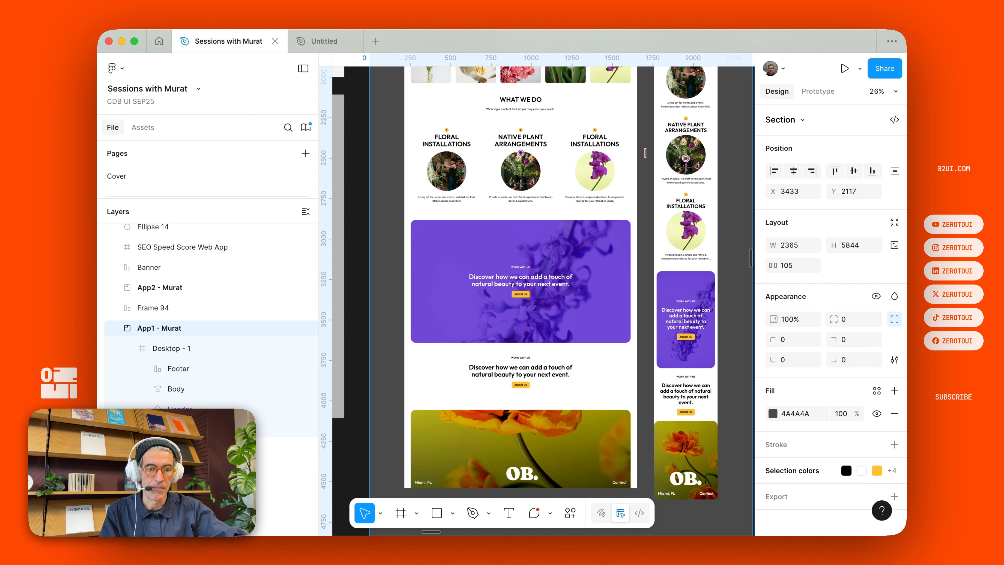
Switch to the Untitled file and compare the unfinished Desktop - 1 page with the finished desktop and mobile designs beside it
scroll(525, 236, up, 5)
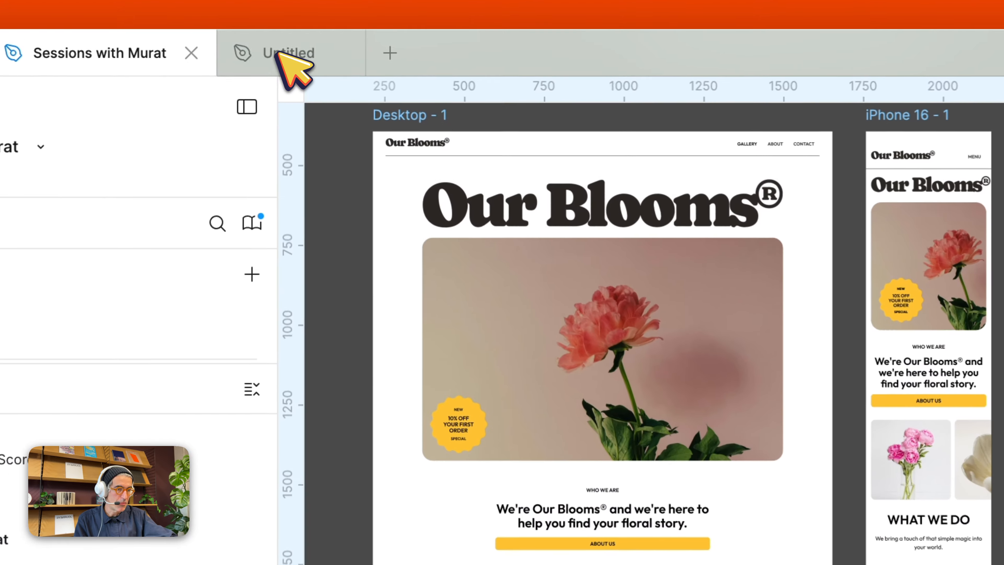
click(336, 41)
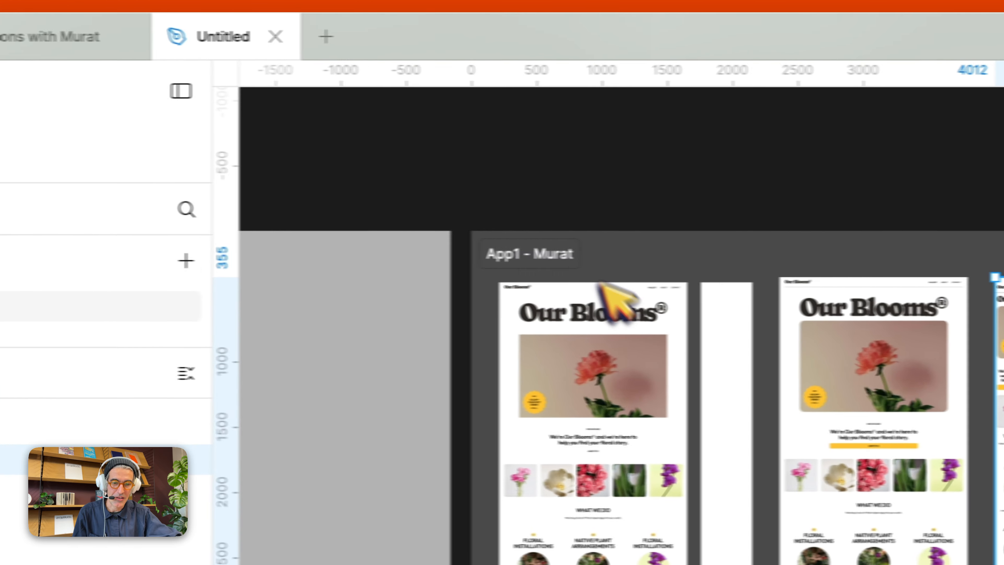
click(568, 312)
scroll(568, 313, up, 5)
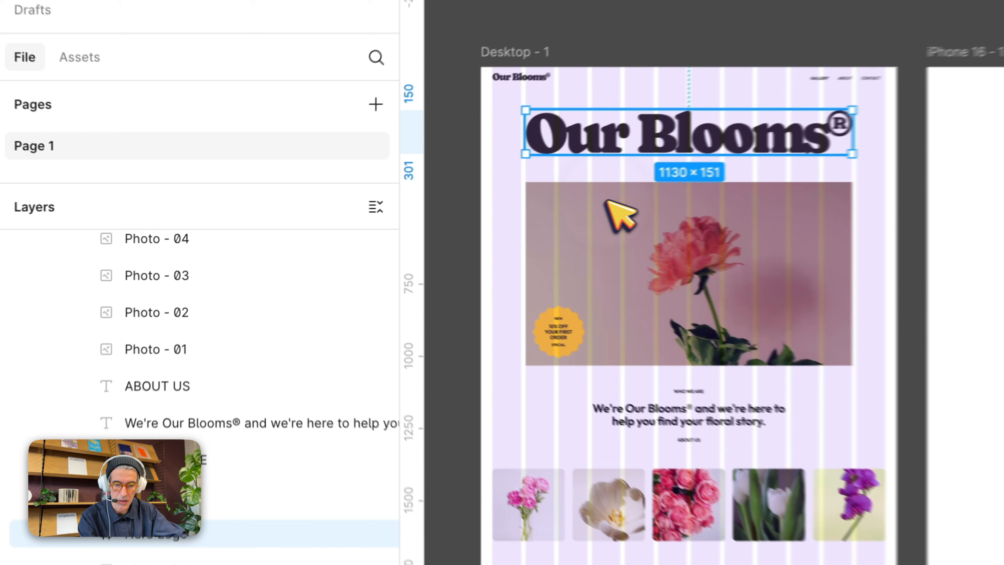
click(437, 218)
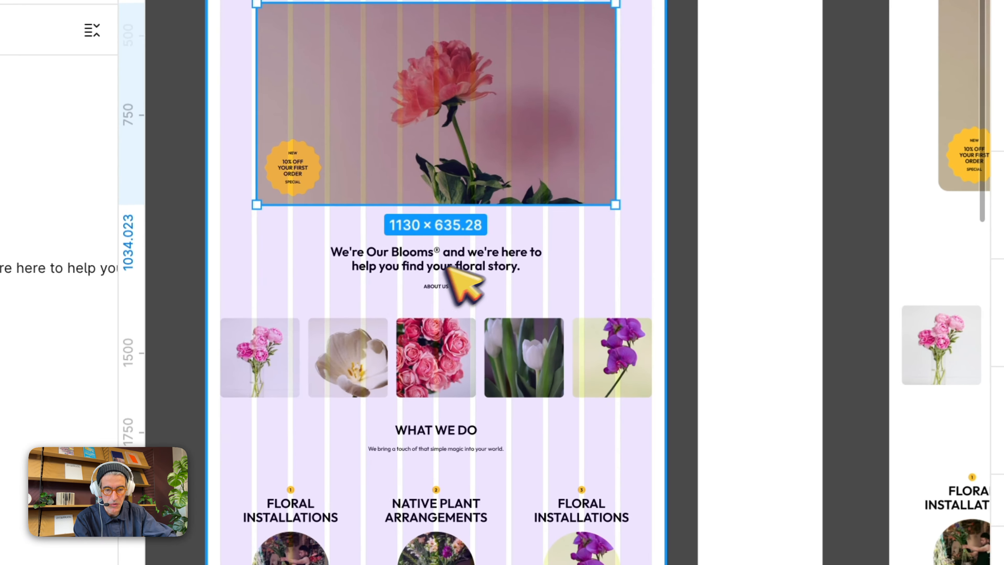
click(460, 262)
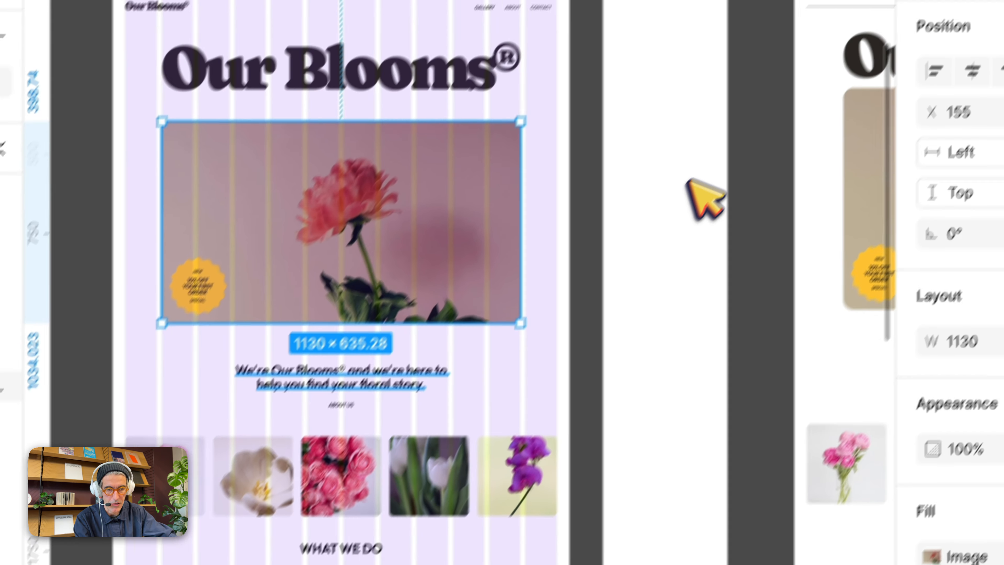
drag(807, 47, 569, 36)
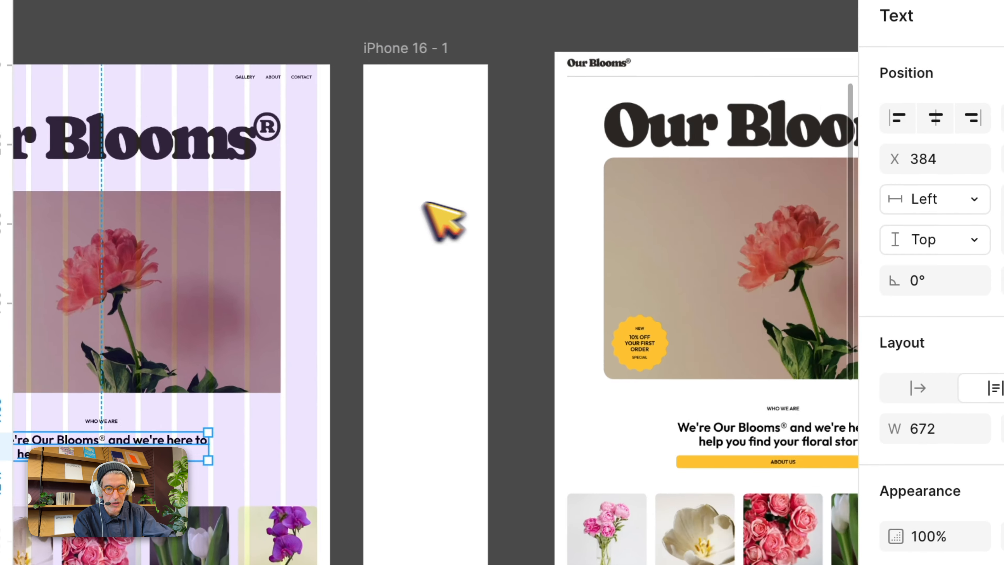
scroll(443, 219, right, 10)
scroll(442, 220, down, 2)
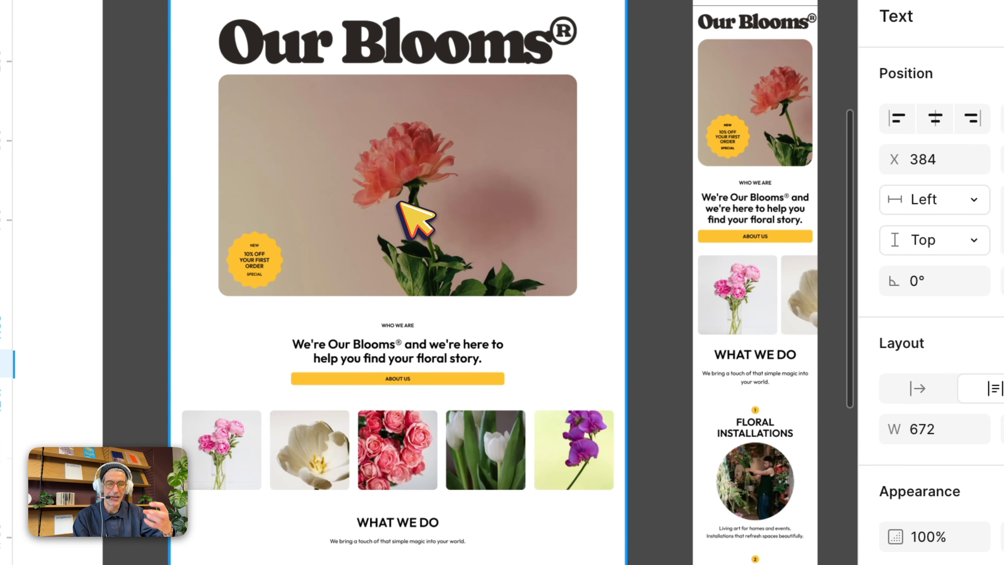
click(416, 218)
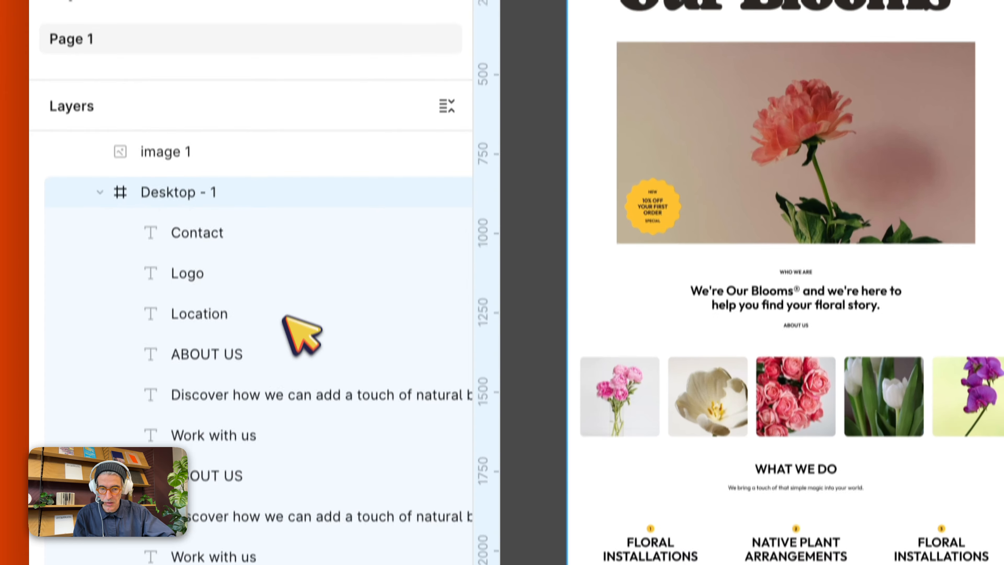
Examine the layer list of the unfinished Desktop - 1 frame
scroll(287, 467, down, 10)
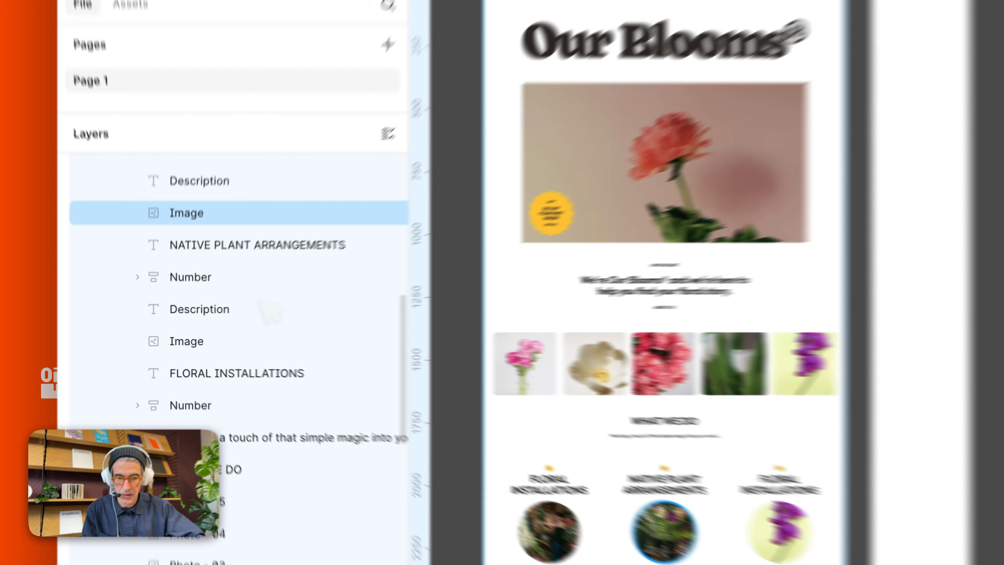
scroll(260, 302, down, 4)
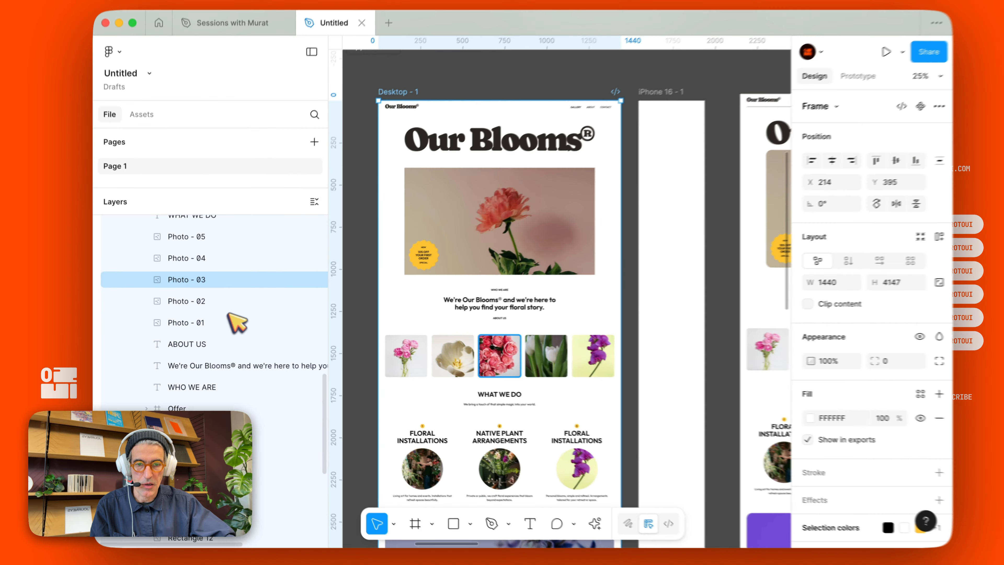
scroll(257, 301, up, 12)
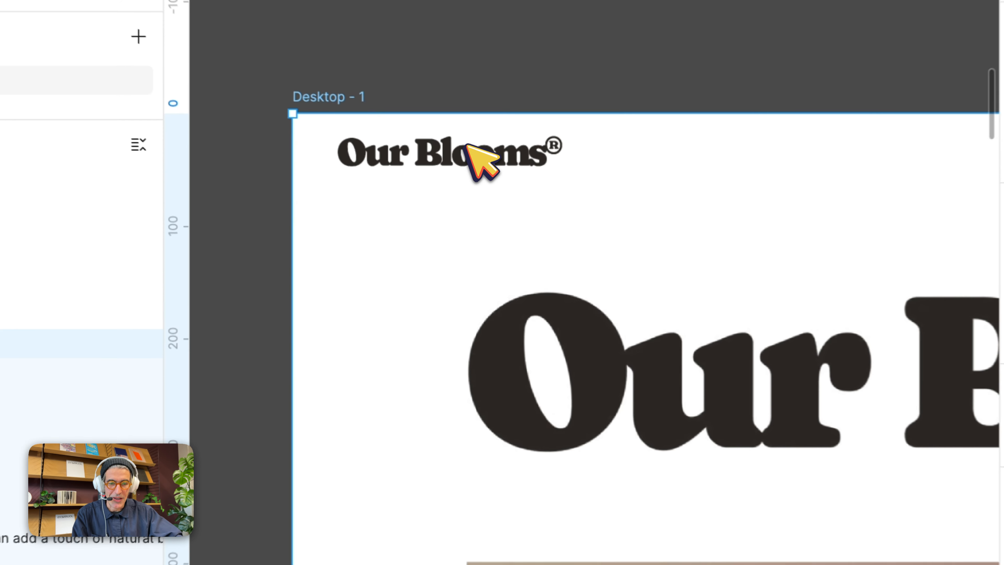
Detach the header logo instance in Desktop - 1 and place a copy of it above the frame
click(391, 119)
right_click(467, 139)
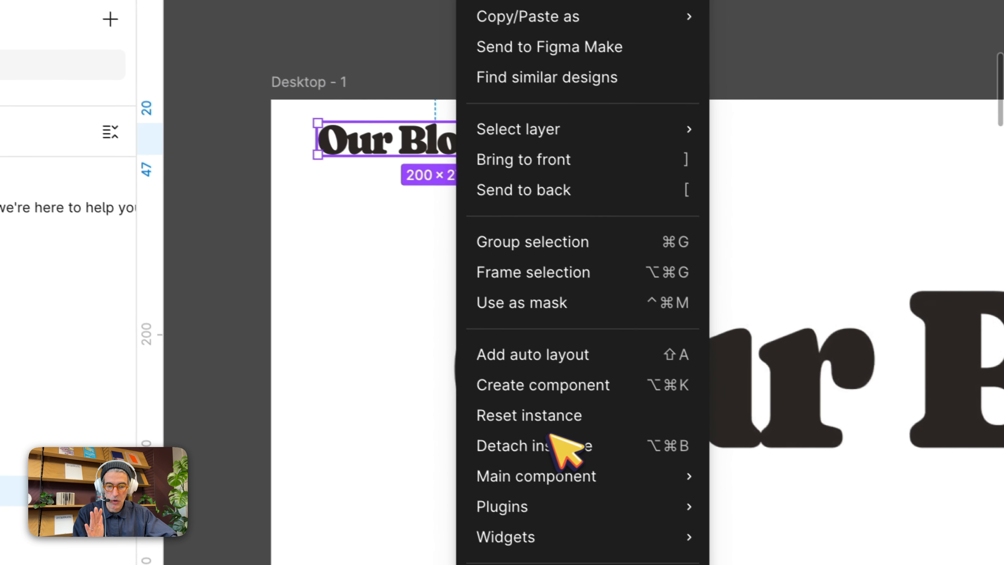
click(539, 436)
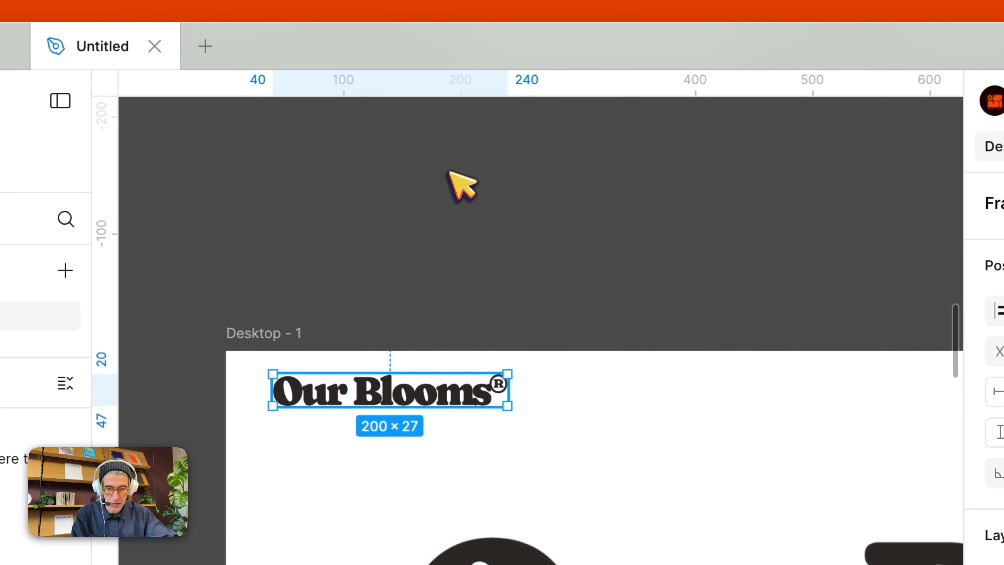
drag(449, 390, 448, 172)
Show the layout guides, check the header logo and navigation links against the columns, and hide the guides again
scroll(582, 377, down, 3)
scroll(583, 376, right, 2)
key(shift+g)
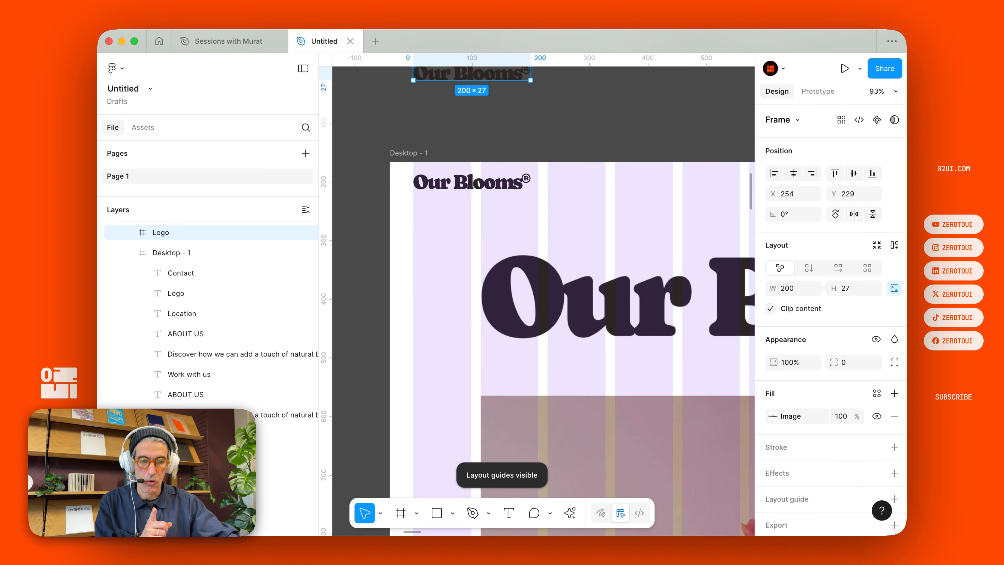
scroll(542, 301, right, 10)
scroll(541, 301, left, 3)
scroll(541, 301, down, 1)
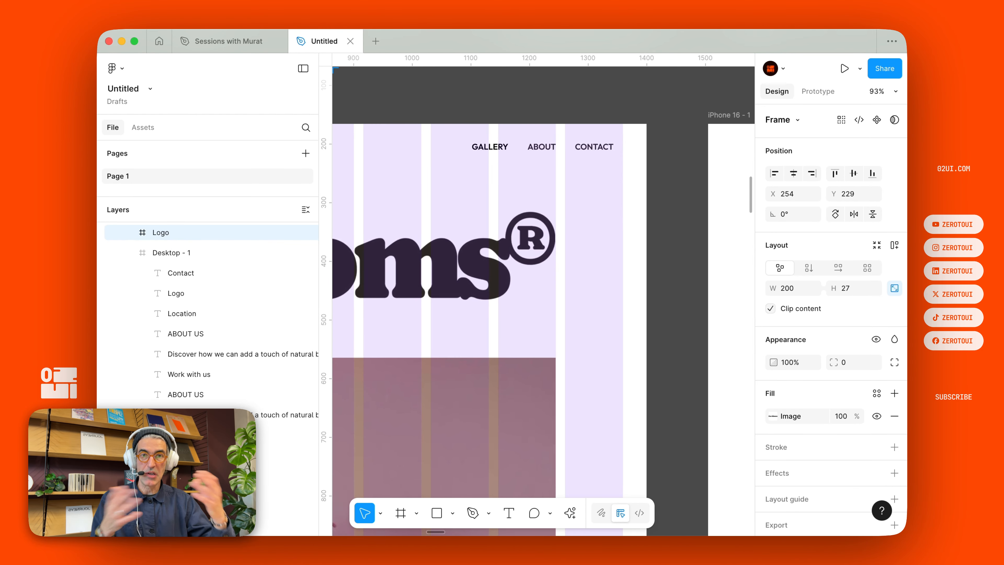
key(shift+g)
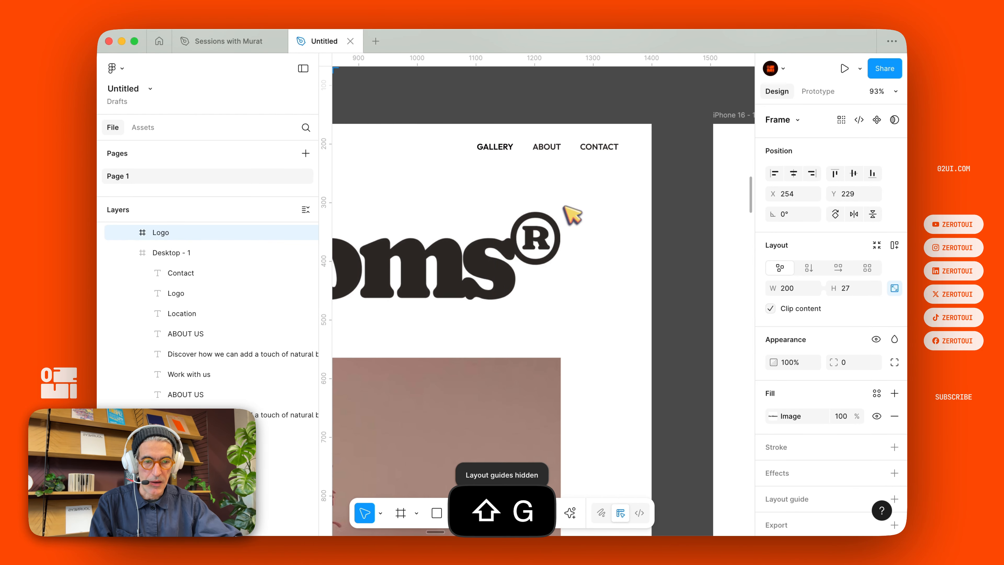
scroll(572, 213, left, 7)
scroll(572, 213, up, 2)
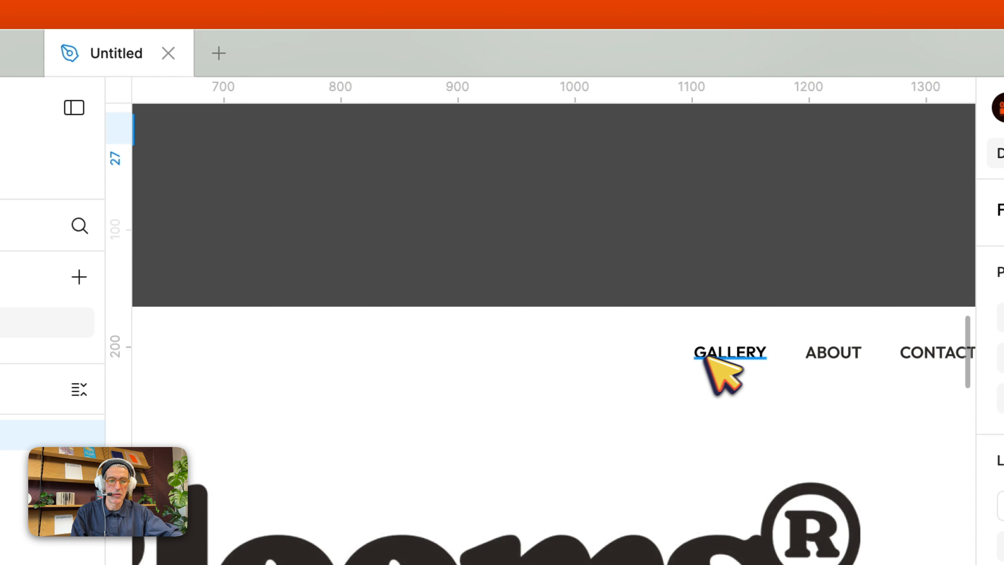
click(708, 358)
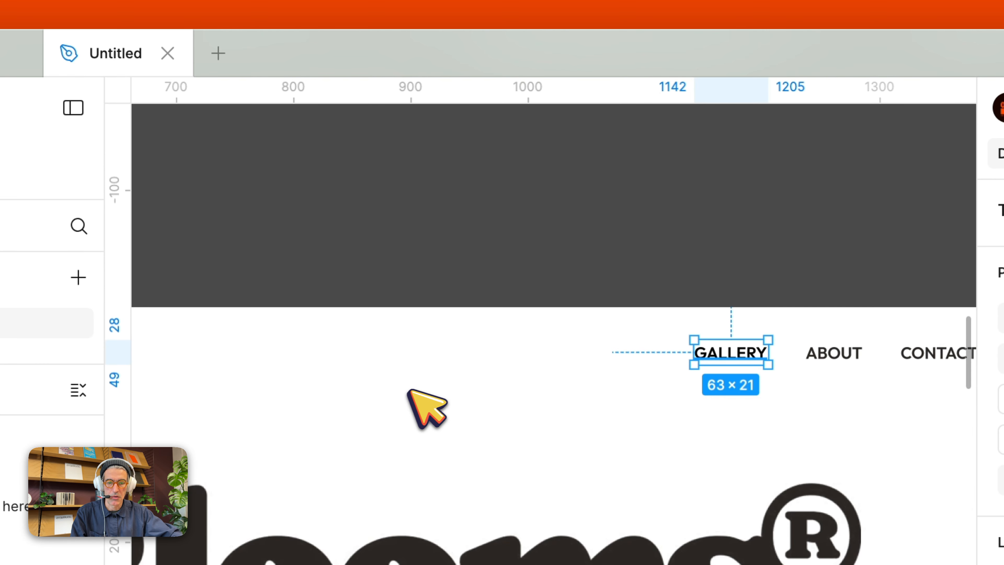
scroll(406, 391, left, 10)
scroll(406, 391, up, 2)
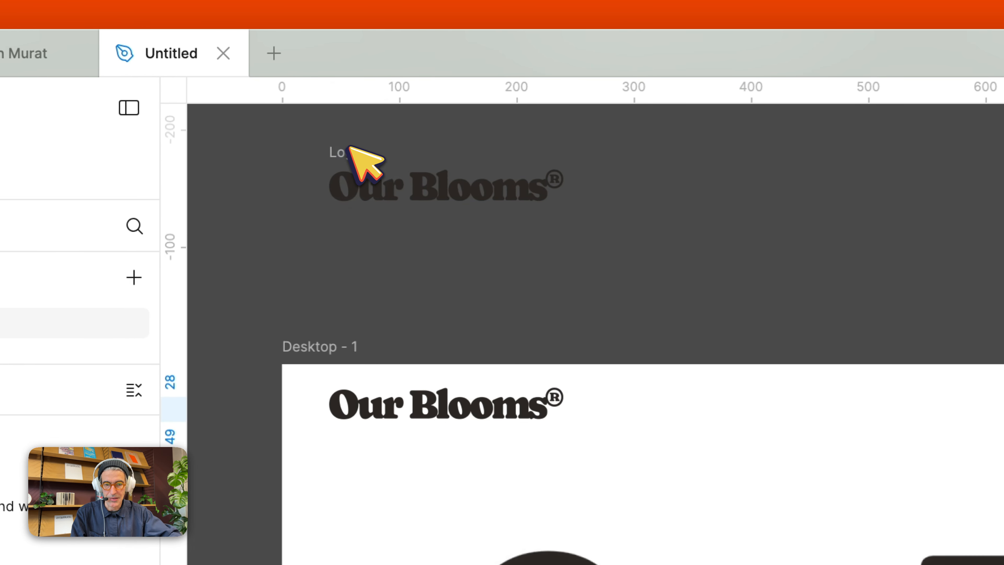
Turn the logo copy above the frame into a component and replace the Desktop - 1 header logo with its instance
click(87, 153)
click(926, 208)
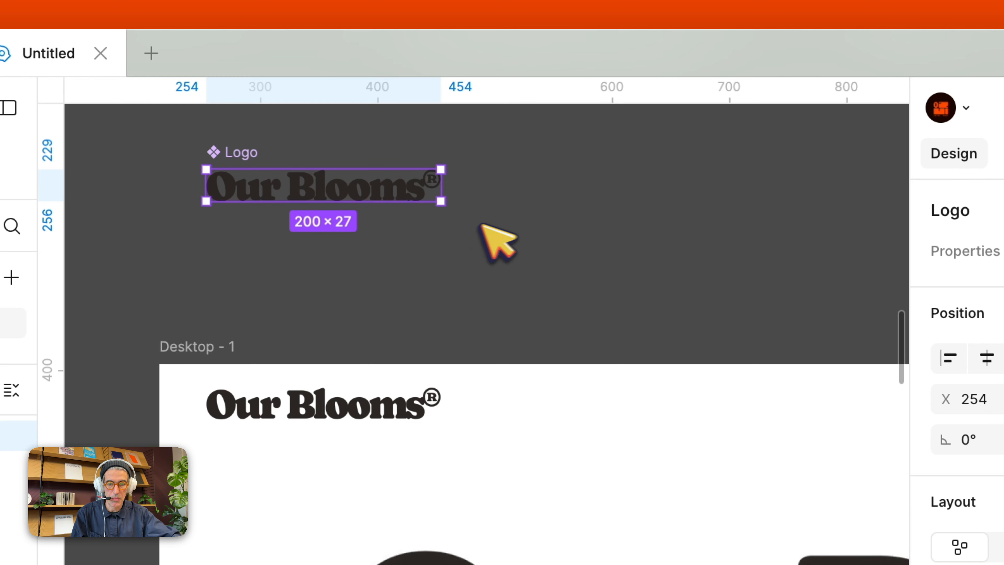
drag(326, 193, 326, 269)
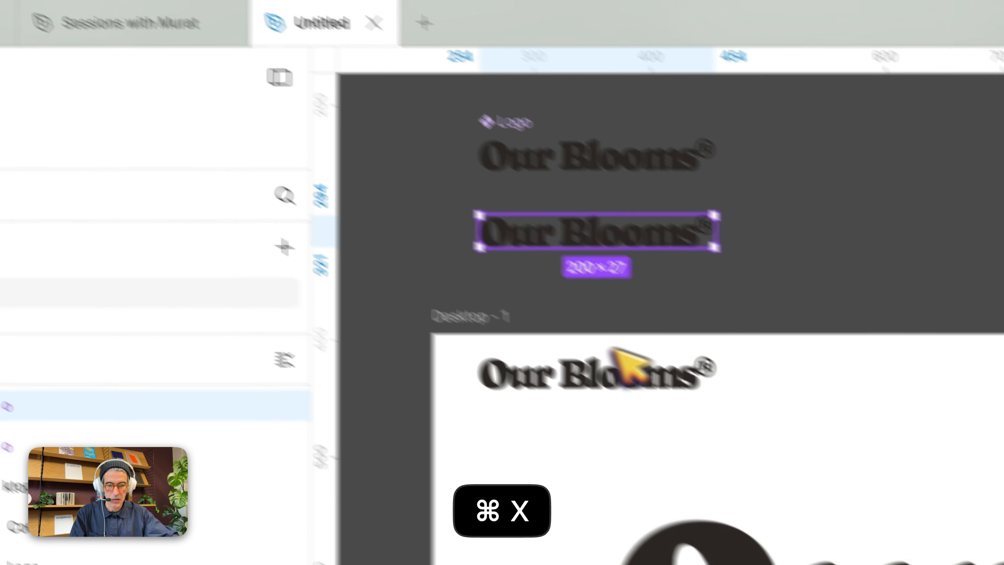
key(super+x)
click(668, 401)
key(super+shift+r)
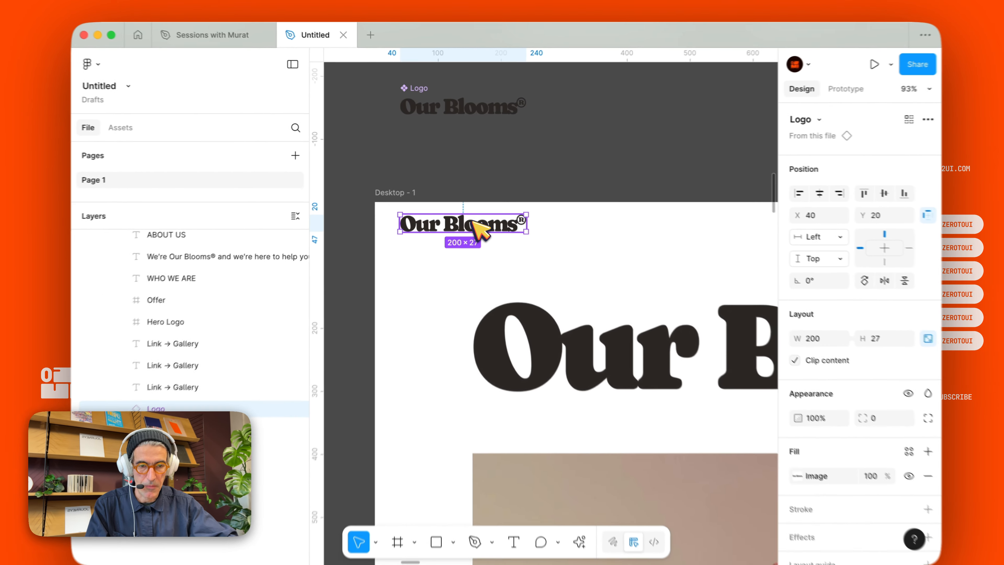
Place a copy of the GALLERY navigation link above the Desktop - 1 frame and wrap it in auto layout
scroll(499, 305, right, 8)
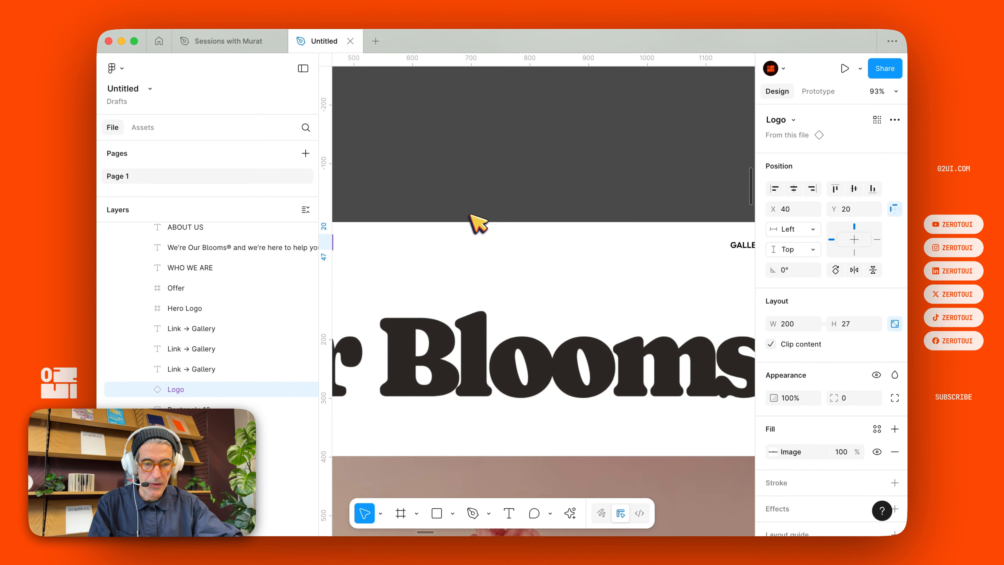
scroll(470, 216, right, 5)
click(455, 253)
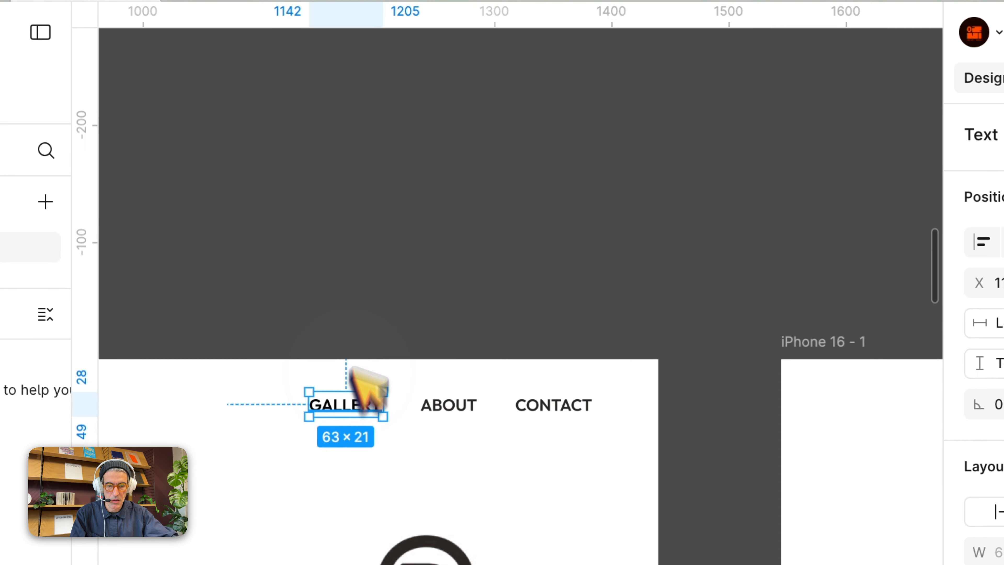
drag(353, 196, 353, 197)
key(shift+a)
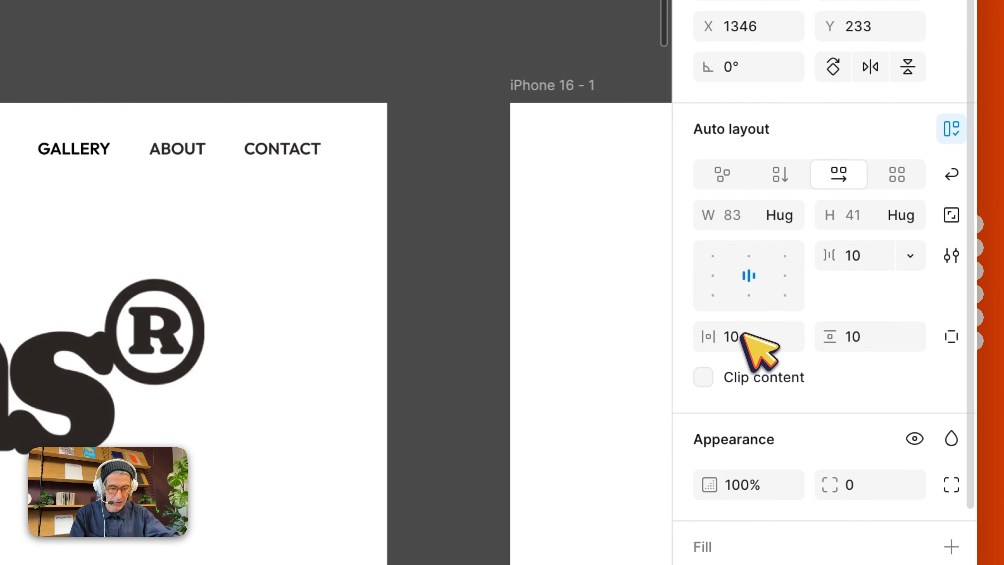
Set the GALLERY auto layout padding to 16 horizontal and 8 vertical, and add a white fill
click(743, 335)
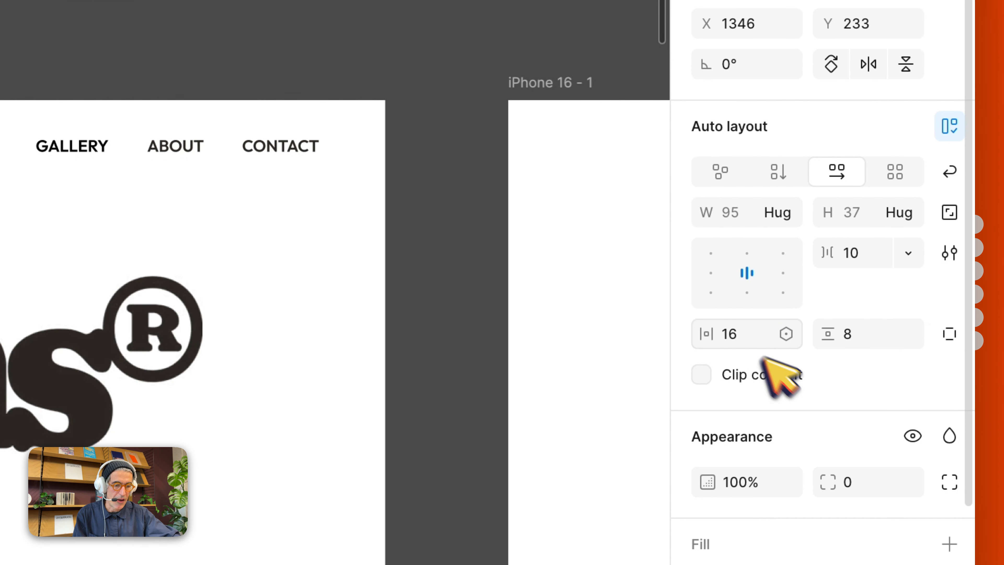
click(949, 543)
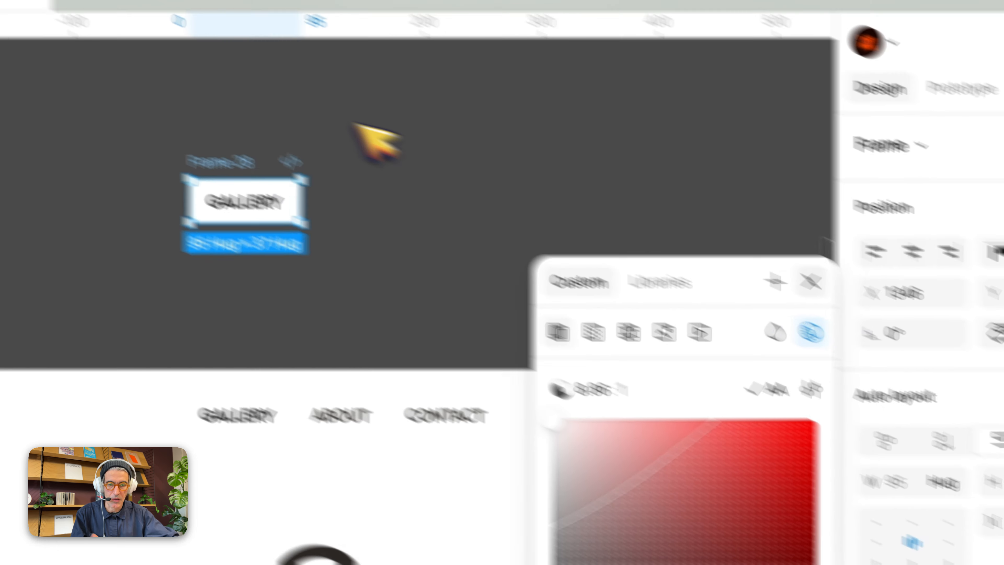
Rename the GALLERY auto layout frame as Button/Default and turn it into a component
click(222, 163)
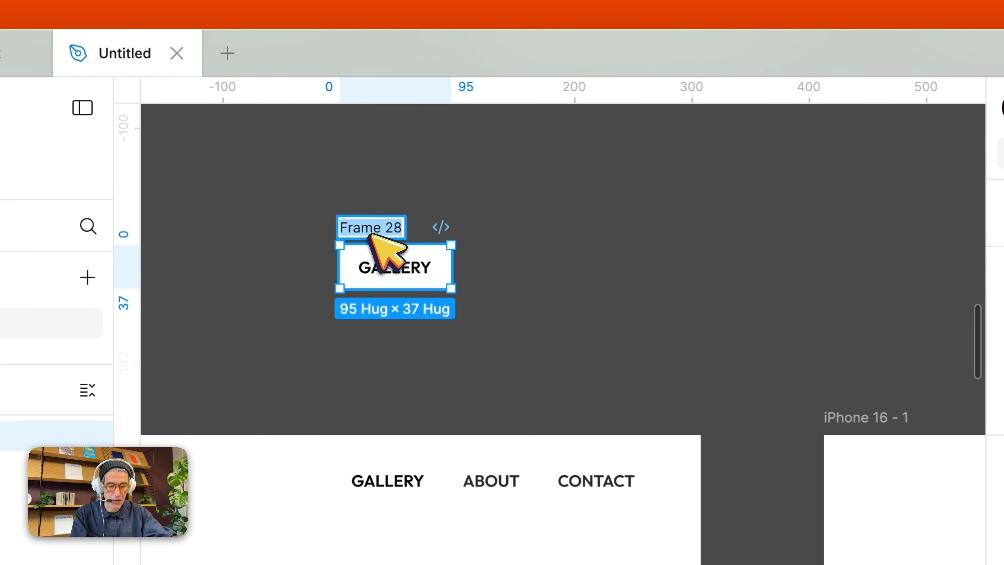
text(Button/Default)
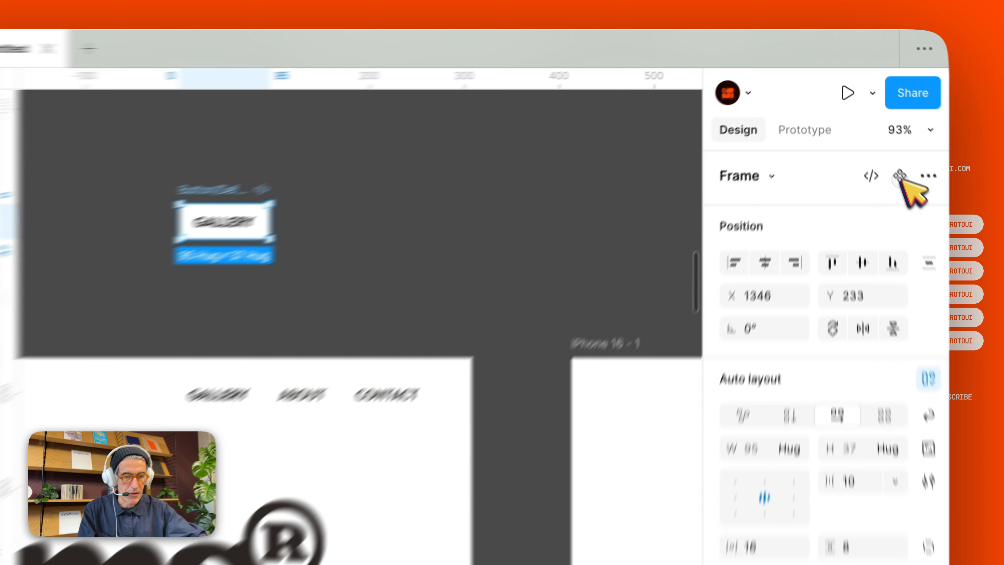
click(877, 120)
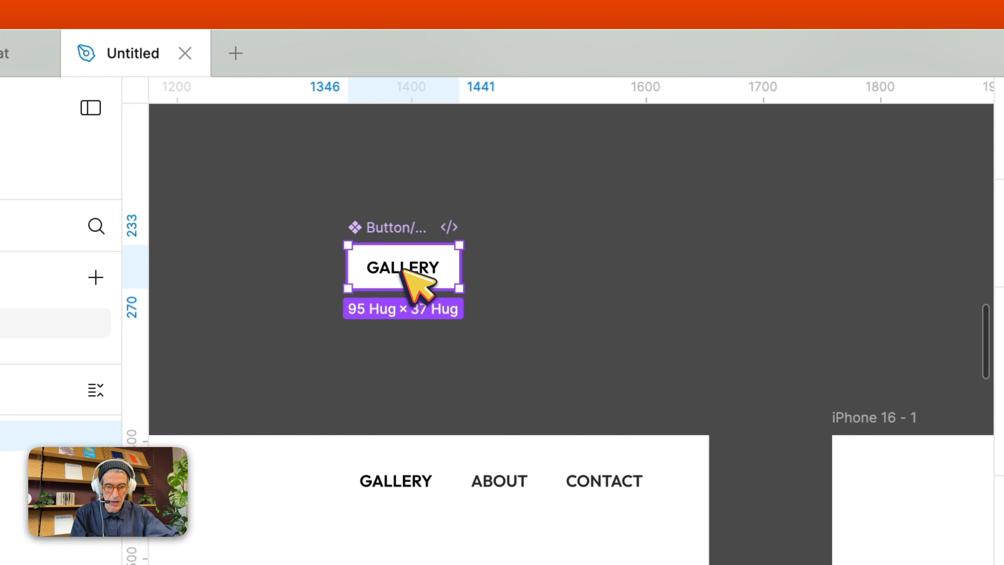
Open the variable choices for the text content of the GALLERY label inside the Button/Default component
double_click(403, 272)
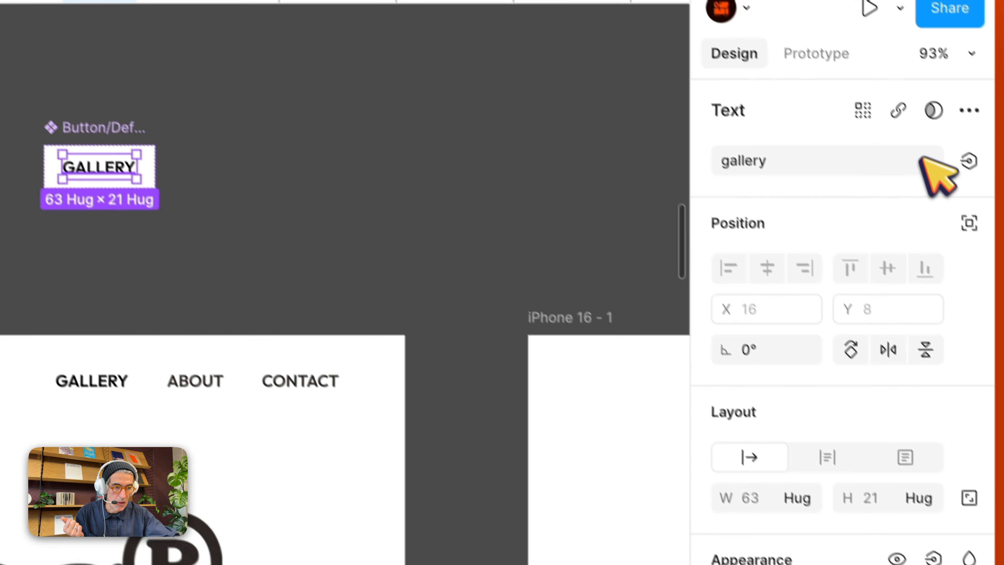
click(951, 136)
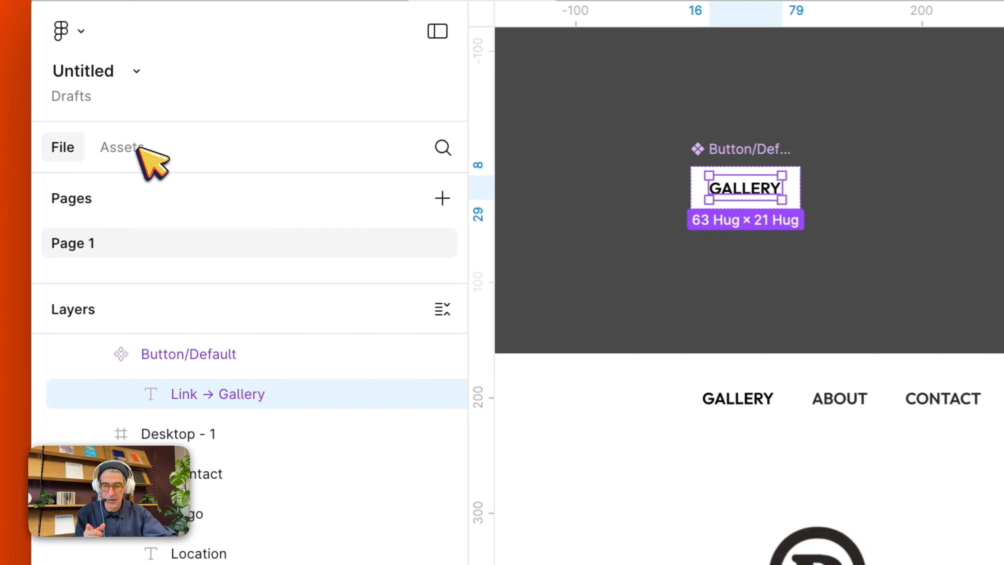
Remove the iOS 18 and iPadOS 18, iOS and iPadOS 26, Material 3 Design Kit and Simple Design System libraries from the file
click(143, 127)
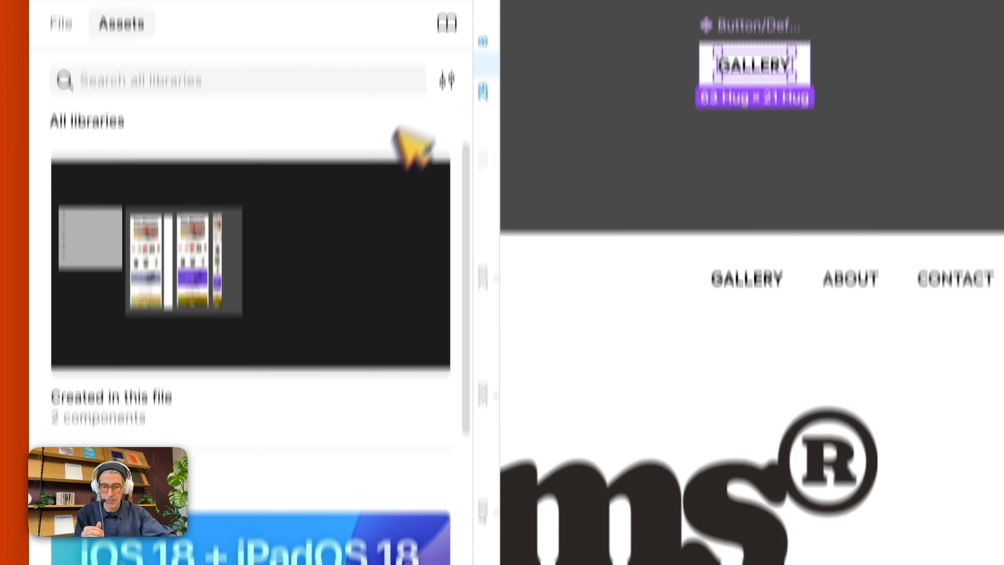
click(341, 197)
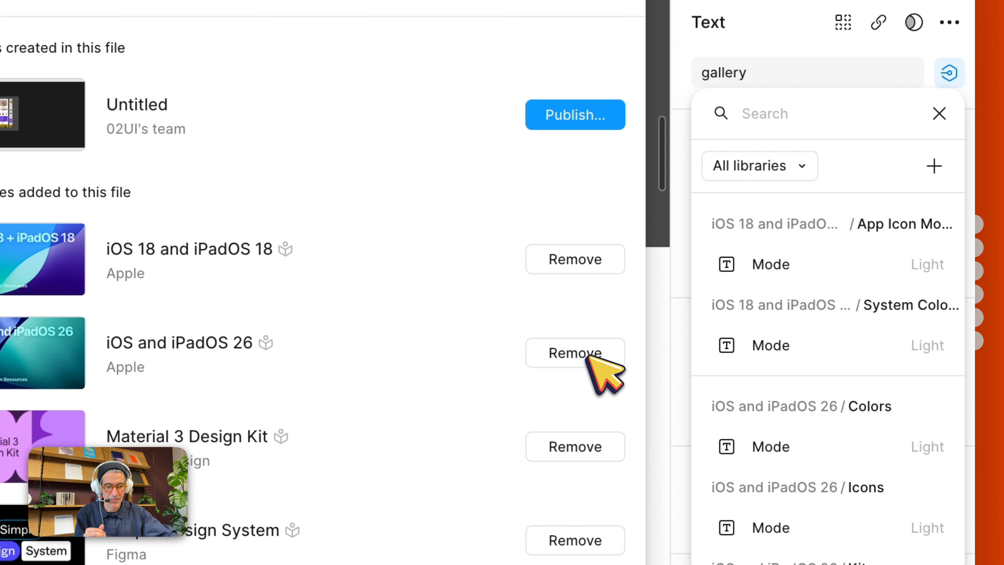
click(587, 356)
click(587, 446)
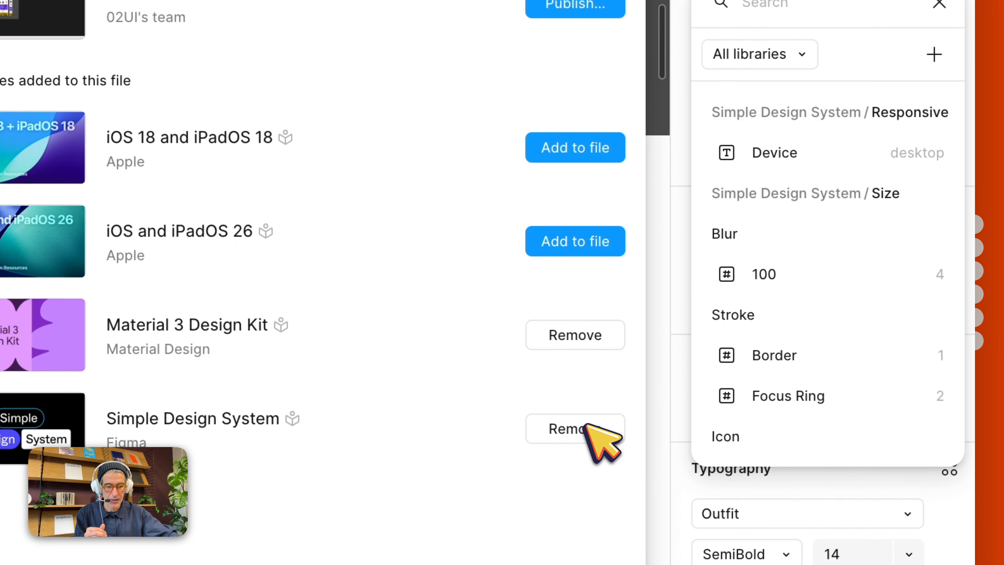
click(585, 426)
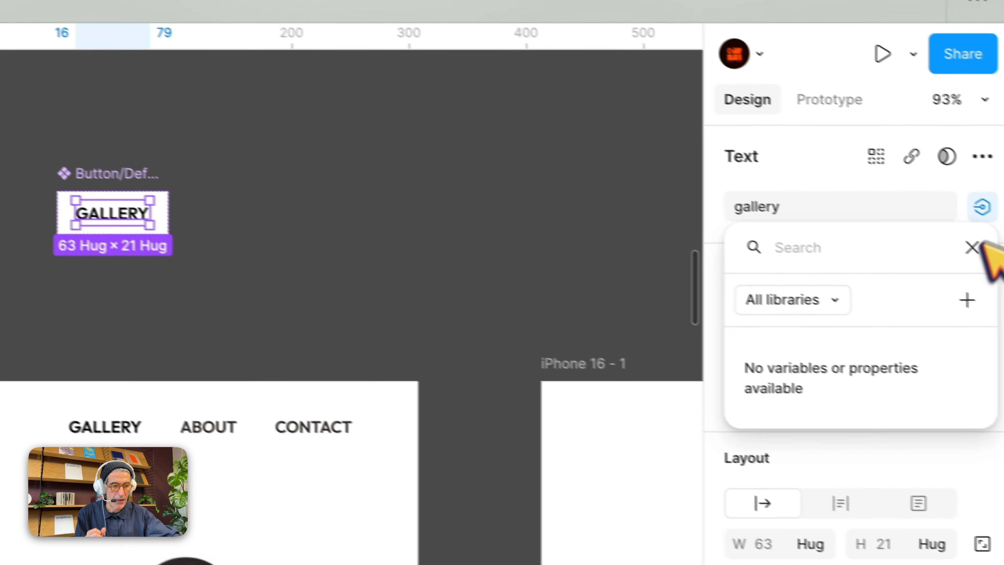
Create a text property named Input with the value Button for the label of the Button/Default component
click(967, 300)
click(938, 288)
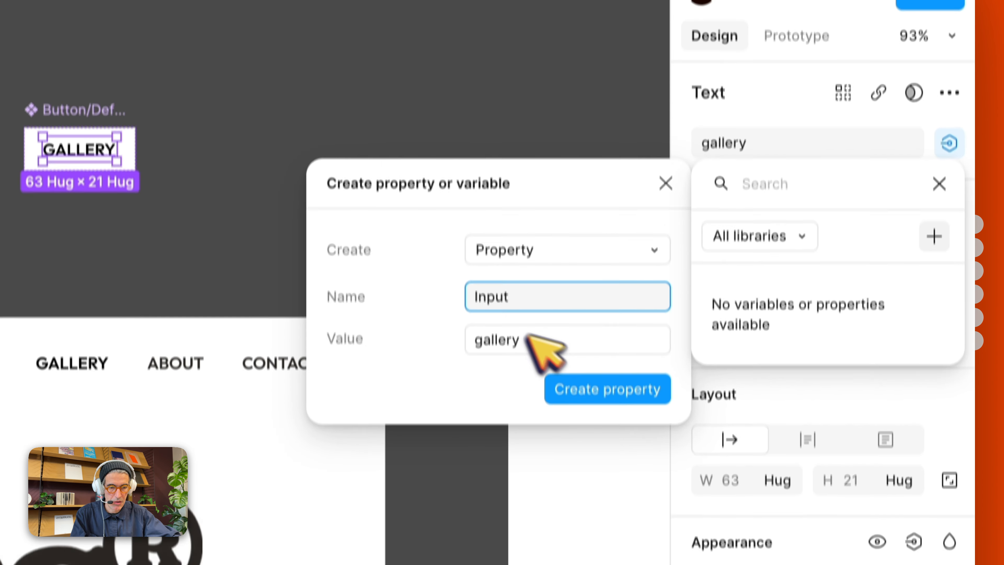
click(513, 391)
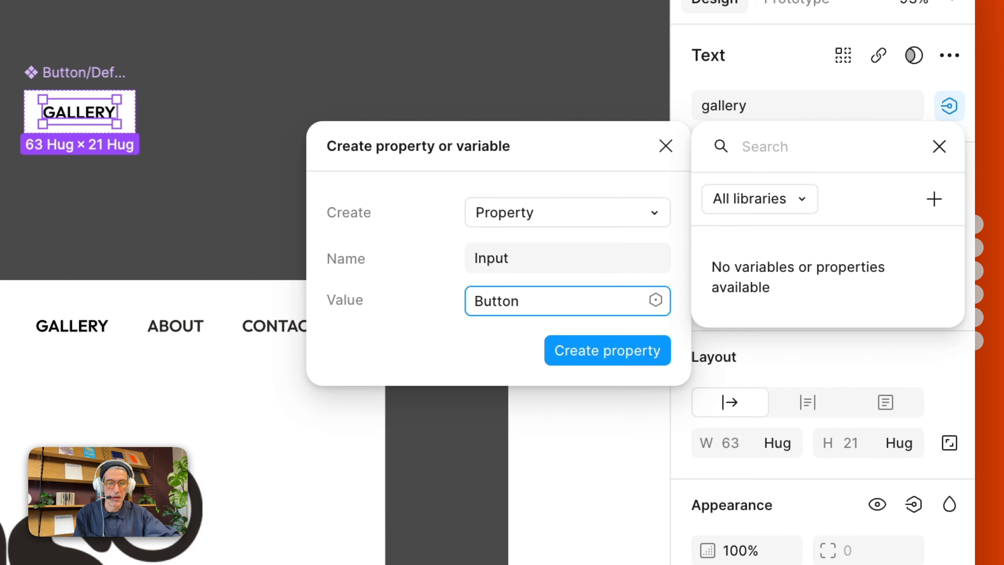
click(633, 350)
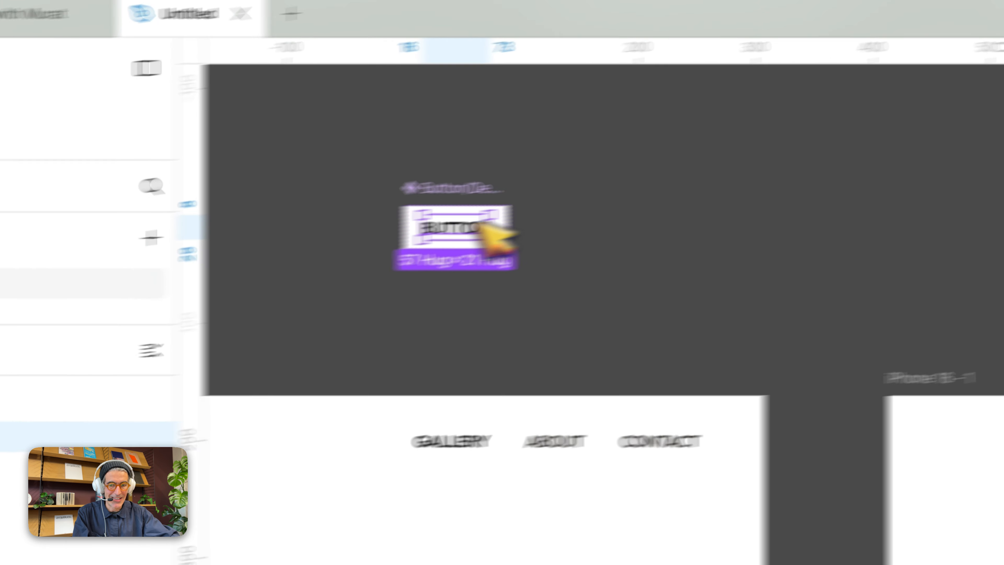
click(437, 292)
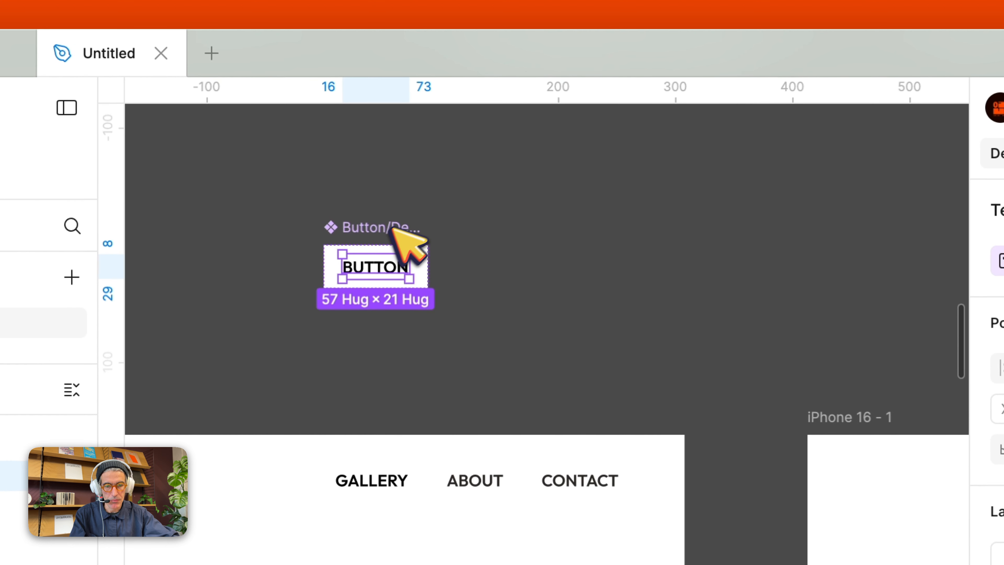
key(Escape)
Place an instance of the button component below it and add two more copies edge to edge in a row
drag(382, 277, 384, 324)
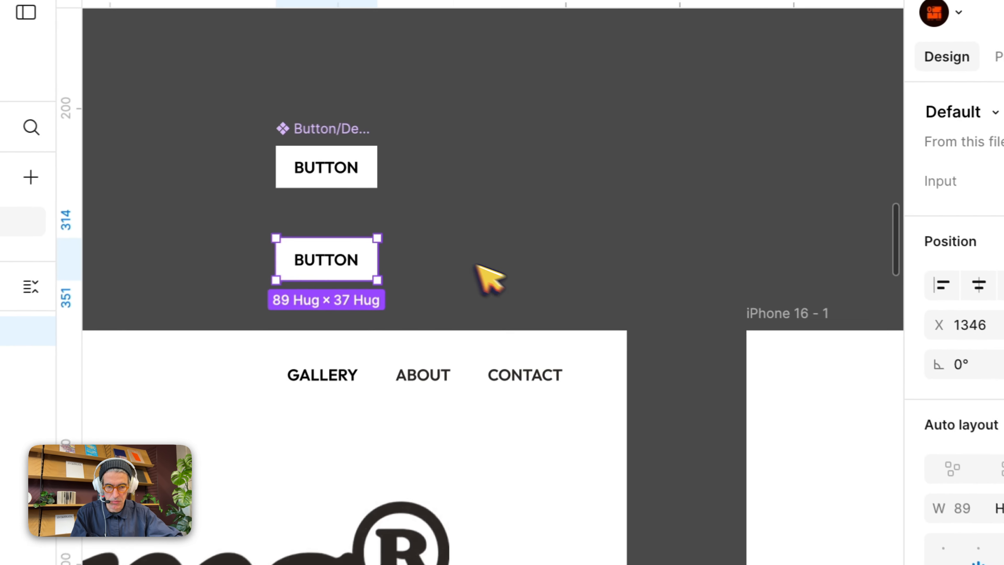
drag(455, 197, 526, 197)
drag(453, 265, 451, 264)
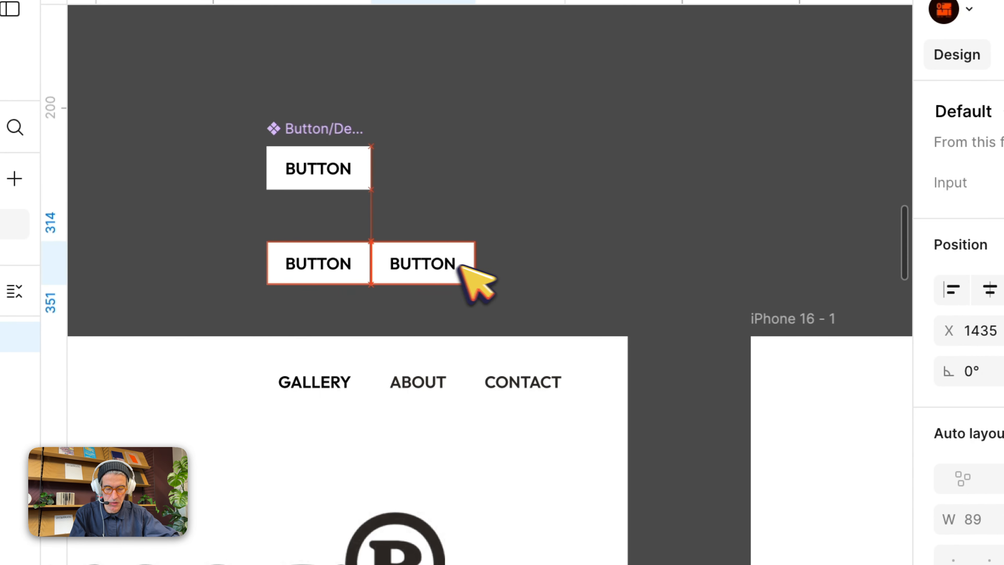
key(super+d)
key(super+d)
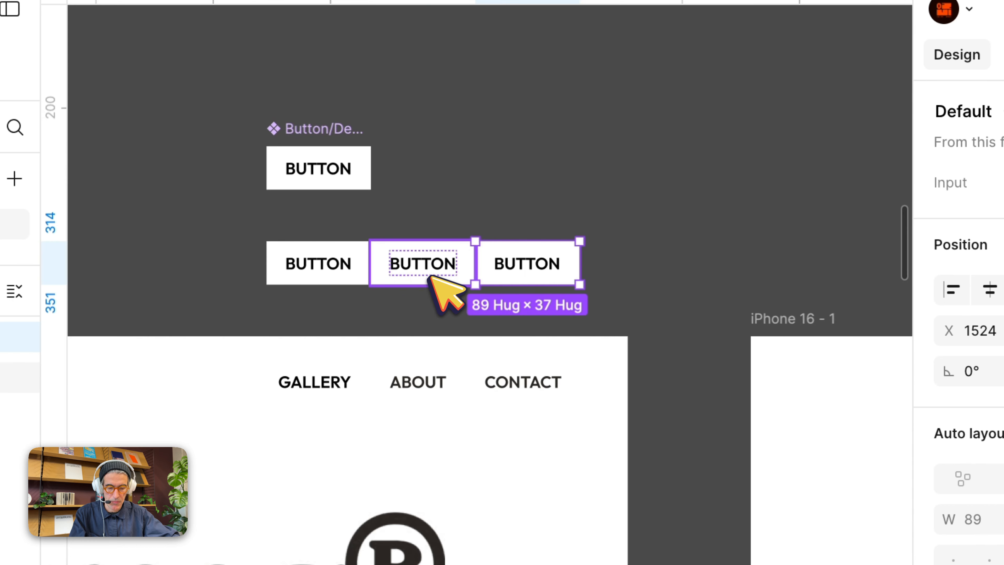
Wrap the row of three button instances in an auto layout frame
shift+click(432, 261)
shift+click(304, 263)
key(shift+a)
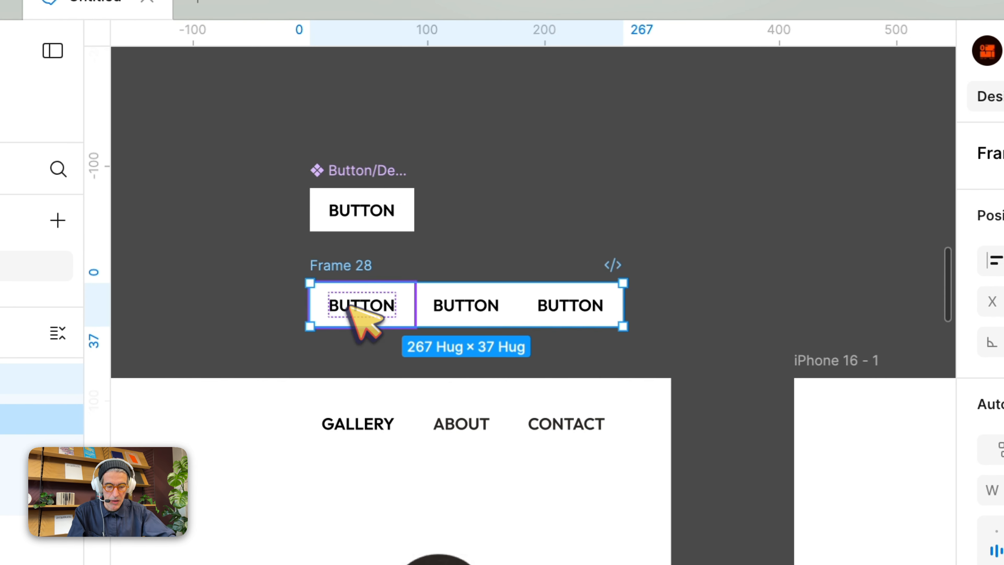
Relabel the second and third button instances ABOUT and CONTACT, and rename their auto layout frame as Container
double_click(475, 422)
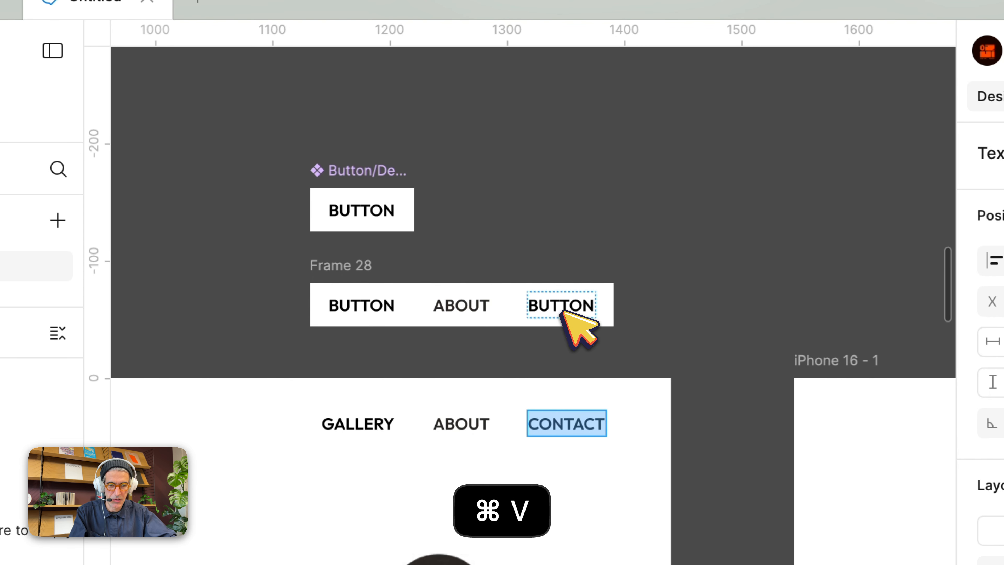
text(CONTACT)
click(347, 266)
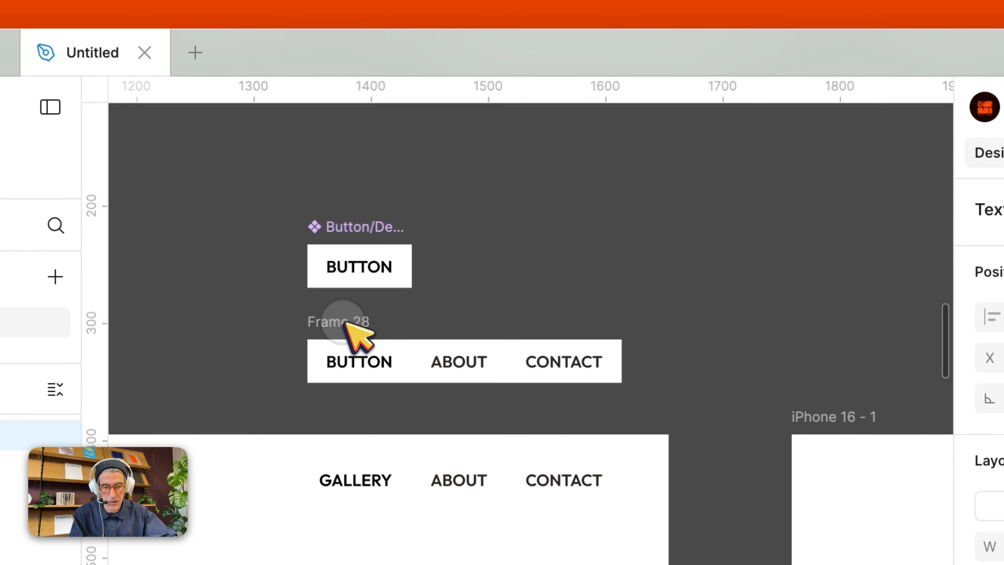
click(346, 324)
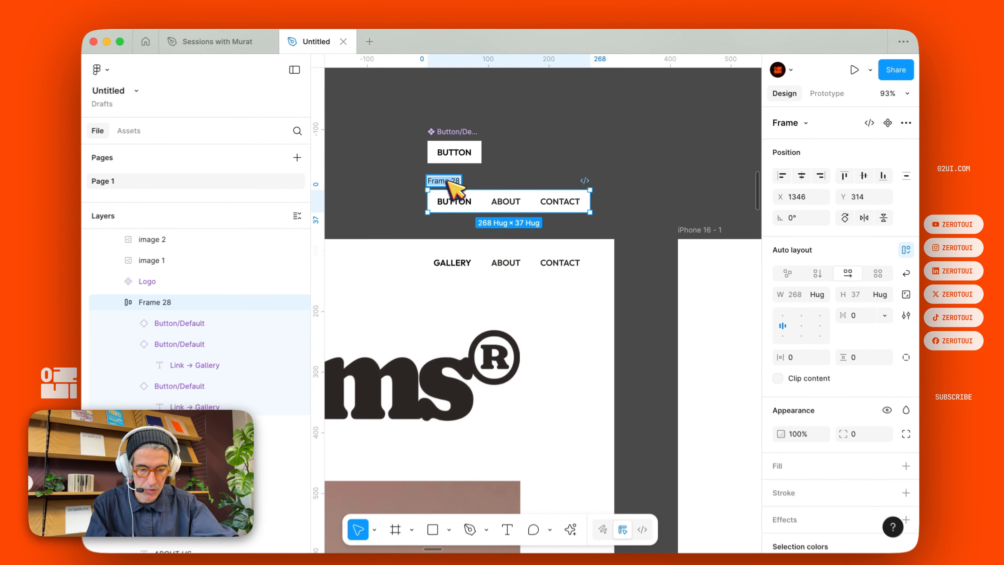
text(Container)
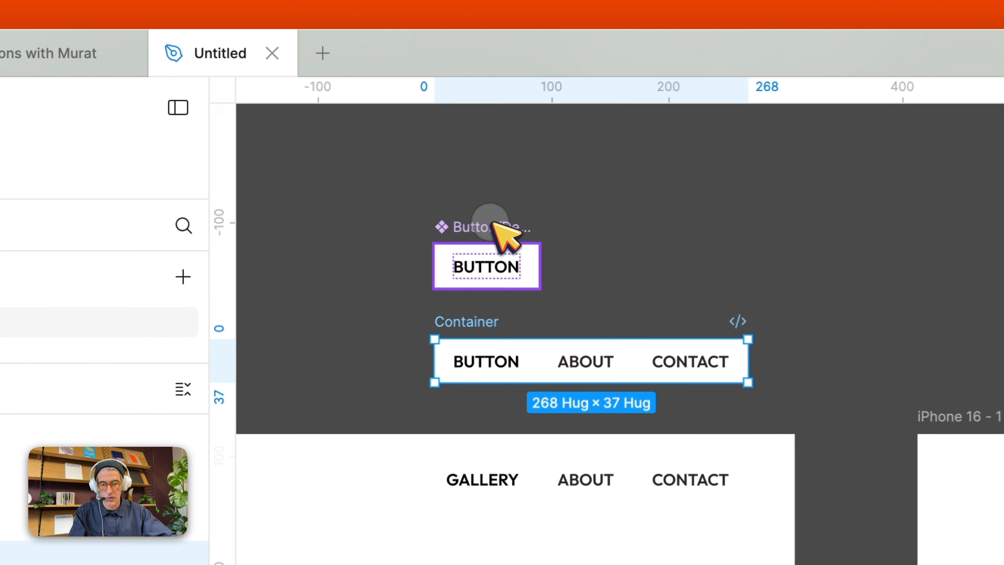
Move the Button/Default component and the Container frame together about 59 px further up above the Desktop - 1 frame
shift+click(460, 125)
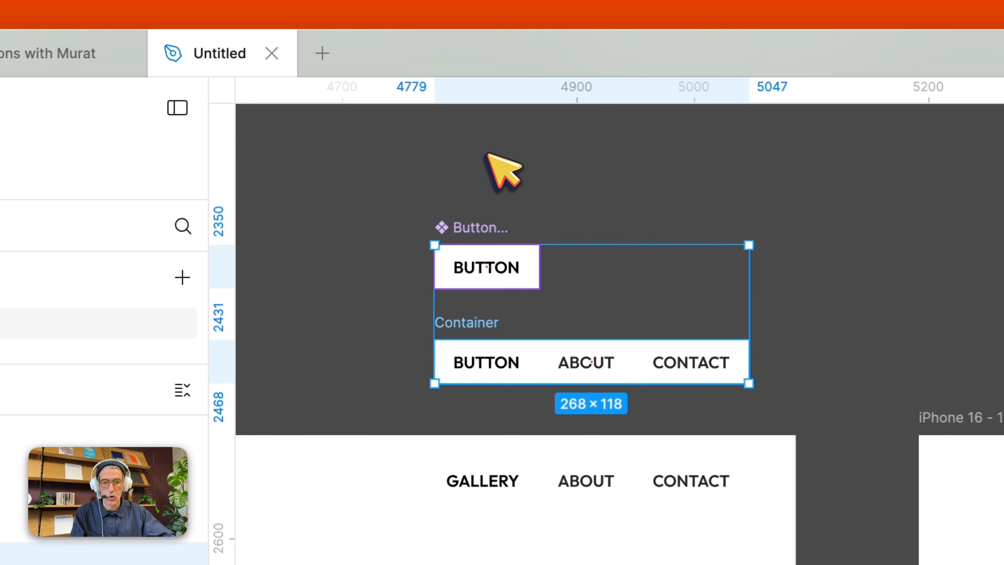
drag(488, 224, 489, 154)
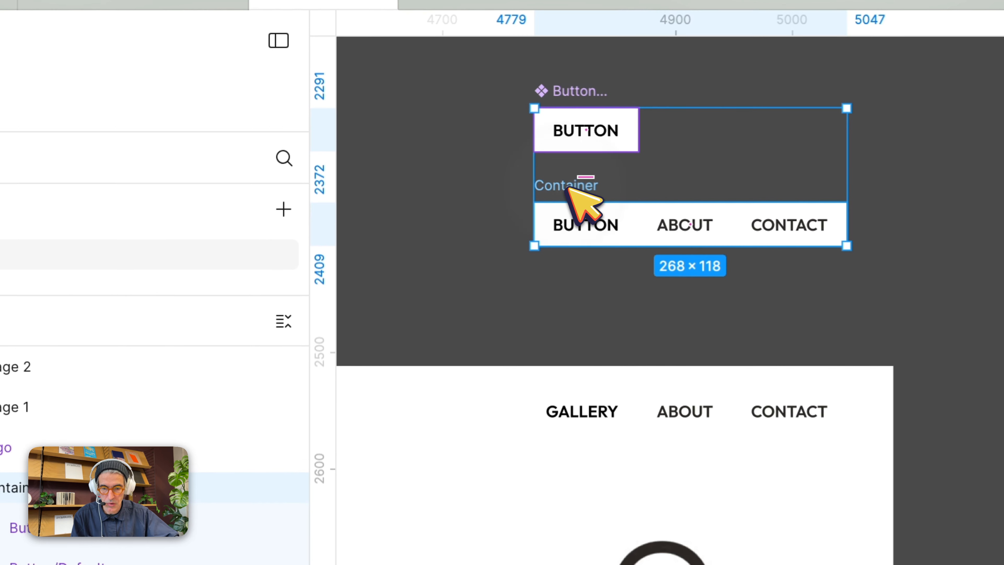
key(Escape)
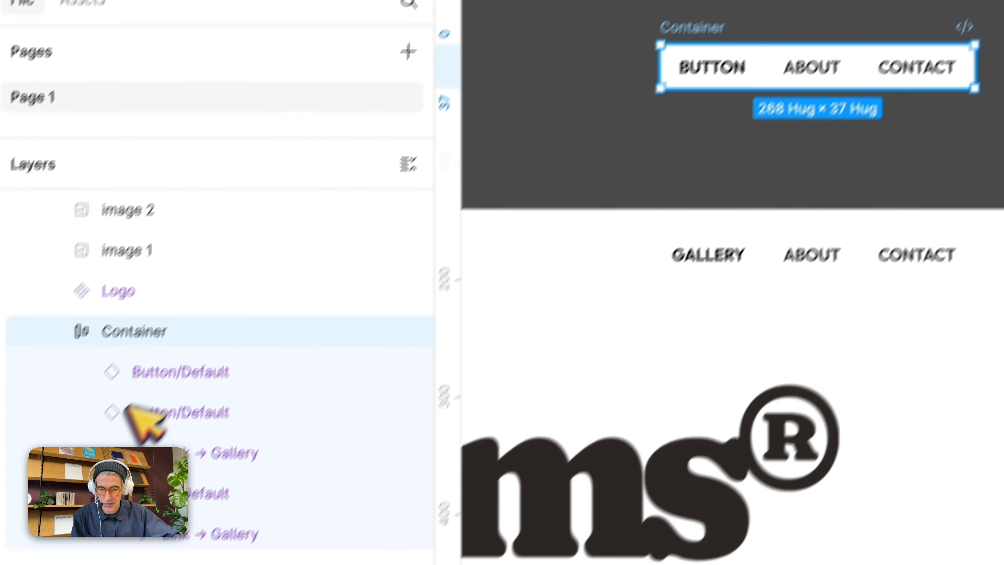
Turn the Container frame into a component and place an instance of it just above the Desktop - 1 frame
click(127, 368)
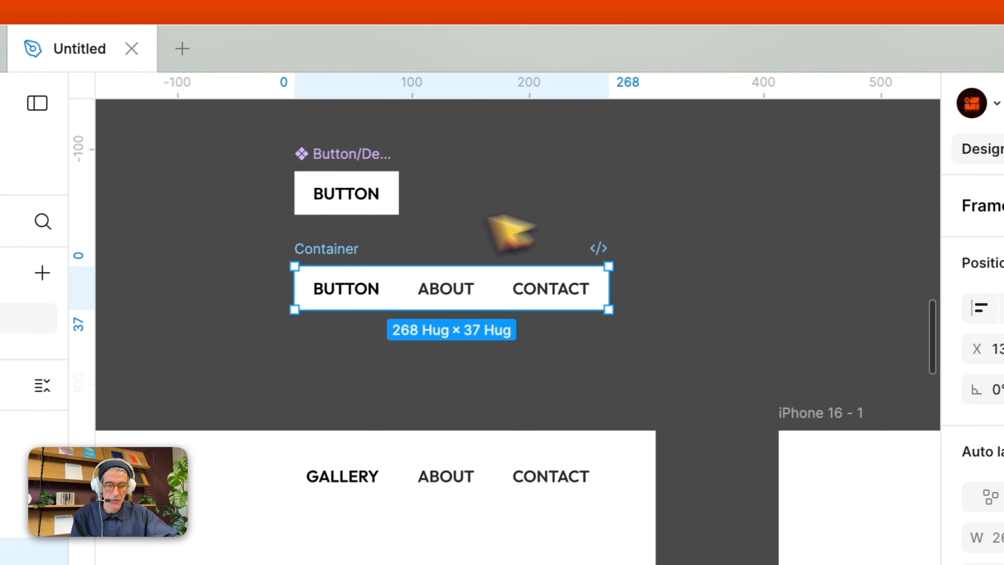
click(343, 239)
click(343, 255)
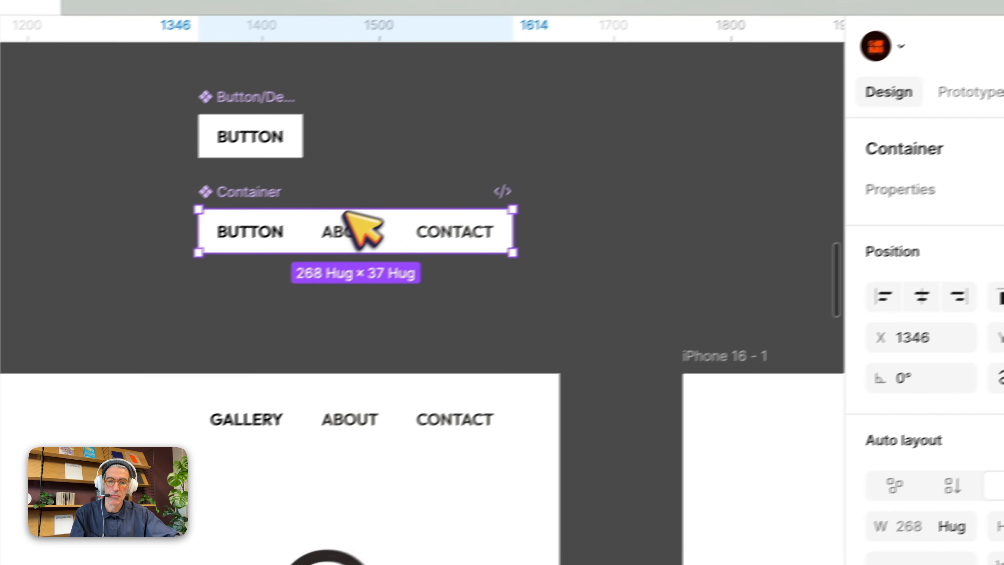
key(alt)
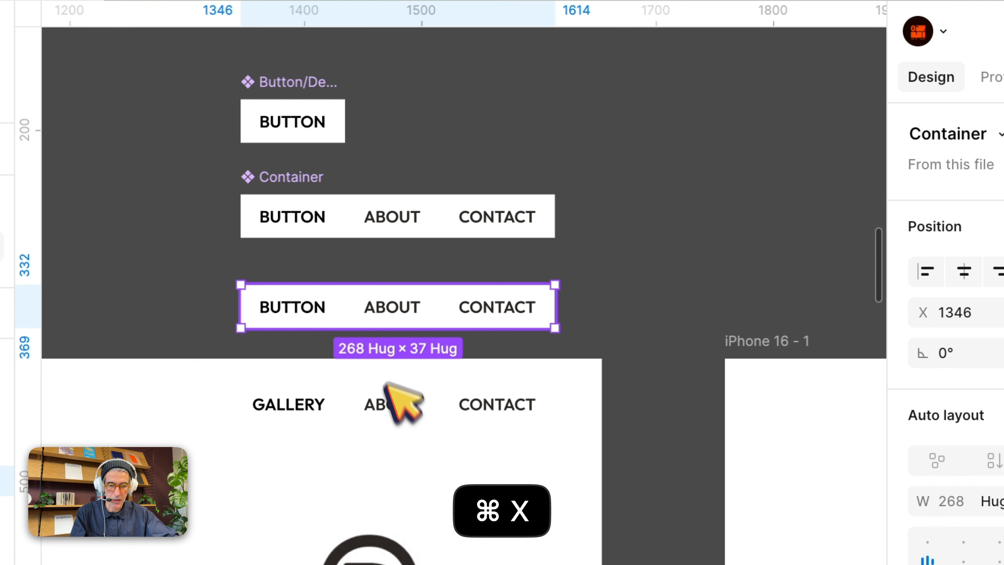
Replace the old GALLERY, ABOUT and CONTACT links in Desktop - 1 with the Container instance, with the layout guides shown
key(super+x)
click(367, 412)
shift+click(295, 411)
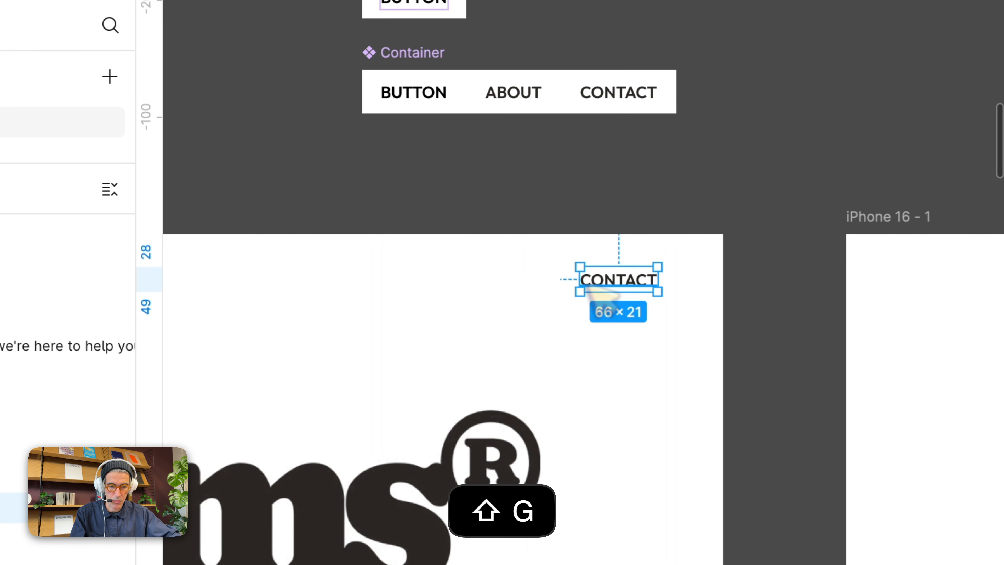
key(shift+g)
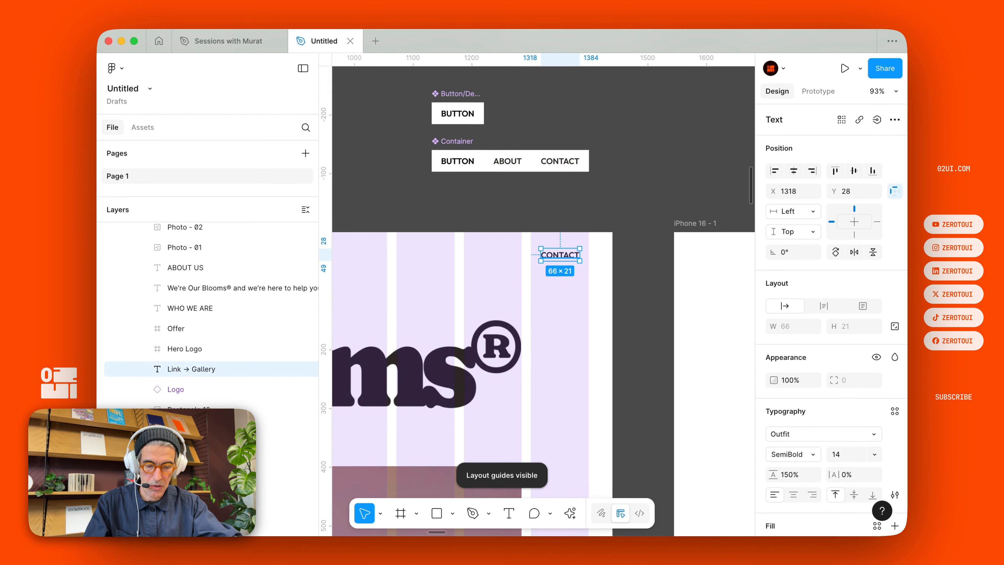
key(super+shift+r)
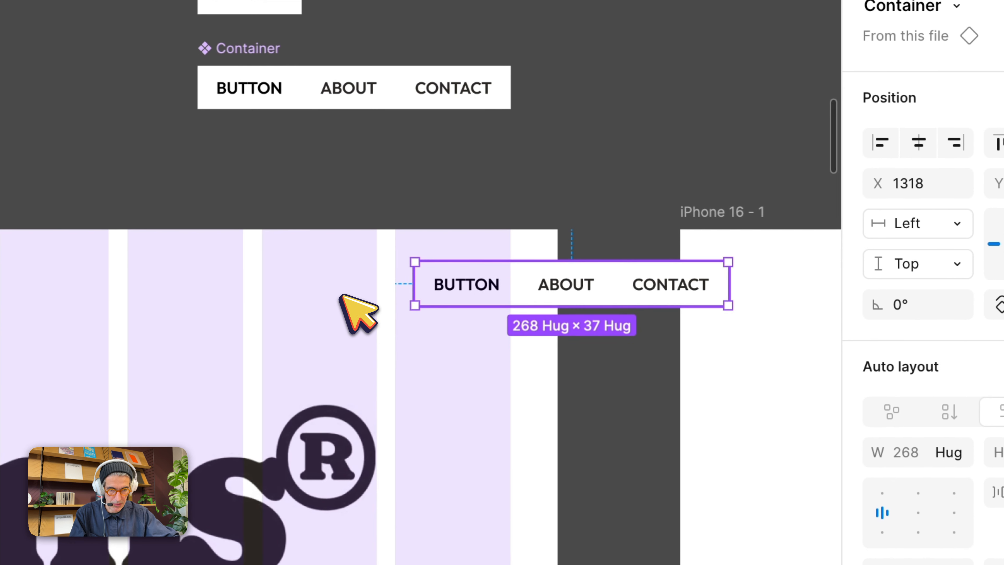
Align the Container instance with the last layout column at X 1132 and constrain it horizontally to the right
drag(688, 290, 436, 291)
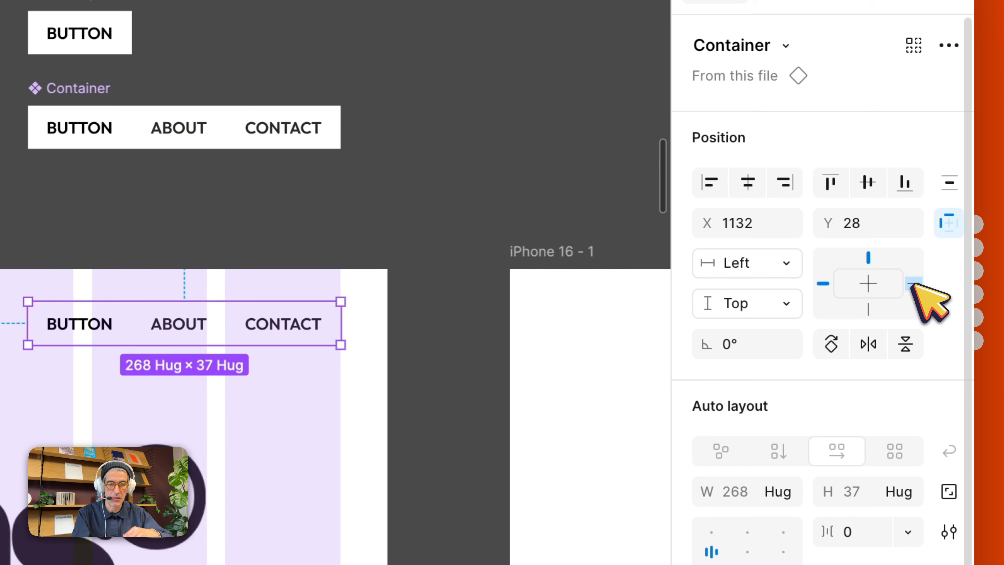
click(877, 240)
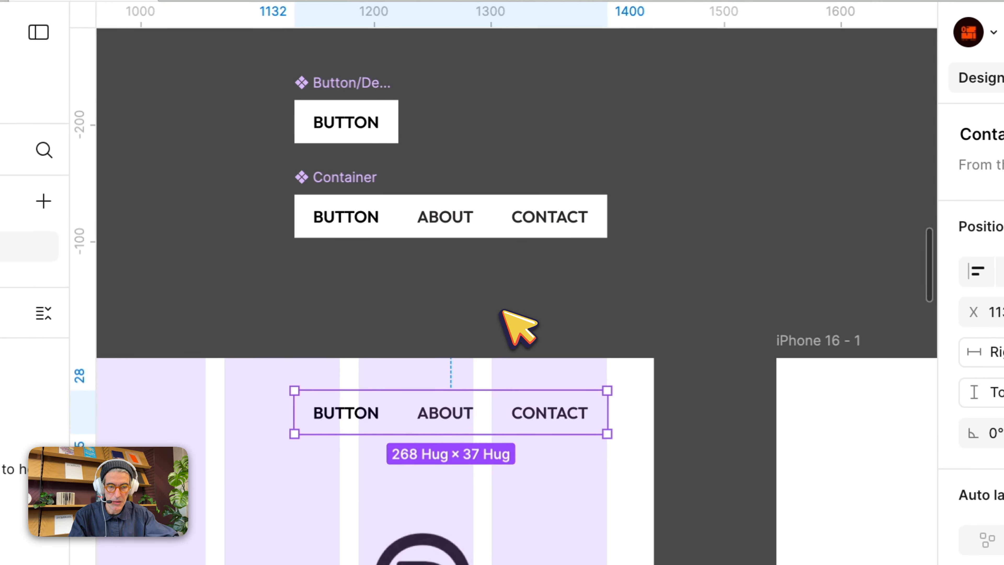
click(535, 208)
Wrap the logo and the Container navigation instance at the head of Desktop - 1 in one auto layout frame
scroll(499, 310, down, 5)
scroll(385, 252, left, 10)
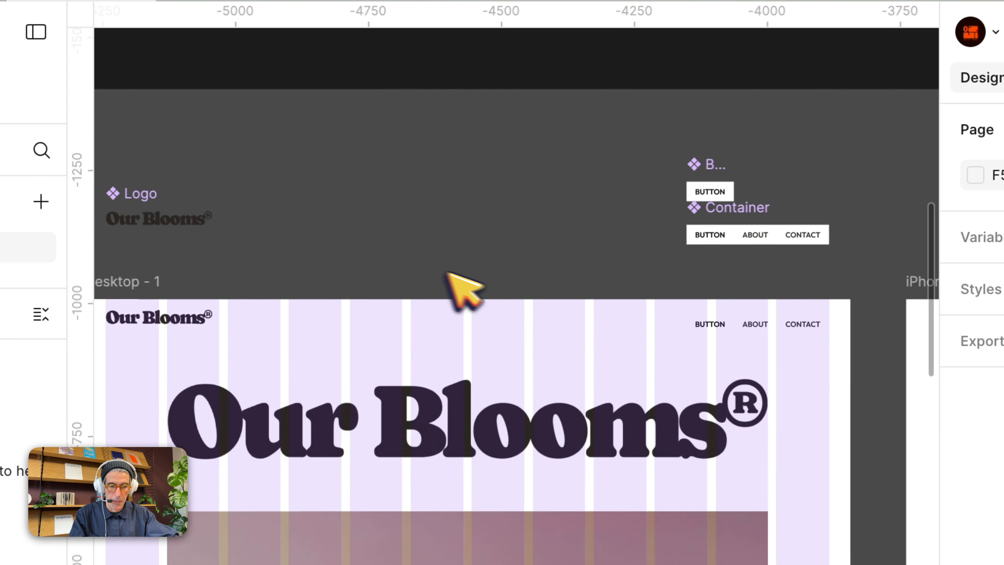
scroll(487, 283, right, 5)
scroll(487, 282, down, 2)
scroll(713, 299, left, 1)
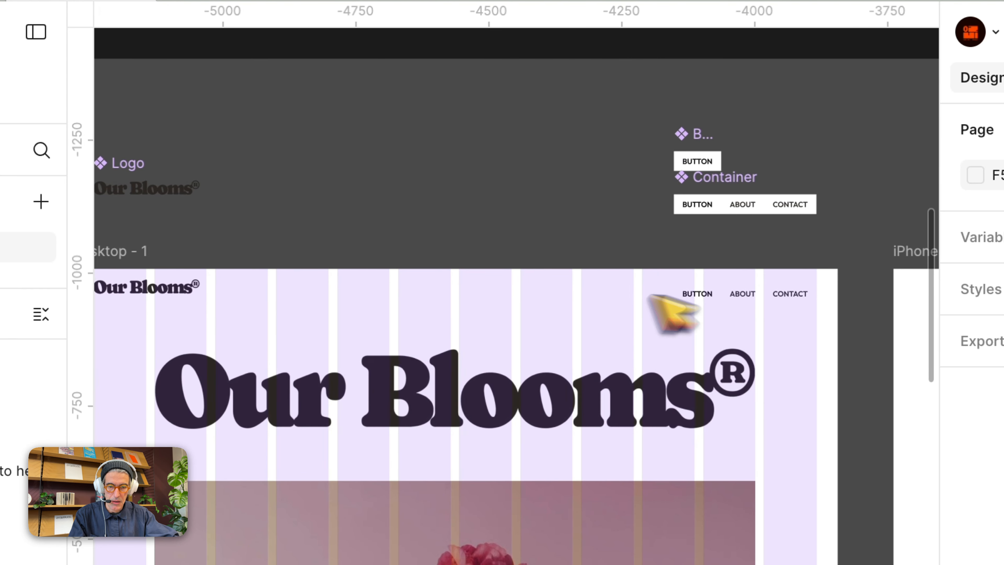
shift+click(293, 286)
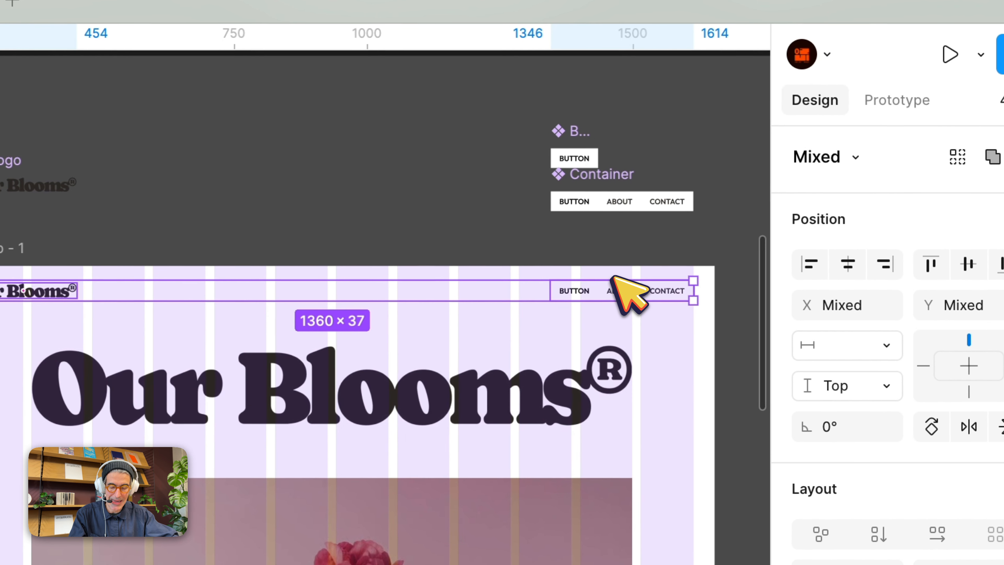
key(shift+a)
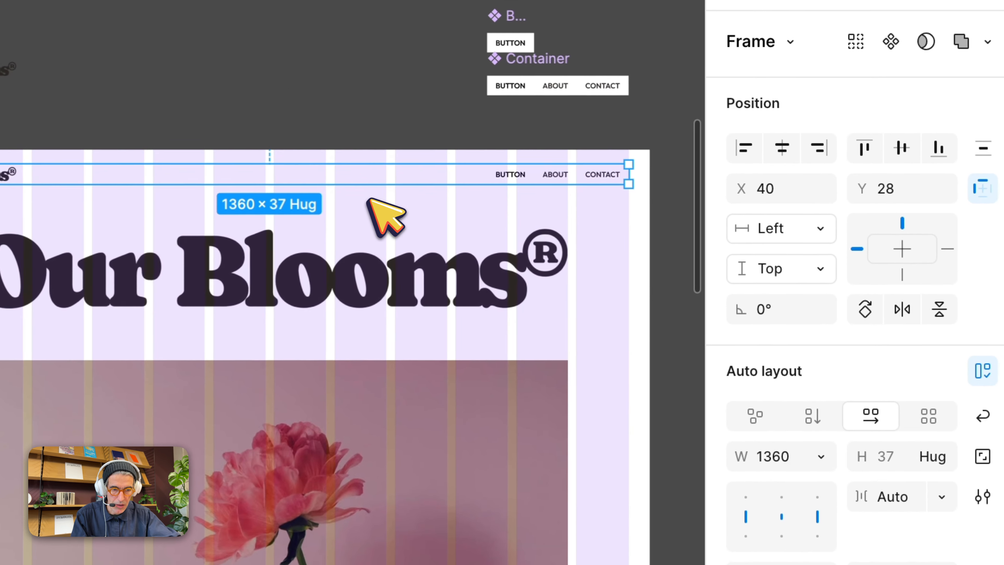
Extend the header frame to the top edge of Desktop - 1, set its height to 80 and align it to the top
drag(584, 192, 584, 198)
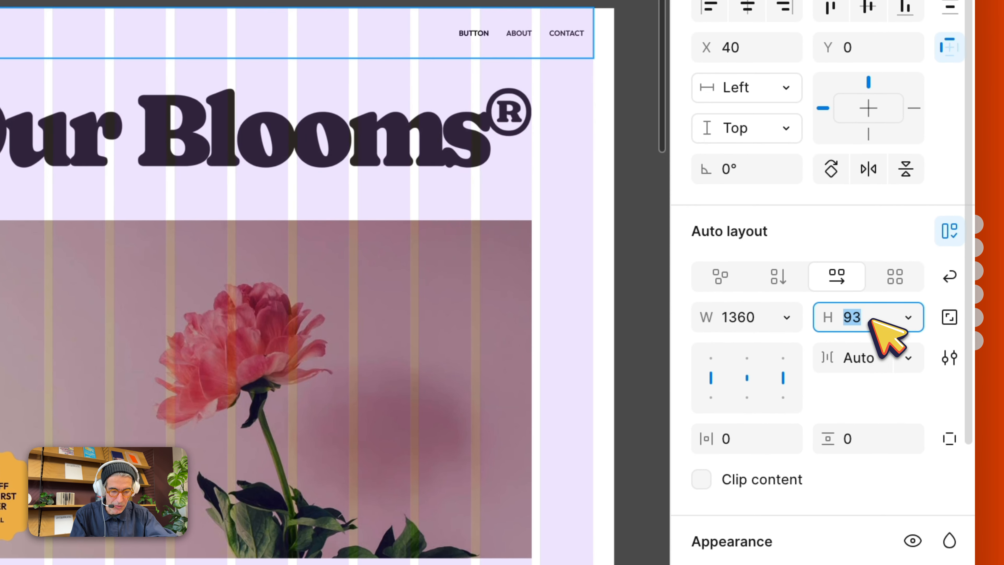
text(80)
key(Return)
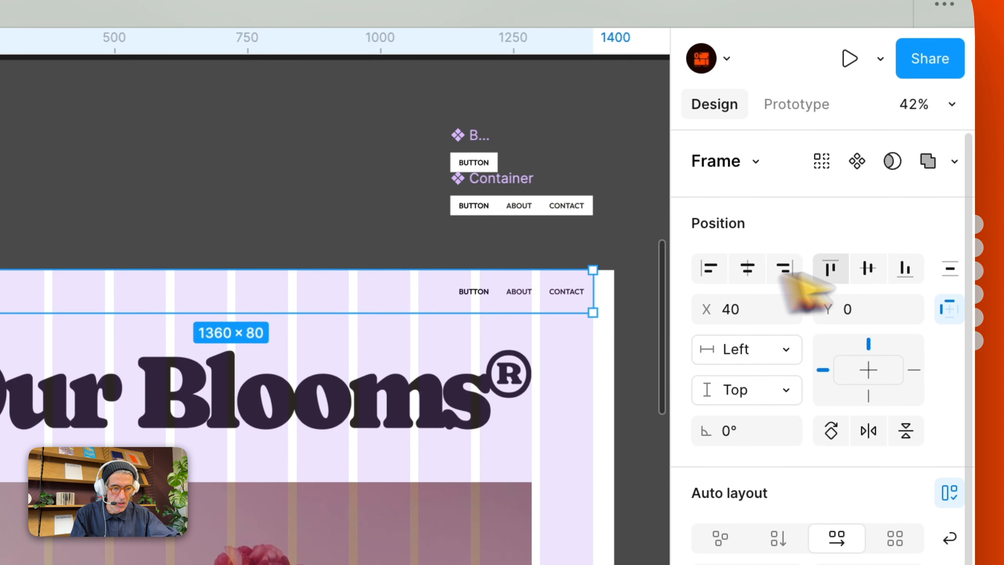
click(835, 274)
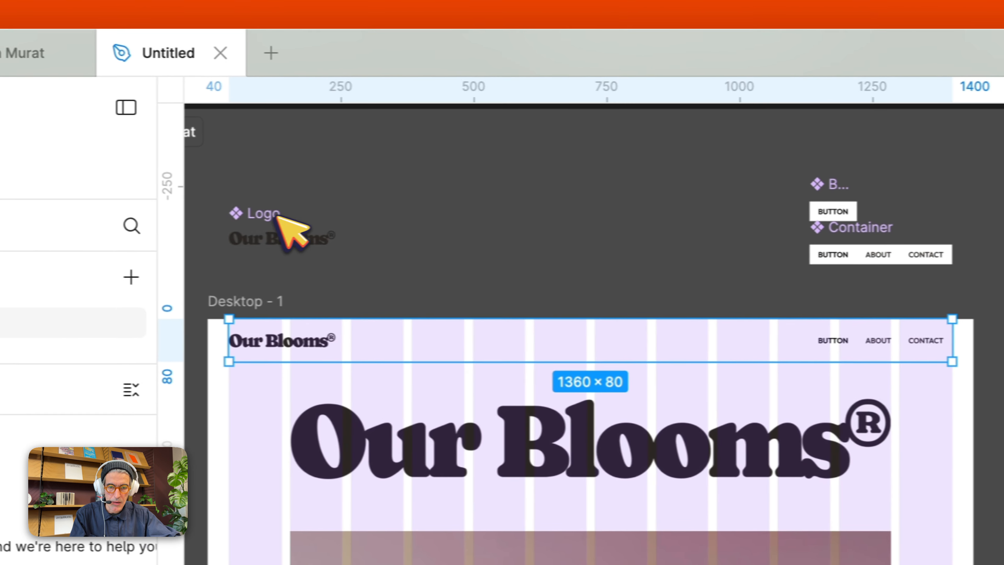
Cut the Logo, Button/Default and Container main components from above Desktop - 1 and paste them into the Library section
click(186, 236)
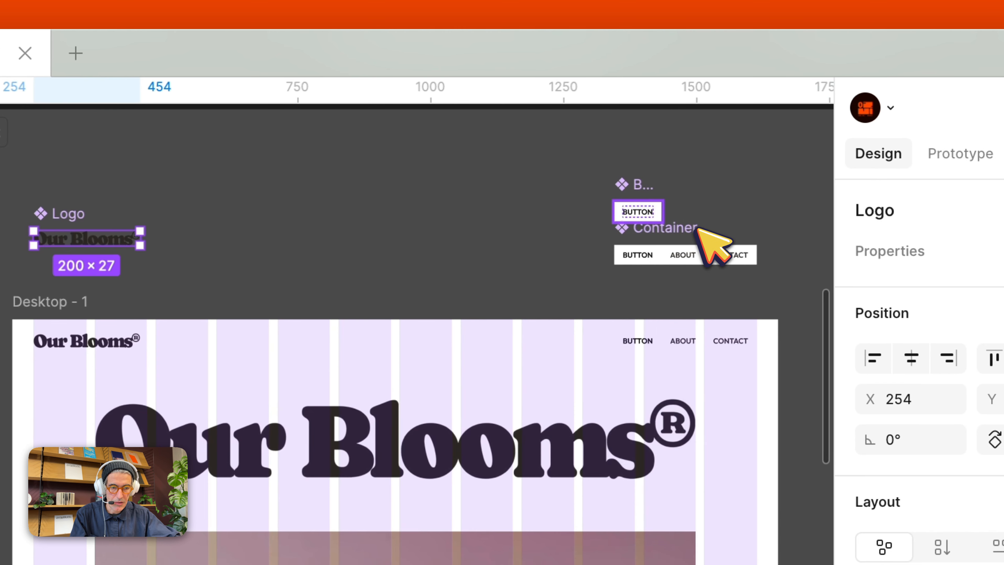
shift+click(702, 231)
scroll(366, 227, down, 6)
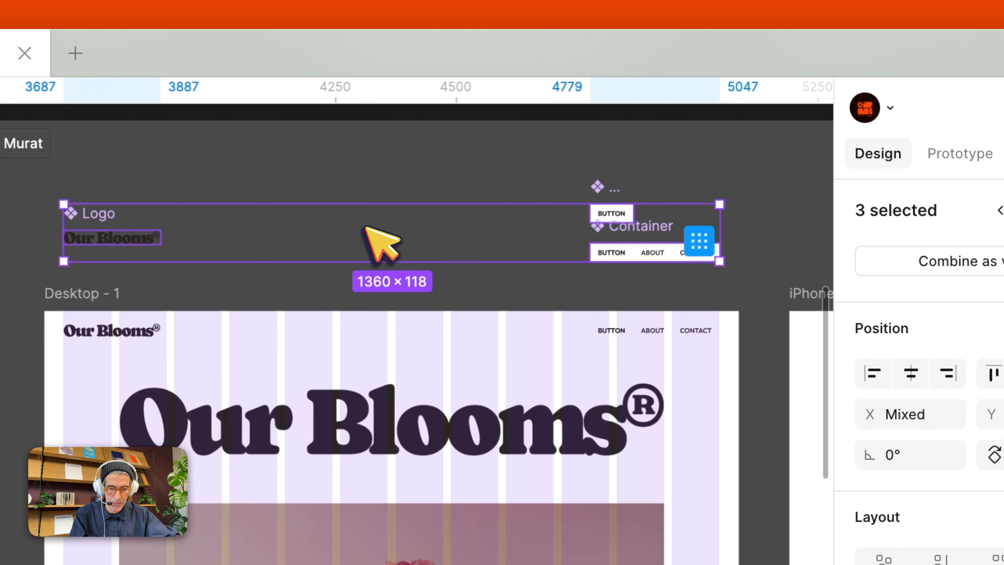
scroll(365, 226, left, 7)
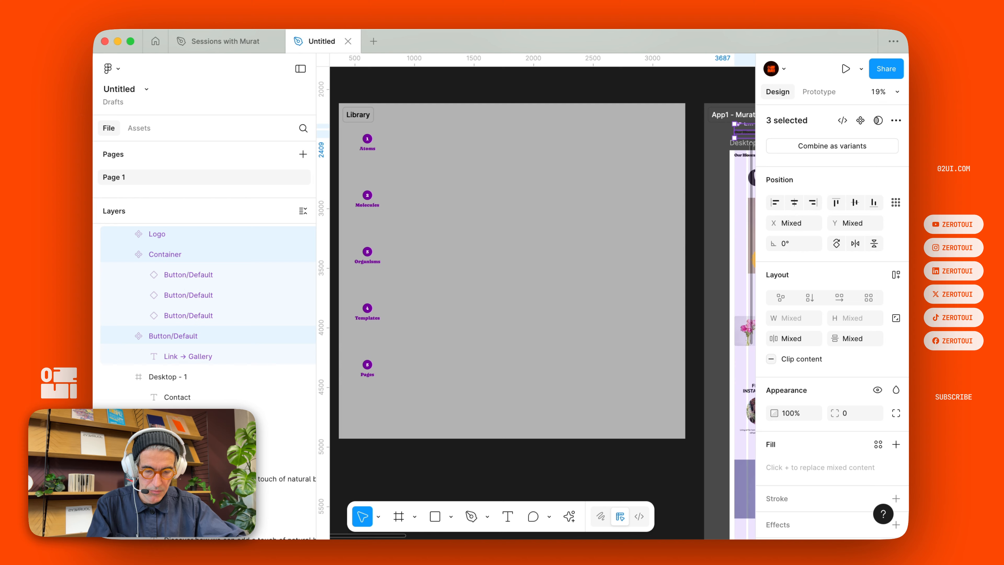
scroll(514, 143, right, 3)
key(super+x)
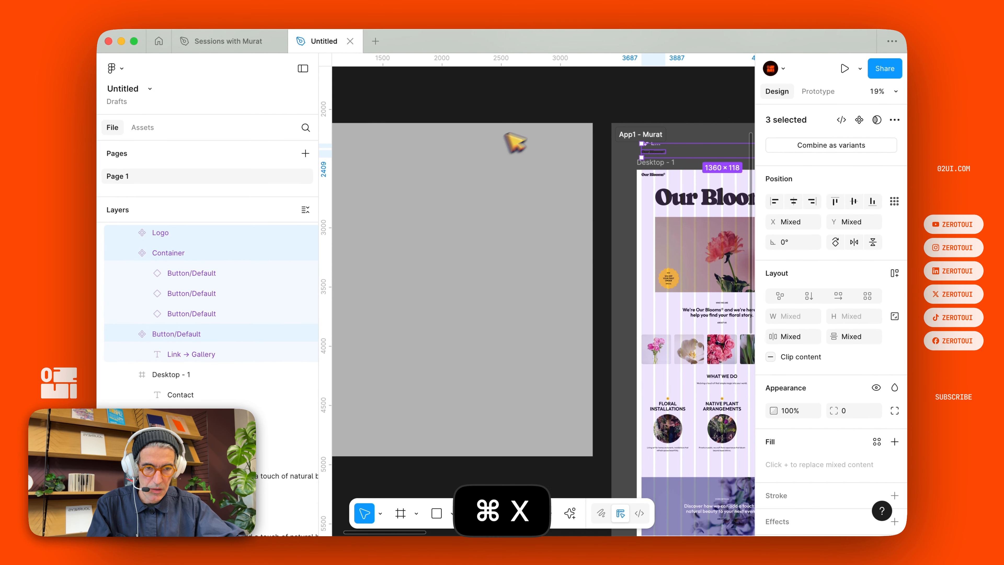
scroll(376, 168, left, 10)
scroll(376, 169, up, 5)
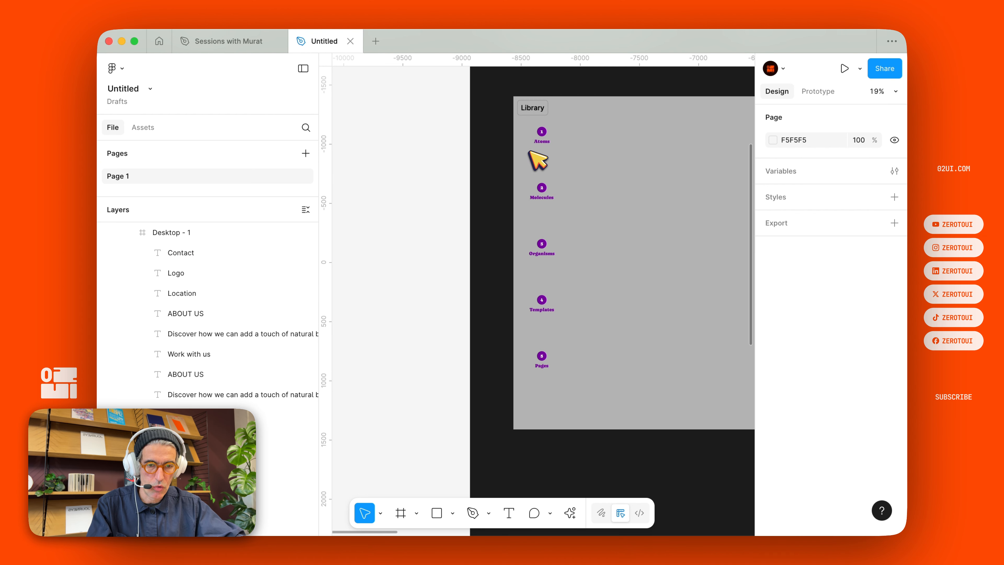
scroll(537, 160, up, 4)
scroll(538, 157, left, 4)
key(super+v)
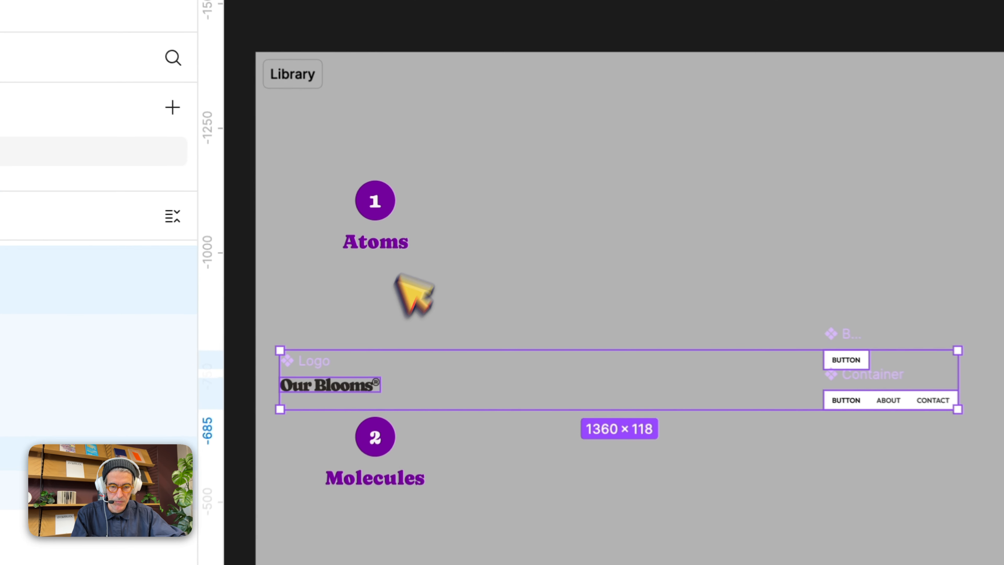
Arrange the Logo and Button/Default components beside the Atoms heading and the Container component beside Molecules
click(374, 285)
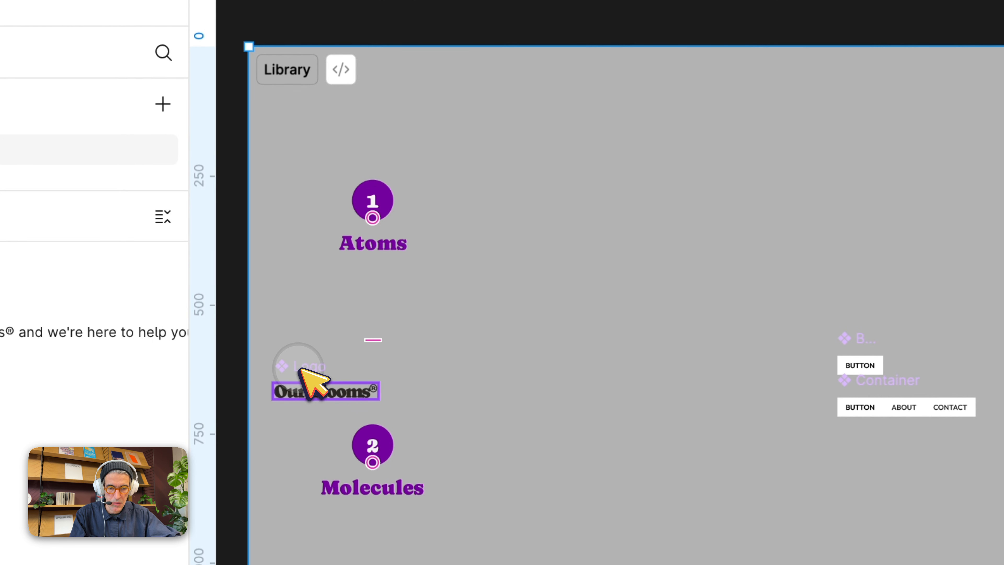
click(300, 370)
drag(347, 349, 491, 194)
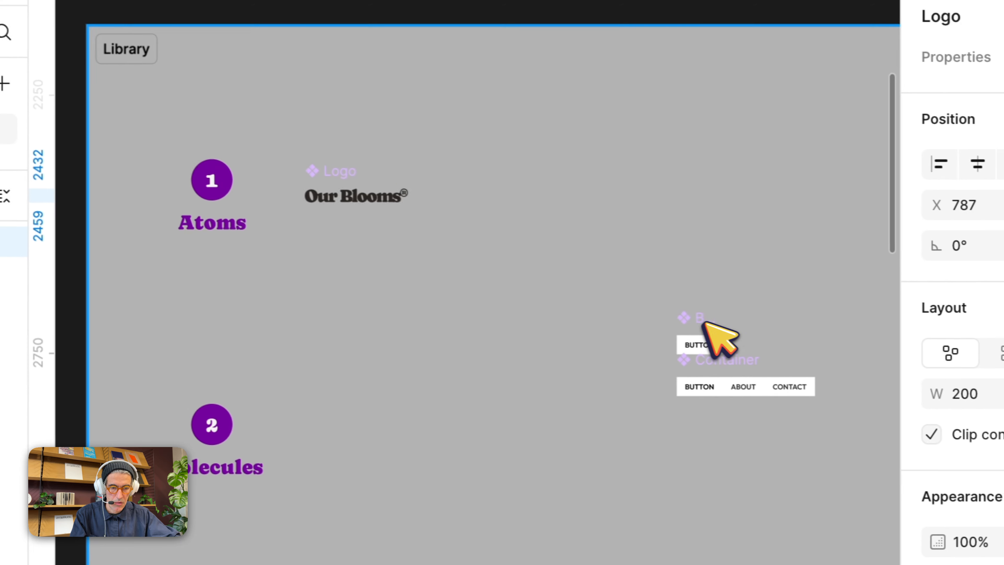
drag(680, 345, 495, 170)
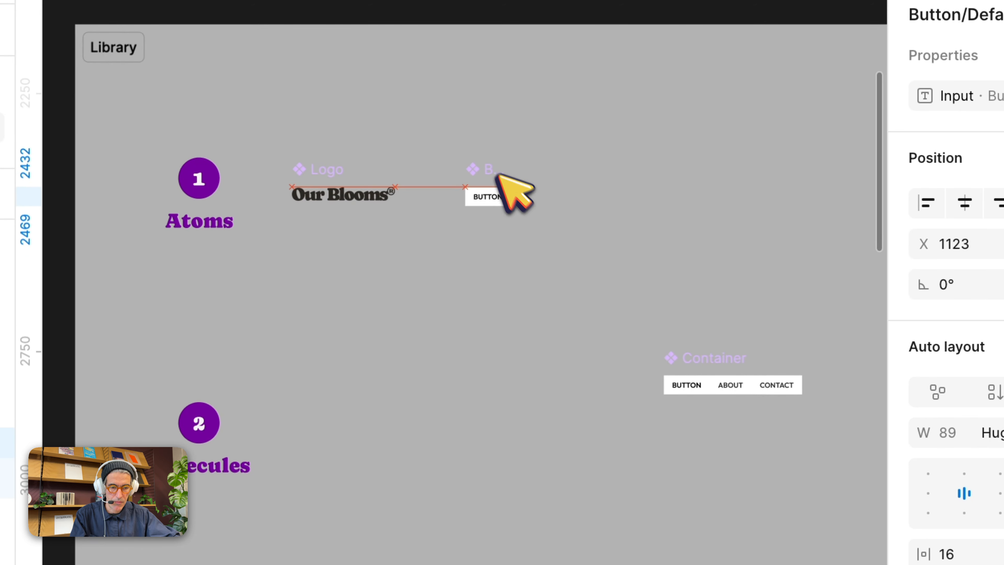
drag(710, 359, 338, 424)
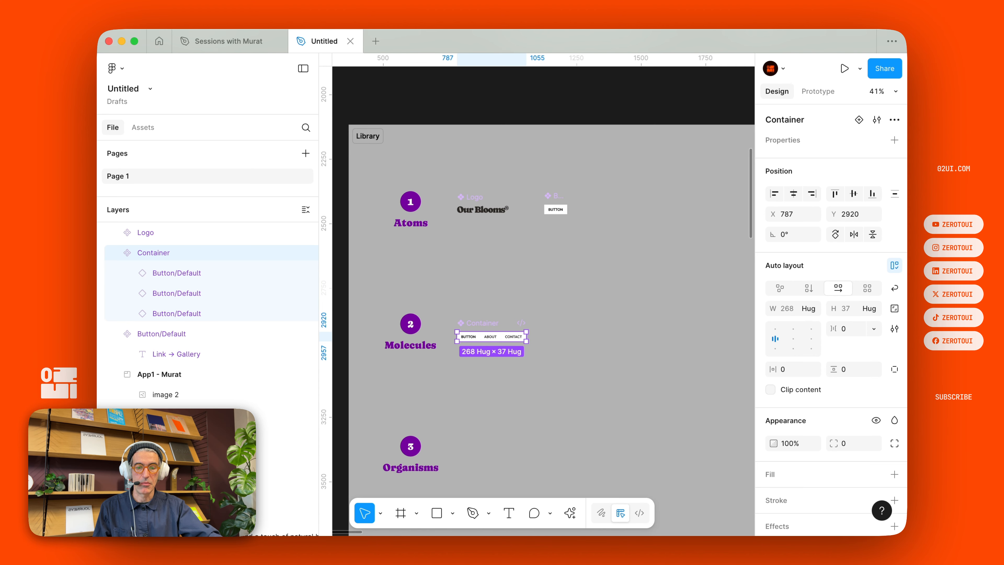
Add a black 000000 inside stroke of weight 1 to only the bottom side of the header frame in Desktop - 1
scroll(551, 301, down, 5)
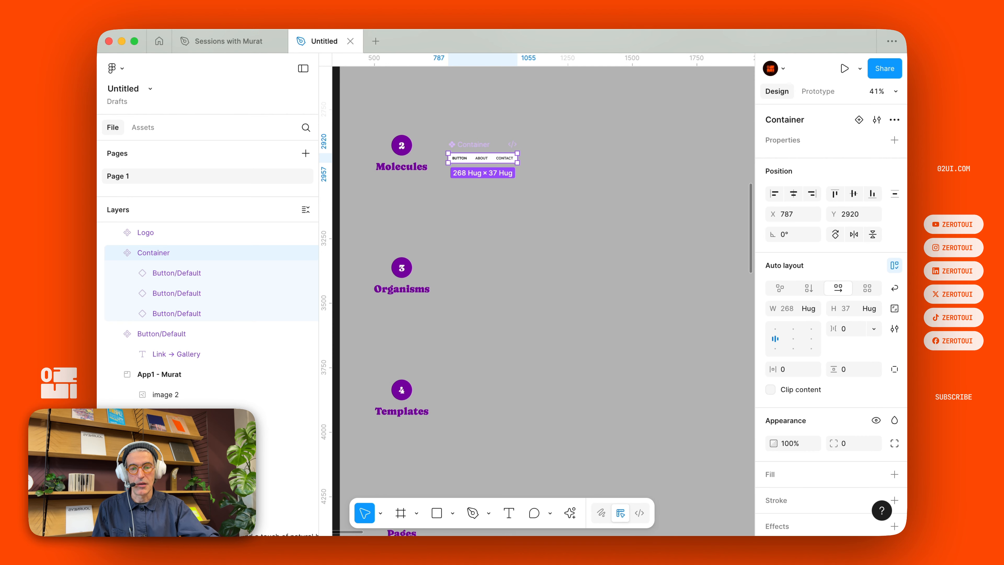
scroll(544, 300, down, 7)
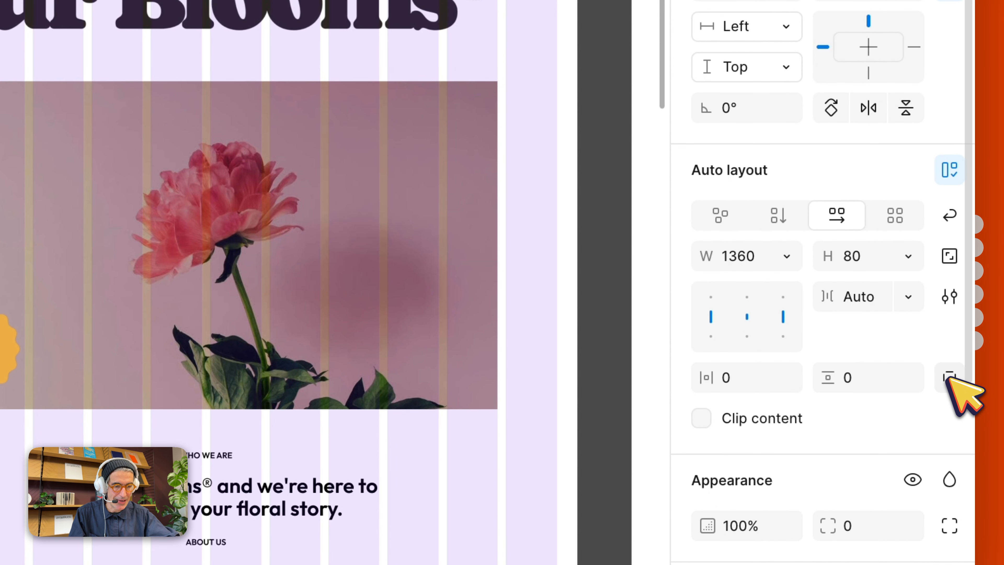
click(948, 378)
key(super+z)
scroll(884, 426, down, 4)
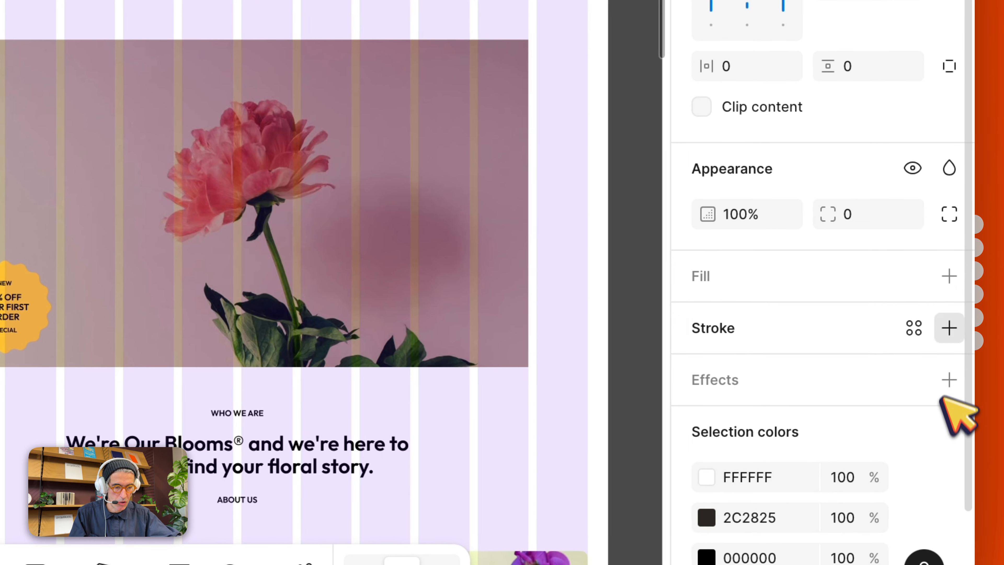
click(949, 327)
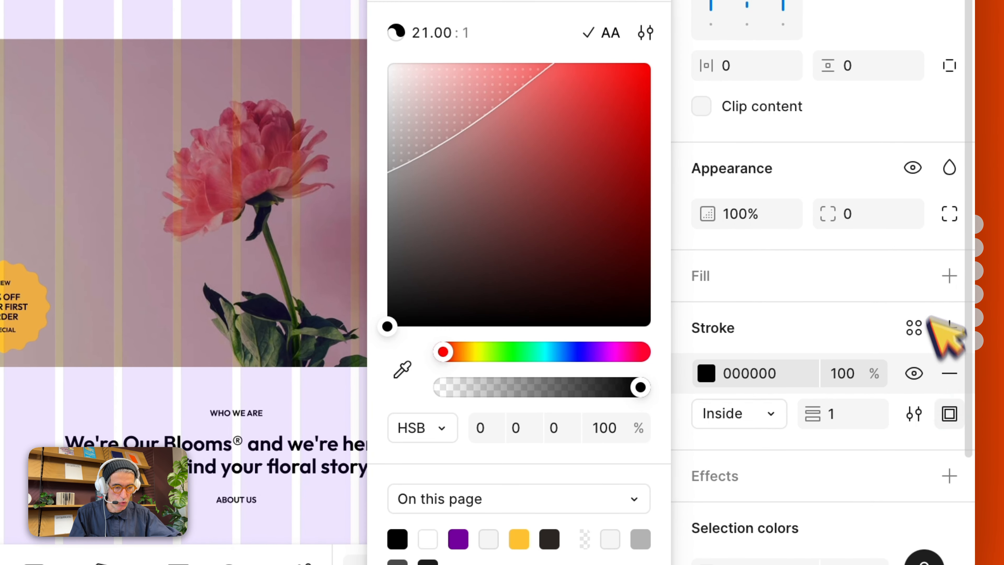
click(949, 414)
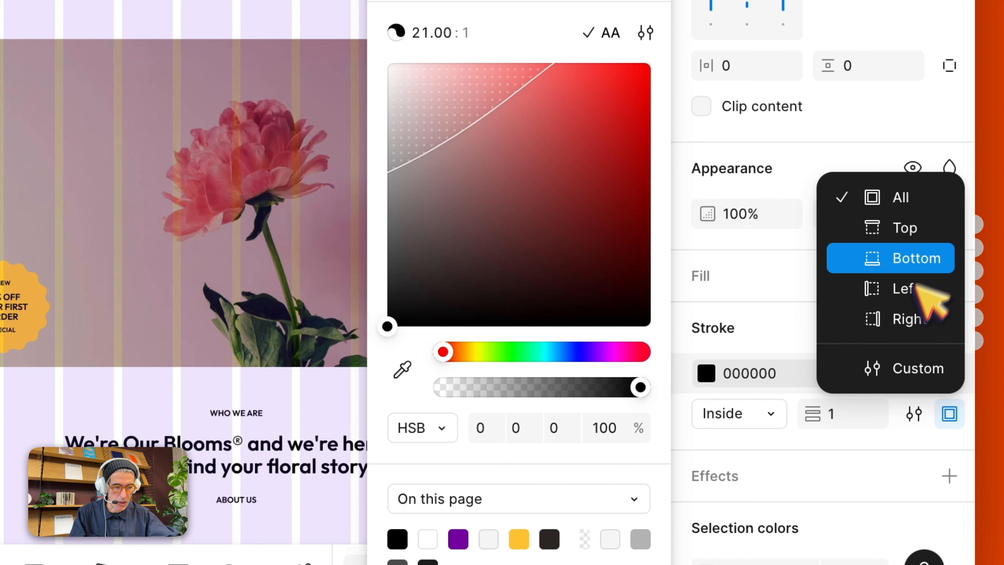
click(909, 258)
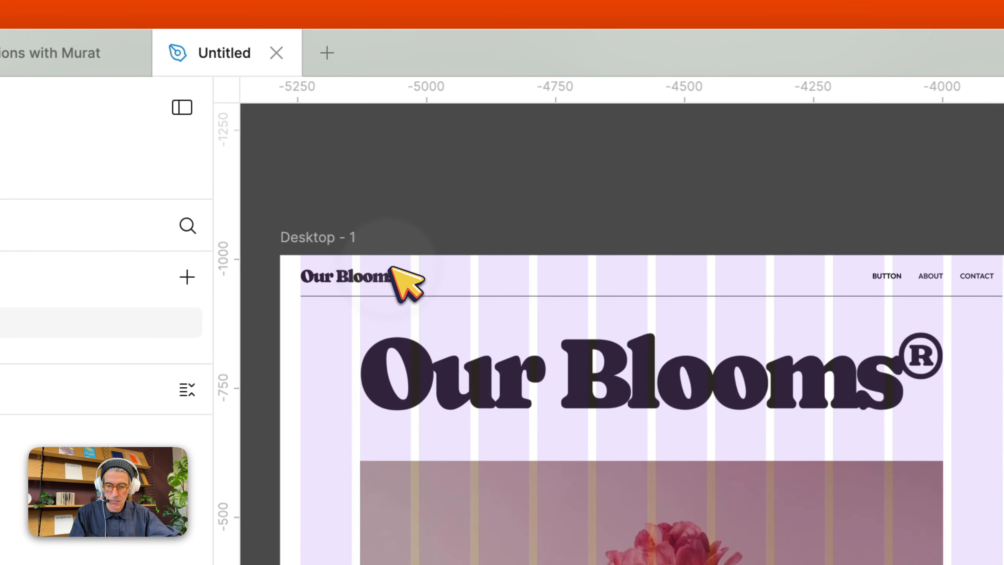
Move the header frame out of Desktop - 1 into the empty space above it
click(387, 272)
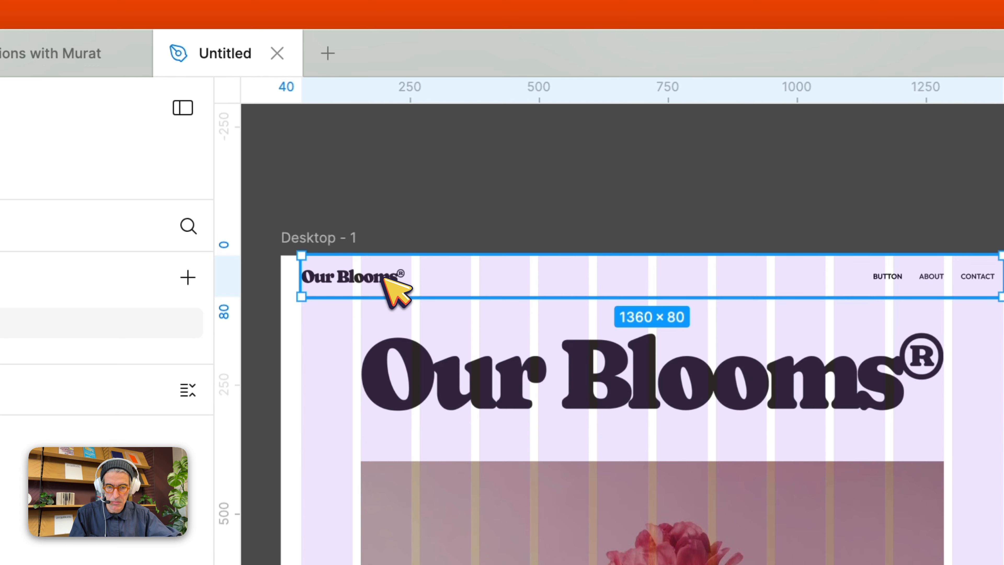
drag(395, 272, 396, 155)
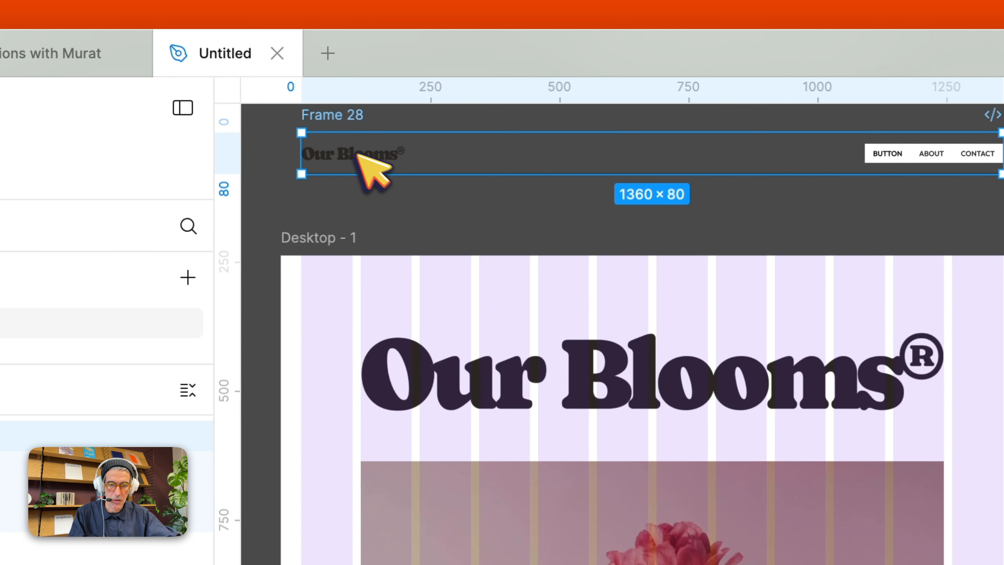
scroll(360, 156, up, 2)
Rename the header frame NavigationBar and turn it into a component
click(366, 161)
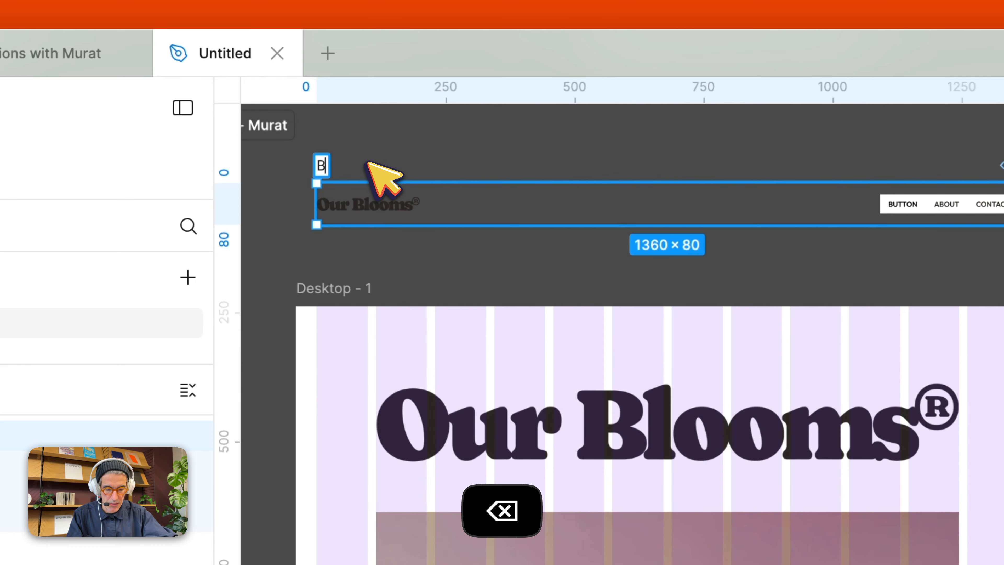
text(NavigationBar)
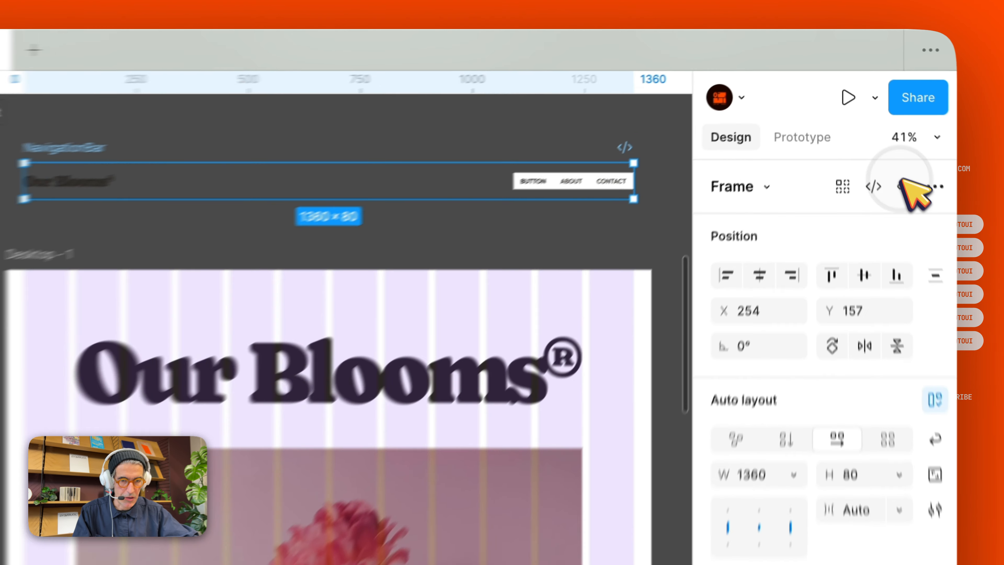
click(877, 120)
Place a copied instance of NavigationBar in Desktop - 1, centred horizontally and aligned to the frame's top edge
key(super+c)
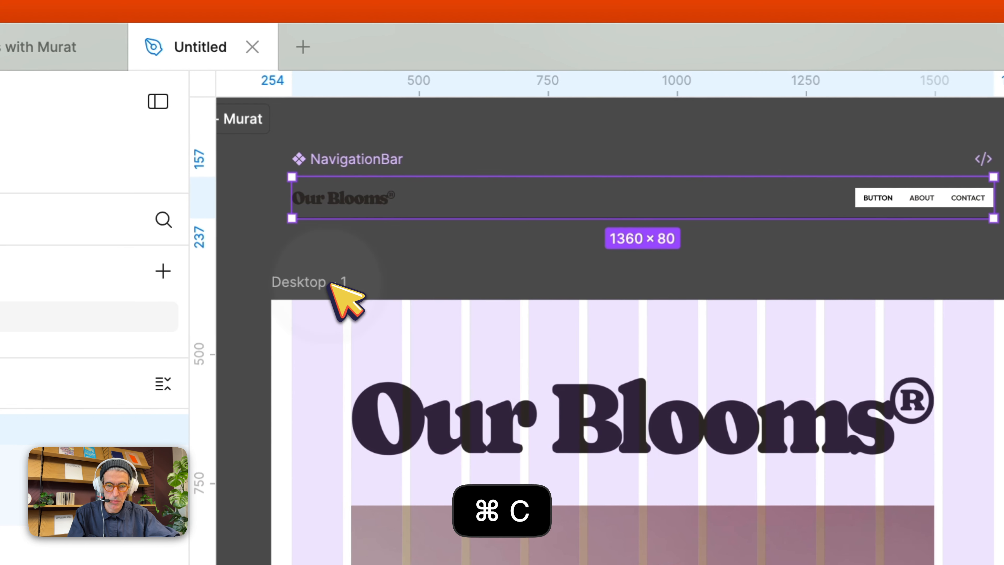
key(super+v)
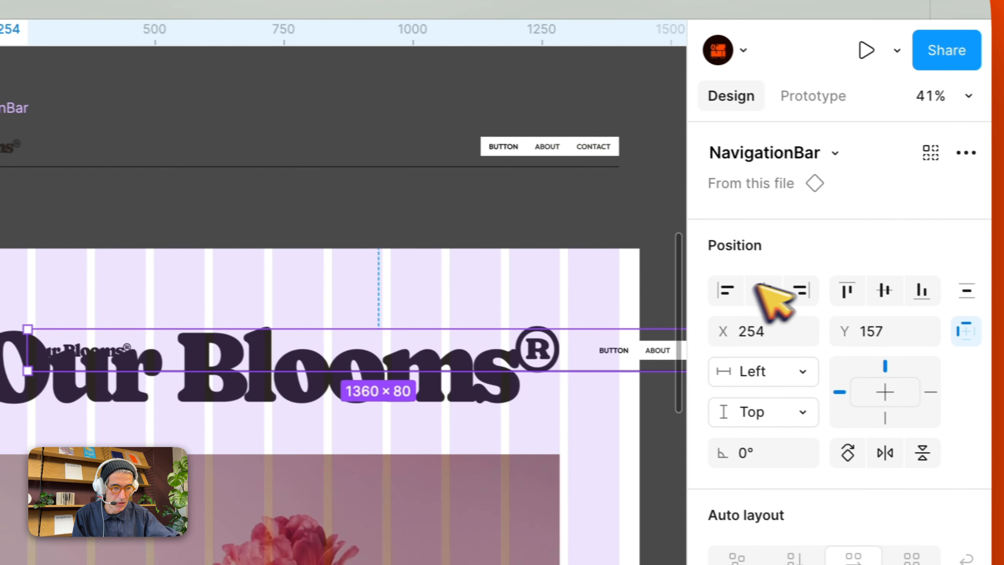
click(836, 289)
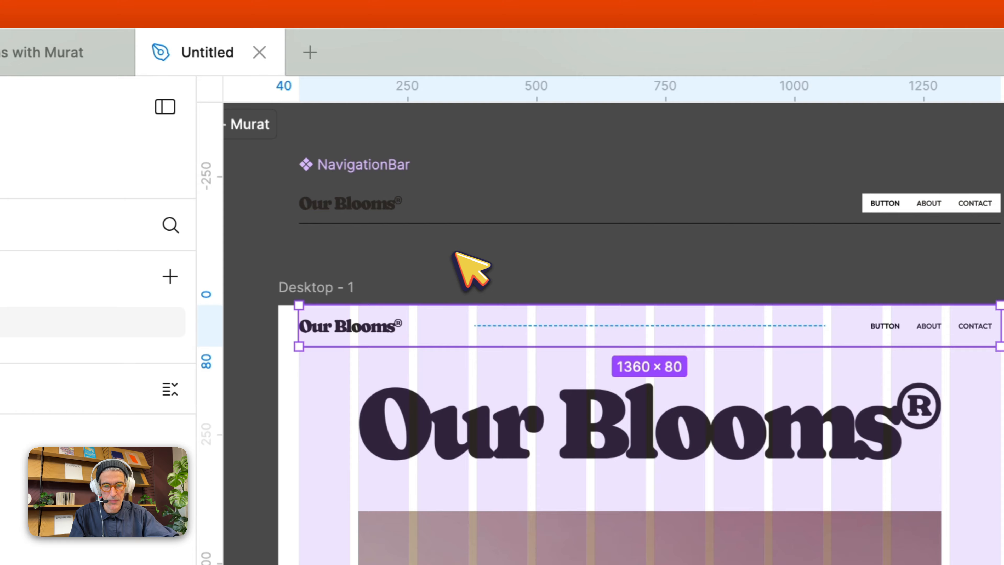
Test the NavigationBar main component by moving its logo behind the links and back in front of them
scroll(455, 252, down, 1)
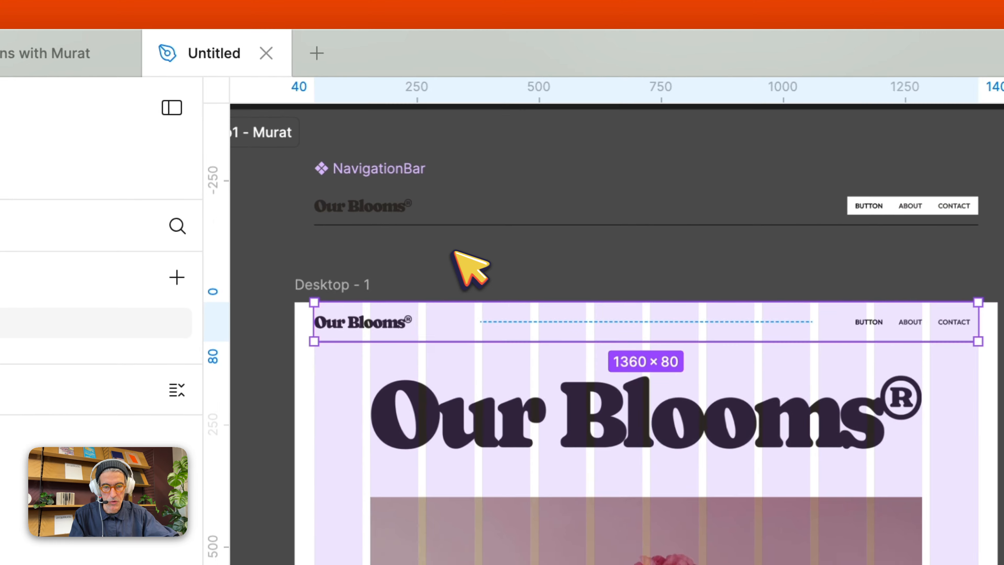
scroll(470, 270, down, 2)
scroll(416, 210, up, 3)
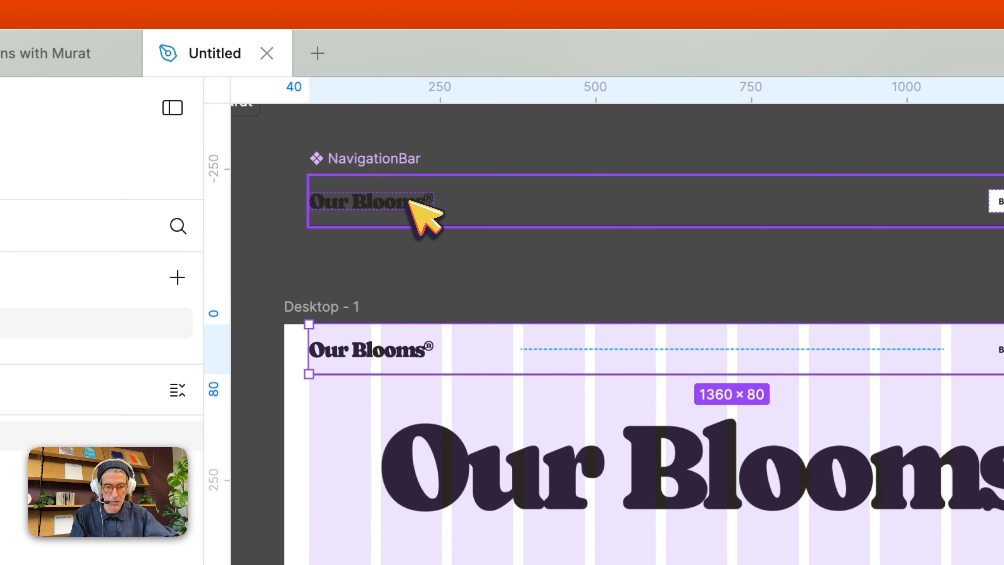
click(410, 201)
key(Right)
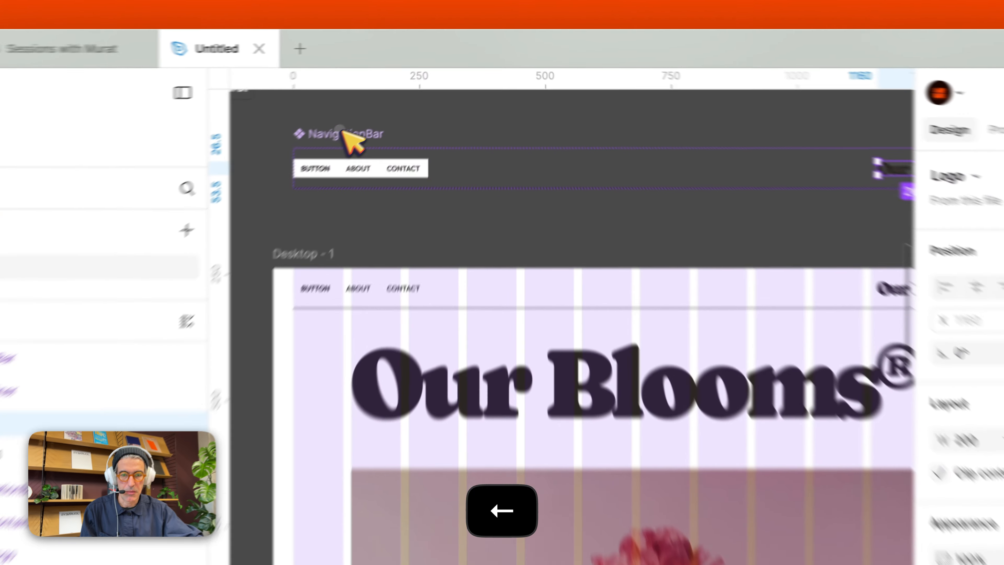
key(Left)
Move the NavigationBar main component into the Library section beside the Organisms heading, at X 495, Y 1246
click(402, 92)
scroll(306, 154, down, 5)
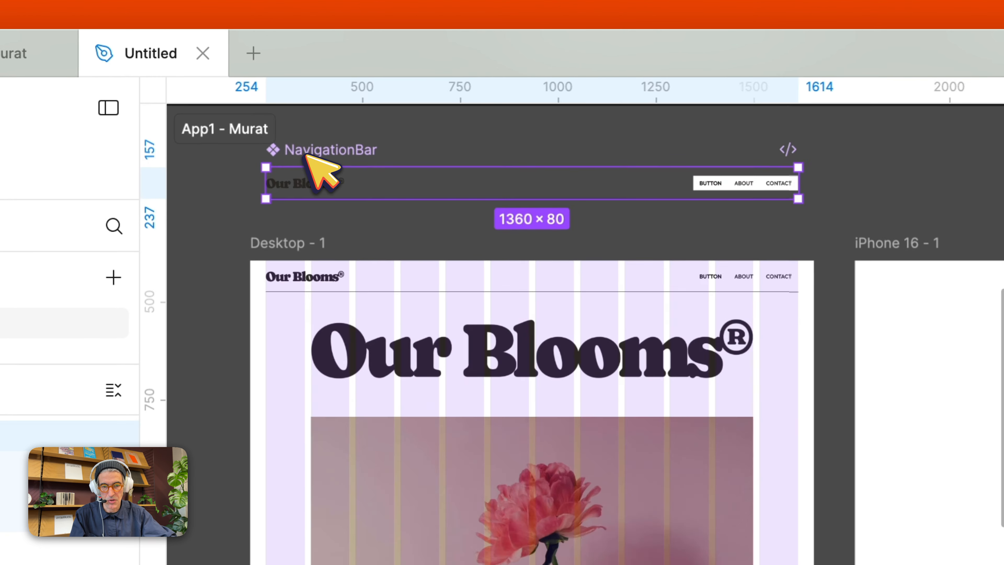
drag(307, 154, 704, 261)
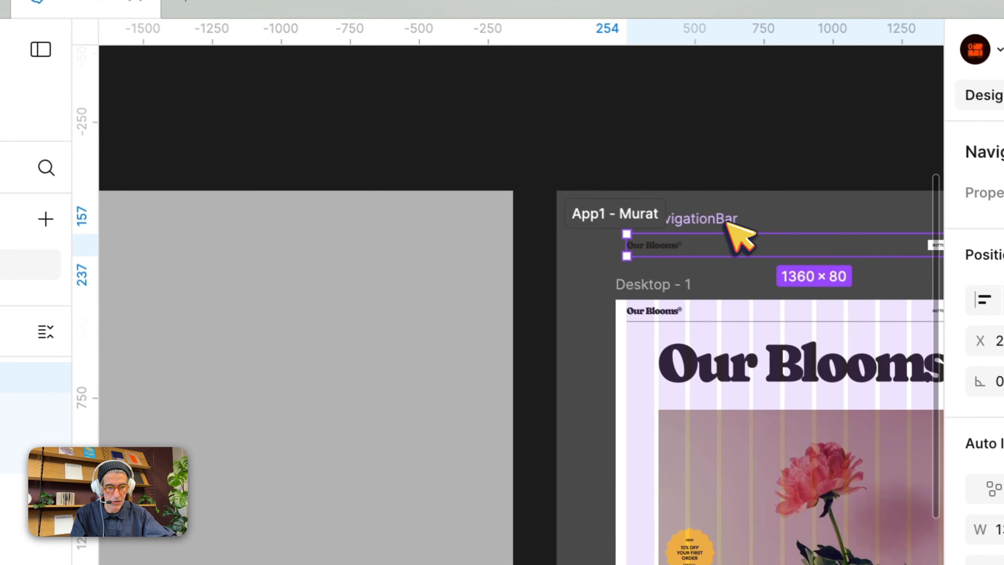
drag(334, 360, 308, 307)
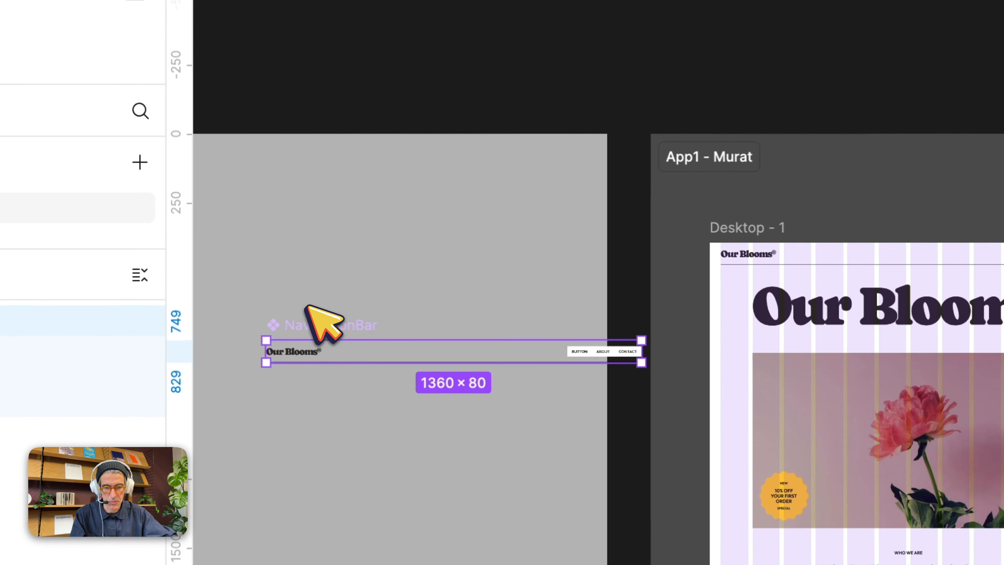
scroll(309, 307, left, 10)
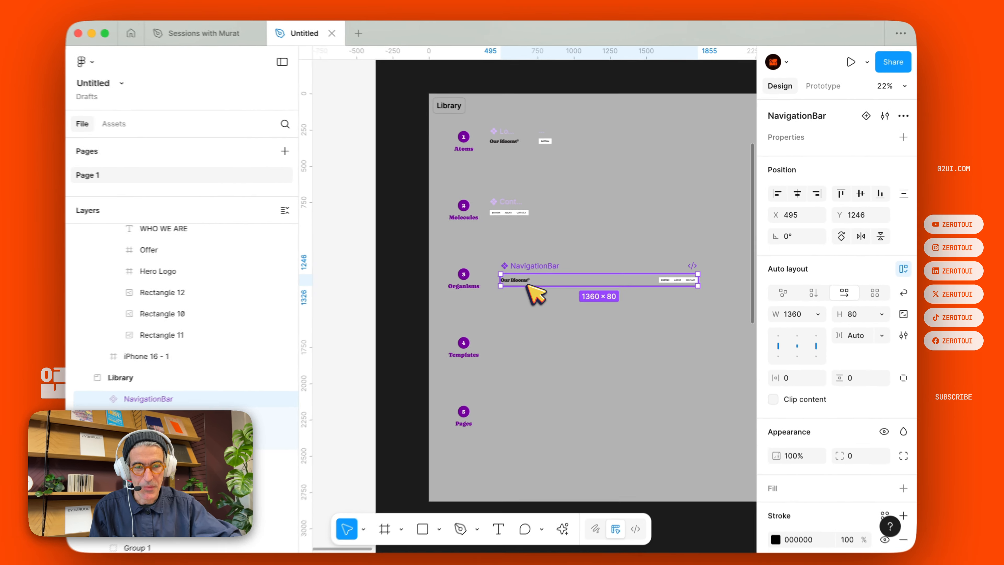
Move the iPhone 16 - 1 frame away from Desktop - 1 to X 3409, over the far side of the reference design
scroll(358, 367, right, 10)
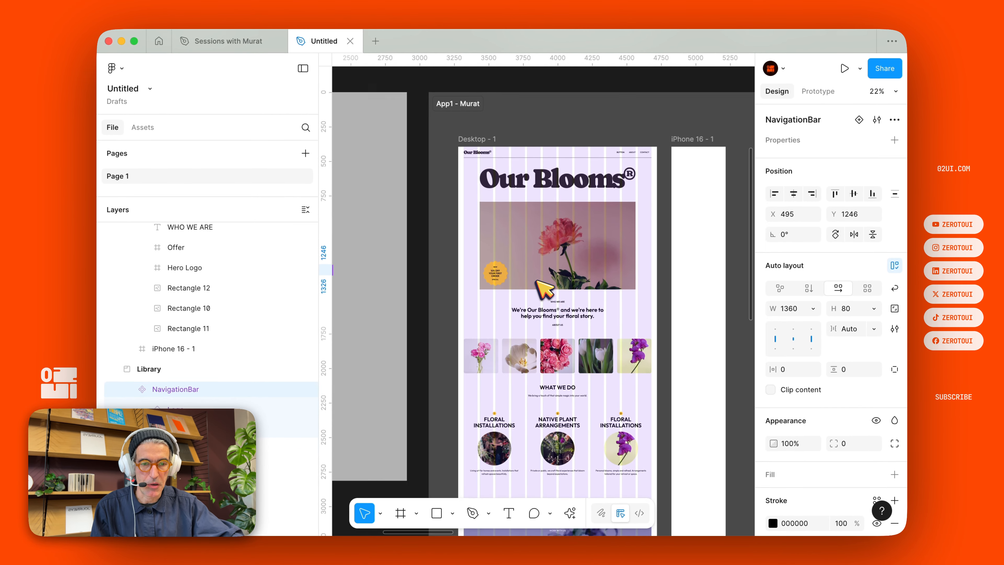
scroll(545, 288, up, 5)
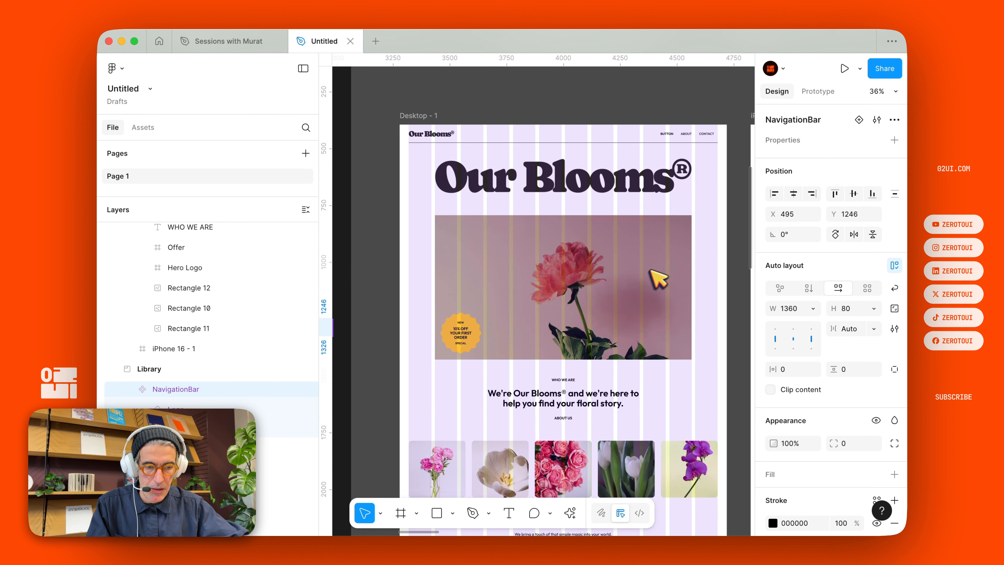
scroll(665, 277, right, 10)
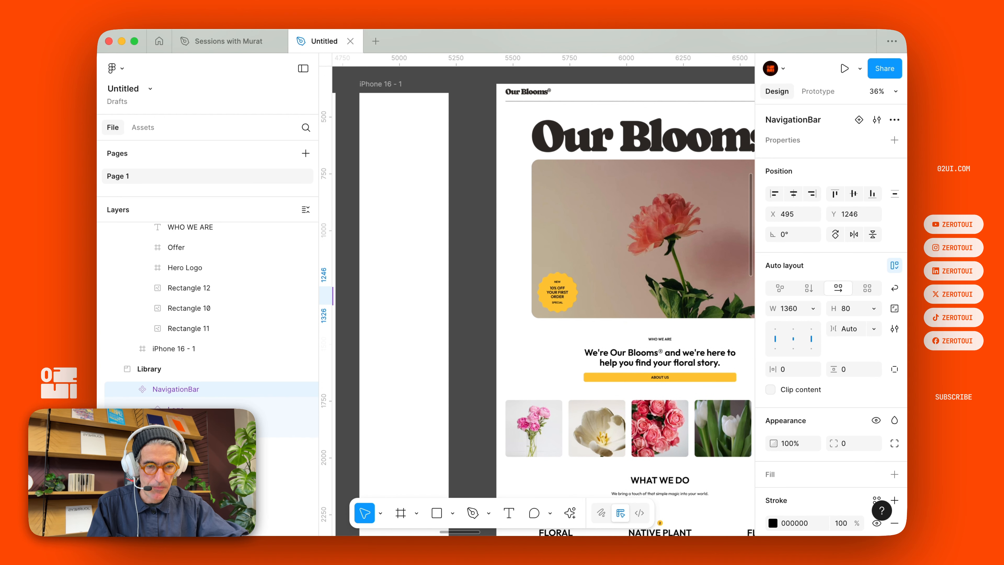
scroll(567, 197, down, 5)
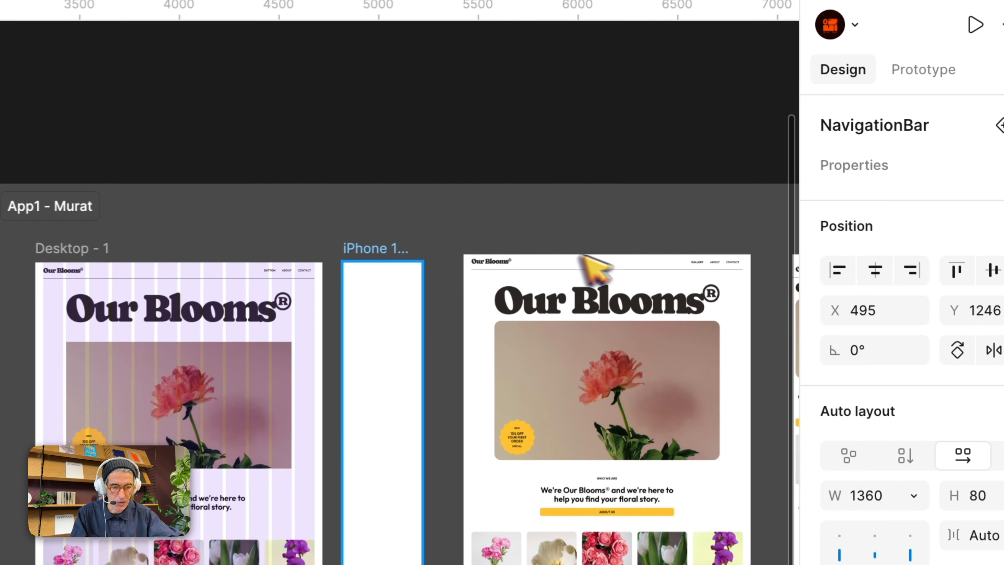
drag(375, 248, 618, 249)
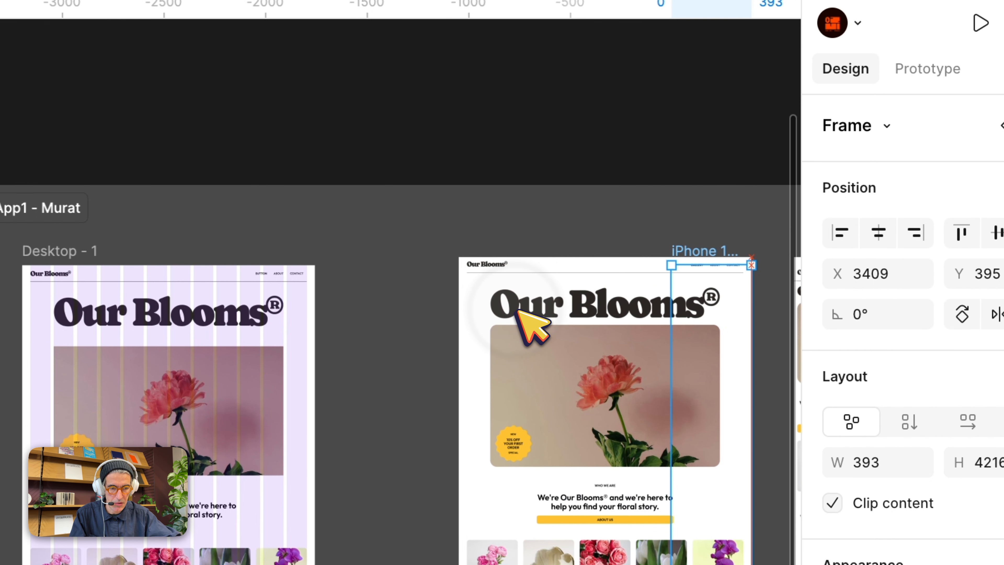
Move the reference design image next to Desktop - 1, at X 1708, Y 355
click(476, 310)
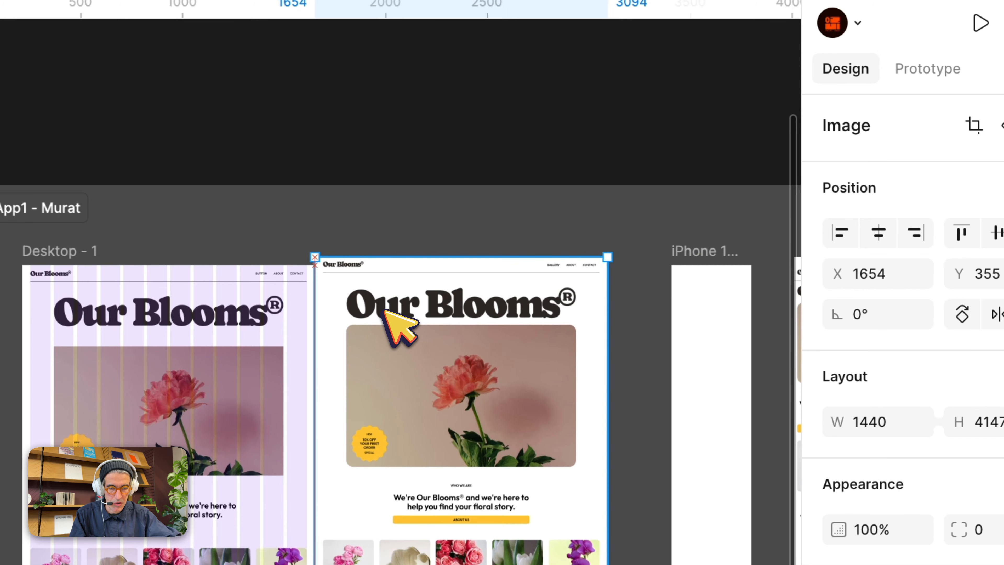
scroll(383, 312, up, 5)
scroll(384, 313, left, 4)
scroll(384, 313, down, 2)
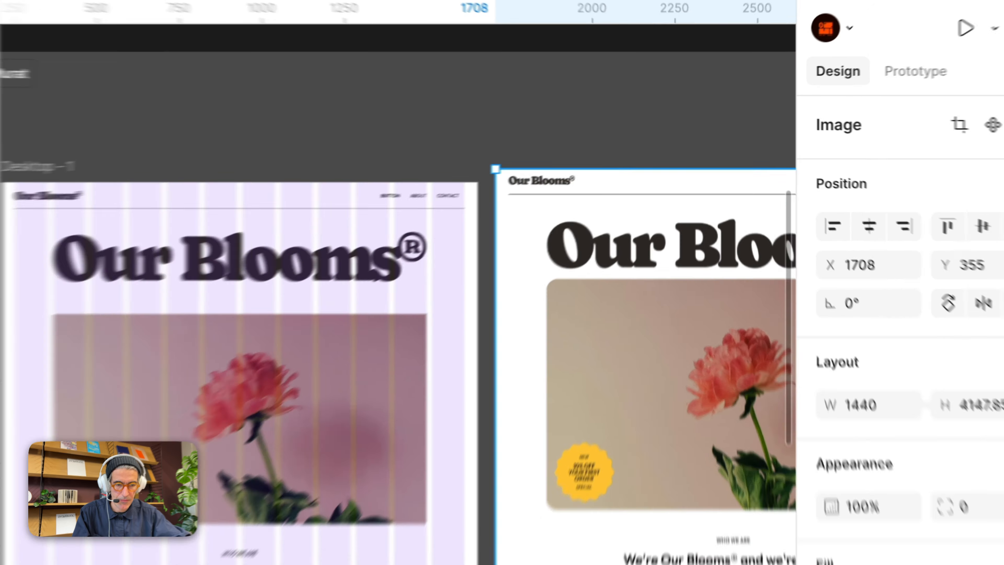
scroll(383, 313, right, 2)
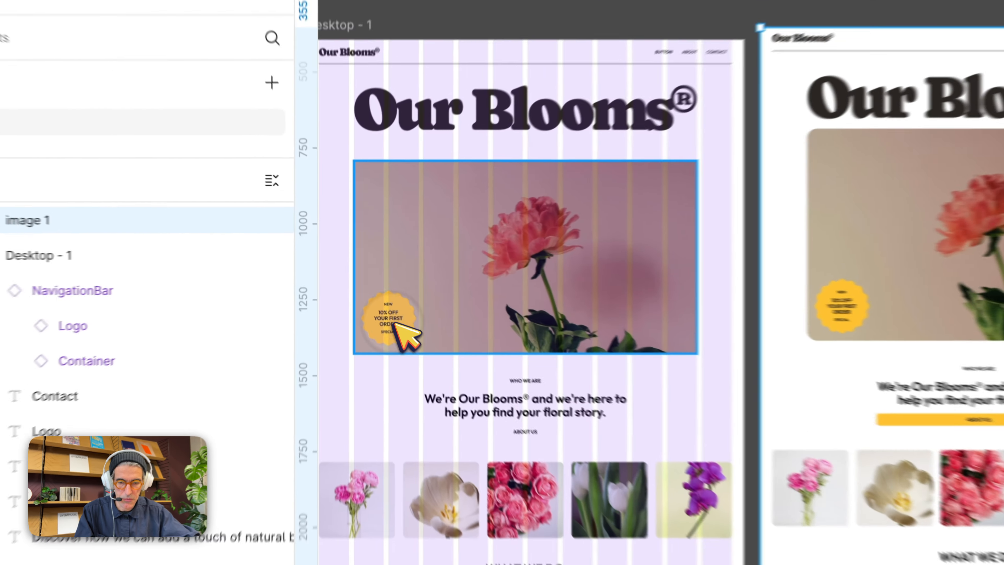
Wrap the Offer badge and the hero flower image of Desktop - 1 in a horizontal auto layout frame
click(377, 293)
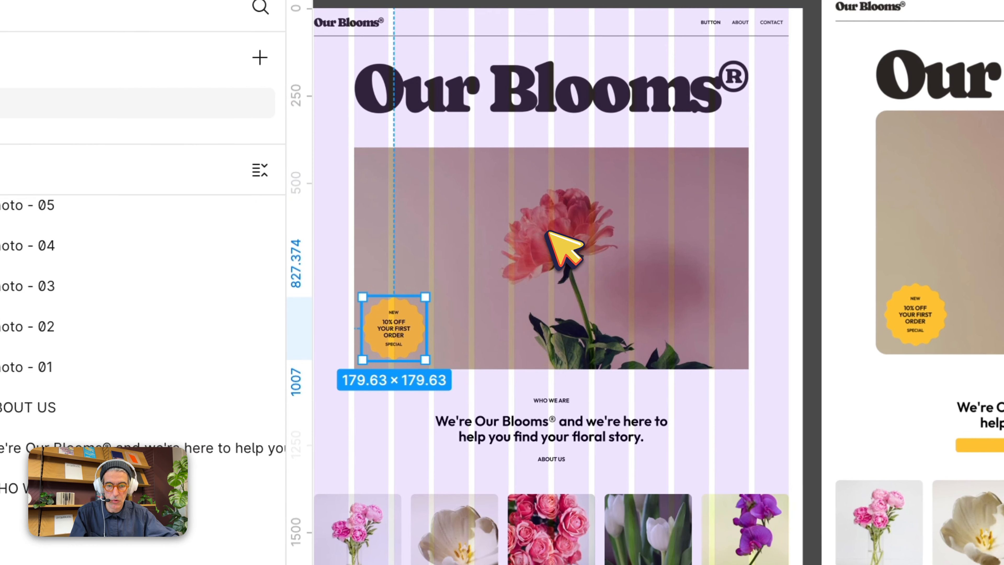
click(549, 233)
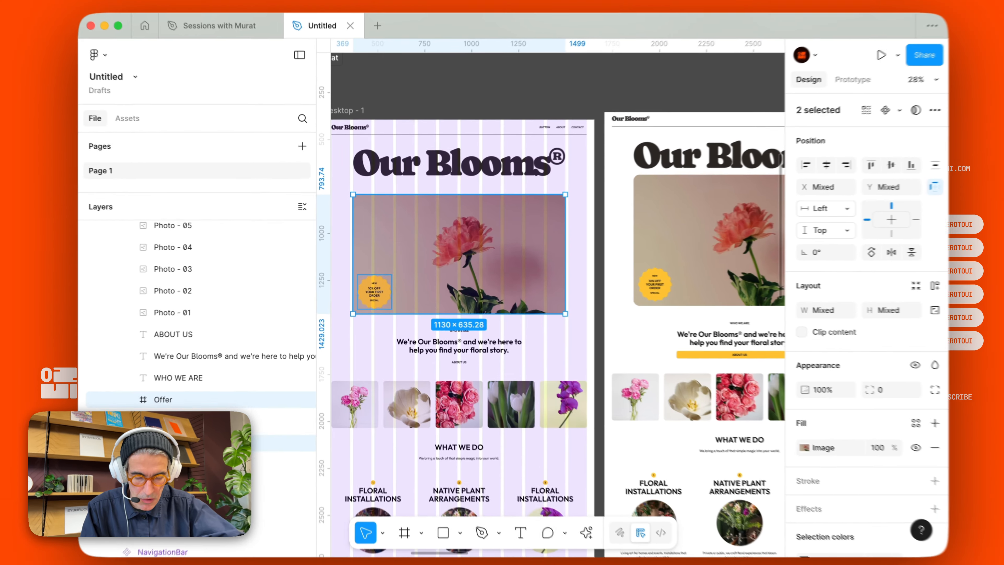
key(shift+g)
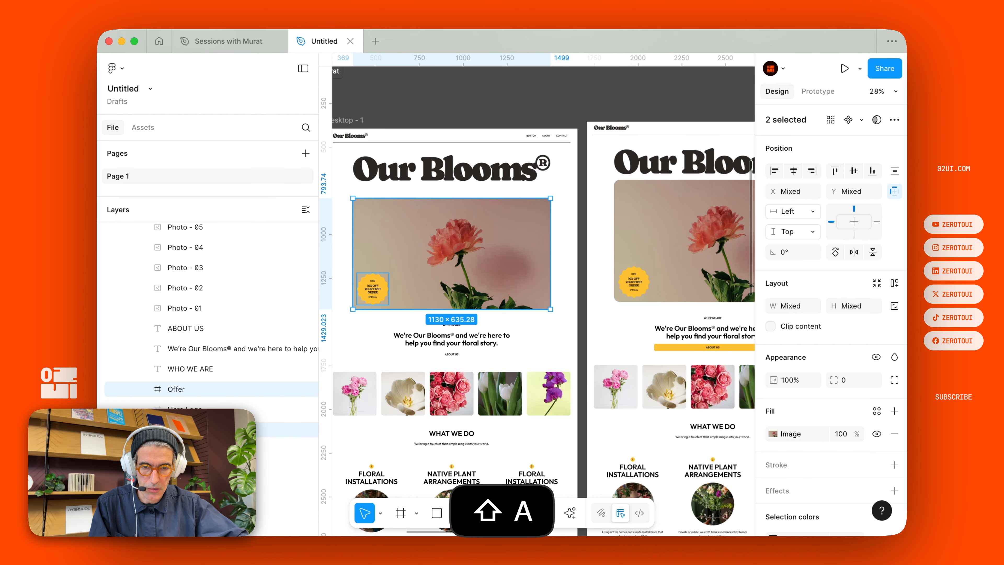
key(shift+a)
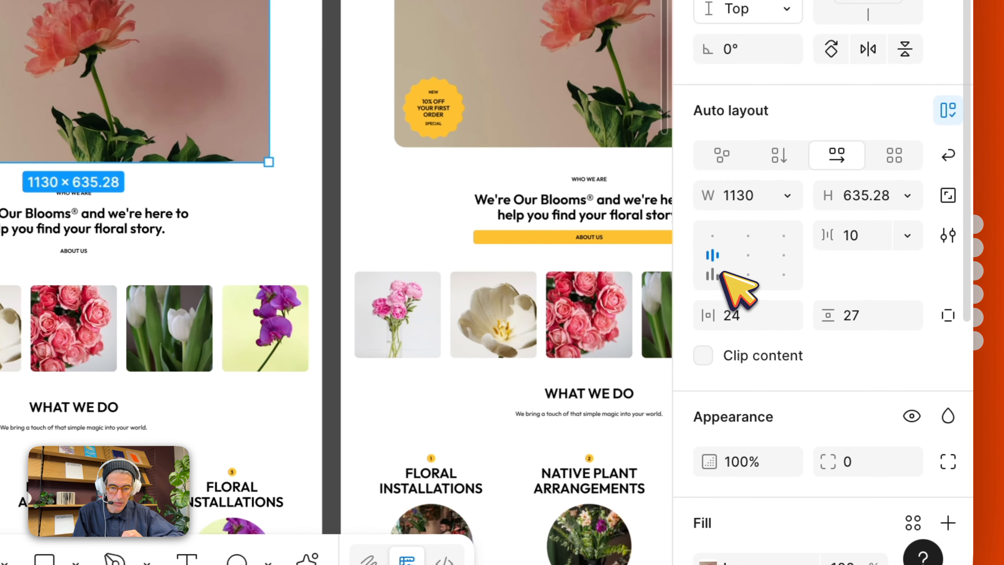
Align the Offer badge to the hero frame's bottom left with 24 vertical padding, and round the frame's corners
click(777, 365)
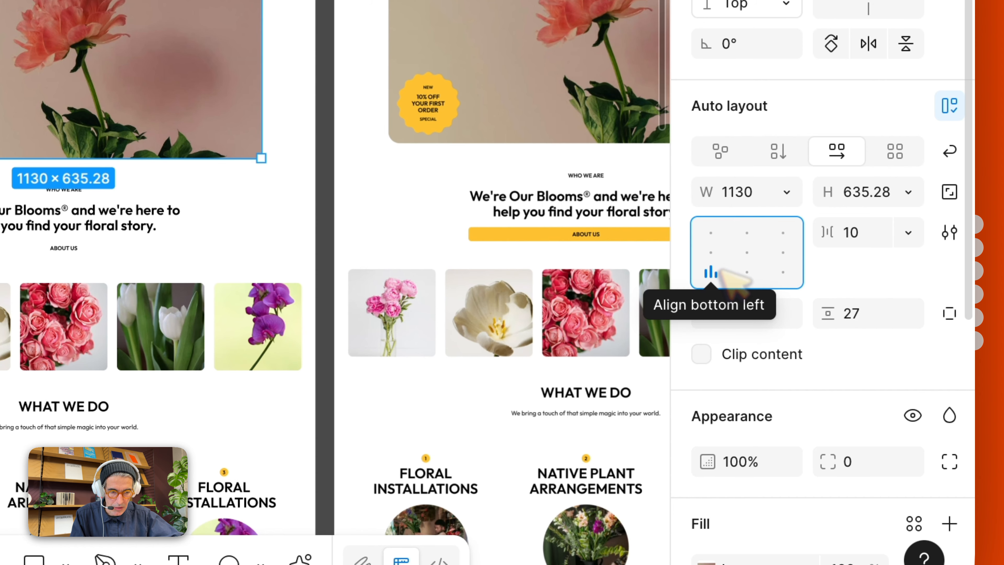
click(876, 309)
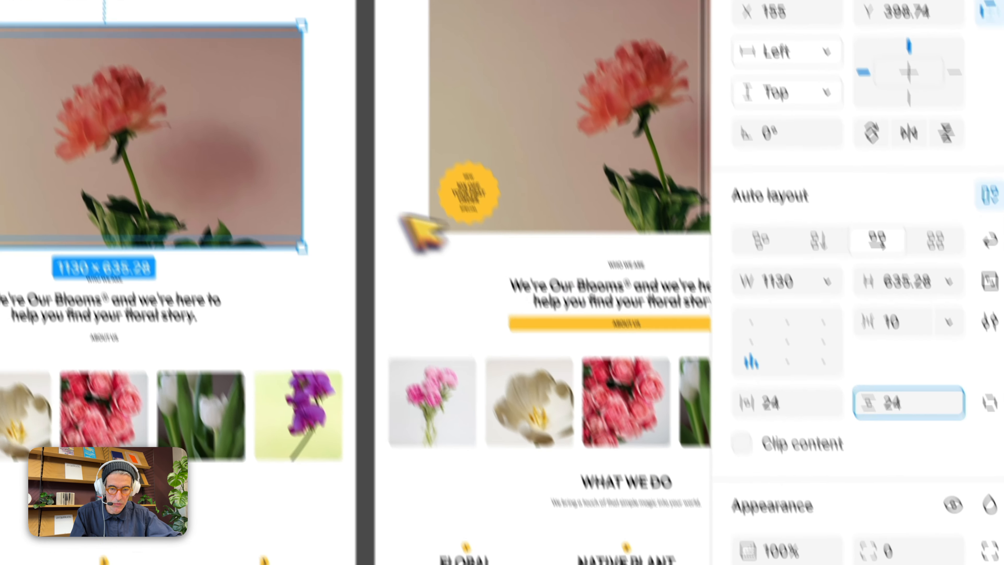
key(Return)
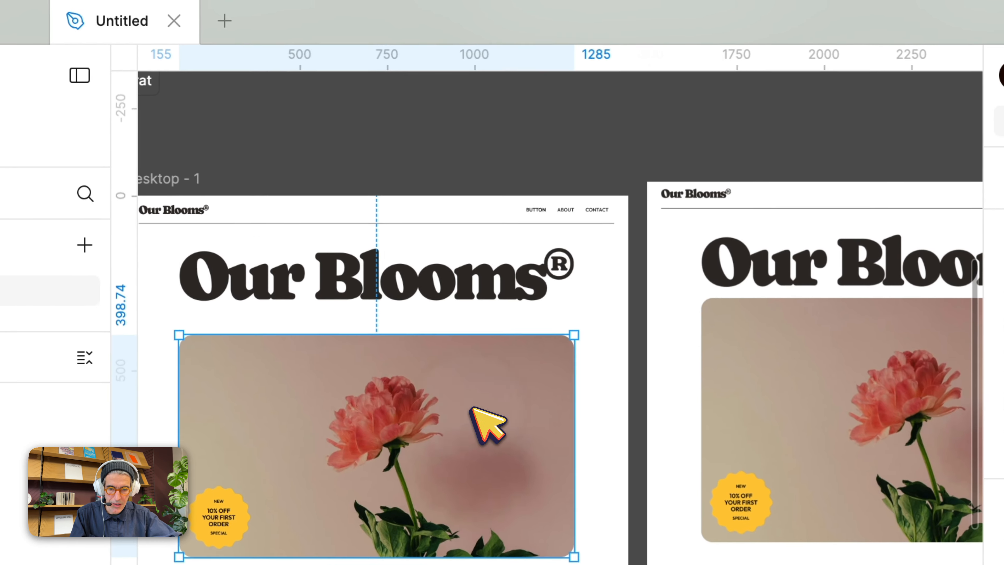
Stack the Hero Logo and the hero image frame in a vertical auto layout with a gap of 40, at Y 150
key(Escape)
click(383, 418)
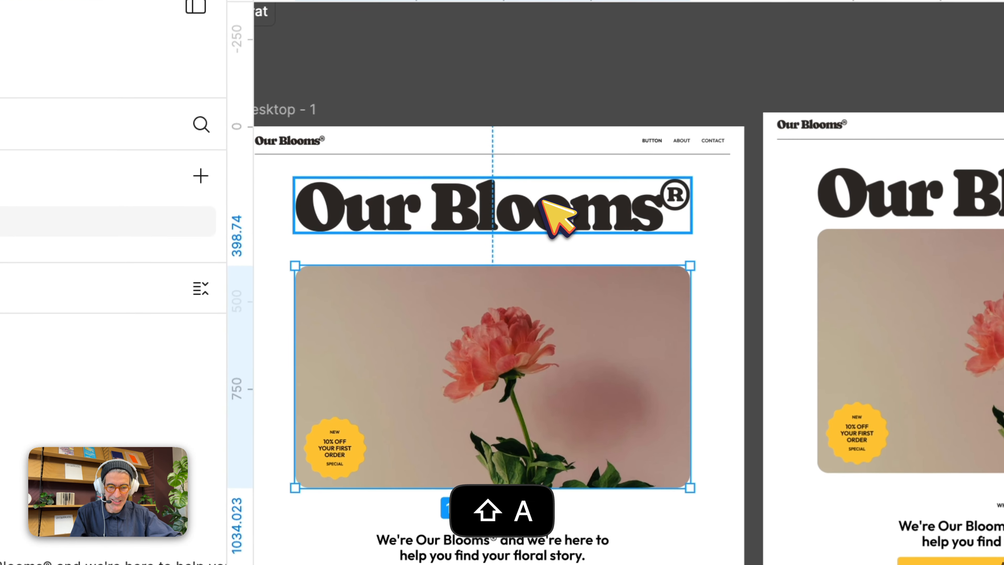
click(499, 256)
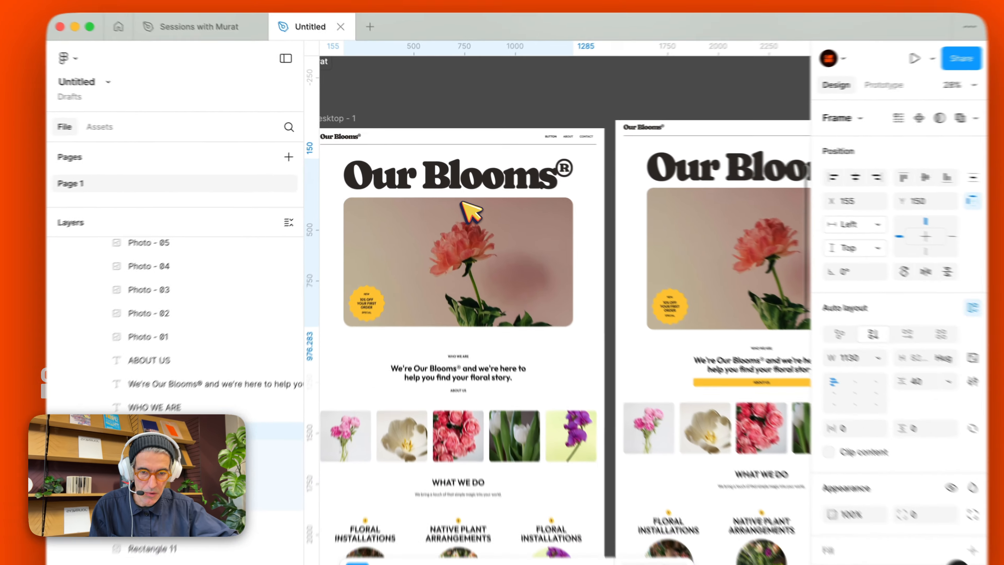
key(Return)
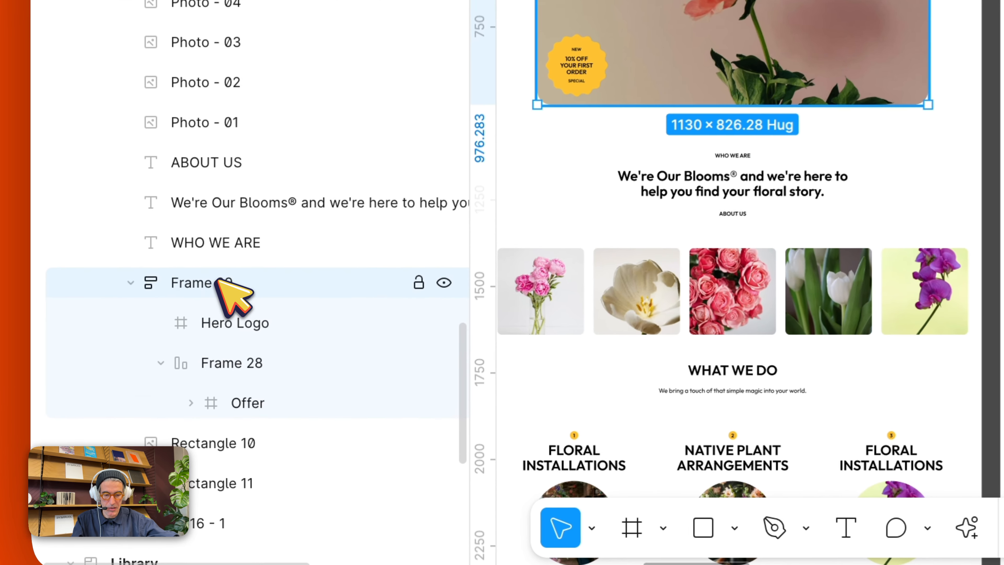
Rename the auto layout frame holding the Hero Logo and hero image as Banner
double_click(192, 389)
text(Banner)
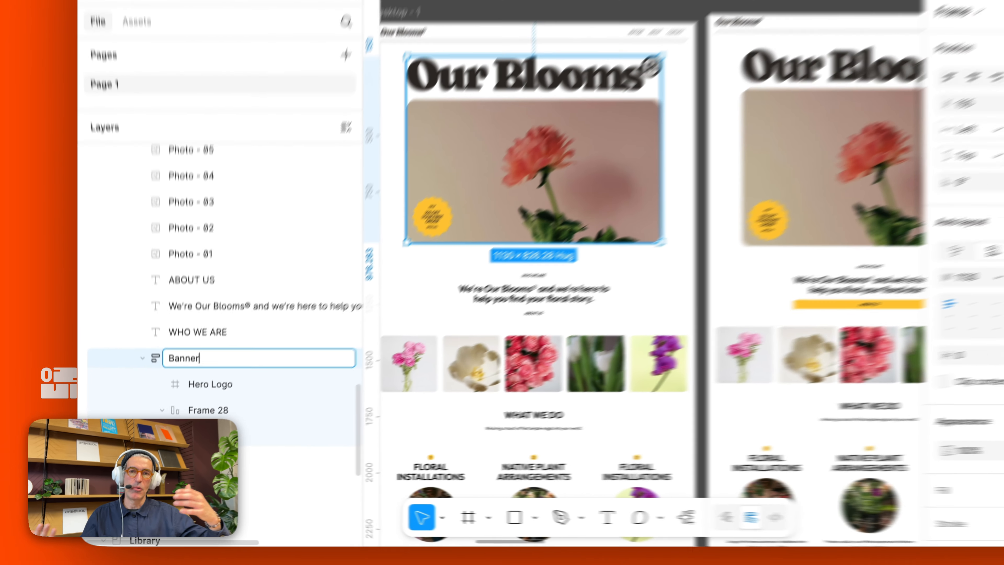
key(Return)
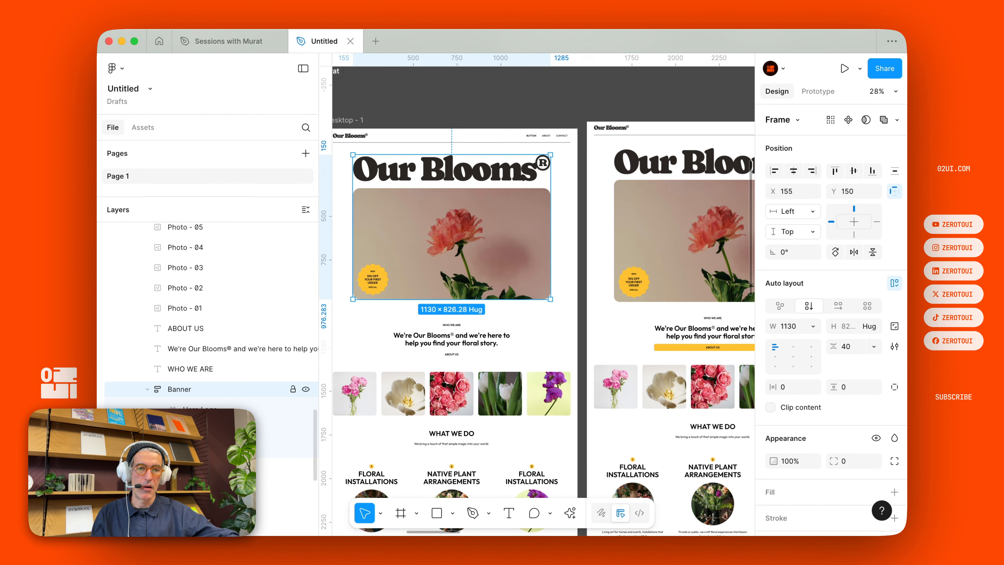
Add a variant named CTA to the Button main component in the Library section and rename its variant property as Type
scroll(197, 389, down, 1)
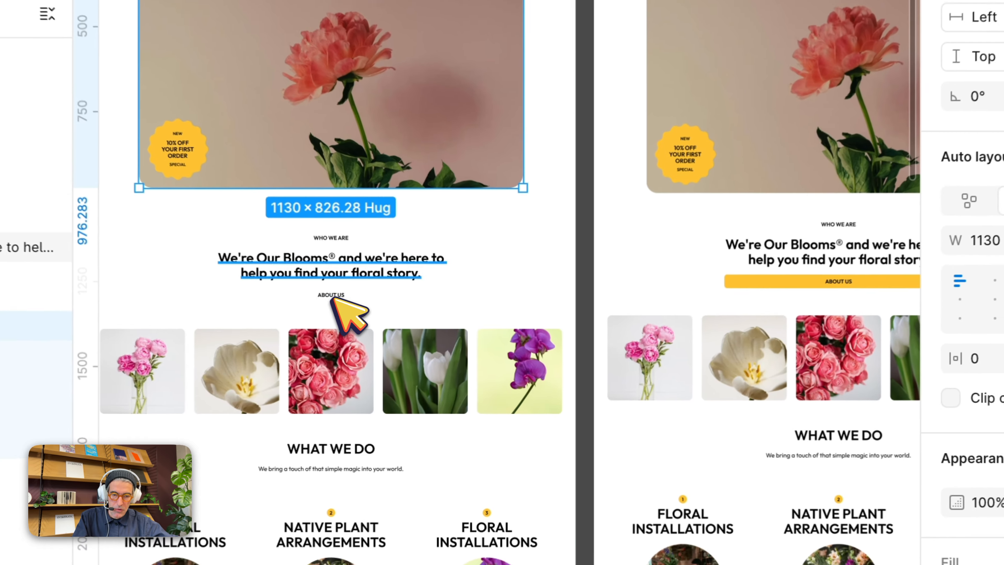
click(451, 354)
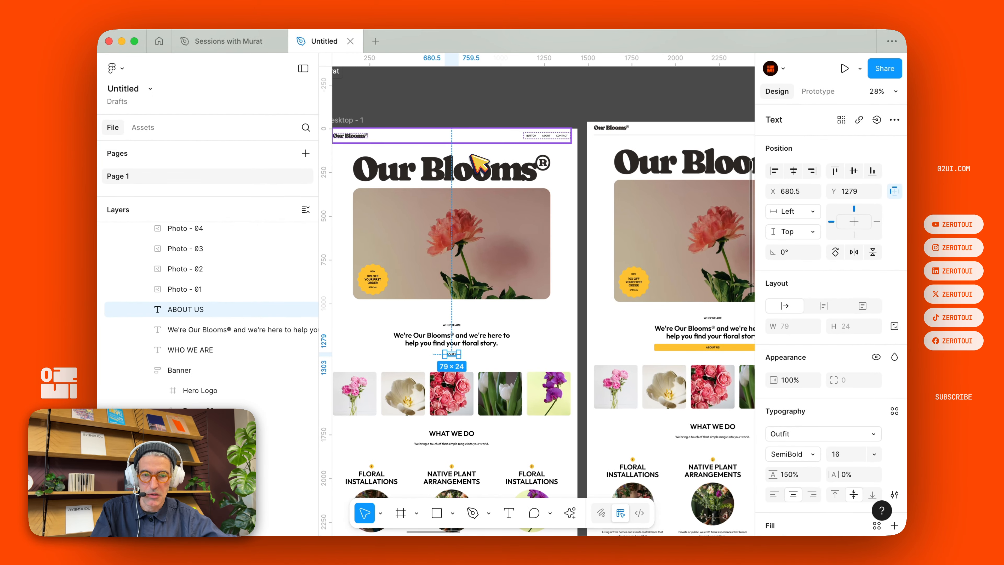
scroll(478, 162, left, 15)
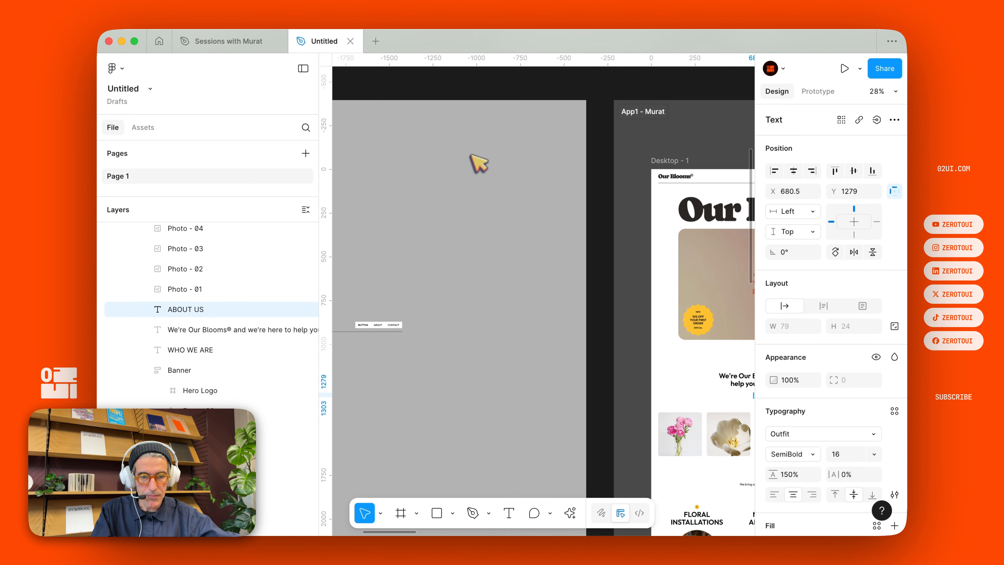
scroll(510, 159, left, 2)
scroll(531, 161, up, 5)
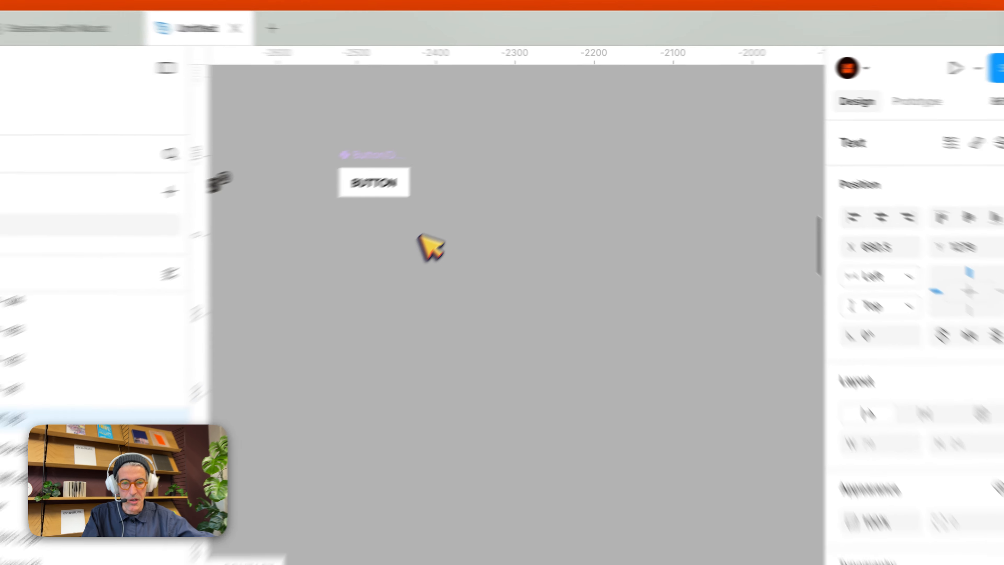
scroll(479, 182, up, 2)
click(477, 202)
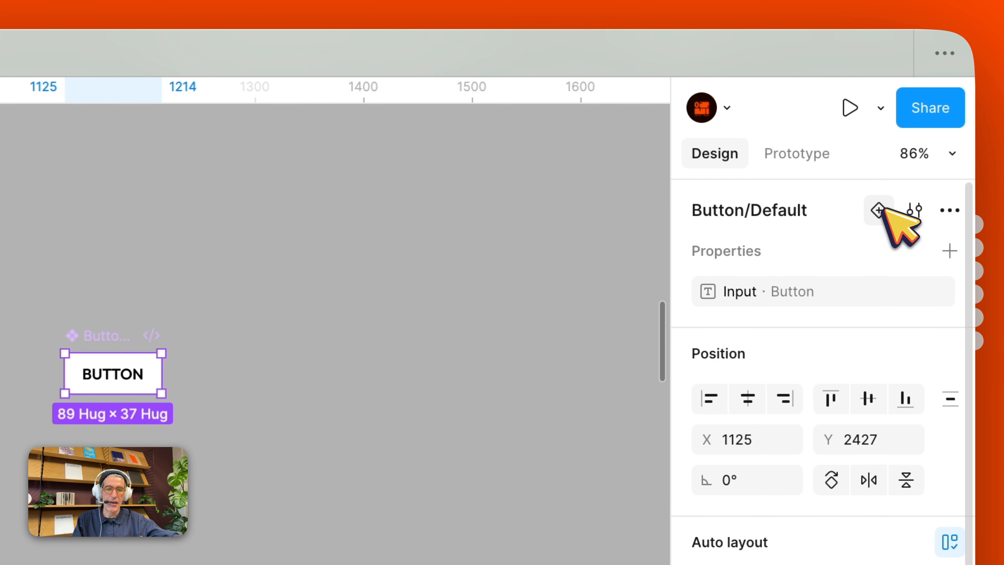
click(881, 209)
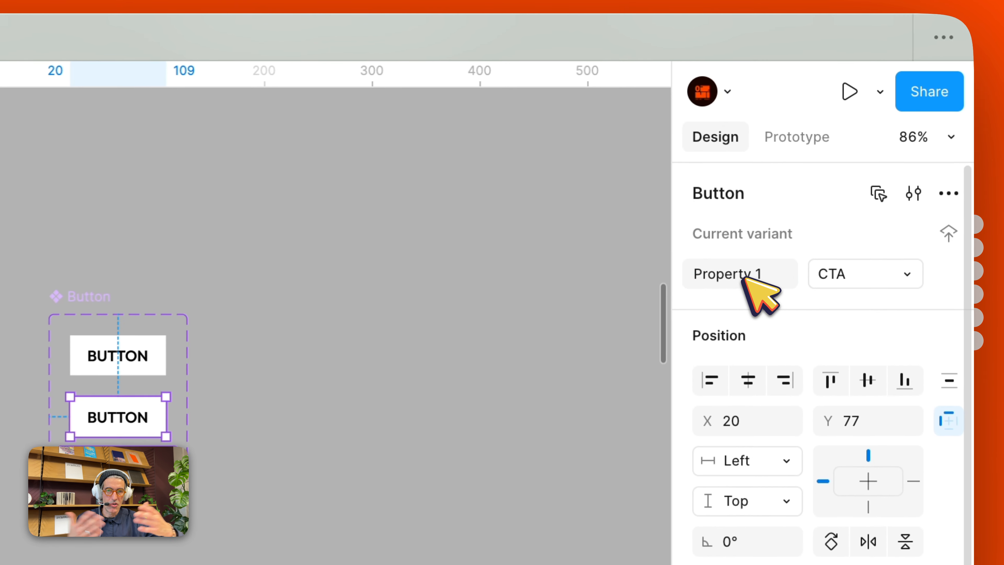
click(793, 162)
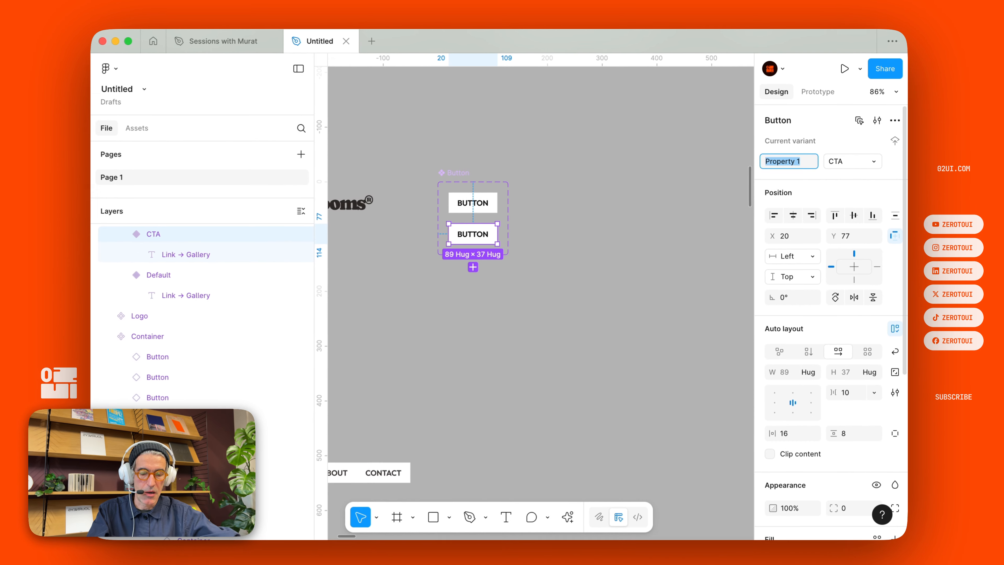
text(Type)
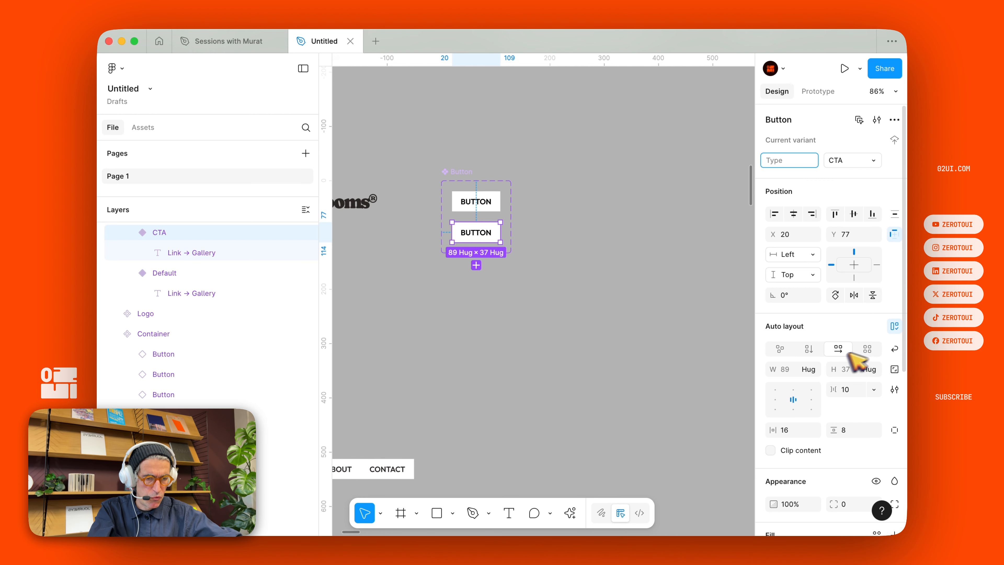
Fill the CTA button variant with yellow FEC230 and set its corner radius to 12
scroll(849, 353, down, 5)
click(773, 365)
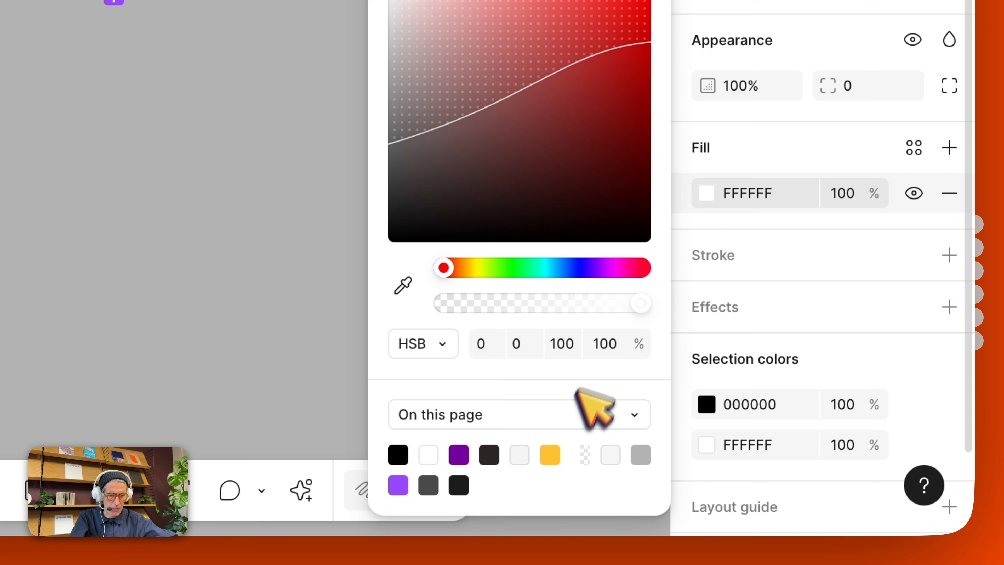
click(549, 454)
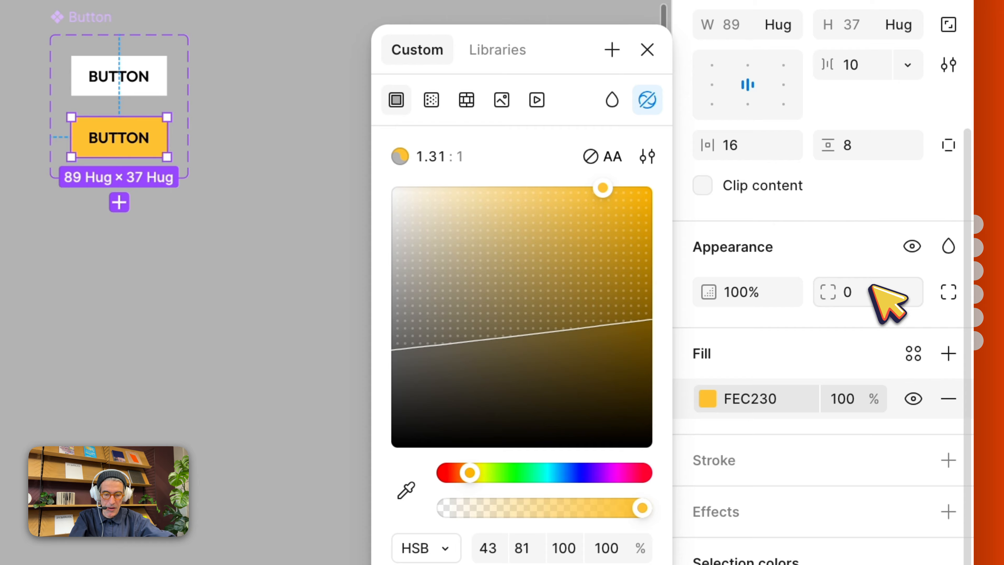
click(856, 307)
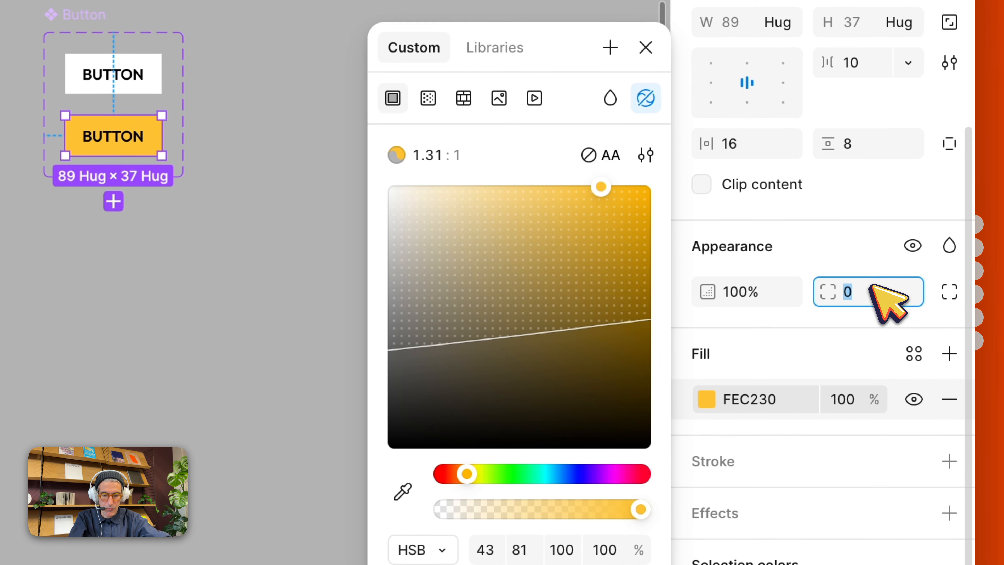
text(14)
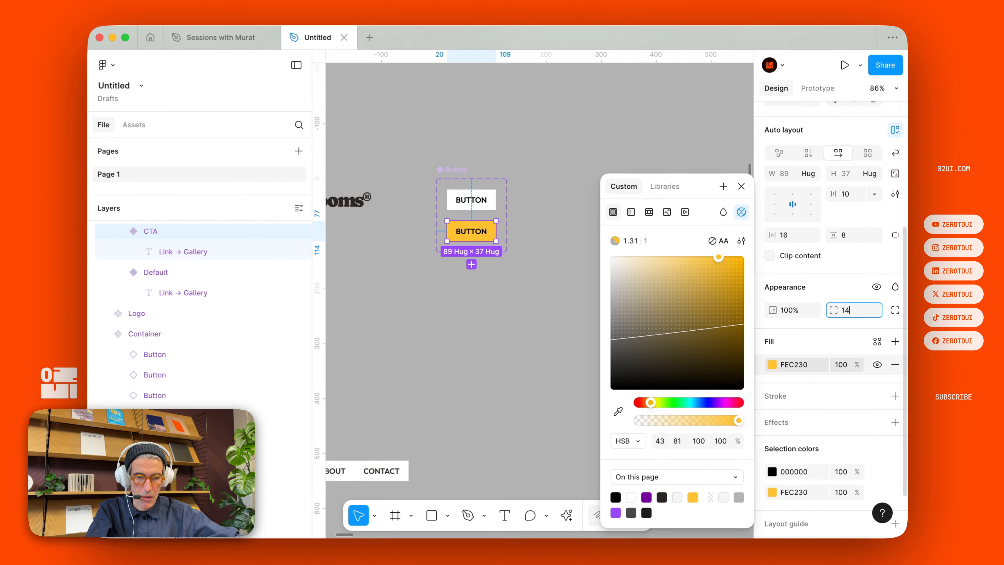
key(Return)
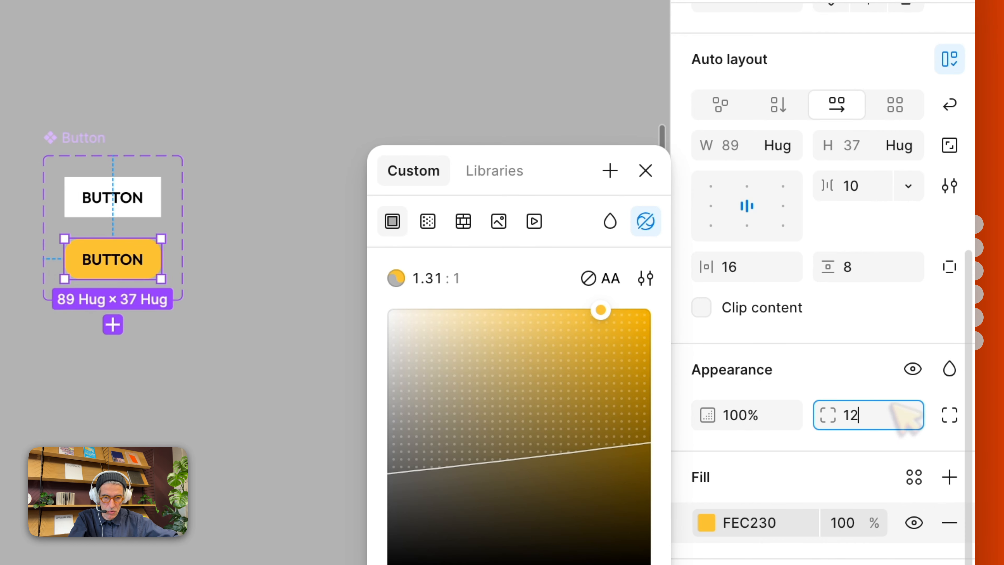
click(646, 172)
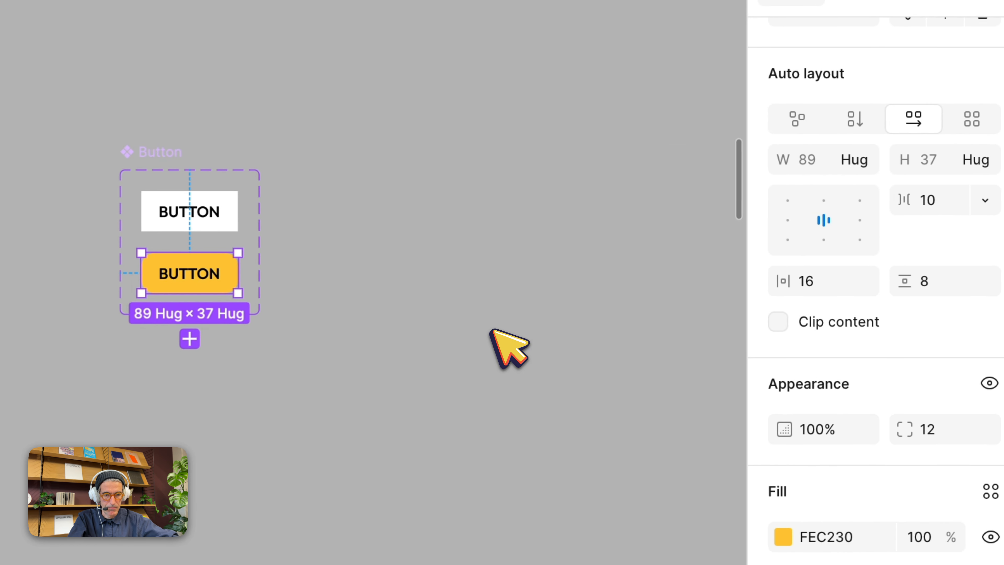
Place a Button instance from the file's assets beside the ABOUT US text in Desktop - 1, at Y 1274
scroll(491, 331, down, 5)
scroll(491, 331, right, 10)
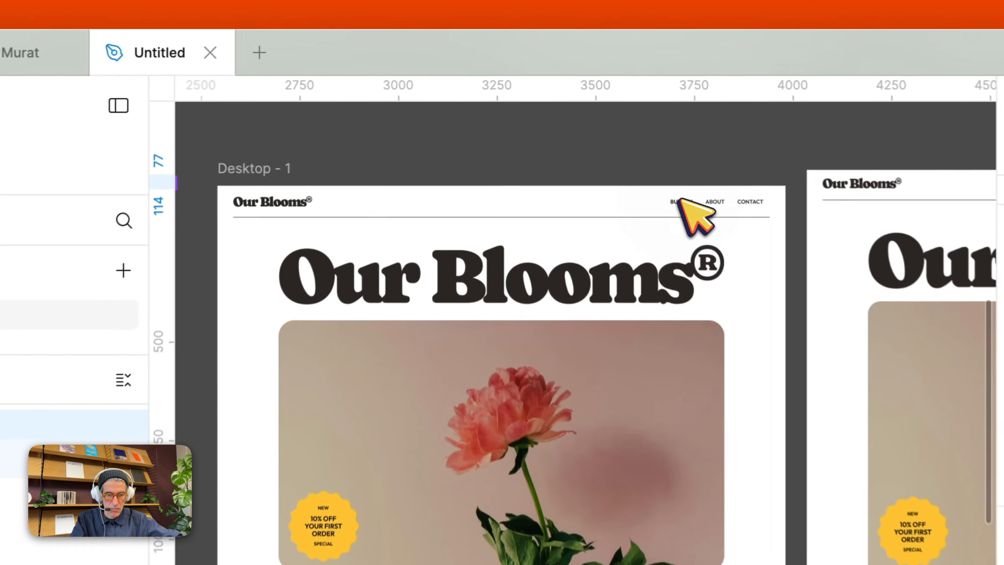
double_click(577, 168)
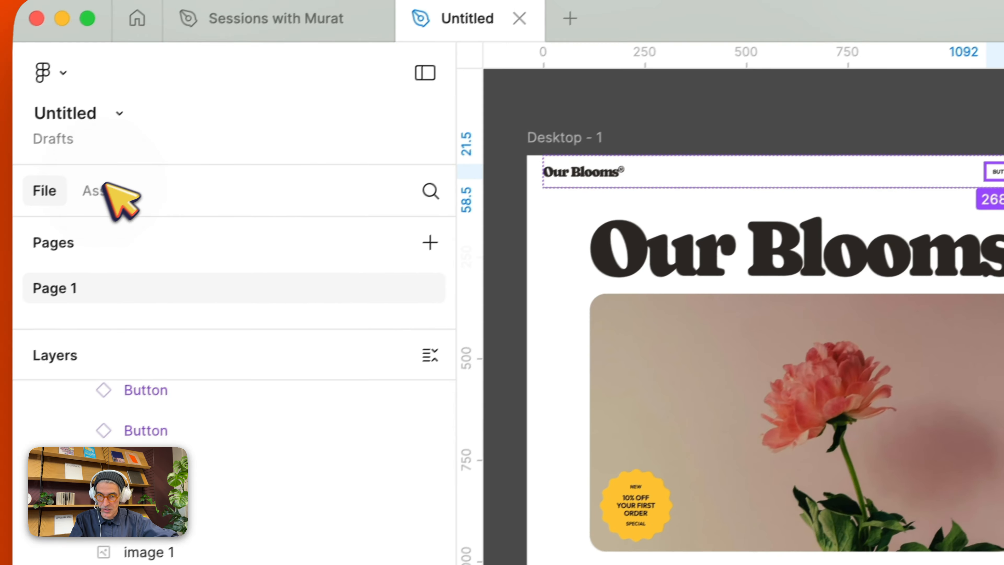
click(103, 186)
click(226, 352)
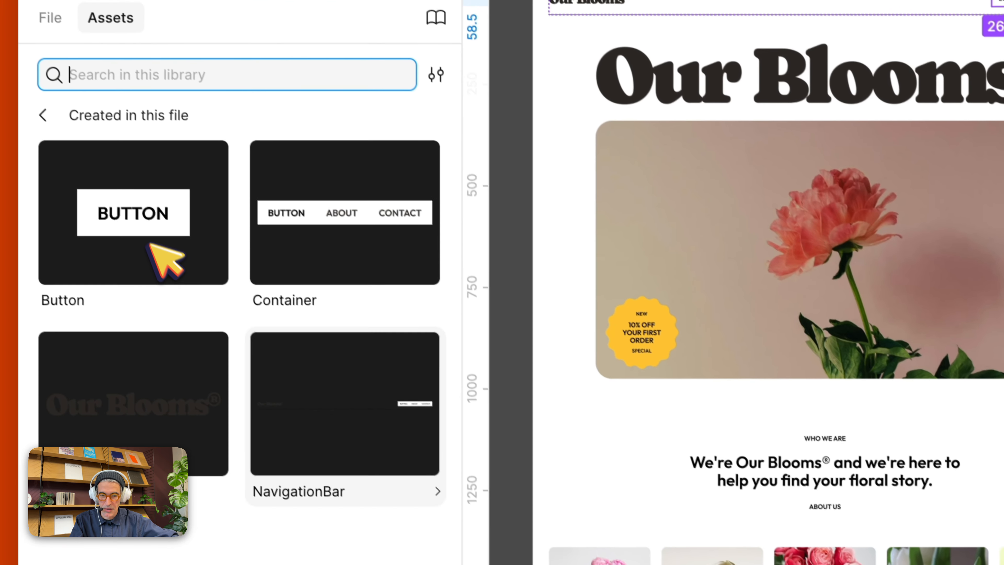
drag(164, 259, 614, 364)
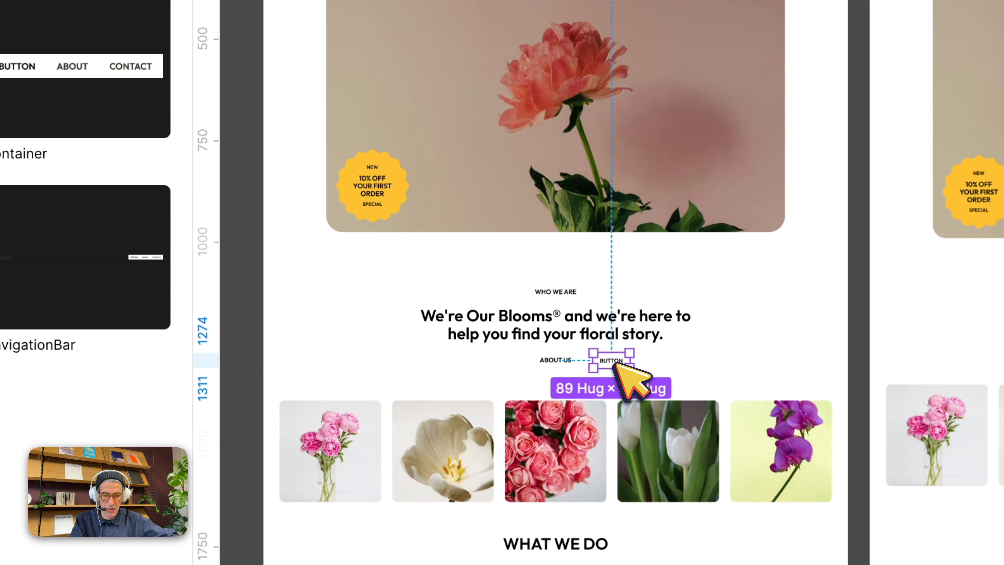
Set the Button instance's Input text to ABOUT US, copied from the neighbouring ABOUT US text
scroll(613, 364, up, 10)
click(407, 353)
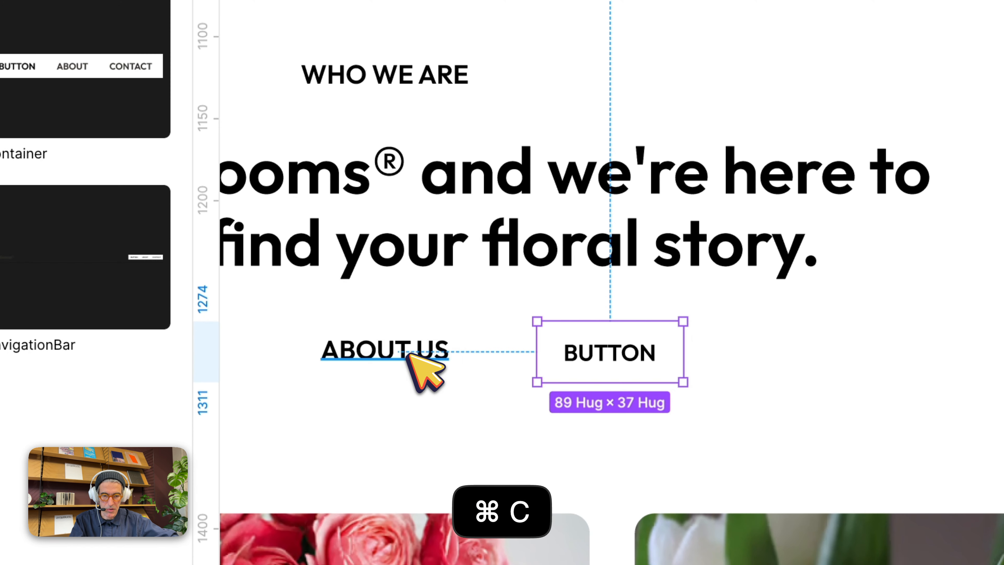
double_click(407, 354)
key(super+c)
click(864, 363)
click(864, 363)
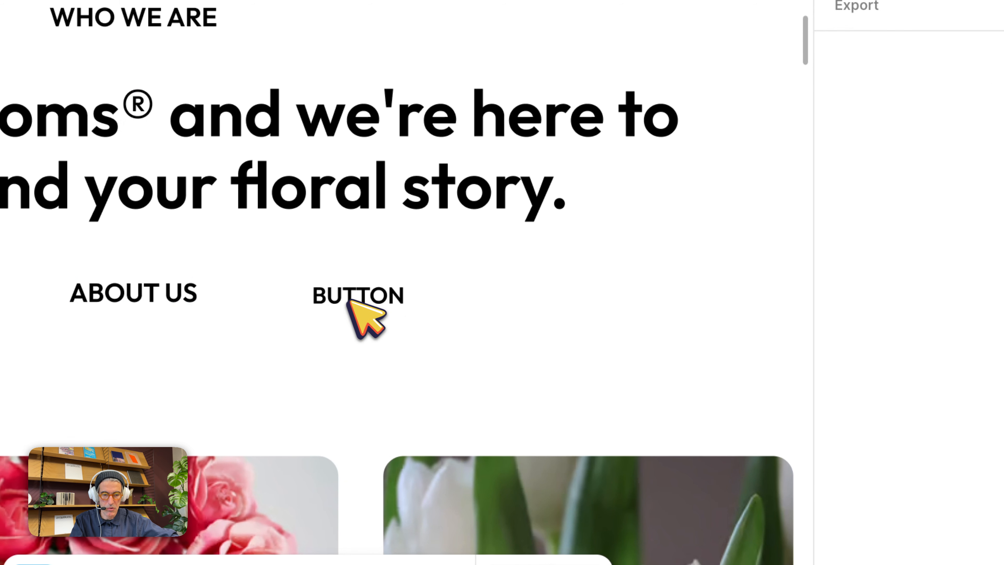
click(348, 302)
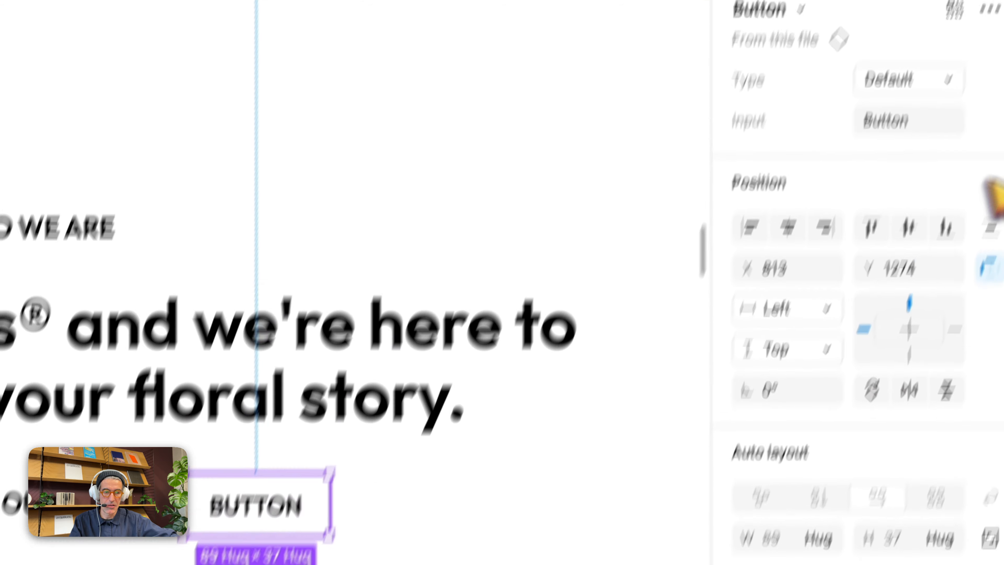
key(super+v)
click(868, 237)
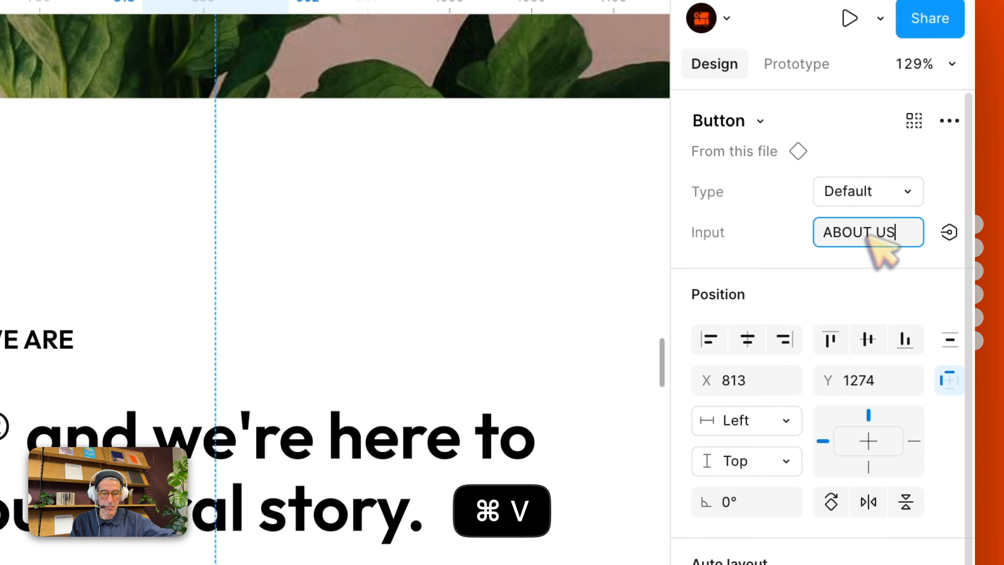
key(Return)
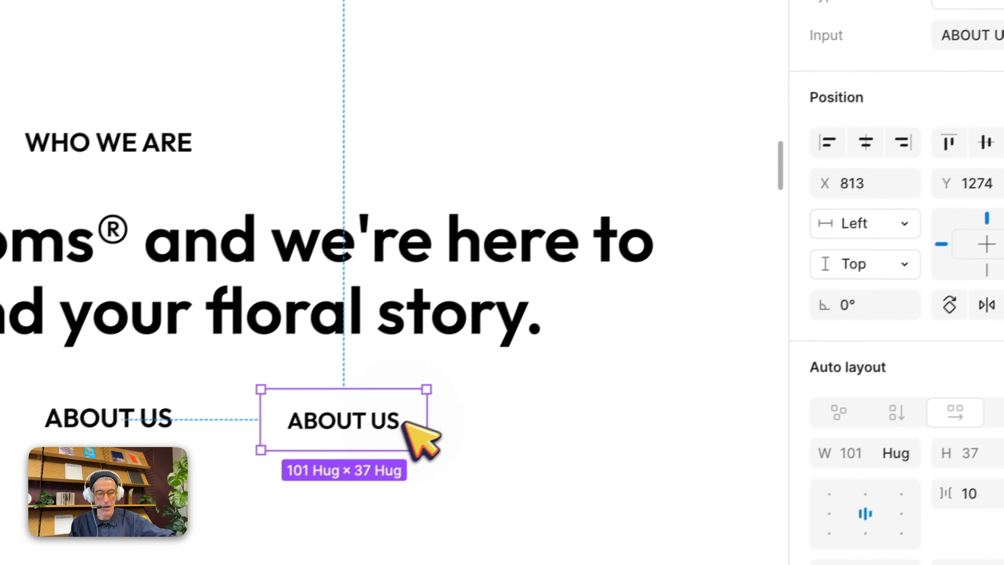
key(Escape)
Switch the ABOUT US button instance's Type to CTA
click(868, 156)
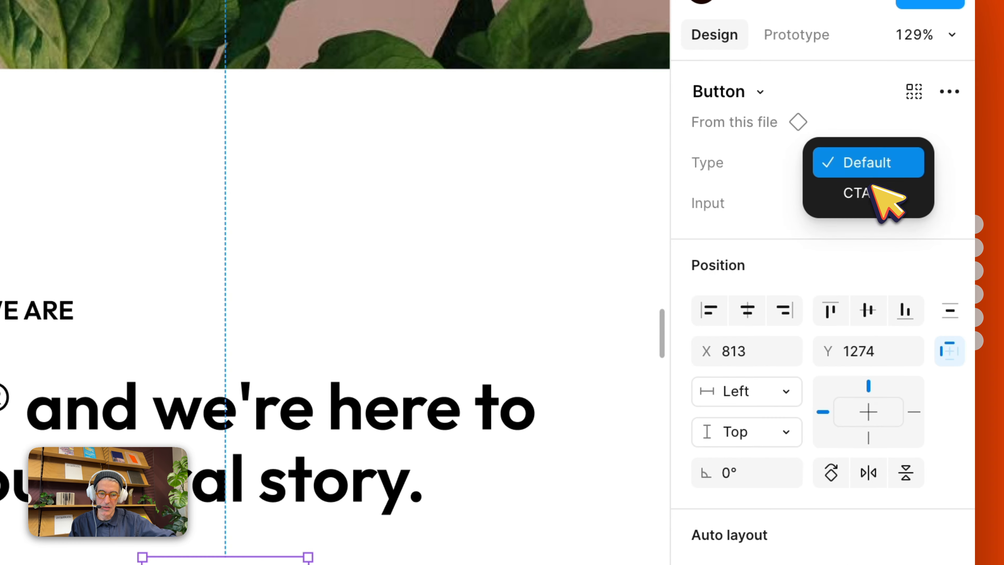
click(869, 193)
key(Escape)
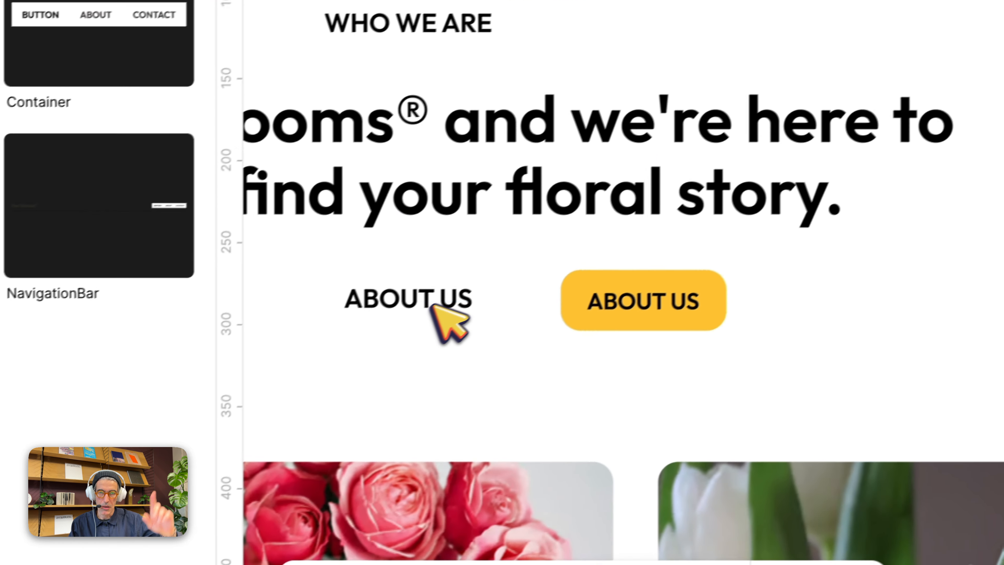
Cut the yellow ABOUT US button and replace the plain ABOUT US text below the headline with it
click(454, 297)
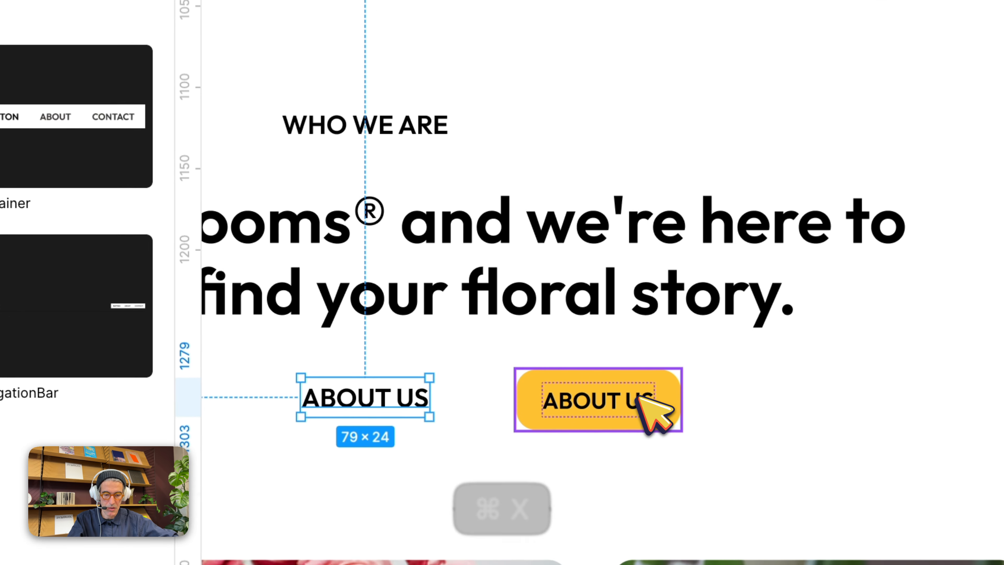
click(551, 369)
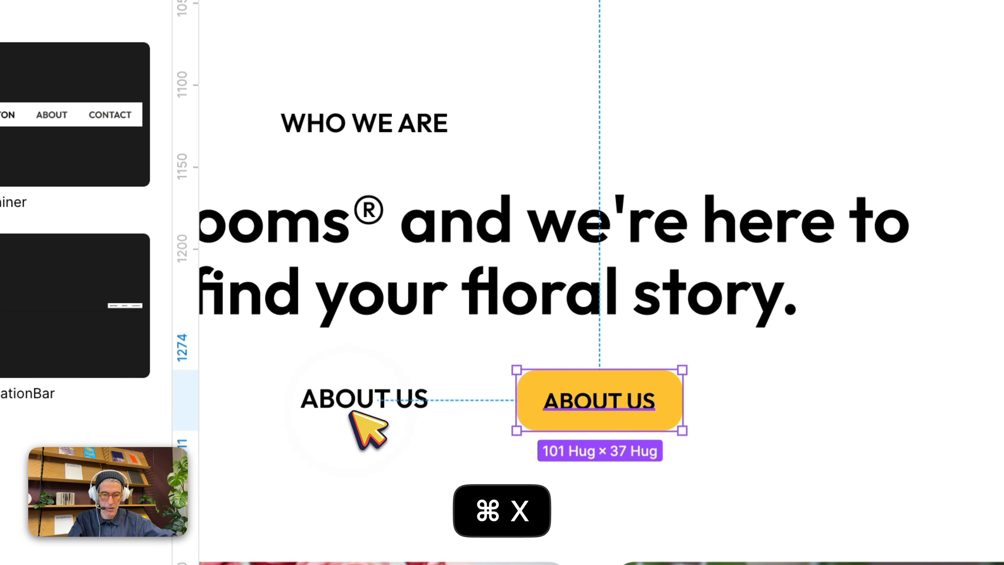
key(super+x)
key(super+shift+r)
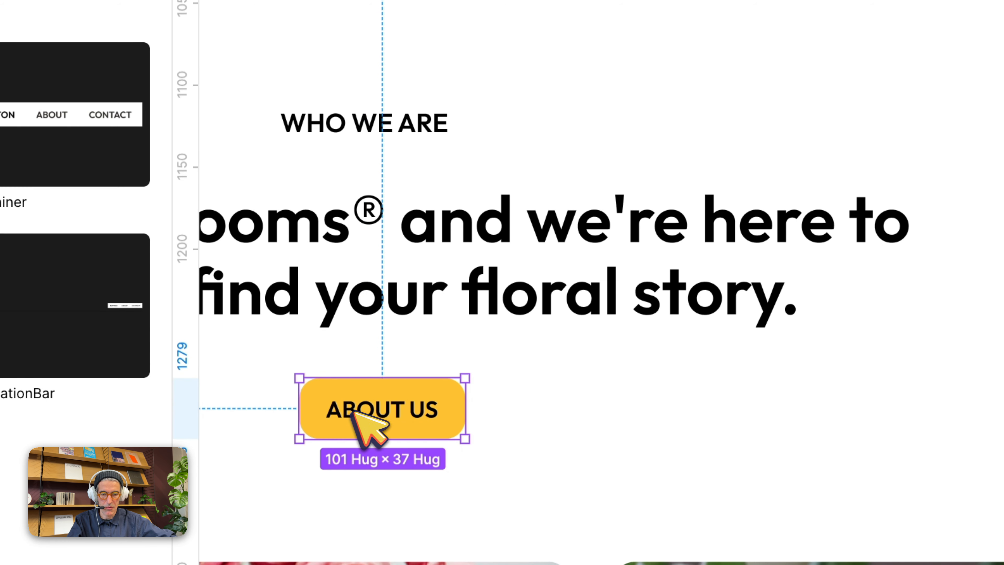
Wrap the WHO WE ARE label, the headline and the ABOUT US button in one auto layout frame
scroll(552, 218, left, 4)
shift+click(568, 207)
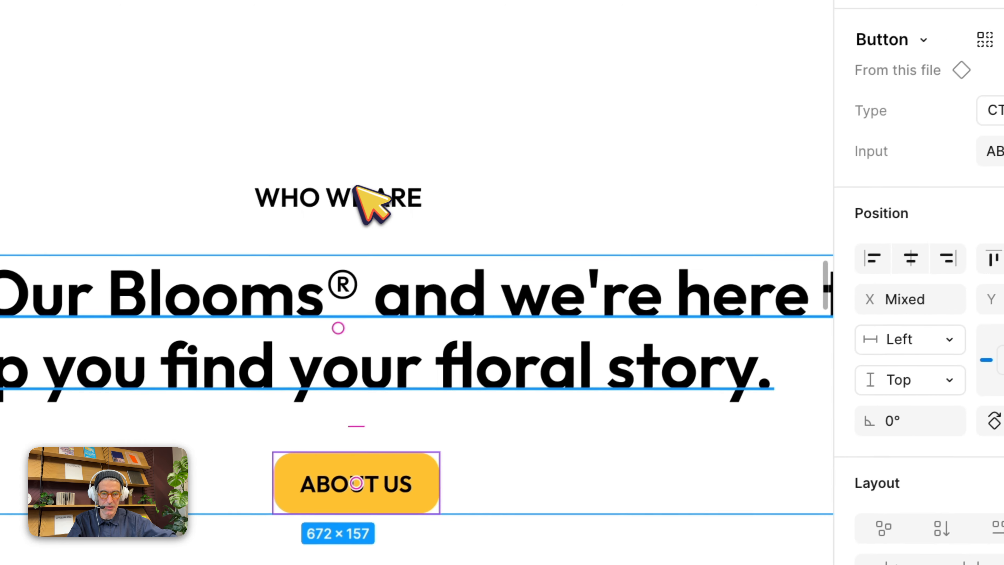
key(shift+a)
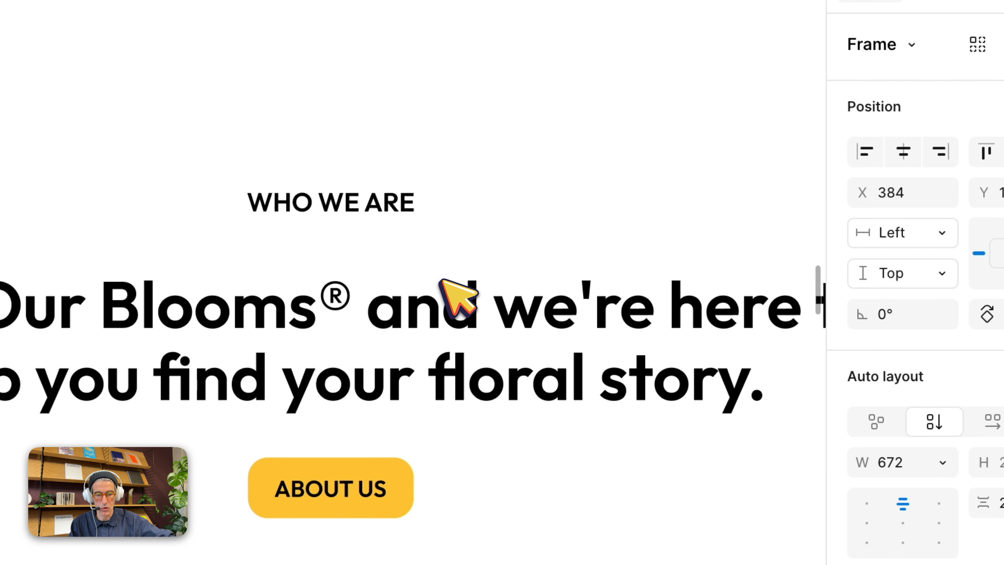
Set the ABOUT US button's width to Fill container inside the new auto layout frame
scroll(459, 298, down, 5)
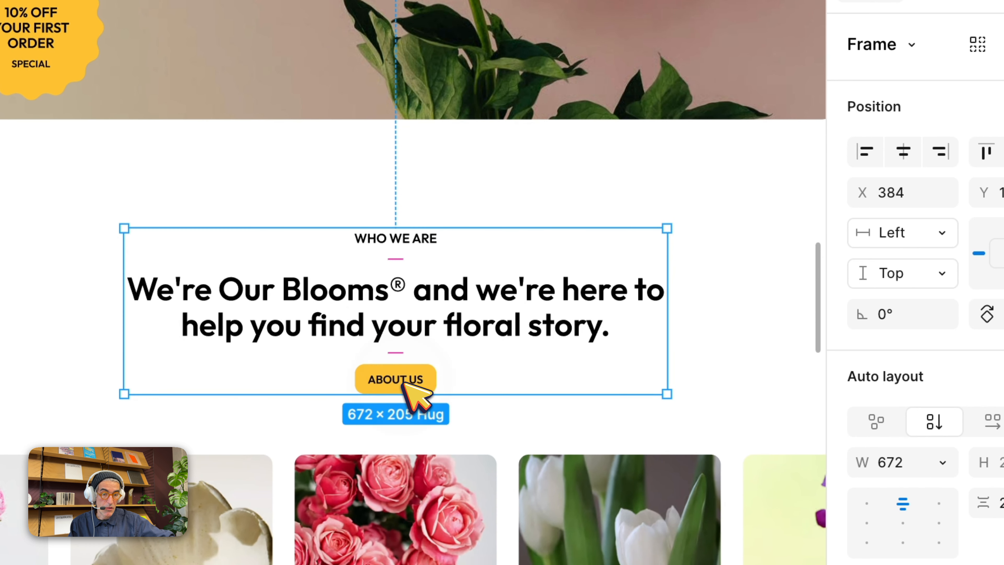
double_click(403, 383)
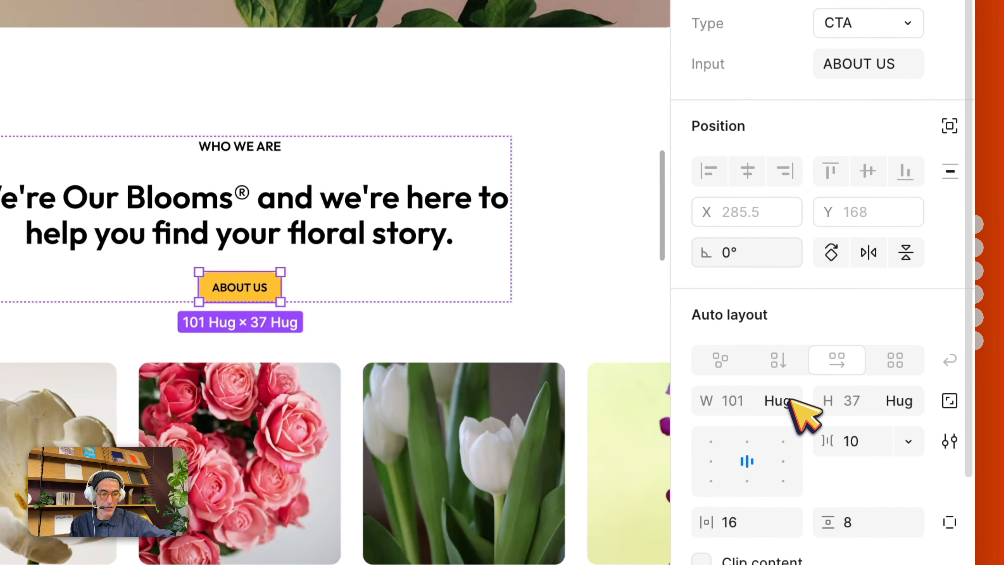
click(789, 400)
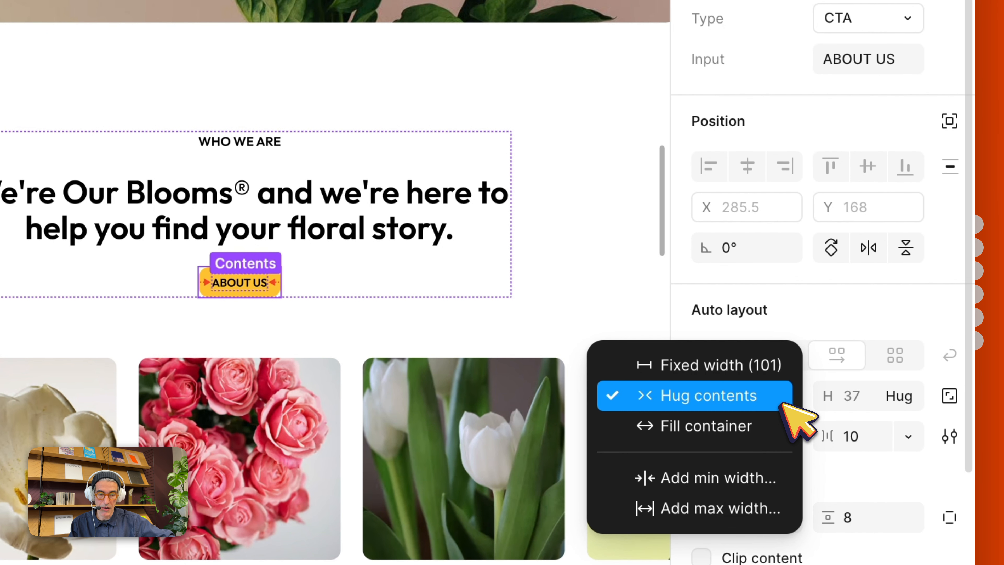
click(704, 426)
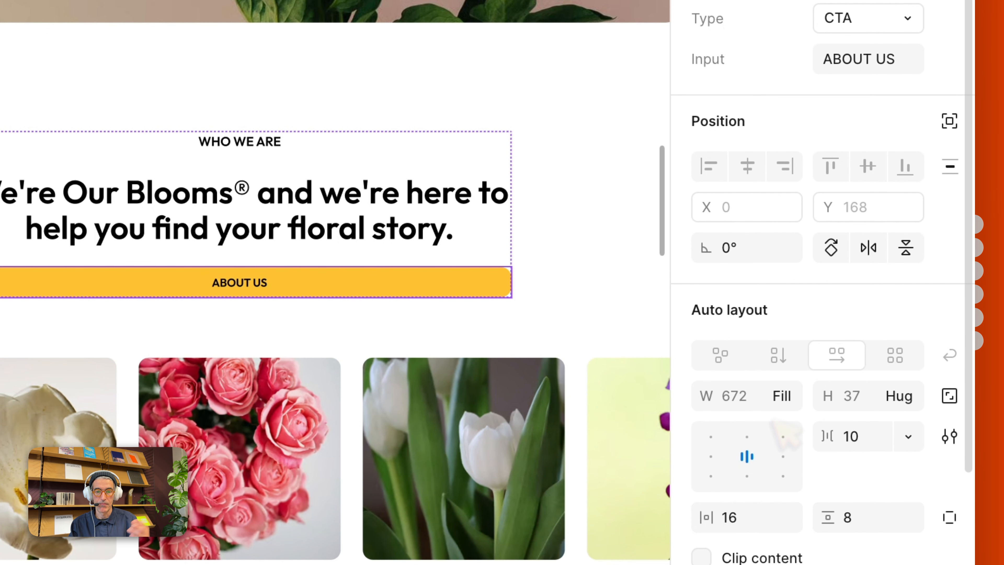
click(579, 142)
Try vertical gaps of 24 and 16 in the WHO WE ARE auto layout frame, and settle on 20
scroll(579, 141, down, 5)
scroll(579, 141, right, 5)
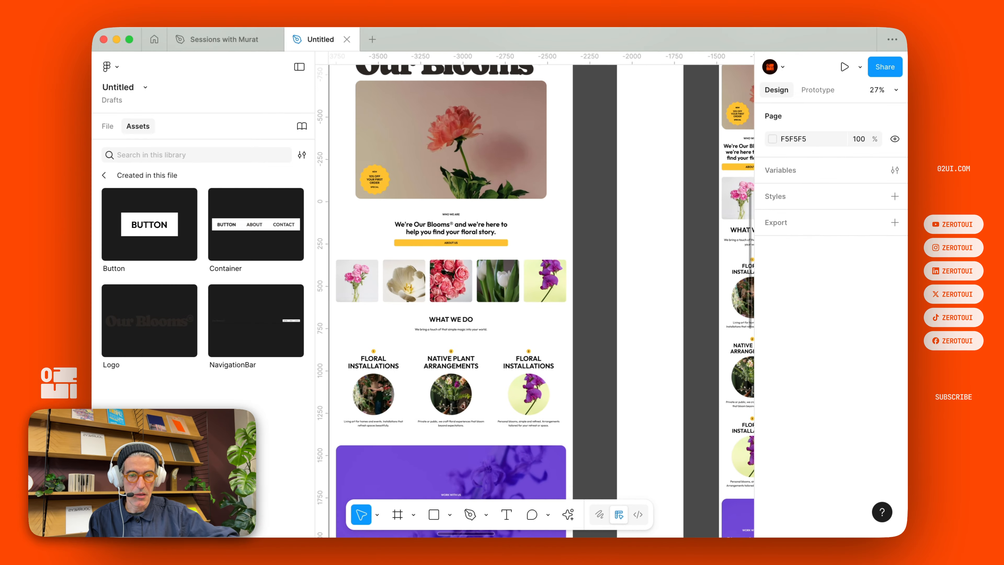
scroll(703, 215, left, 6)
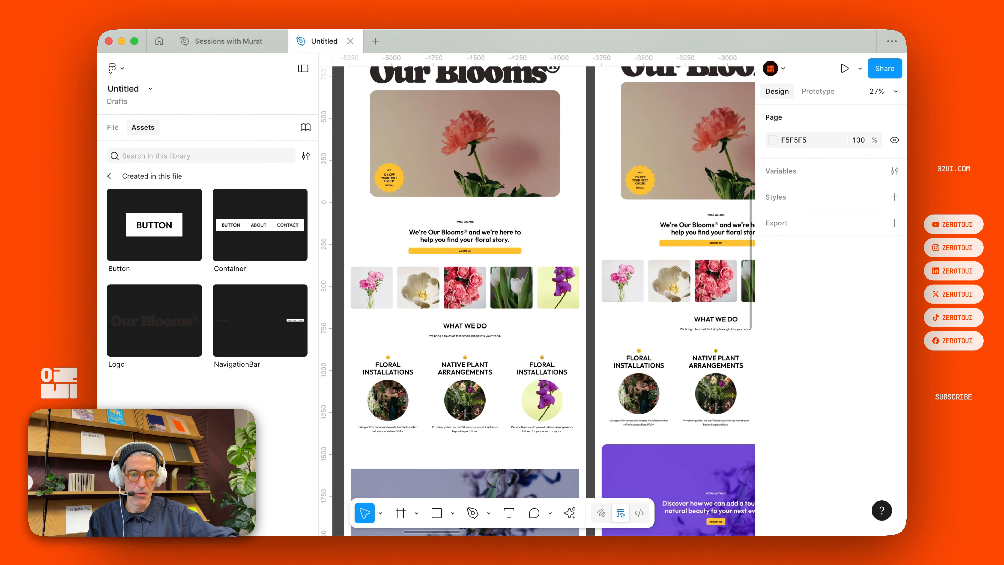
scroll(723, 218, right, 1)
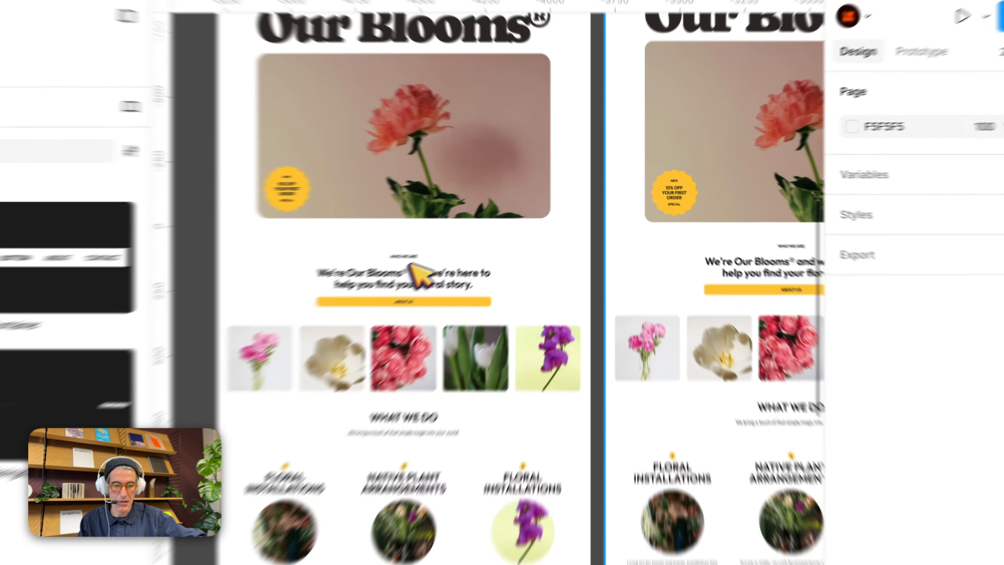
click(527, 233)
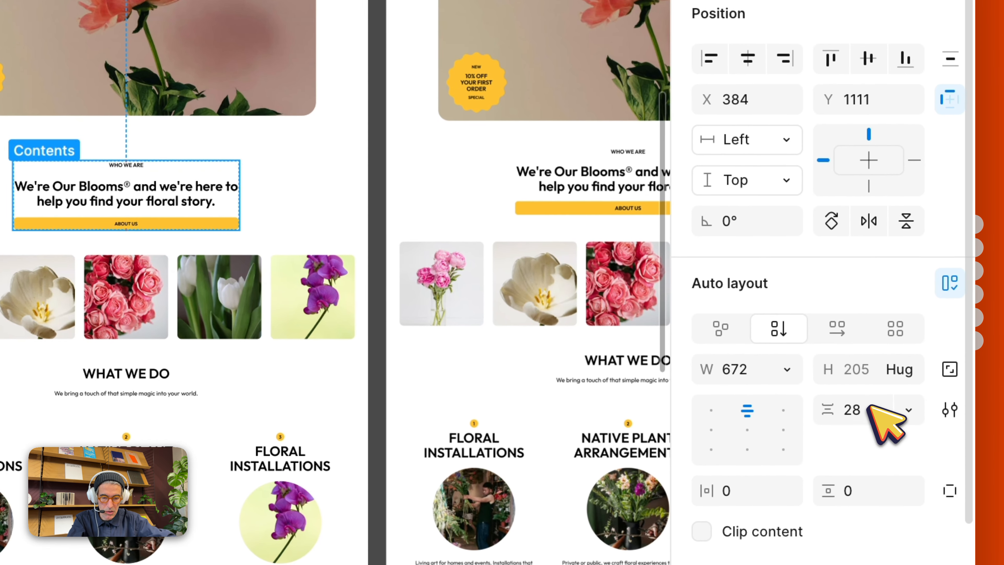
click(873, 408)
text(24)
key(Return)
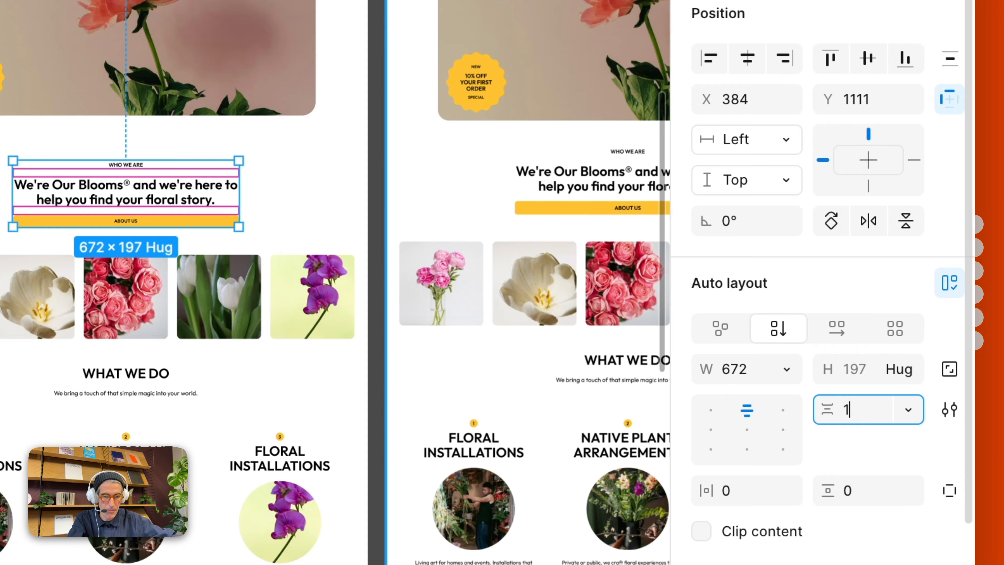
text(16)
key(Return)
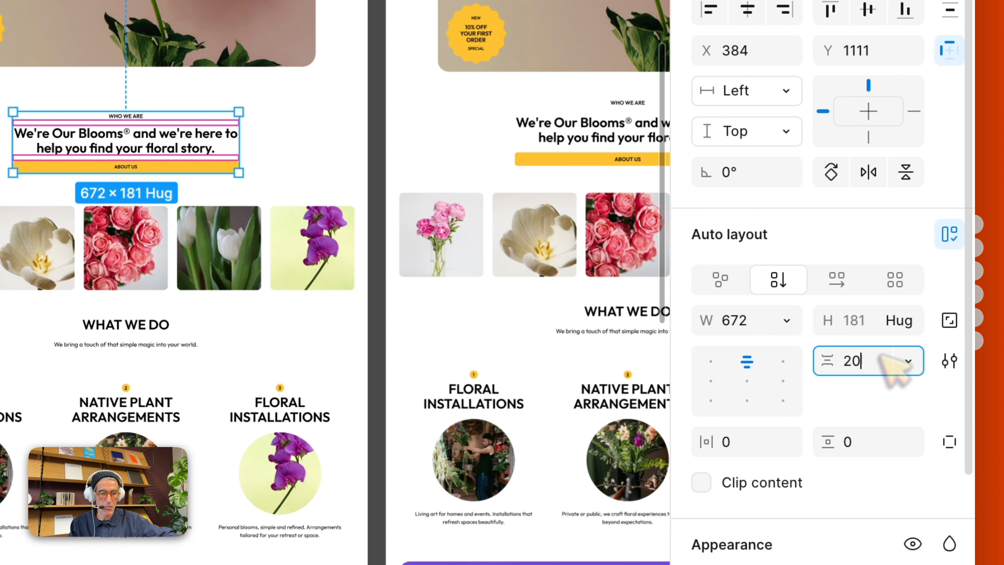
key(Return)
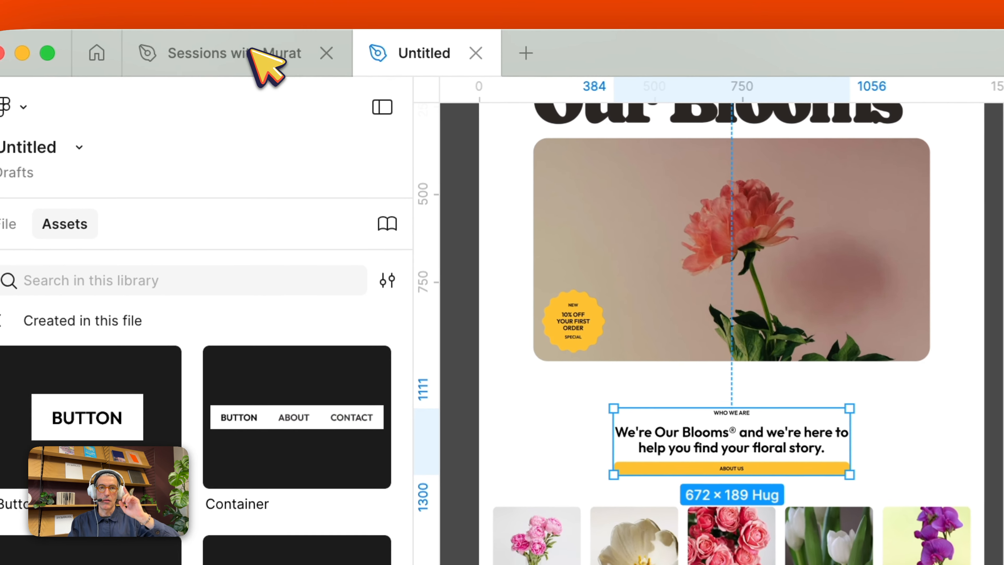
Check the matching block in the reference file and rename the WHO WE ARE auto layout frame in the Untitled file as InfoSection
click(245, 41)
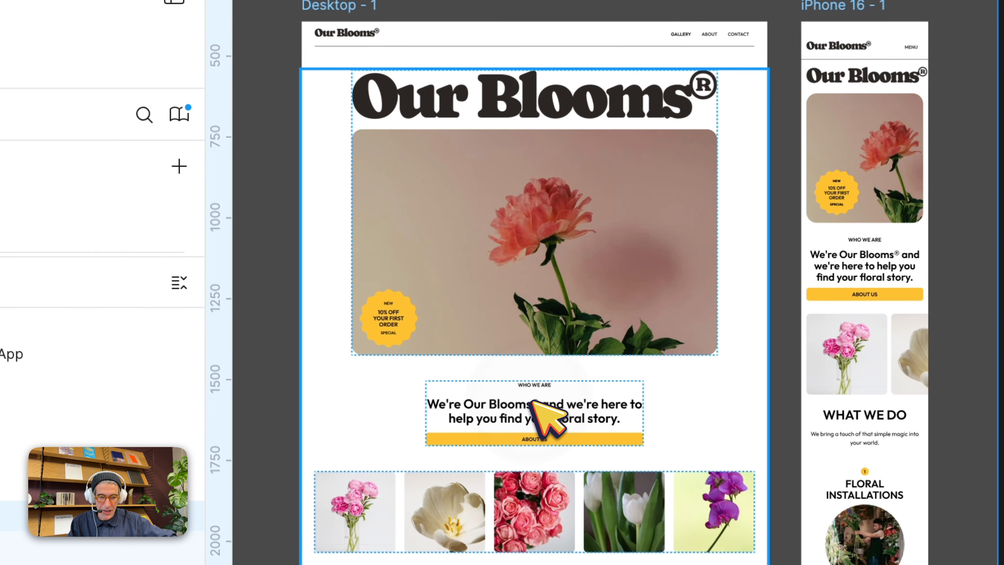
click(531, 402)
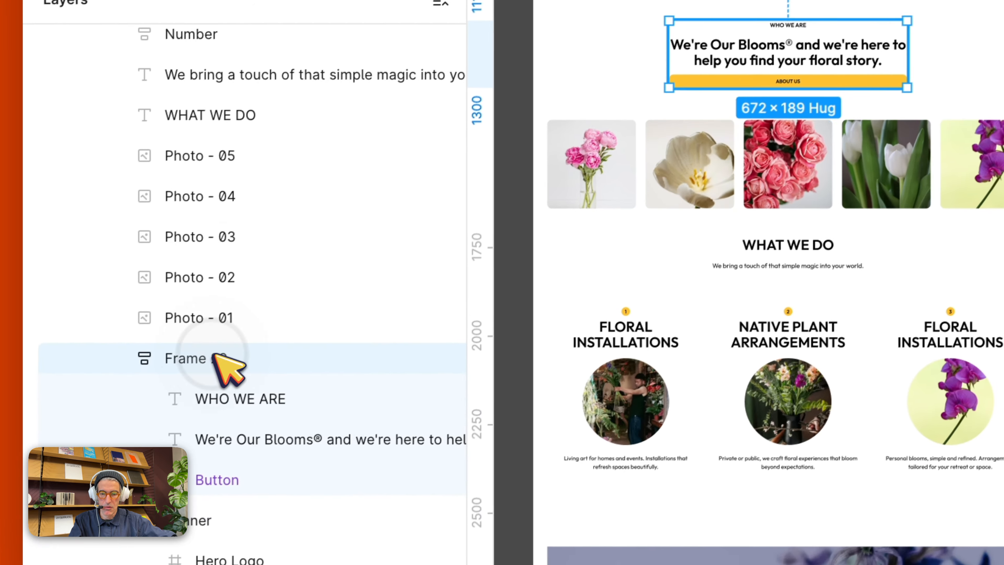
double_click(223, 353)
text(Info)
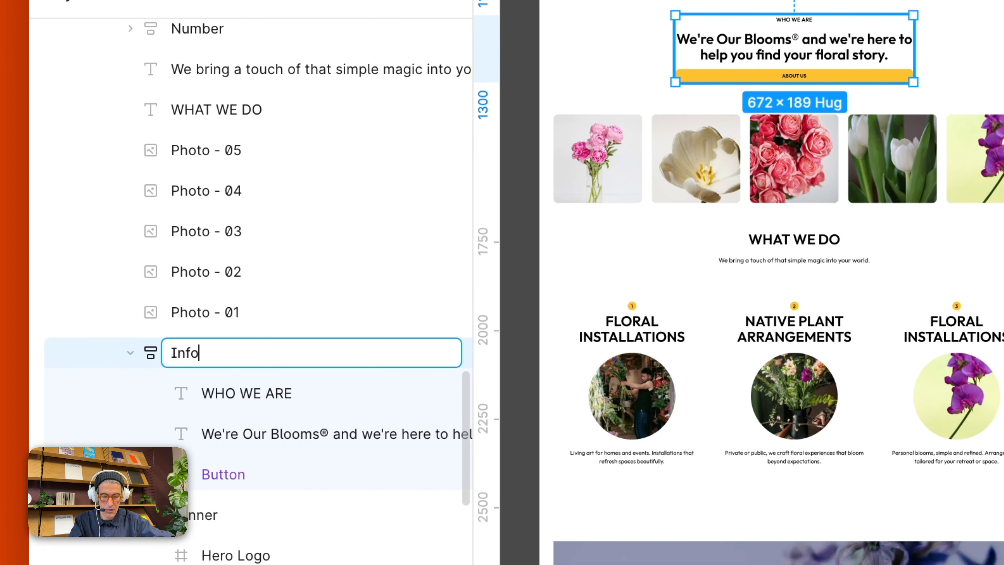
text(Section)
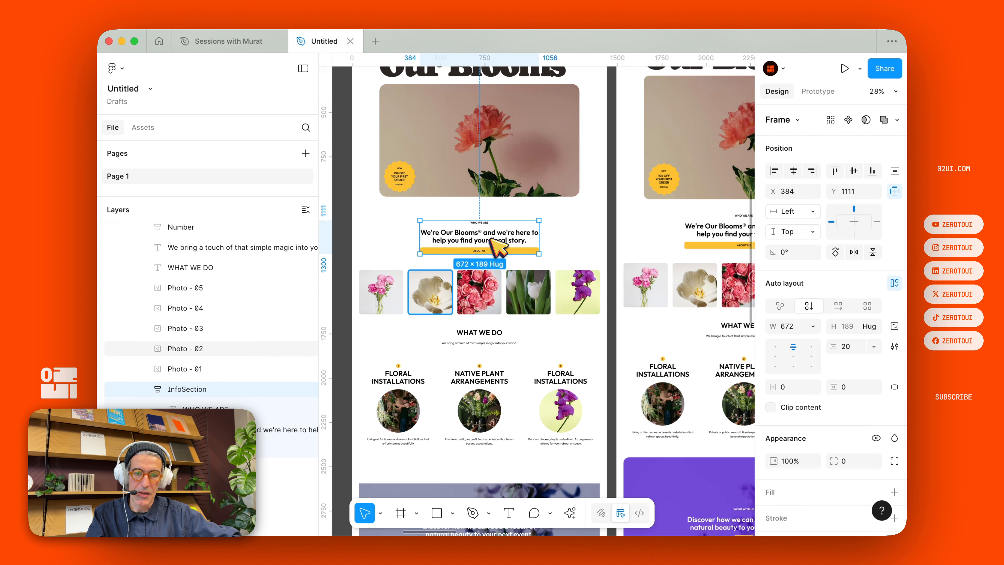
Duplicate the InfoSection frame into the Library section and place the copy in the Molecules row beside the Container component
scroll(490, 239, down, 5)
scroll(514, 277, up, 4)
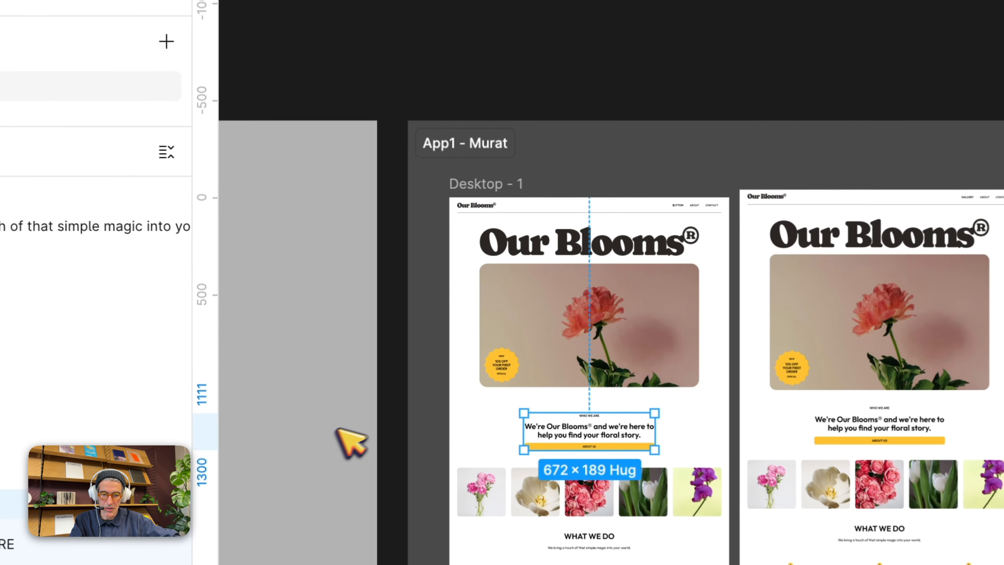
drag(335, 428, 305, 394)
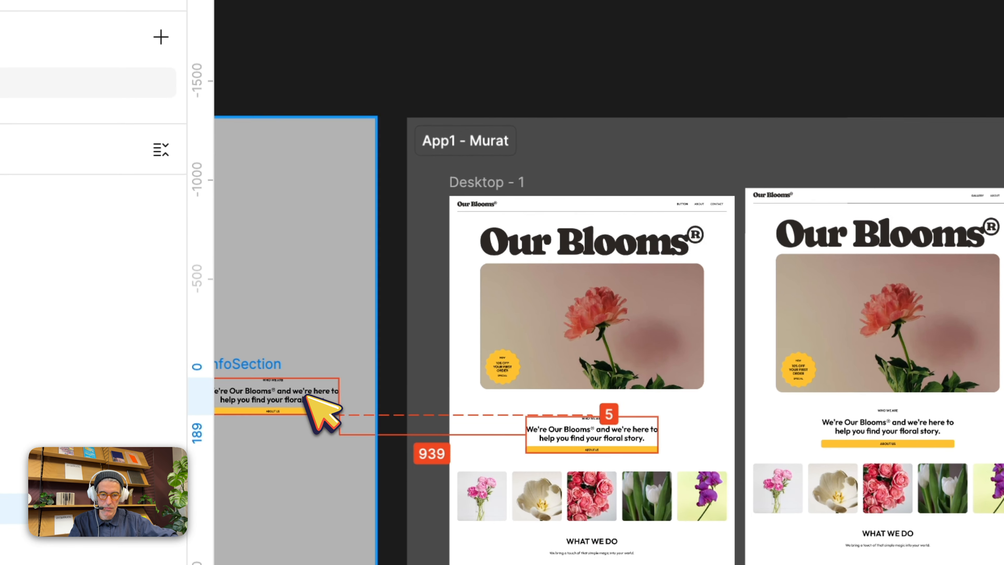
drag(277, 372, 652, 275)
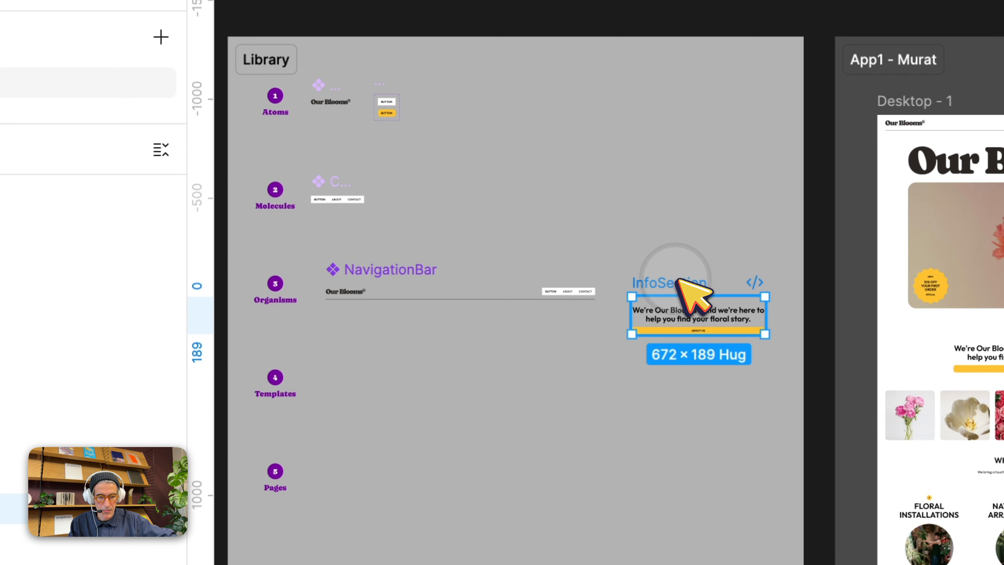
drag(698, 315, 612, 264)
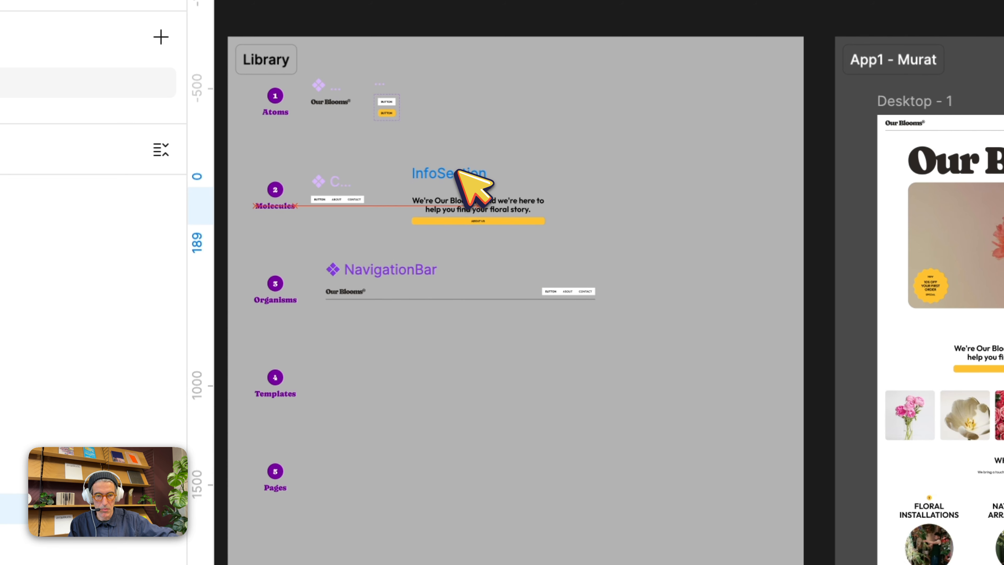
drag(456, 170, 455, 170)
Turn the InfoSection copy in the Library's Molecules row into a main component
scroll(456, 170, up, 5)
scroll(459, 170, left, 5)
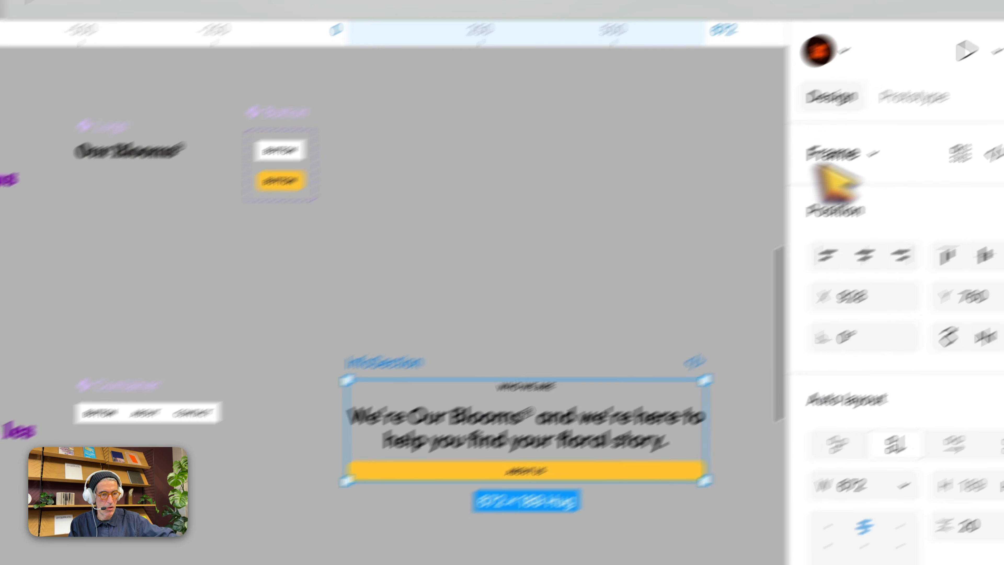
click(928, 203)
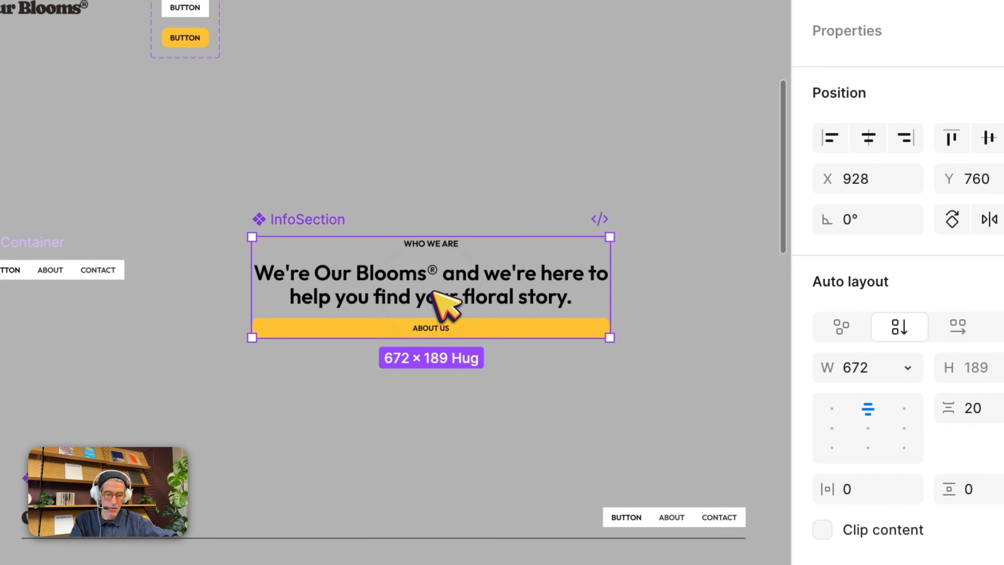
Copy out an instance of the InfoSection component, cut it and replace the original InfoSection frame in Desktop - 1 with it
drag(445, 306, 437, 416)
key(super+x)
scroll(422, 347, right, 20)
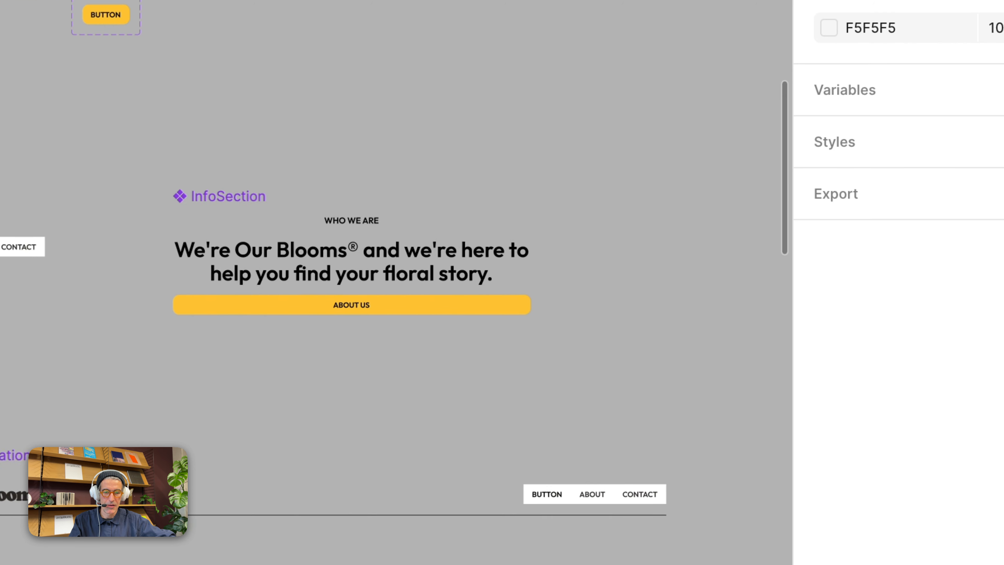
scroll(415, 340, down, 8)
key(super+shift+r)
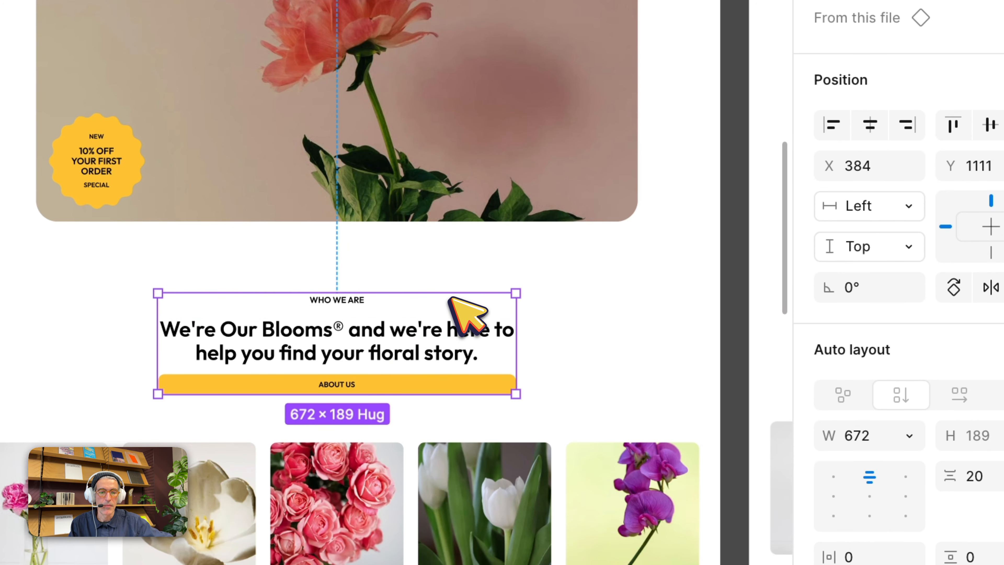
Wrap the five flower photos below the WHO WE ARE section in a horizontal auto layout frame and rename it Gallery
scroll(578, 443, down, 5)
click(574, 337)
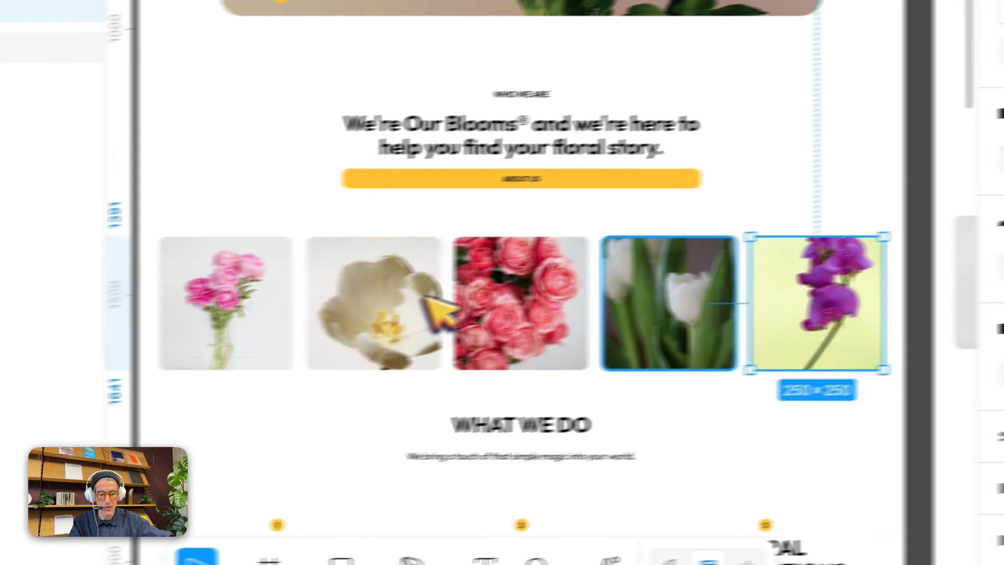
shift+click(452, 322)
shift+click(325, 321)
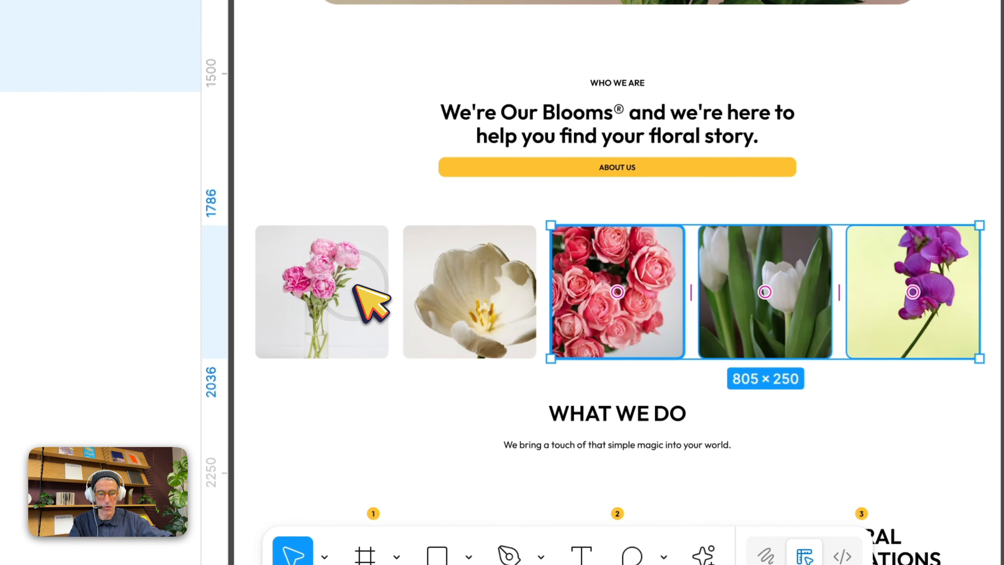
shift+click(178, 319)
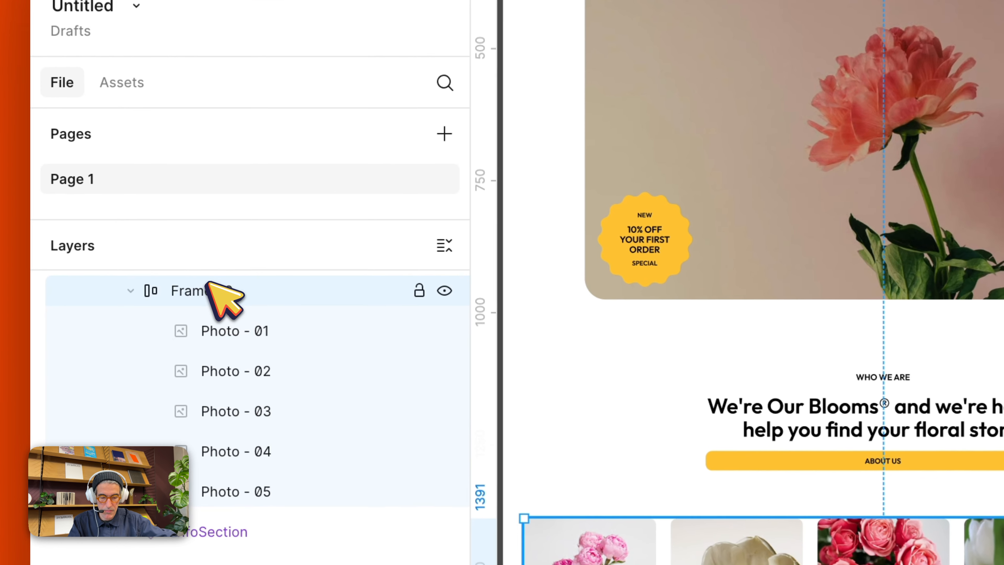
double_click(187, 232)
text(Ga)
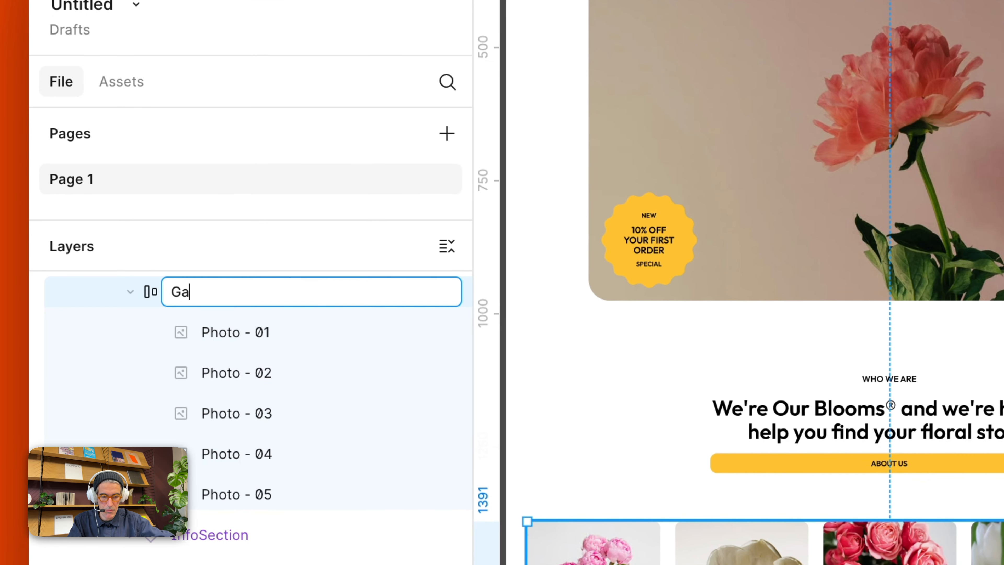
text(llery)
key(Return)
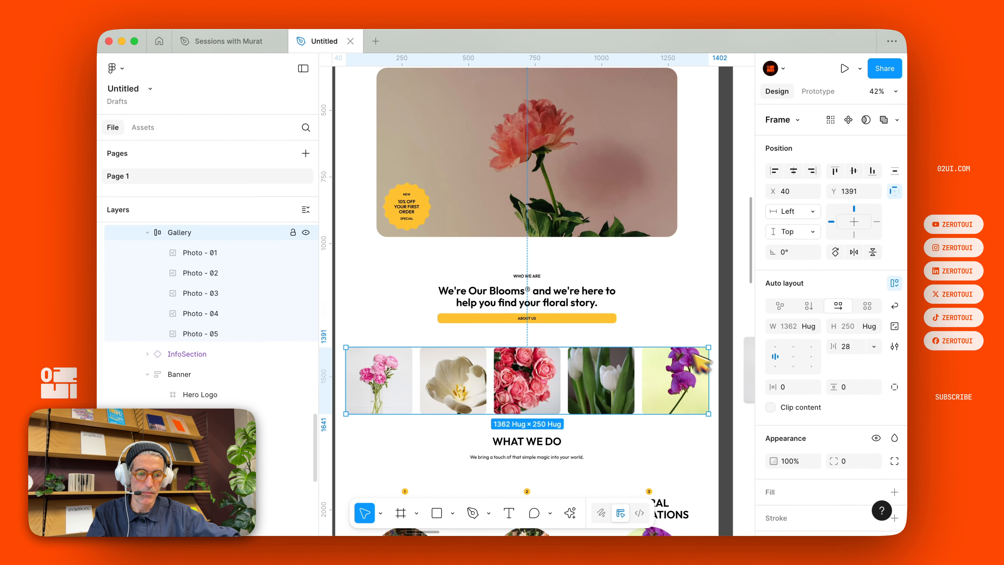
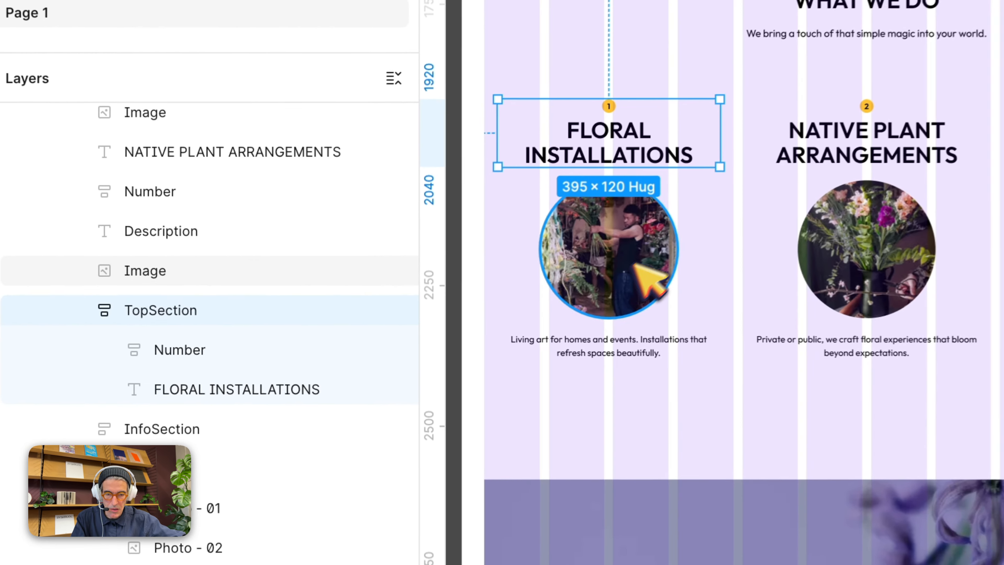
Wrap the first FLORAL INSTALLATIONS image and its description in an auto layout frame and rename it Container
click(427, 343)
shift+click(649, 246)
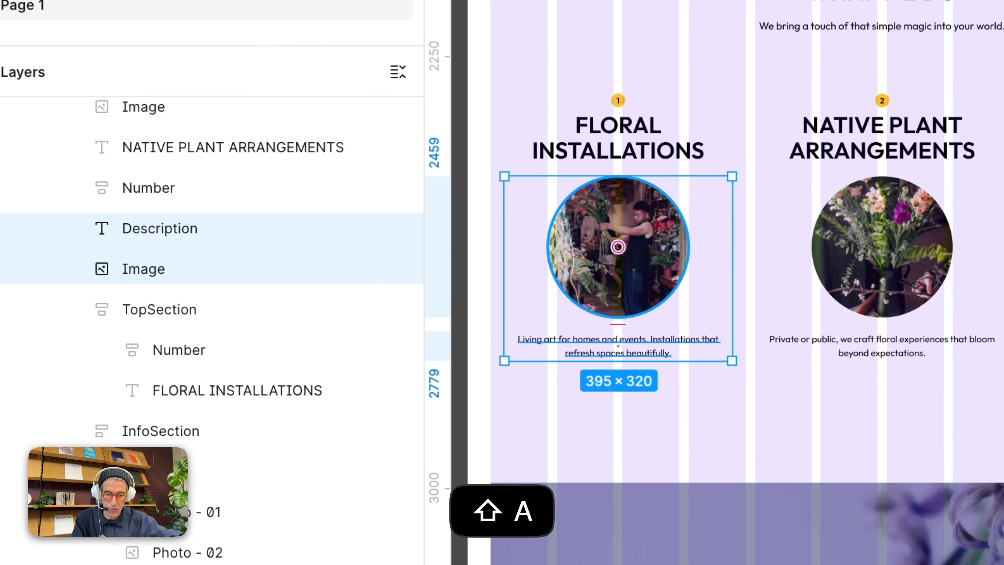
key(shift+a)
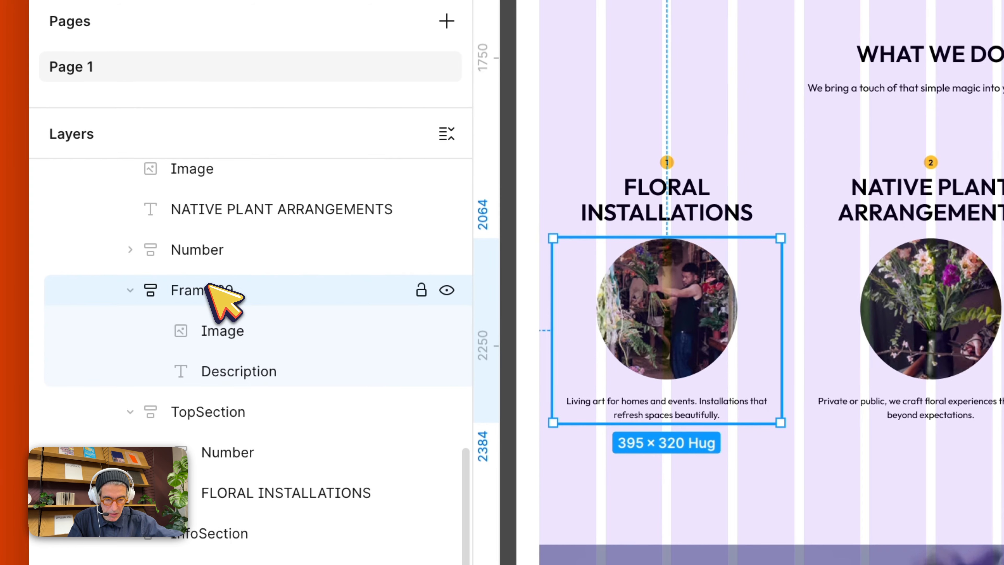
double_click(159, 223)
text(Container)
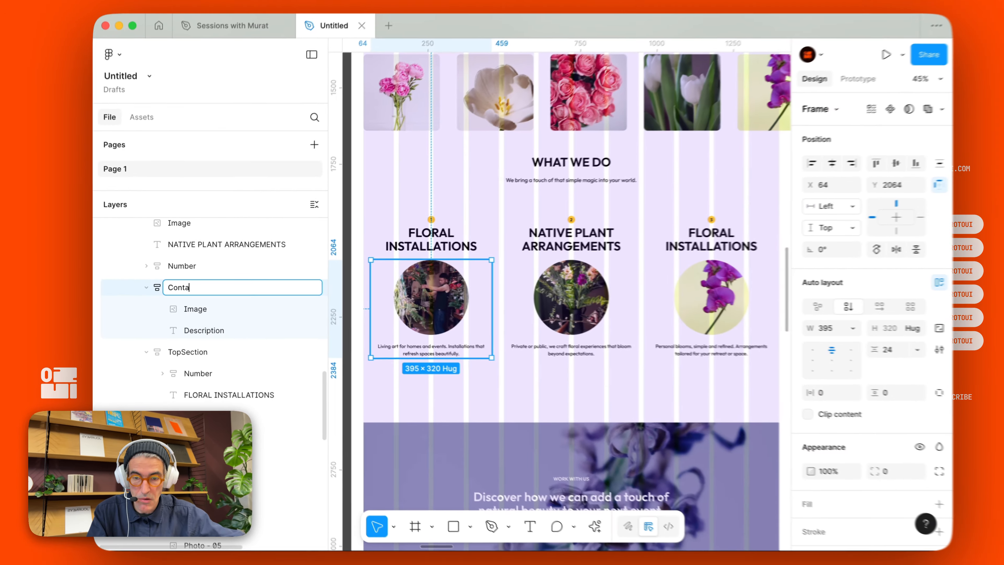
key(Return)
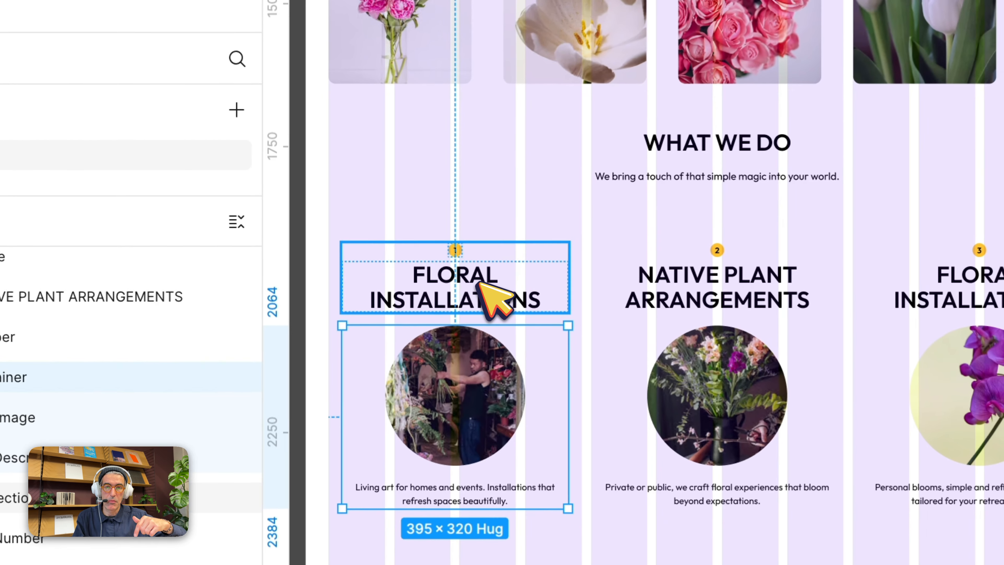
Combine the first service's TopSection and Container in an auto layout frame and rename it Card
shift+click(427, 240)
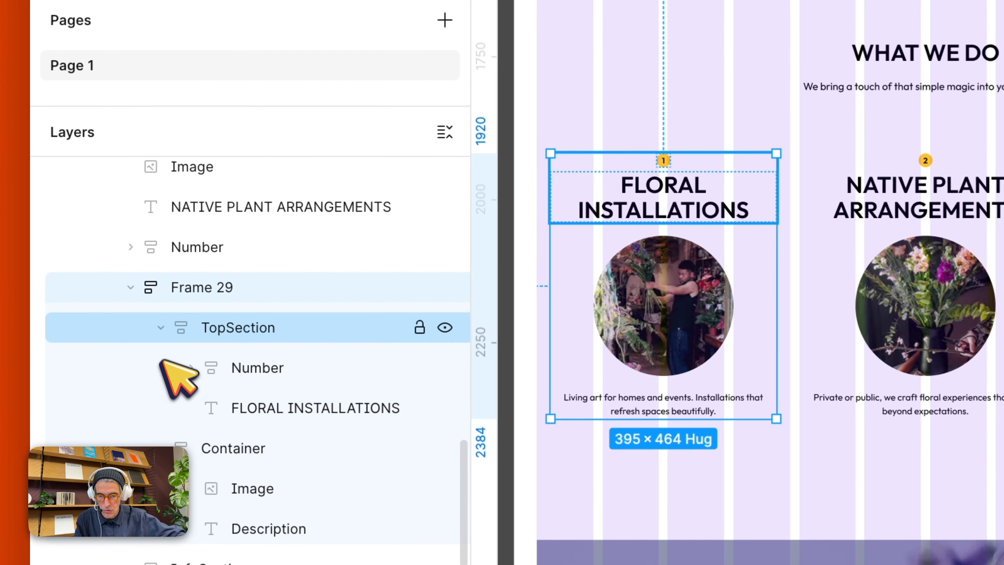
click(163, 307)
click(161, 368)
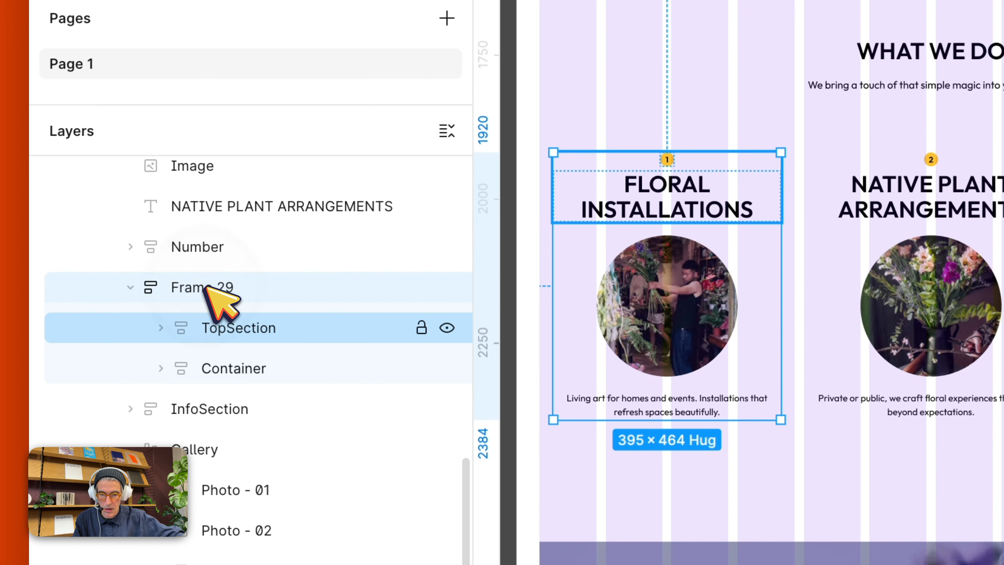
text(ard)
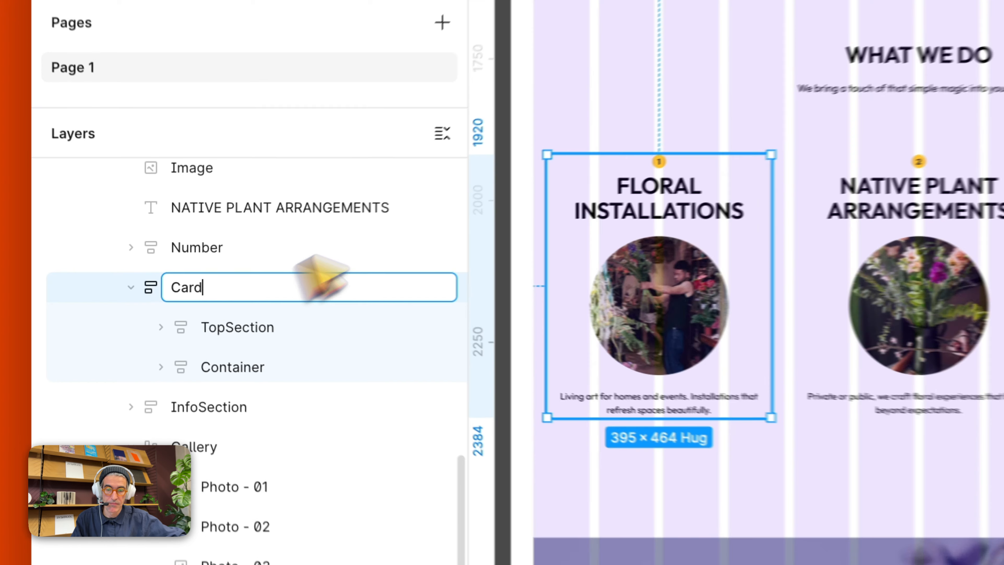
key(Return)
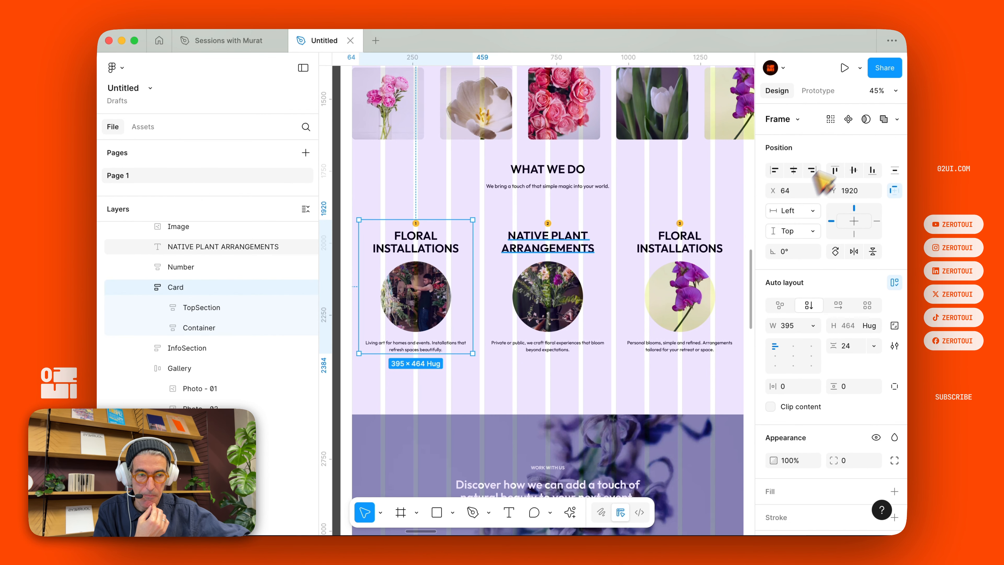
Duplicate the Card frame into the Library section and give the copy a white FFFFFF fill
scroll(587, 188, left, 5)
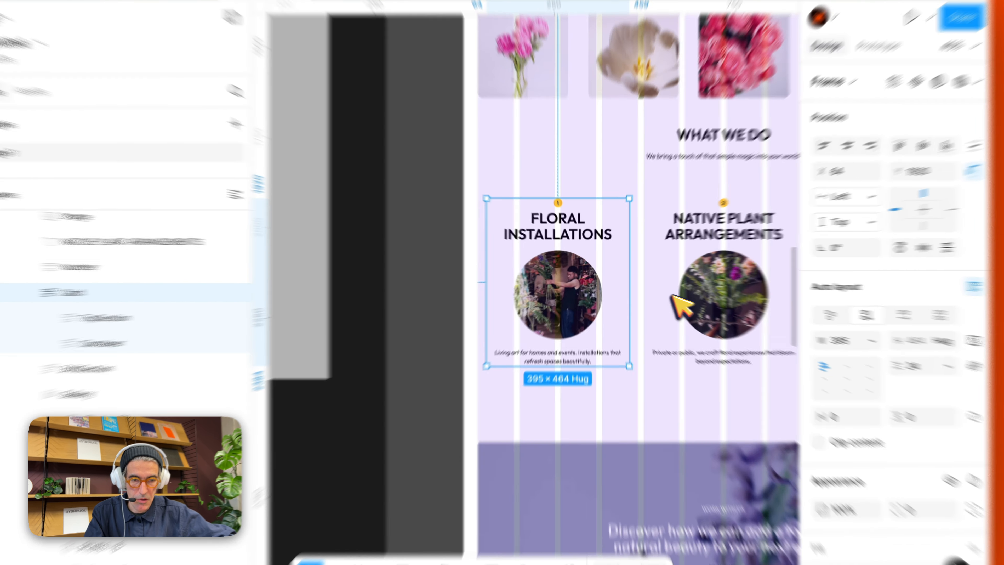
drag(611, 268, 401, 216)
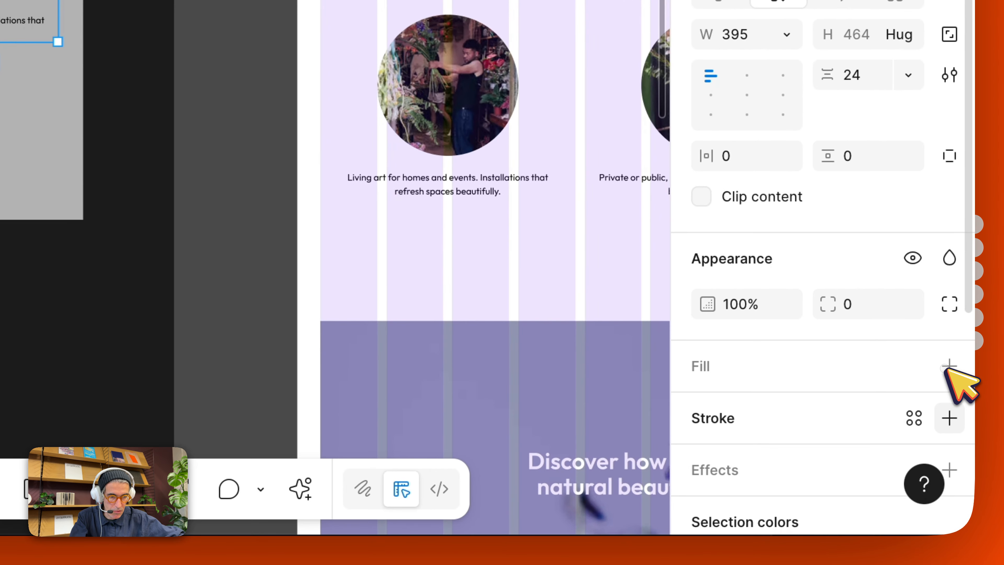
click(948, 366)
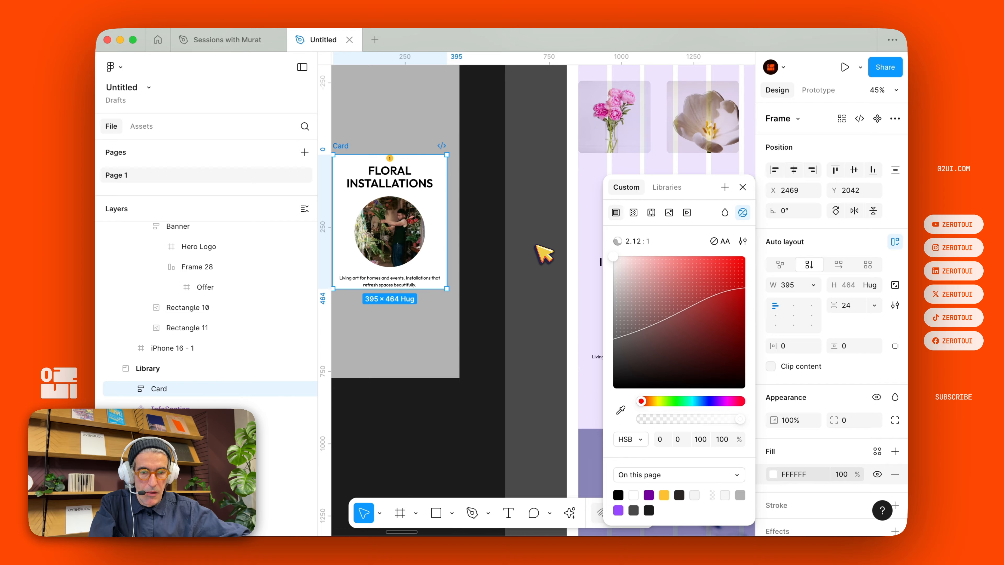
Widen the Card in Desktop - 1 to 443, copy it and replace the Library's Card copy with it
scroll(500, 221, right, 3)
scroll(500, 221, down, 2)
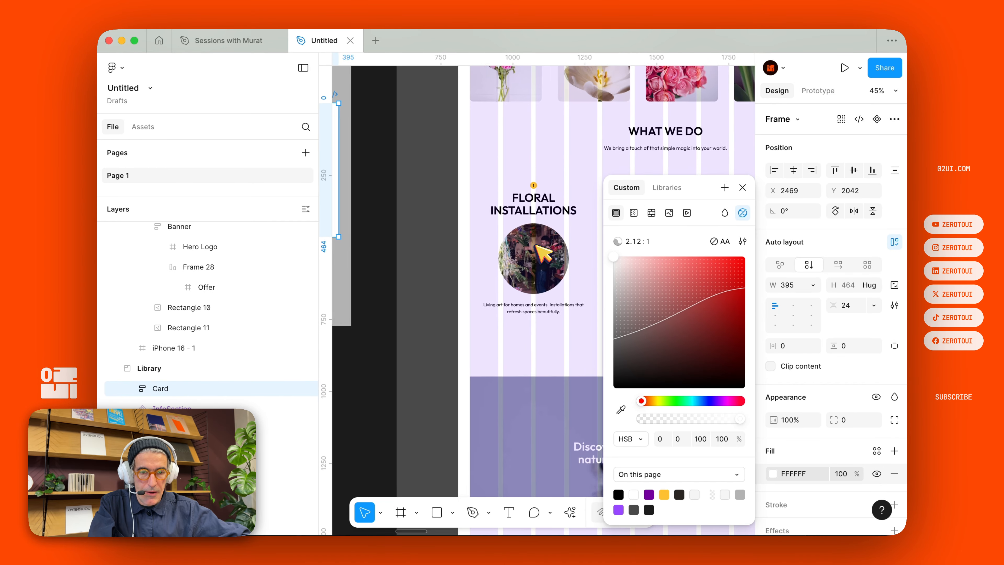
scroll(527, 244, left, 1)
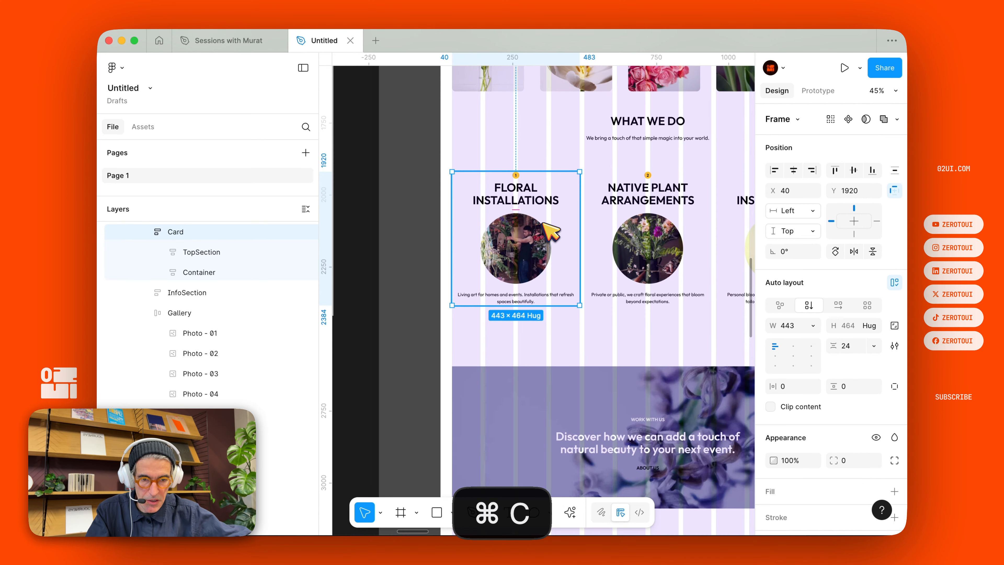
scroll(545, 221, left, 6)
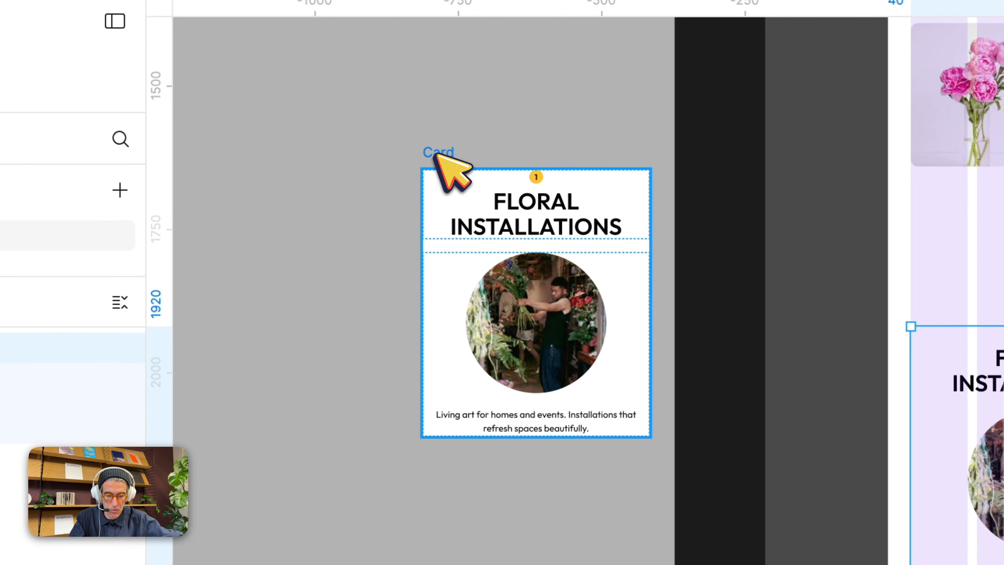
click(436, 156)
key(super+shift+r)
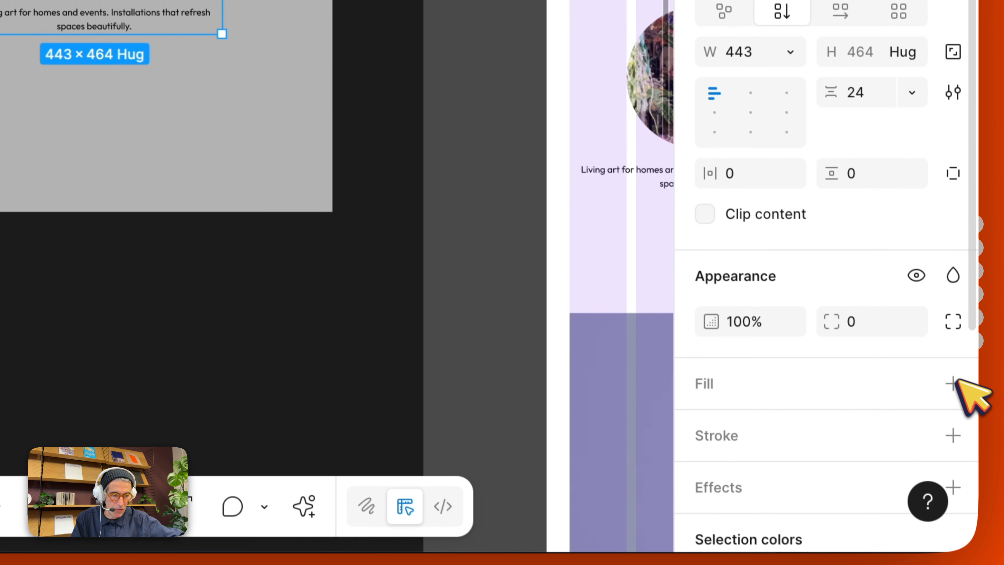
Add a white fill to the Library's Card and turn it into a main component
click(950, 373)
click(330, 236)
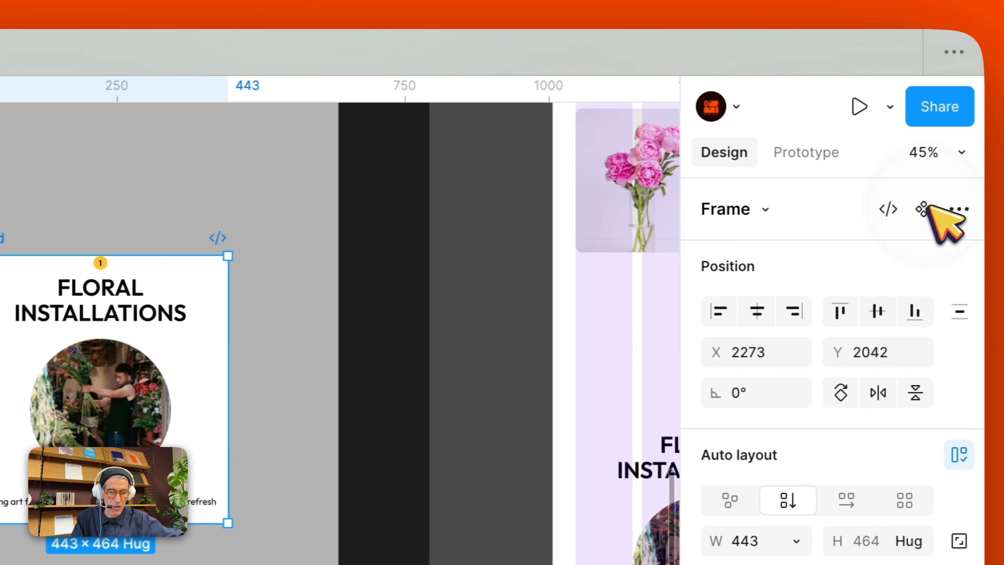
click(925, 206)
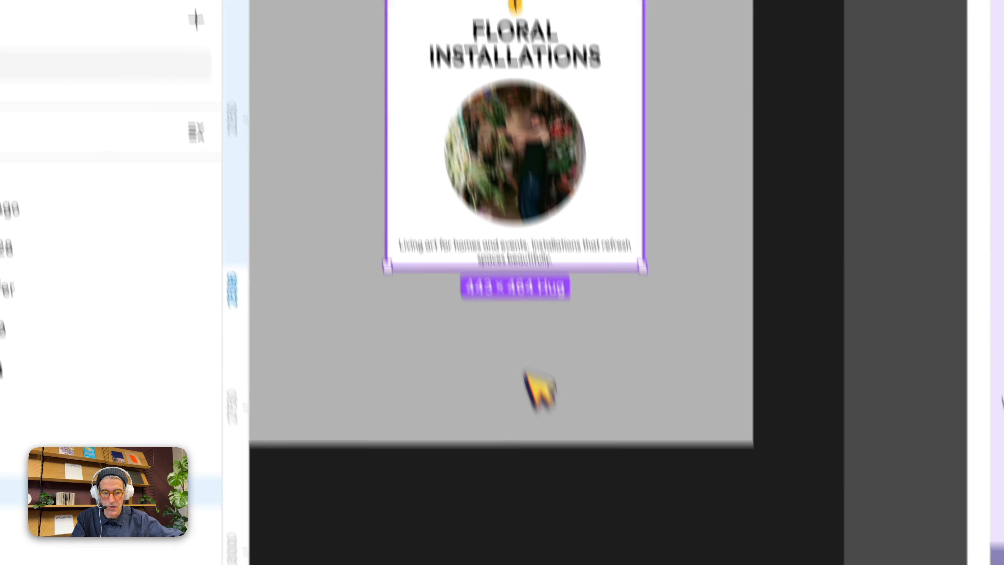
Duplicate instances of the Card component below the Library, cut one and replace the original FLORAL INSTALLATIONS Card in Desktop - 1 with it
drag(541, 307, 541, 564)
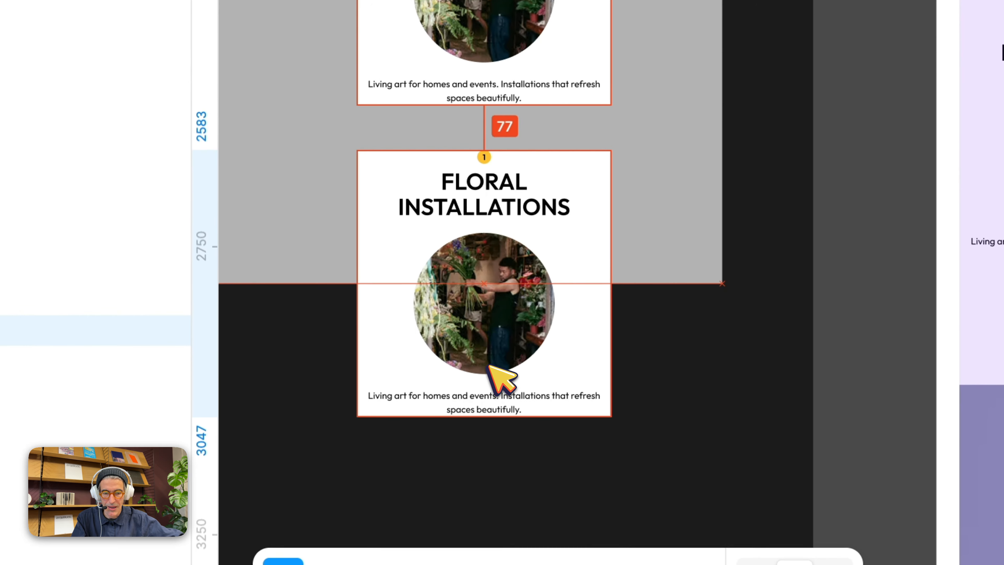
drag(488, 365, 489, 365)
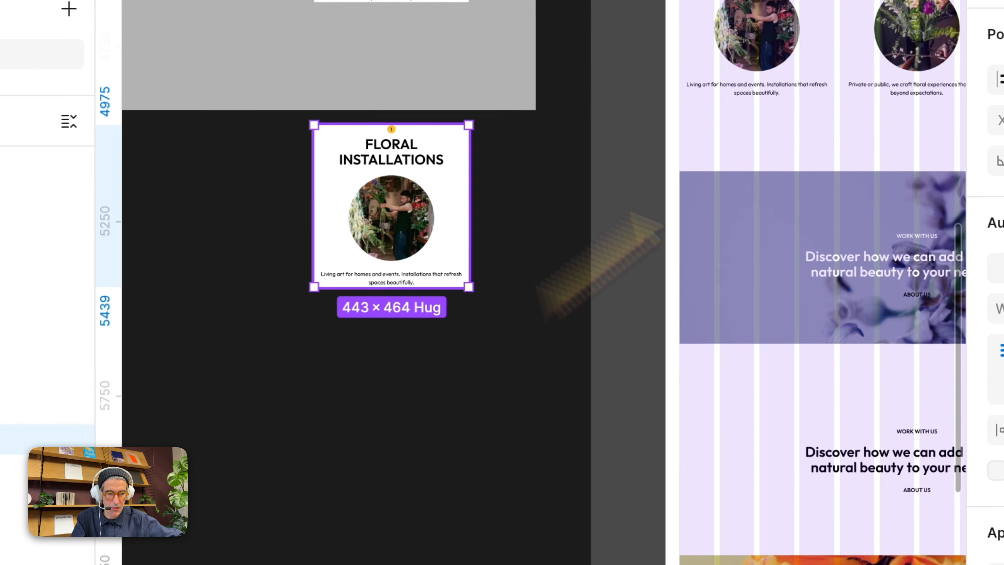
key(super+d)
super+click(916, 18)
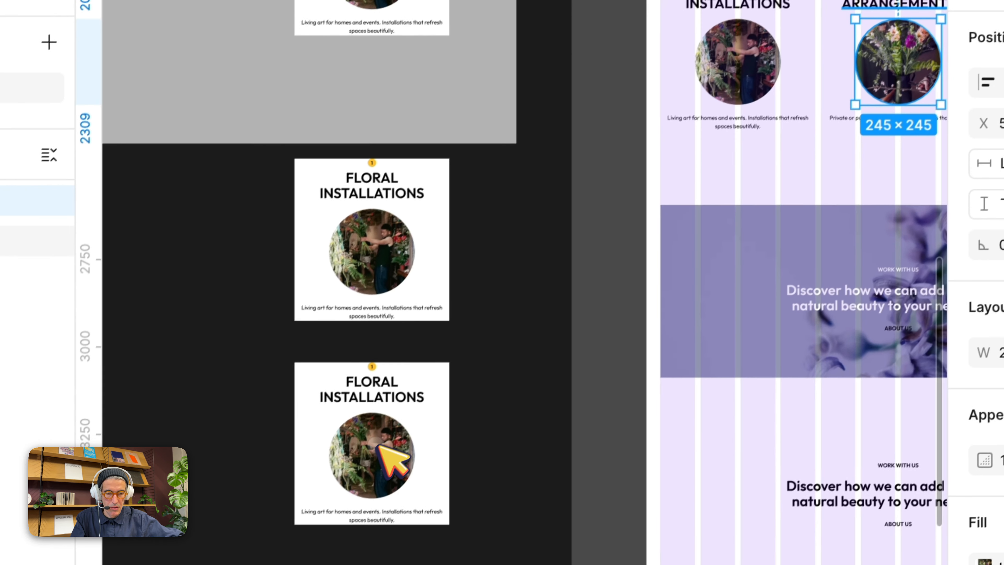
key(super+x)
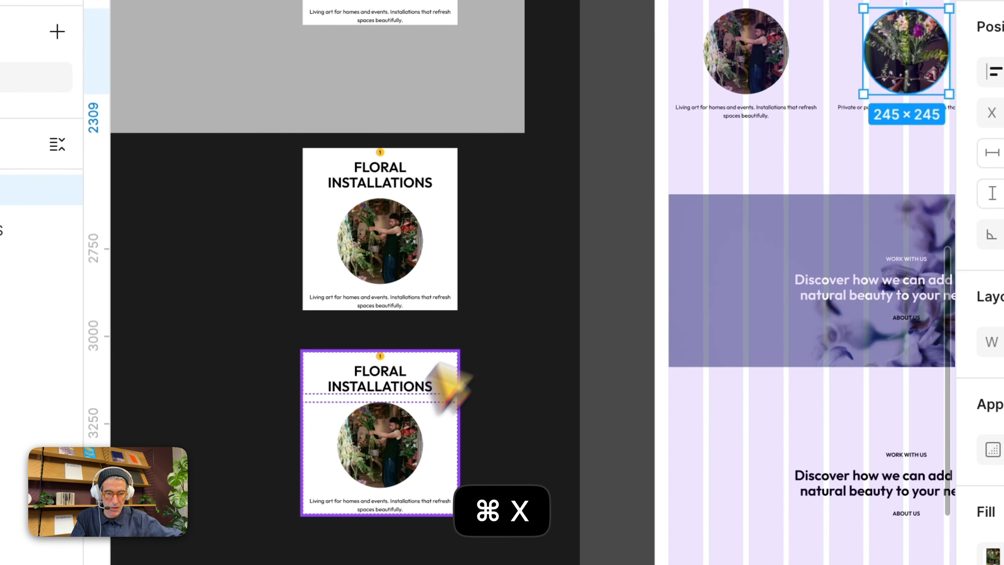
click(434, 372)
key(super+x)
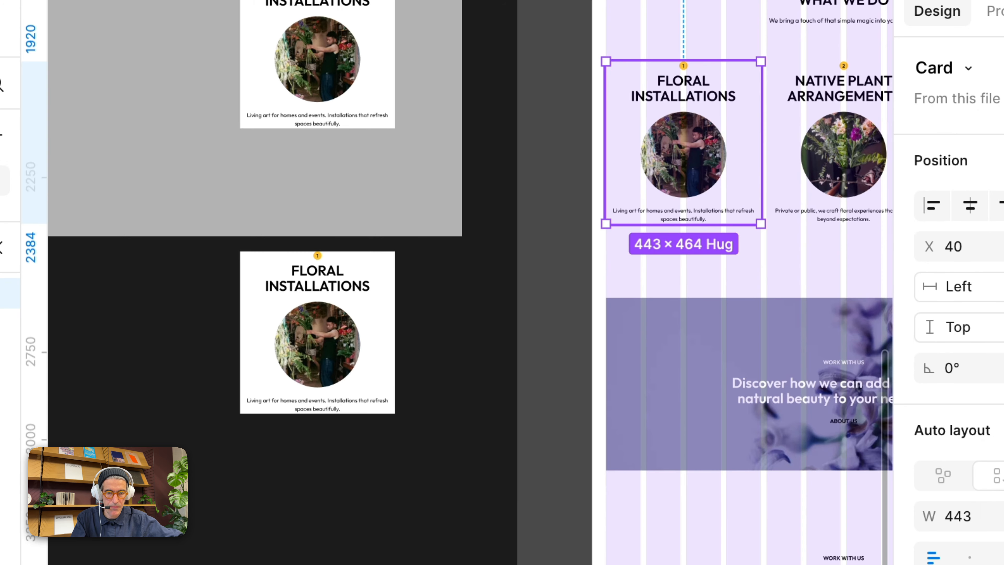
Duplicate the Card instance in Desktop - 1 and place the copy below the NATIVE PLANT ARRANGEMENTS column
scroll(341, 155, right, 10)
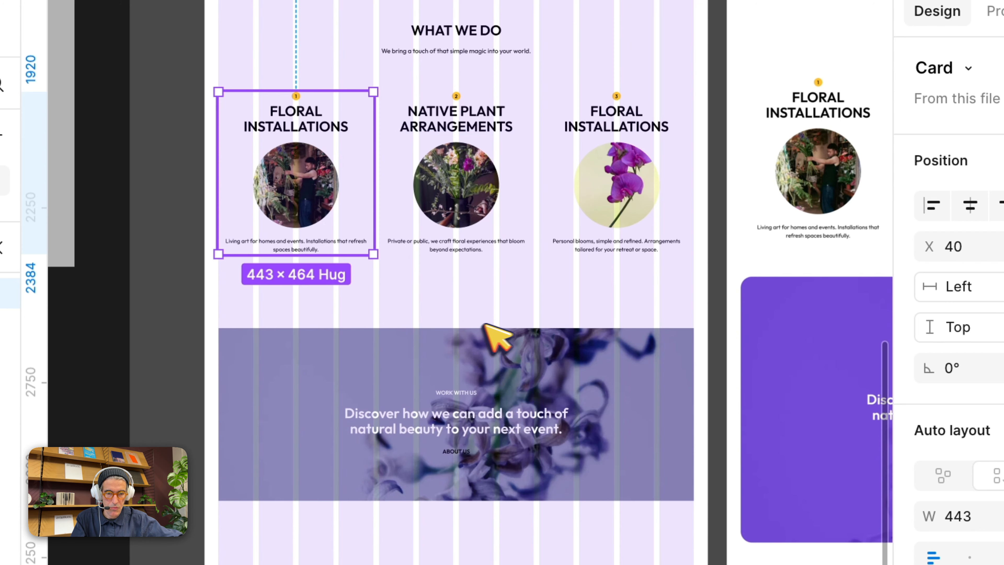
drag(485, 325, 492, 325)
scroll(510, 340, up, 5)
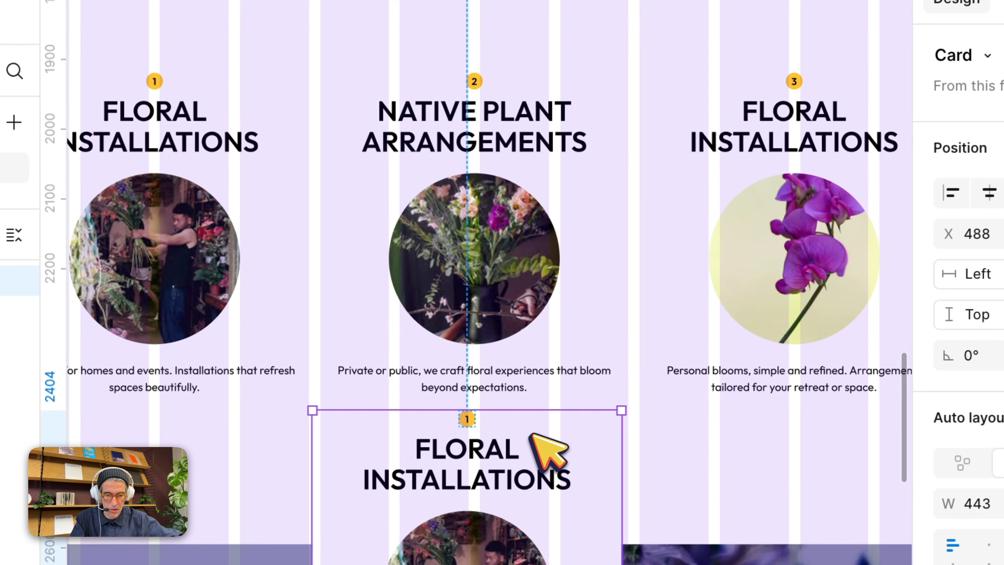
Set the new Card instance's number to 2 and replace its heading with the copied text NATIVE PLANT ARRANGEMENTS
super+click(448, 431)
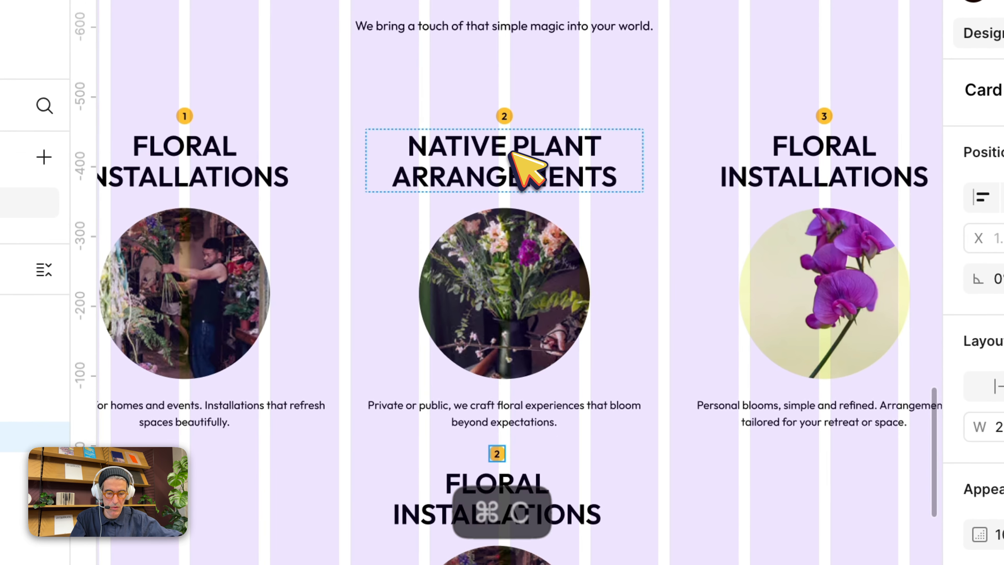
super+click(502, 157)
key(super+c)
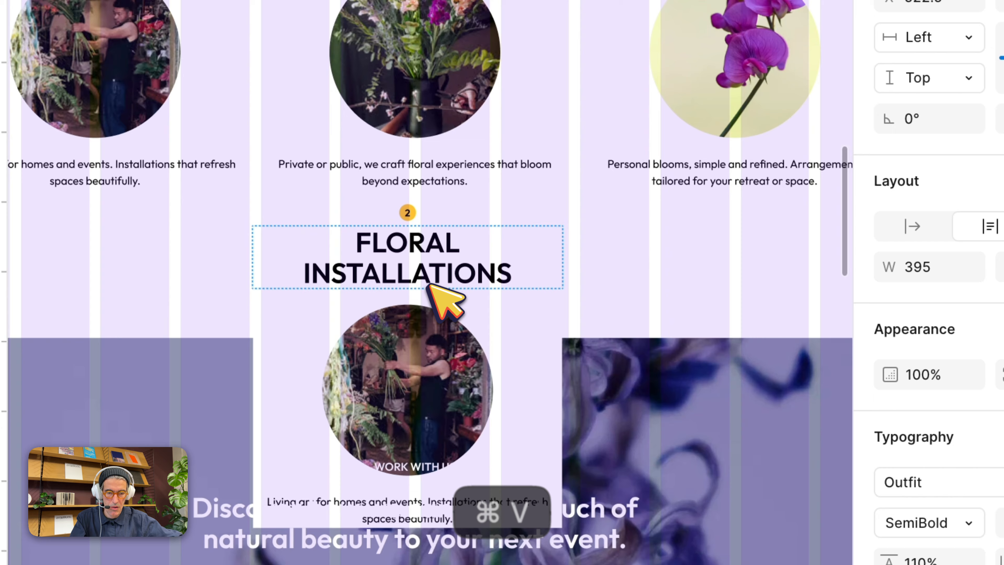
triple_click(443, 316)
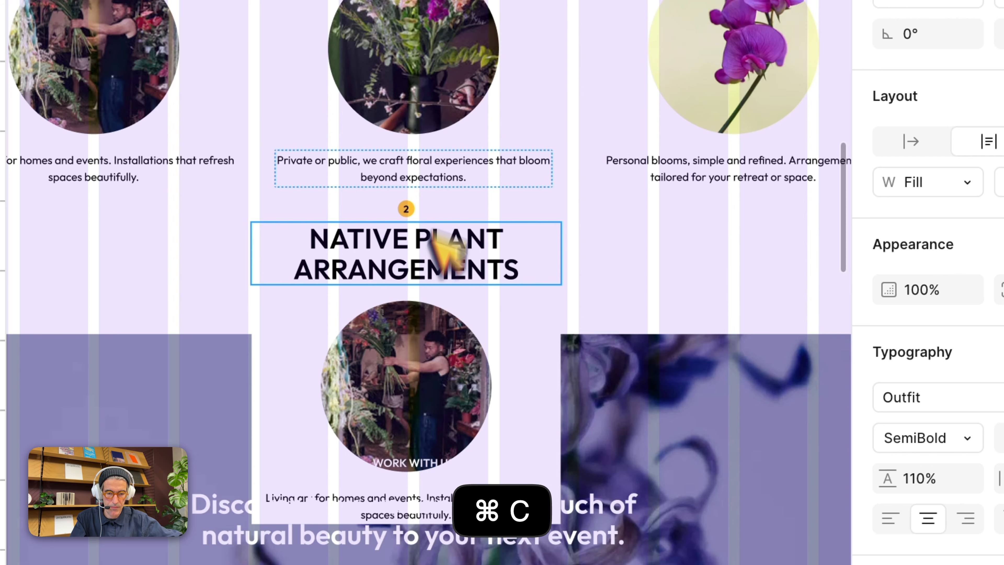
Replace the new Card's description with the original second column's text "Private or public, we craft floral experiences that bloom beyond expectations."
triple_click(423, 170)
key(super+c)
triple_click(425, 500)
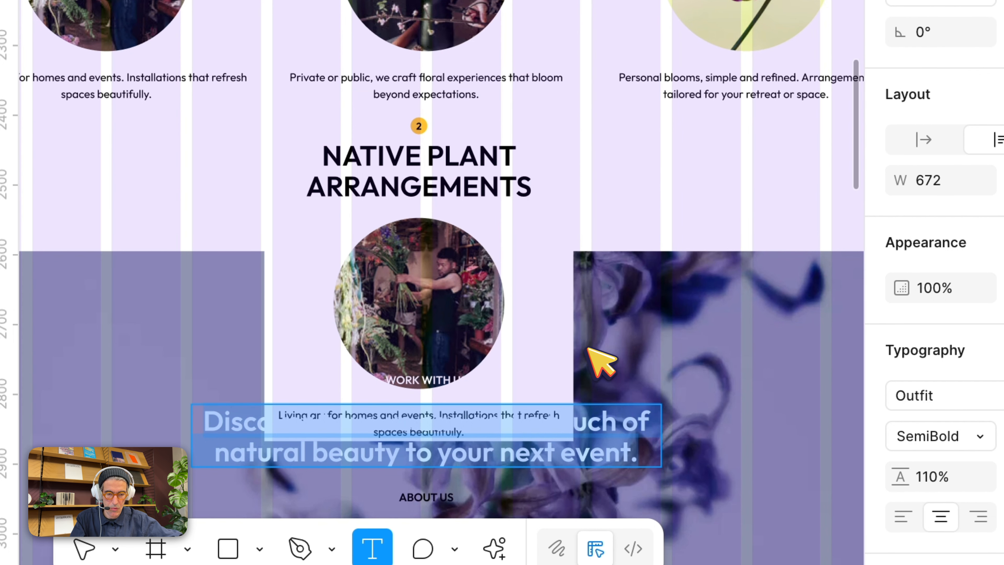
click(452, 154)
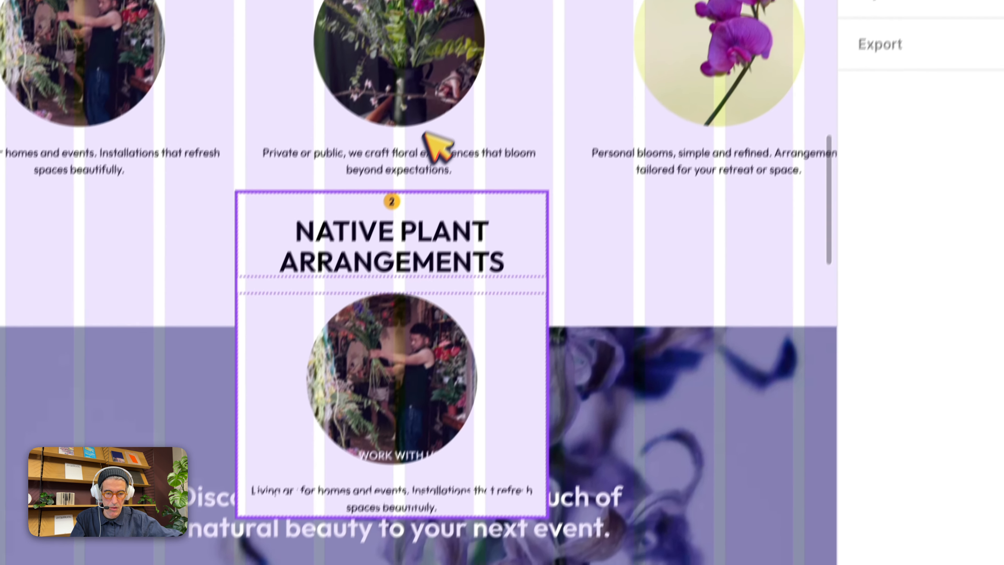
drag(452, 154, 455, 62)
drag(418, 379, 391, 435)
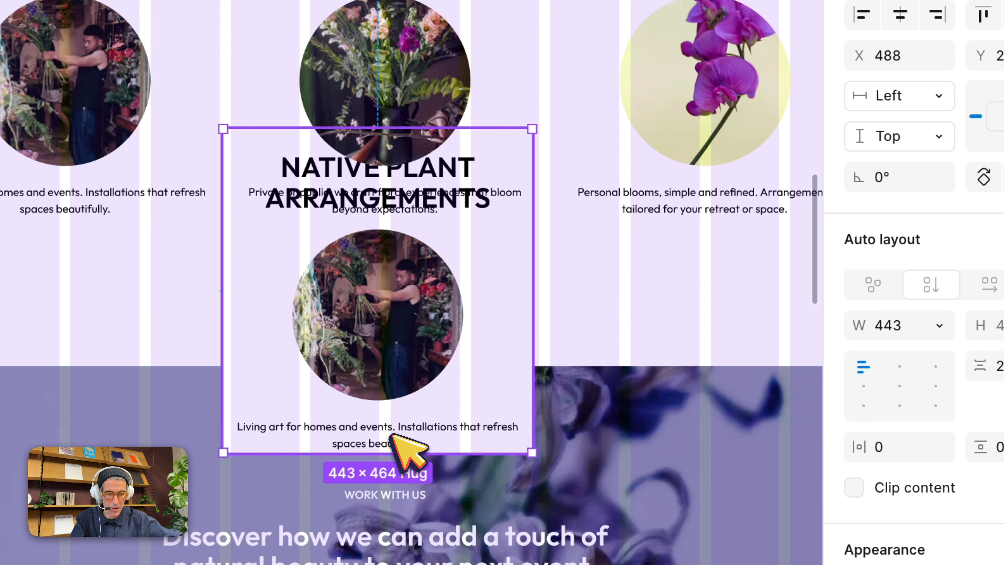
key(super+v)
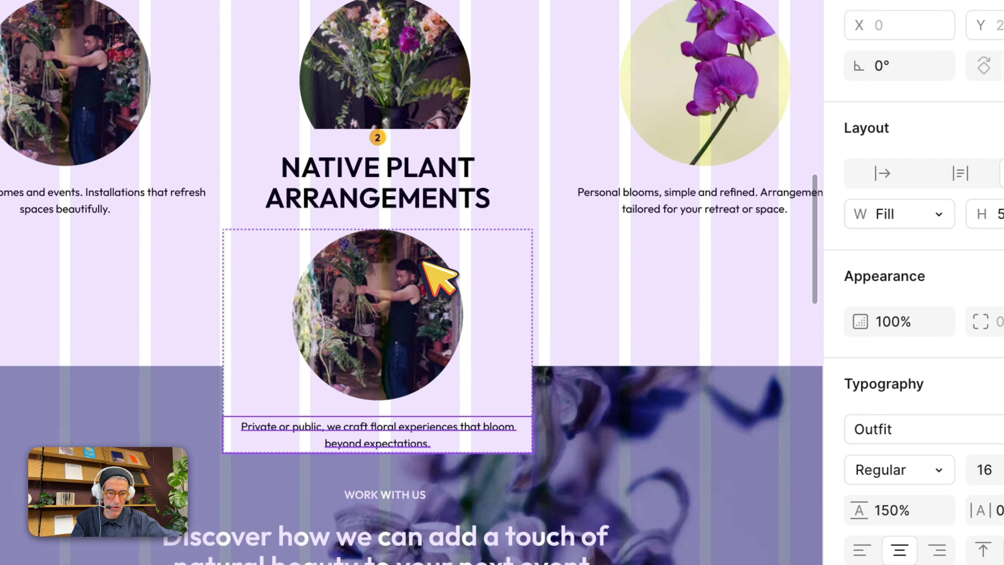
Select the whole NATIVE PLANT ARRANGEMENTS Card instance and nudge it down below the original column's content
key(shift+Return)
key(shift+Down)
key(shift+Down)
key(shift+Down)
key(shift+Down)
key(shift+Down)
key(shift+Down)
key(shift+Down)
key(shift+Down)
key(shift+Down)
key(shift+Down)
key(shift+Down)
key(shift+Down)
key(shift+Down)
key(shift+Down)
key(shift+Down)
key(shift+Down)
key(shift+Down)
key(shift+Down)
key(shift+Down)
key(shift+Down)
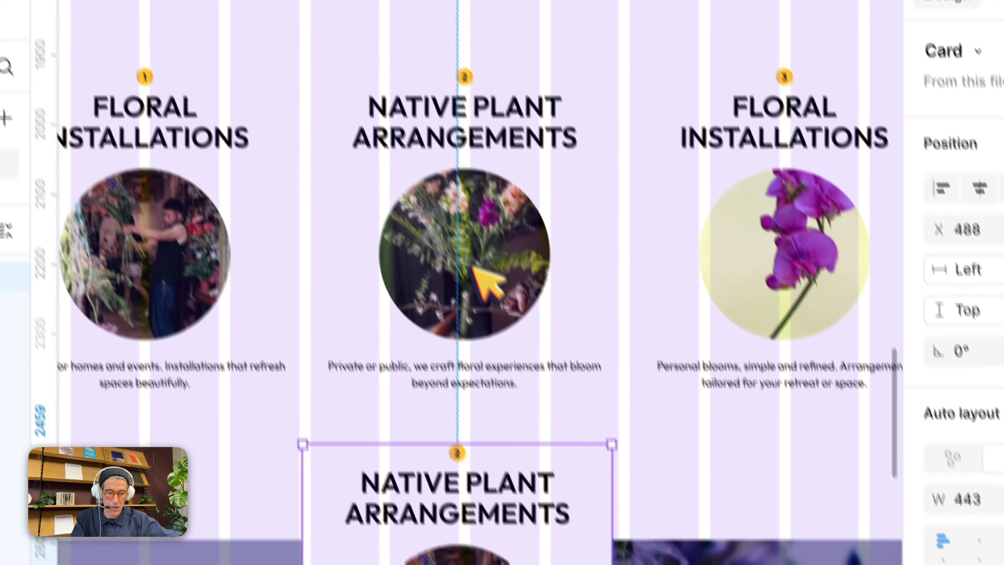
Delete the second column's original number, heading and description, keeping its bouquet image
click(385, 200)
shift+click(501, 278)
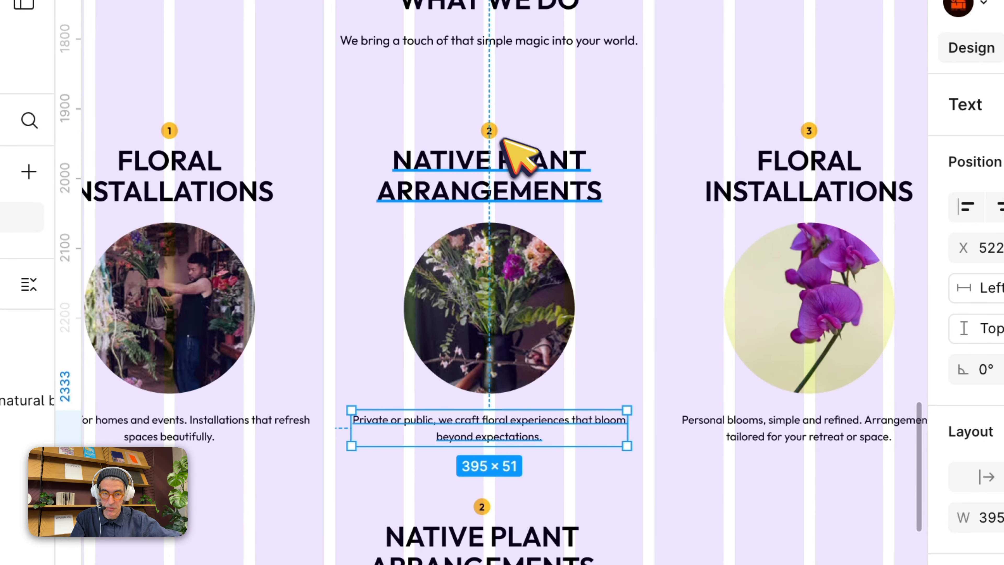
key(BackSpace)
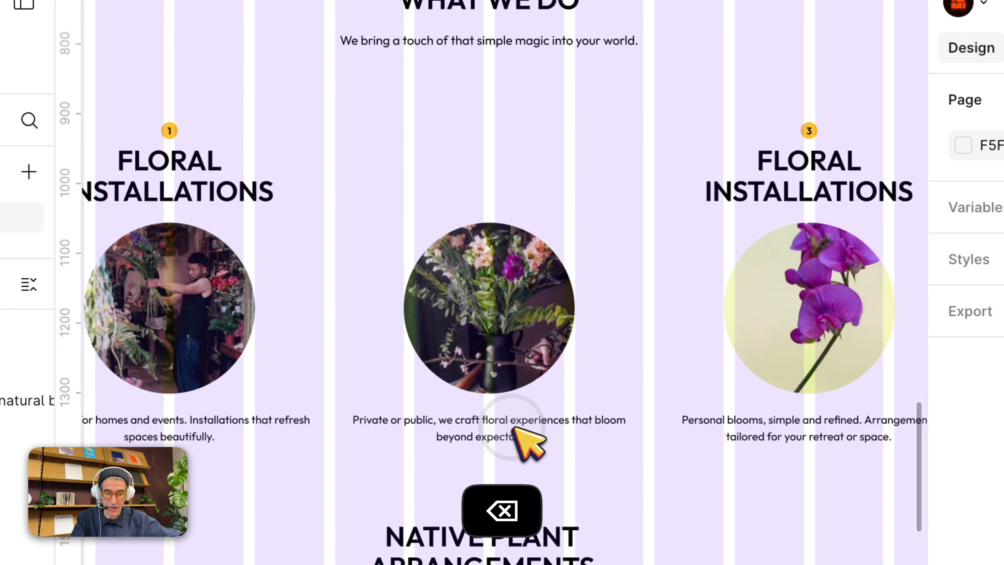
click(514, 430)
key(BackSpace)
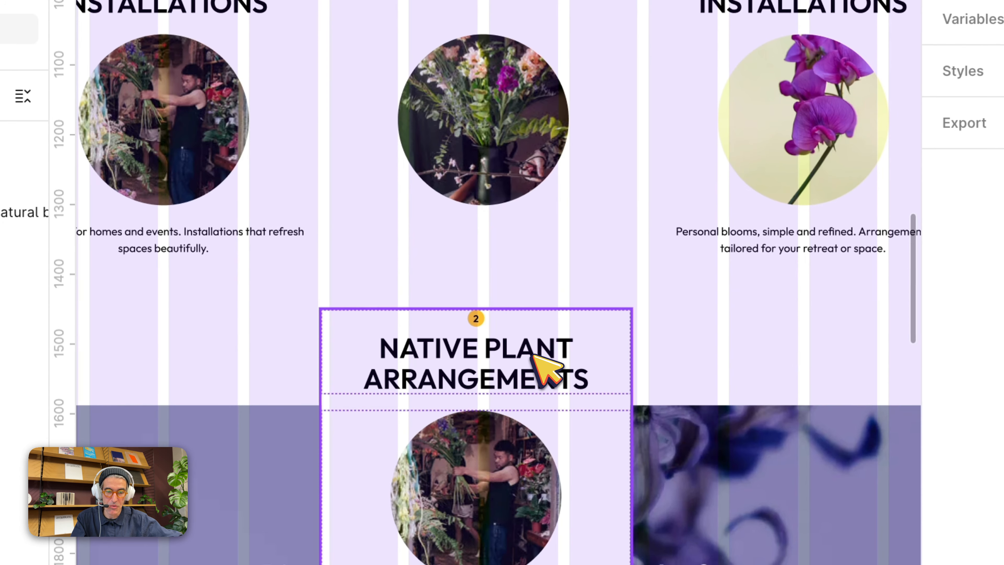
Move the second Card up to just below the original bouquet image and paste that image's properties onto the Card's image
drag(541, 540, 532, 344)
drag(527, 206, 518, 169)
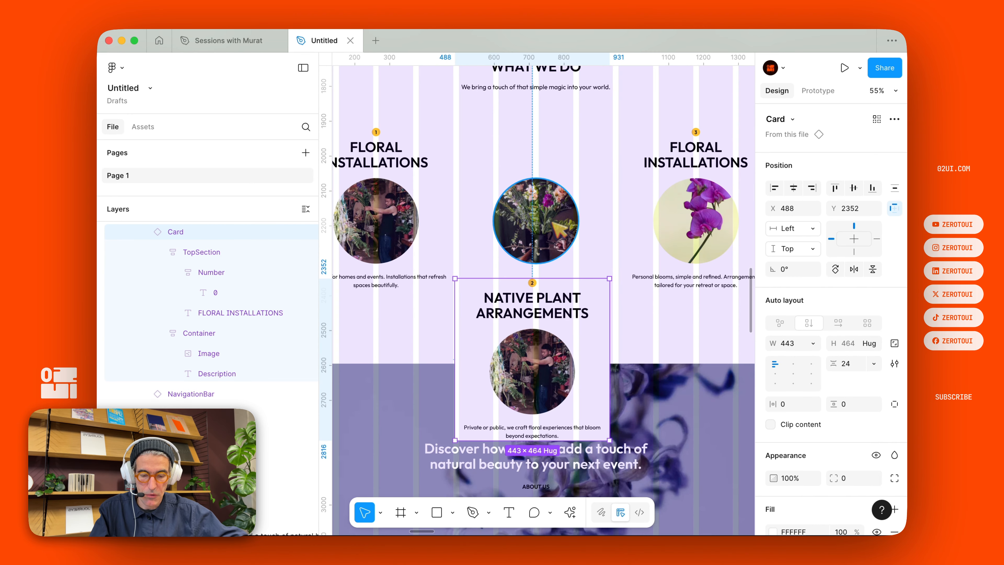
key(alt)
click(543, 213)
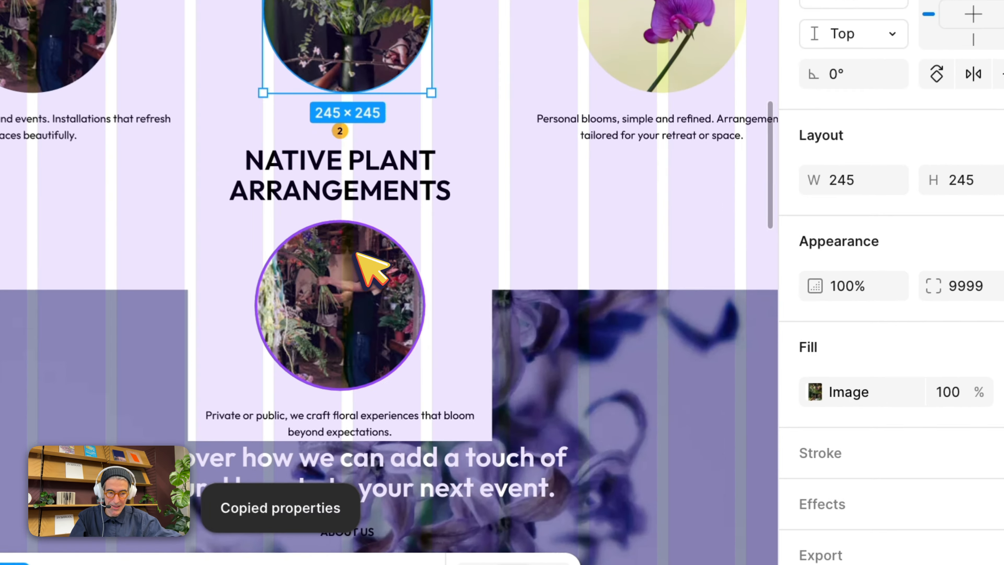
super+click(542, 343)
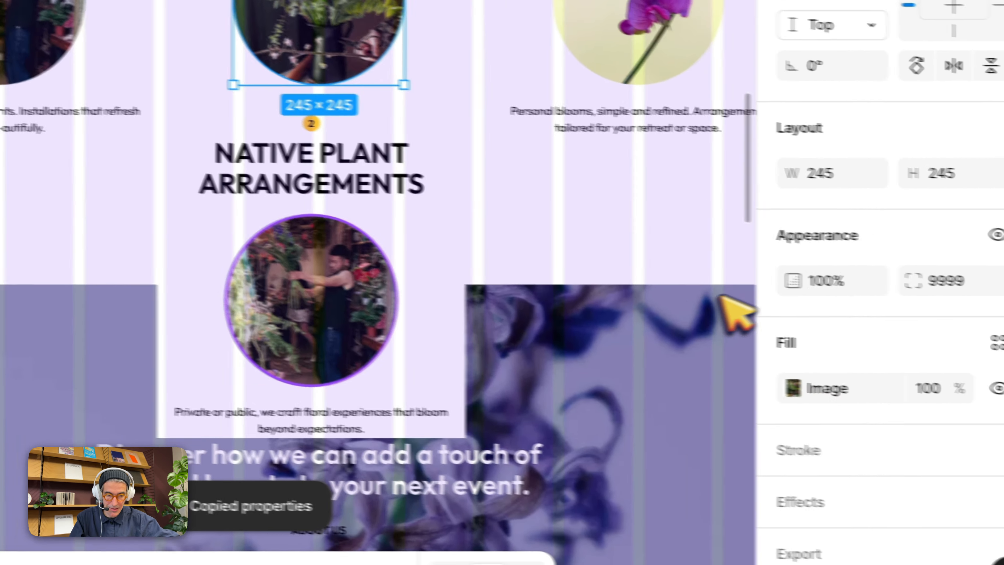
key(super+alt+v)
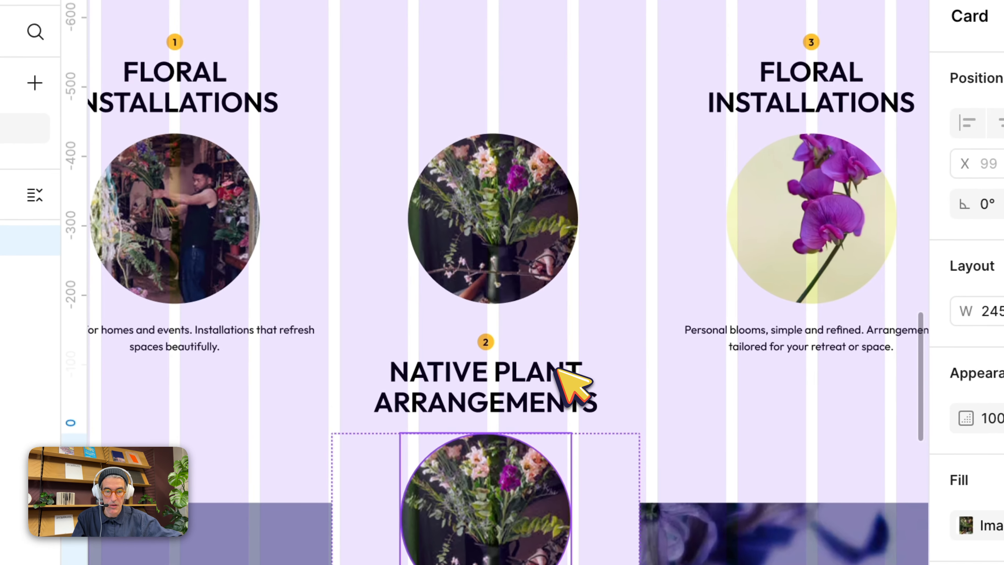
Delete the original bouquet image and align the top of the NATIVE PLANT ARRANGEMENTS Card with the first Card
key(Escape)
click(546, 341)
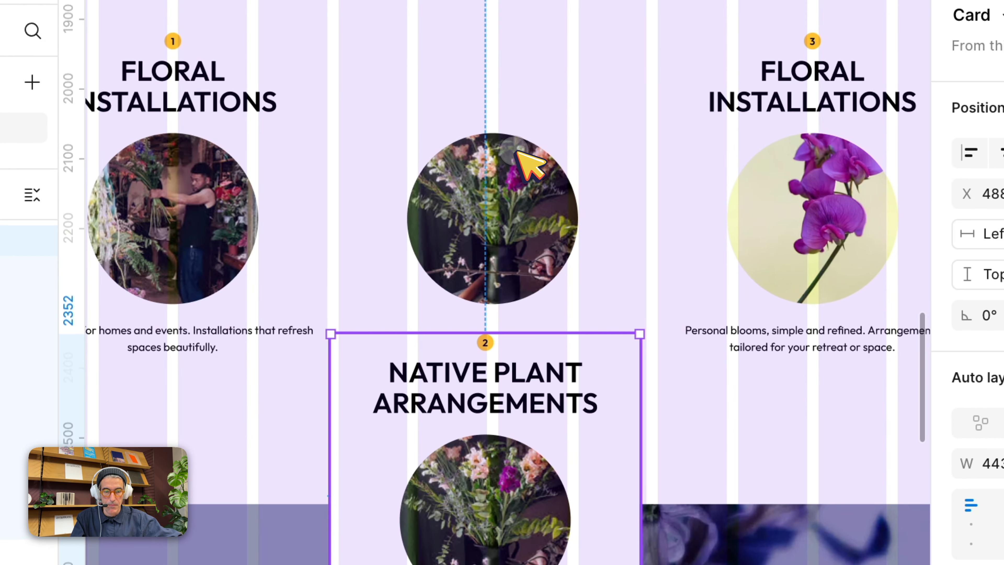
click(529, 221)
key(BackSpace)
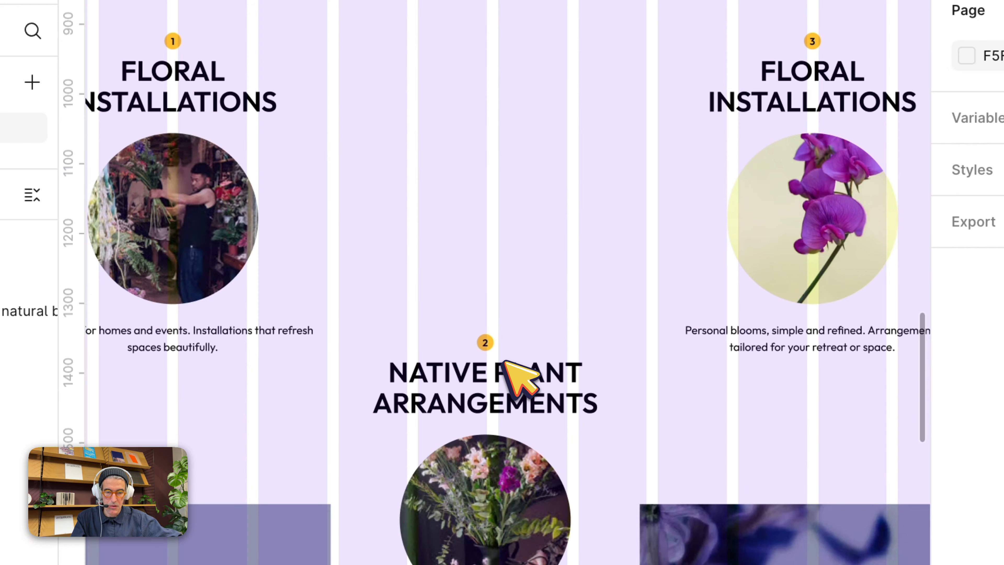
click(511, 370)
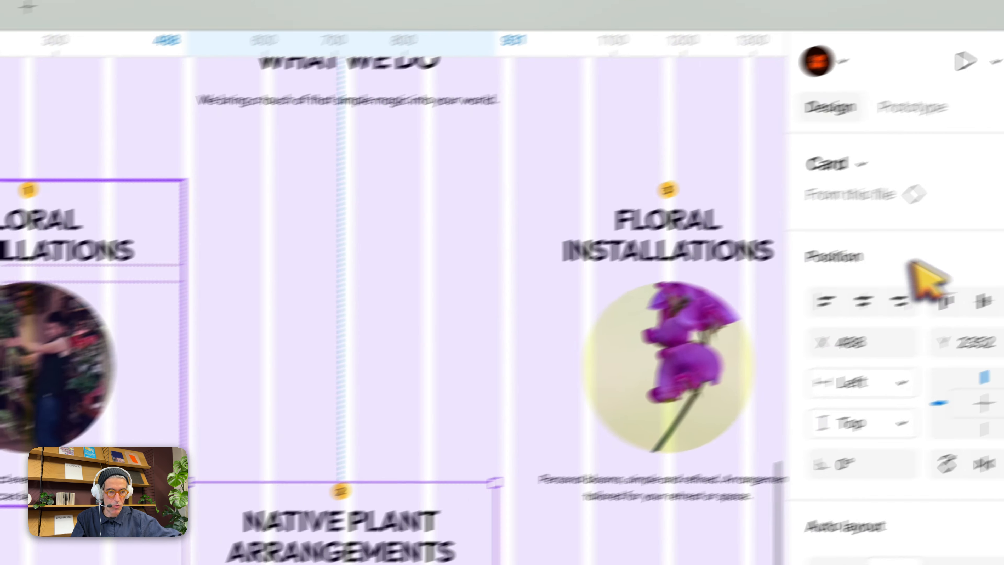
click(946, 301)
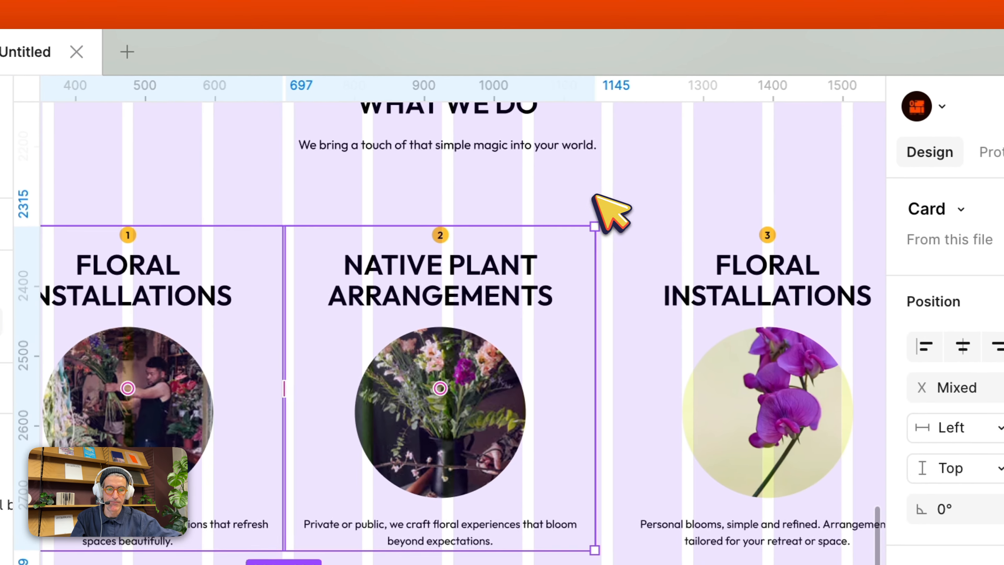
click(595, 195)
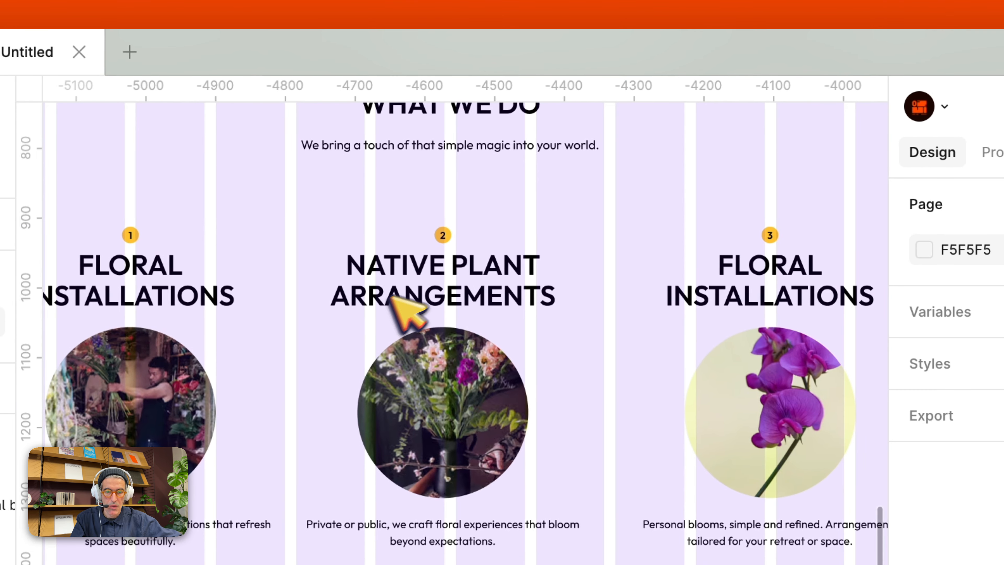
Shift the NATIVE PLANT ARRANGEMENTS Card horizontally to X 498 and check its position against the layout grid
scroll(394, 313, right, 3)
click(395, 304)
scroll(423, 307, up, 5)
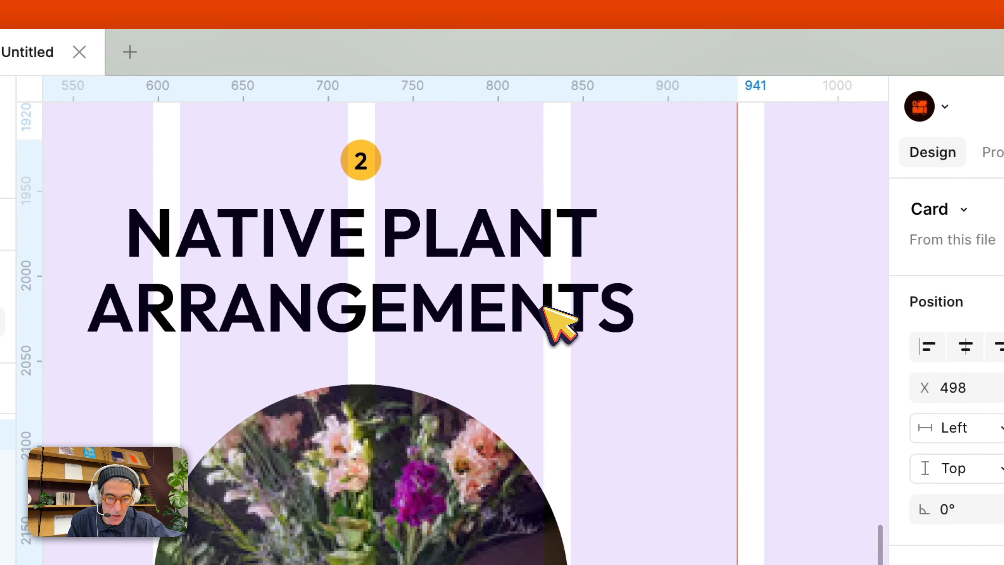
scroll(544, 309, left, 5)
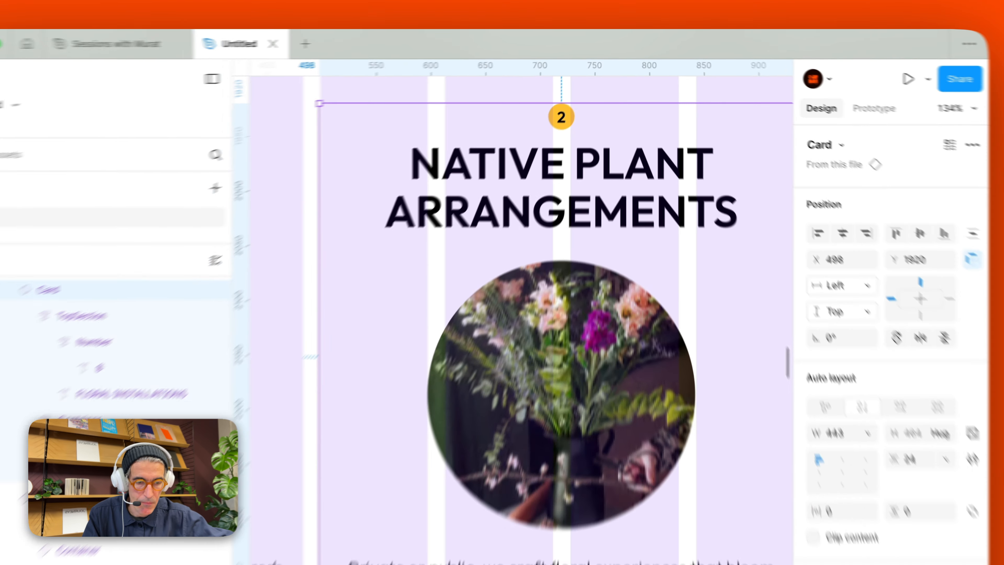
scroll(580, 170, right, 3)
scroll(427, 145, left, 3)
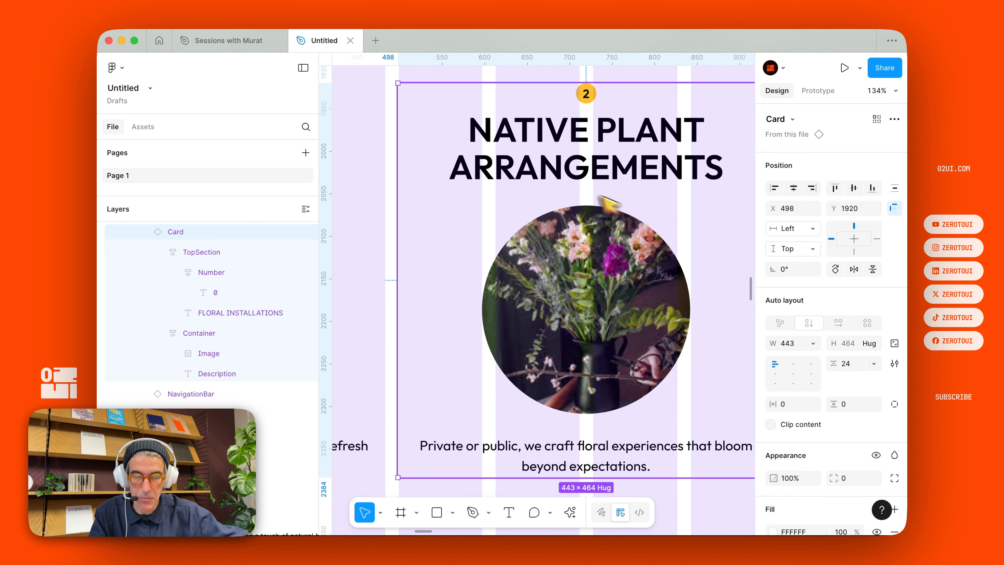
Duplicate the second Card instance below the third column's orchid image and set the copy's number to 3
scroll(630, 216, down, 5)
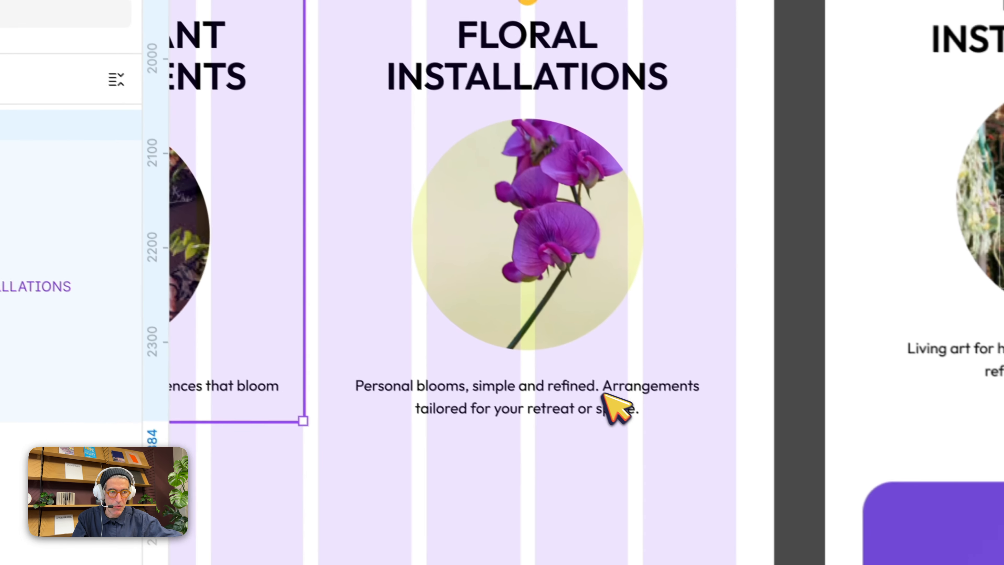
drag(602, 394, 477, 393)
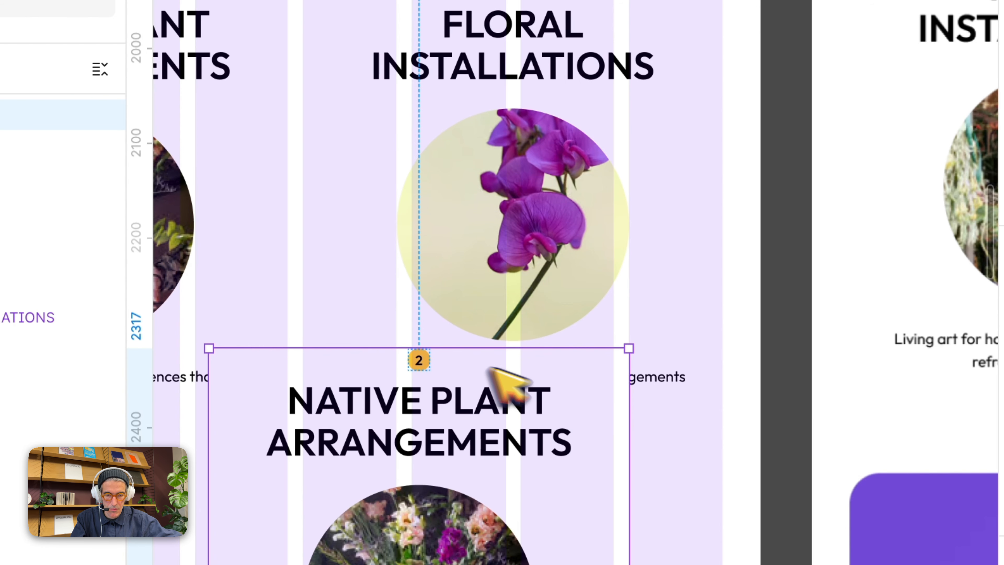
double_click(419, 359)
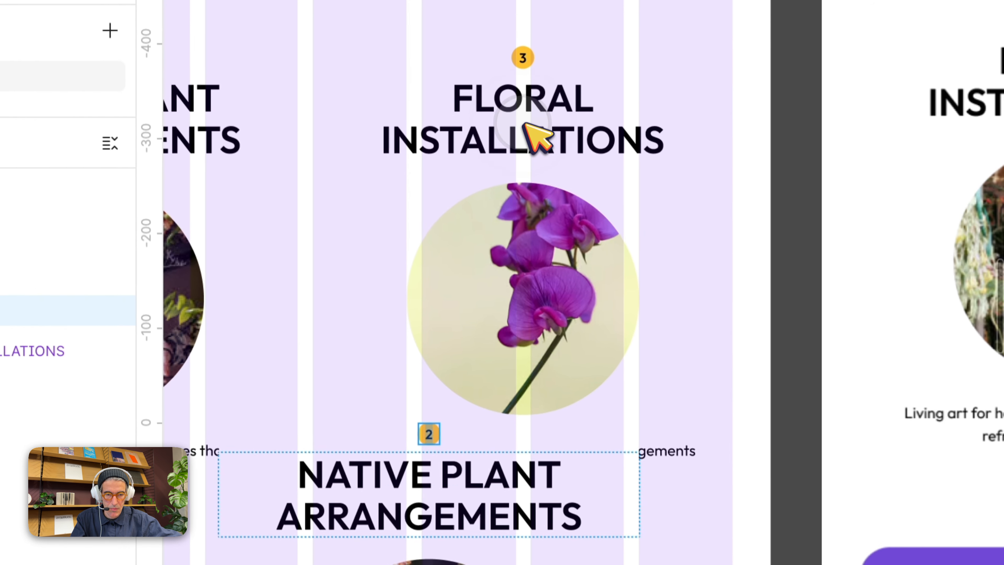
key(super+a)
text(3)
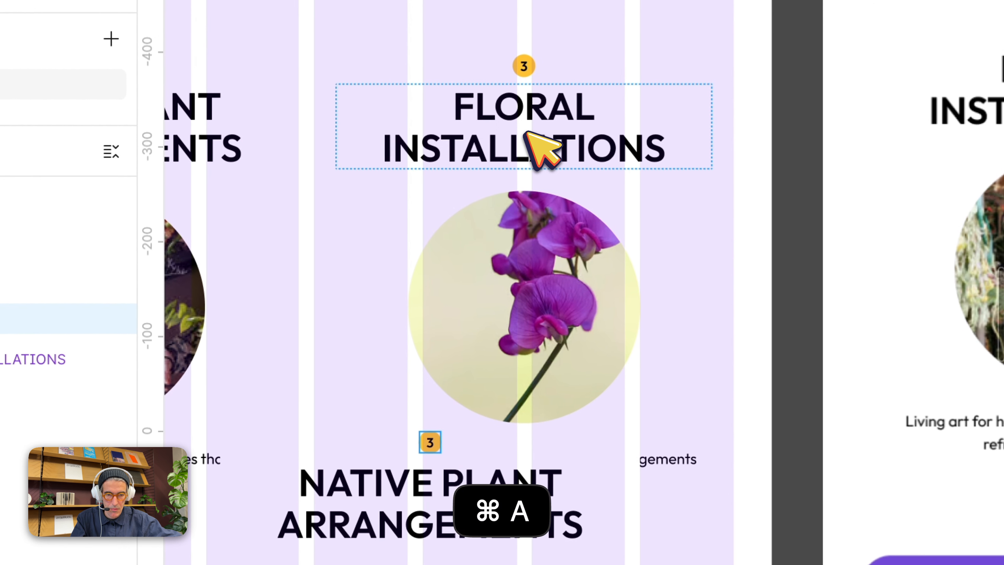
Replace the third Card's heading with the original third column's text FLORAL INSTALLATIONS
double_click(529, 135)
key(super+a)
key(super+c)
double_click(497, 516)
key(super+a)
key(super+v)
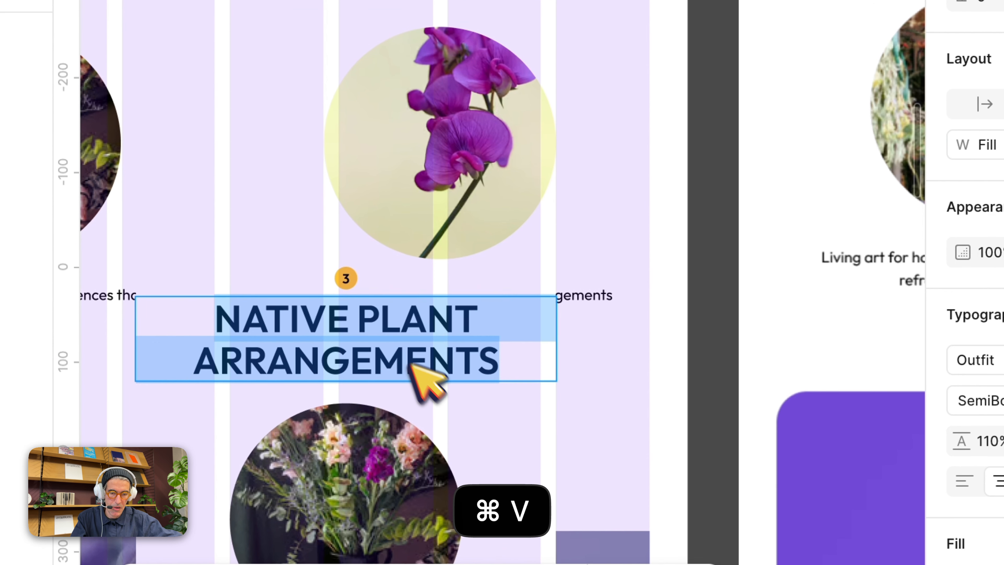
Replace the third Card's description with the original "Personal blooms, simple and refined" text, and delete that original description
scroll(577, 218, down, 5)
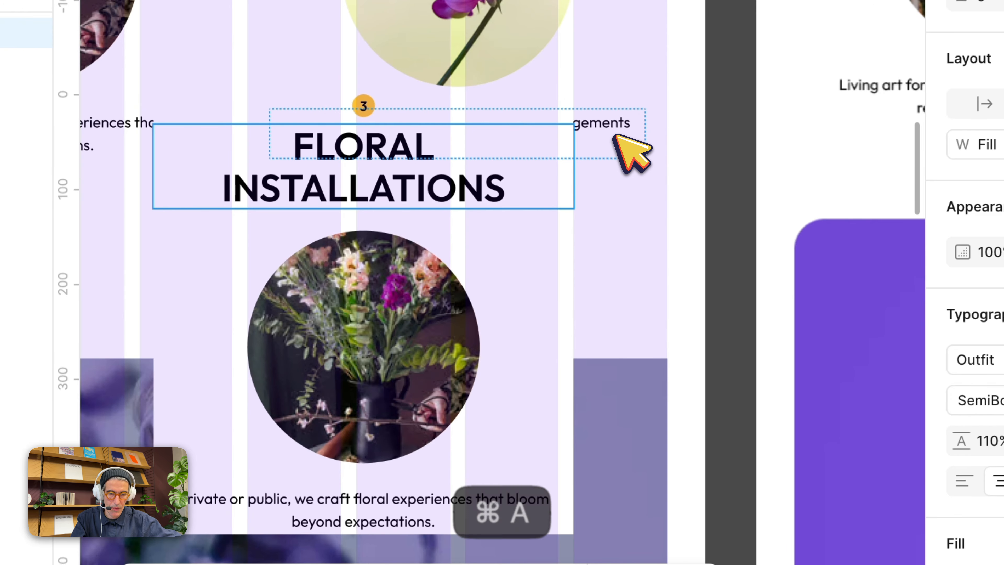
double_click(614, 135)
key(super+a)
key(super+c)
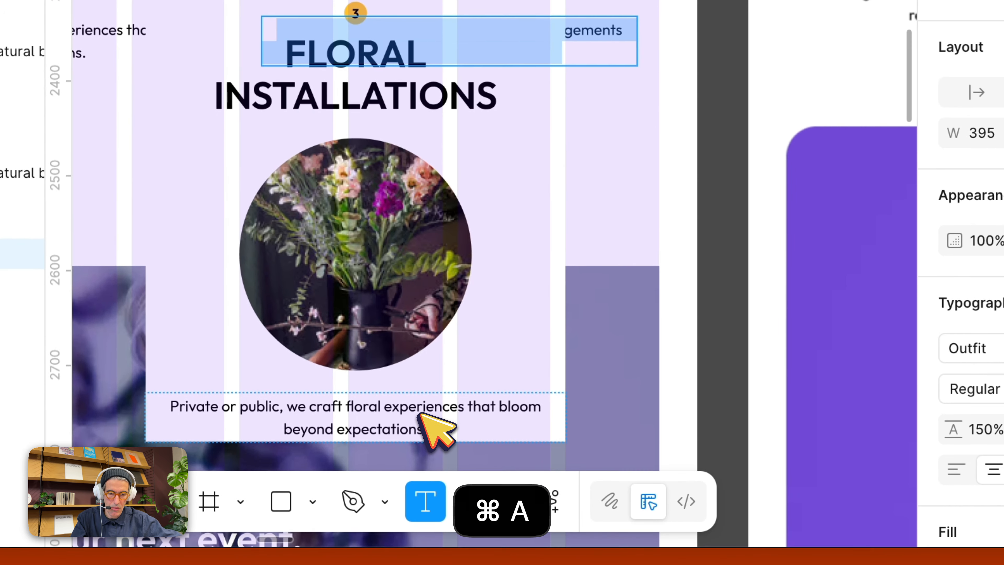
key(super+v)
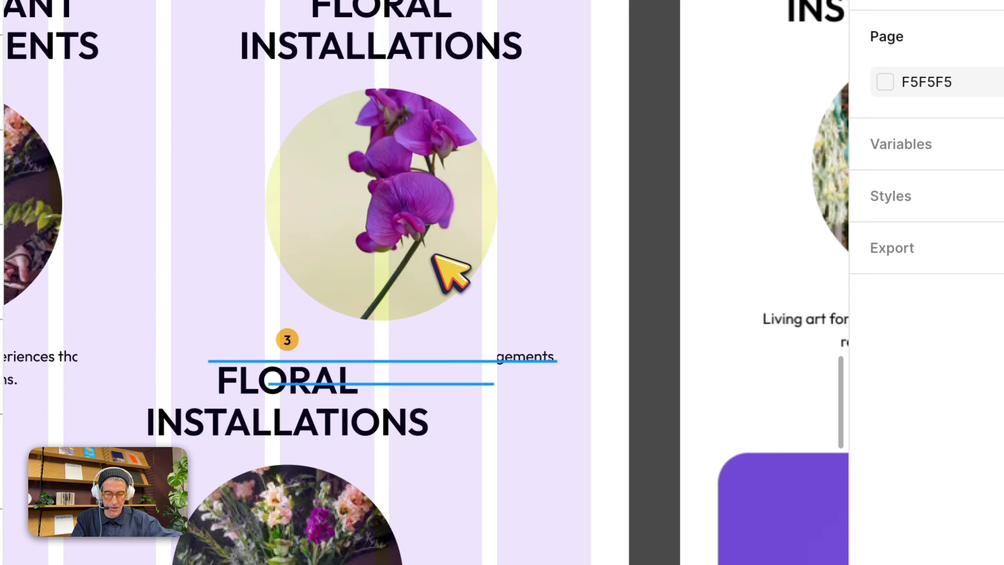
click(423, 356)
key(BackSpace)
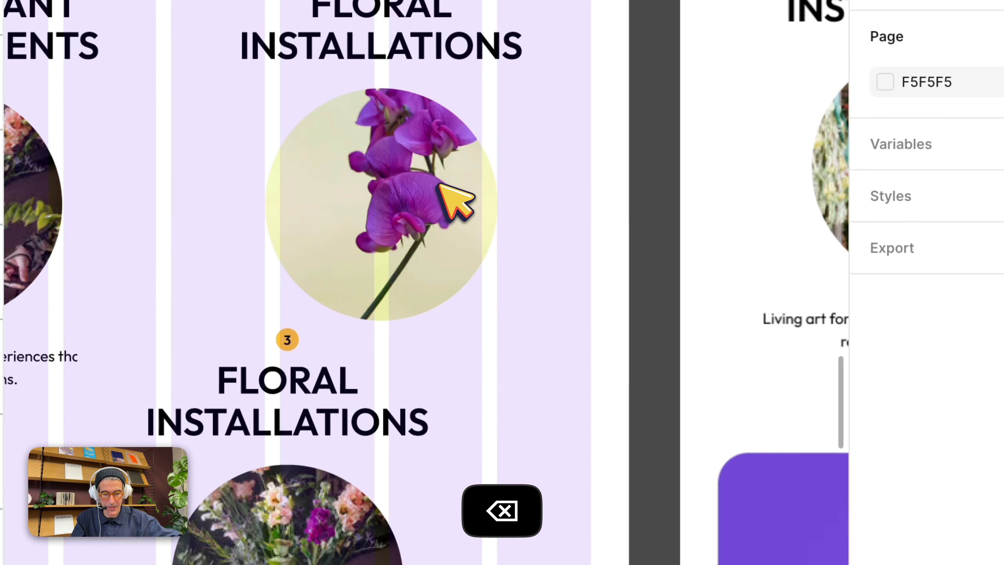
Copy the original orchid image's properties and apply them to the third Card's image
click(440, 186)
key(super+alt+c)
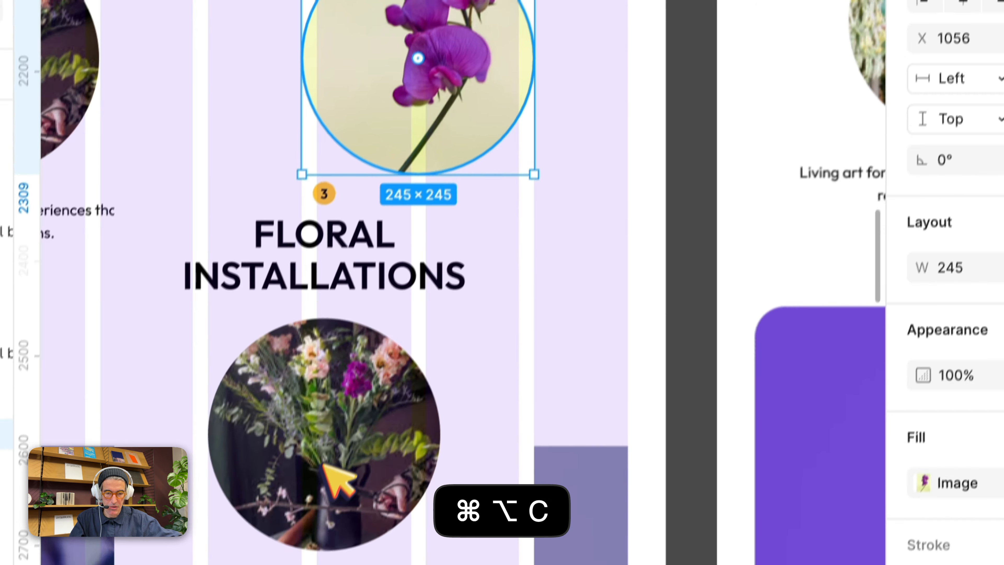
super+click(290, 556)
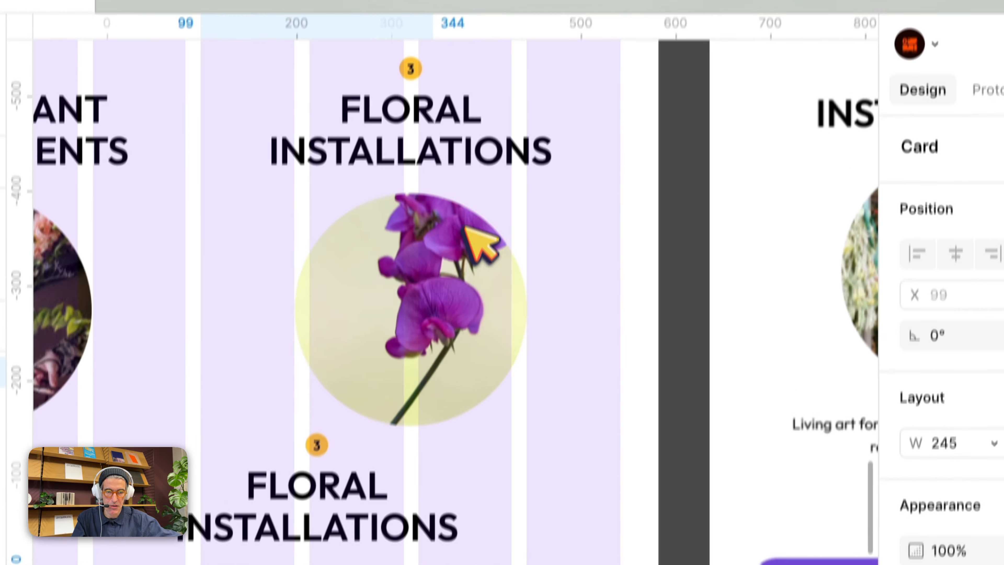
Delete the third column's original orchid image, heading and number
click(466, 16)
key(BackSpace)
shift+click(457, 164)
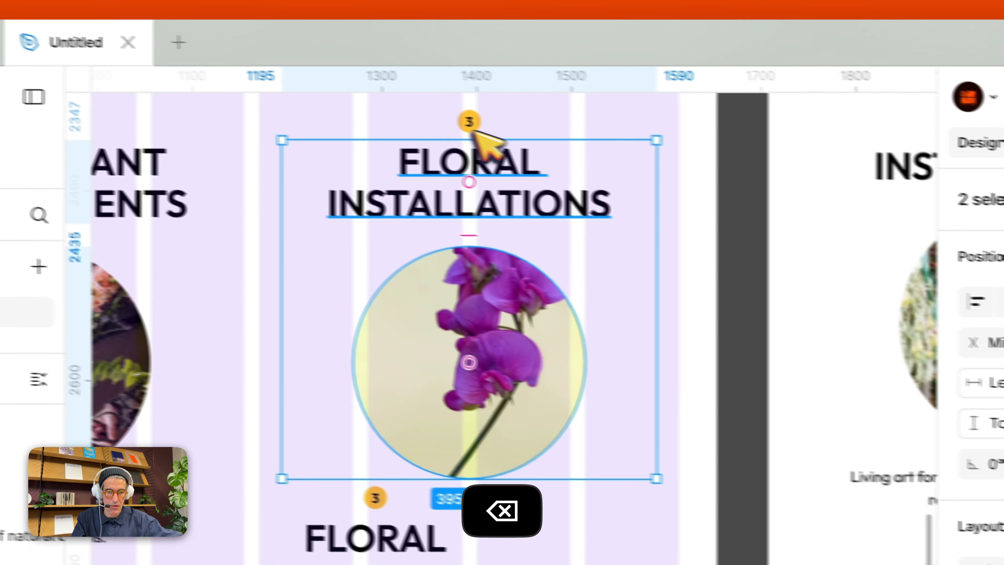
key(BackSpace)
click(414, 116)
key(BackSpace)
Align the top of the third Card with the NATIVE PLANT ARRANGEMENTS Card beside it
click(472, 362)
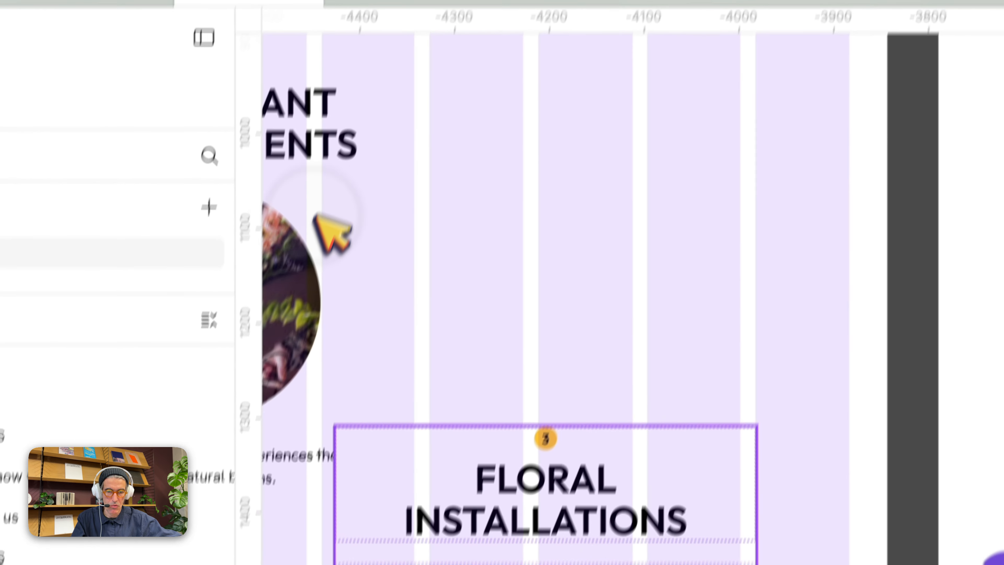
shift+click(331, 129)
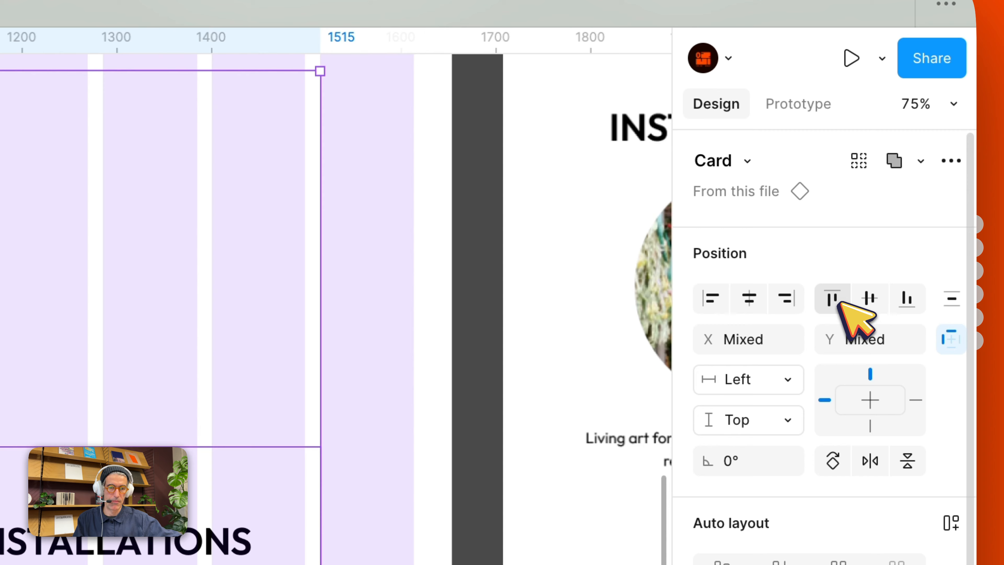
click(839, 303)
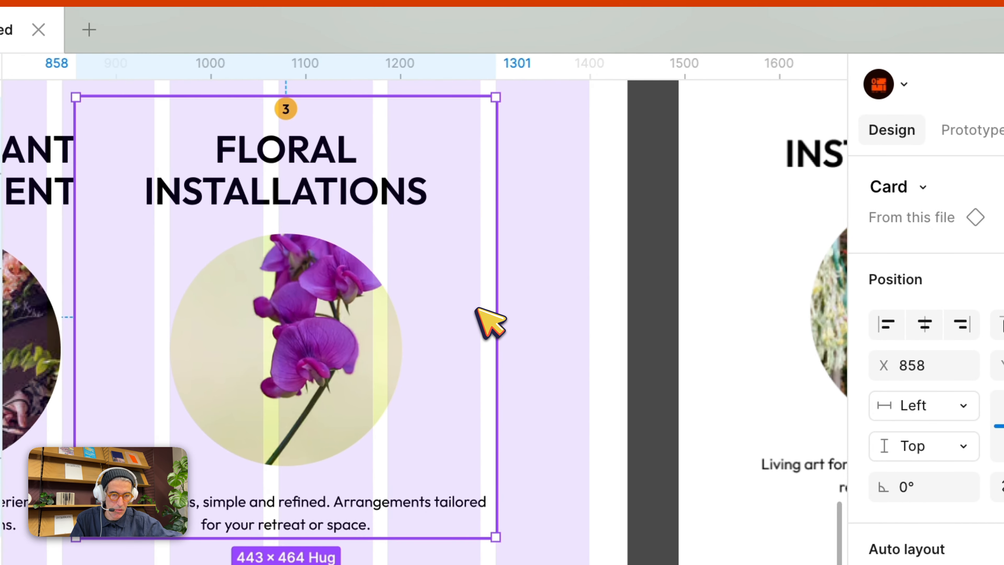
Move the third Card to the layout grid's right edge at X 957 and wrap the three Cards in an auto layout frame
drag(476, 309, 555, 308)
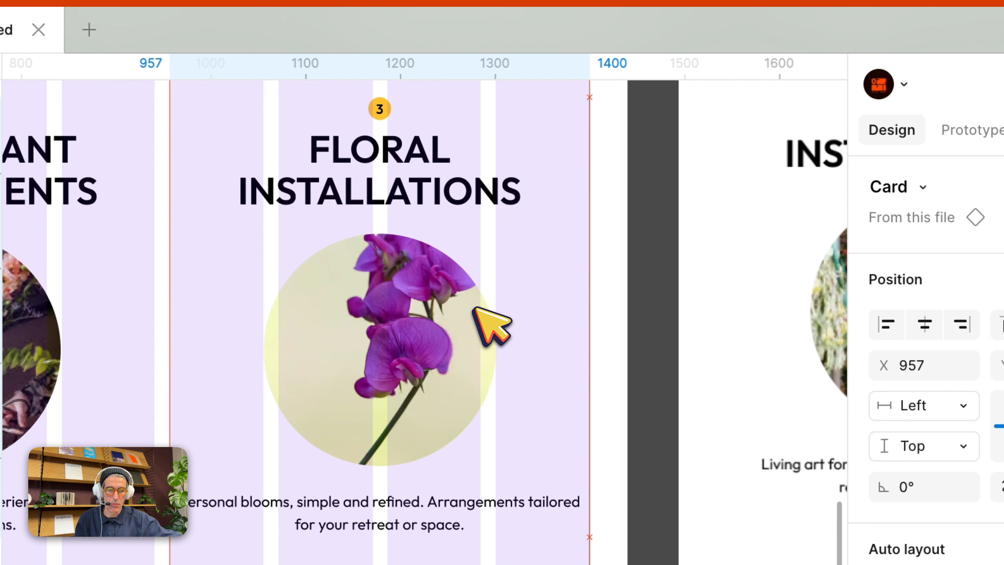
scroll(478, 310, down, 8)
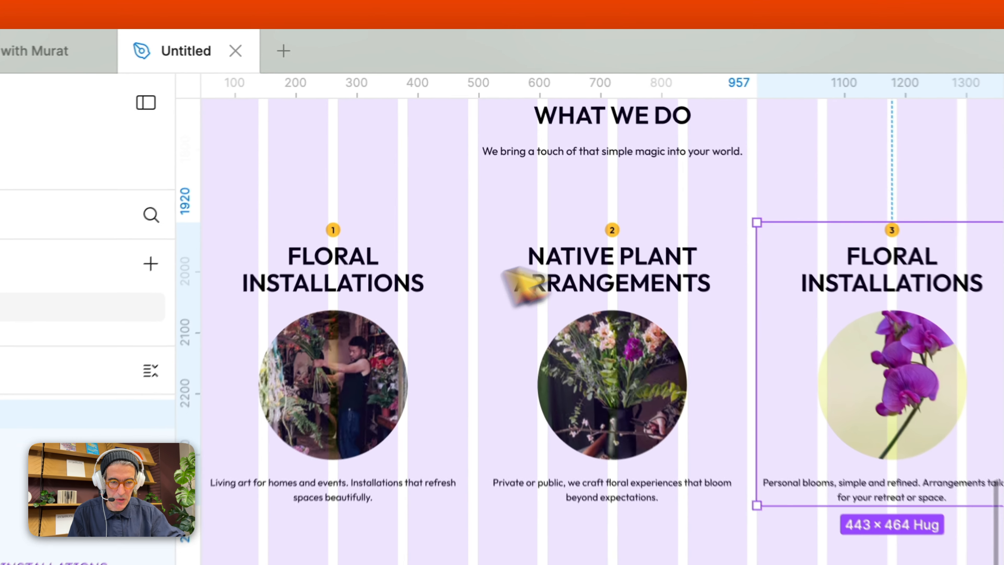
shift+click(513, 168)
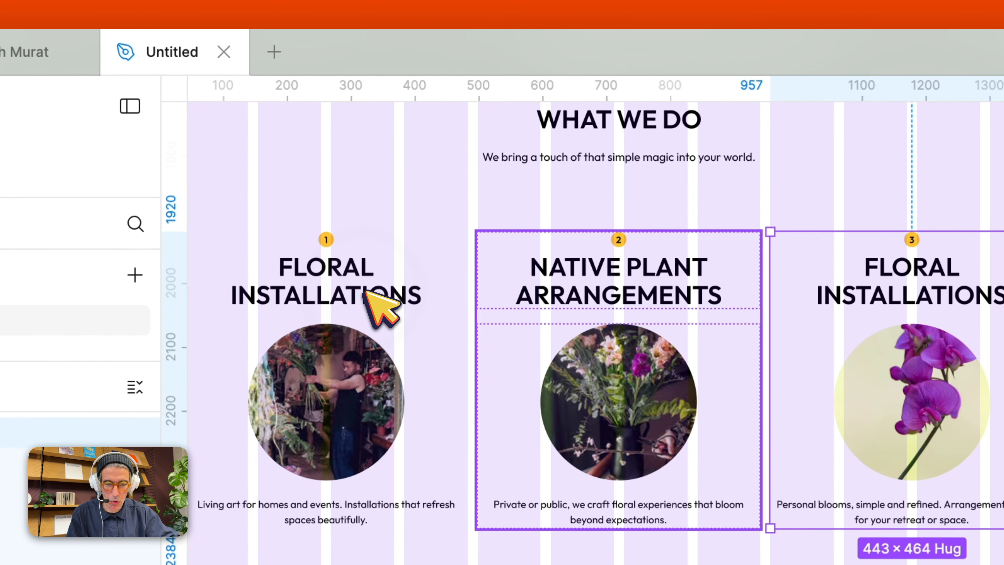
scroll(363, 292, left, 5)
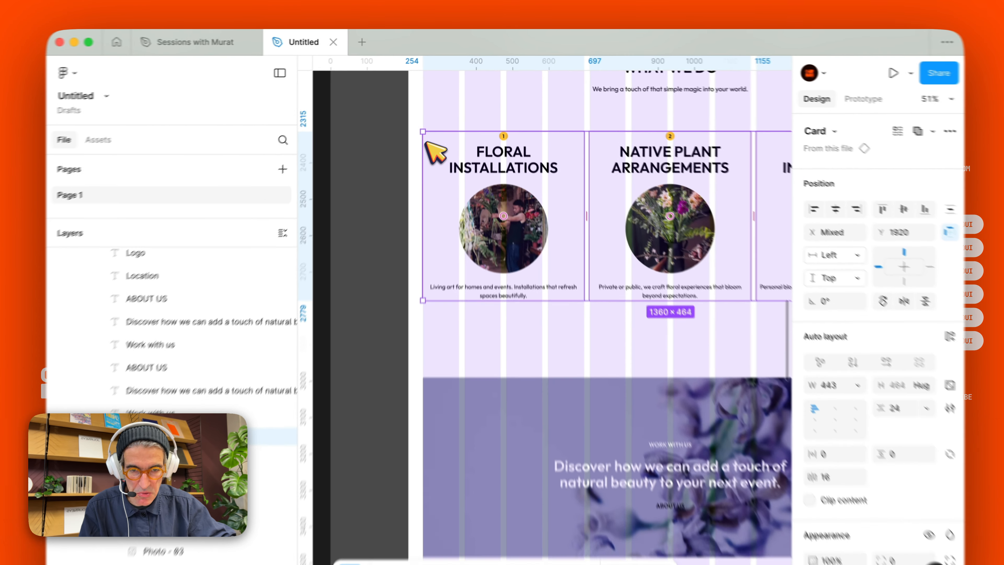
scroll(385, 230, up, 10)
scroll(440, 139, down, 2)
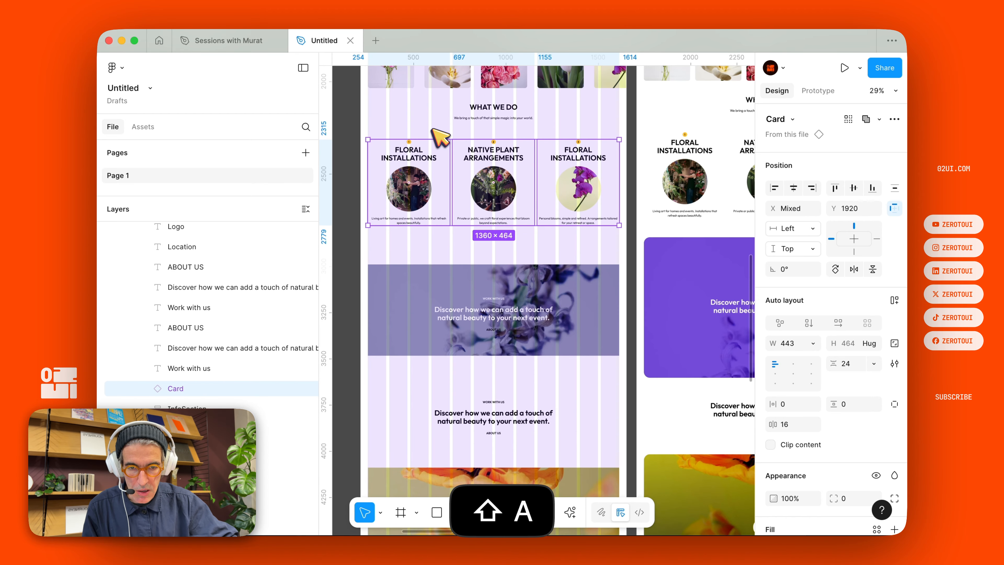
key(shift+a)
scroll(193, 258, up, 5)
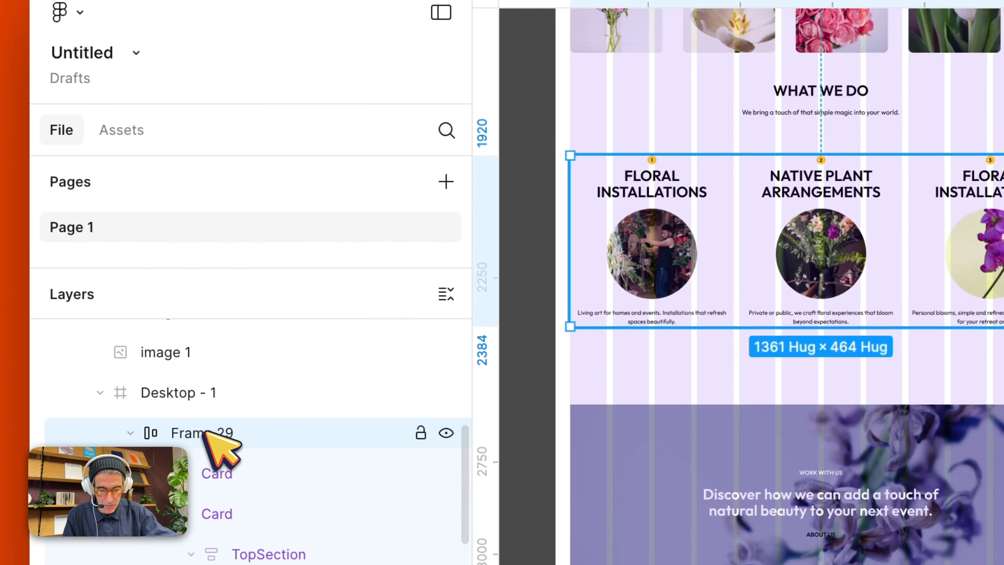
Rename the auto layout frame holding the three Cards as FeatureSection, using the name copied from the reference design's layers
double_click(205, 432)
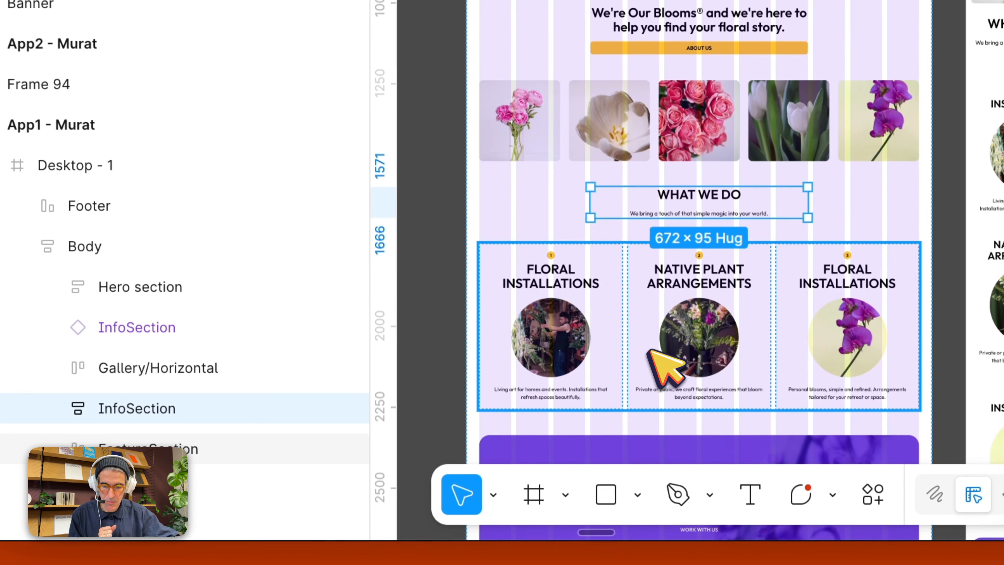
click(179, 496)
key(super+c)
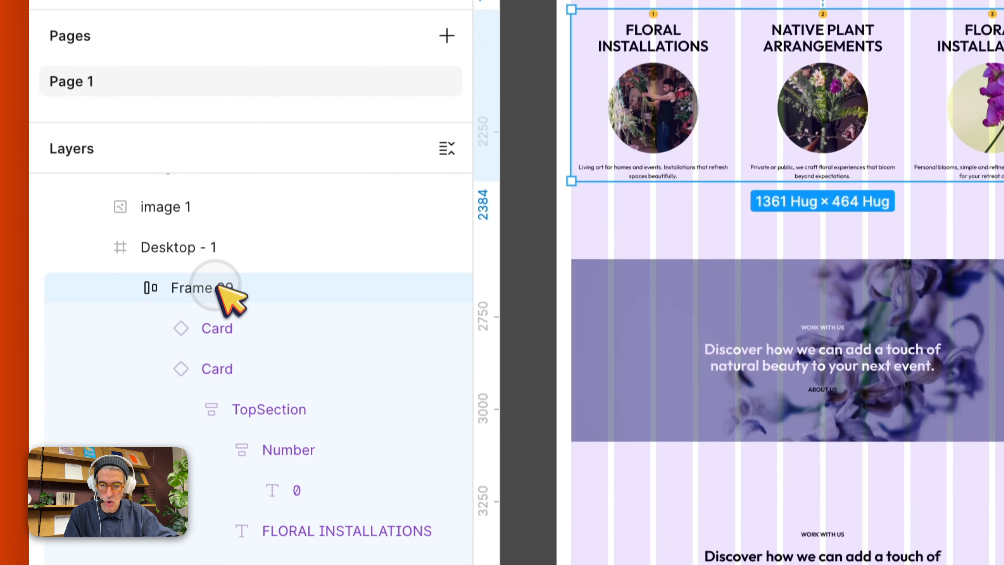
key(super+v)
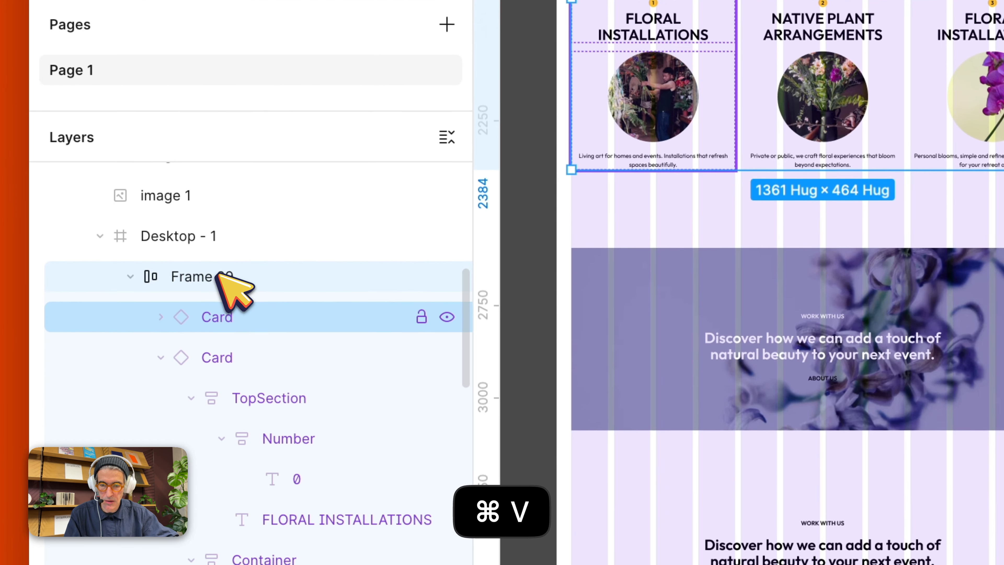
double_click(218, 287)
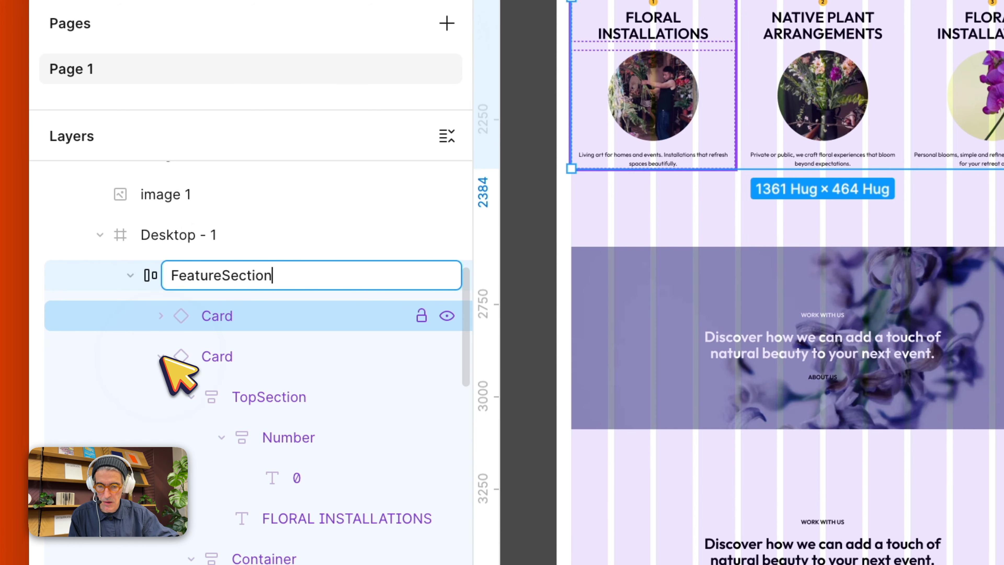
key(Return)
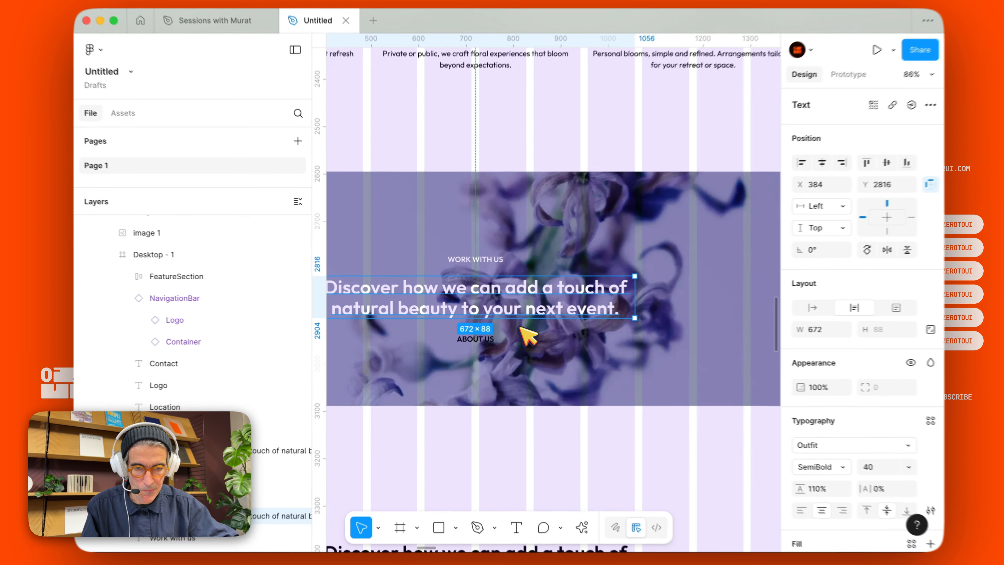
Place an InfoSection instance on the dark area below the Library's Card and change its label and heading text fill to white
scroll(514, 325, left, 6)
scroll(514, 324, up, 2)
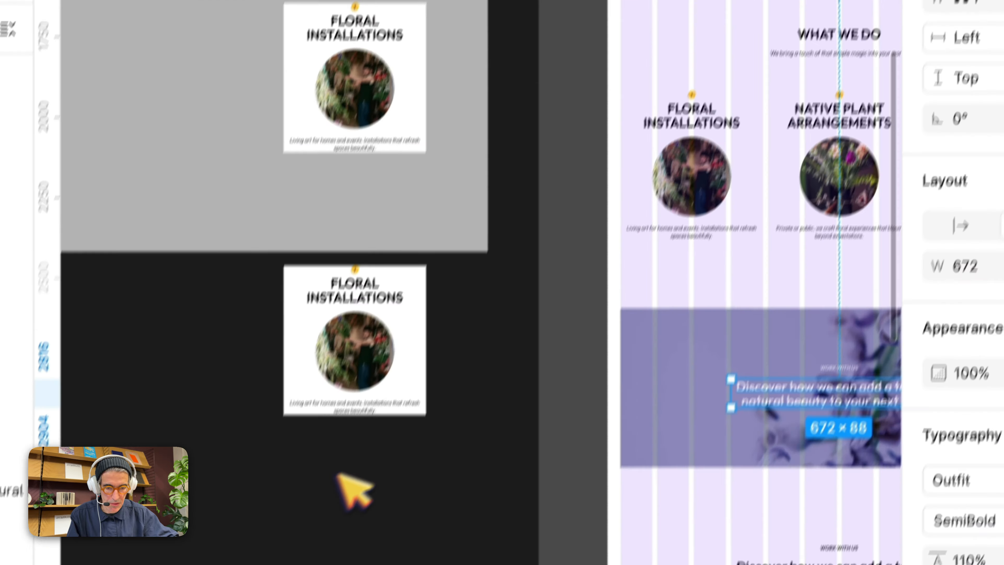
drag(337, 474, 389, 420)
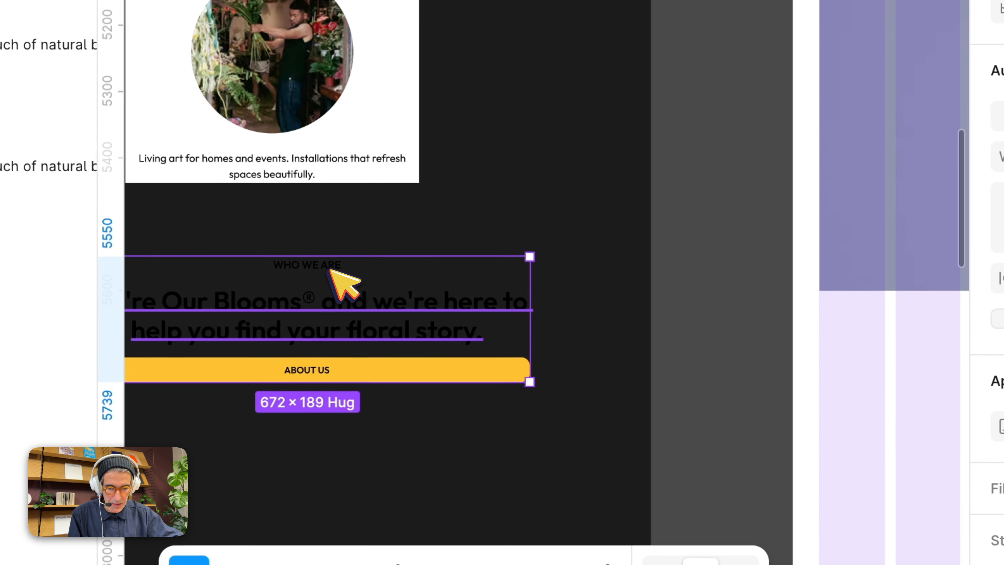
shift+click(351, 267)
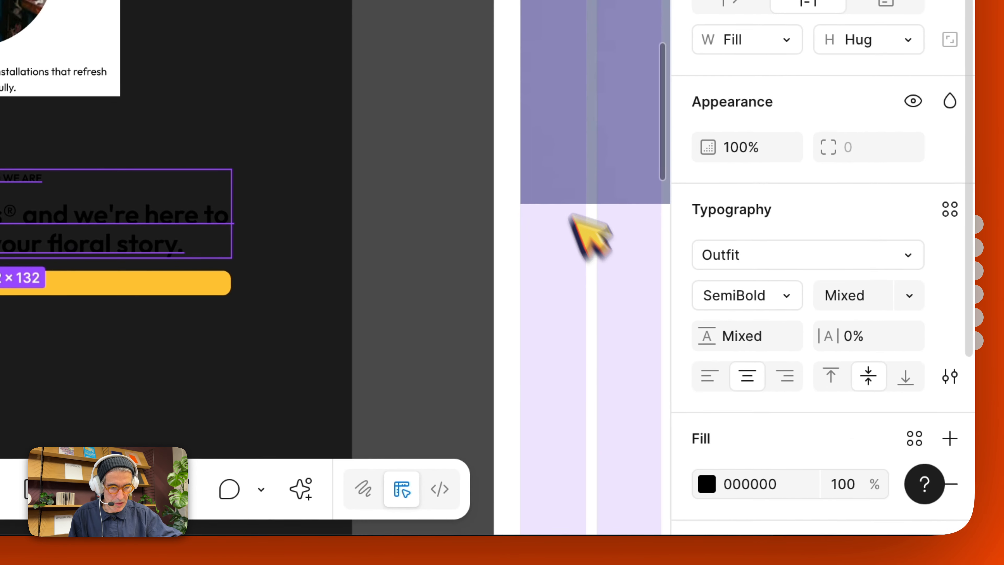
click(707, 484)
drag(493, 188, 452, 186)
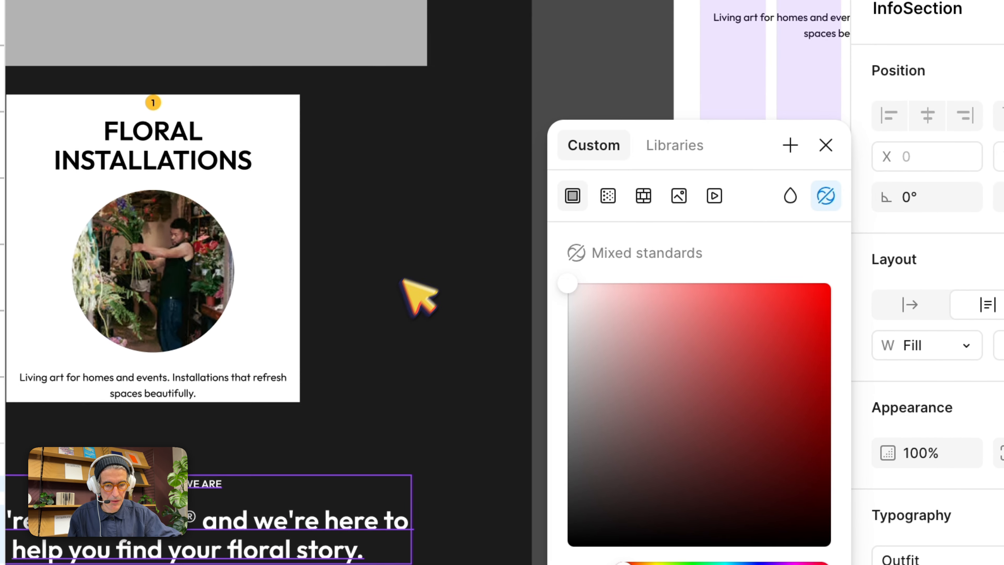
click(398, 294)
scroll(396, 296, down, 5)
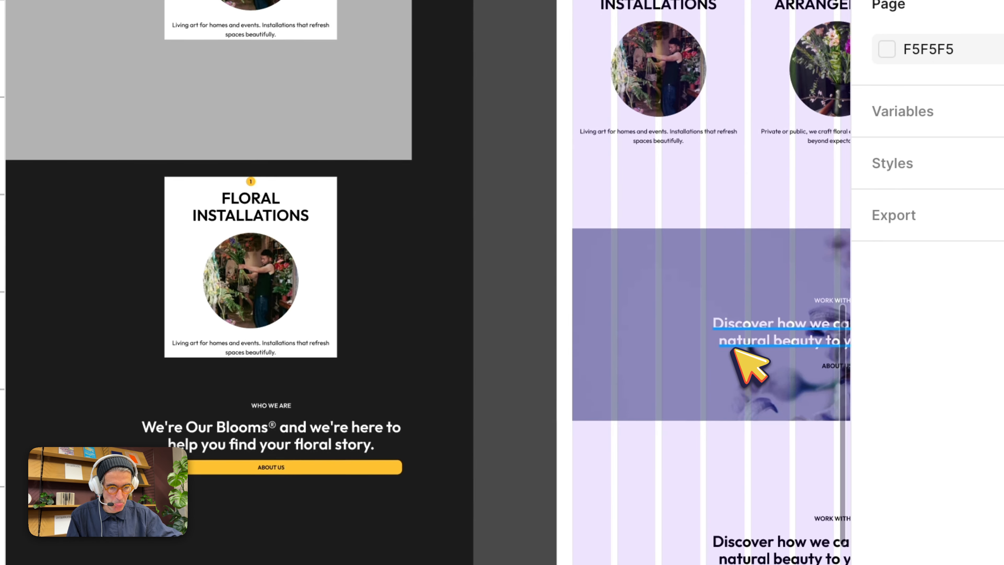
Replace the white InfoSection's heading with "Discover how we can add a touch of natural beauty to your next event."
scroll(733, 350, right, 3)
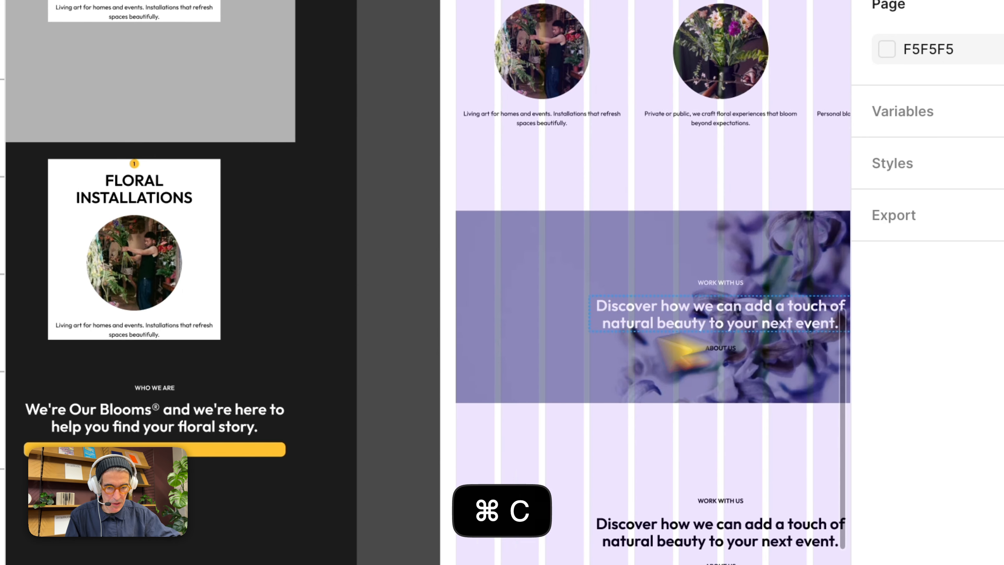
click(660, 333)
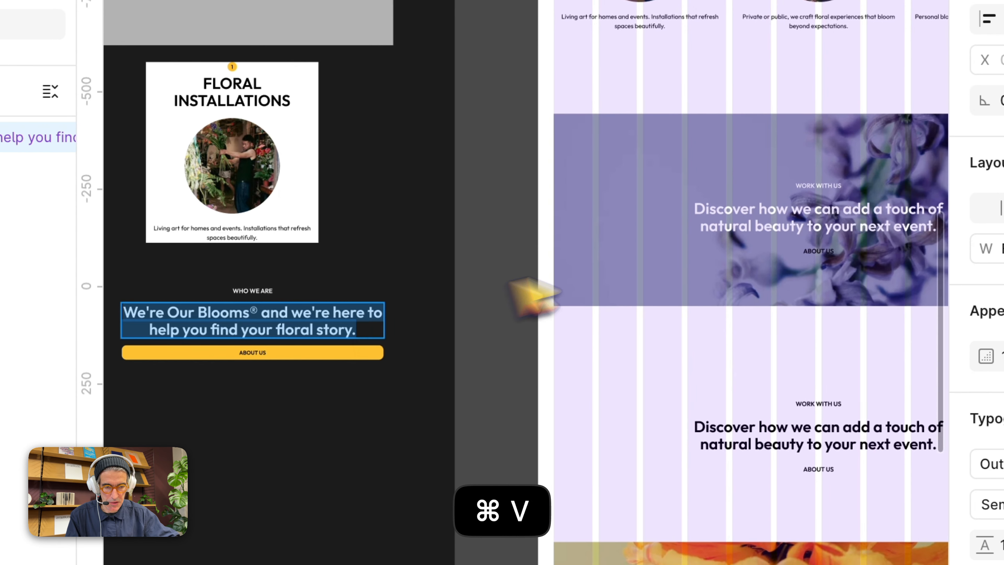
text(Discover how we can add a touch of natural beauty to your next event.)
key(super+a)
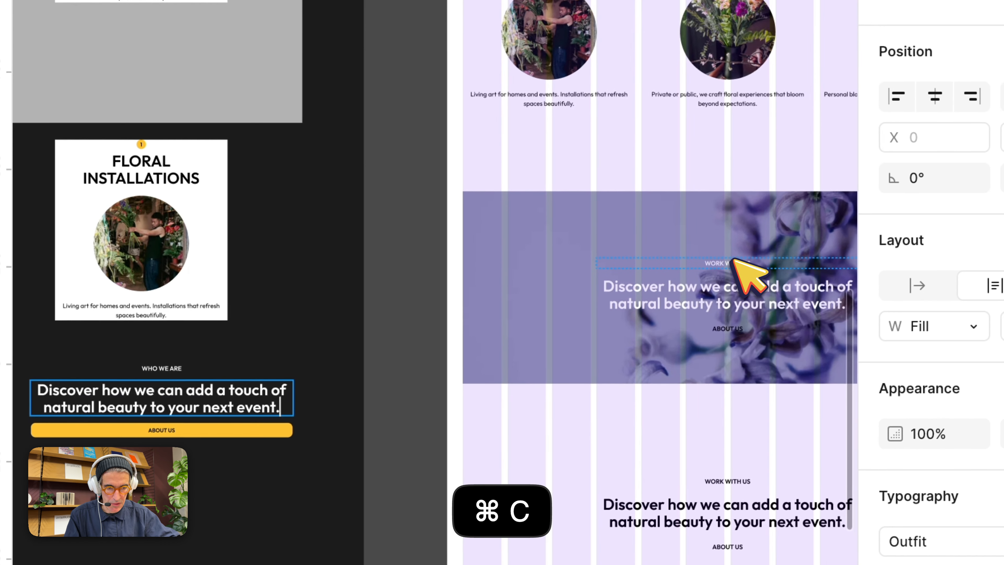
Replace the white InfoSection's WHO WE ARE label with the "WORK WITH US" text copied from the purple flower banner
click(734, 261)
key(super+c)
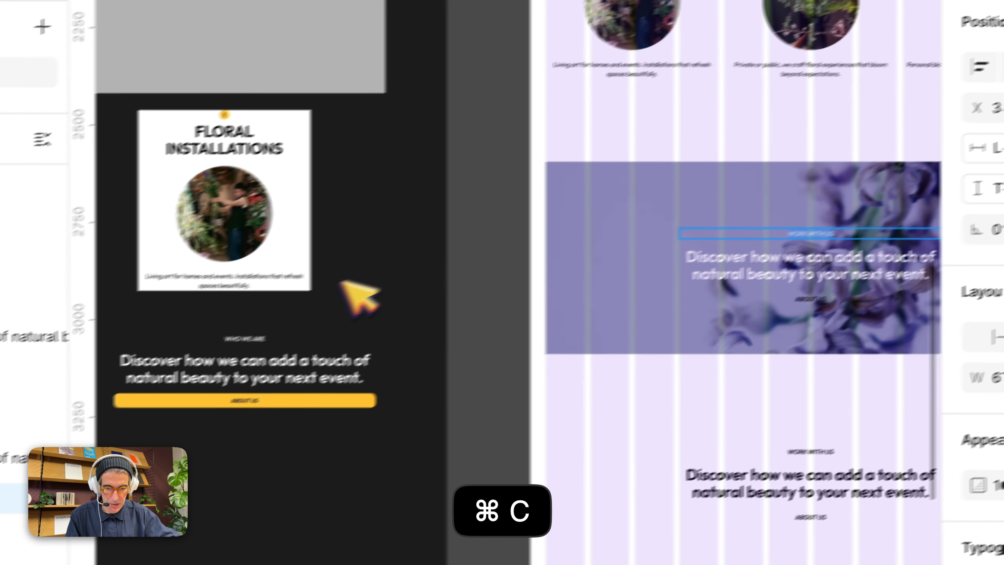
click(162, 369)
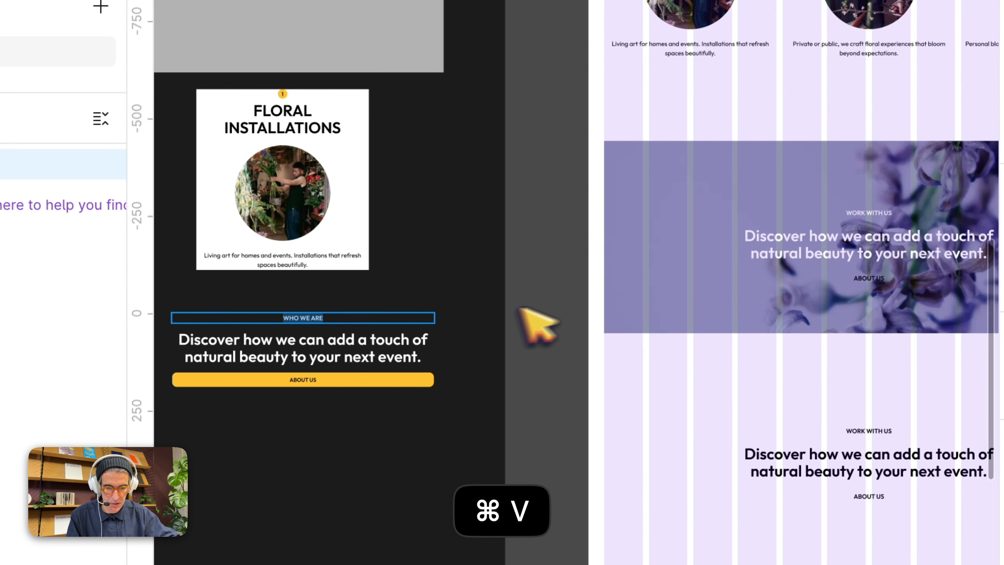
key(super+v)
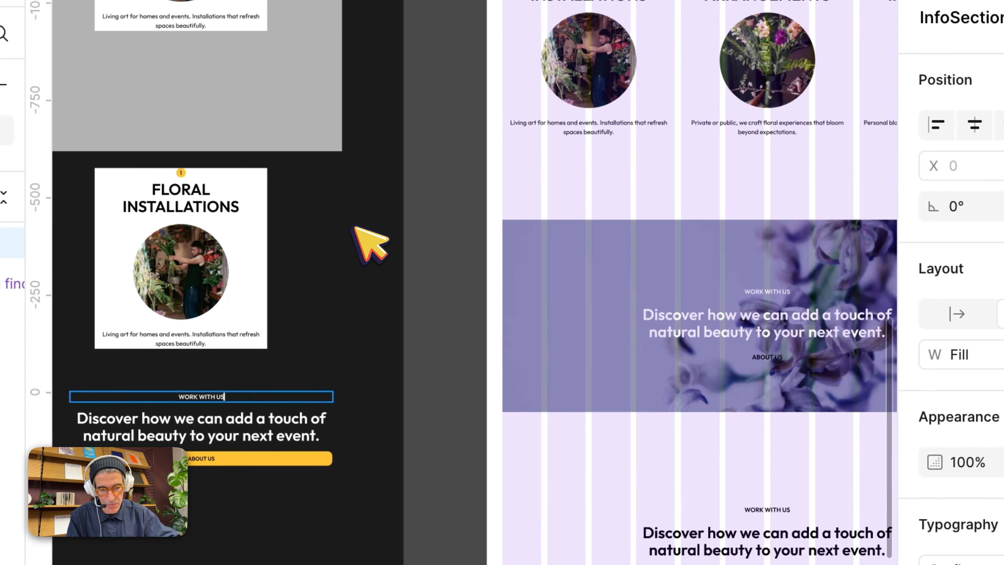
click(358, 227)
Delete the original label, heading and ABOUT US text from the purple flower banner
double_click(771, 357)
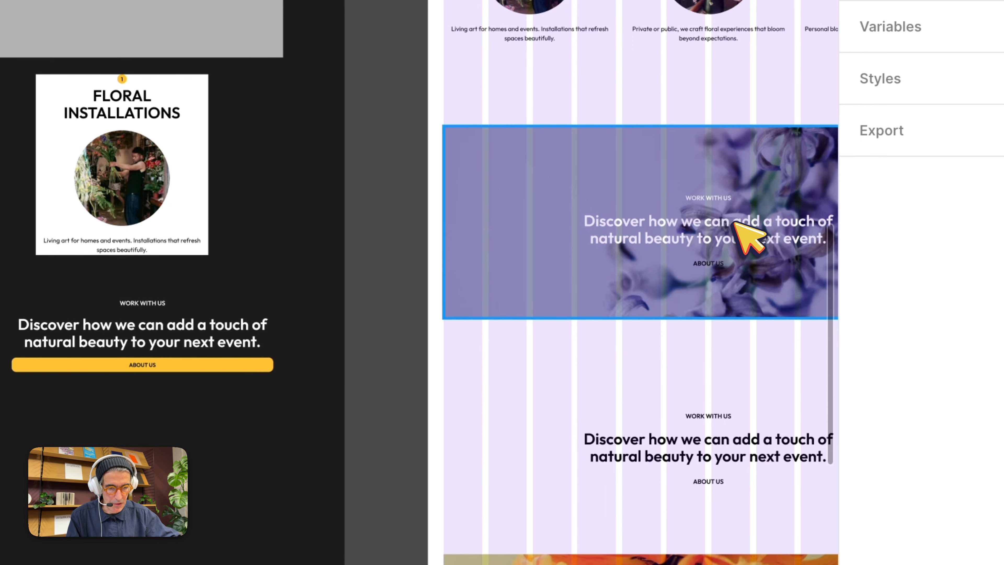
shift+click(737, 215)
shift+click(718, 196)
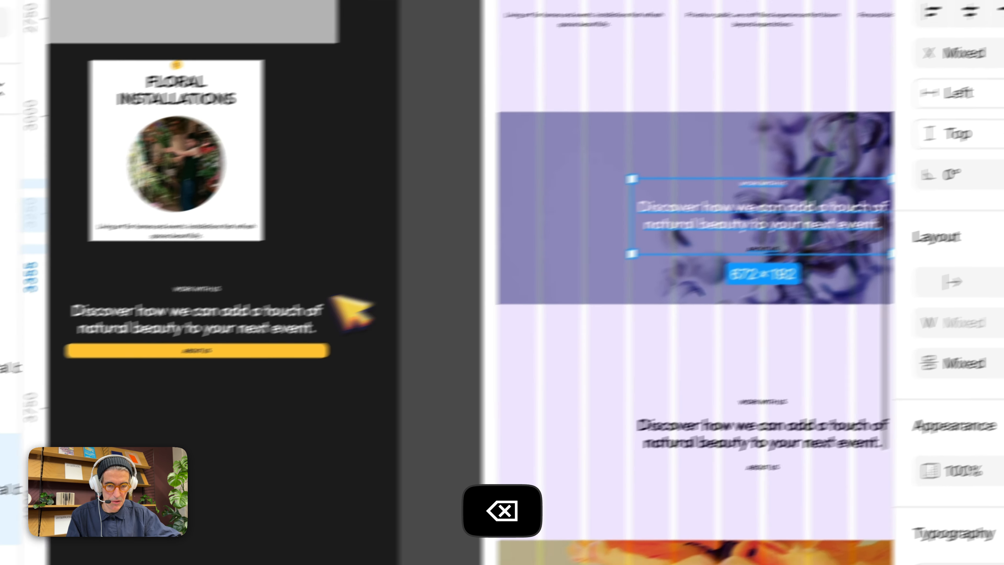
key(BackSpace)
Move the white InfoSection onto the purple flower image in Desktop - 1, at about X 344, Y 2761
click(160, 329)
drag(687, 290, 677, 276)
scroll(619, 254, right, 5)
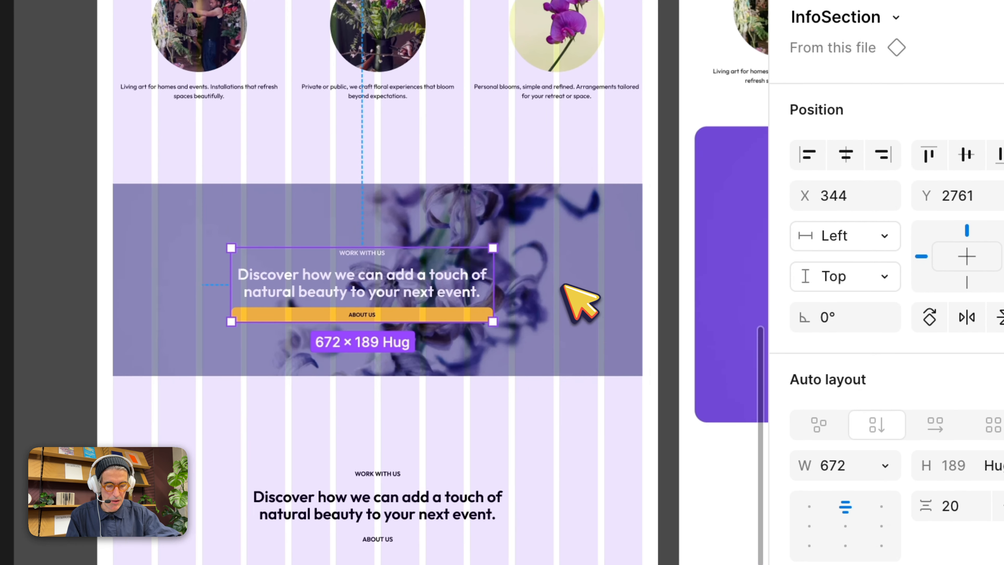
Hide the layout guides and wrap the white InfoSection together with the purple flower image in an auto layout frame
scroll(579, 303, right, 2)
key(shift+g)
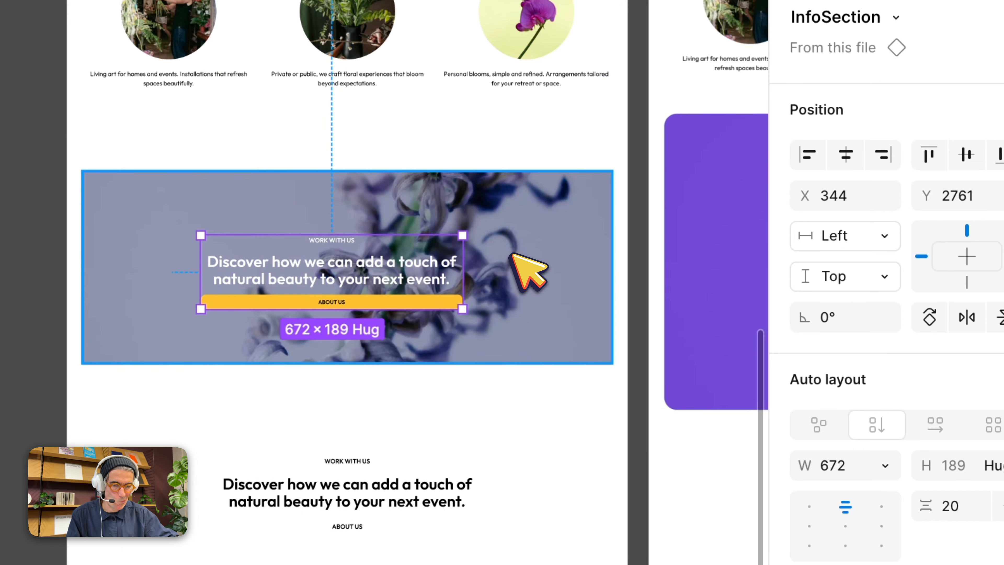
shift+click(511, 255)
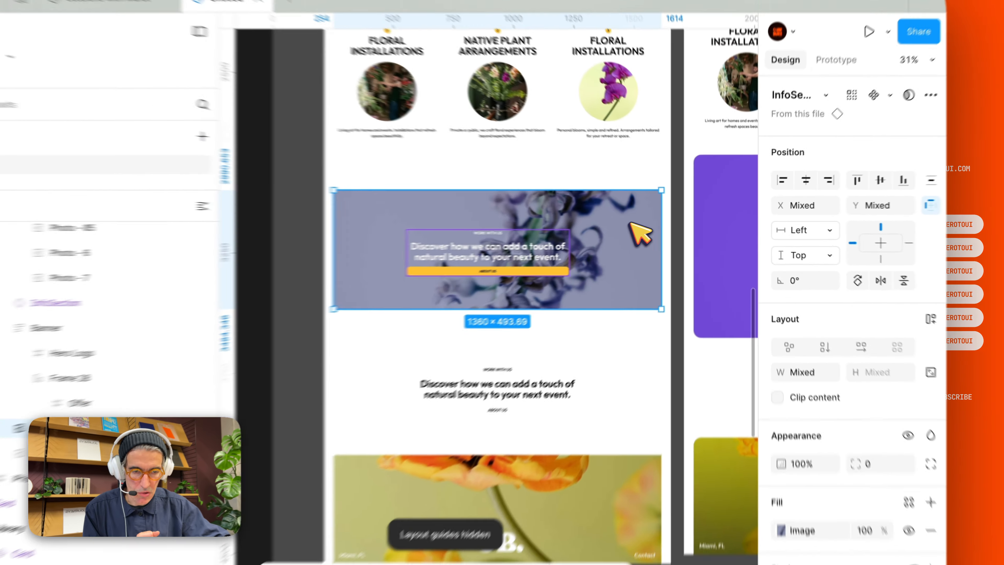
scroll(553, 230, right, 6)
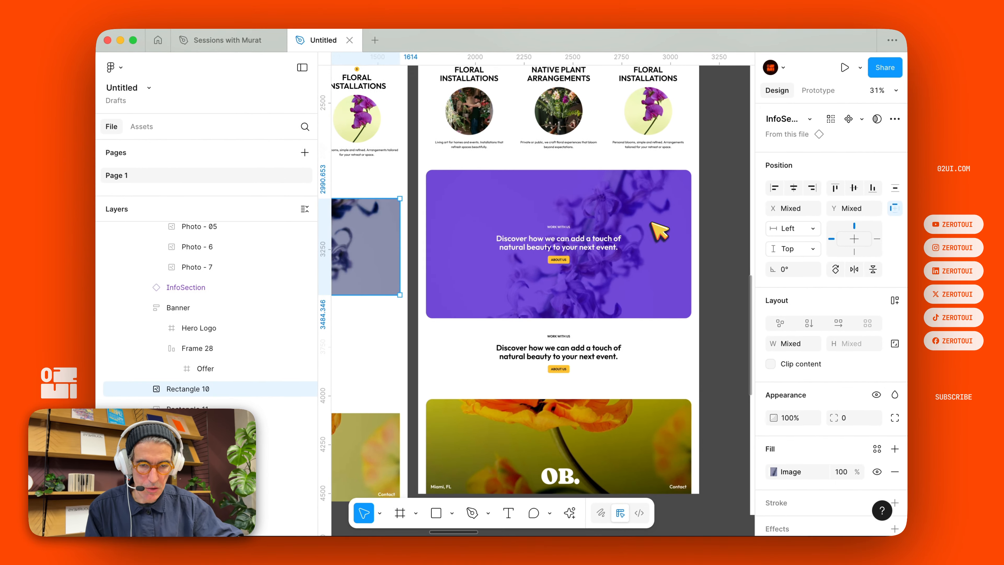
scroll(553, 230, left, 2)
scroll(553, 230, down, 1)
scroll(536, 272, left, 2)
scroll(536, 271, down, 1)
scroll(659, 232, left, 4)
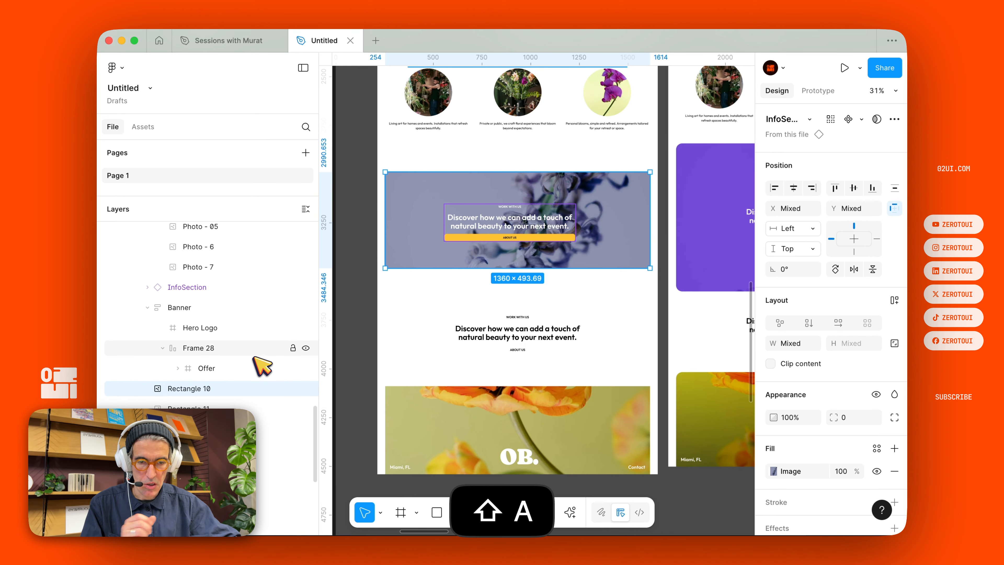
key(shift+a)
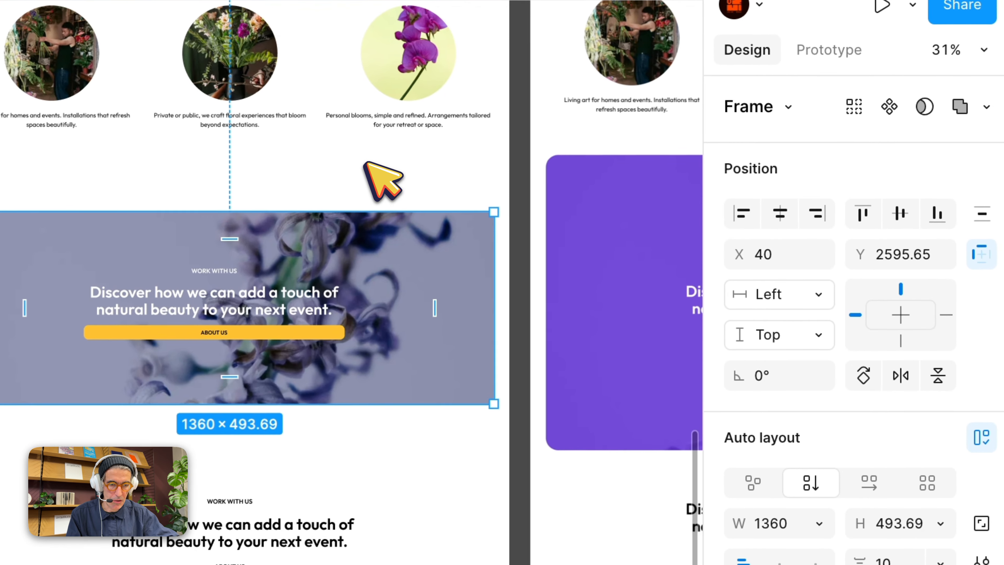
Extend the banner frame's top edge upward to a height of 622, with 0 padding and its content aligned to the center
drag(588, 172, 585, 146)
drag(363, 162, 363, 157)
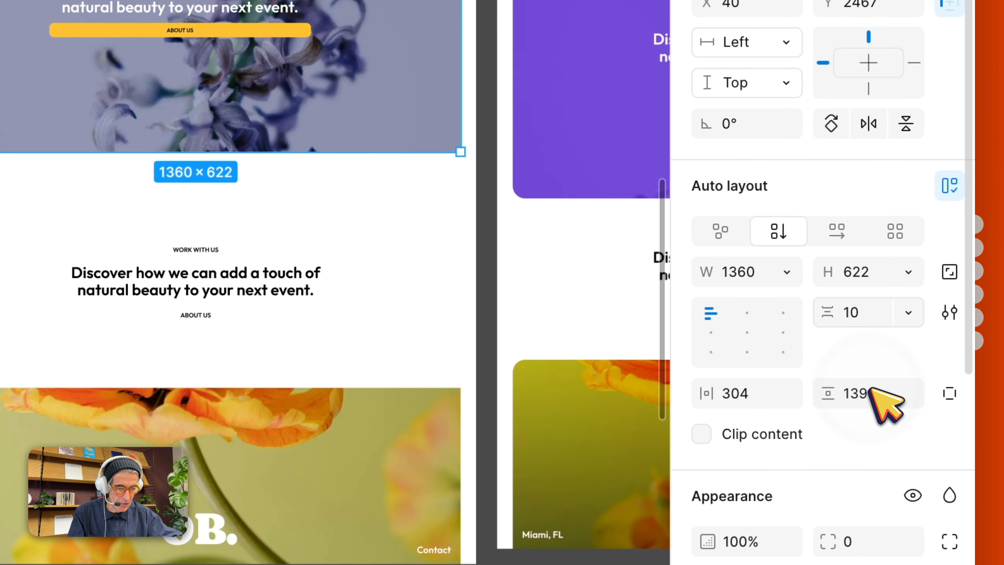
click(761, 394)
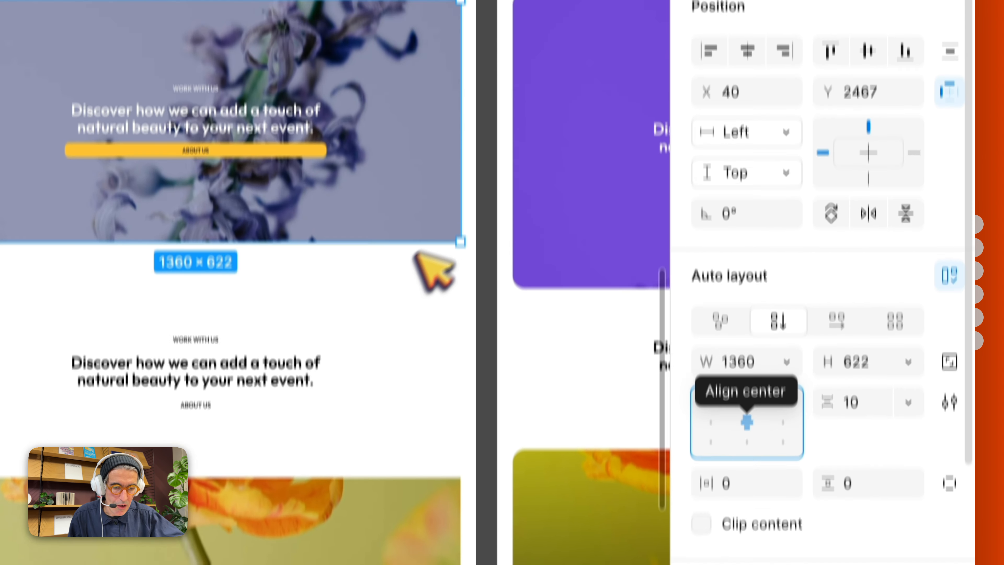
key(Up)
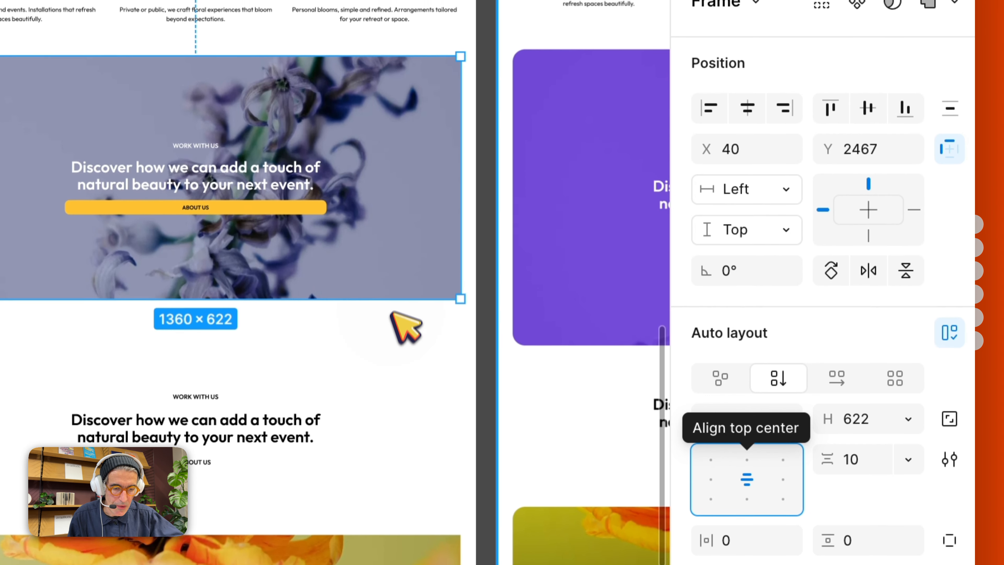
key(Escape)
Set the purple flower banner frame's height to 740
key(shift+super+Down)
drag(397, 353, 396, 353)
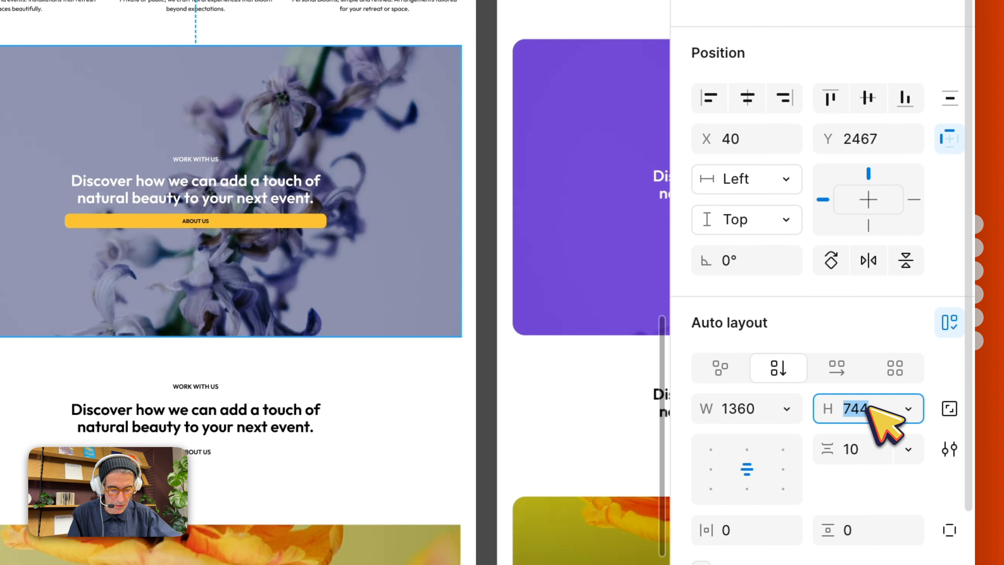
text(740)
key(Return)
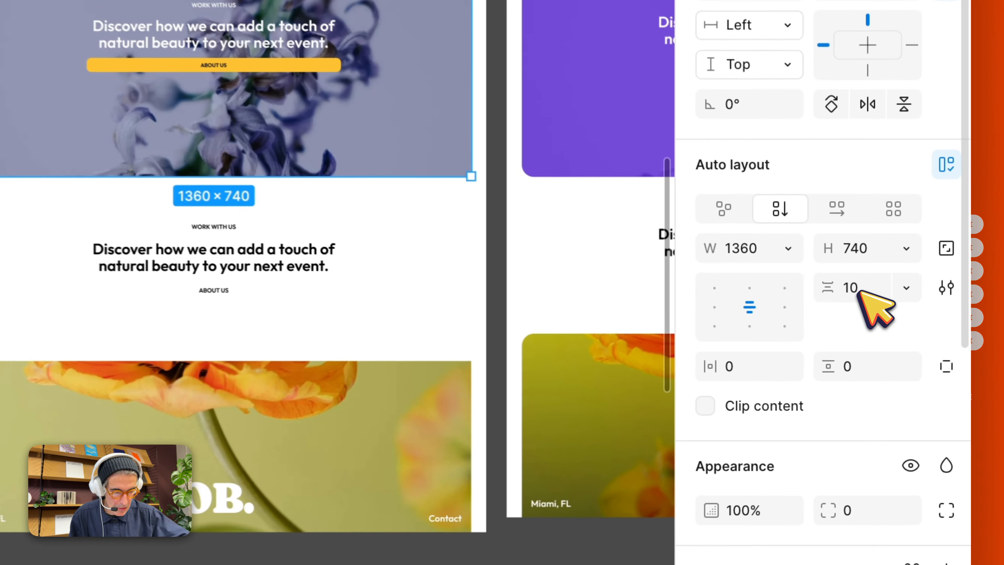
Set the purple flower banner frame's item spacing to 0 and its corner radius to 40
click(849, 354)
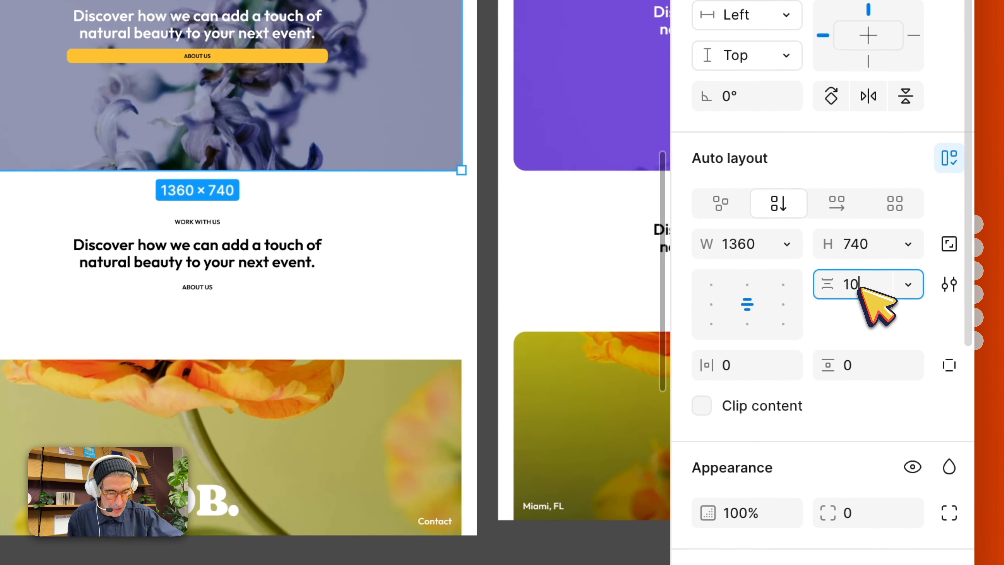
key(Return)
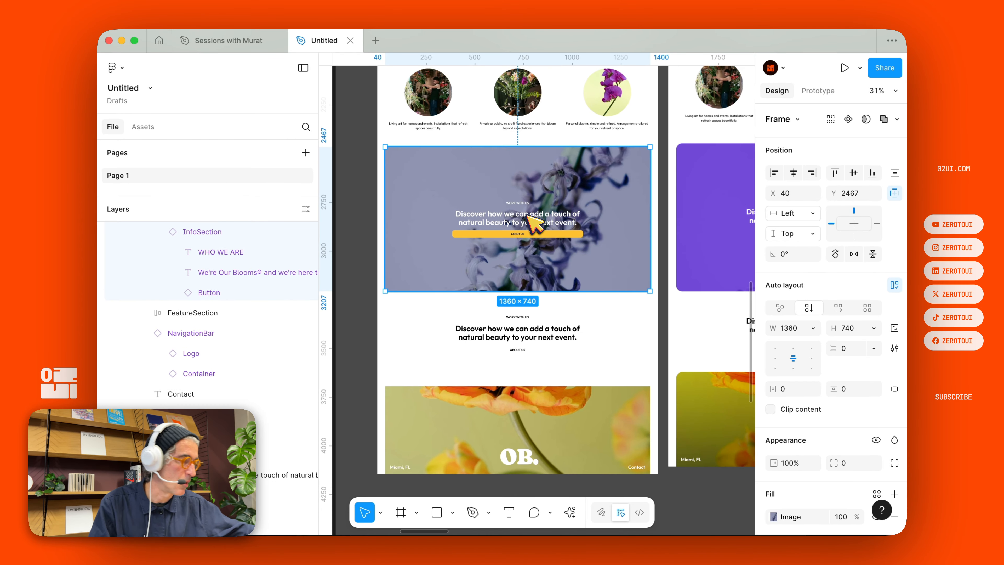
click(858, 464)
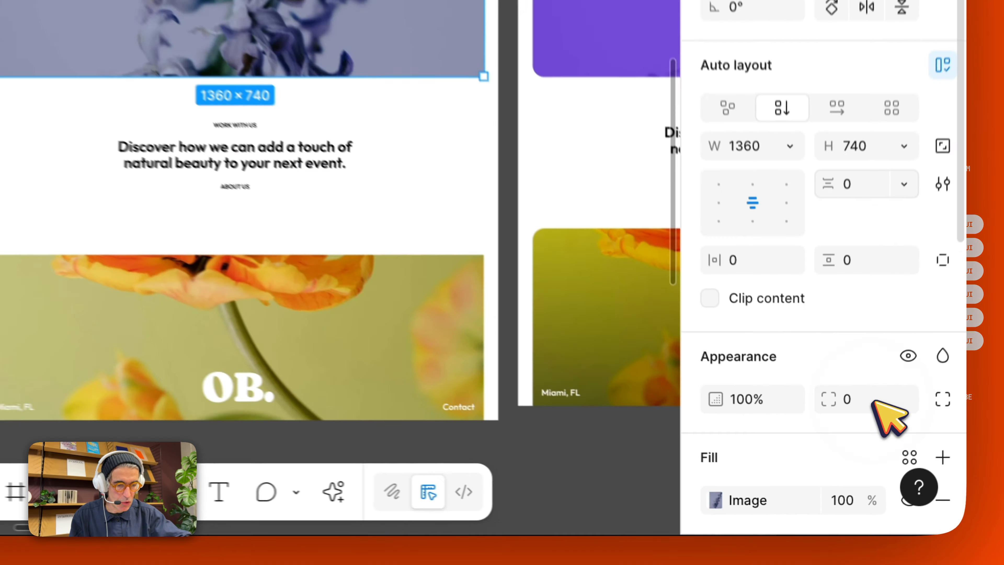
text(40)
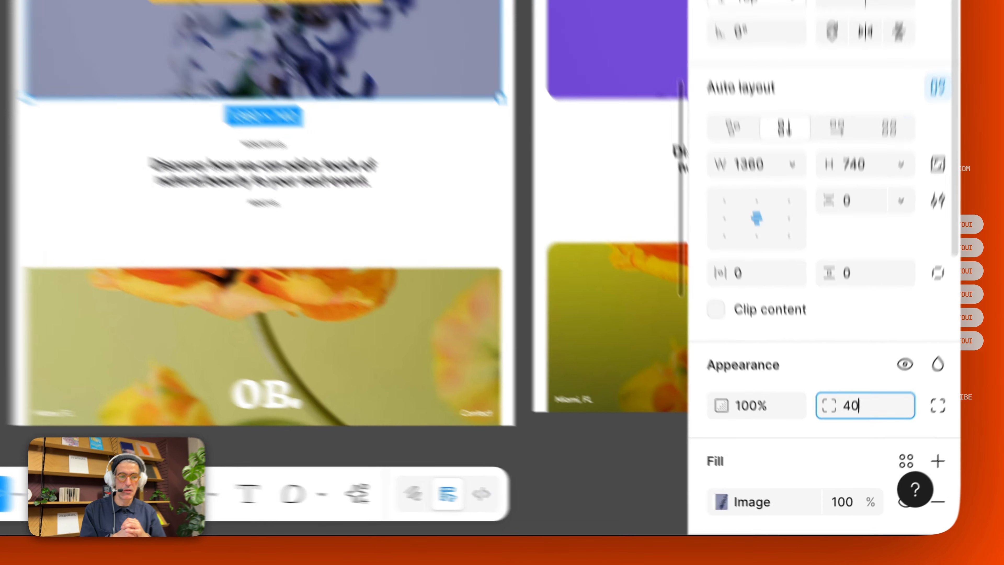
key(Return)
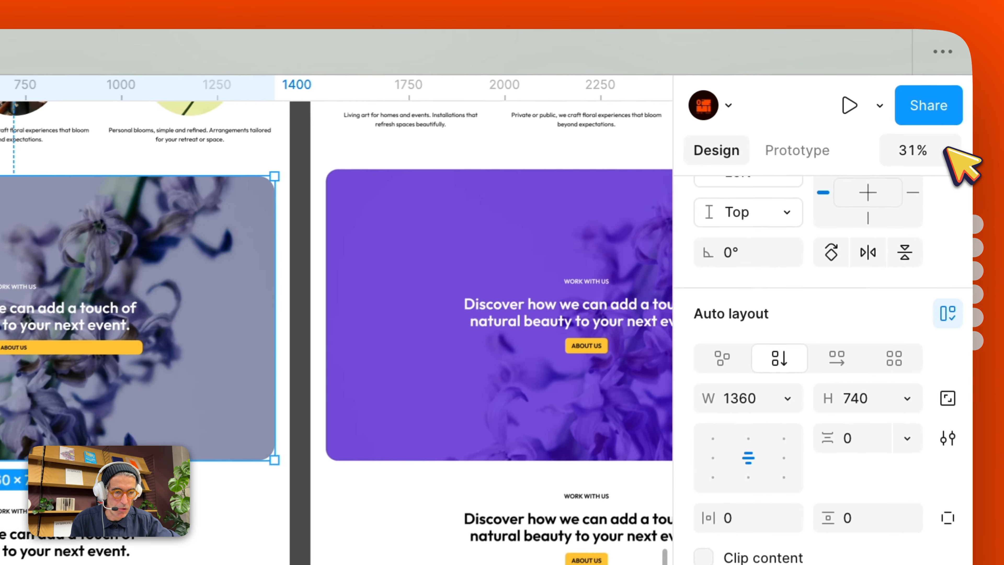
Add a purple 9747FF fill at 80% opacity over the banner's flower image
click(874, 90)
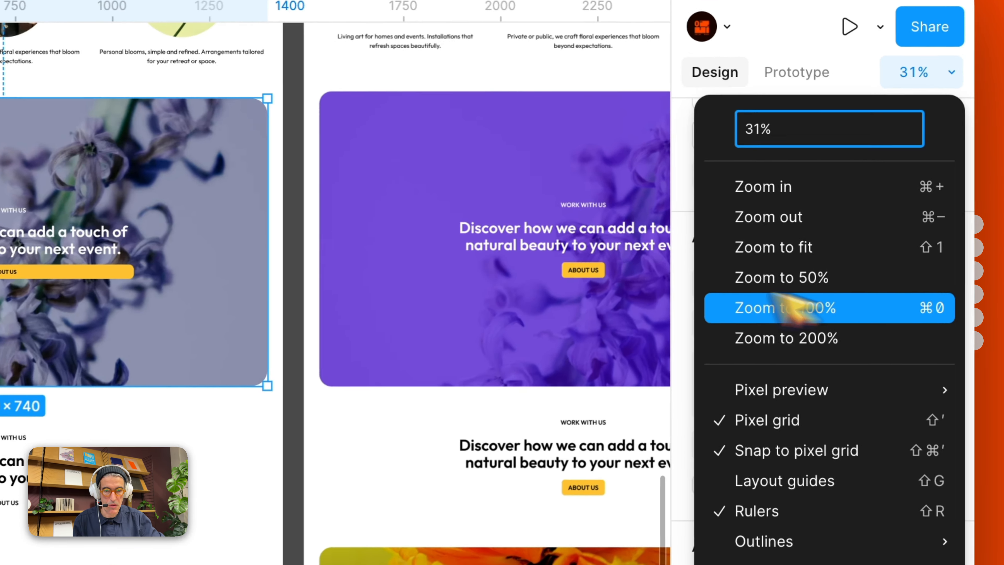
click(809, 209)
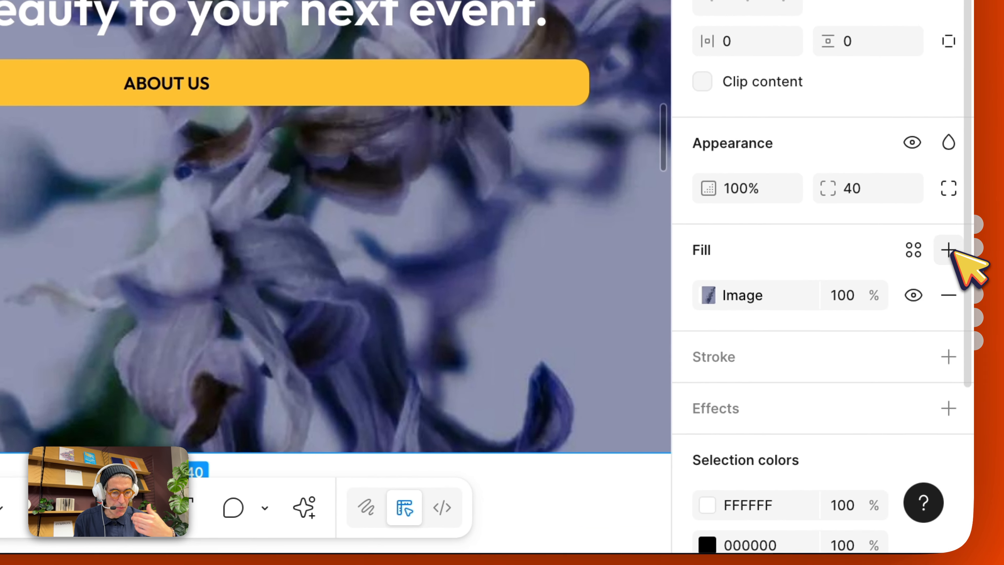
click(894, 382)
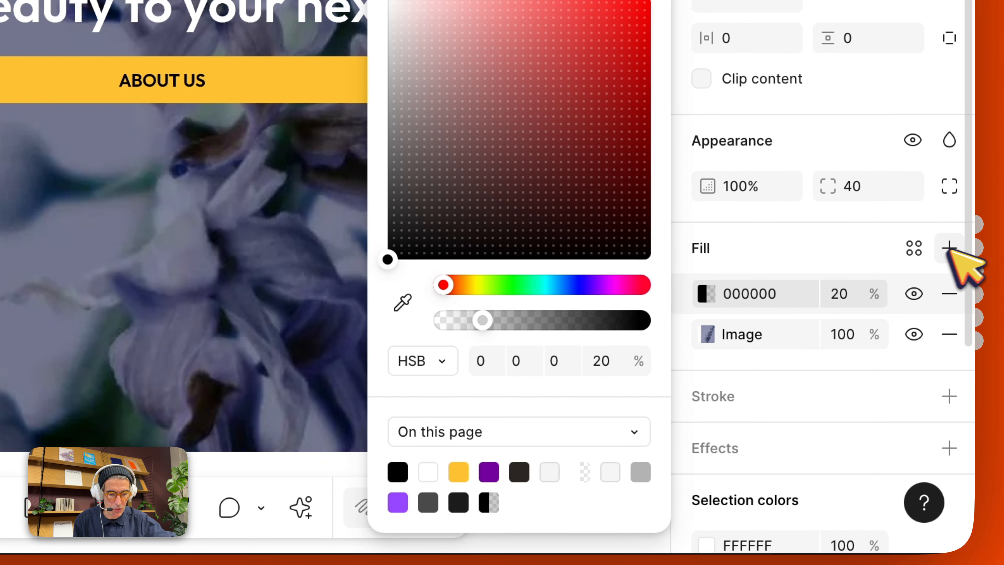
click(400, 488)
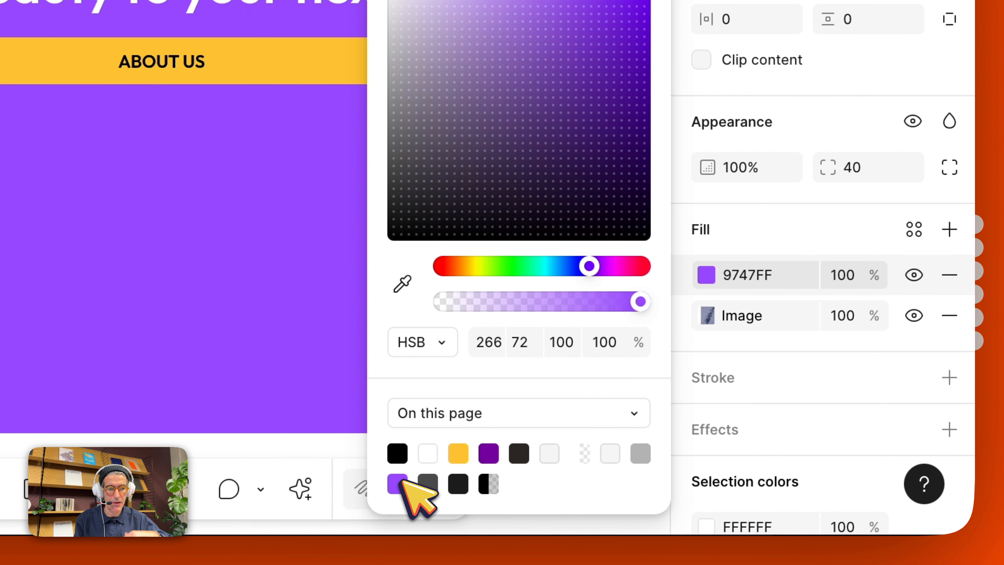
click(856, 274)
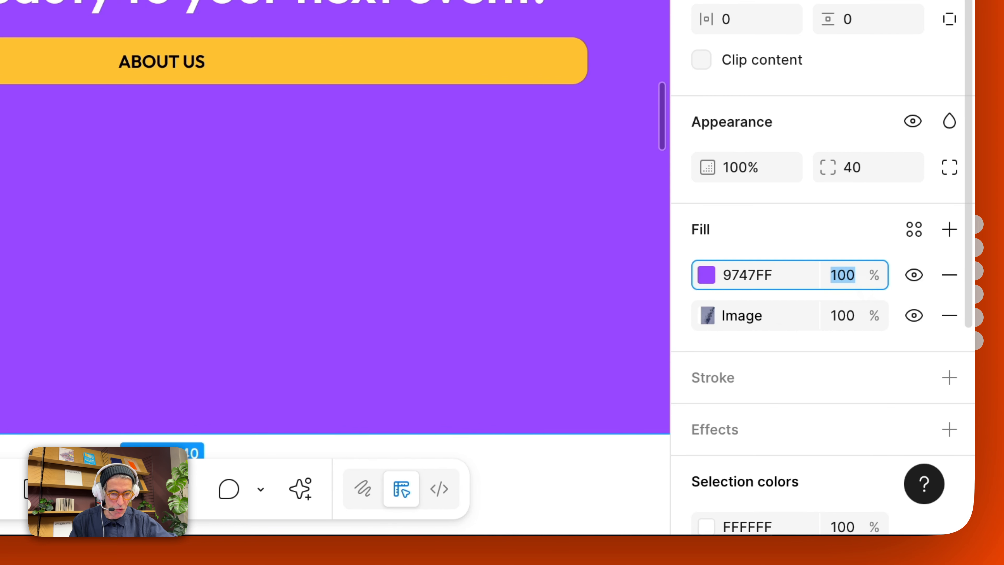
key(Return)
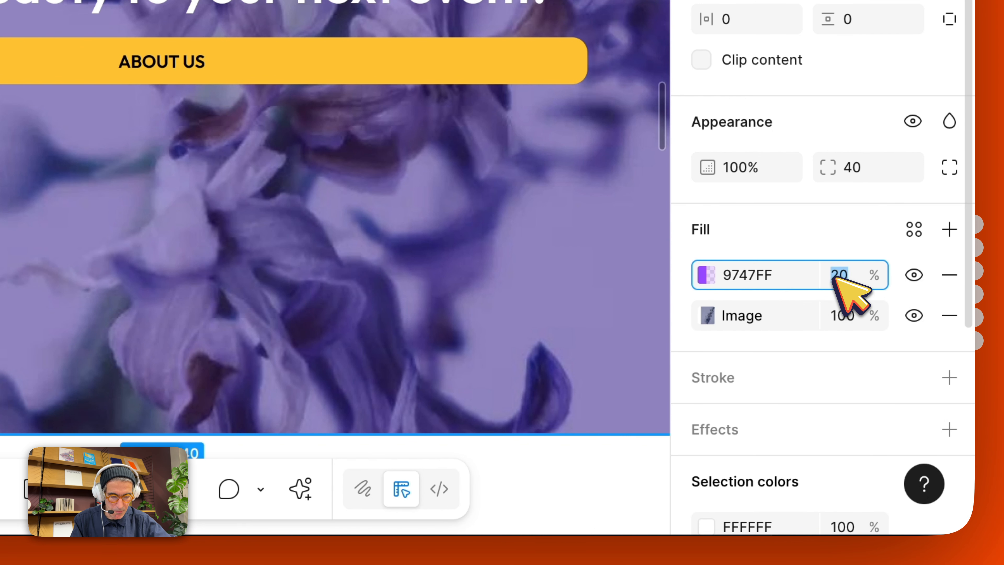
text(80)
key(Return)
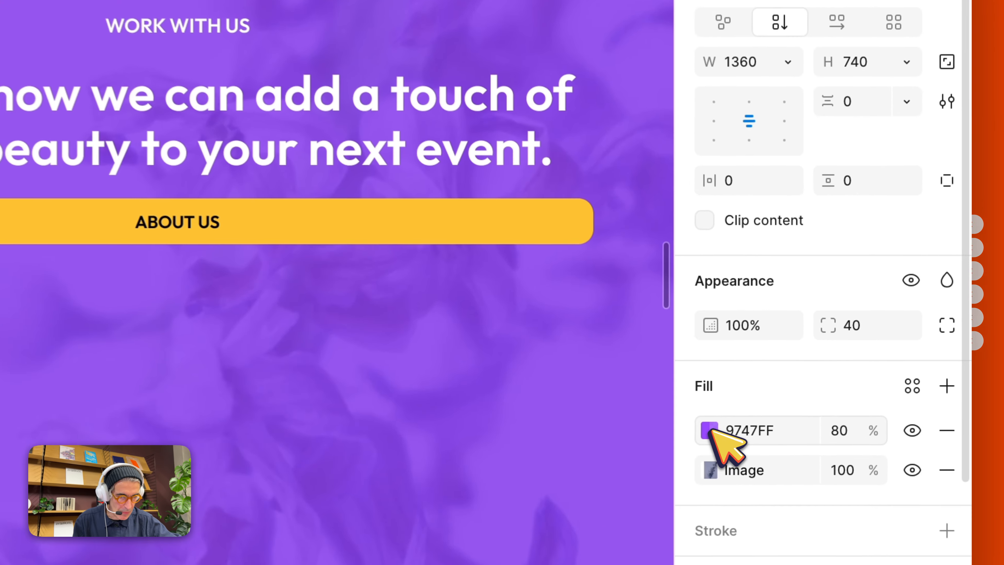
Set the blend mode of the banner's purple fill to Multiply
click(773, 405)
click(611, 137)
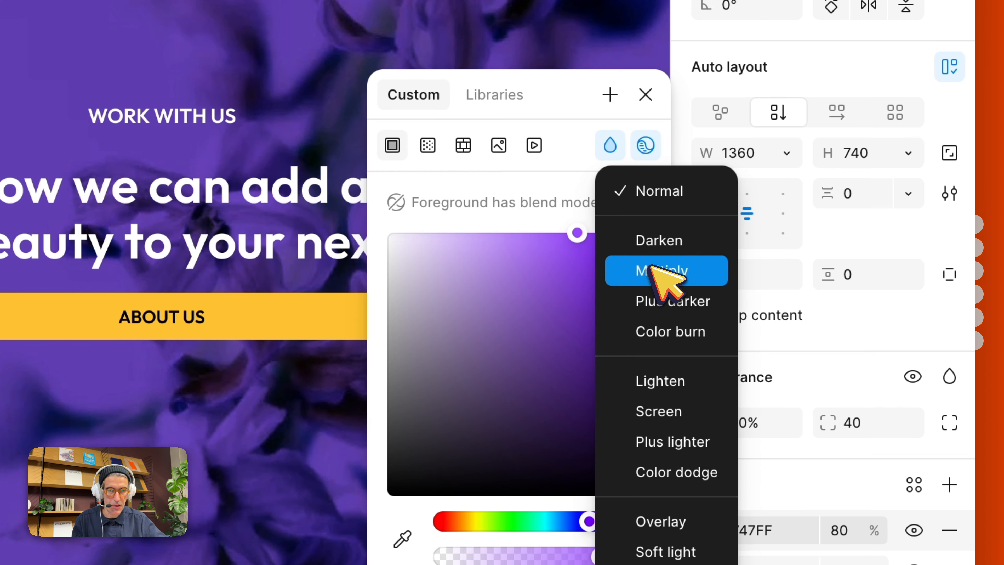
click(651, 271)
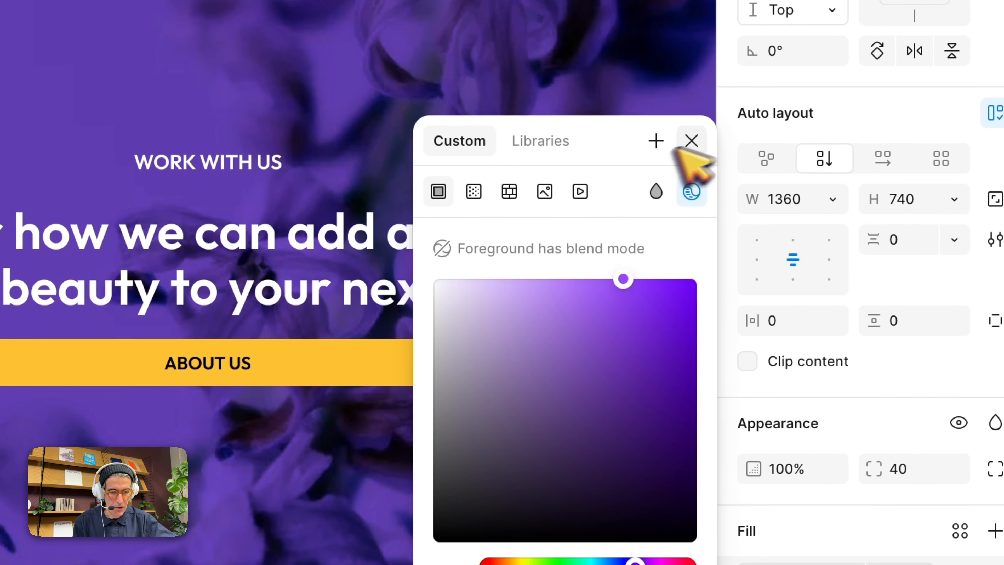
click(679, 149)
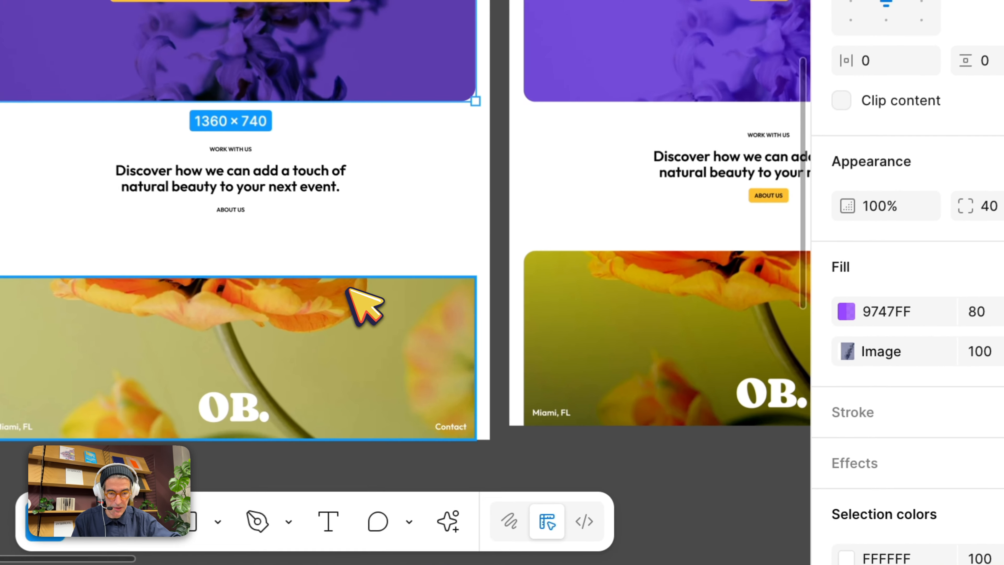
Try a higher exposure on the orange flower footer image and undo it
click(523, 400)
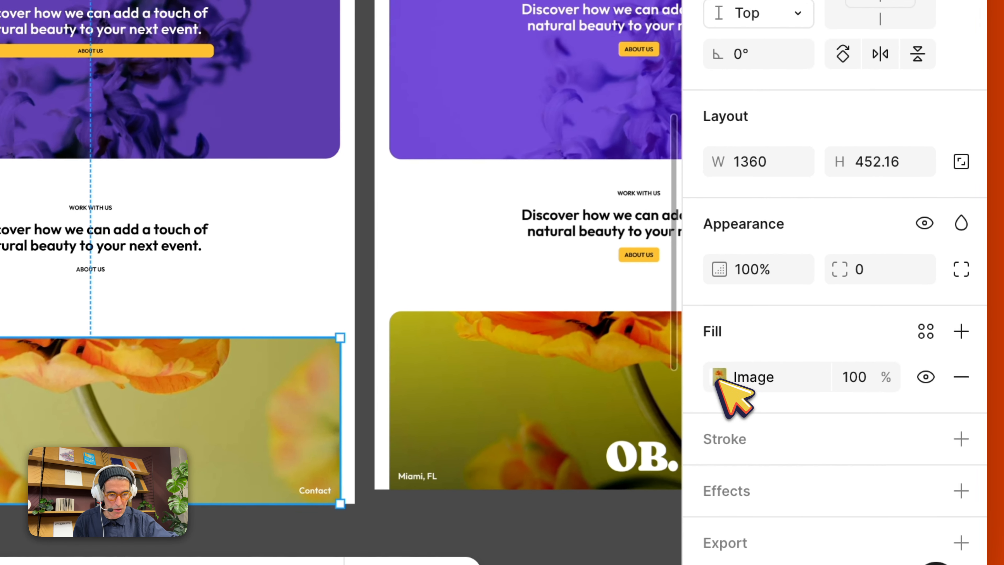
click(736, 370)
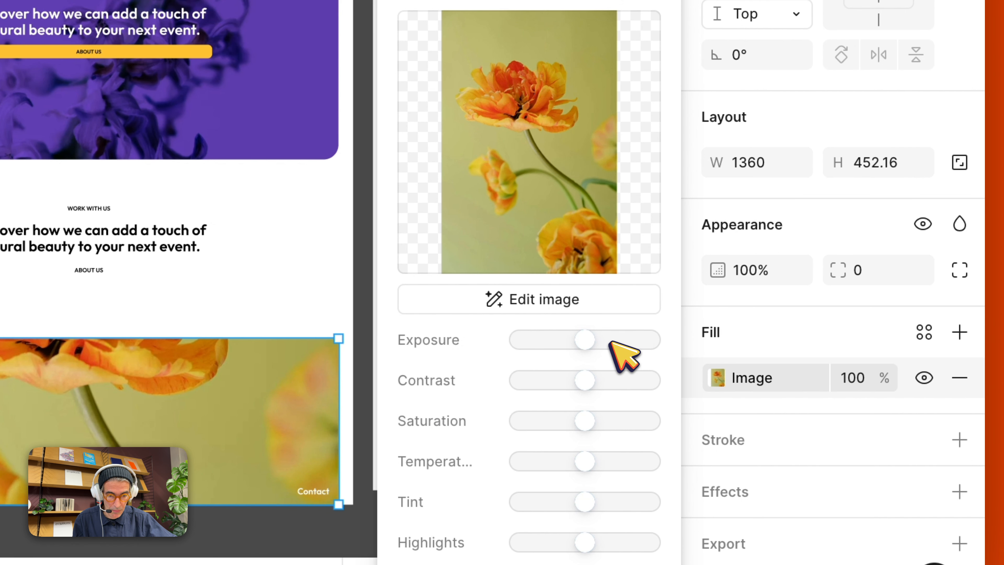
click(610, 340)
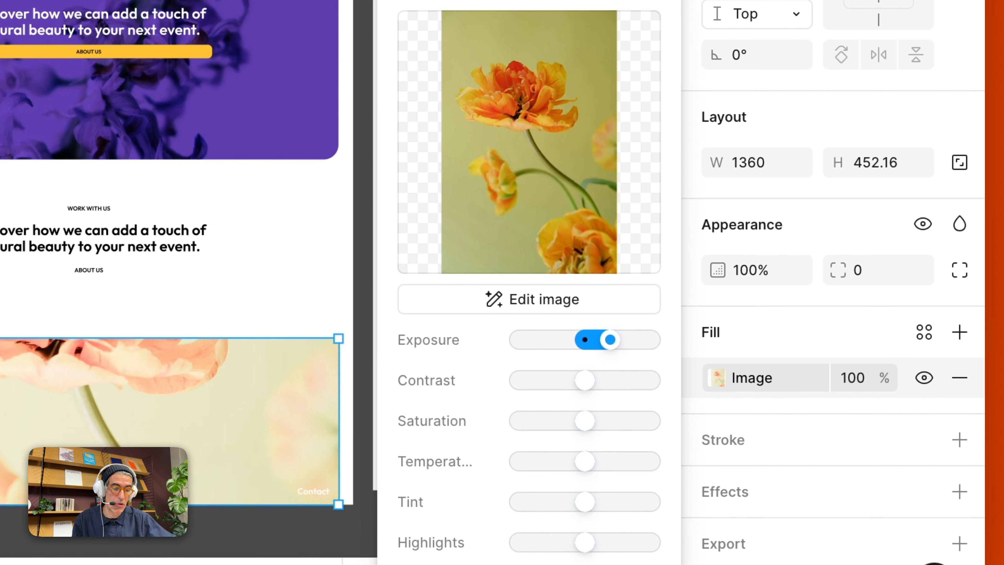
key(super+z)
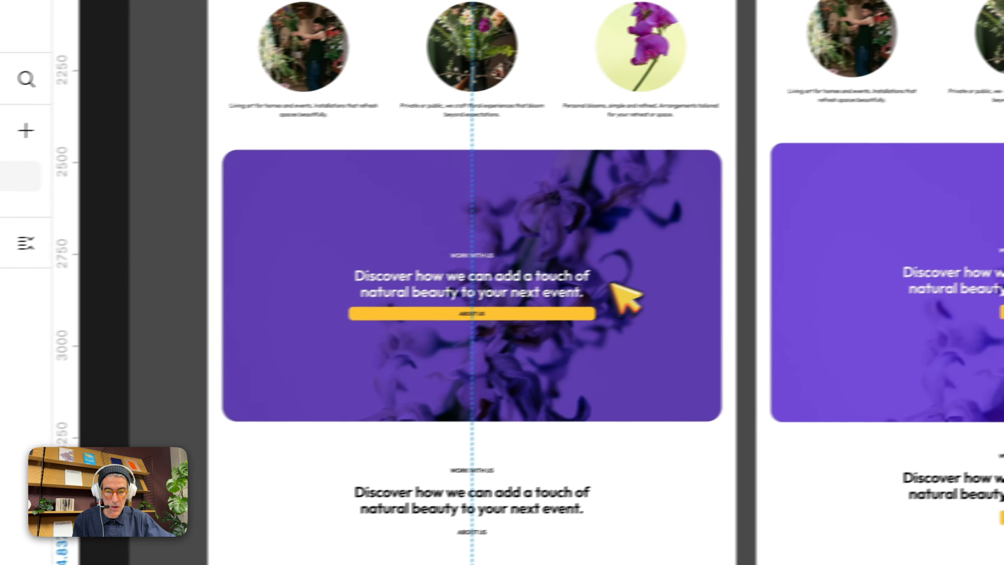
Collapse the InfoSection layer inside the purple banner frame and rename that frame as Container
click(326, 316)
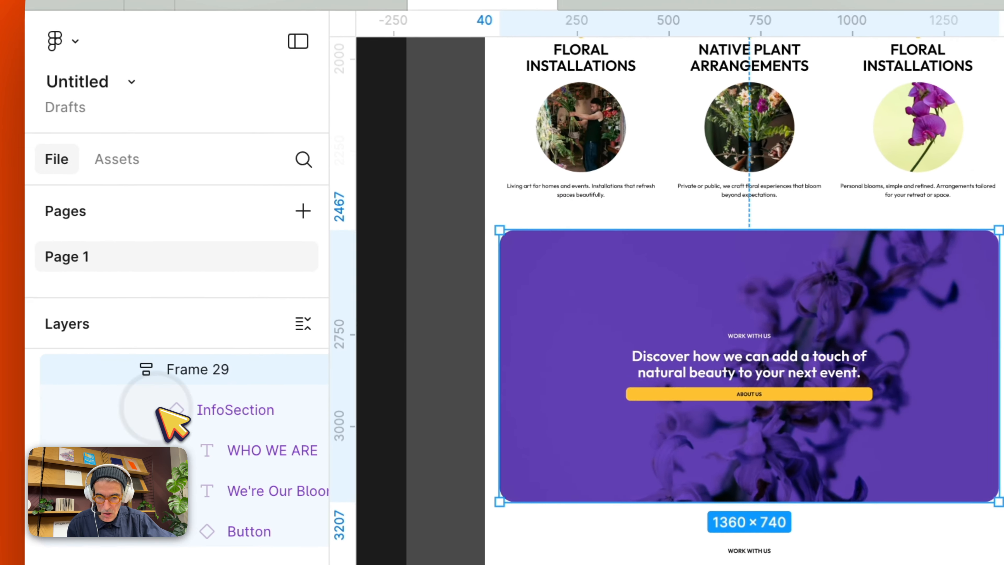
click(16, 323)
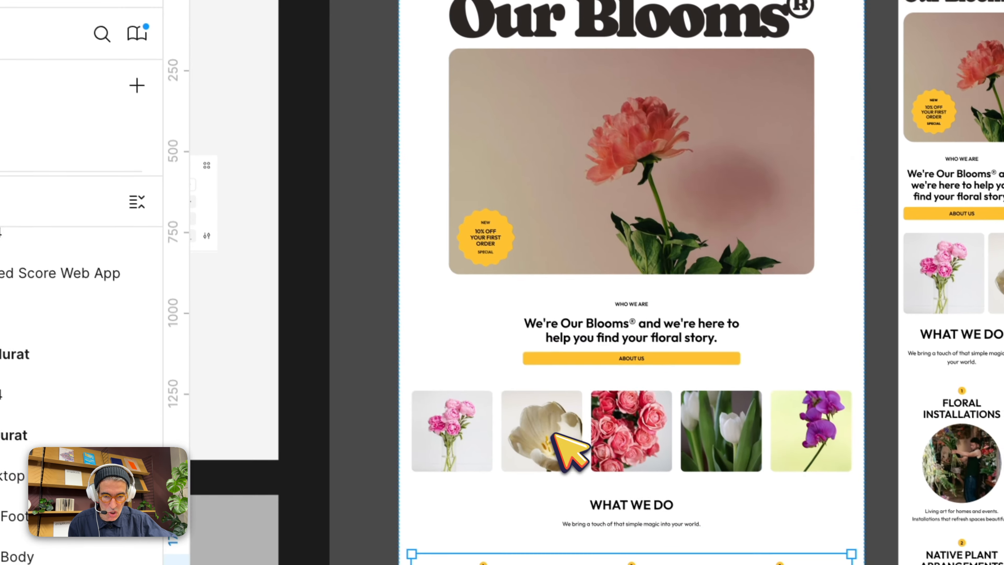
scroll(554, 435, down, 15)
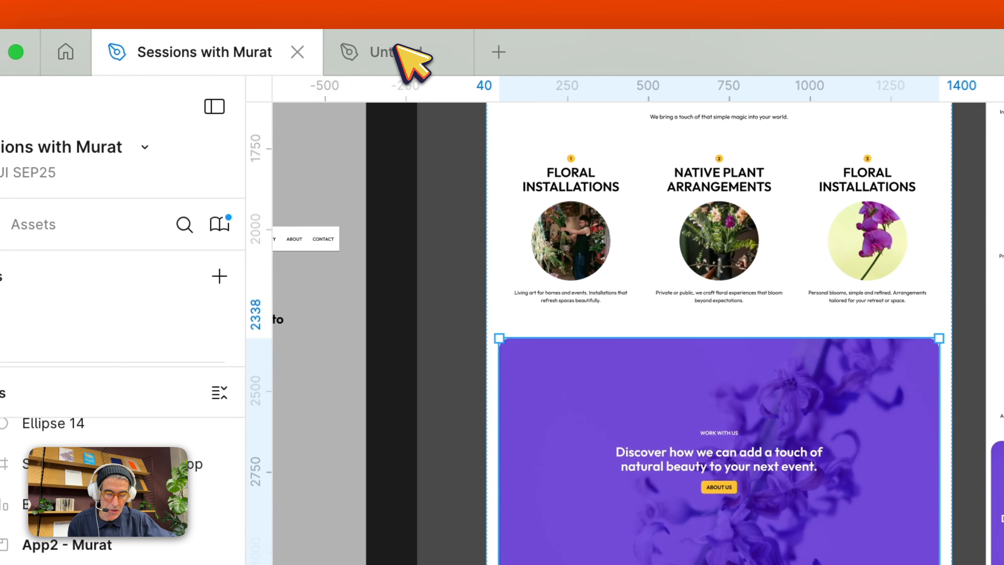
click(413, 63)
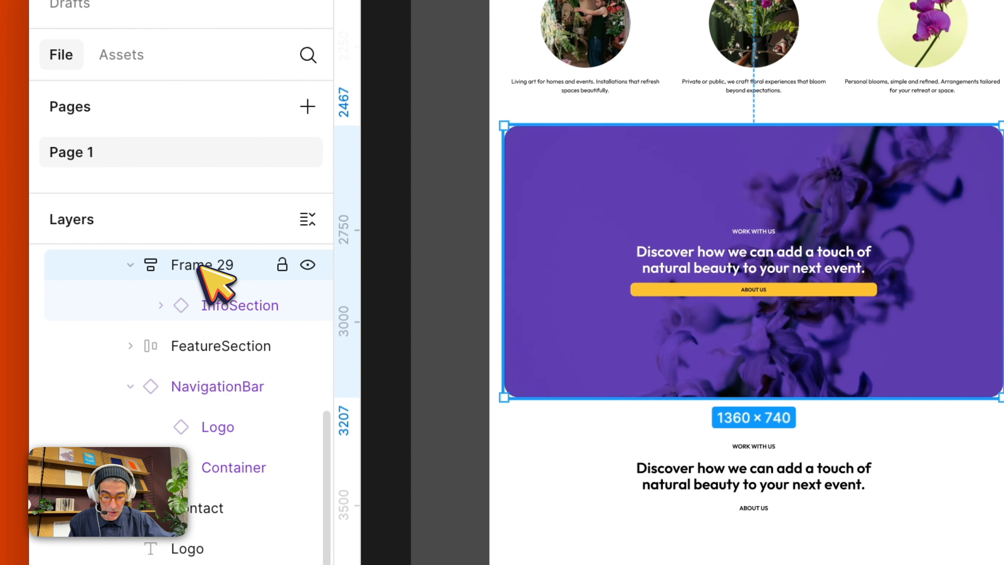
text(Container)
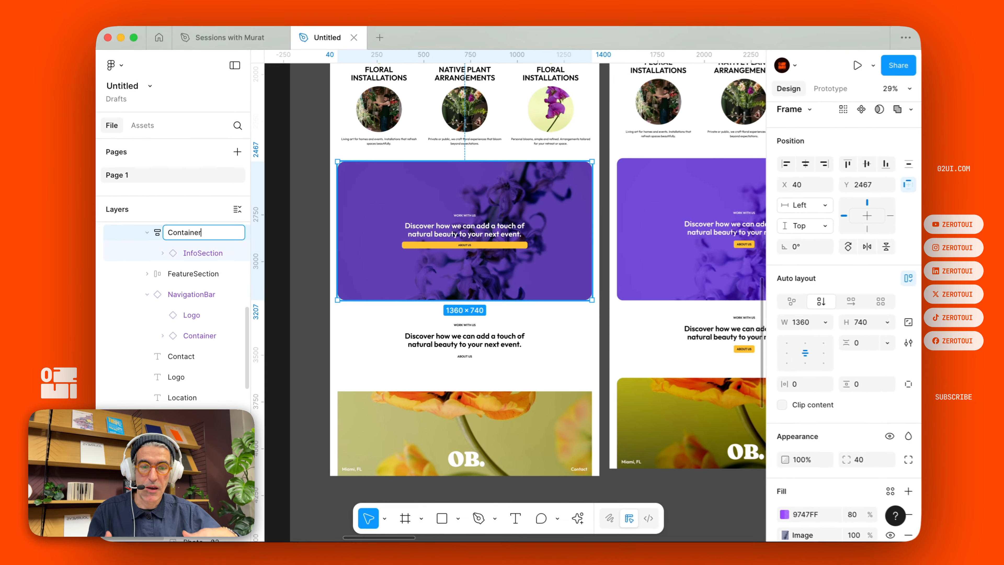
key(Return)
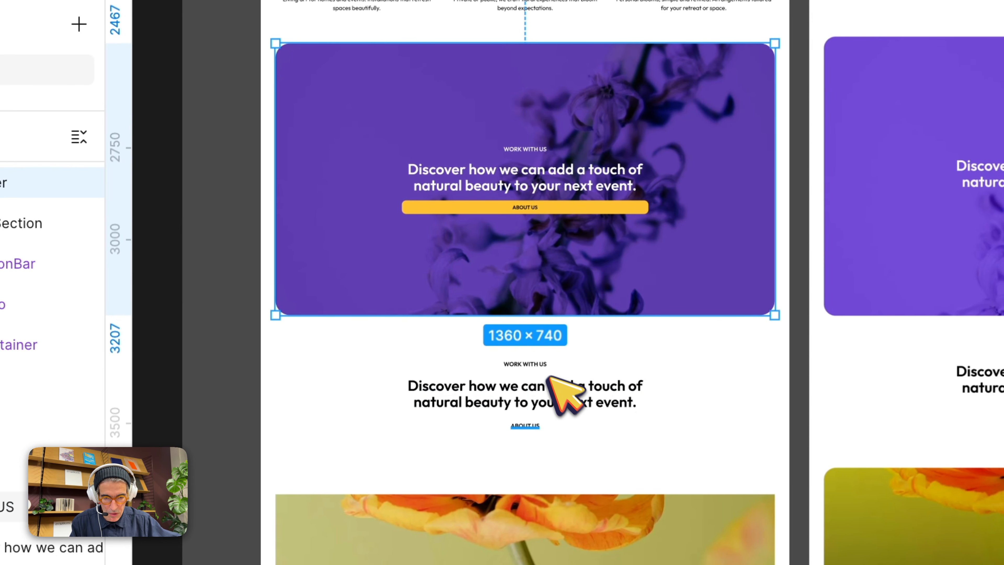
Move the loose WORK WITH US text block beneath the purple banner toward the page's left edge
click(529, 426)
shift+click(552, 386)
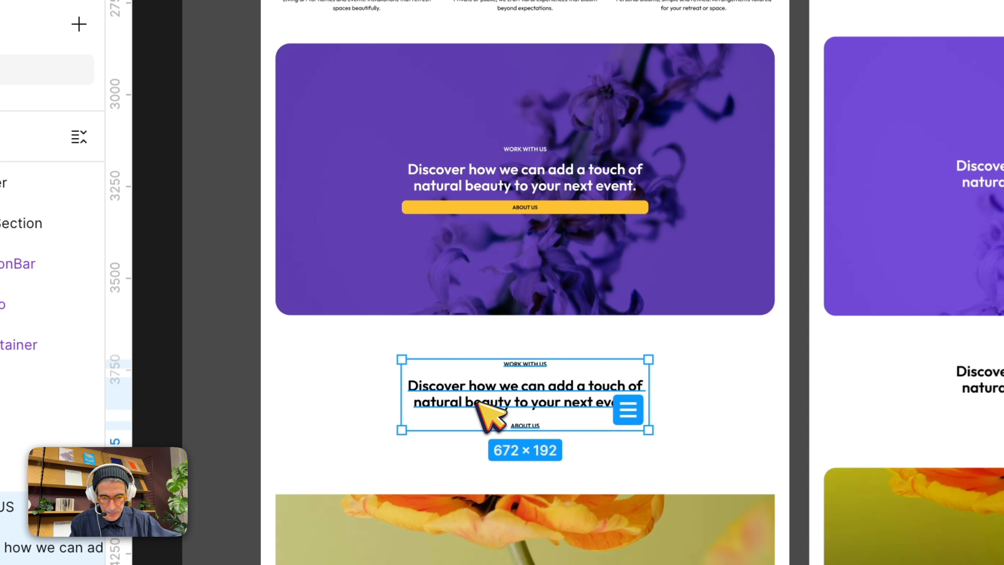
drag(478, 403, 342, 403)
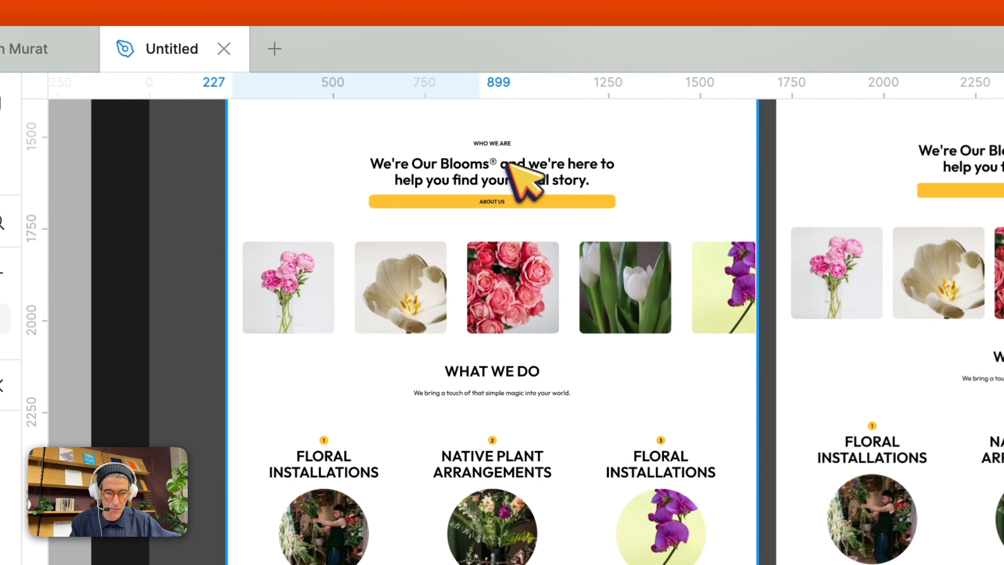
Duplicate the "We're Our Blooms" InfoSection into the space beneath the purple banner, to the right of the loose text block
click(545, 170)
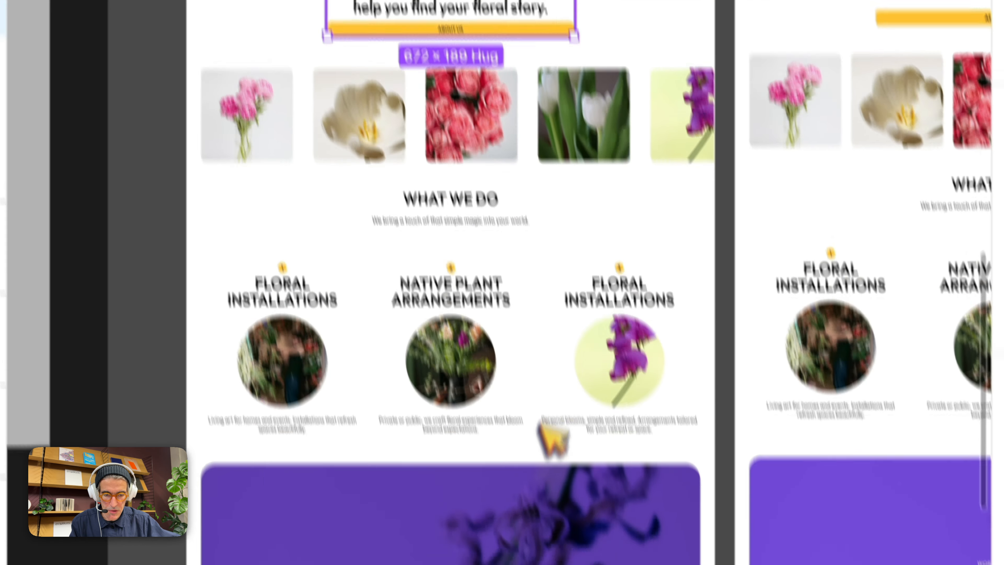
drag(540, 424, 510, 481)
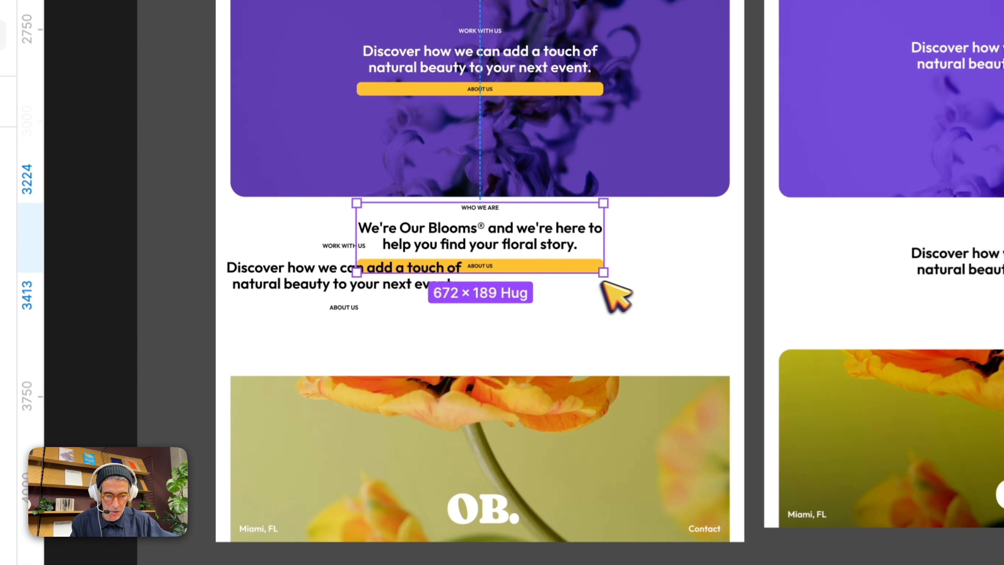
drag(604, 281, 674, 290)
Replace the duplicated InfoSection's heading with "Discover how we can add a touch of natural beauty to your next event." and its label with "WORK WITH US"
click(397, 291)
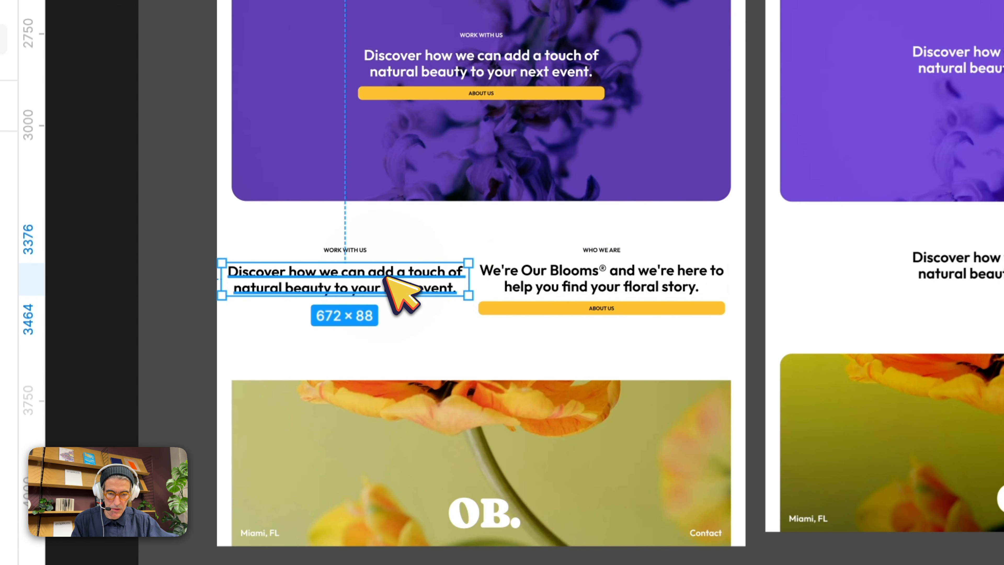
key(Return)
key(super+c)
double_click(581, 283)
key(super+a)
key(super+v)
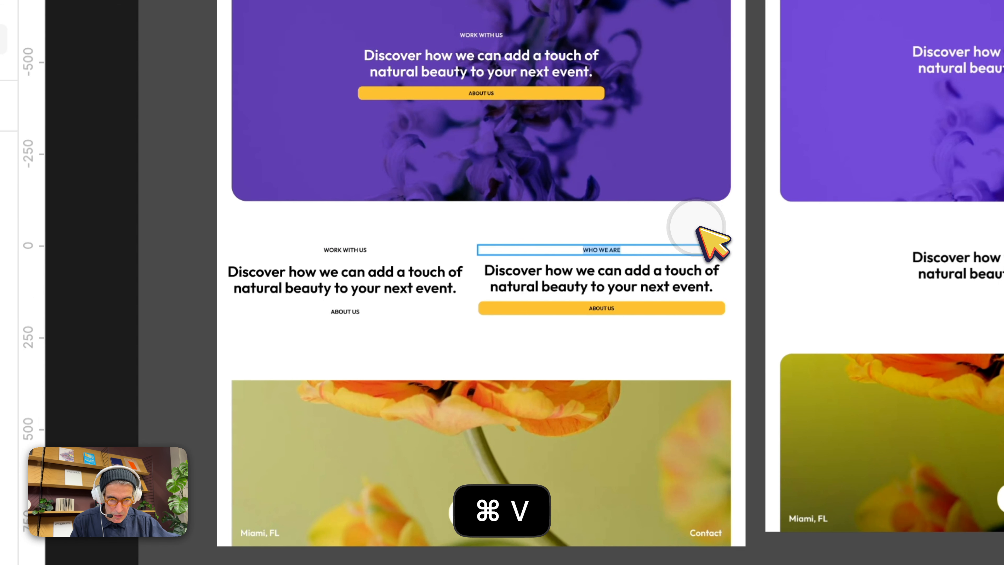
key(Escape)
click(384, 293)
drag(348, 340, 344, 275)
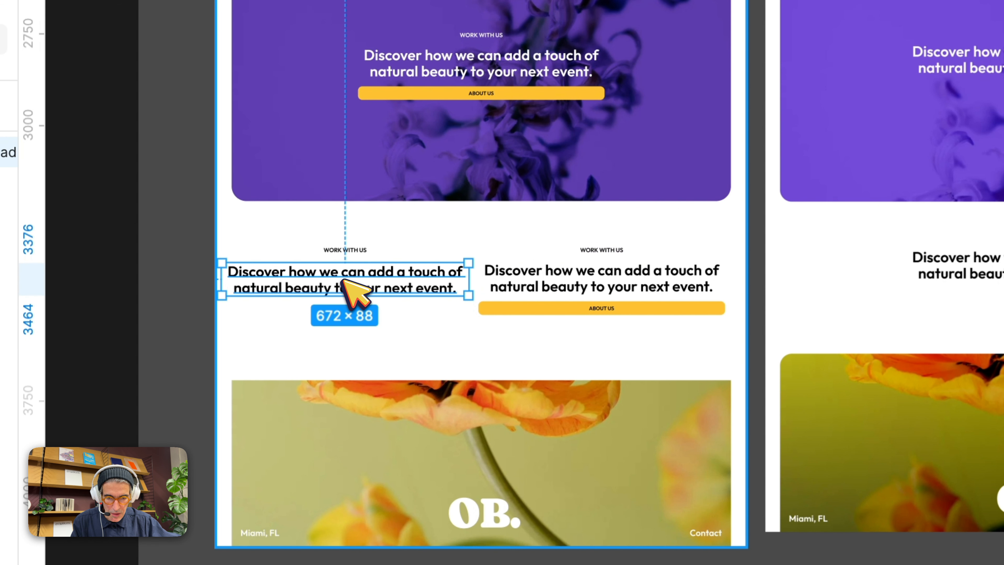
key(super+z)
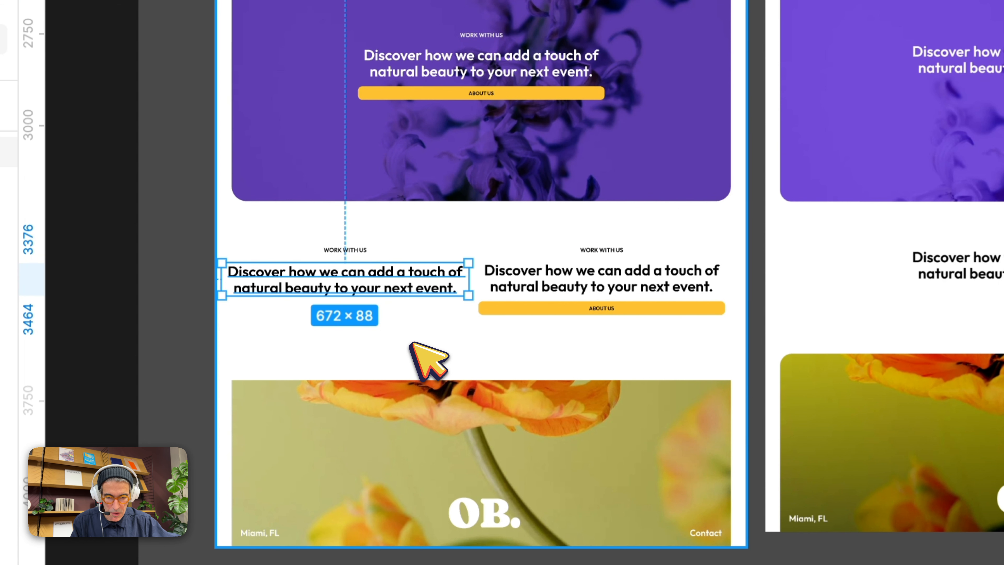
click(411, 343)
key(Escape)
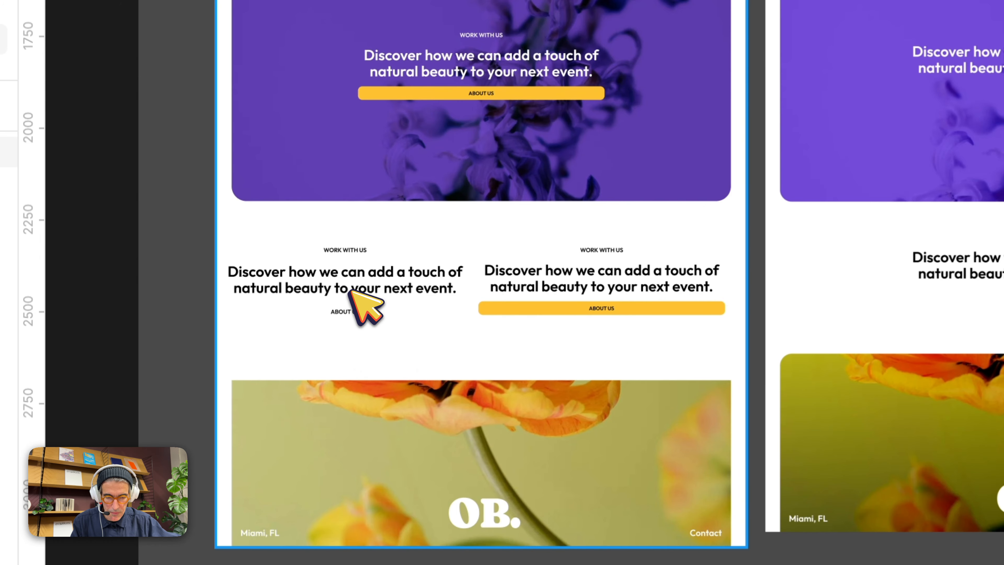
key(super+z)
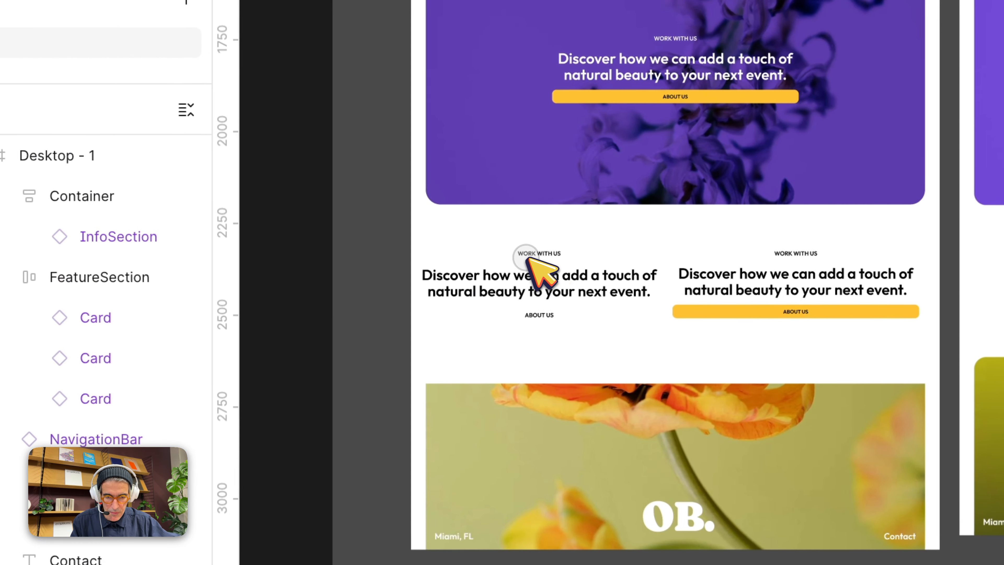
Delete the loose WORK WITH US text block and the loose ABOUT US text beneath the purple banner
click(344, 276)
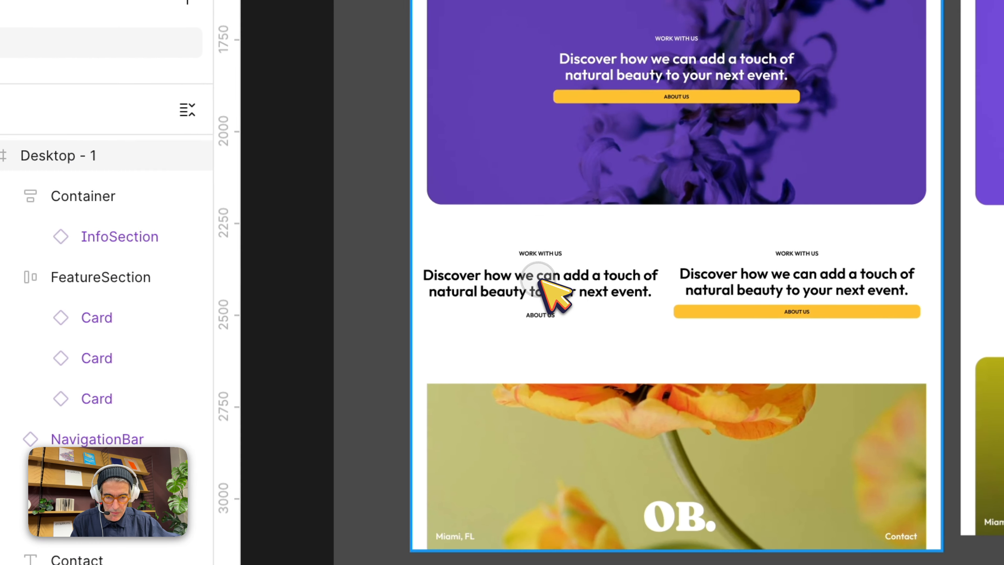
key(BackSpace)
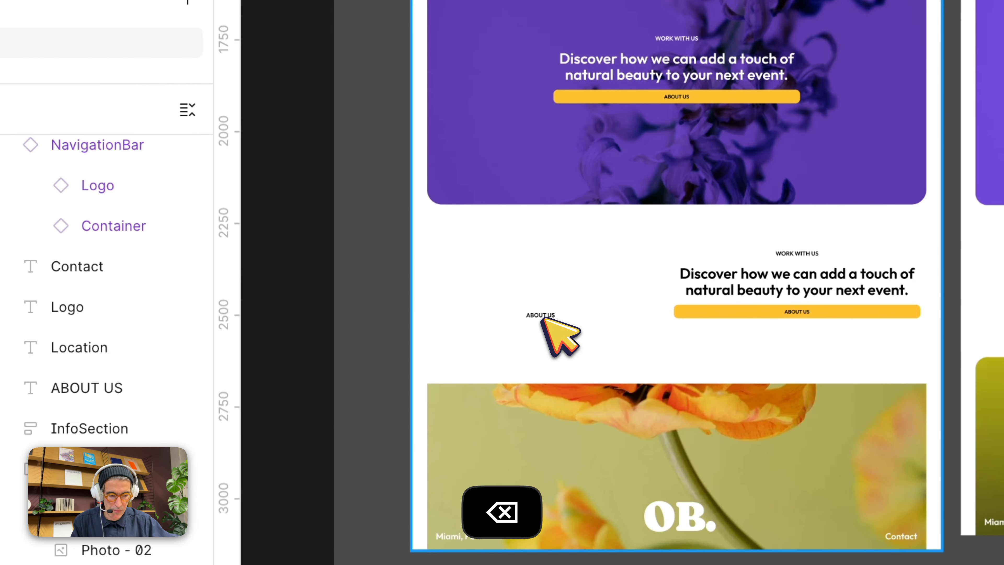
click(543, 317)
key(BackSpace)
Center the "Discover how we can add a touch" InfoSection beneath the purple banner horizontally on the page and check it against the layout guides
click(911, 293)
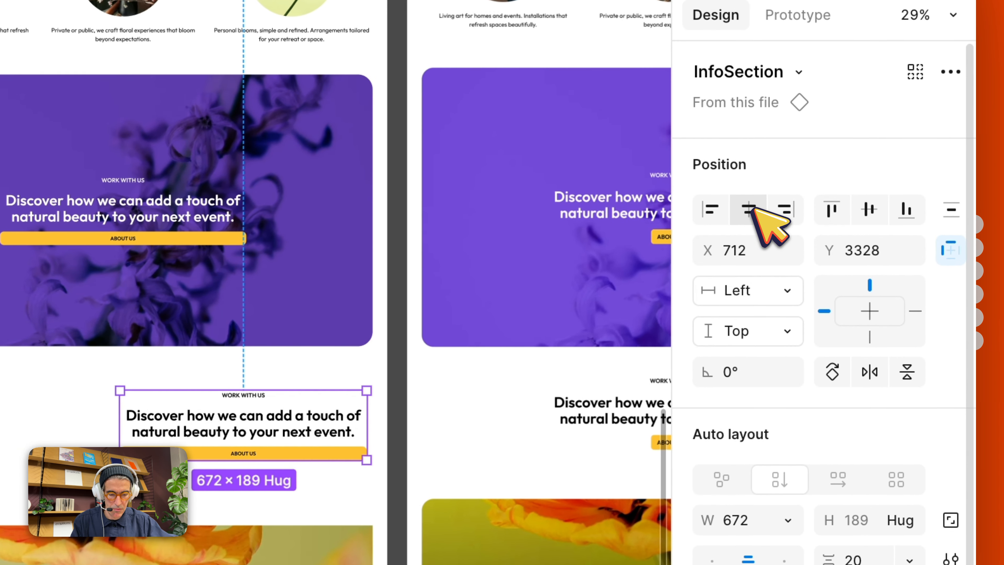
click(762, 202)
key(shift+g)
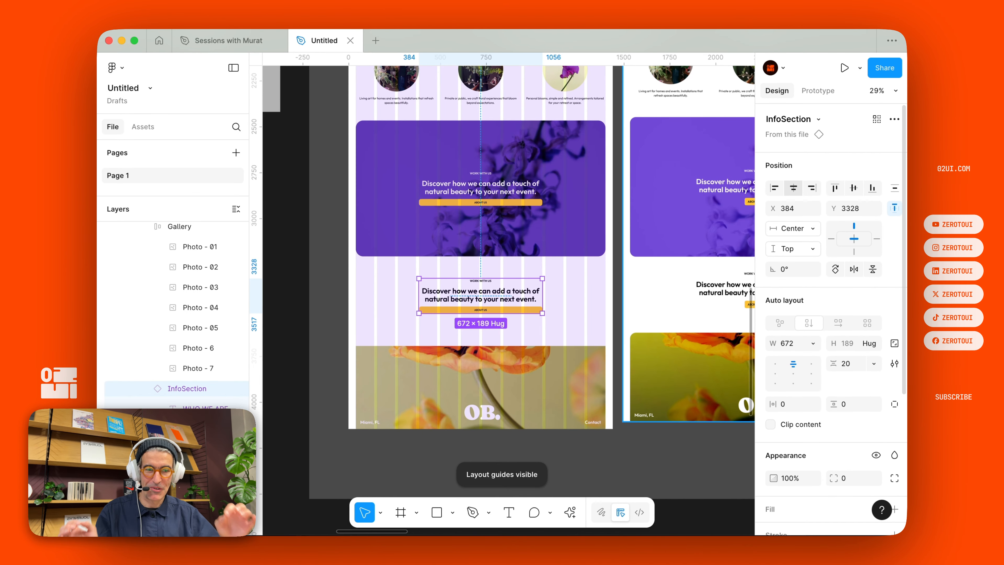
key(shift+g)
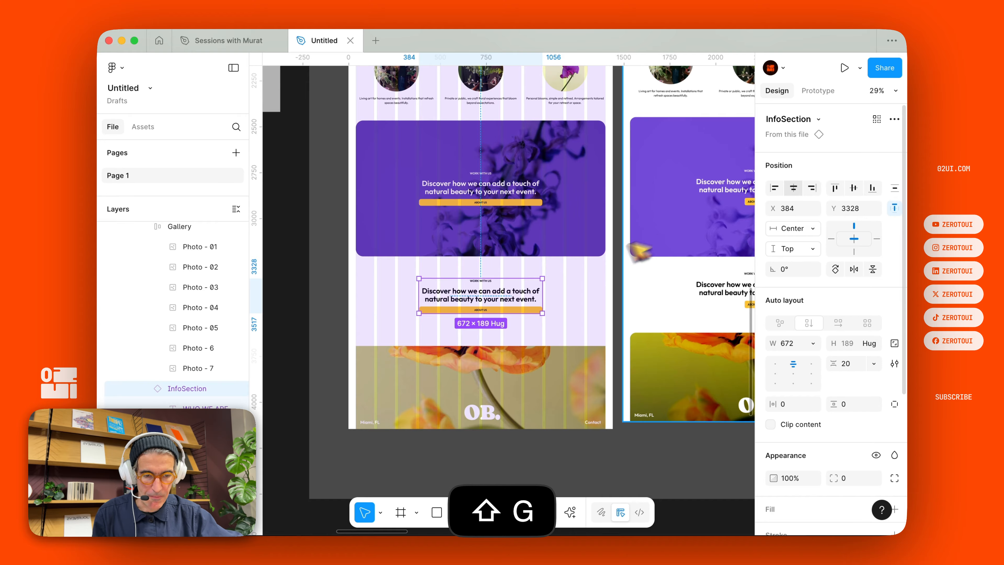
key(shift+g)
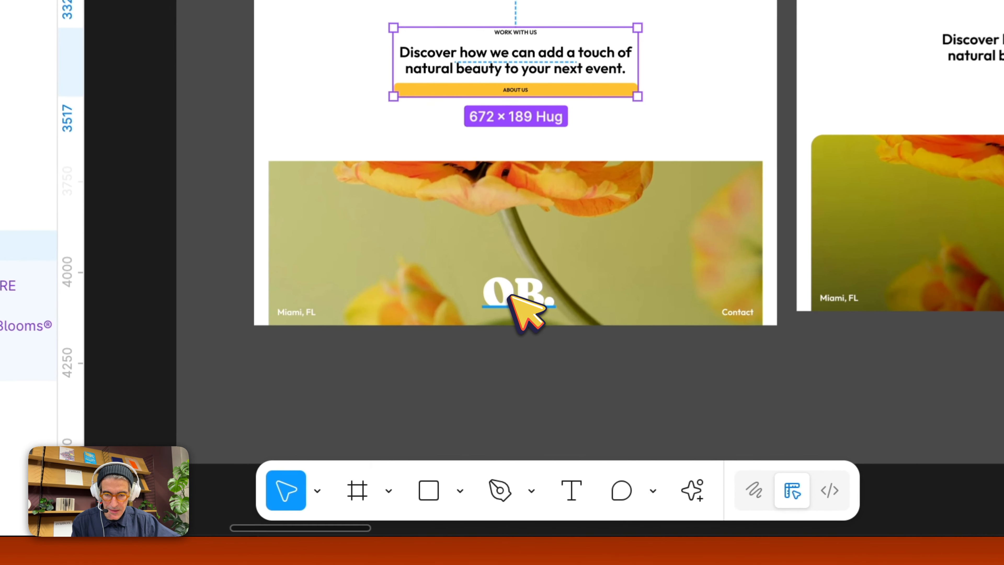
Combine the footer's OB. logo, Miami, FL and Contact texts with the flower image into one auto layout frame
click(490, 408)
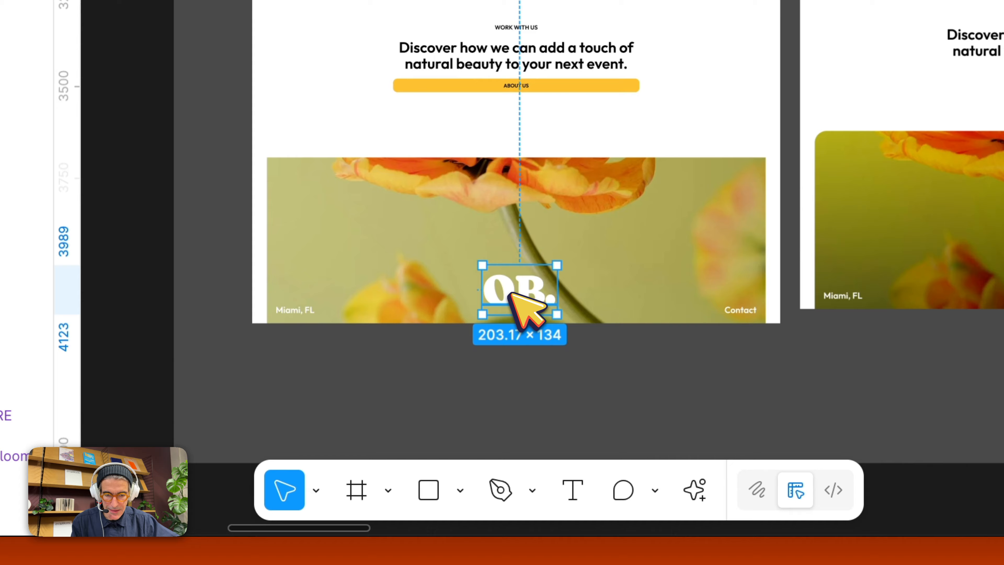
shift+click(299, 310)
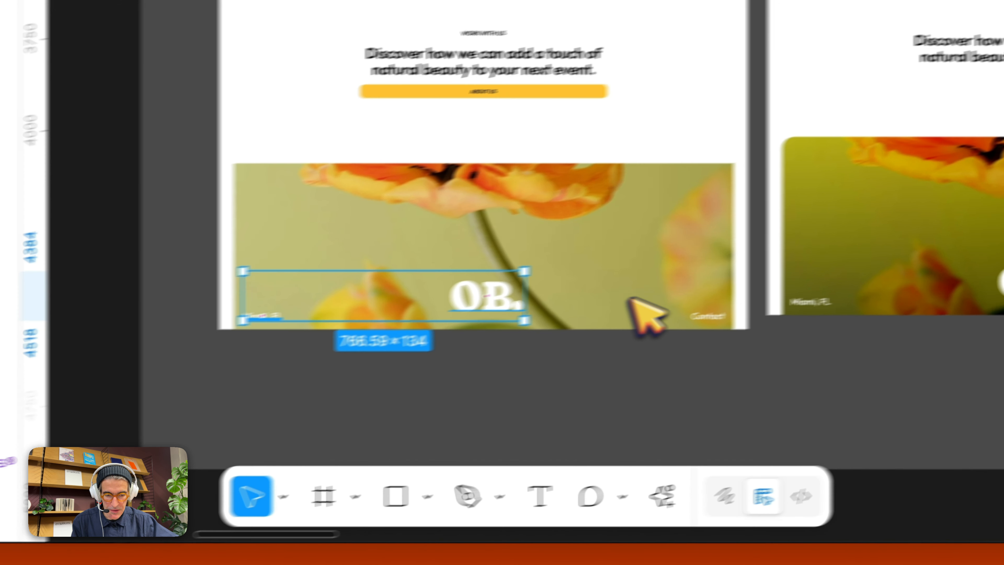
shift+click(740, 310)
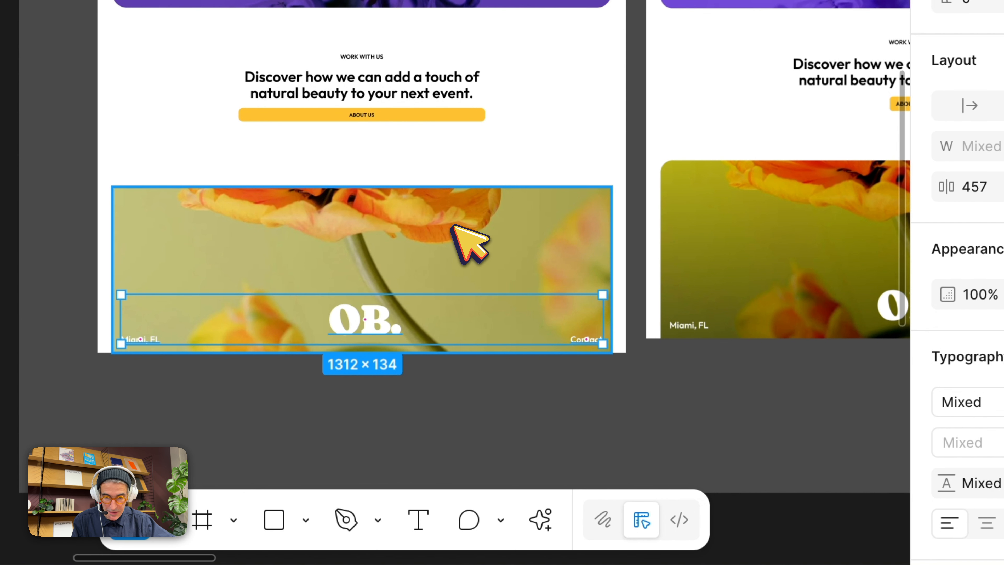
click(453, 226)
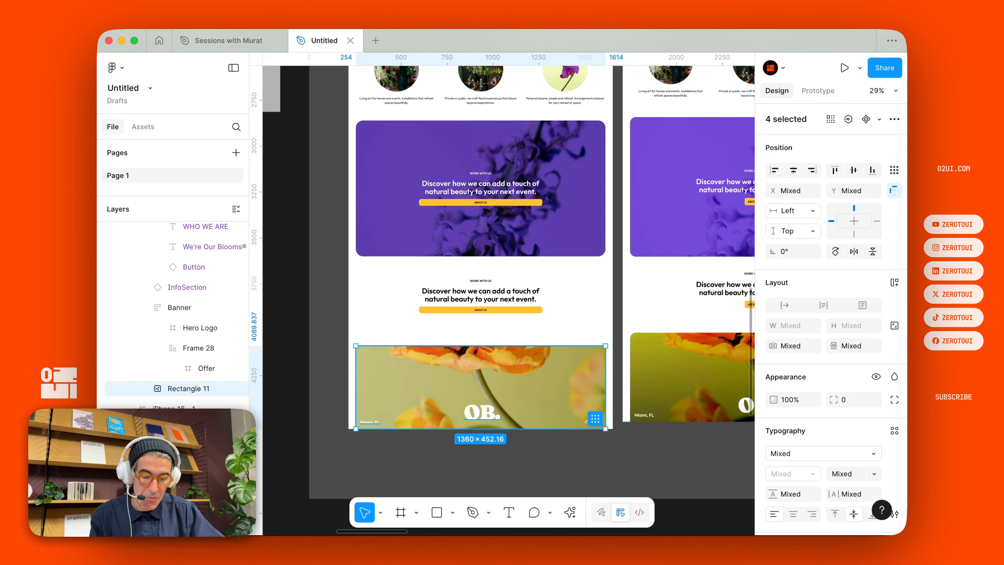
key(shift+a)
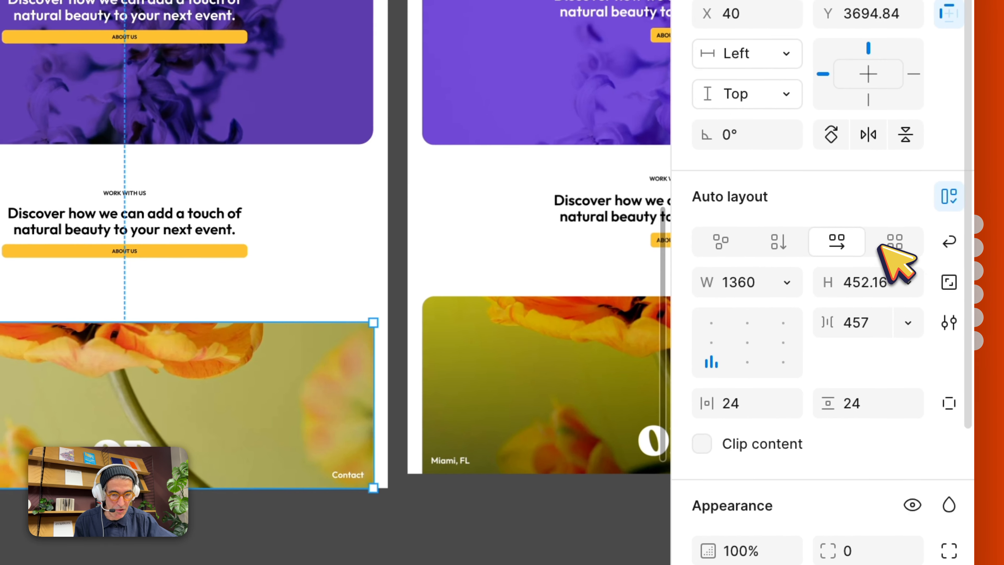
Try grid and vertical flow on the footer frame's auto layout, and return it to horizontal flow
click(862, 306)
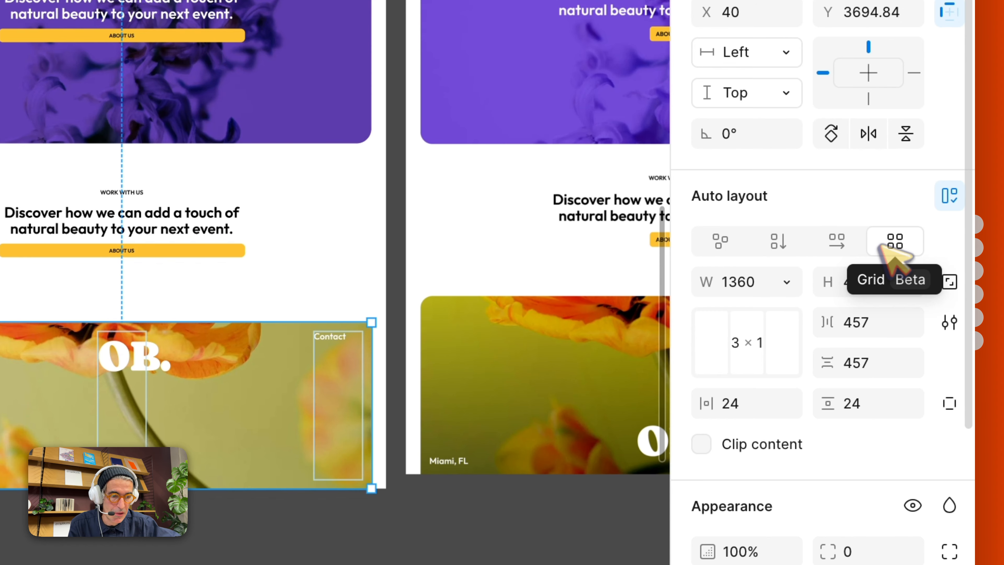
click(838, 241)
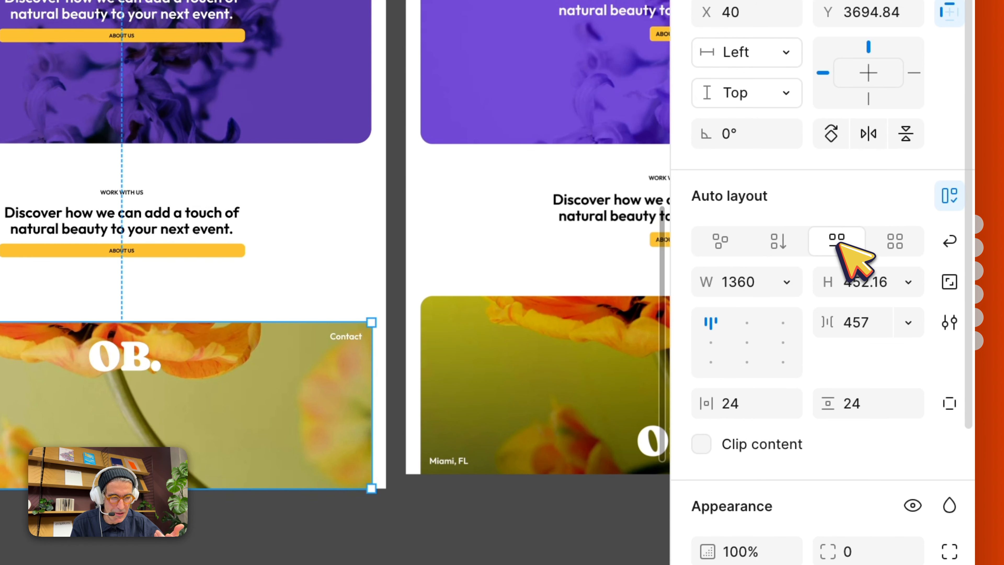
click(777, 240)
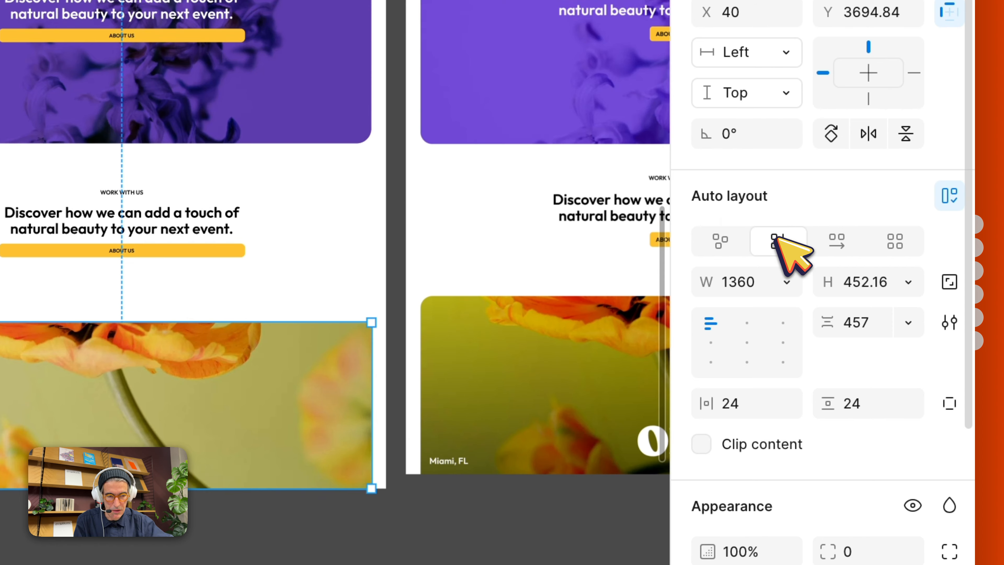
click(906, 323)
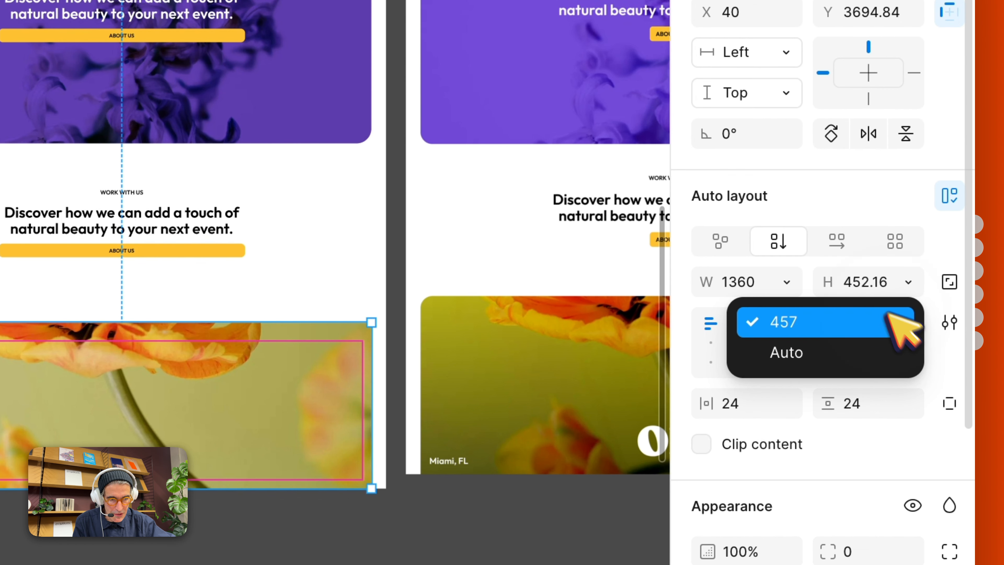
click(835, 241)
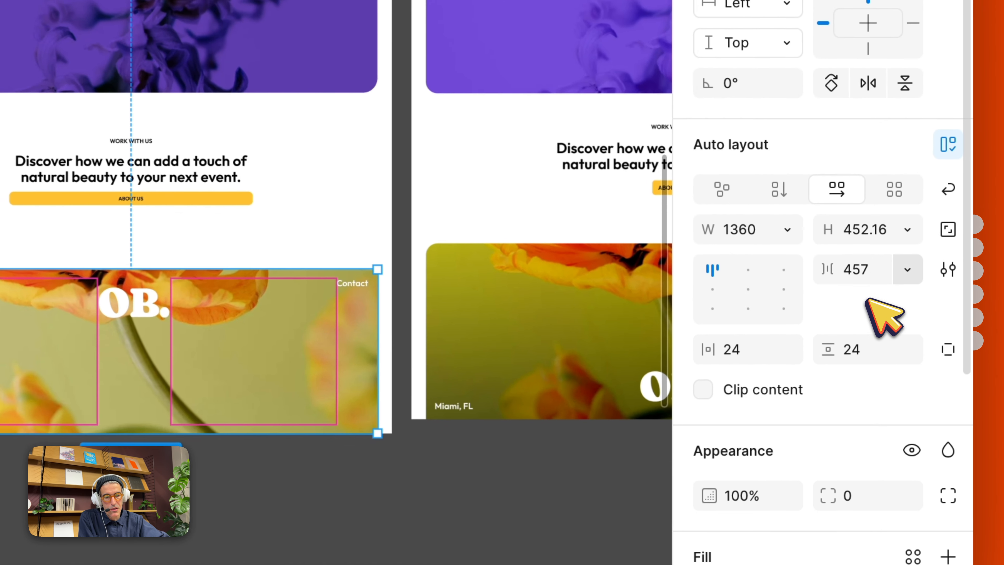
Set the footer frame's horizontal gap to Auto and align its contents to the bottom
click(873, 346)
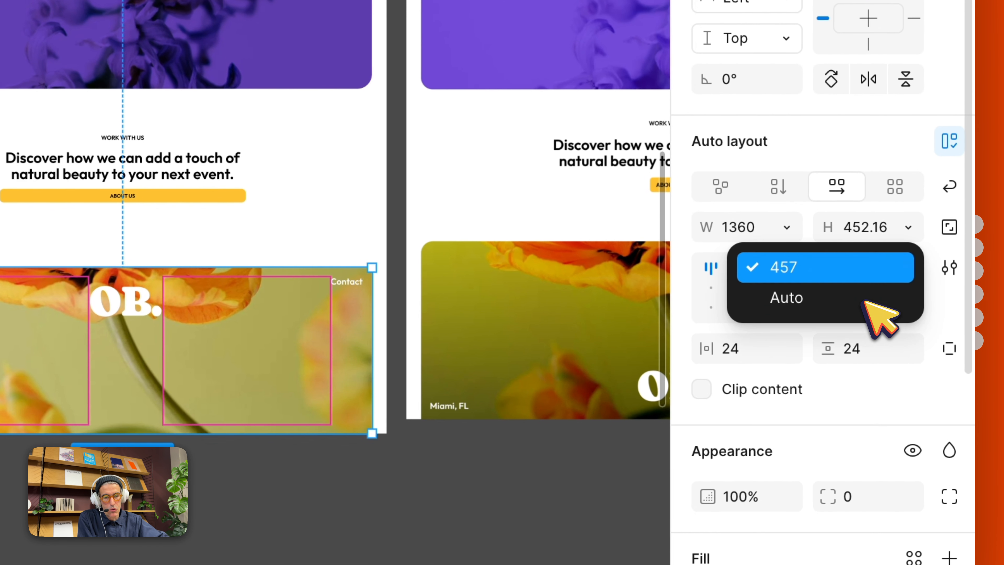
click(865, 301)
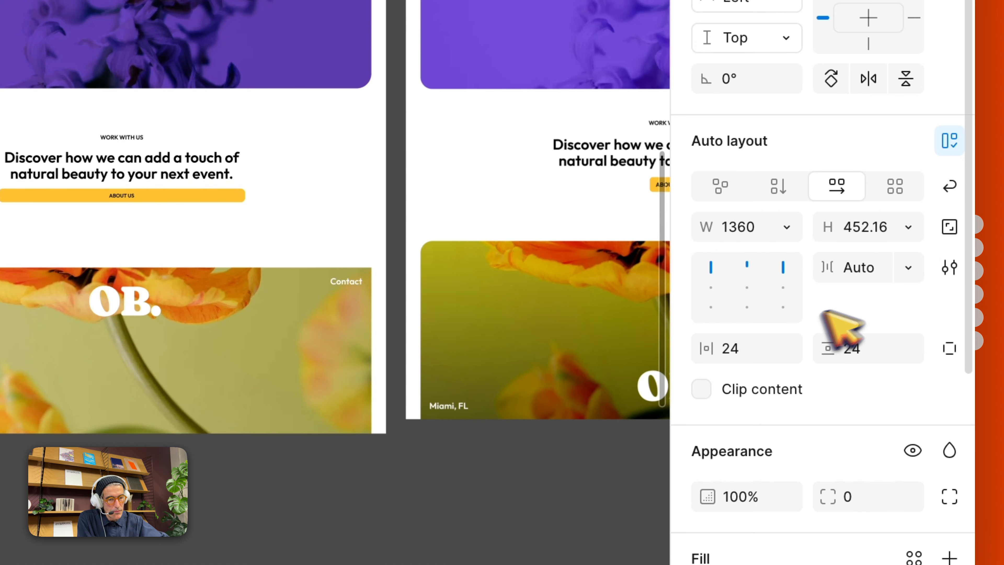
click(747, 308)
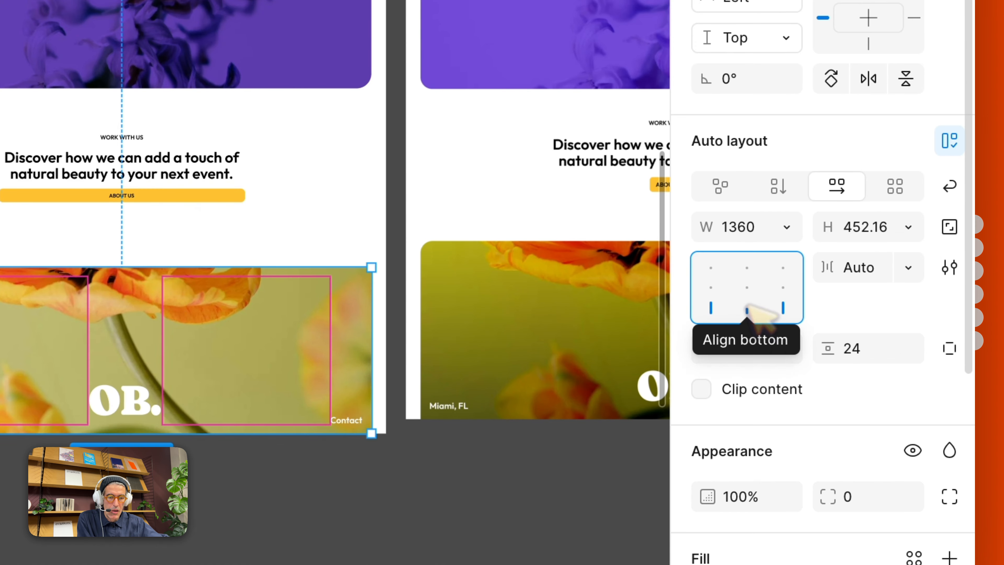
Select the footer frame in Desktop - 1 and open its layer name for editing
click(472, 186)
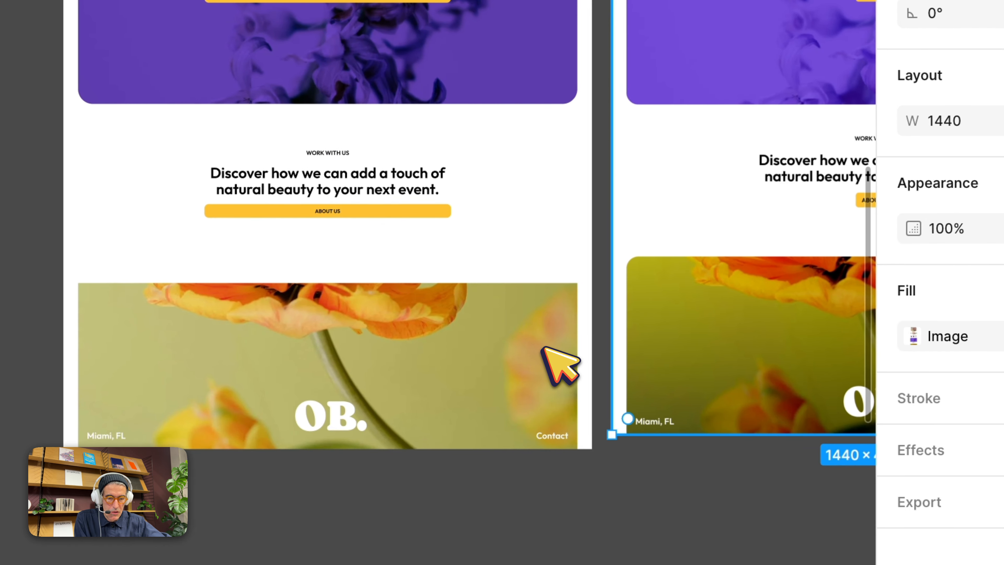
click(562, 366)
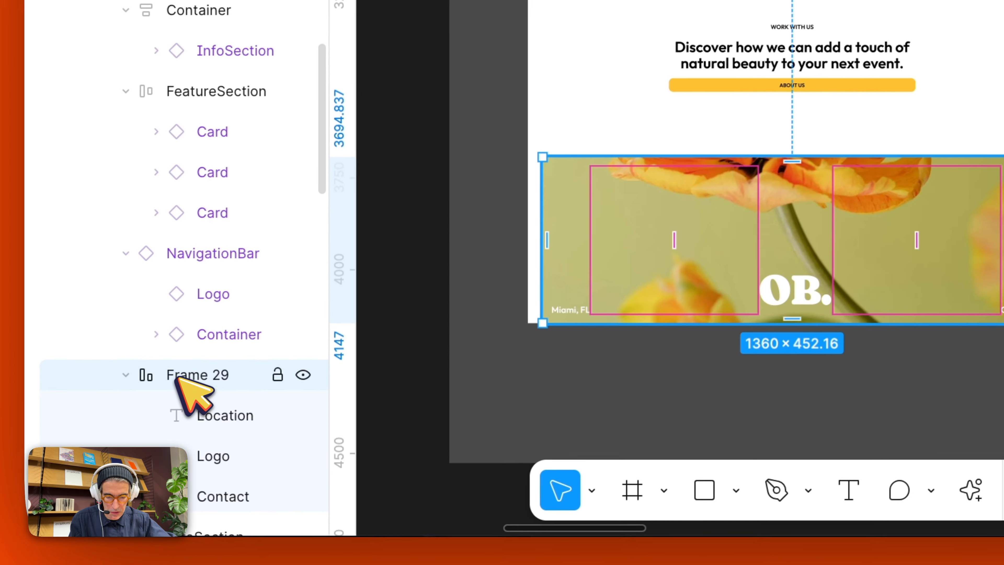
double_click(186, 375)
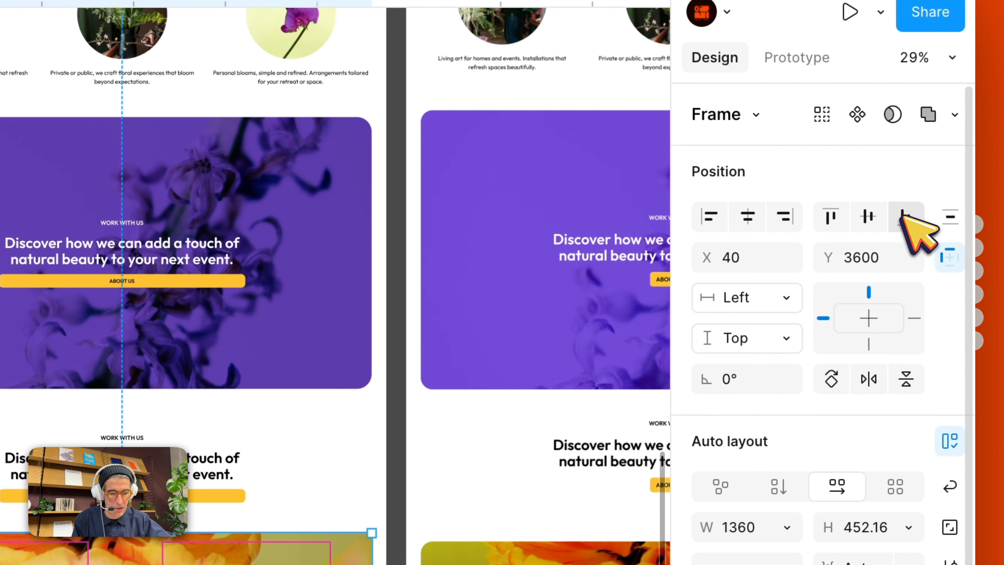
Align the footer frame to the bottom of Desktop - 1 and make it 515 high
click(904, 217)
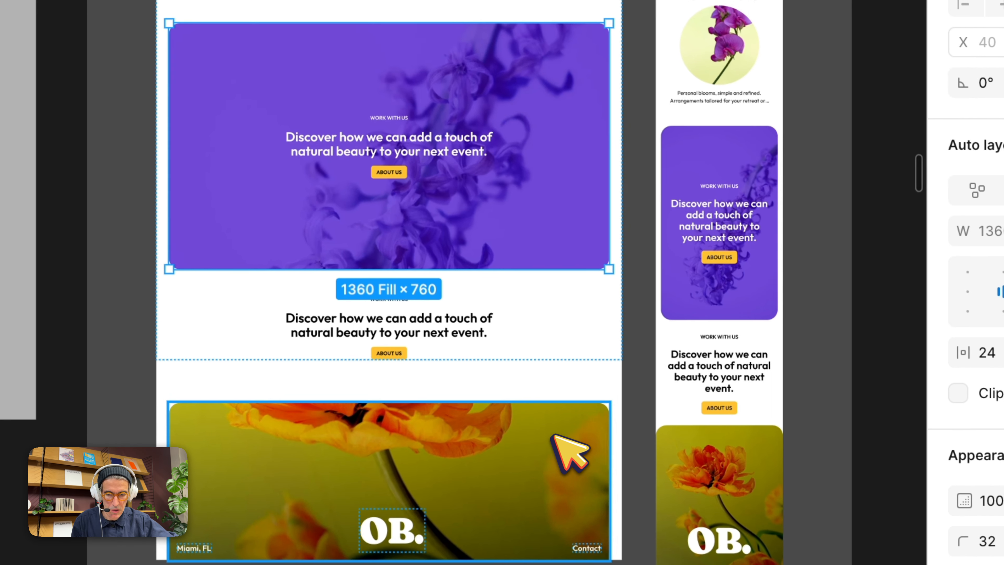
click(583, 462)
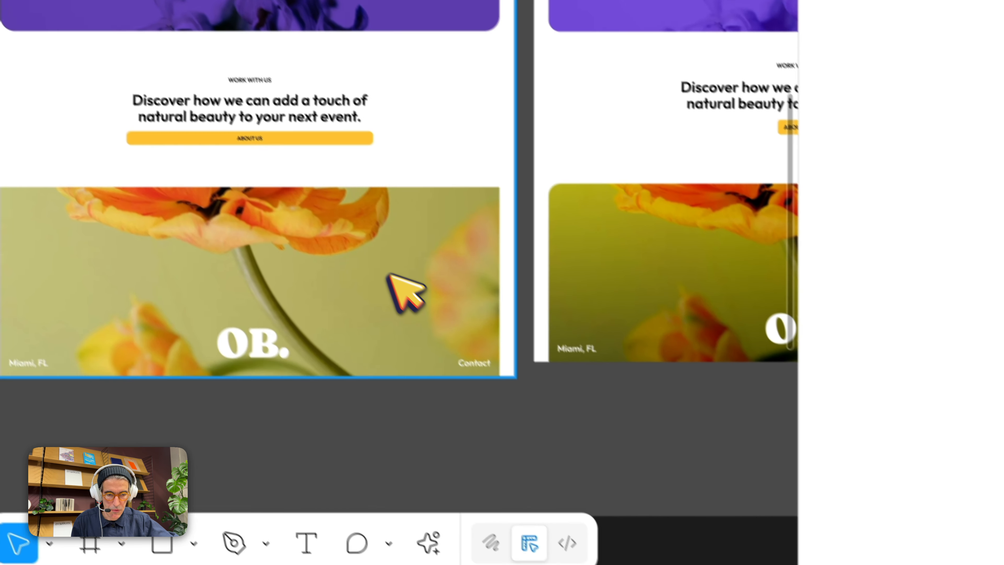
Set the footer frame's corner radius to 40
click(390, 276)
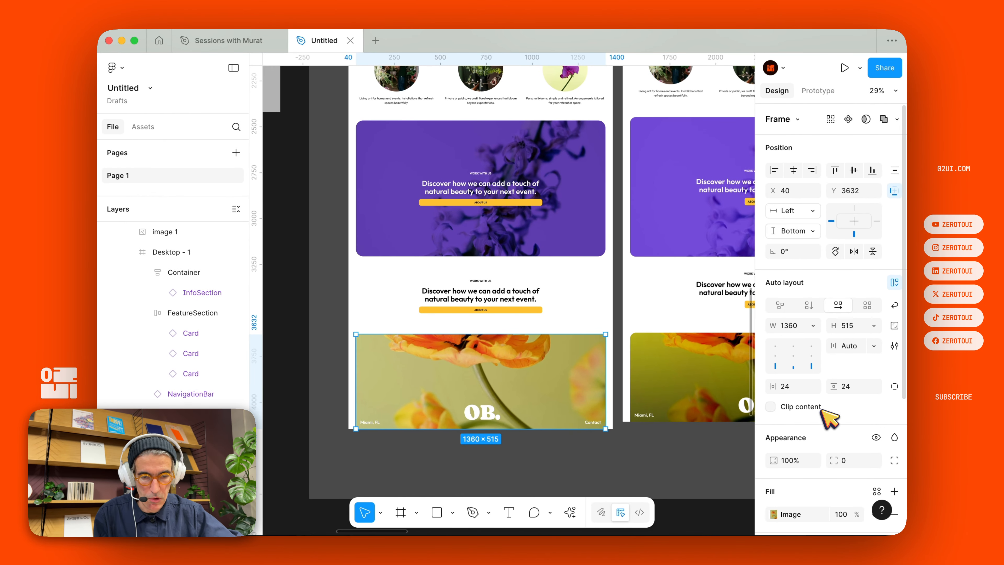
scroll(822, 411, down, 2)
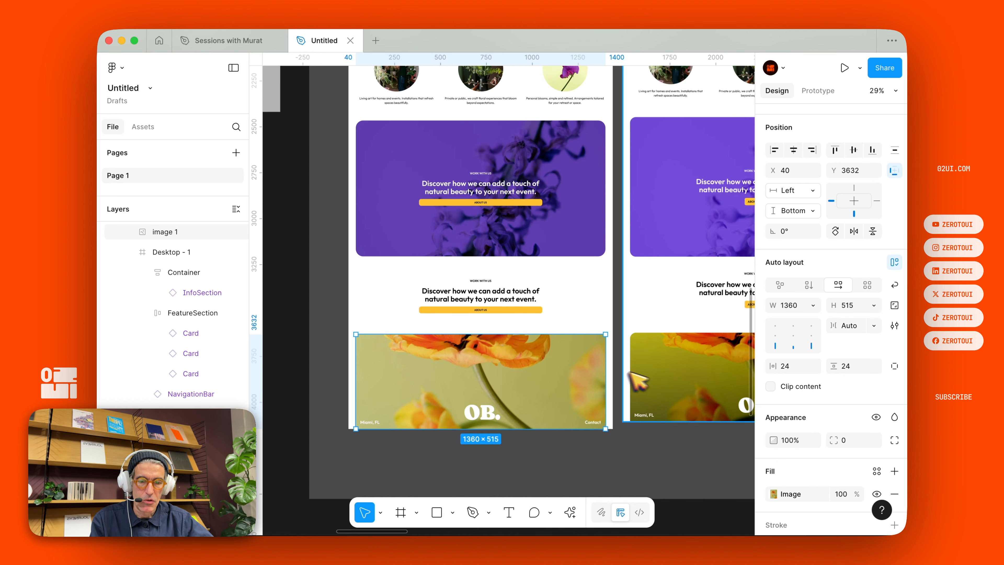
scroll(638, 370, right, 5)
scroll(639, 370, down, 1)
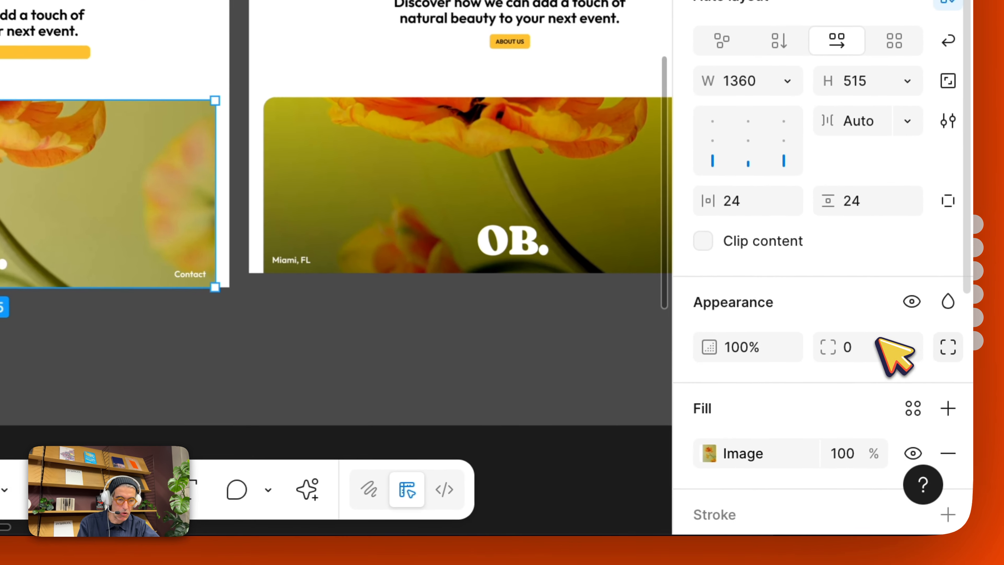
click(933, 370)
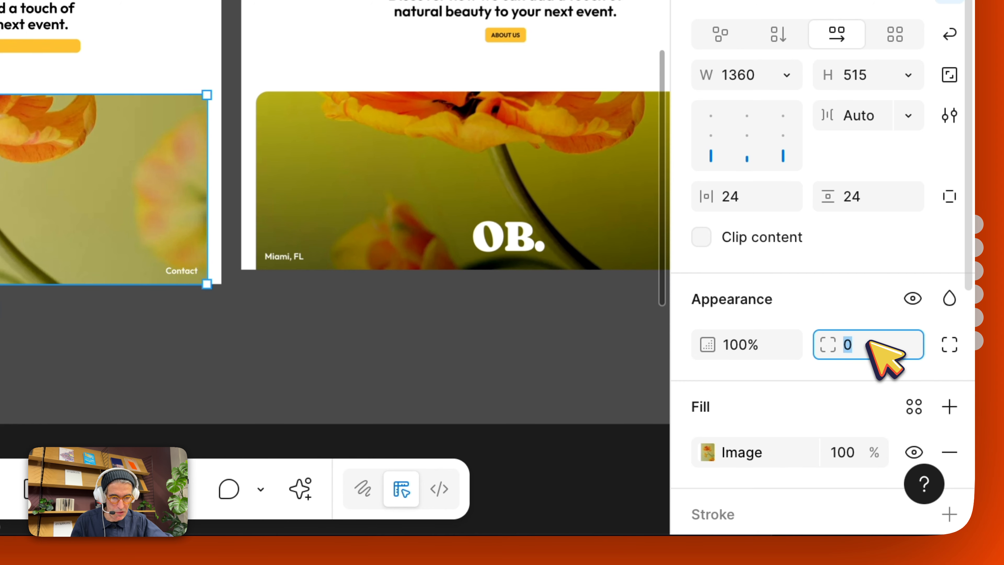
key(Return)
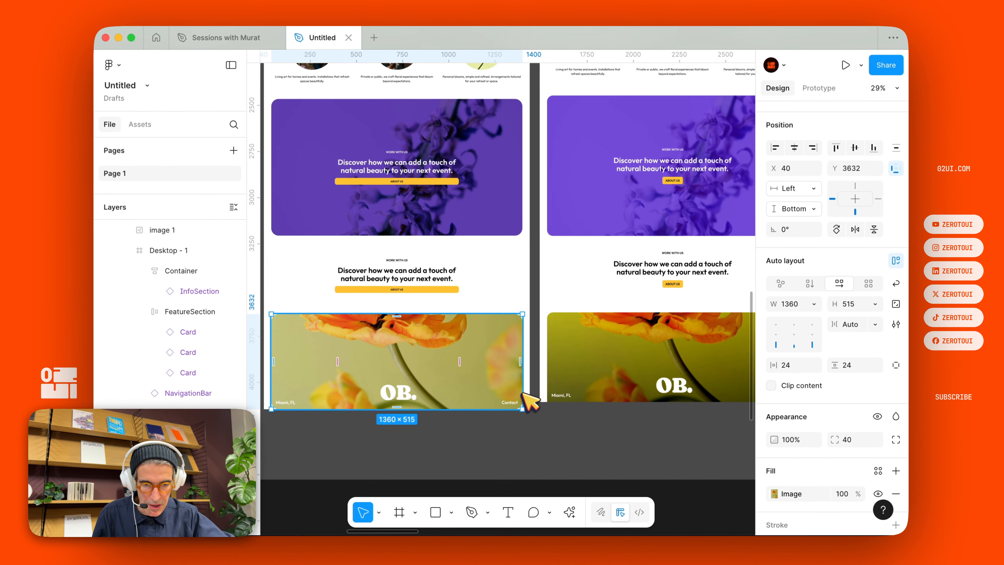
Set the footer frame's two bottom corner radii individually to 0
scroll(206, 256, up, 5)
scroll(536, 435, up, 3)
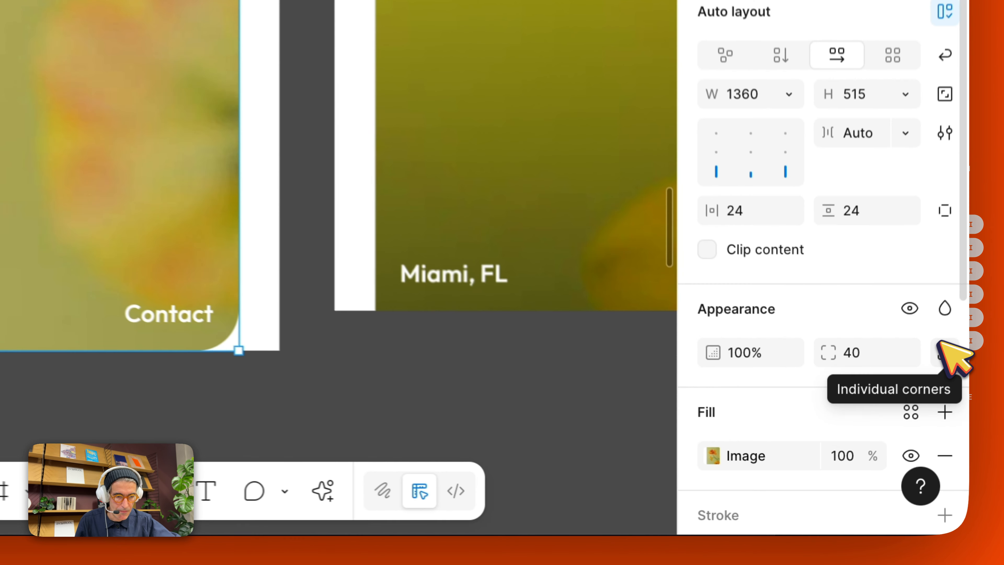
click(894, 439)
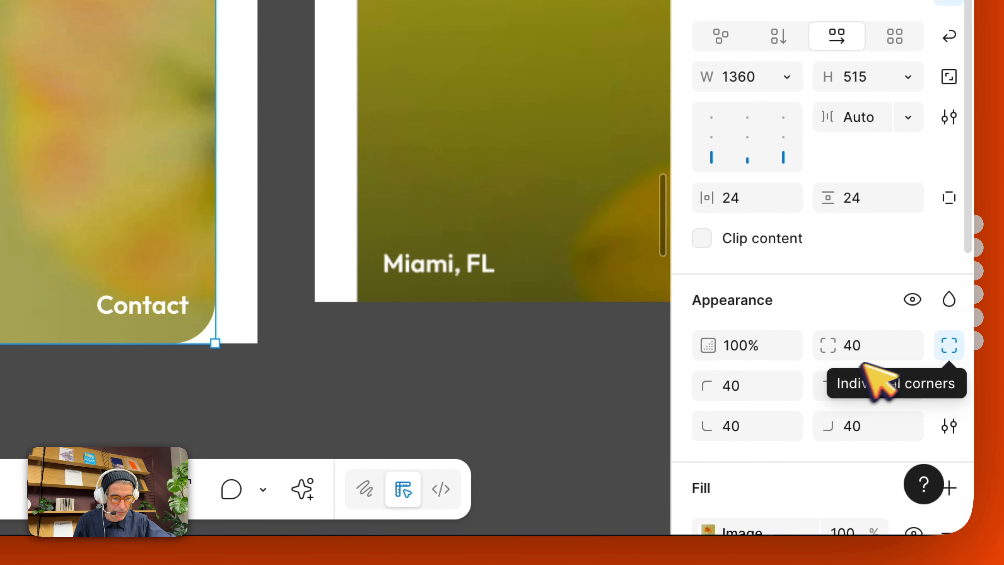
click(731, 434)
text(0)
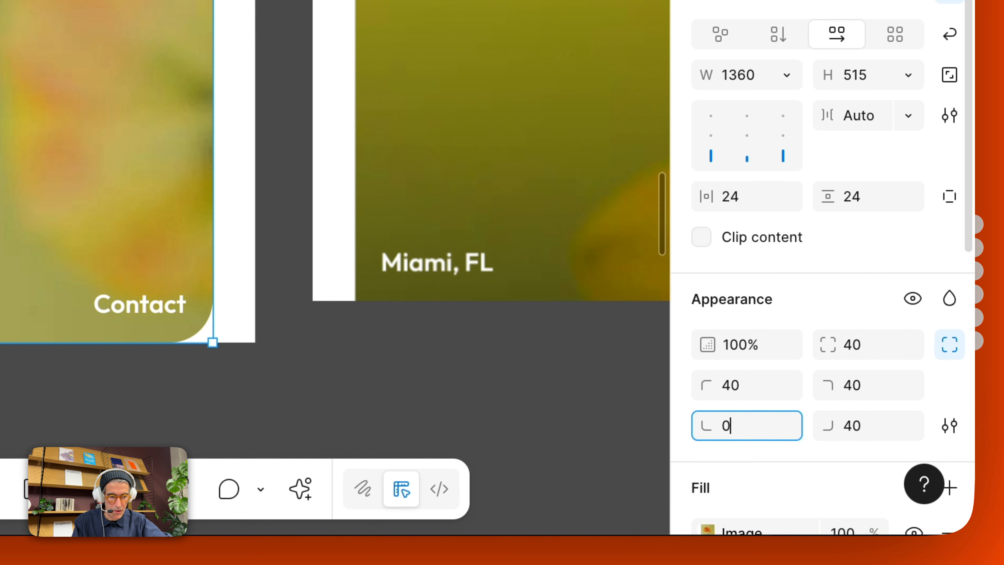
key(Tab)
text(0)
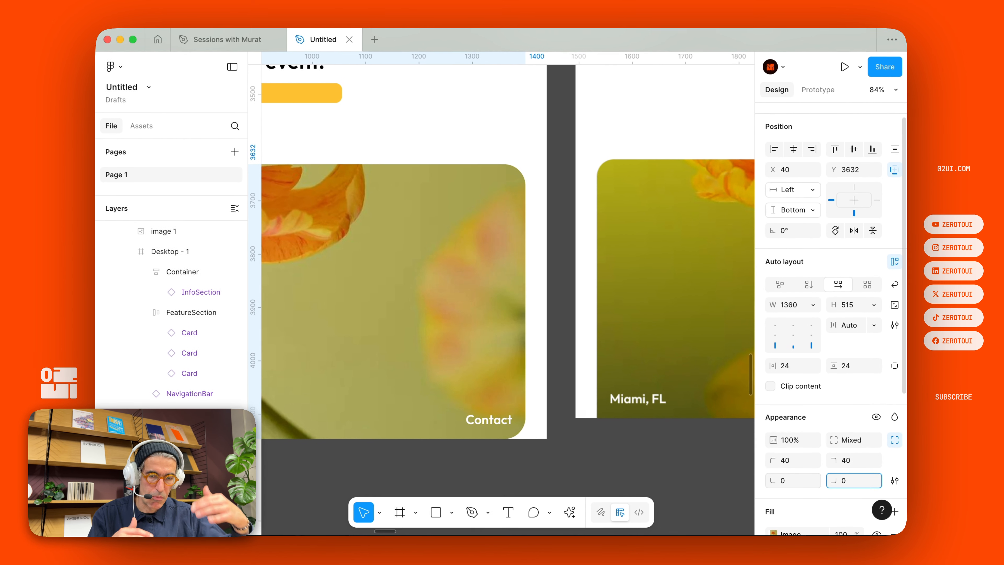
key(Return)
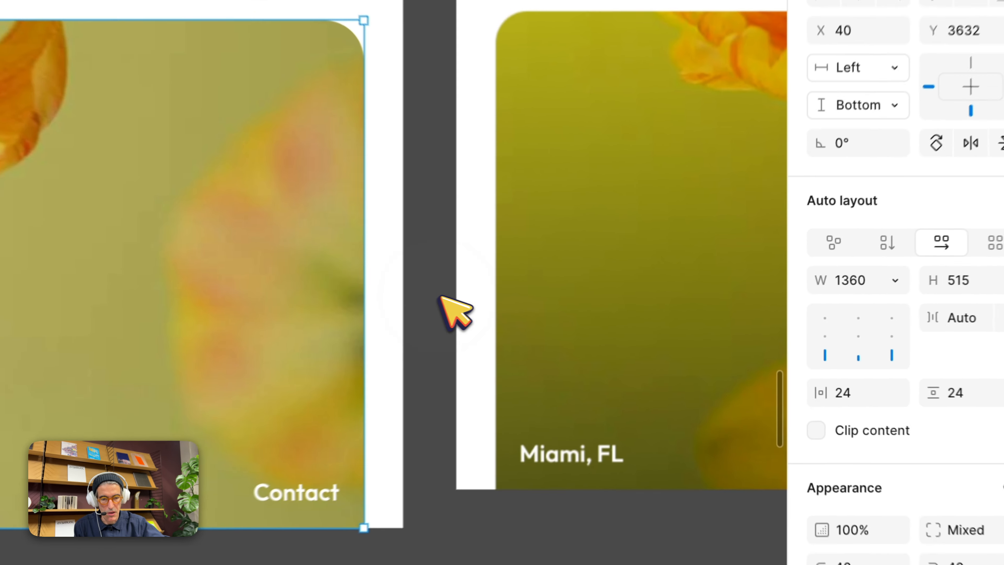
click(565, 310)
scroll(566, 310, down, 5)
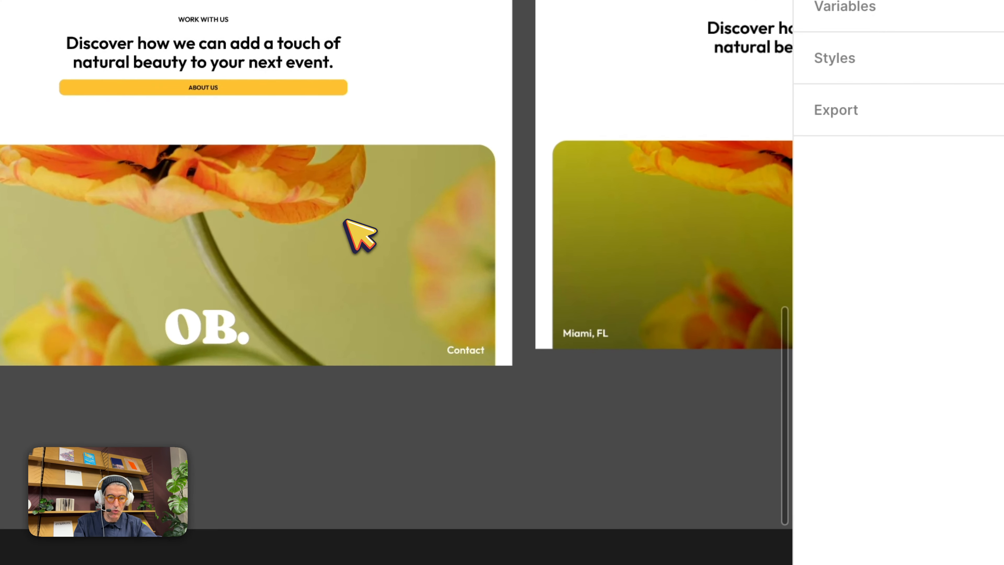
Add a linear gradient fill over the footer frame's image and set its 100% stop colour to 423A00
click(359, 235)
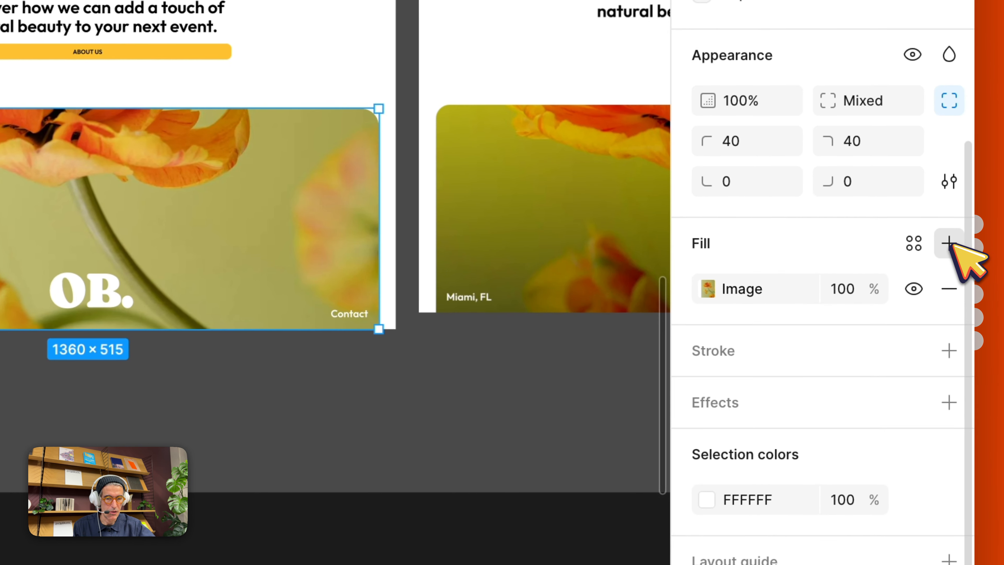
click(949, 243)
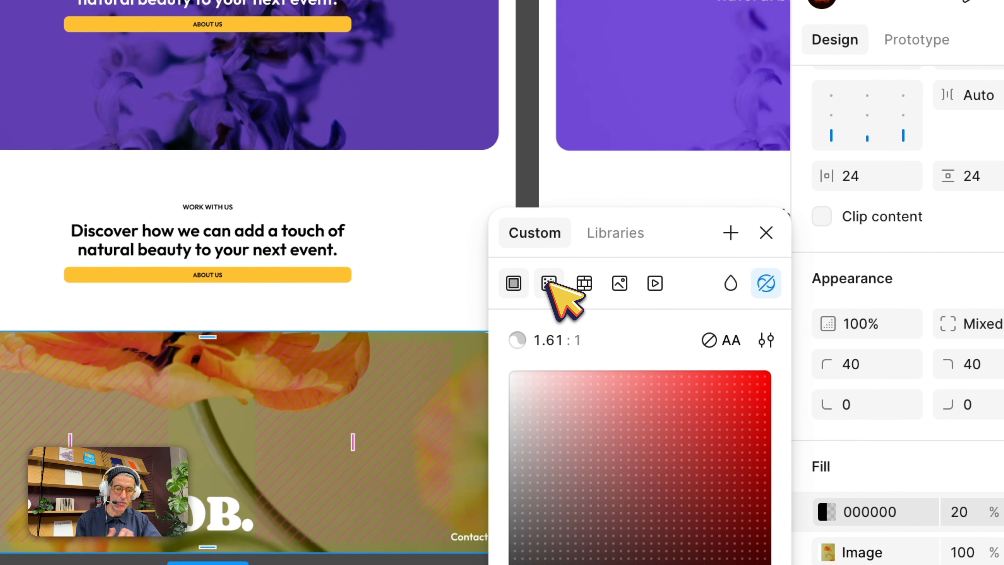
click(634, 213)
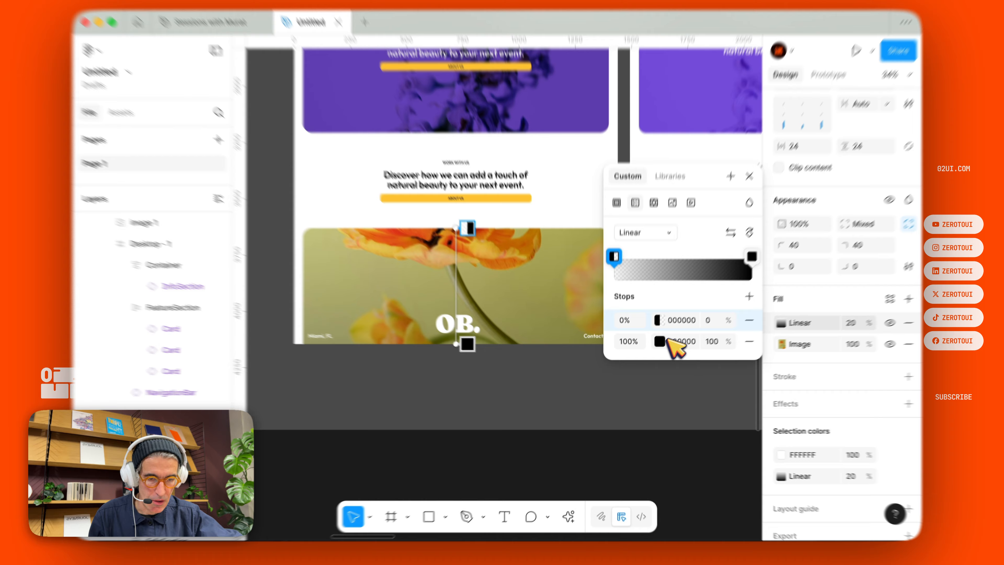
click(657, 345)
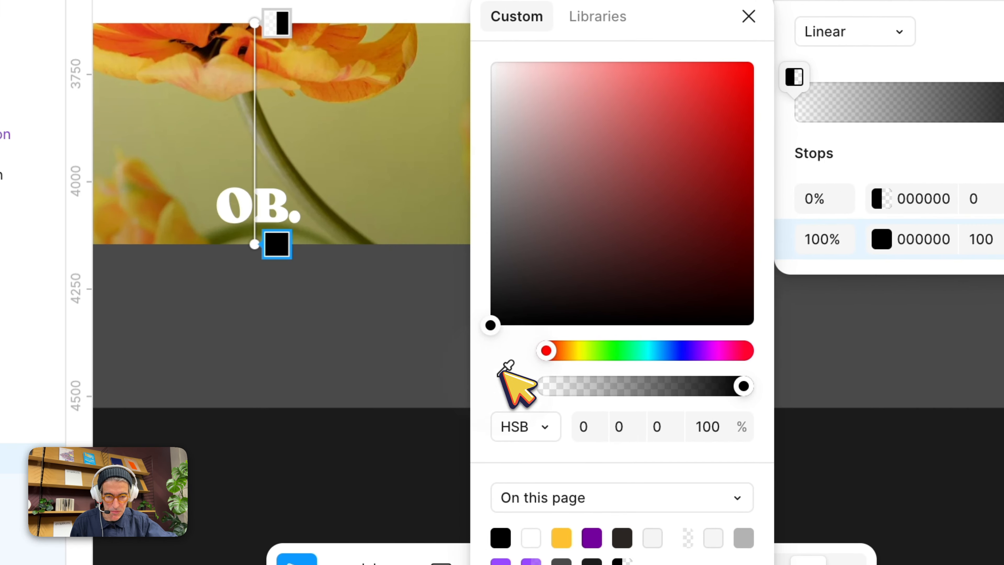
click(295, 172)
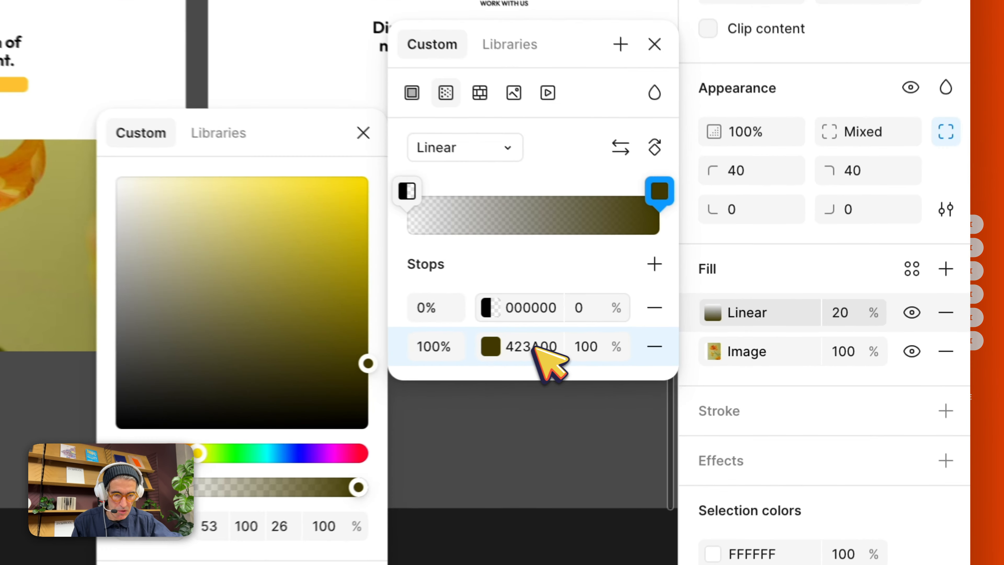
Copy the 423A00 colour onto the gradient's 0% stop and set the gradient fill's opacity to 100%
click(678, 345)
key(super+c)
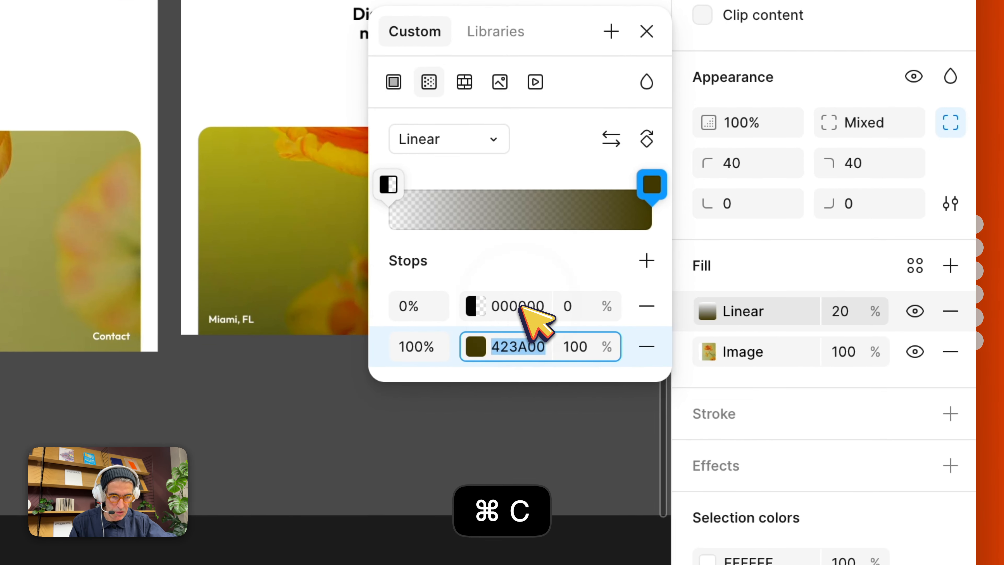
click(518, 306)
key(super+v)
click(539, 347)
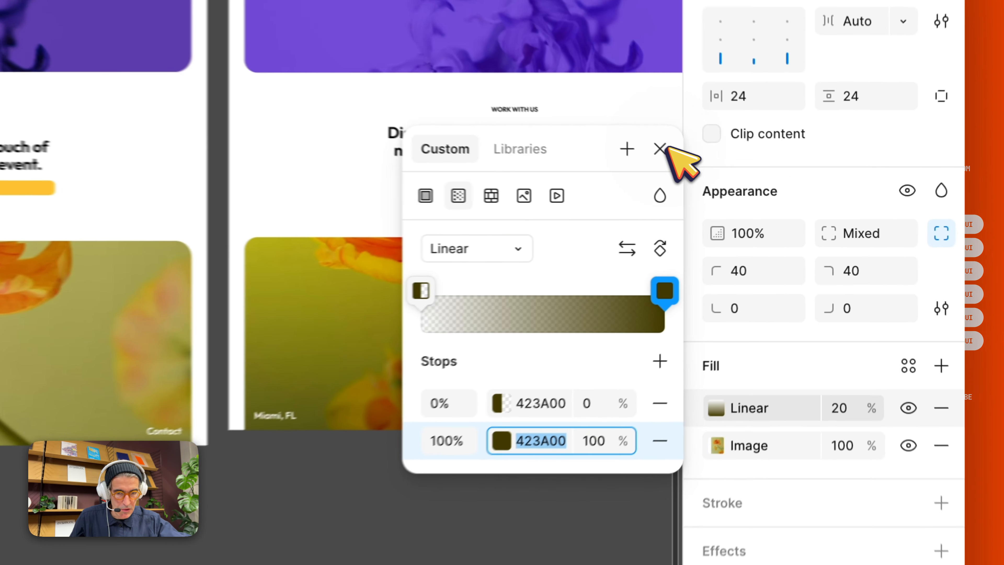
click(743, 187)
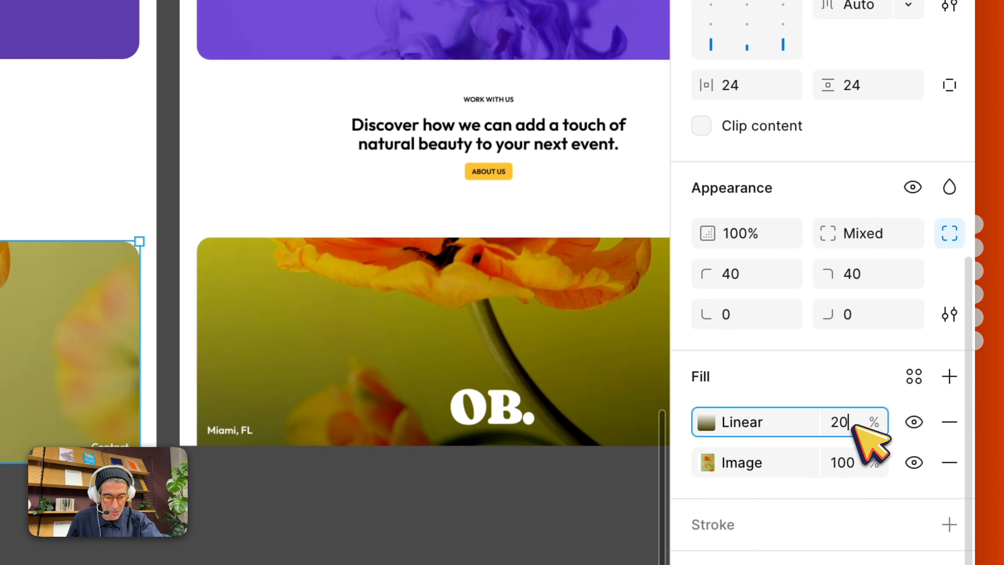
text(100)
key(Return)
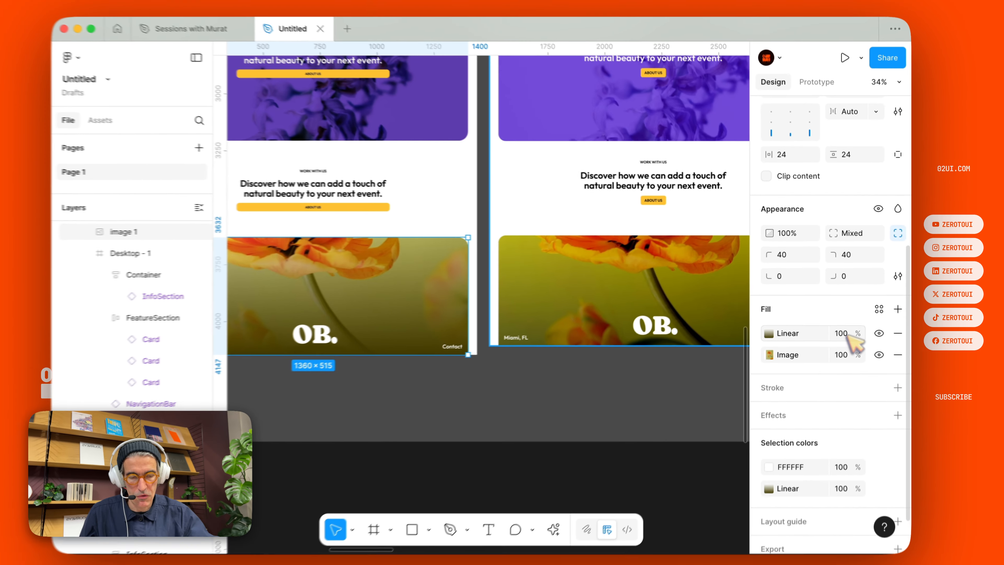
Set the blend mode of the footer's linear gradient fill to Plus darker
scroll(504, 277, left, 4)
scroll(505, 277, down, 1)
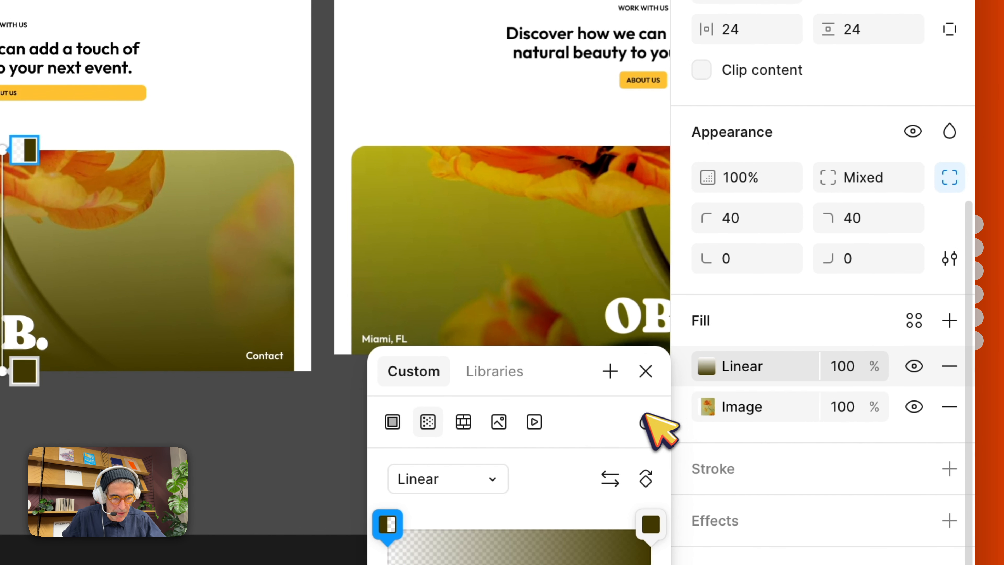
click(644, 420)
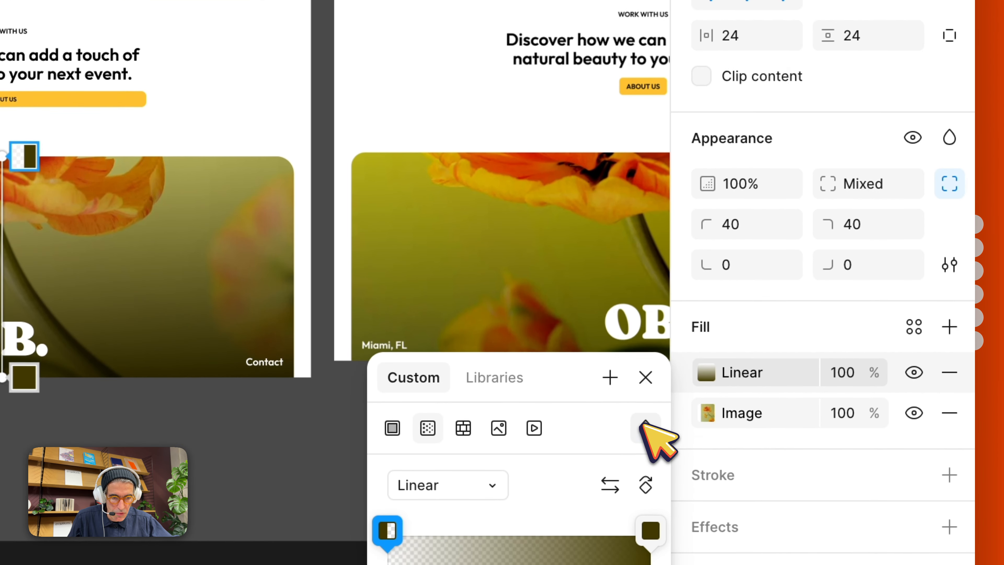
click(645, 425)
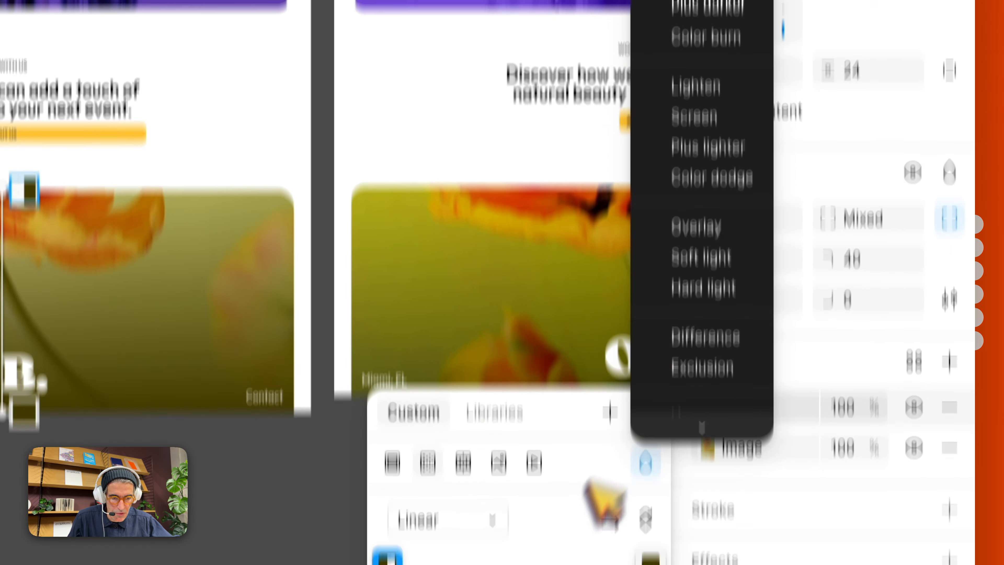
click(646, 314)
click(648, 297)
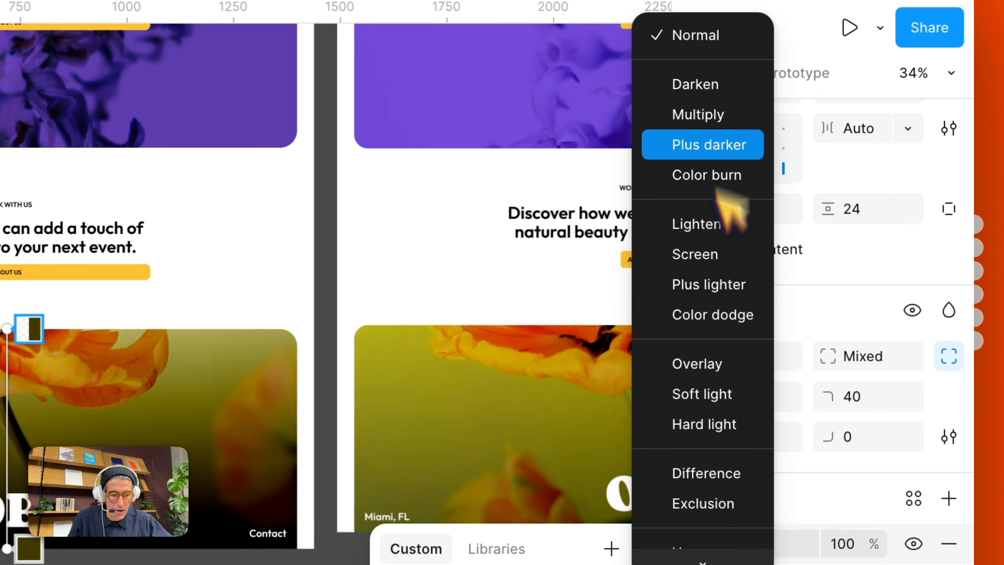
click(777, 127)
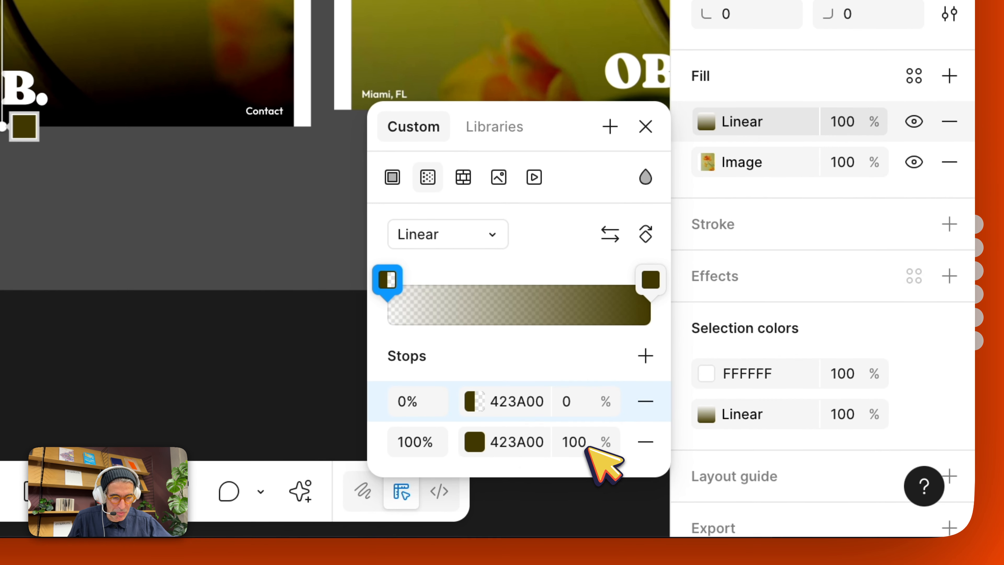
click(588, 446)
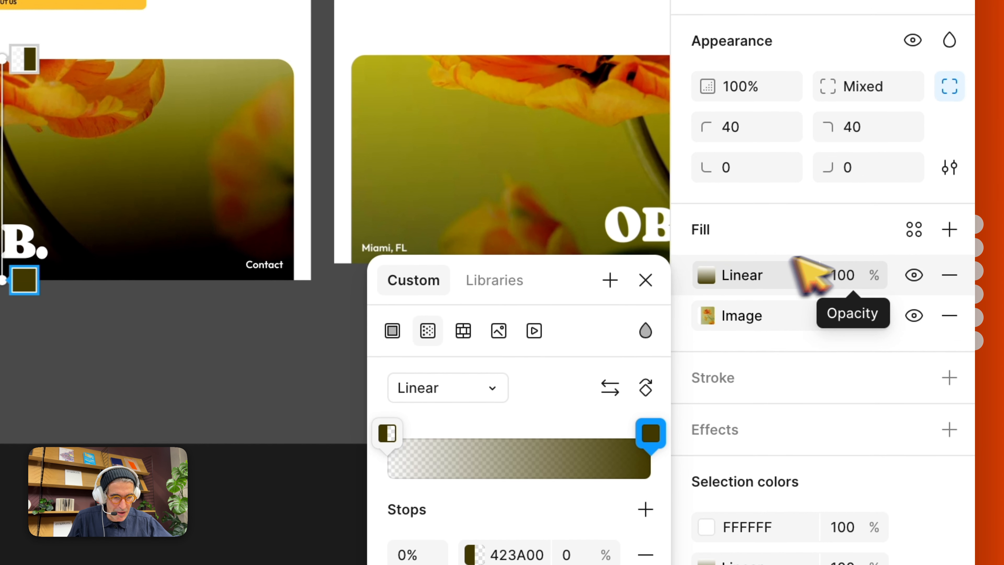
click(645, 236)
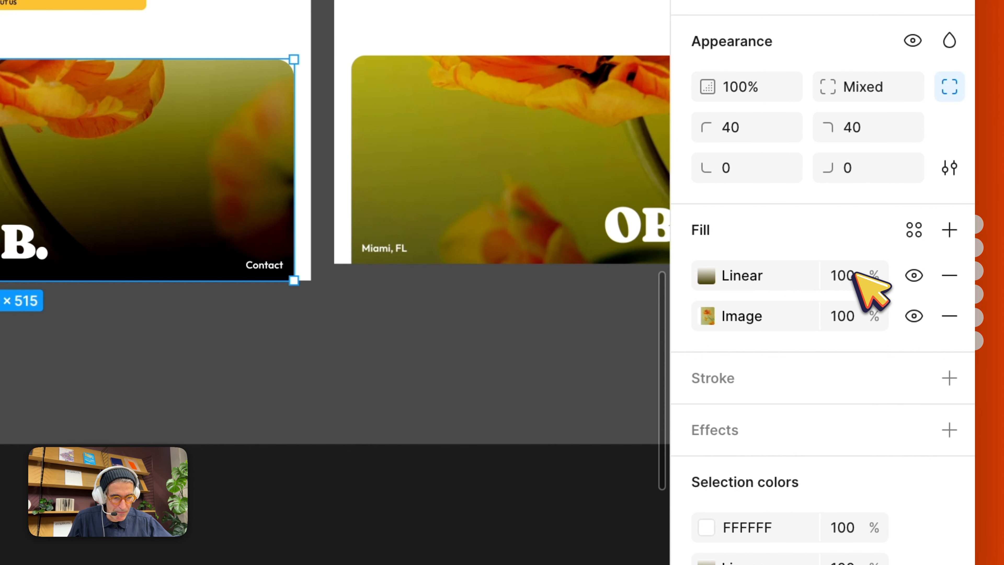
Set the opacity of the footer's linear gradient fill to 60%
key(shift+Down)
key(shift+Down)
key(shift+Down)
key(shift+Down)
key(shift+Down)
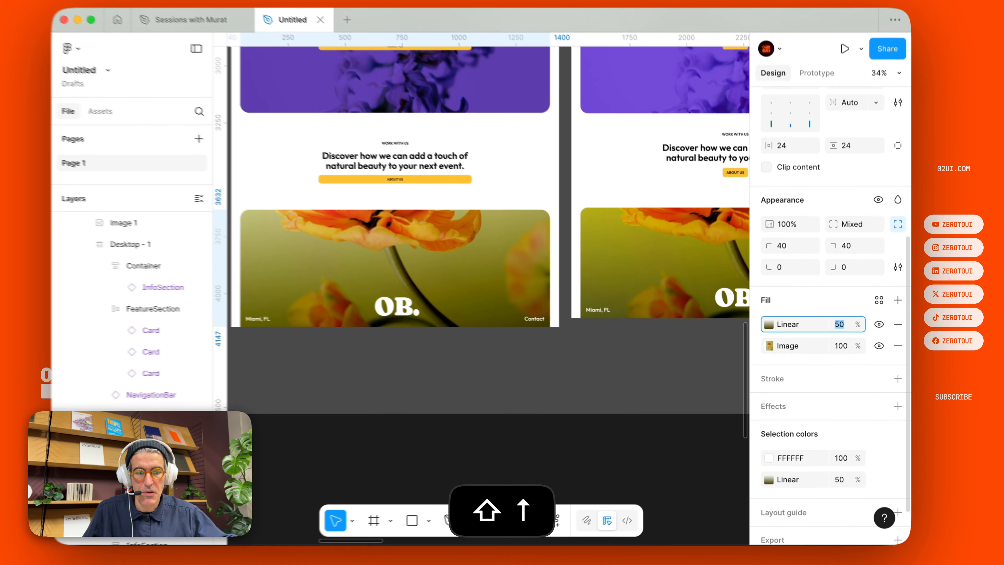
key(shift+Up)
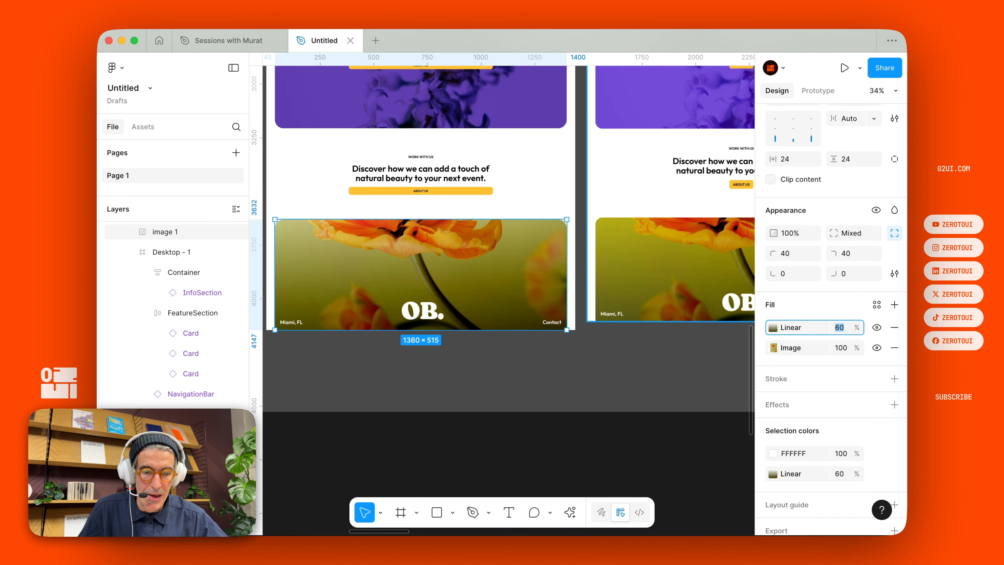
Compare Desktop - 1 from navigation bar to footer with the reference image beside it
scroll(589, 239, down, 5)
scroll(589, 240, up, 6)
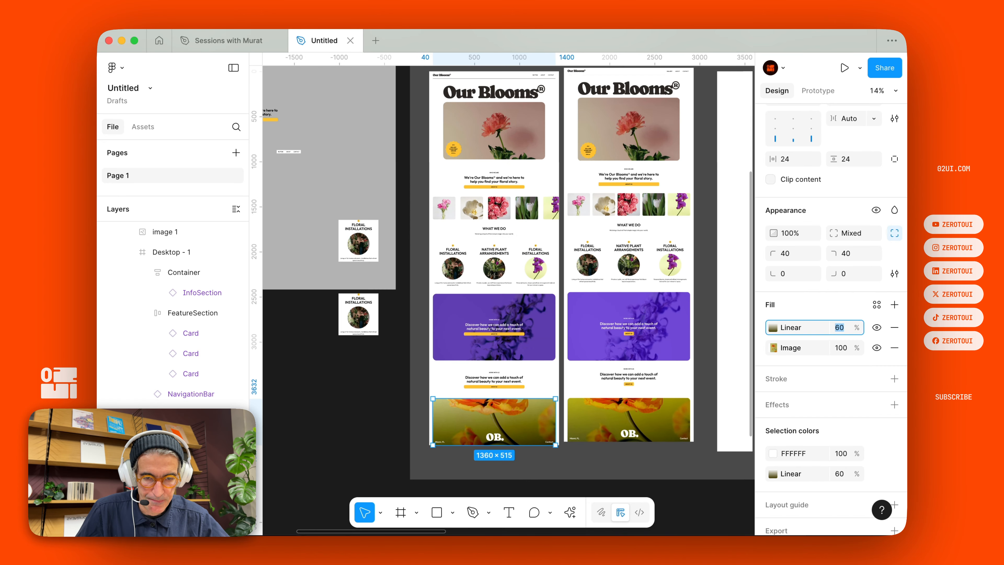
scroll(509, 295, down, 2)
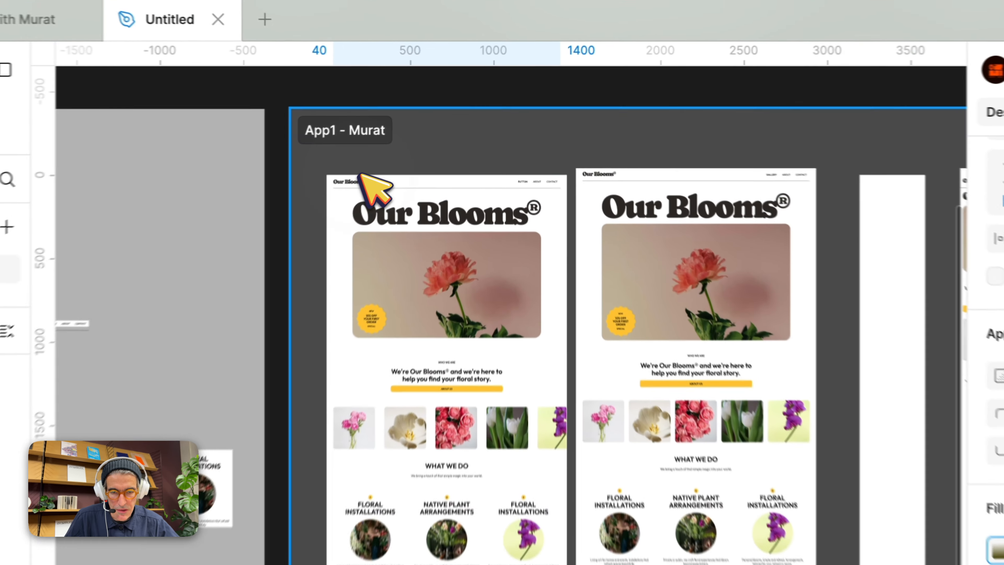
click(426, 125)
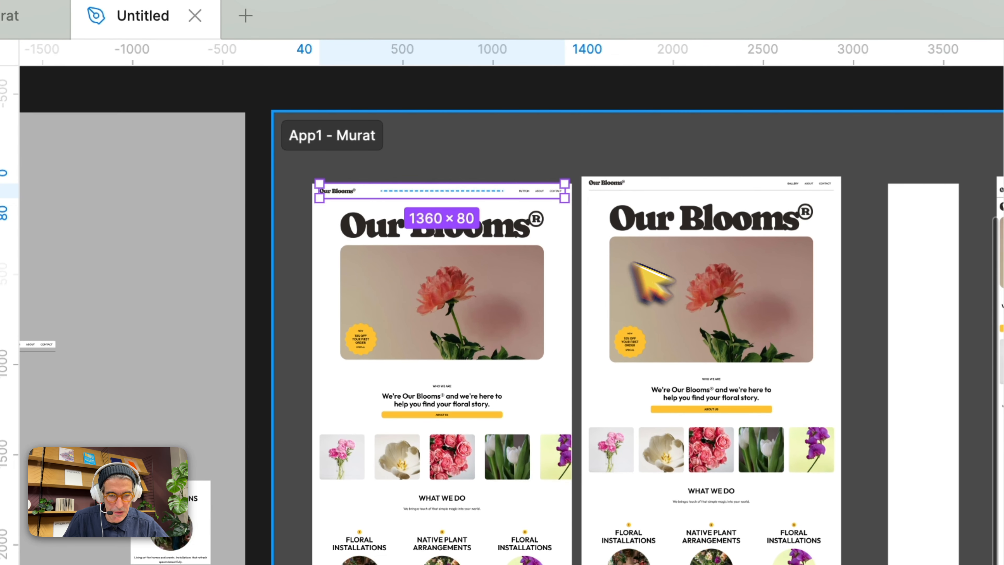
click(668, 277)
click(672, 281)
scroll(676, 293, down, 5)
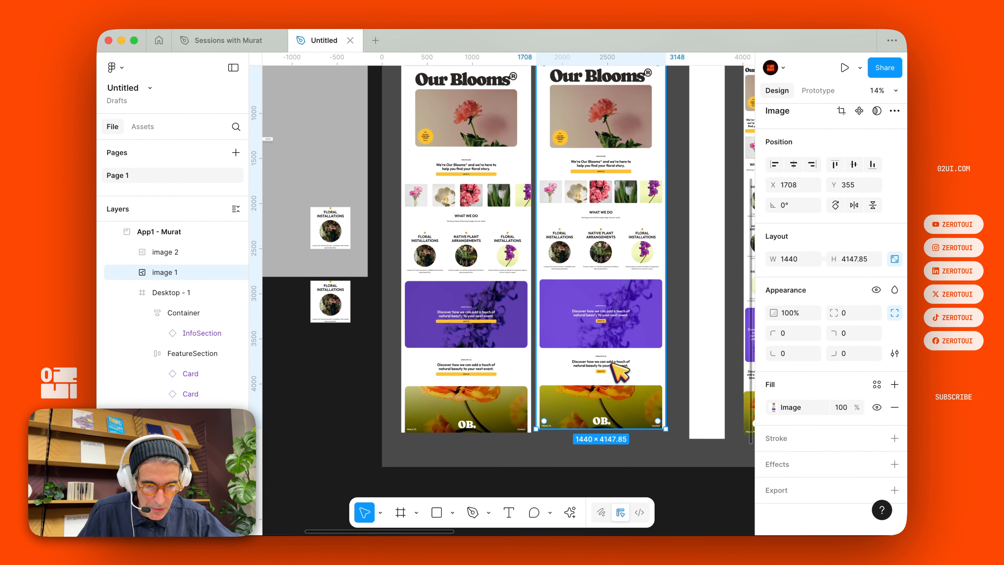
Set the ABOUT US button's width to Hug in the Work With Us sections of Desktop - 1
scroll(612, 364, up, 5)
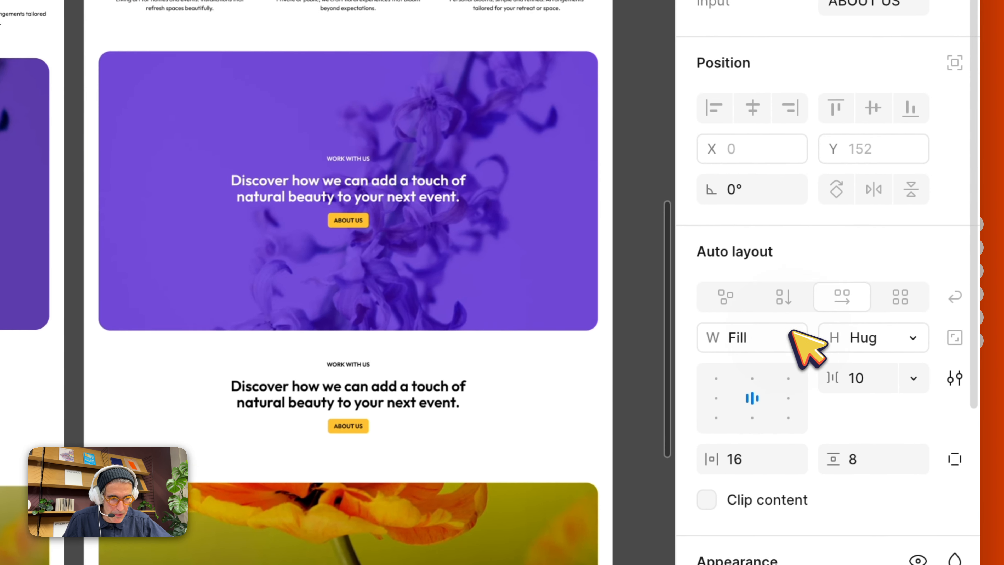
click(799, 336)
click(828, 308)
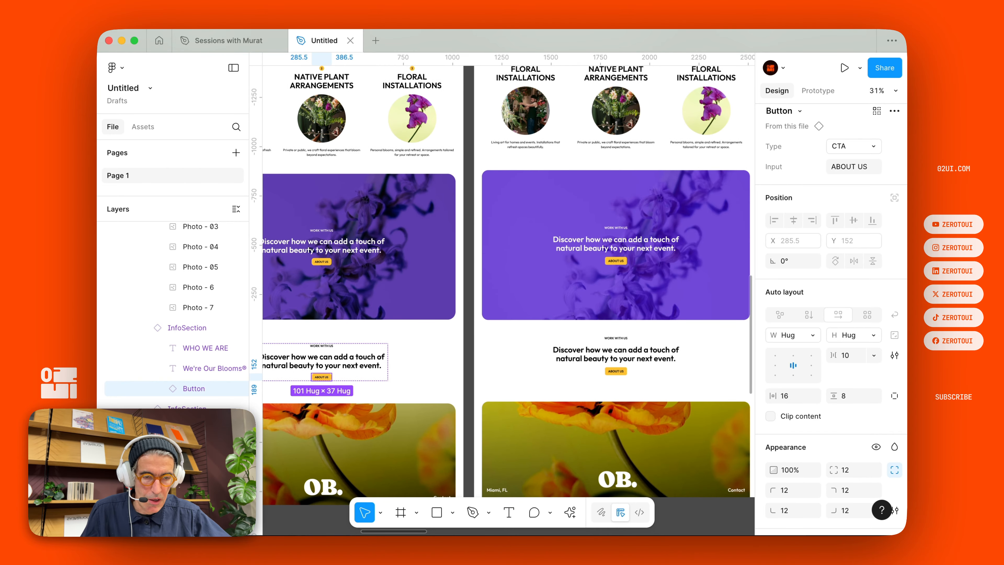
Delete the reference design image beside Desktop - 1
scroll(506, 277, up, 5)
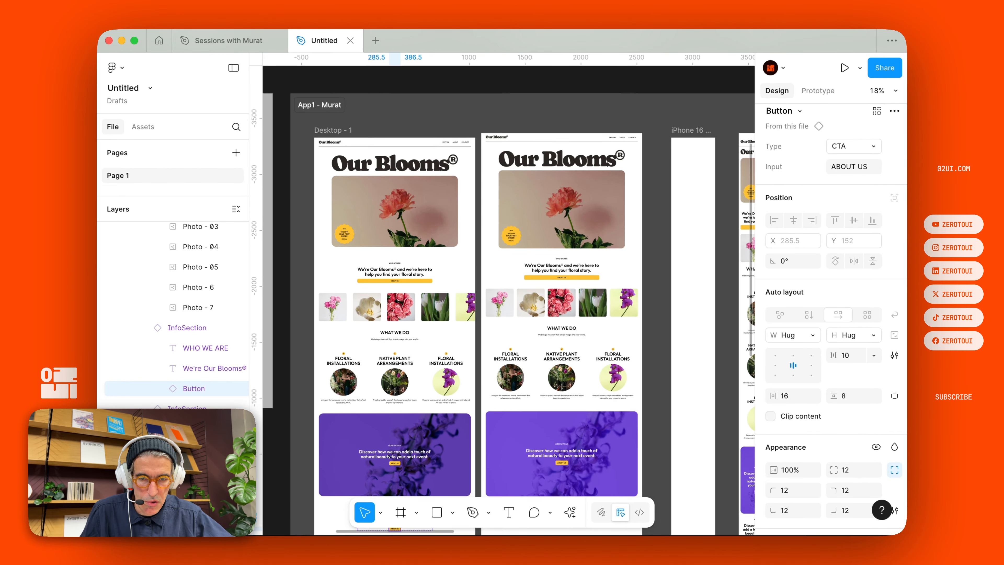
scroll(506, 294, down, 5)
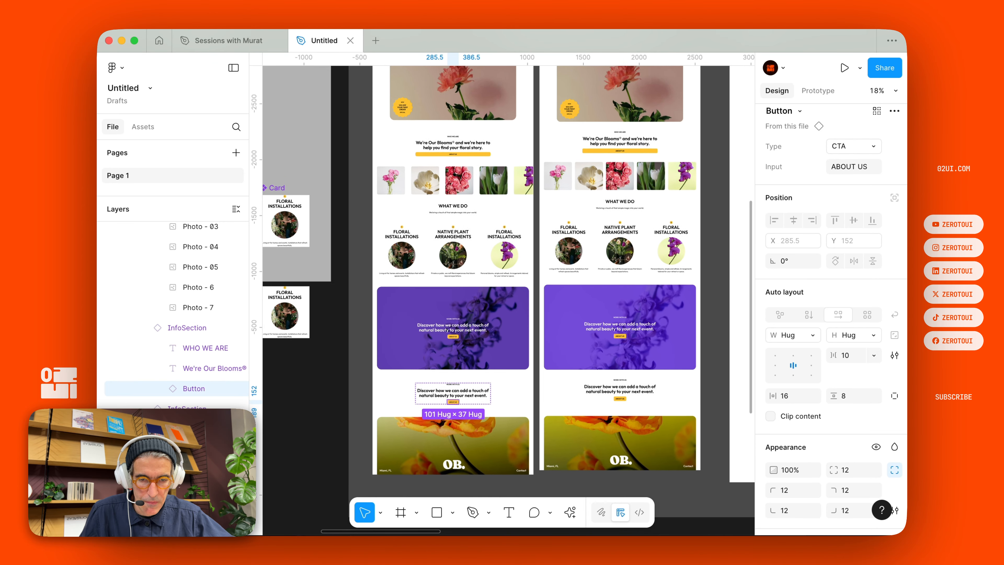
scroll(506, 277, up, 3)
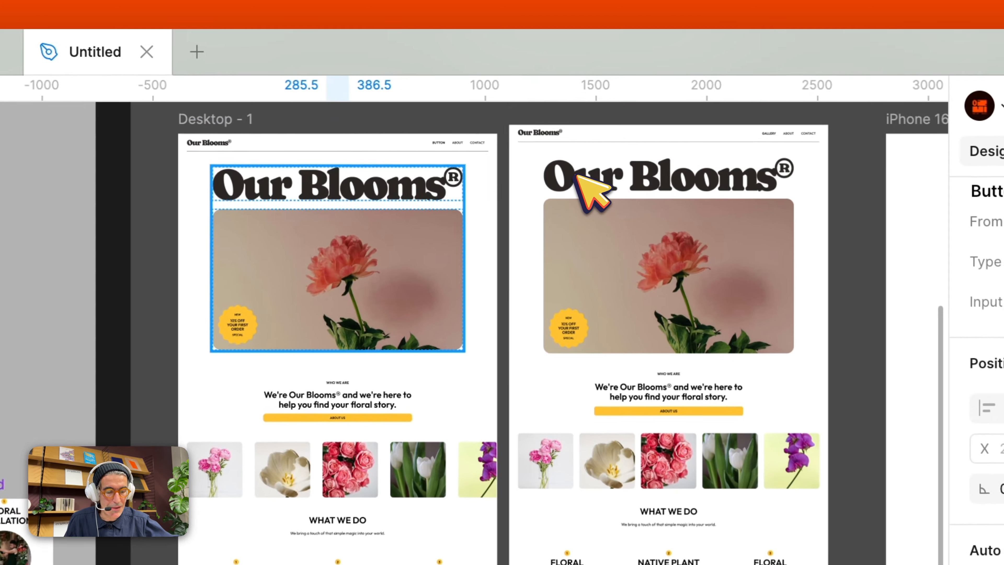
click(567, 103)
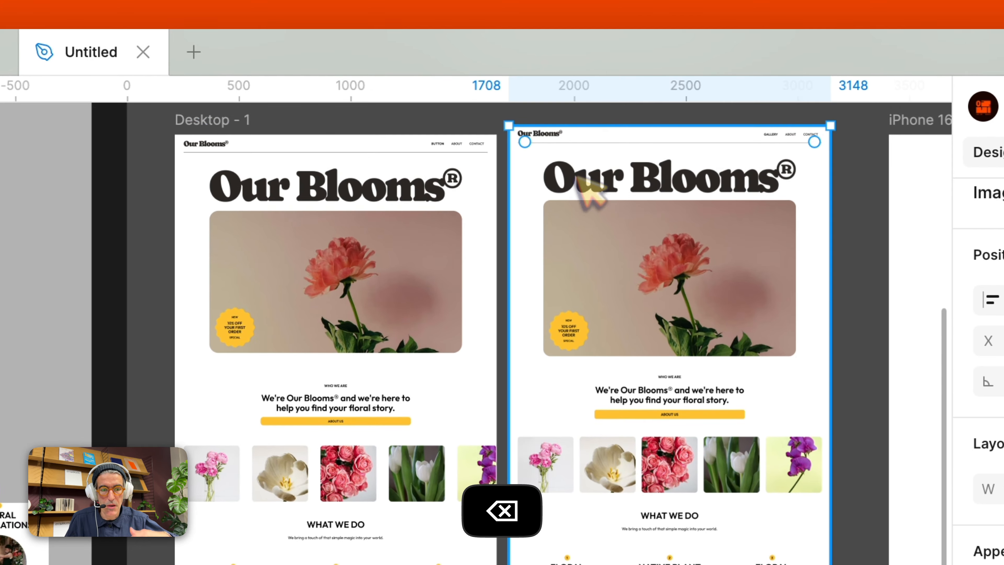
key(BackSpace)
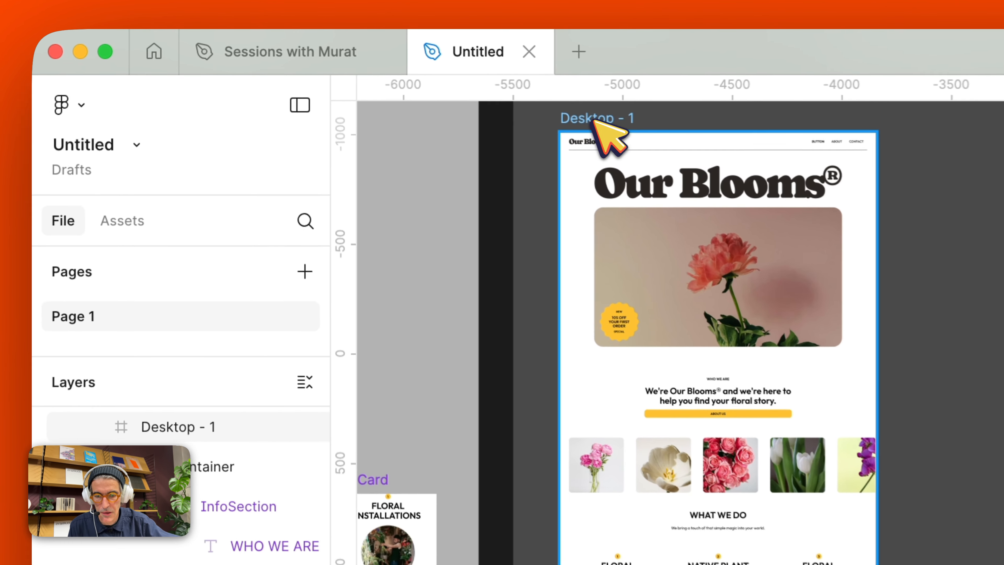
Select Desktop - 1, collapse all layers and expand only this frame's contents
click(383, 75)
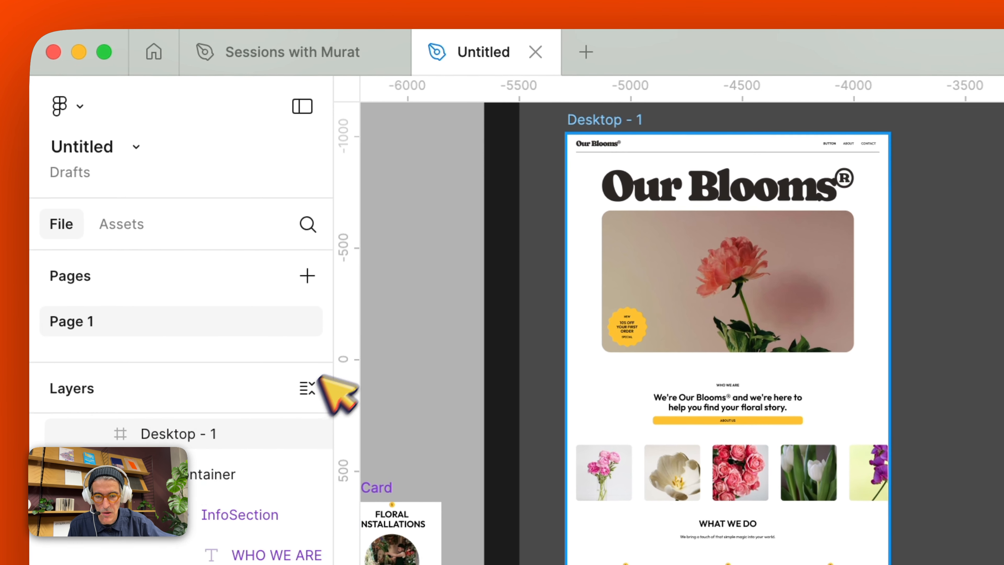
click(307, 389)
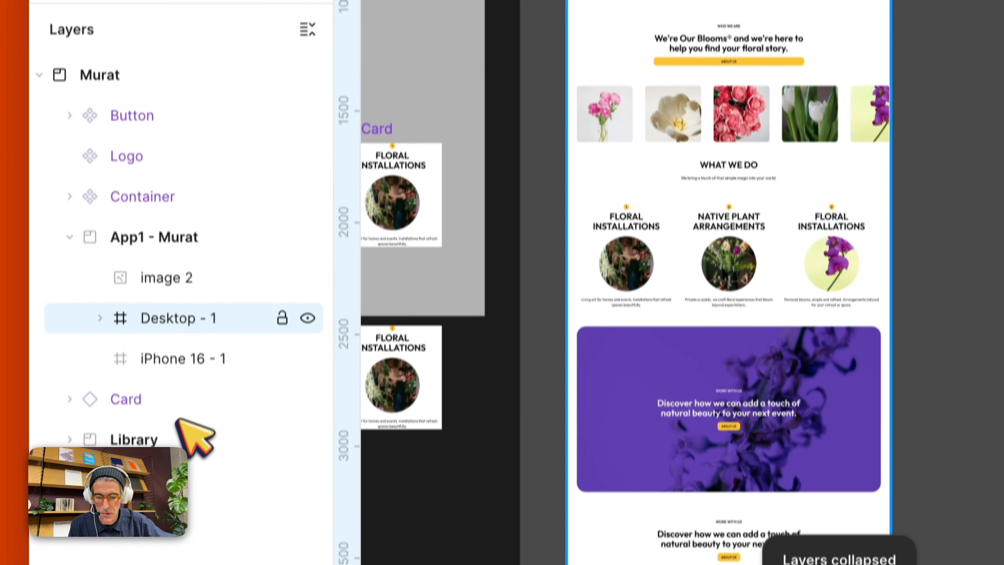
click(100, 318)
scroll(180, 396, down, 3)
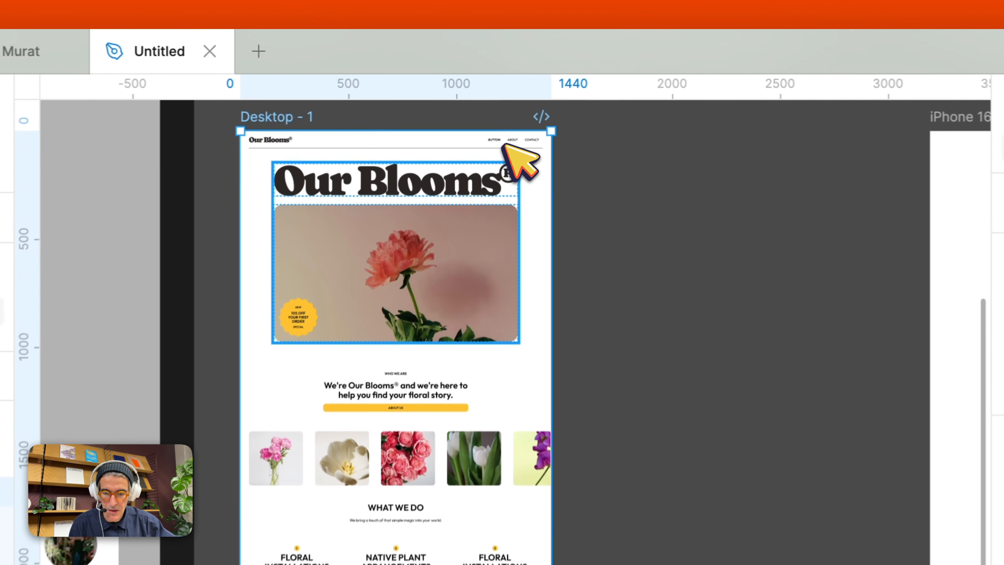
Wrap Desktop - 1's navigation bar in an auto layout frame and rename that frame Header
click(503, 88)
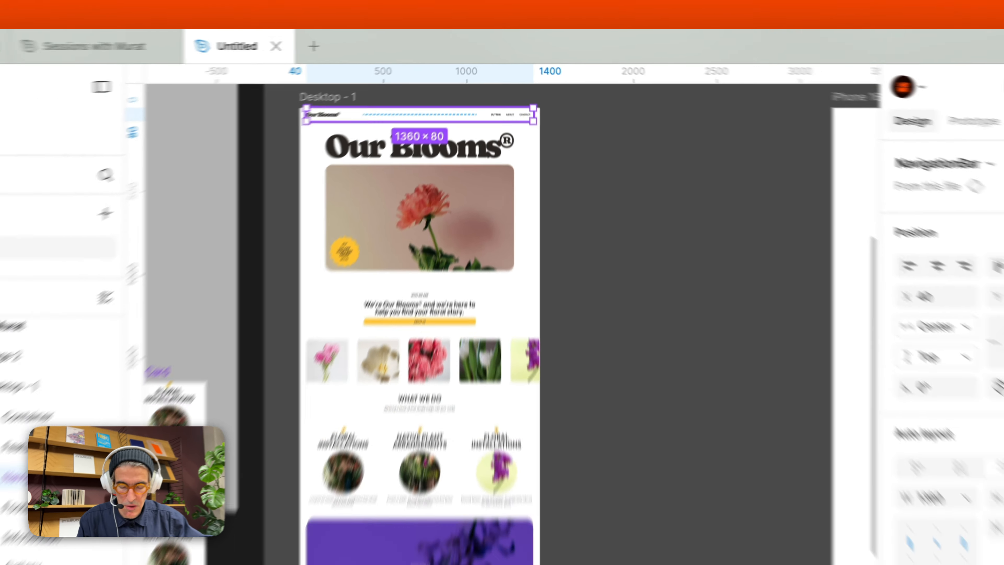
key(shift+a)
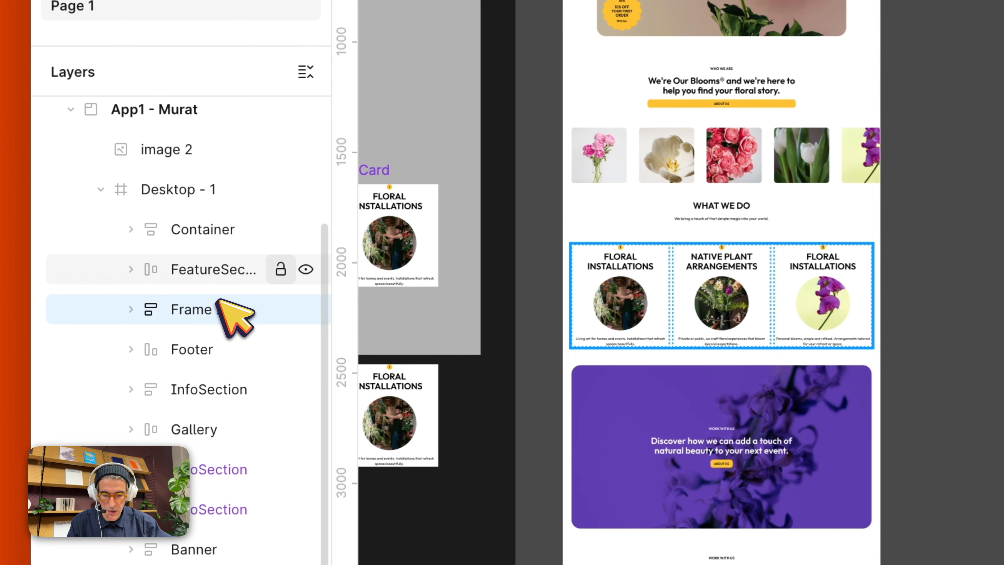
double_click(193, 327)
text(Header)
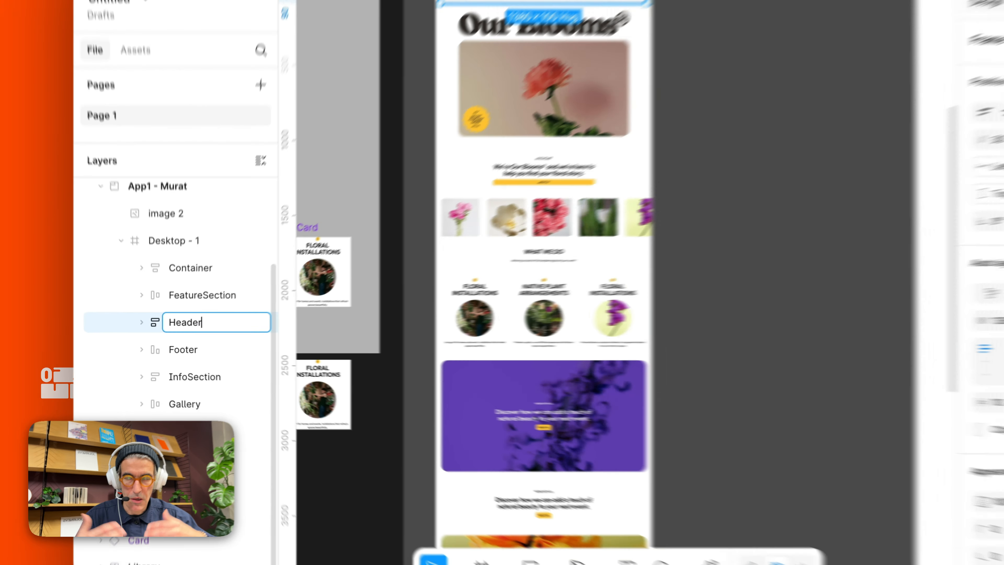
Set the gap and the horizontal and vertical padding of Desktop - 1's Header frame to 0
key(Return)
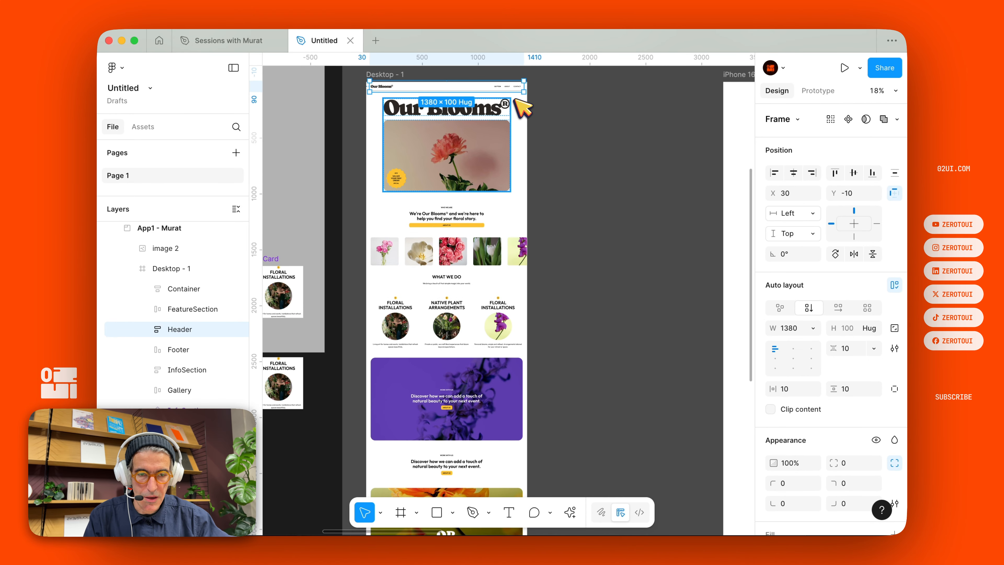
scroll(523, 109, up, 5)
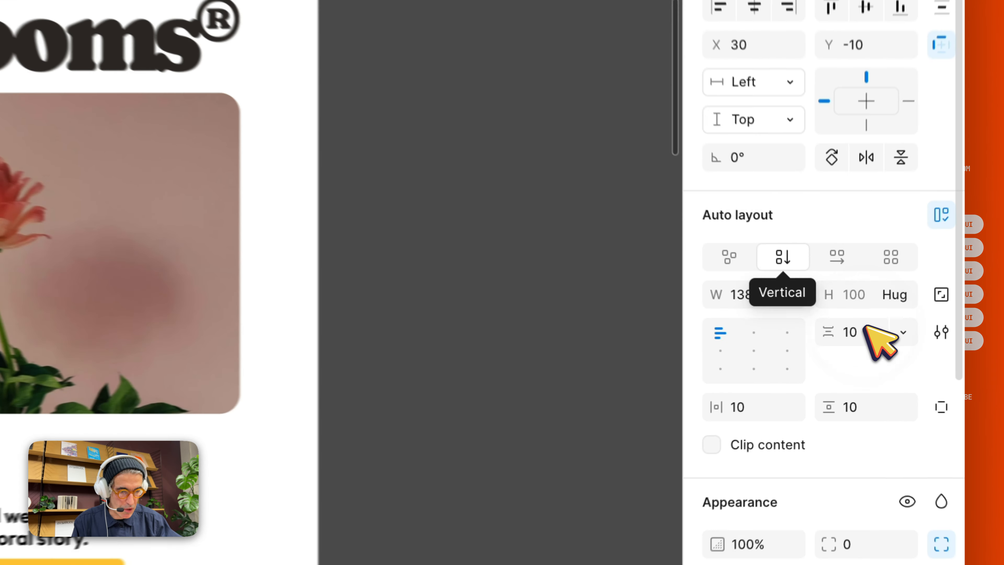
click(853, 347)
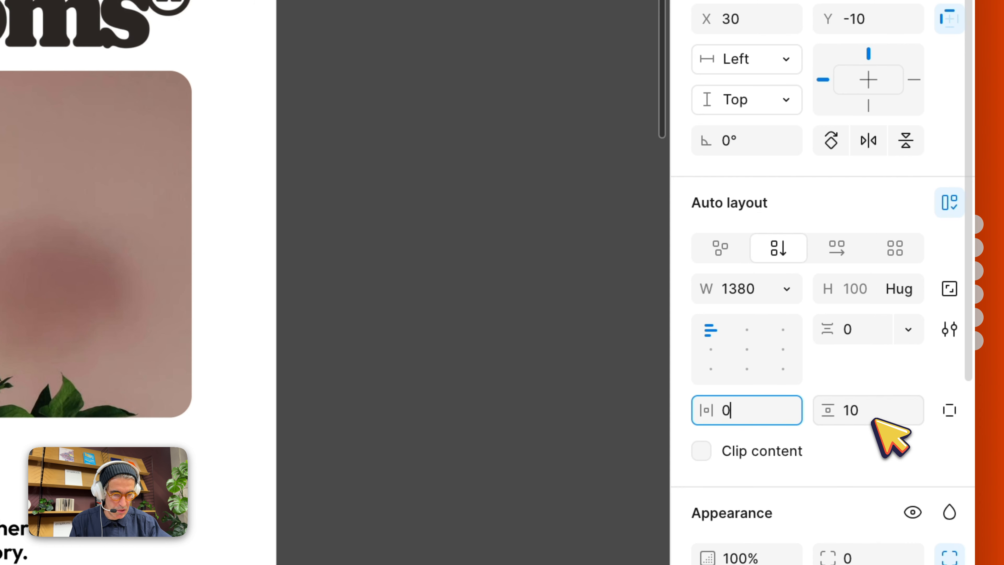
key(Return)
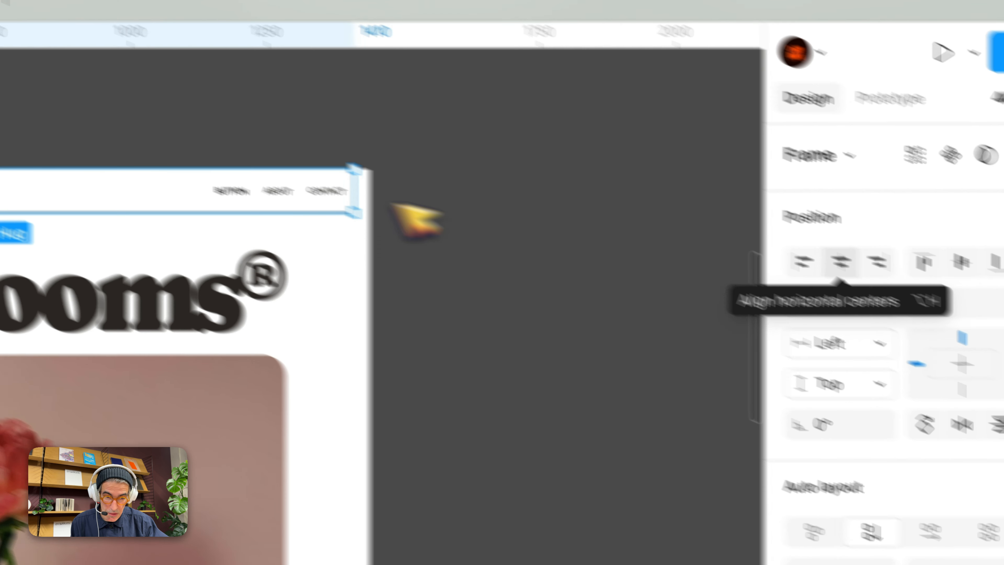
Centre the Header frame horizontally at Y 0 in Desktop - 1 and widen it to 1443
click(747, 224)
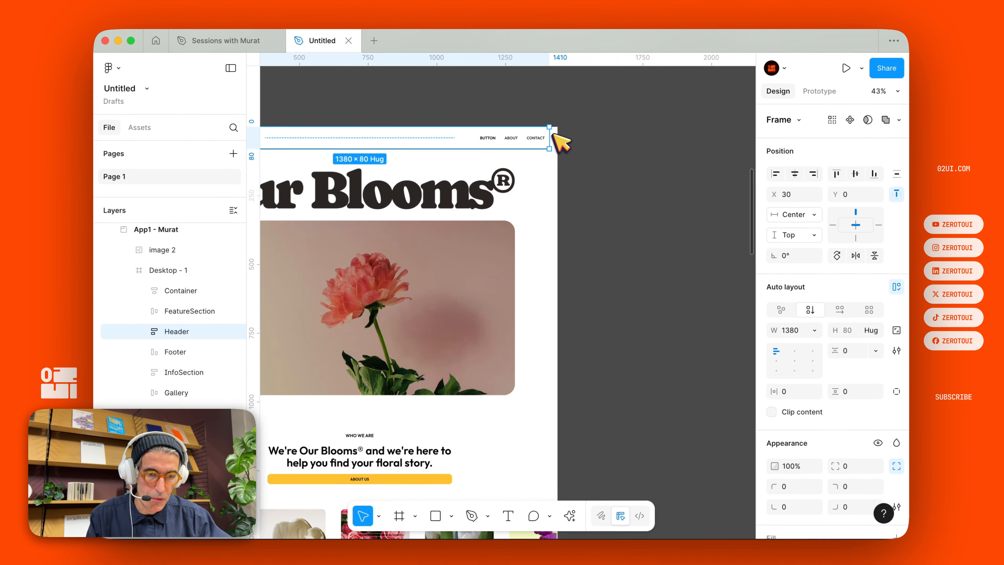
scroll(514, 205, up, 3)
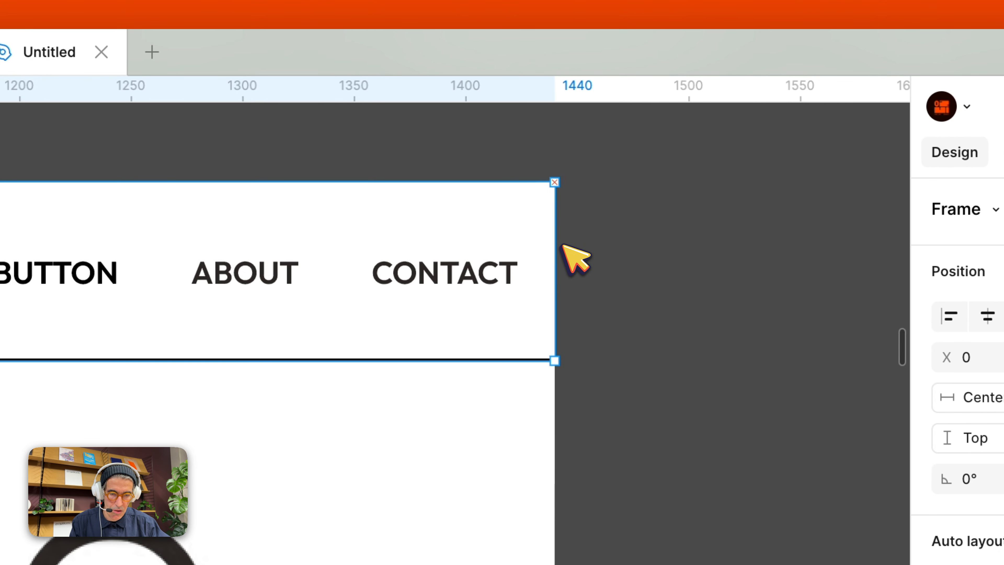
drag(544, 245, 558, 246)
scroll(557, 245, down, 5)
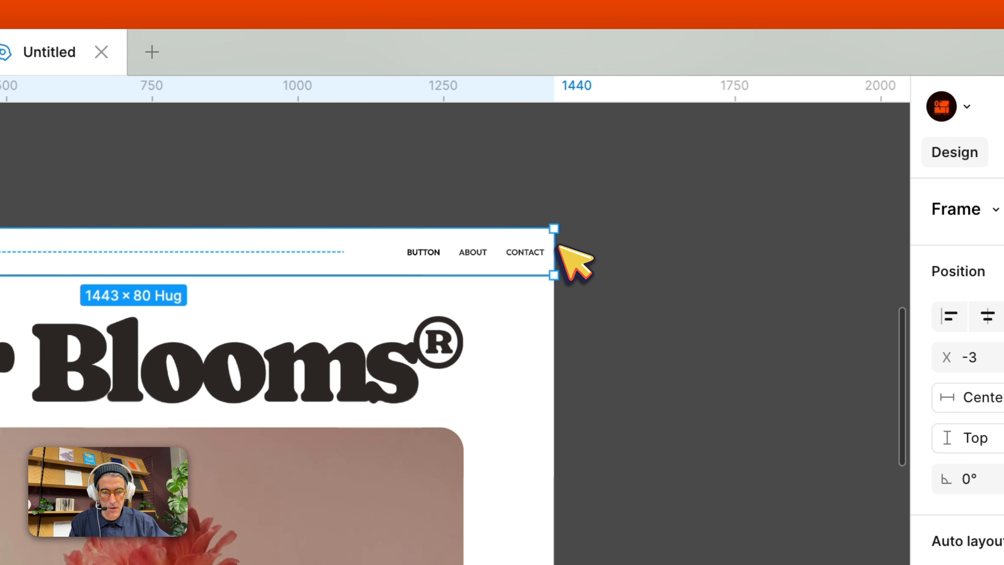
Nudge the Header frame so its left edge sits at X 0, flush with Desktop - 1's left edge
scroll(543, 186, left, 9)
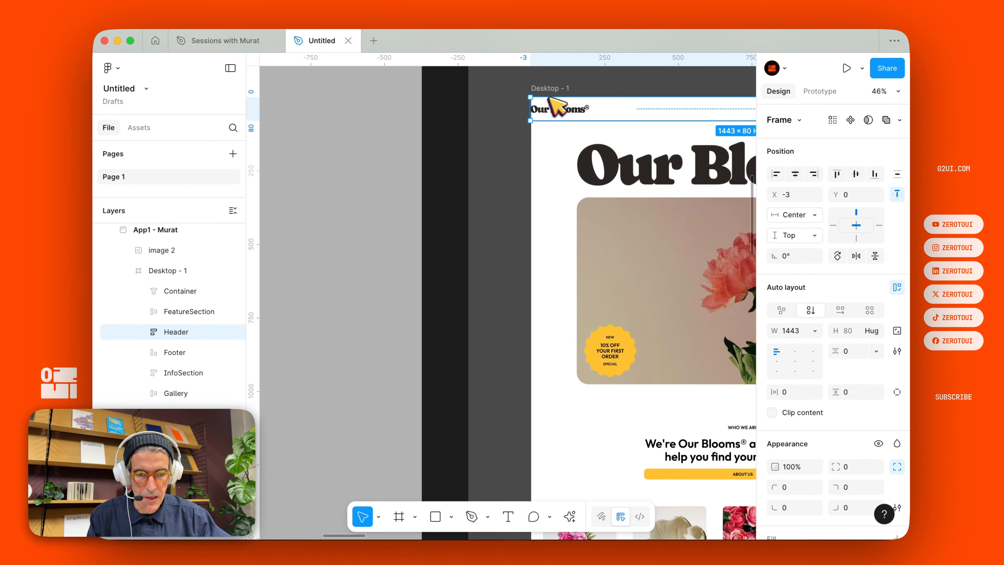
scroll(557, 106, up, 5)
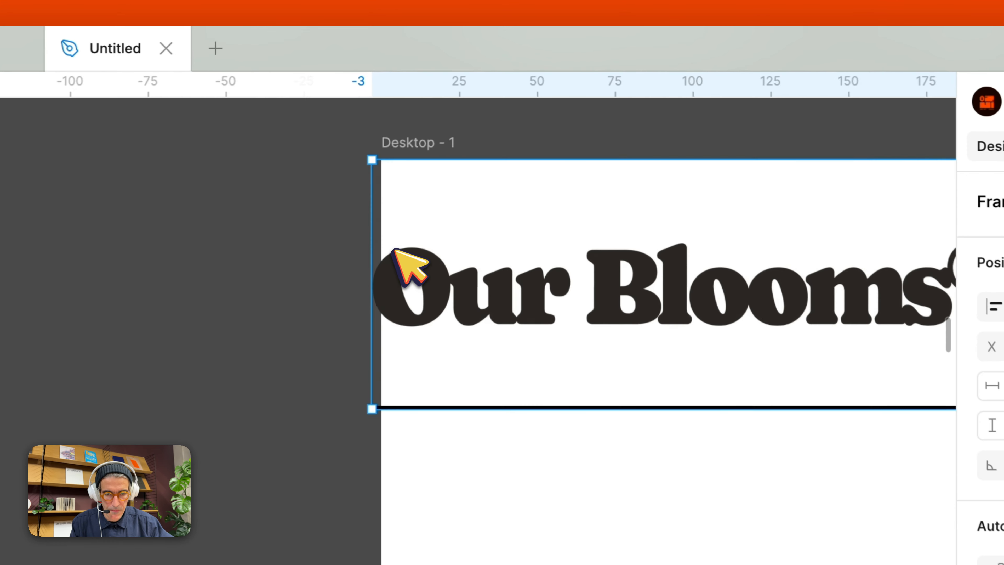
key(Right)
key(Right)
key(Right)
key(Right)
key(Right)
key(Right)
key(Right)
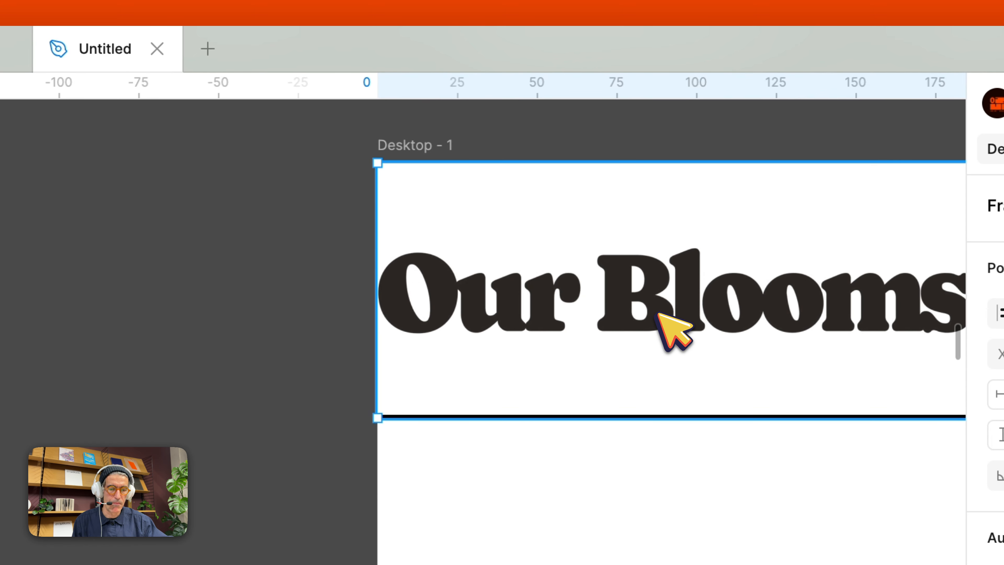
Show the layout guides on the Desktop - 1 frame and set the Header's horizontal padding to 40
scroll(674, 332, down, 5)
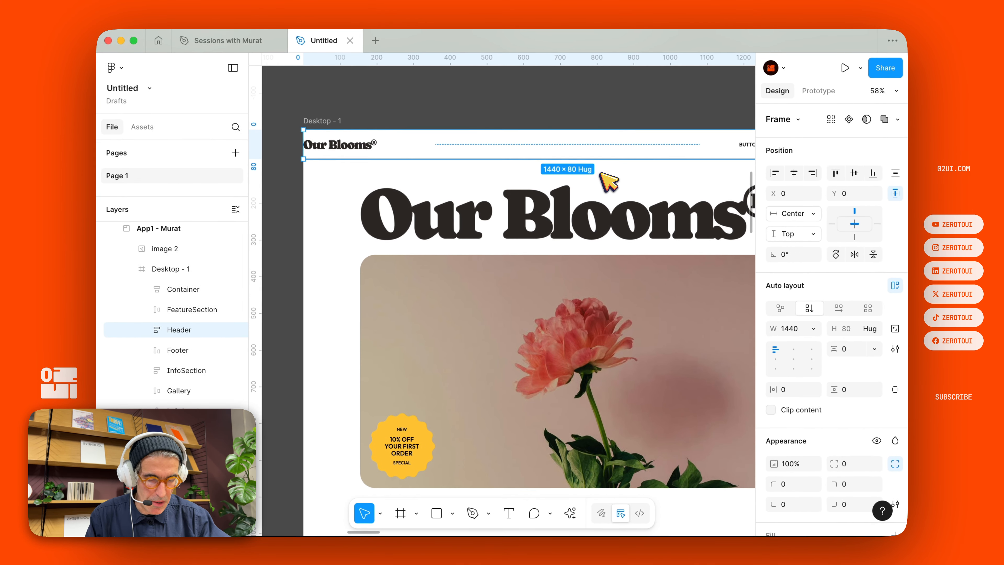
key(shift+g)
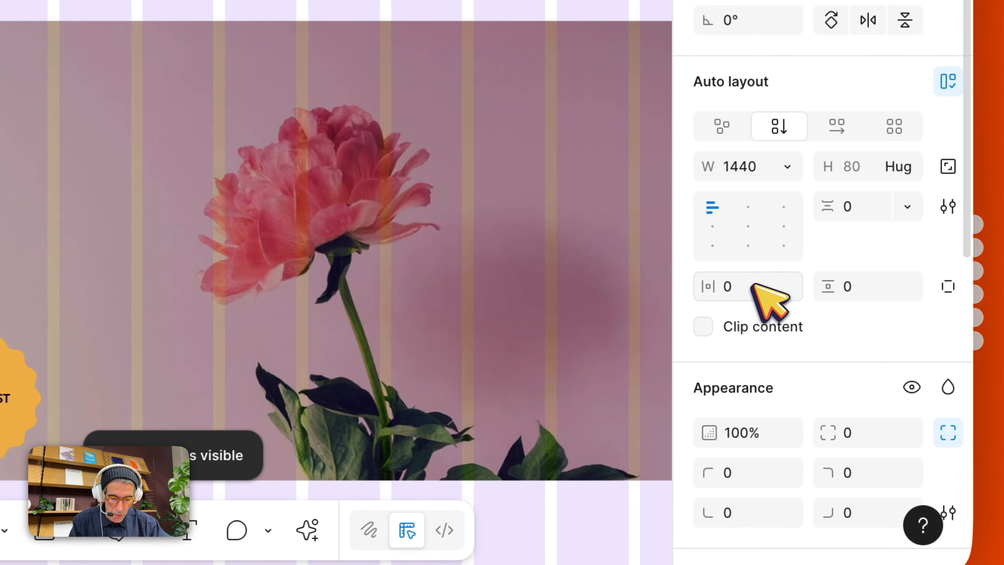
click(795, 389)
key(Return)
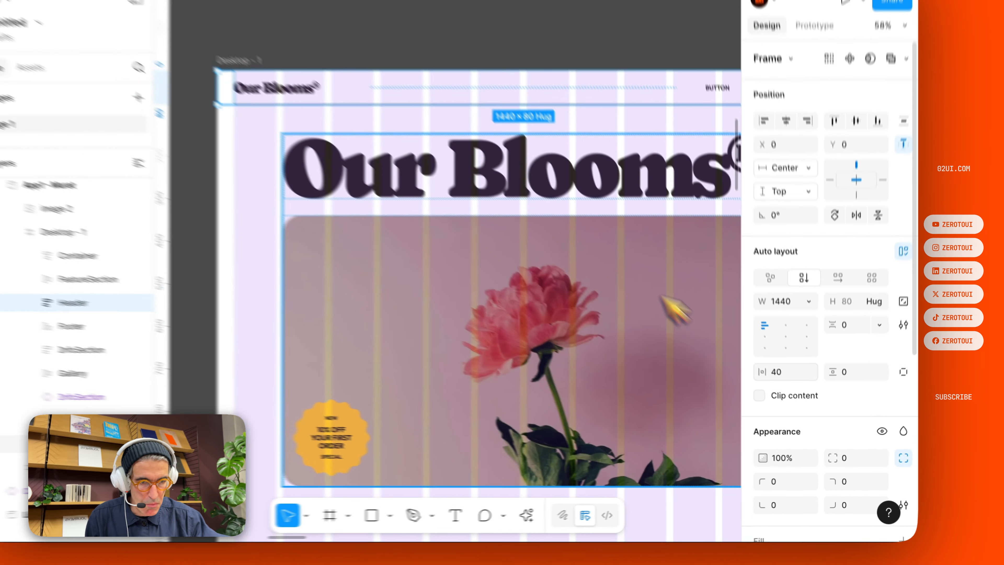
Examine the header's navigation labels and the neighbouring mobile design, and compare them with the reference design in the other open file
scroll(650, 222, right, 5)
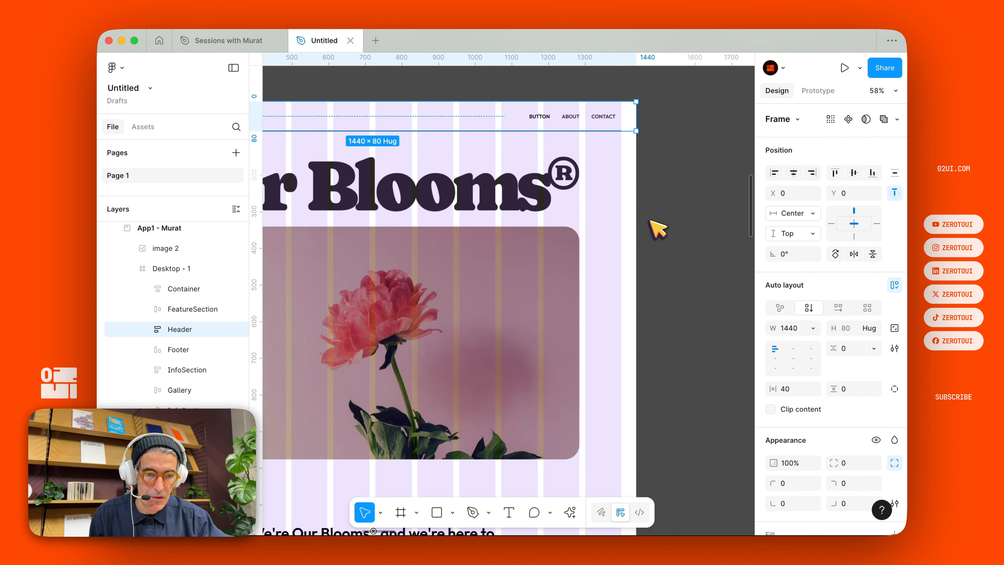
scroll(656, 228, up, 3)
scroll(656, 229, left, 3)
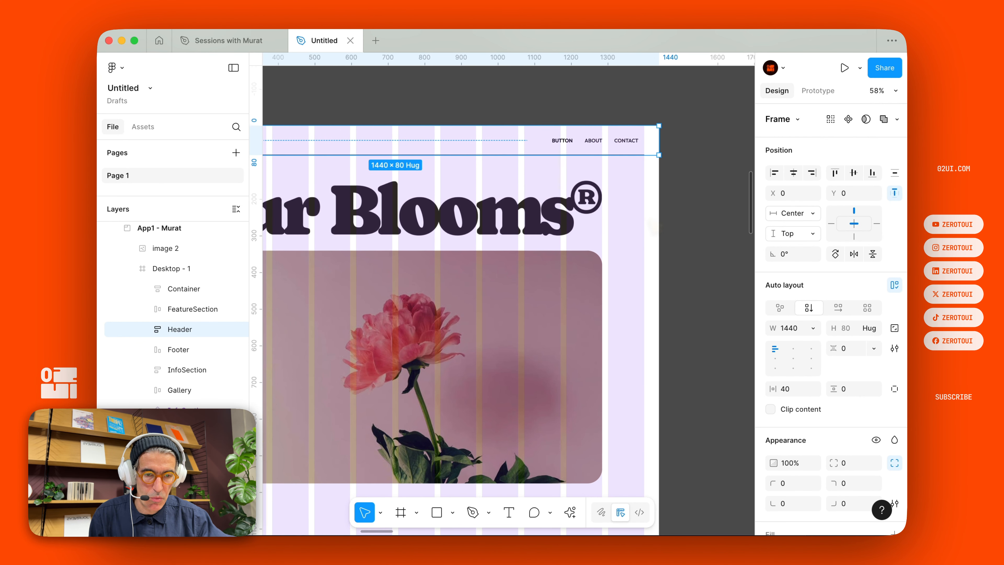
scroll(657, 230, left, 2)
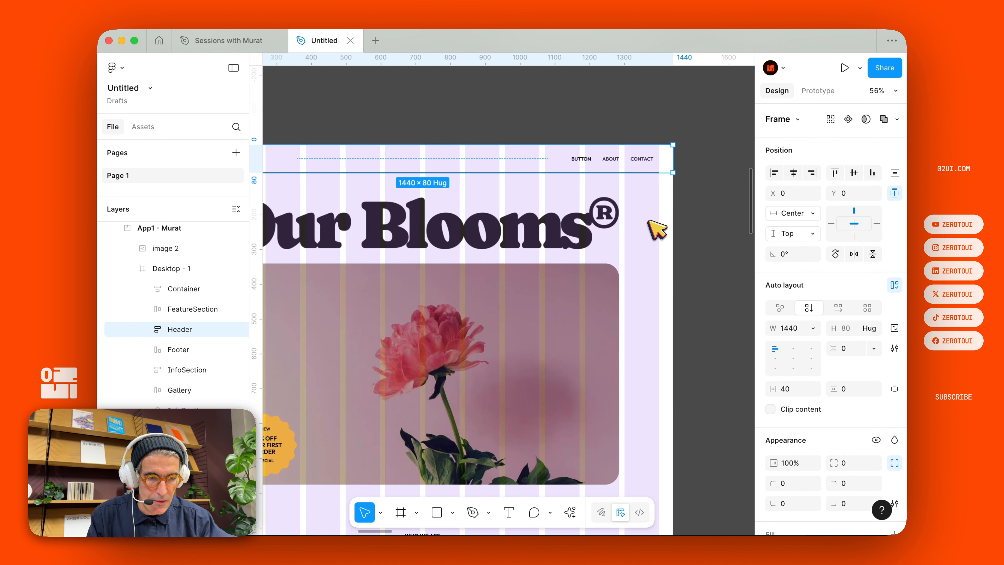
scroll(657, 228, right, 15)
scroll(657, 227, right, 6)
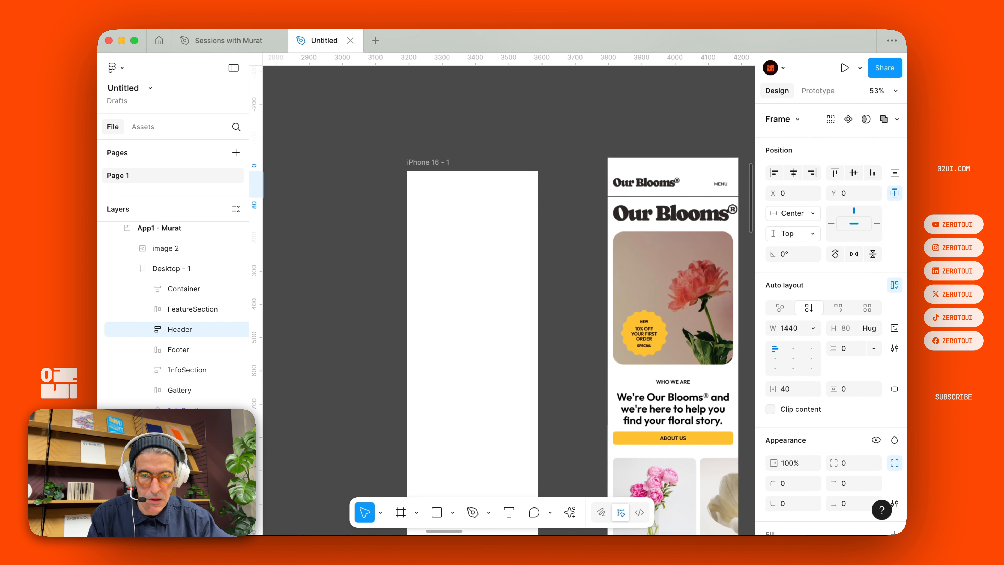
scroll(657, 227, left, 5)
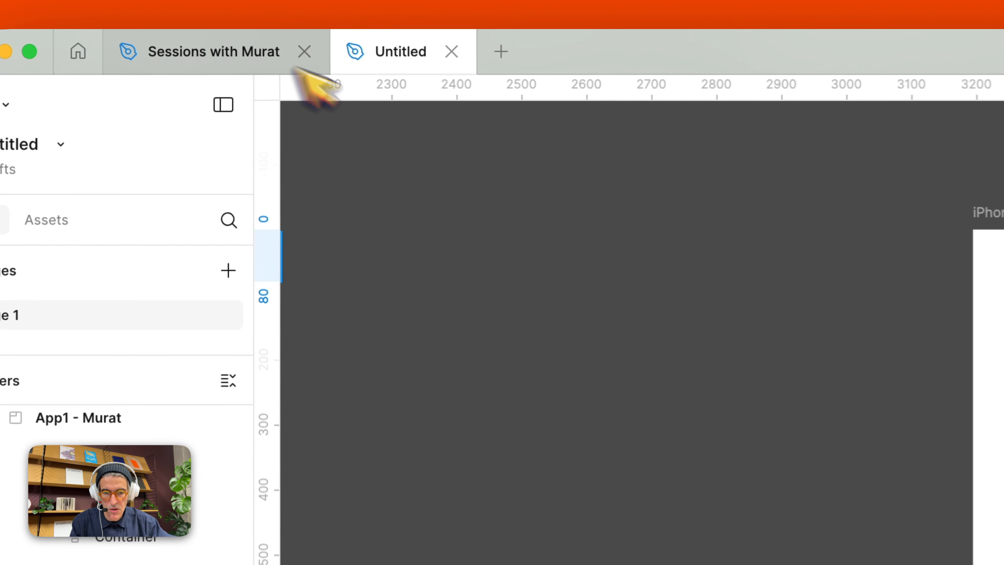
click(257, 46)
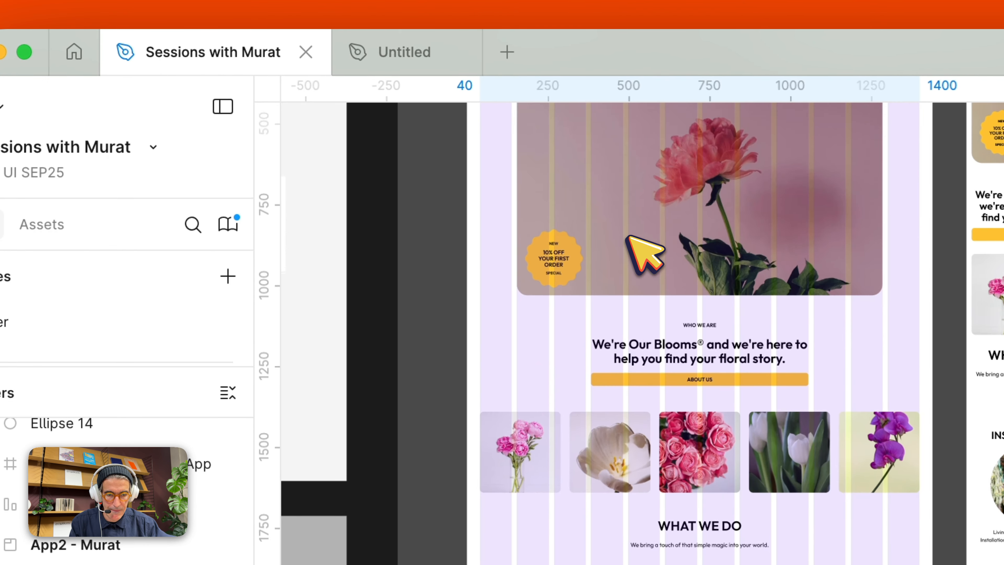
scroll(644, 254, up, 10)
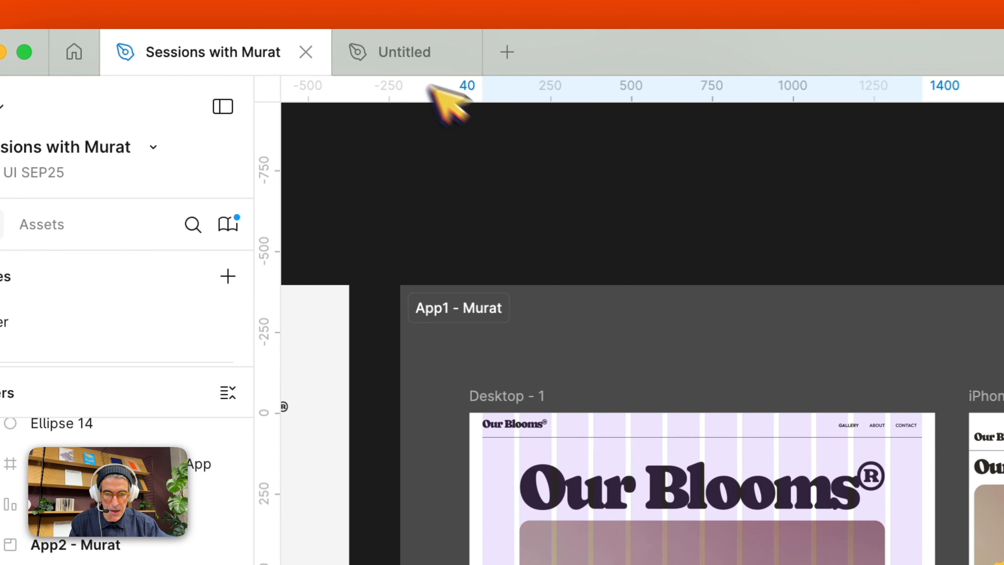
Return to the Untitled file and change the text of the header's first navigation button to gallery
click(399, 56)
scroll(791, 331, left, 10)
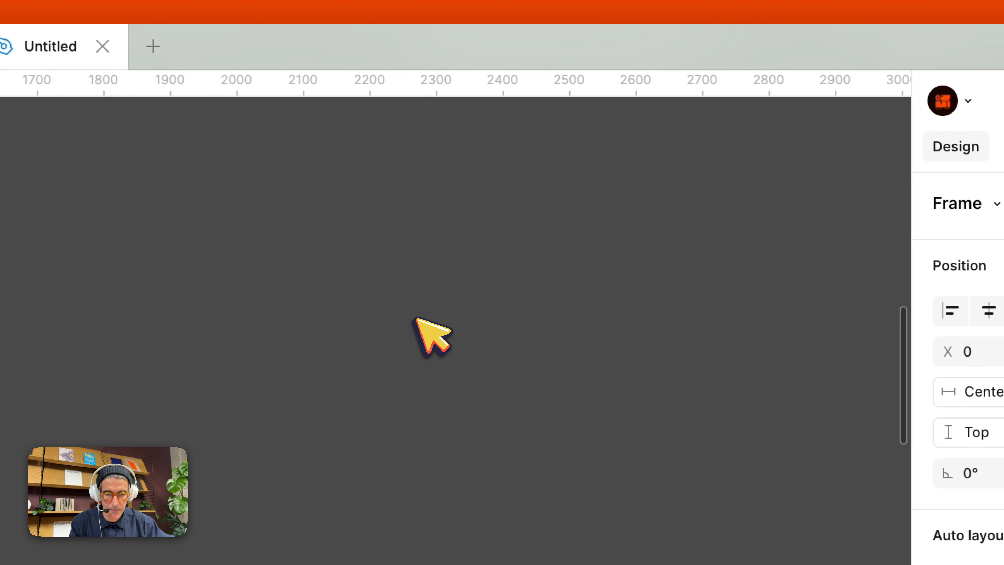
scroll(432, 275, left, 10)
click(441, 270)
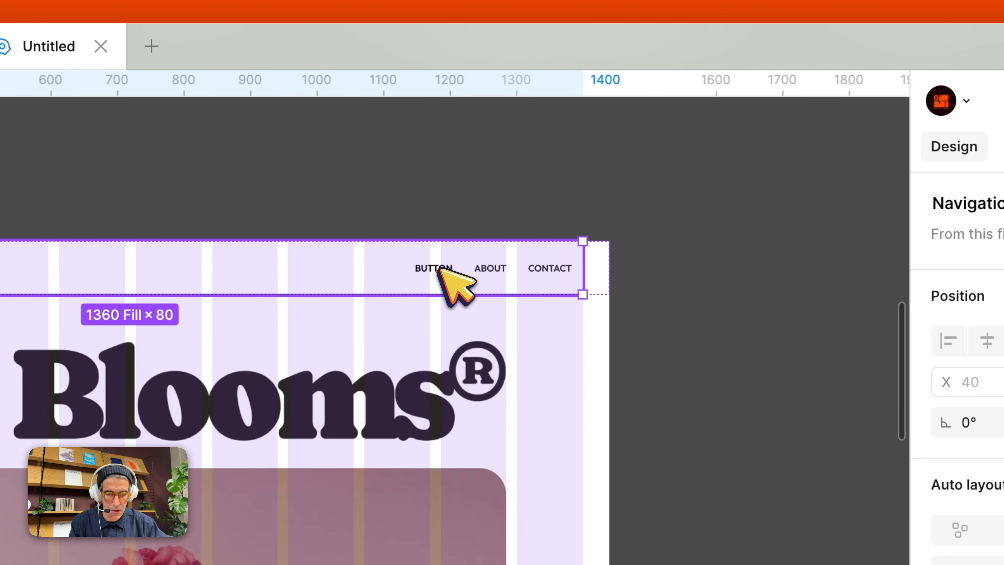
double_click(440, 270)
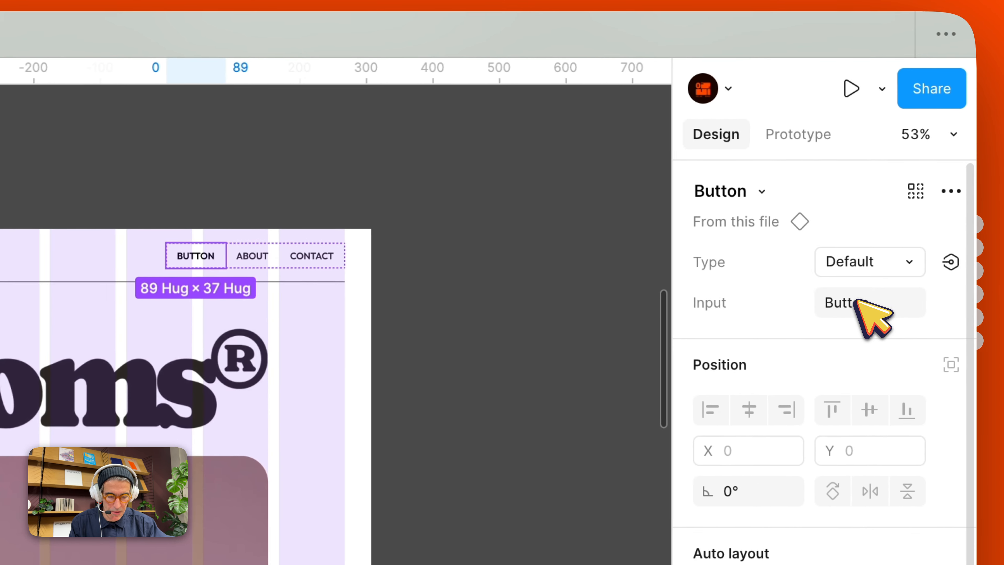
click(856, 301)
text(gallery)
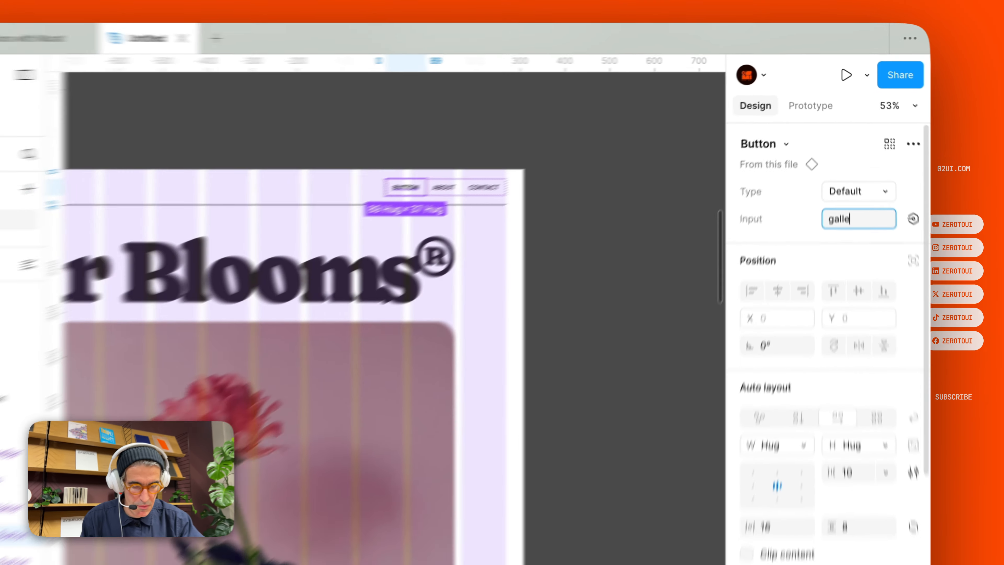
key(Return)
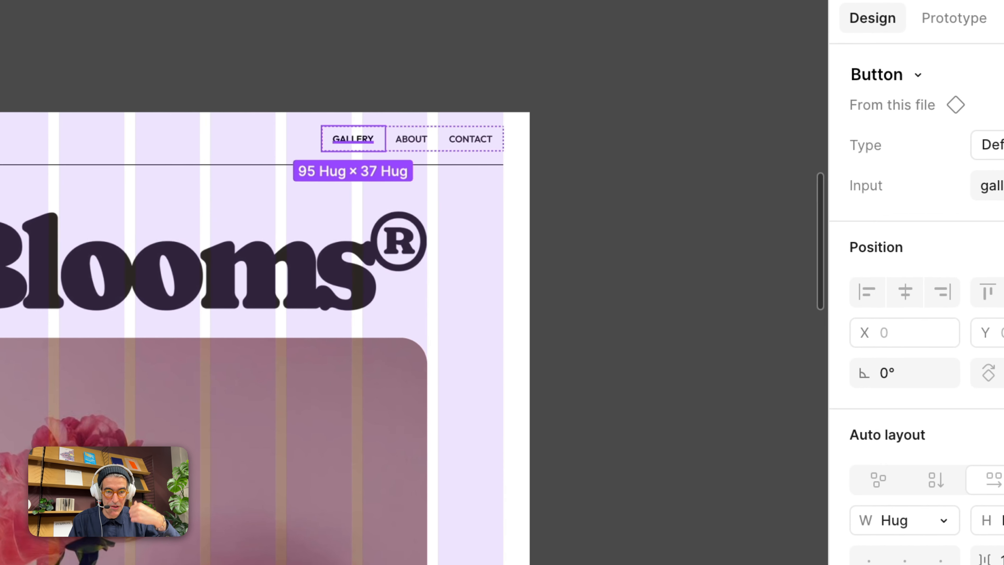
Examine the type settings of the gallery label and the letter case options of both Button labels in the Library
super+click(514, 153)
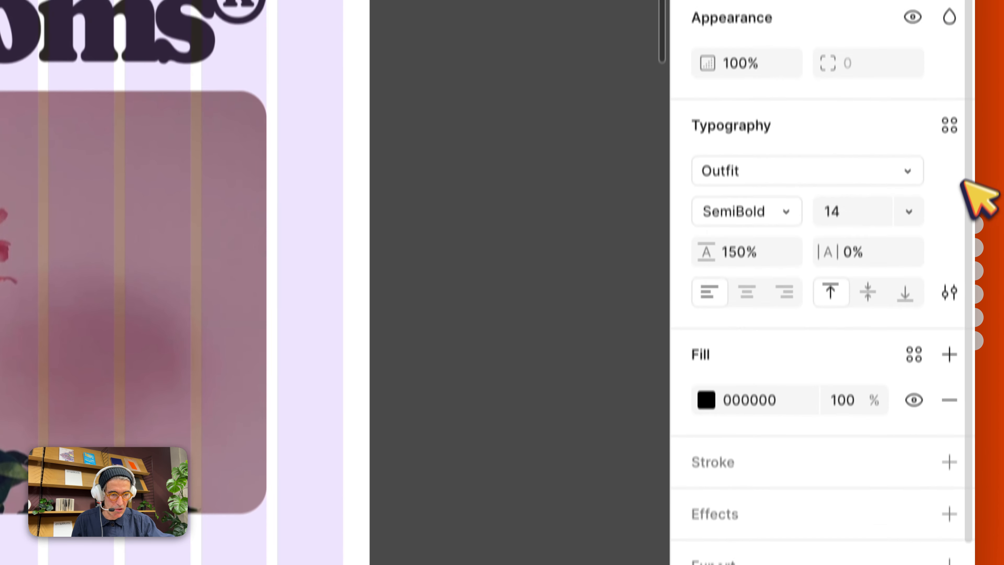
click(949, 292)
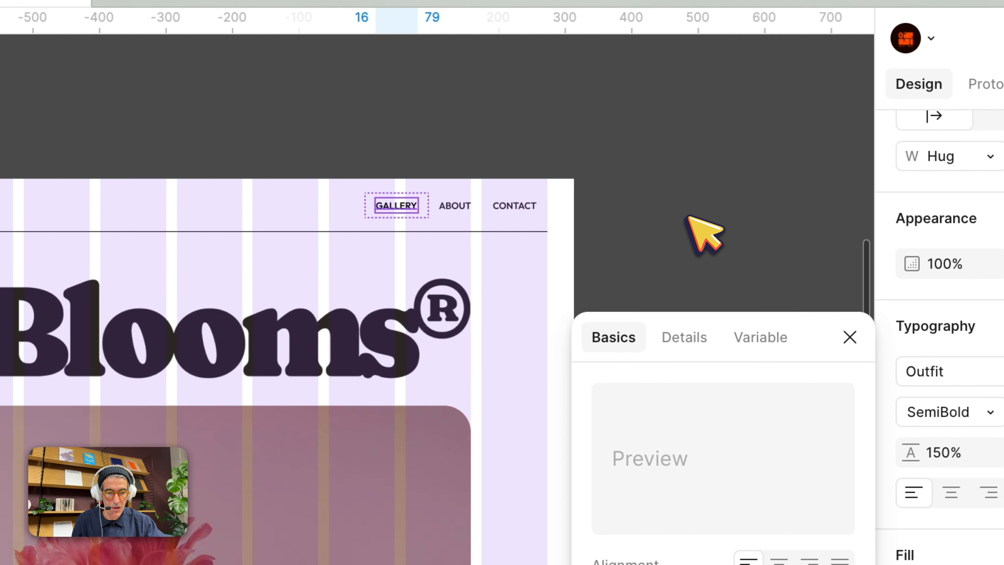
click(686, 216)
scroll(676, 217, down, 6)
drag(274, 216, 486, 210)
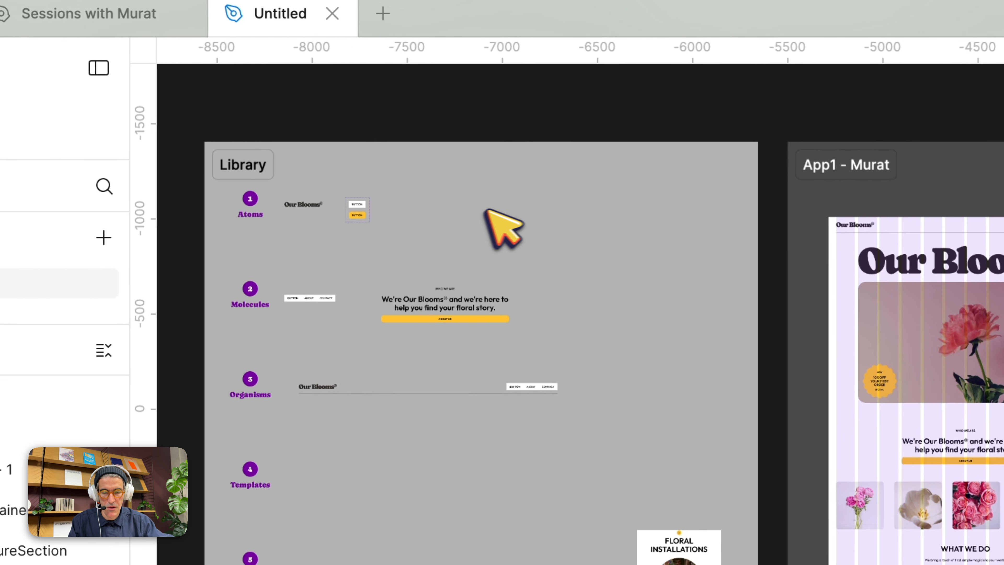
scroll(500, 219, left, 3)
scroll(513, 226, up, 10)
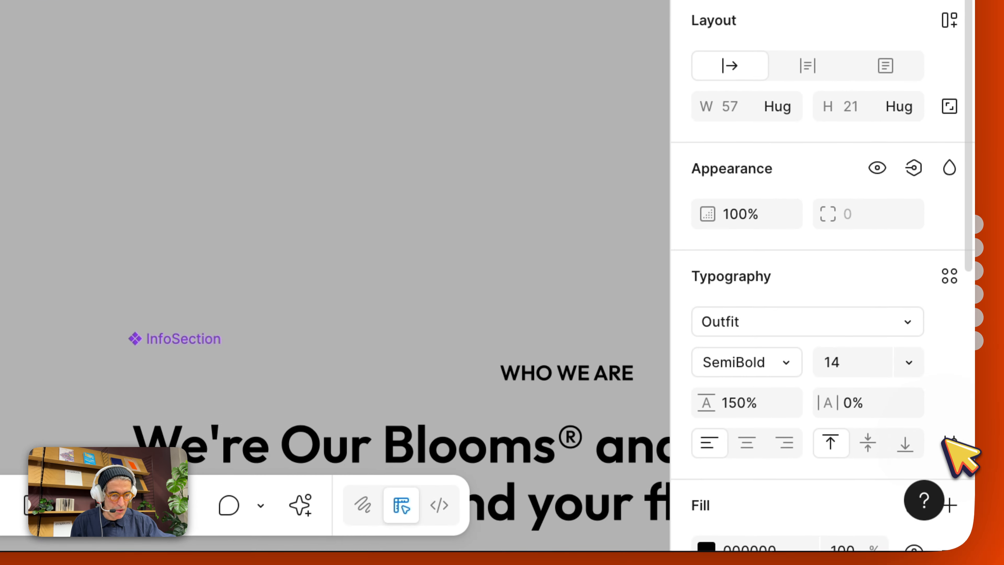
click(949, 508)
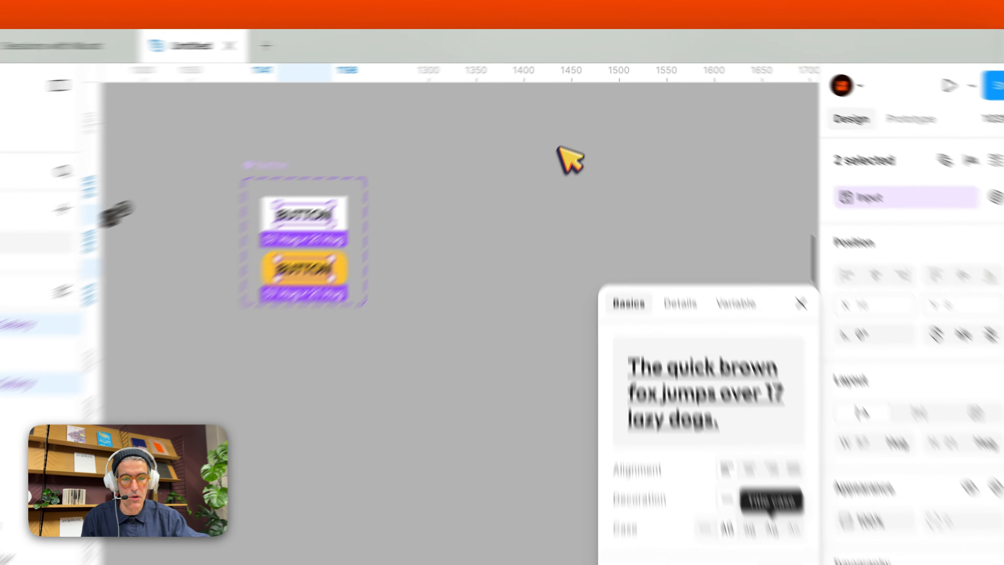
scroll(580, 115, down, 5)
click(642, 114)
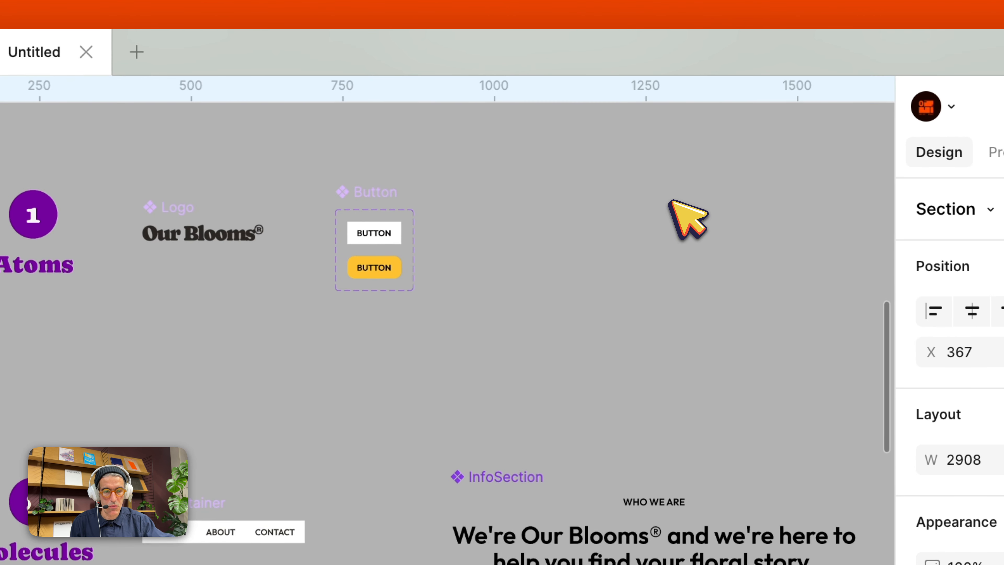
Select all Desktop - 1 sections between the header and the footer and wrap them in one auto layout frame
scroll(670, 201, right, 15)
scroll(673, 213, down, 3)
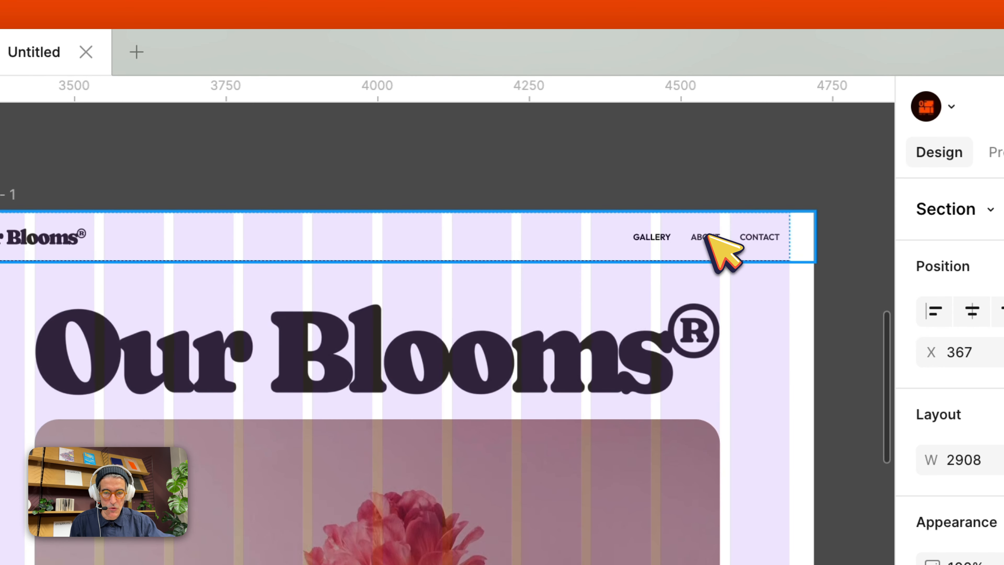
click(706, 235)
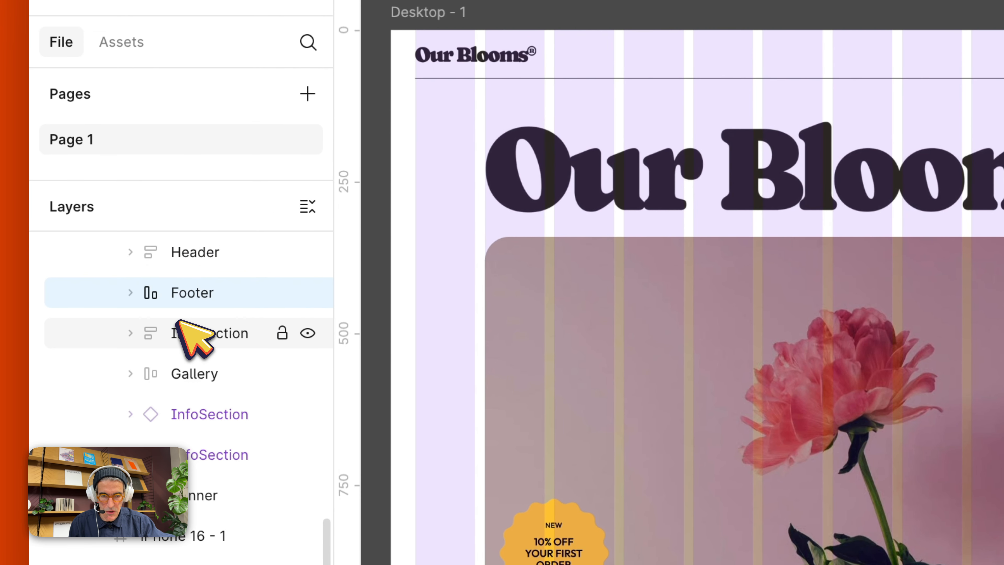
click(182, 331)
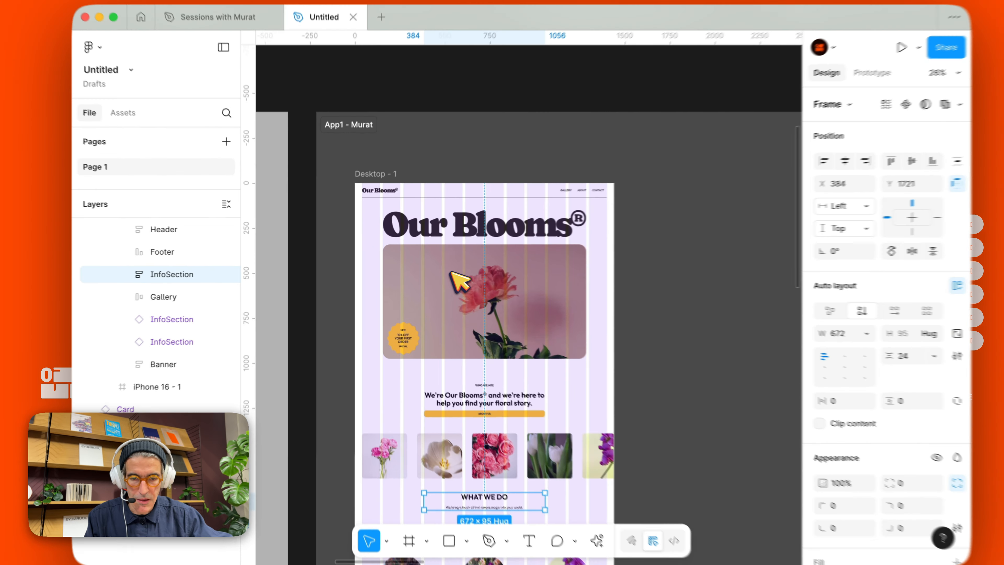
scroll(450, 273, down, 5)
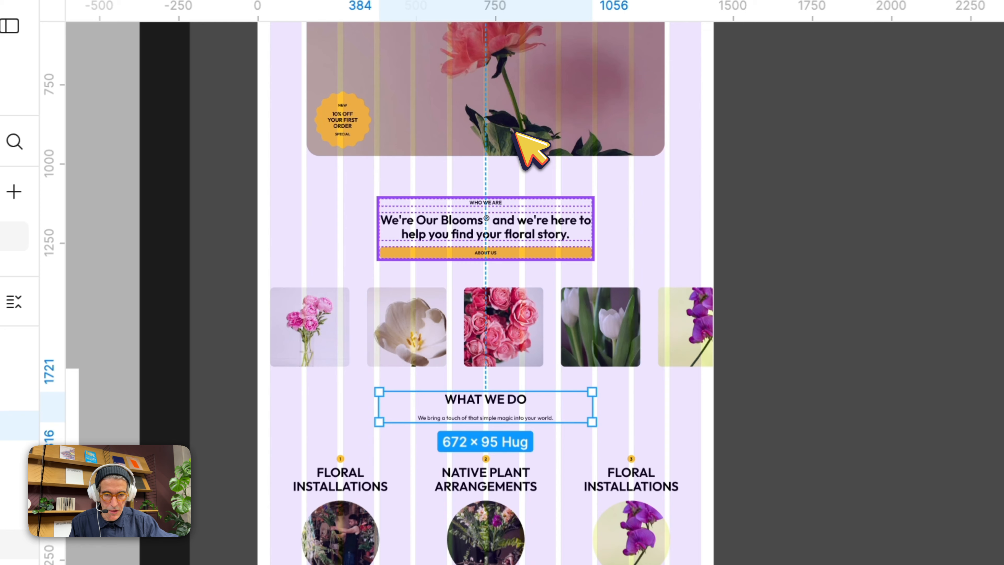
click(502, 115)
scroll(500, 127, up, 3)
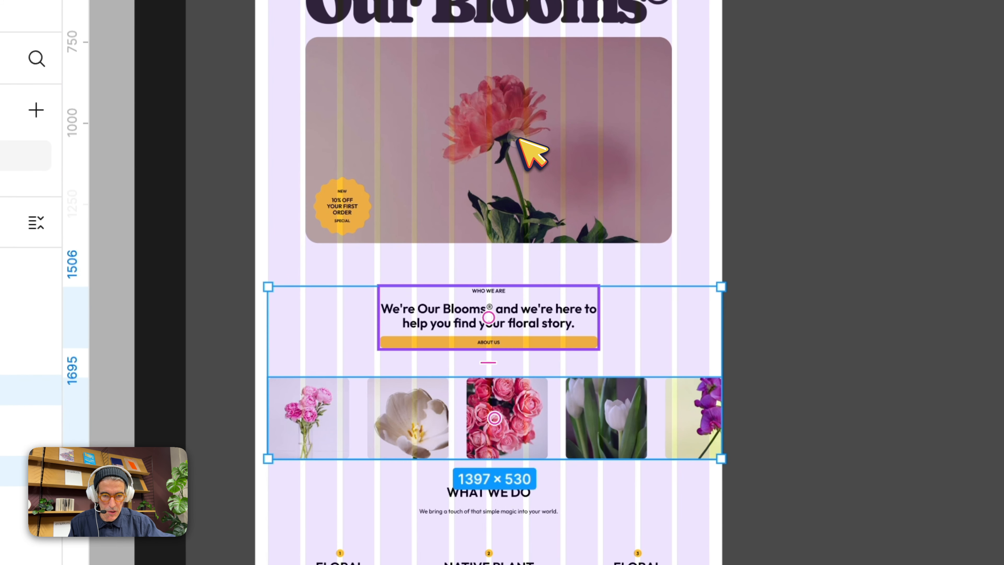
shift+click(512, 223)
shift+click(499, 504)
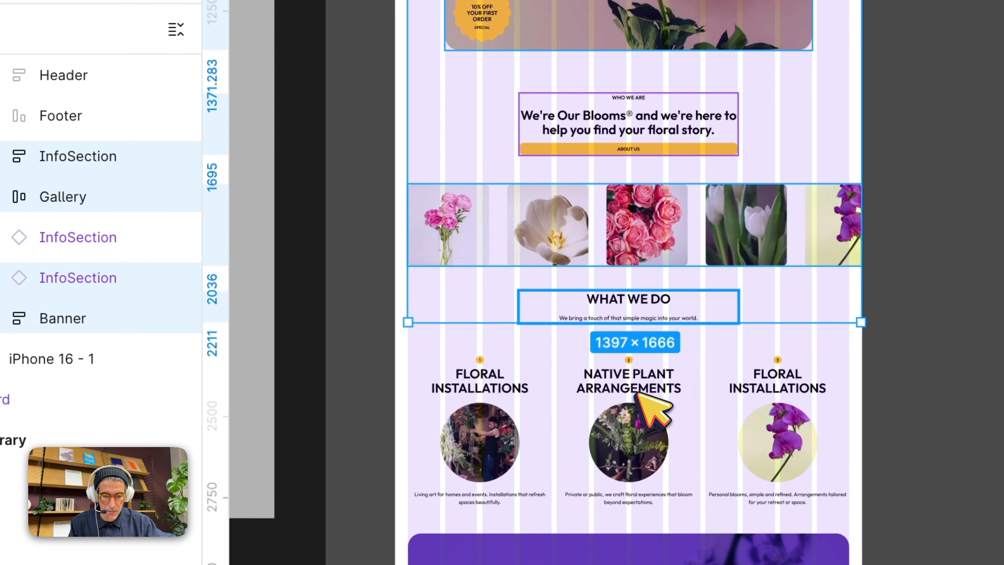
shift+click(637, 395)
scroll(638, 395, down, 7)
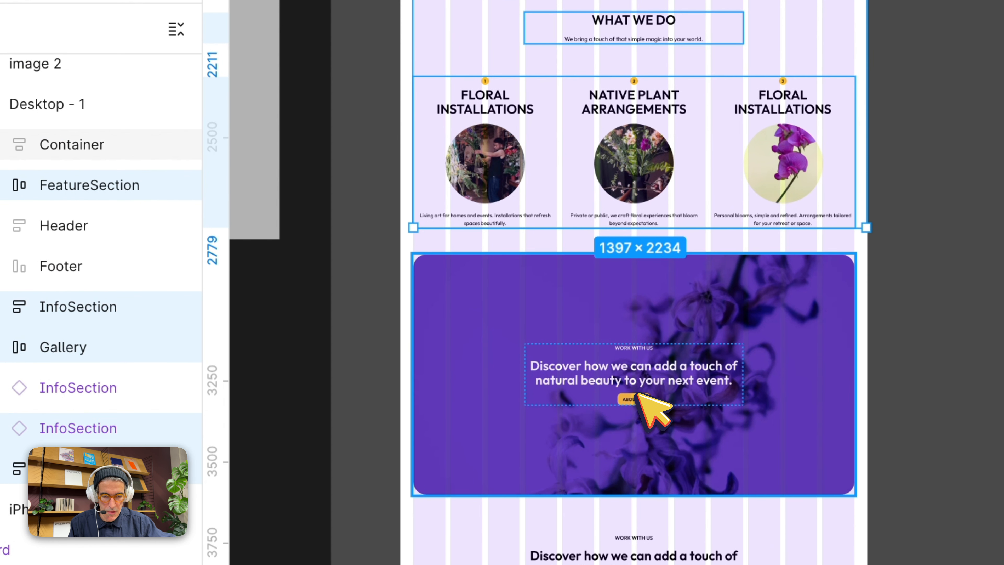
scroll(650, 332, down, 5)
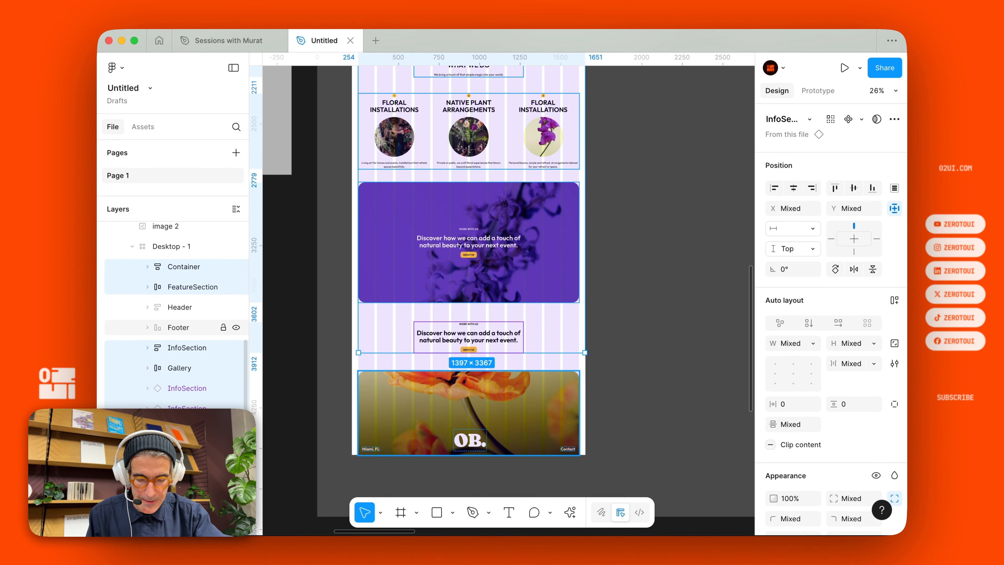
key(shift+a)
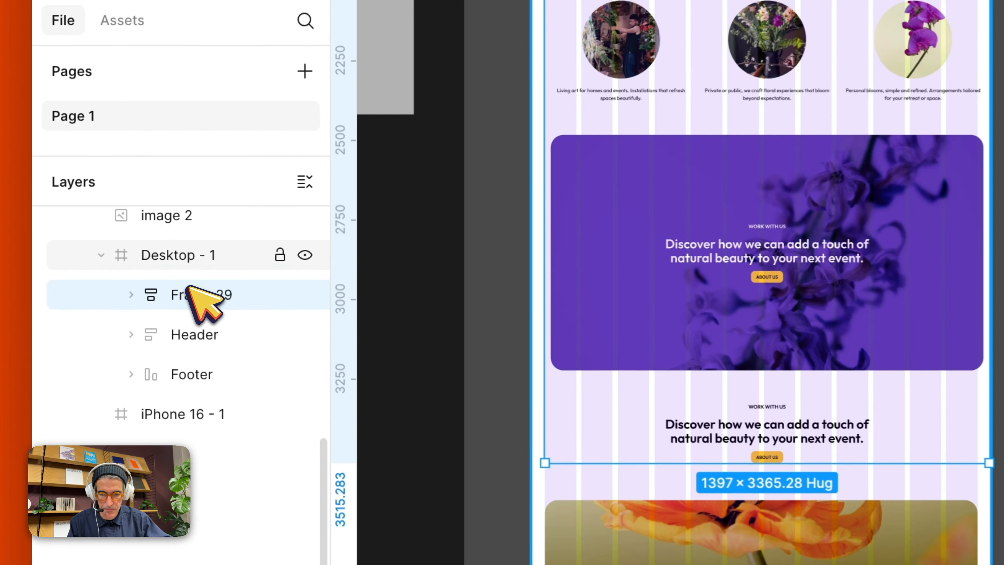
Rename the new auto layout frame Body and place it between Header and Footer in the layer order
double_click(178, 266)
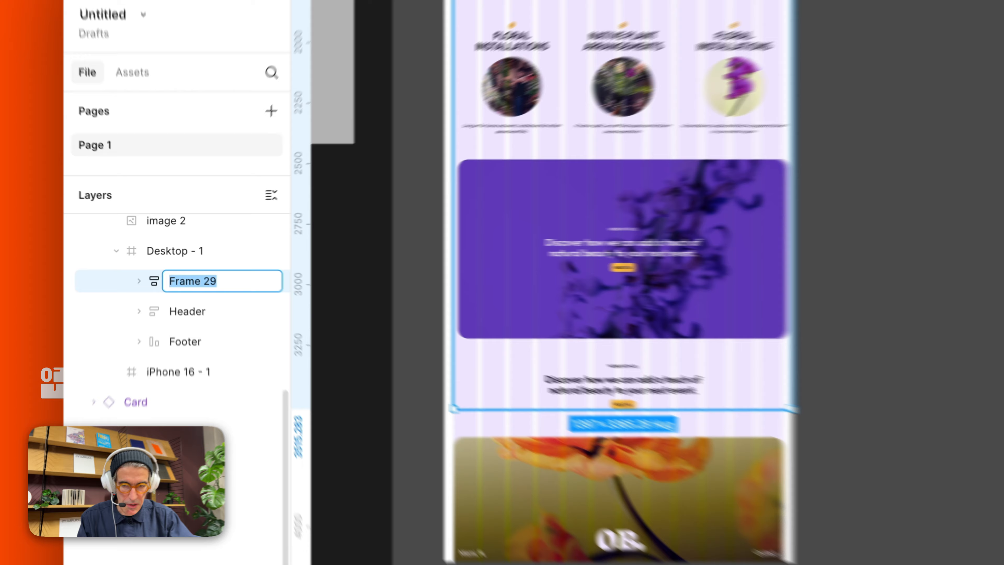
text(Body)
key(Return)
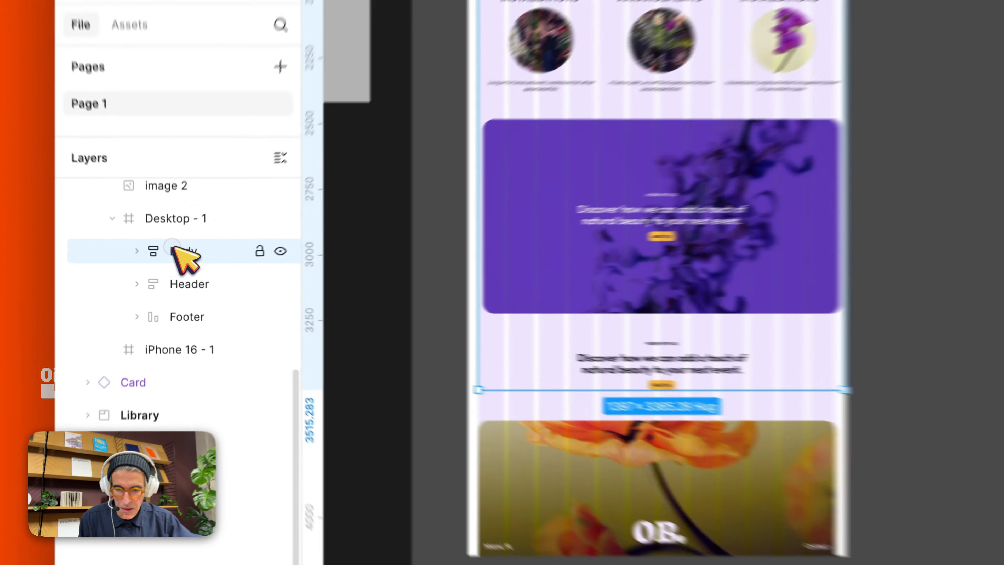
drag(170, 265, 175, 285)
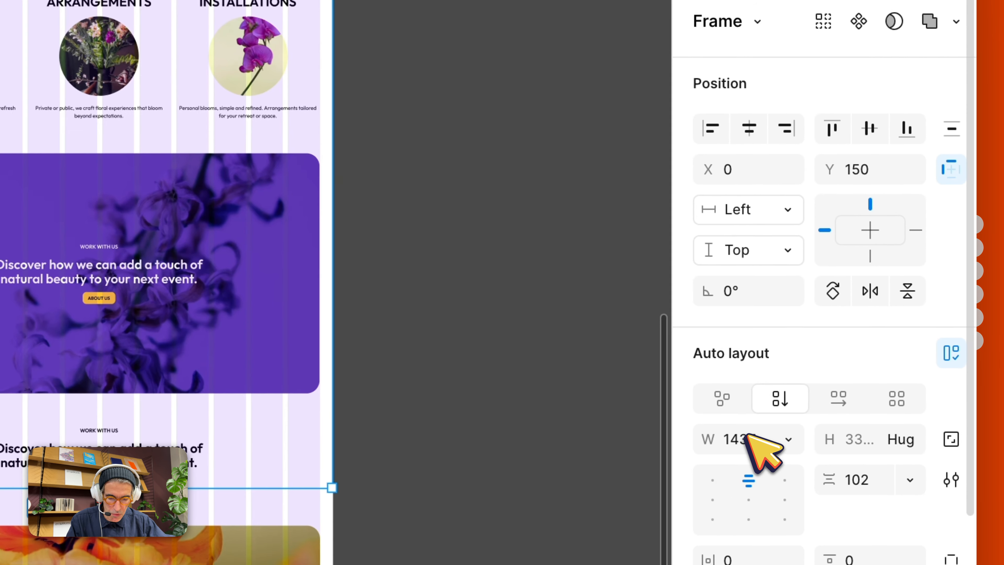
Set the Body frame's width to 1440 and align it horizontally to the Desktop - 1 frame
click(998, 501)
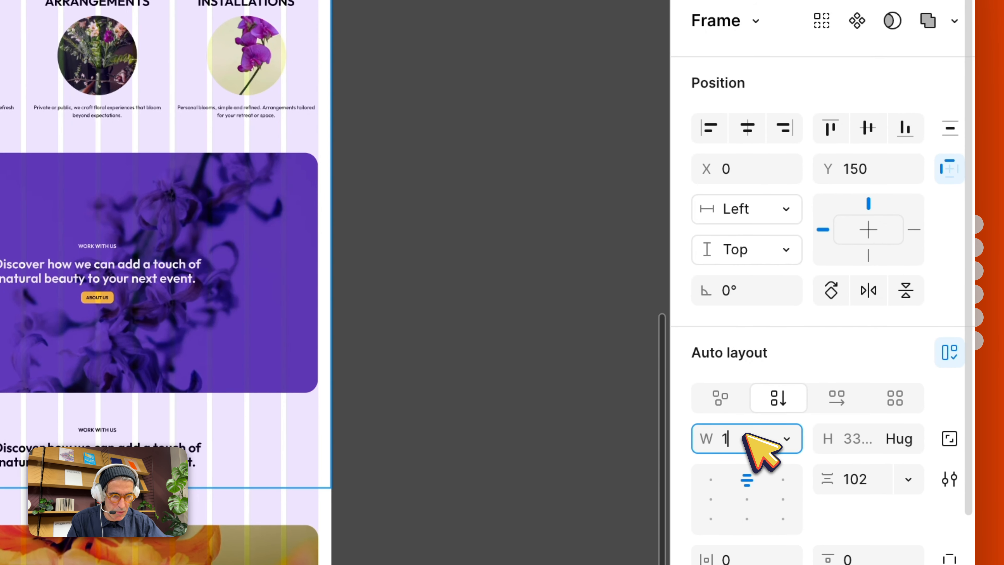
click(711, 128)
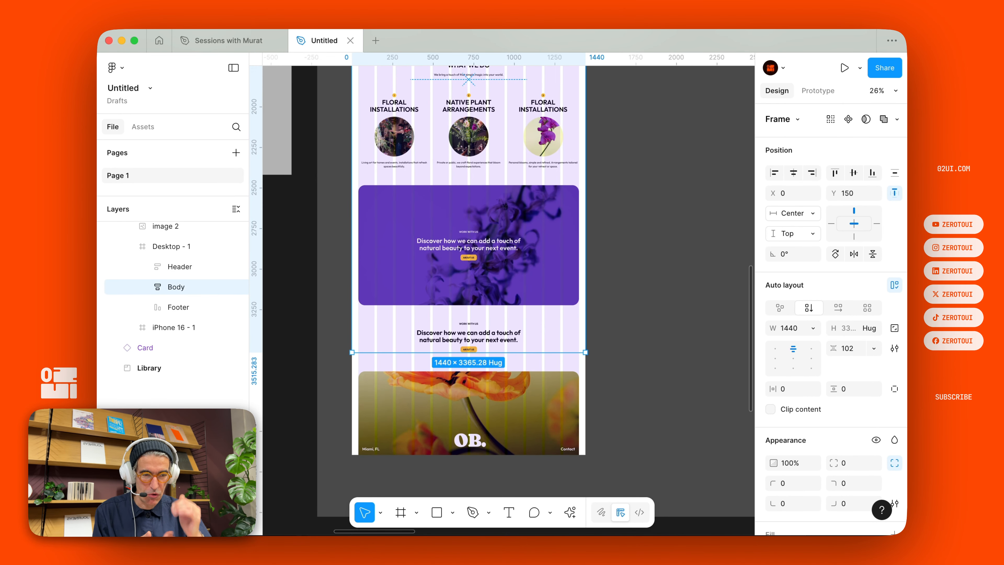
Hide the layout guides and review the assembled Desktop - 1 page from header to footer
scroll(614, 183, up, 5)
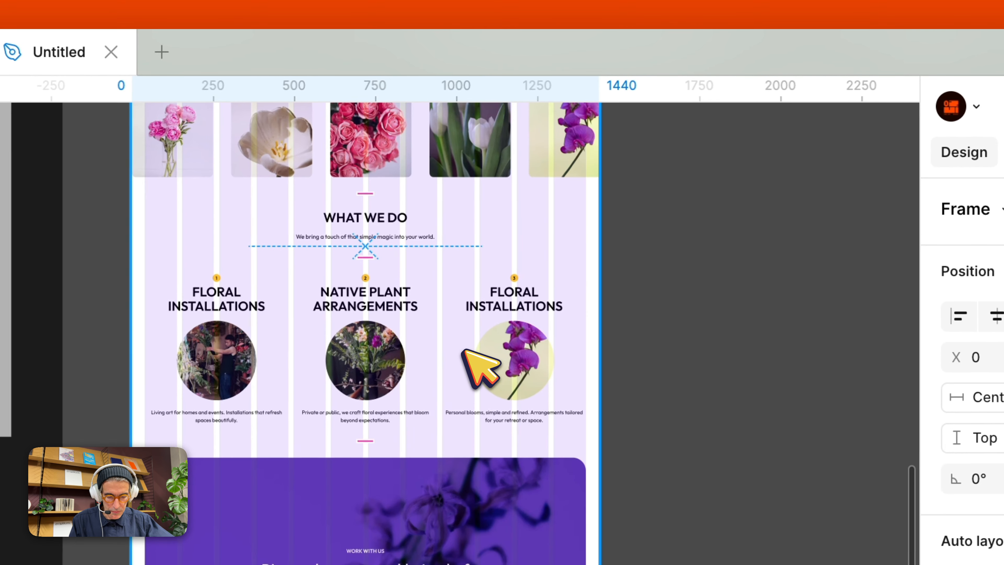
scroll(481, 368, up, 10)
key(shift+g)
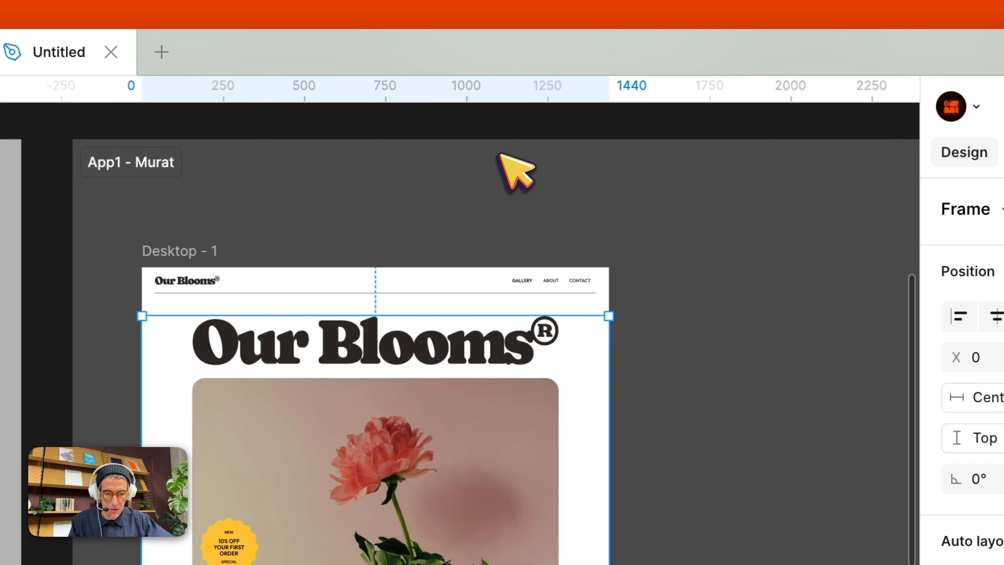
click(502, 156)
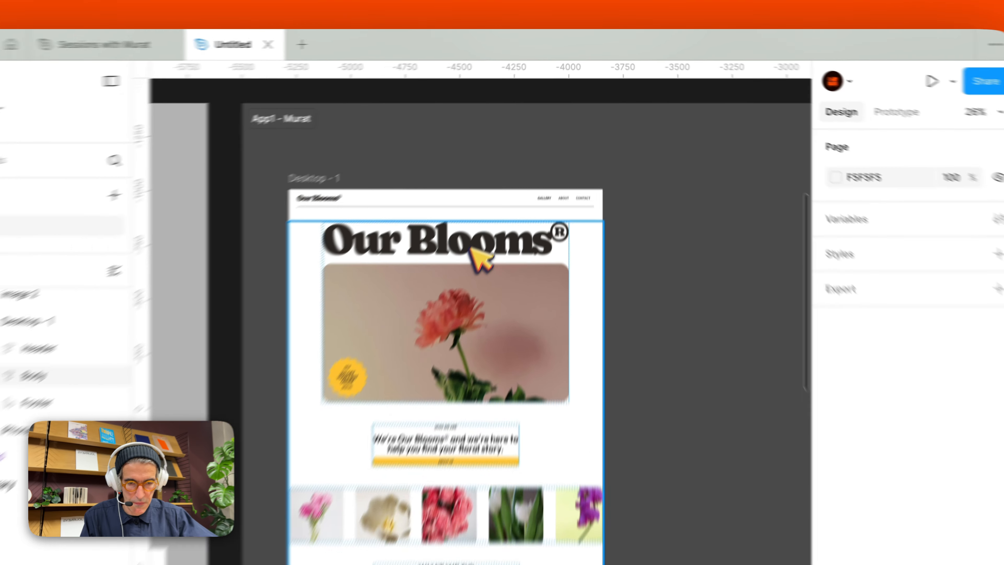
scroll(411, 355, down, 5)
scroll(466, 277, down, 10)
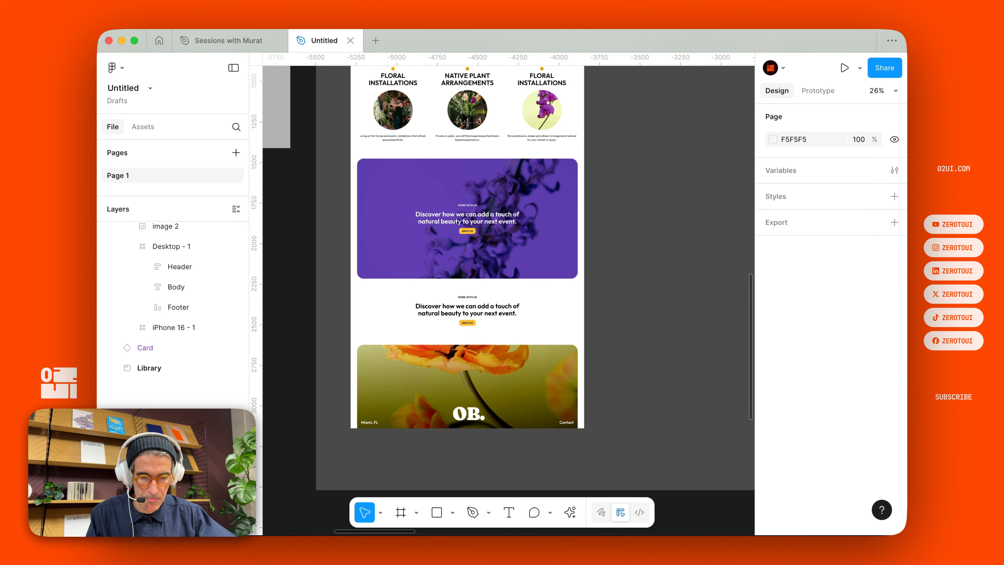
scroll(467, 277, up, 3)
scroll(500, 192, down, 5)
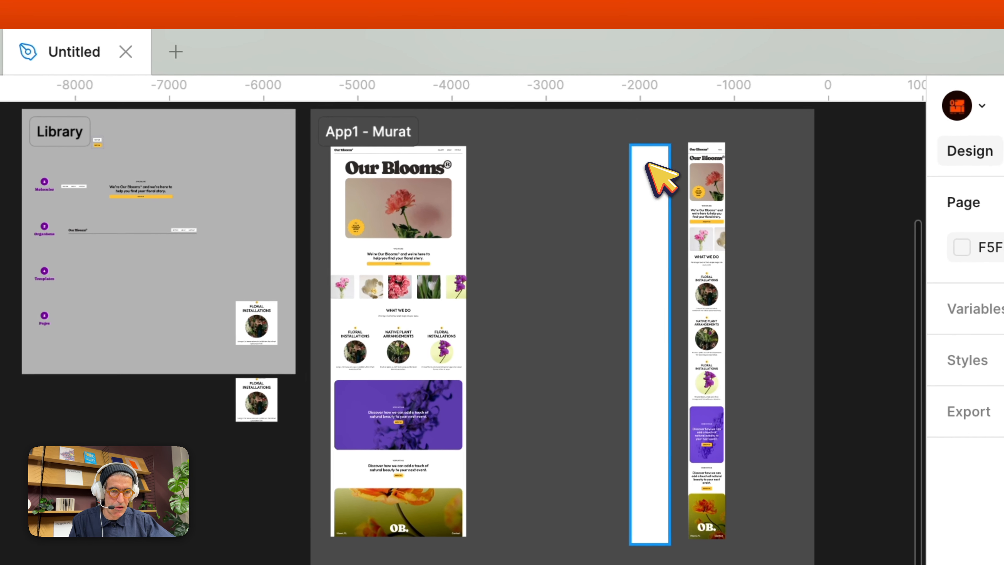
Move the empty iPhone 16 - 1 frame beside Desktop - 1 and bring the mobile reference image closer to it
click(615, 96)
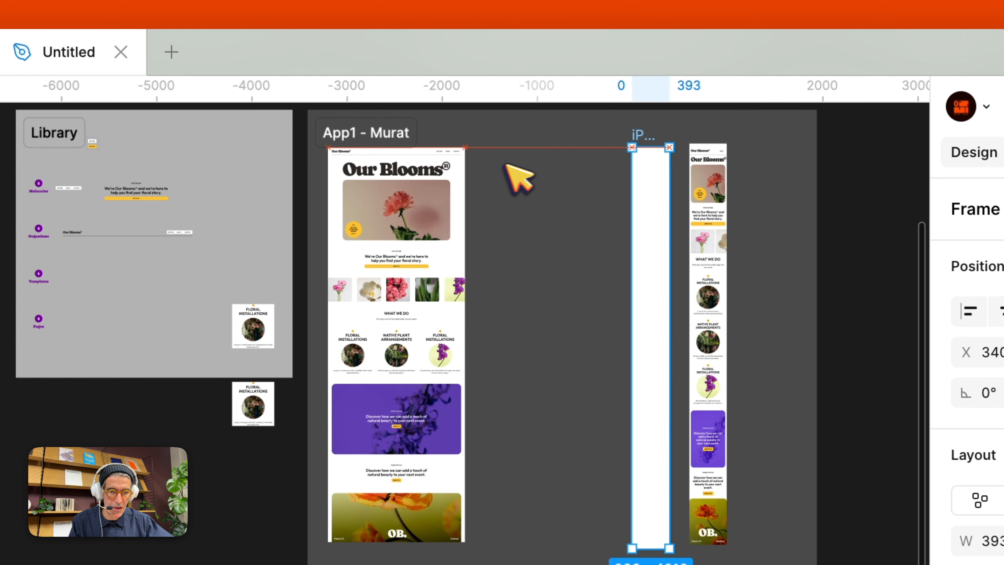
drag(504, 165, 499, 164)
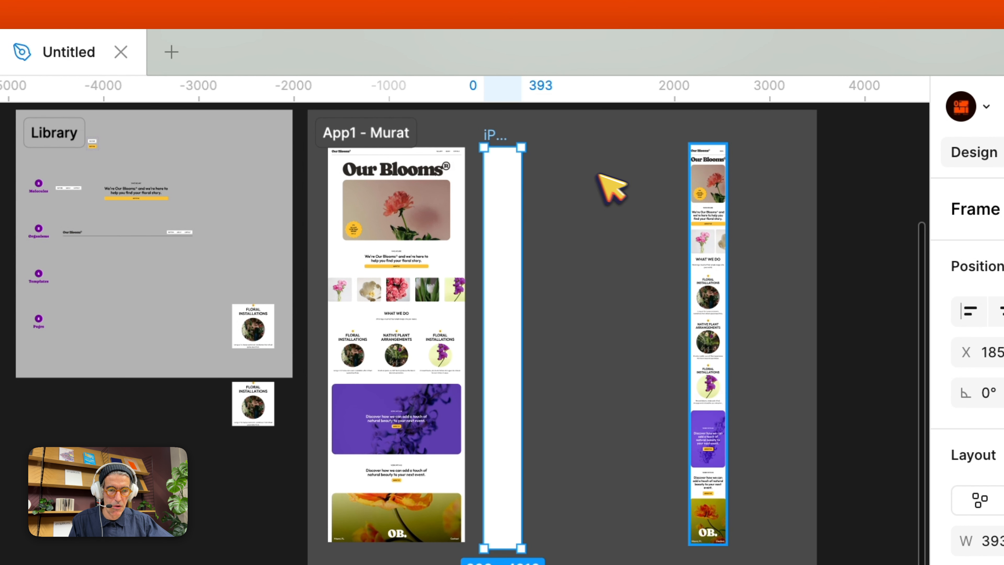
drag(705, 178, 587, 179)
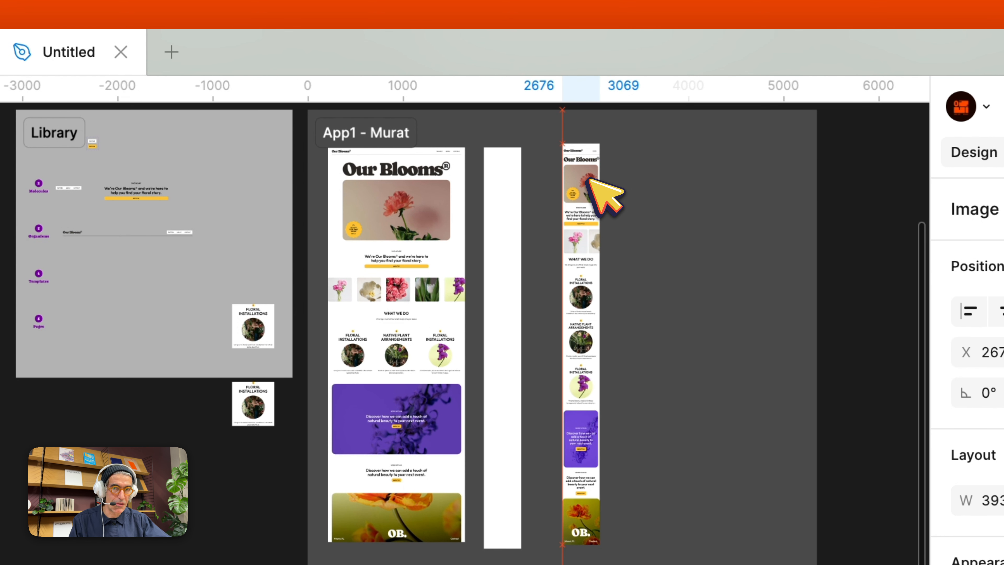
Copy the Header frame from Desktop - 1 into the iPhone 16 - 1 frame and narrow it to 393
scroll(585, 179, up, 5)
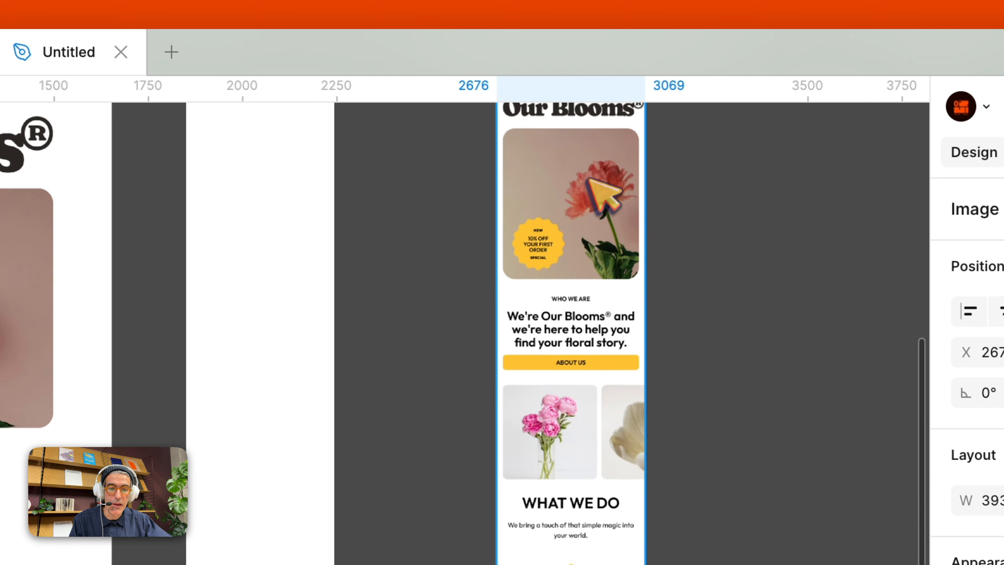
scroll(585, 179, left, 8)
scroll(585, 179, up, 3)
click(404, 194)
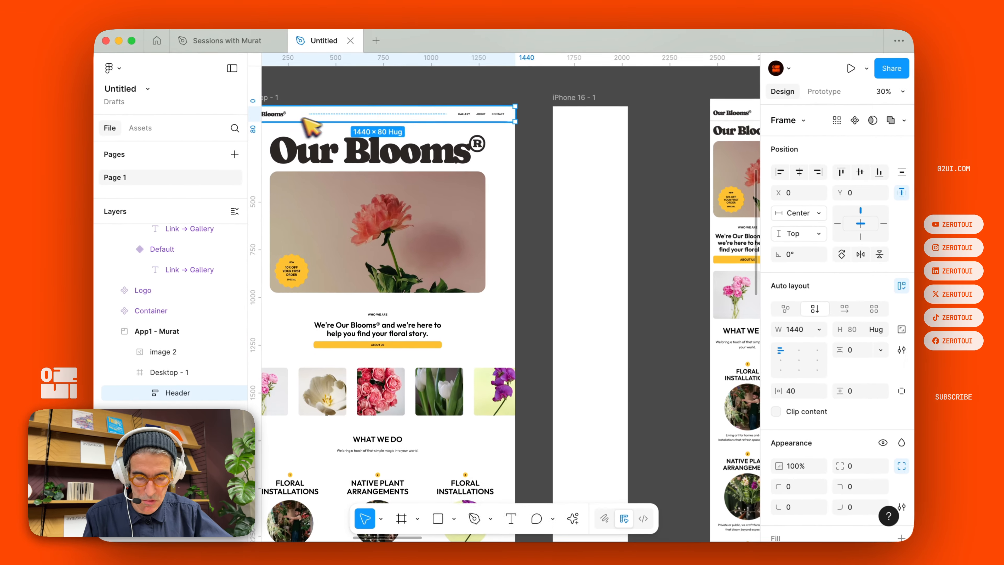
key(super+c)
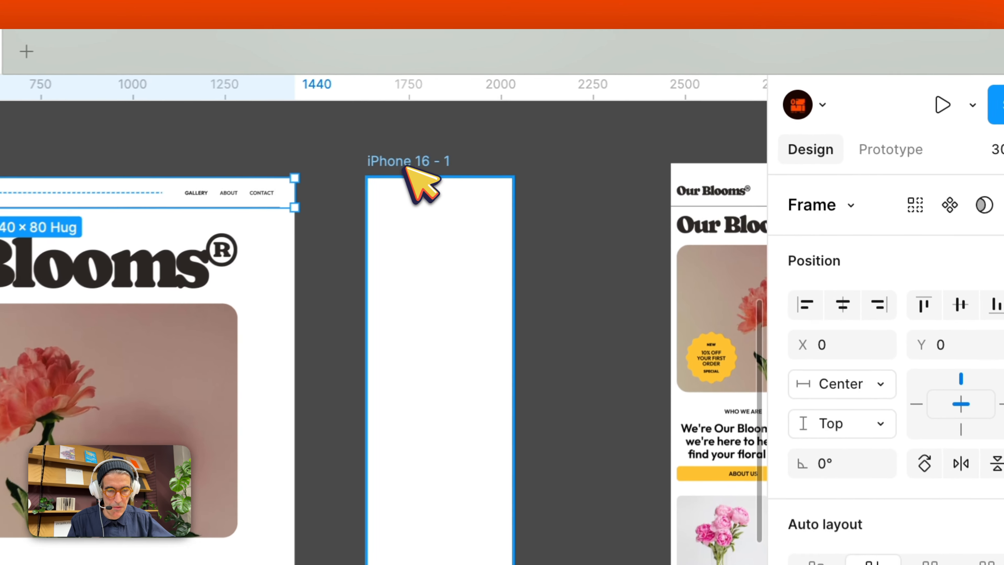
key(super+v)
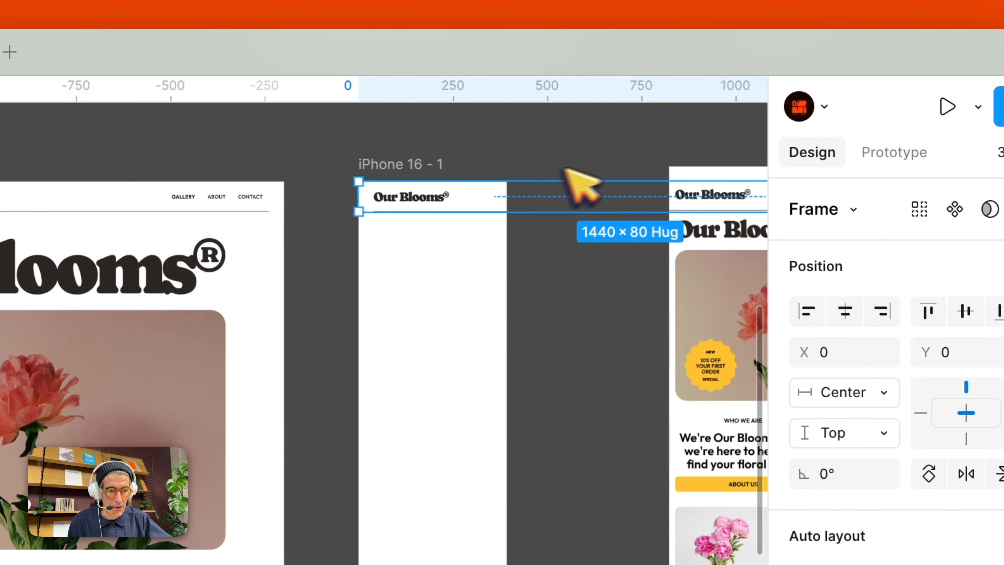
scroll(563, 169, right, 4)
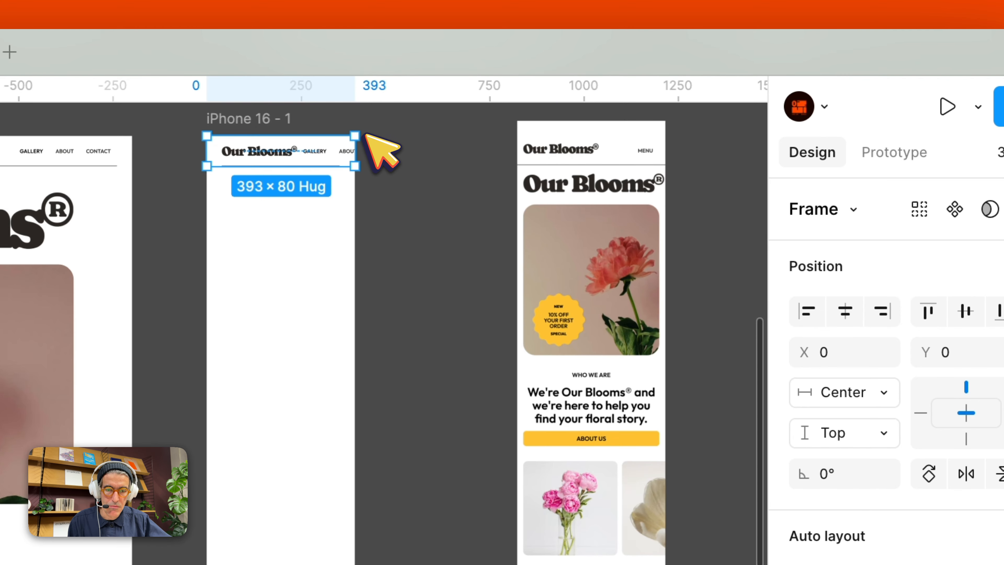
key(shift+0)
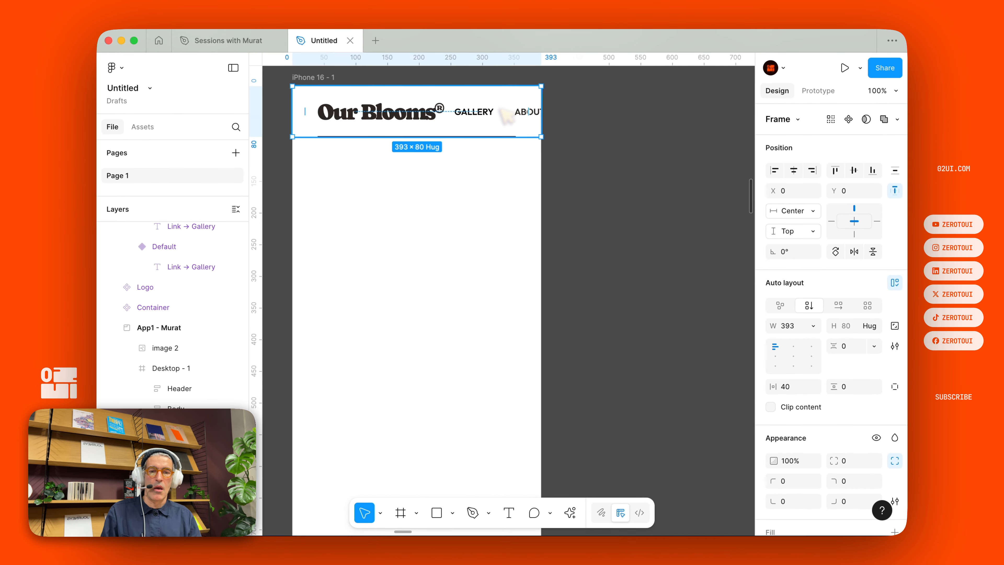
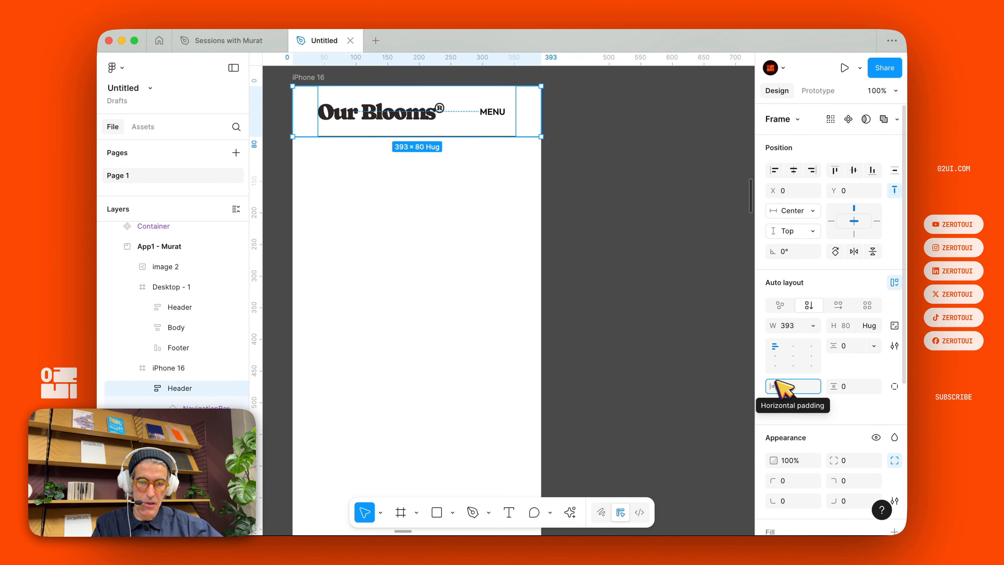
Finish editing the mobile Header's horizontal padding and compare the header with the mobile reference image
click(631, 317)
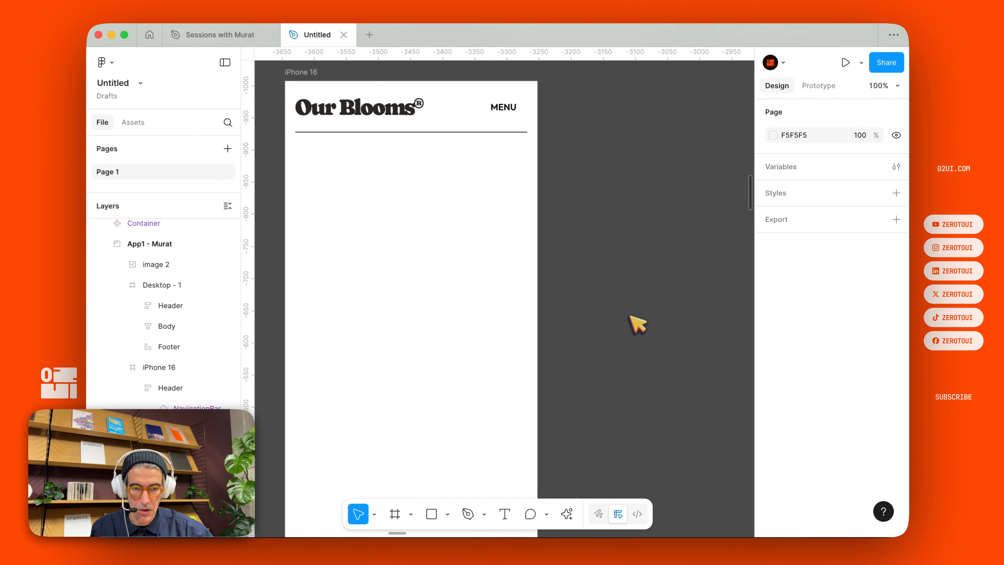
scroll(491, 222, down, 6)
scroll(694, 299, right, 4)
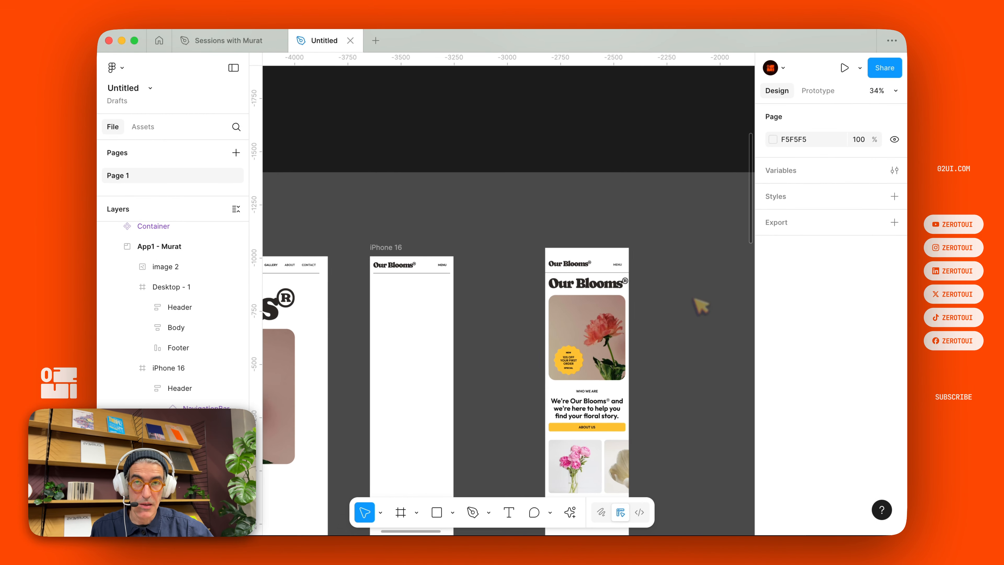
scroll(694, 298, left, 3)
scroll(695, 299, down, 2)
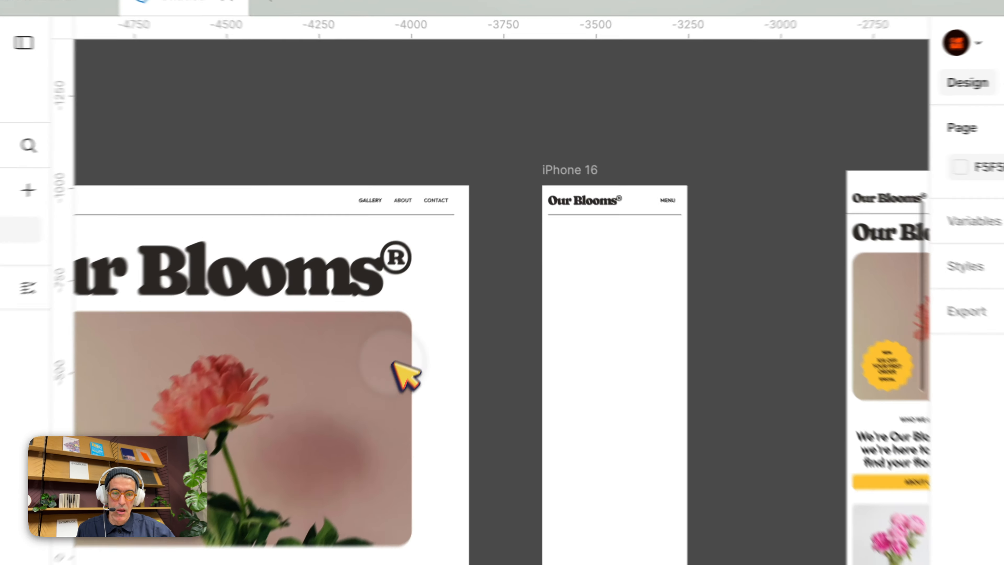
Toggle the layout guides to check whether the Desktop - 1 and iPhone 16 frames have a column grid
click(395, 284)
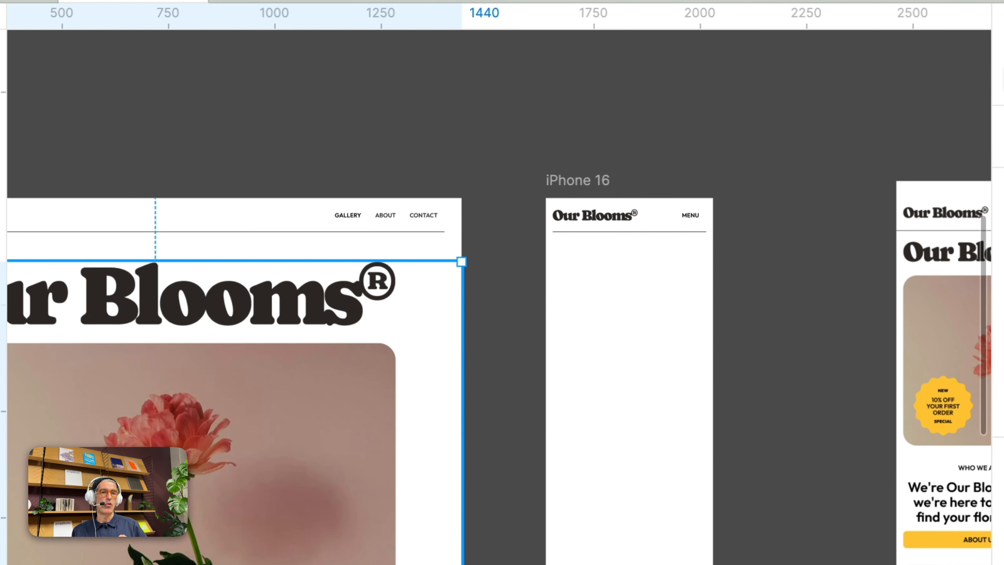
click(585, 182)
key(shift+g)
key(shift+g)
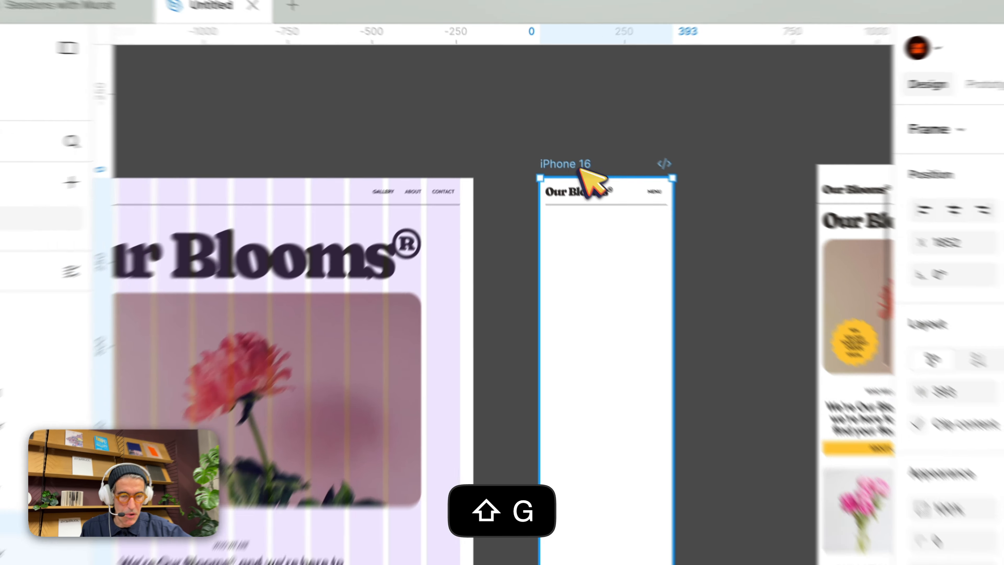
key(shift+g)
scroll(700, 247, up, 5)
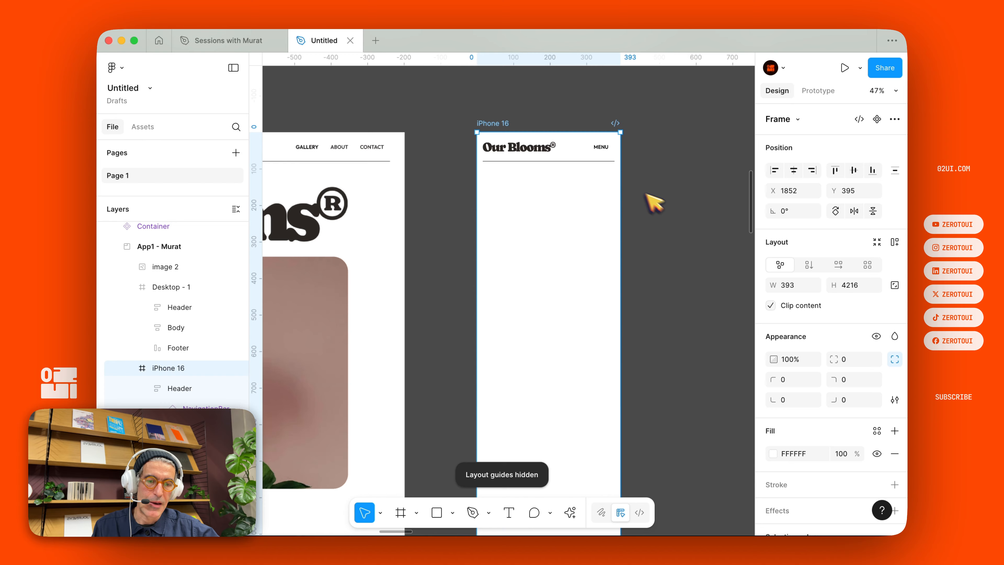
scroll(654, 202, up, 3)
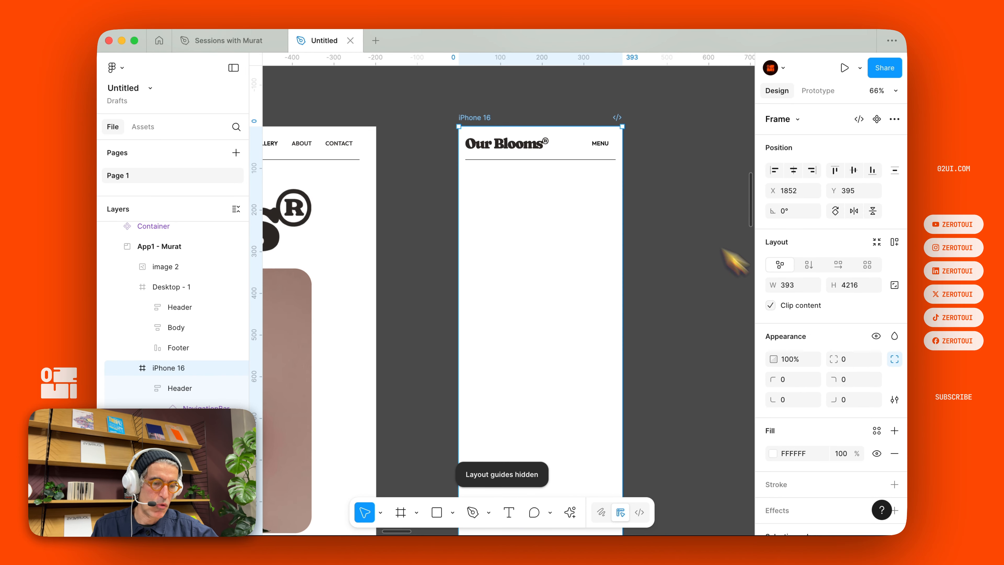
Add a columns layout guide to the iPhone 16 frame with 4 stretched columns, a 16 margin and a 20 gutter
scroll(851, 434, down, 5)
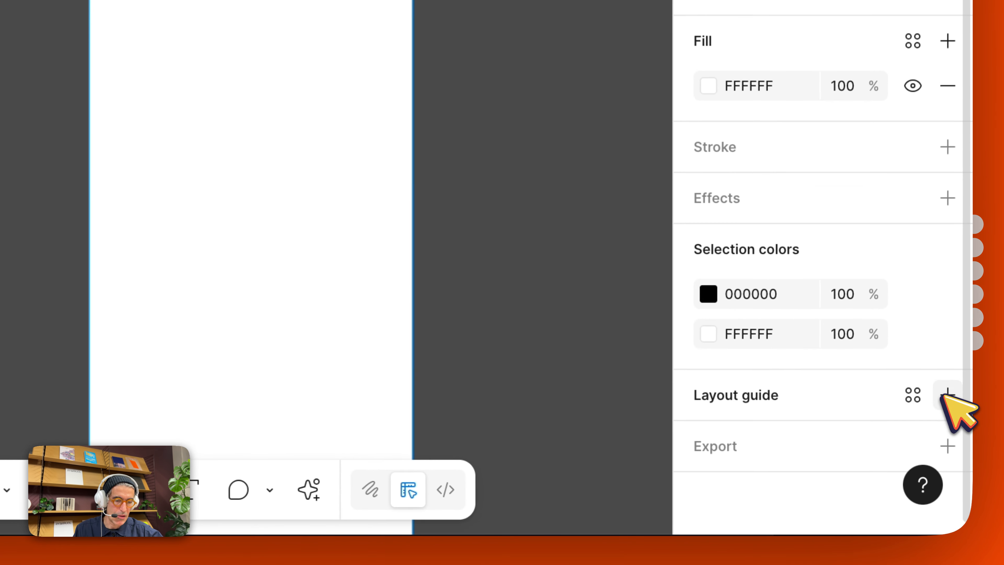
click(894, 463)
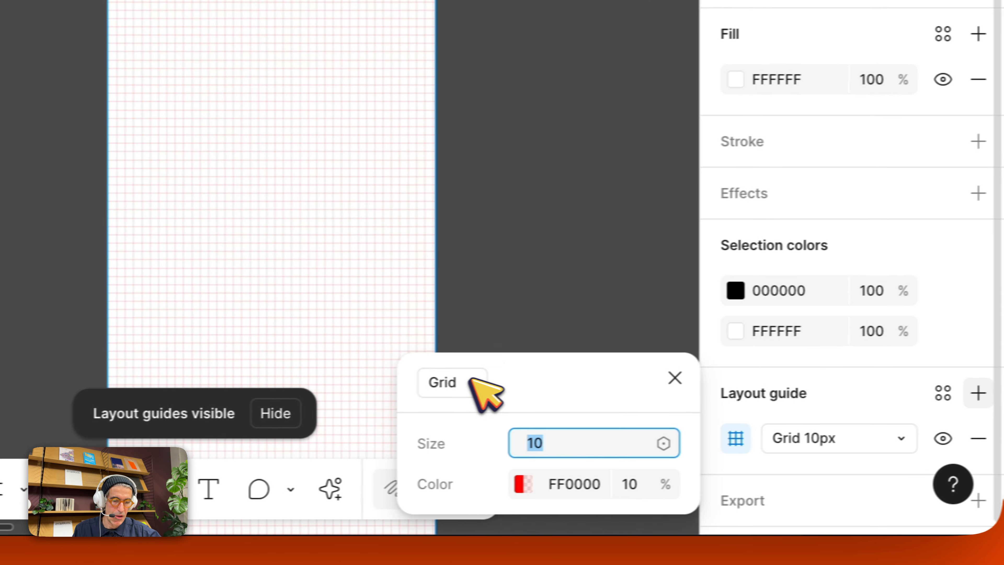
click(490, 386)
key(Return)
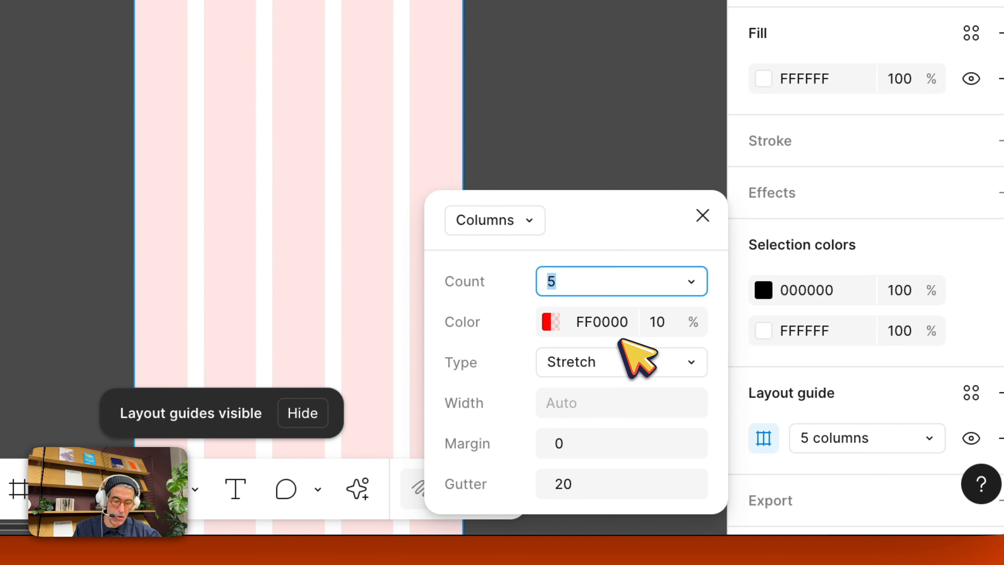
click(600, 446)
text(16)
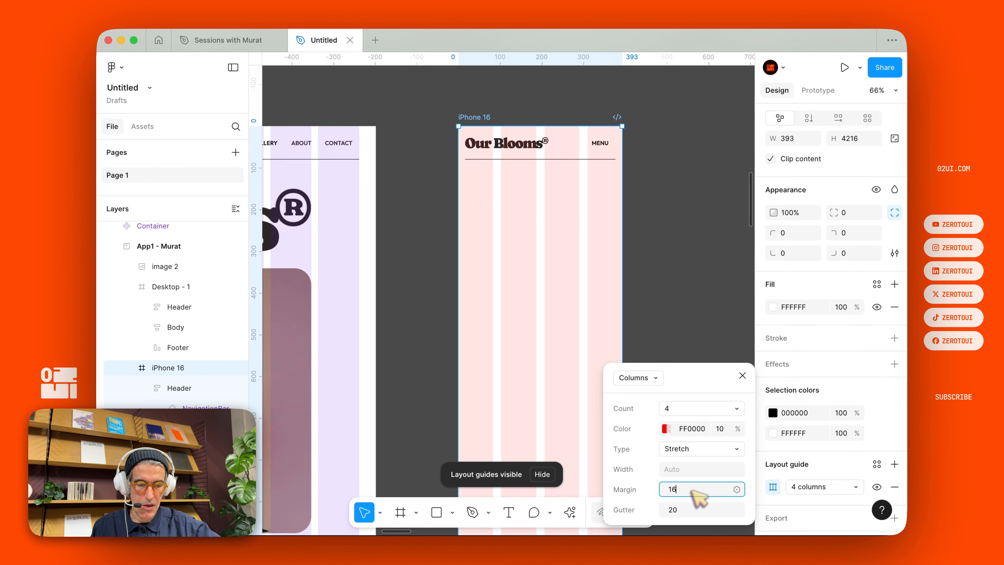
click(713, 510)
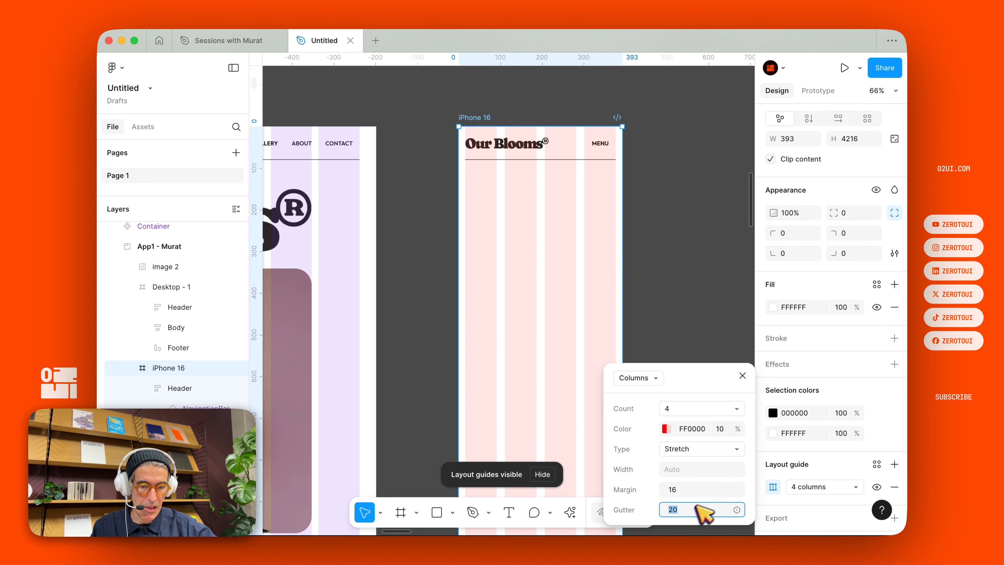
click(742, 375)
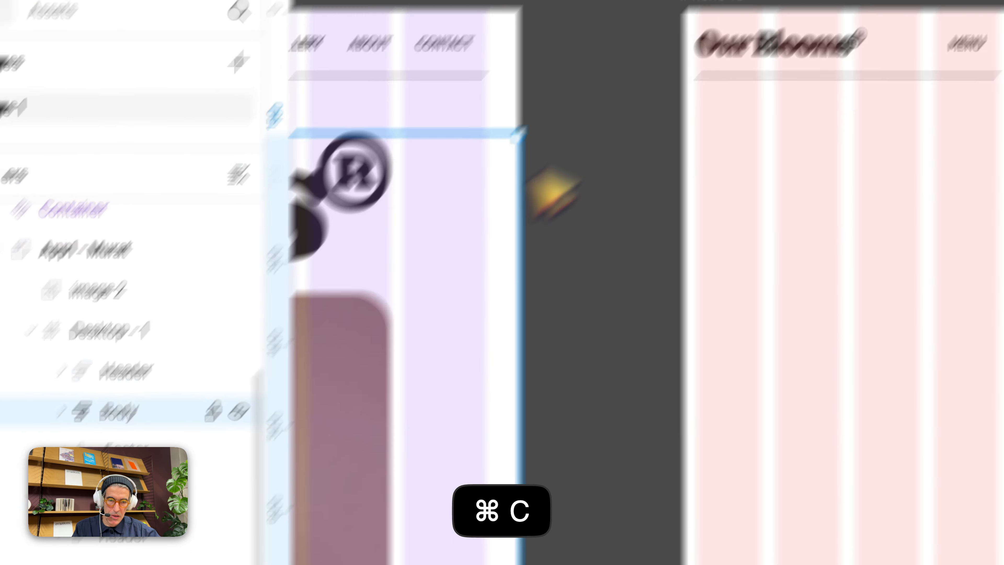
Copy the Body frame from Desktop - 1 into the iPhone 16 frame and narrow it to about 400 wide
click(589, 144)
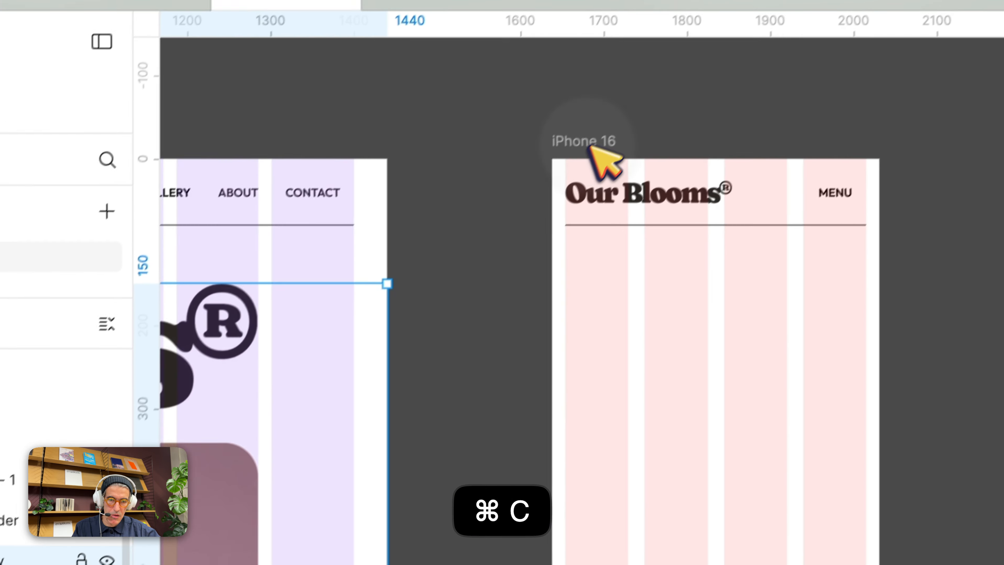
key(super+v)
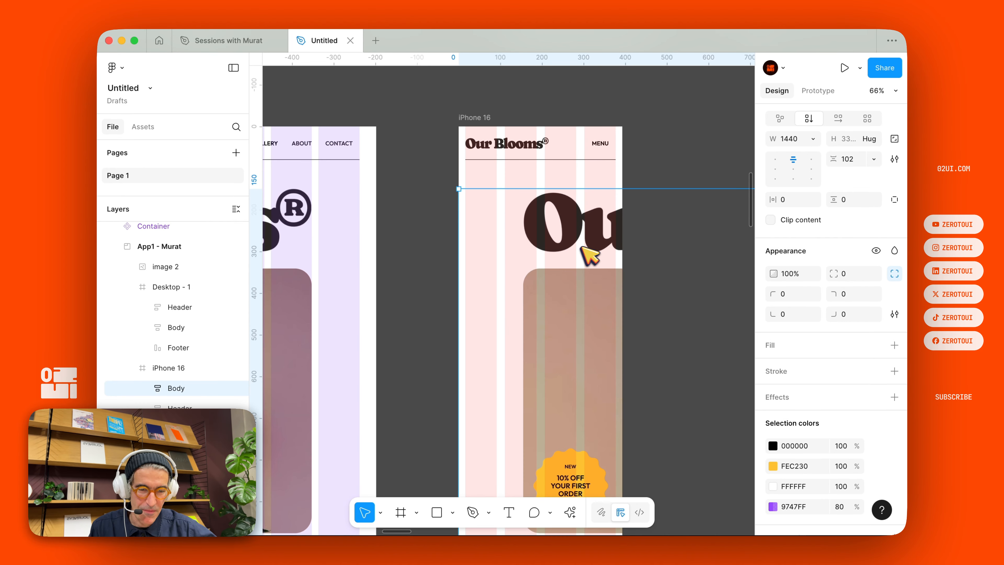
scroll(576, 246, down, 8)
scroll(590, 243, right, 3)
scroll(589, 243, down, 2)
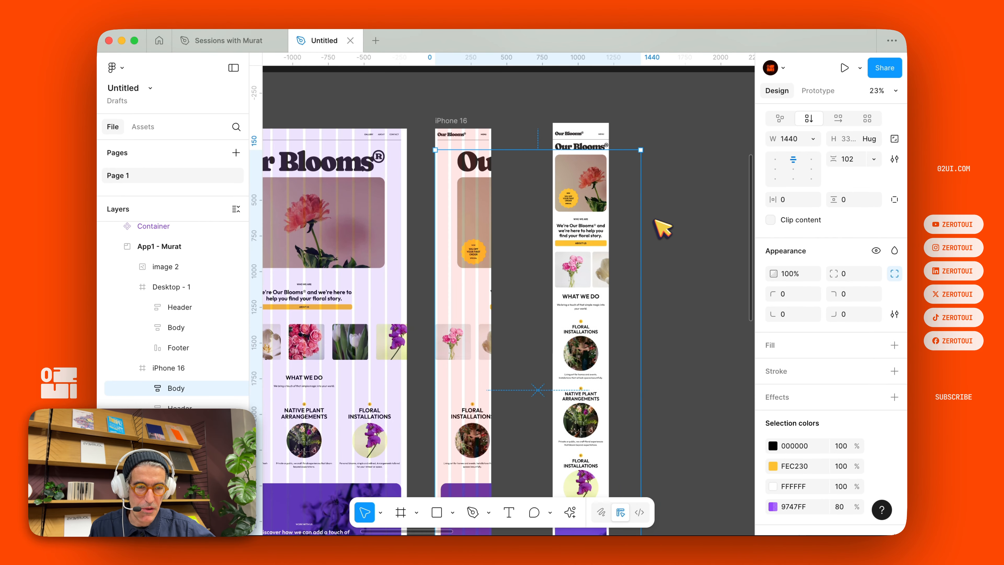
drag(660, 206, 441, 174)
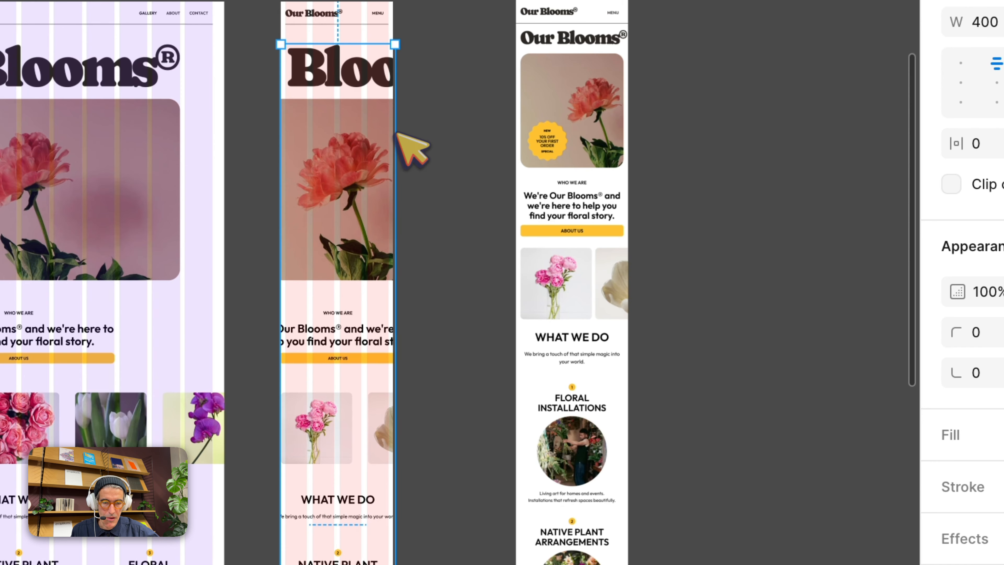
Trim the pasted Body frame's width so its side edge meets the edge of the iPhone 16 frame
scroll(374, 226, down, 5)
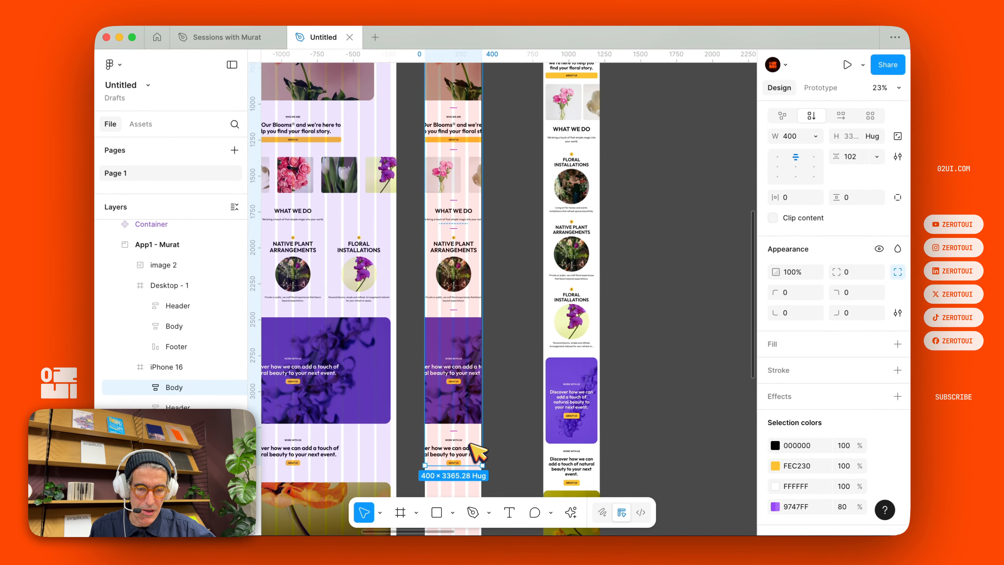
scroll(502, 265, up, 10)
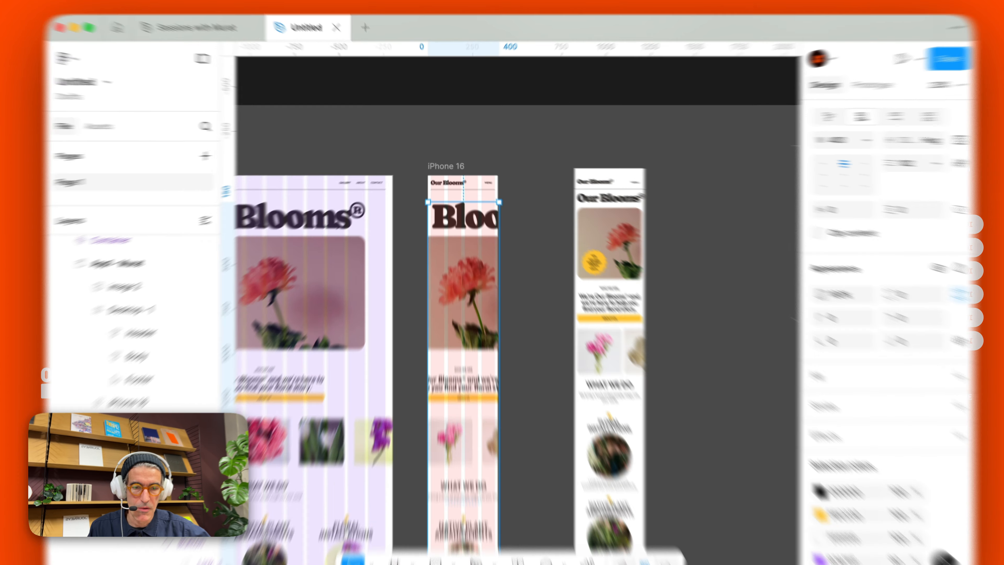
scroll(493, 240, up, 6)
drag(487, 239, 483, 239)
drag(519, 348, 524, 346)
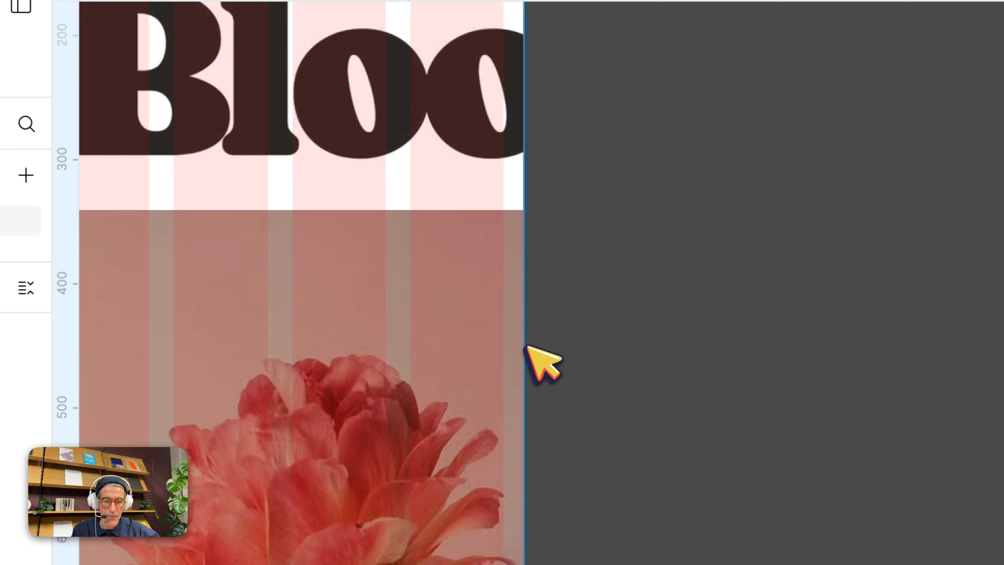
Scale the oversized Hero Logo inside the iPhone 16 Body's Banner down to about 403 wide
scroll(526, 347, down, 5)
scroll(446, 215, up, 2)
click(403, 197)
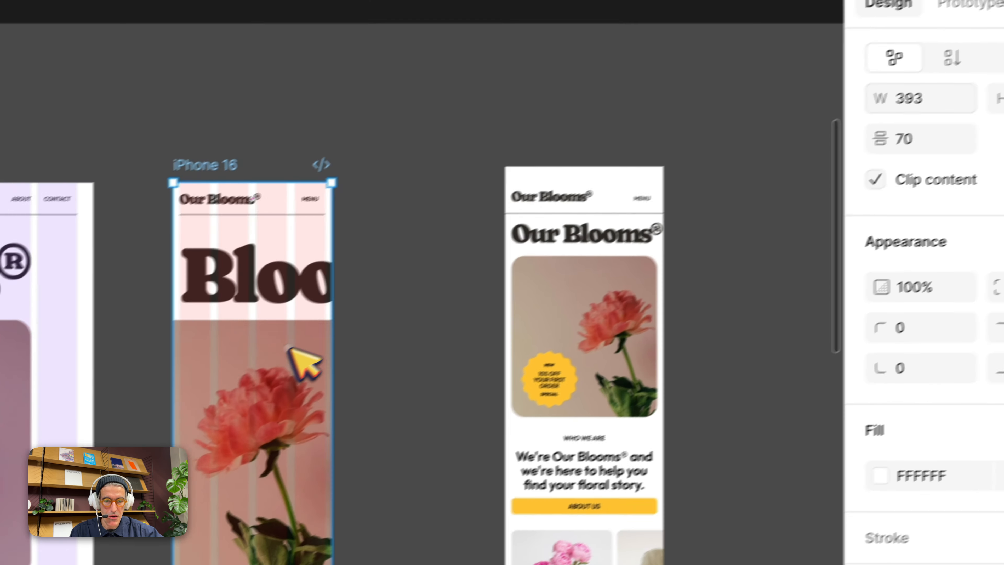
click(121, 424)
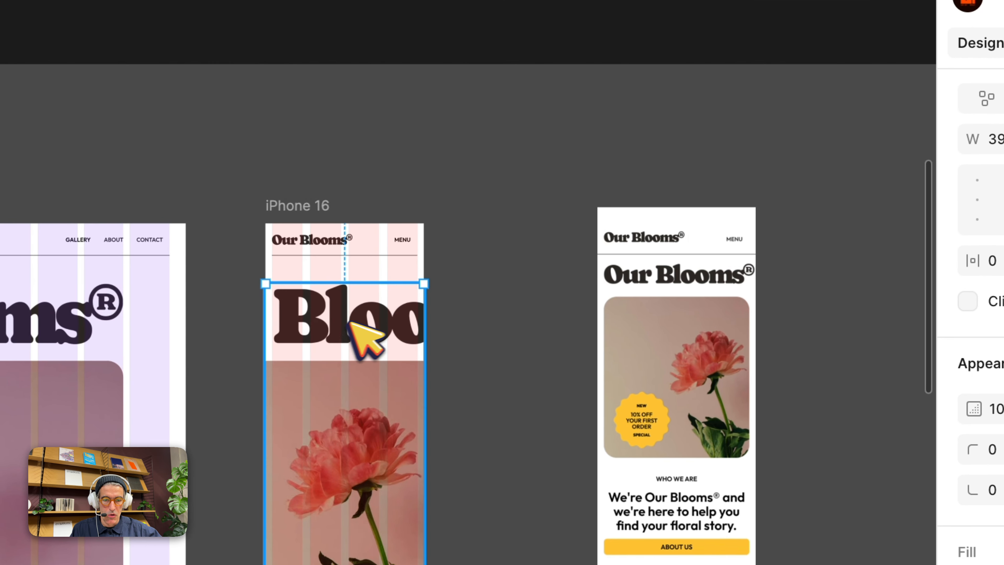
click(379, 336)
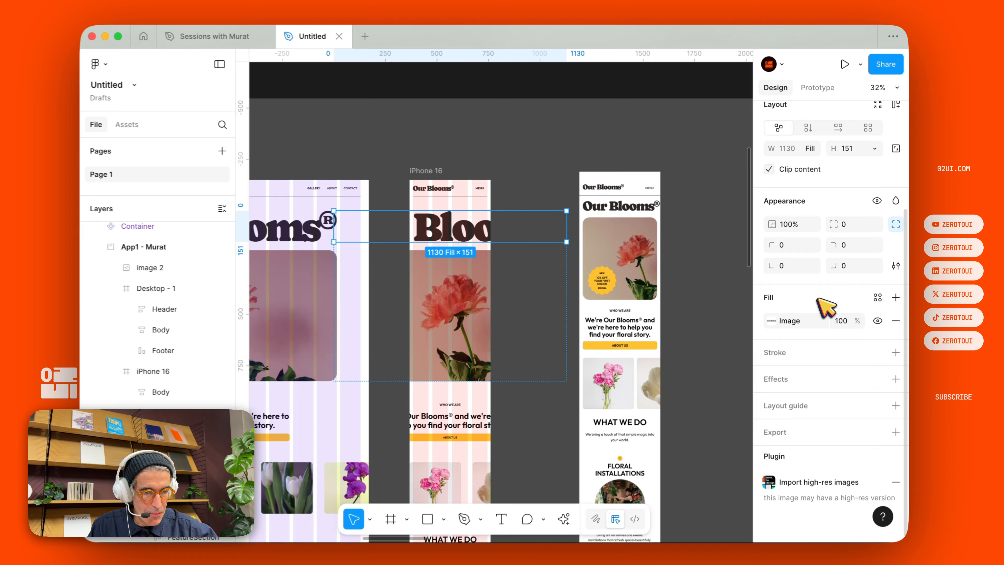
scroll(822, 301, up, 5)
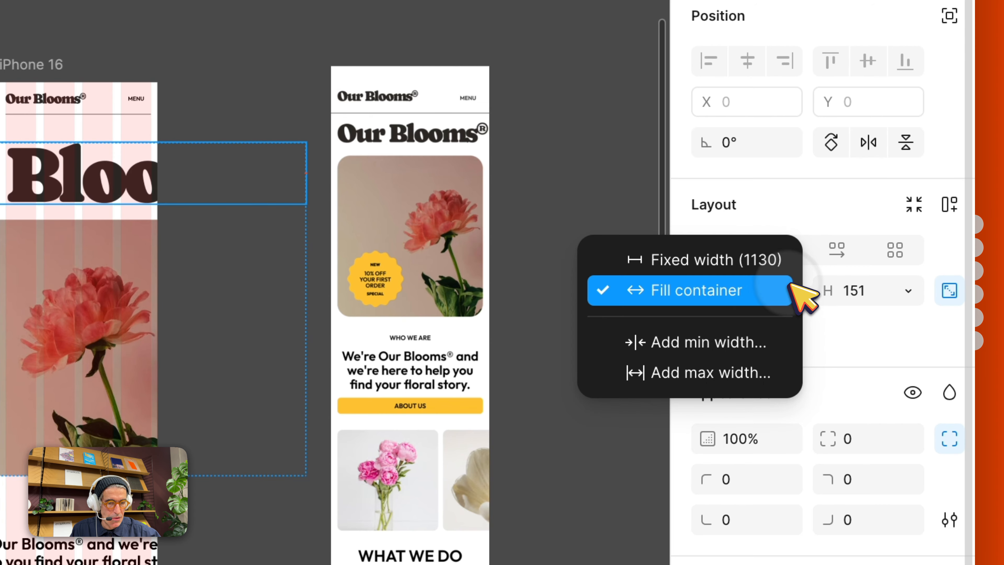
click(791, 290)
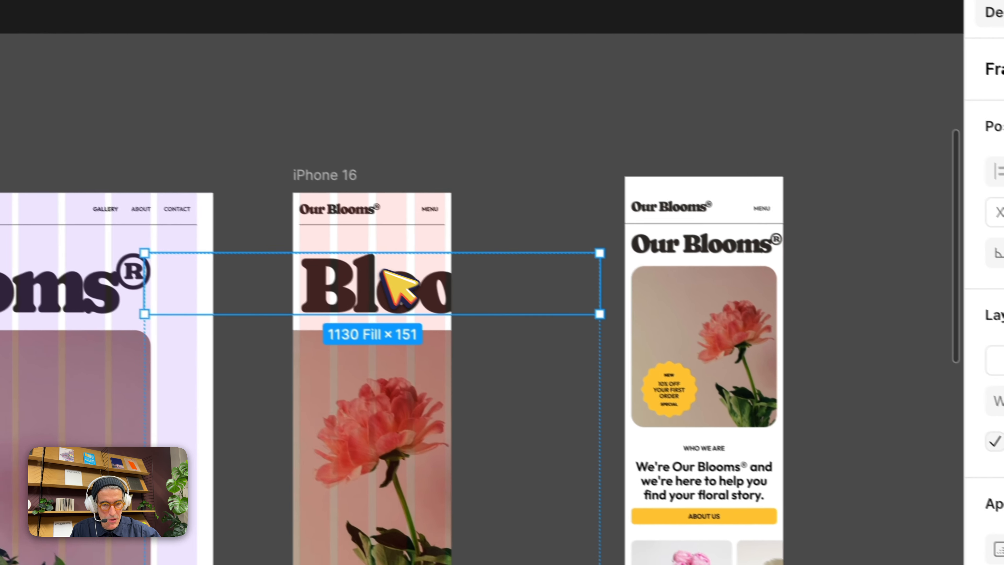
drag(600, 313, 311, 271)
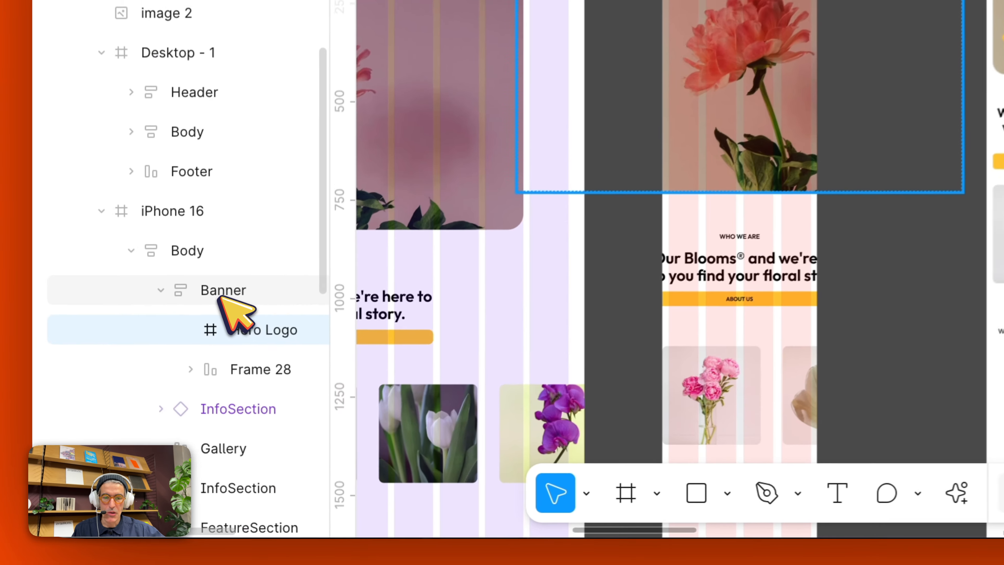
Try to narrow the iPhone 16 Banner frame to about 297 wide, and undo the resize
click(193, 410)
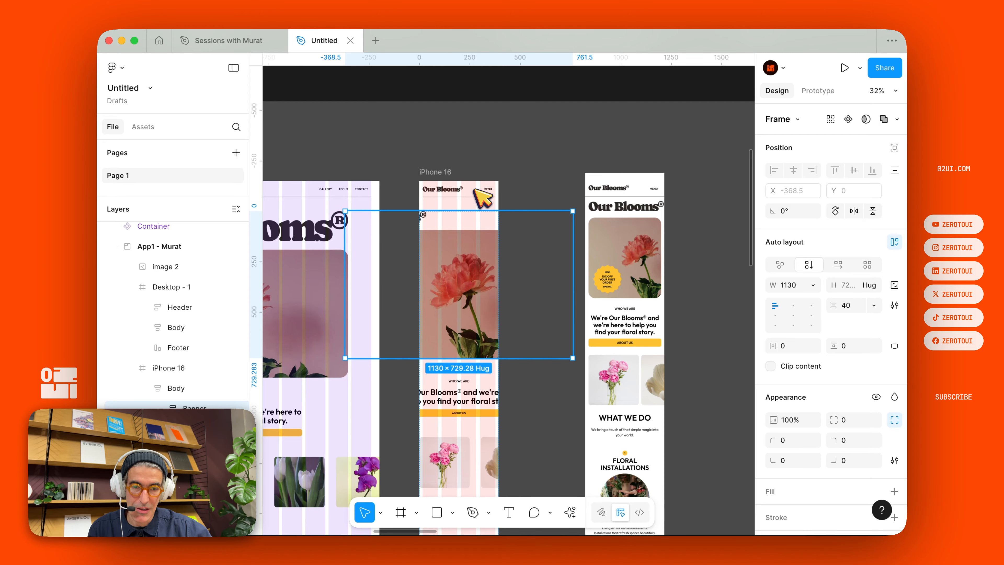
drag(573, 234, 489, 240)
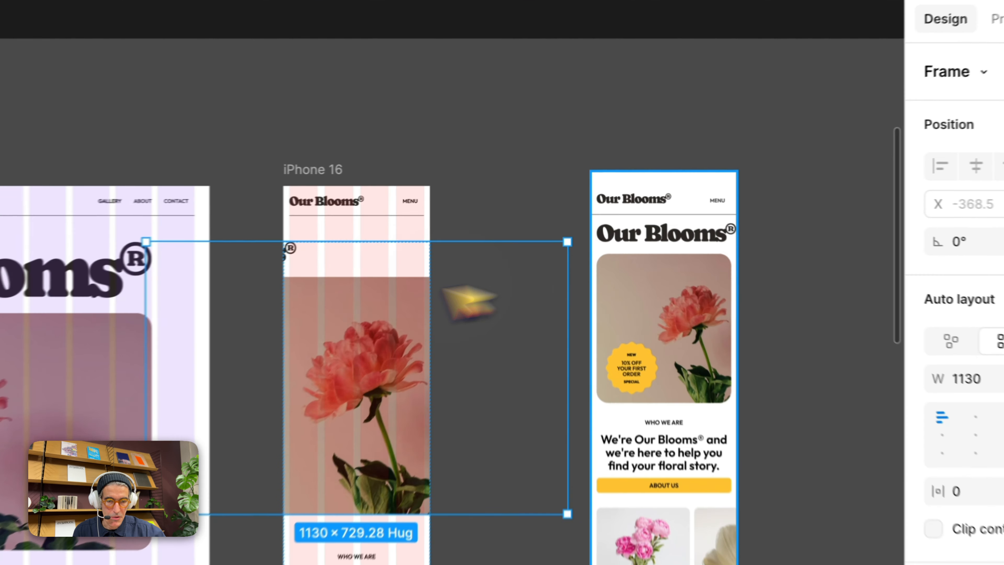
drag(399, 304, 400, 304)
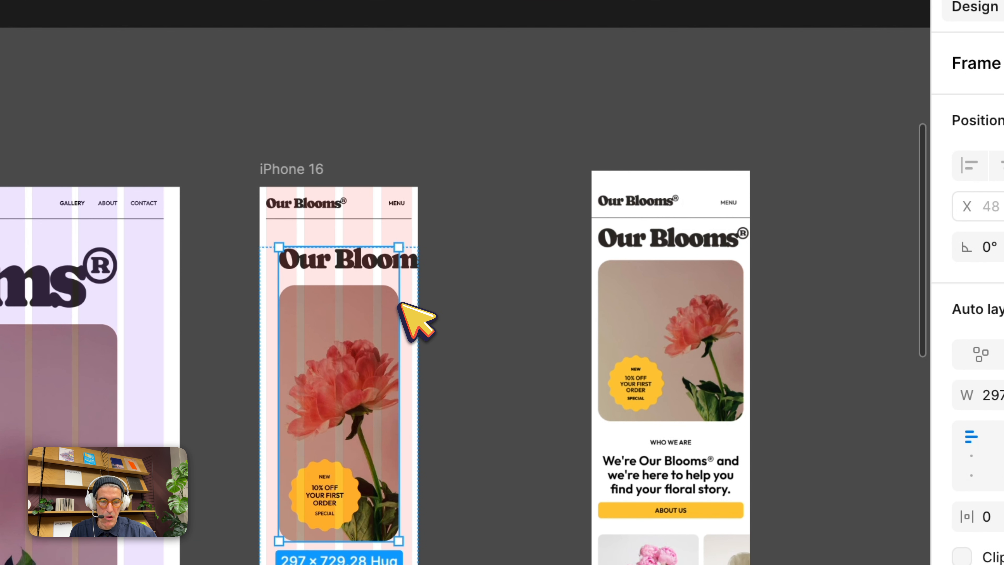
key(super+z)
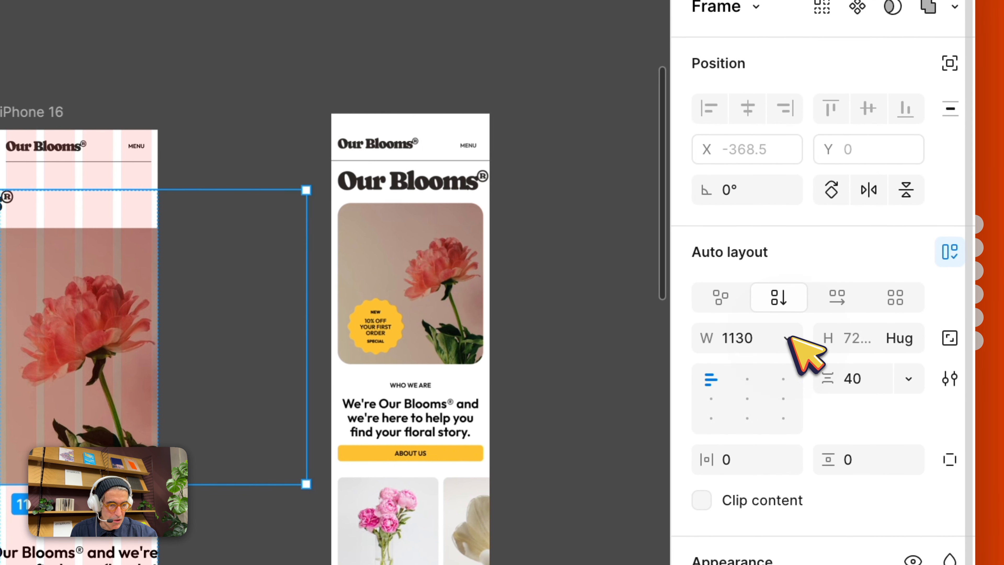
Set the Banner frame's width to hug its contents and its horizontal padding to 16
click(787, 338)
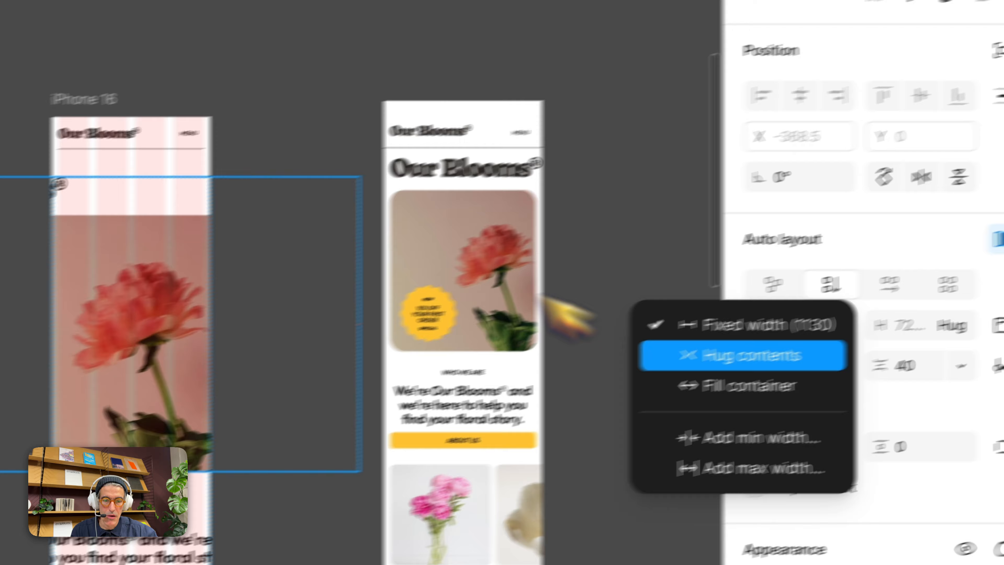
click(695, 368)
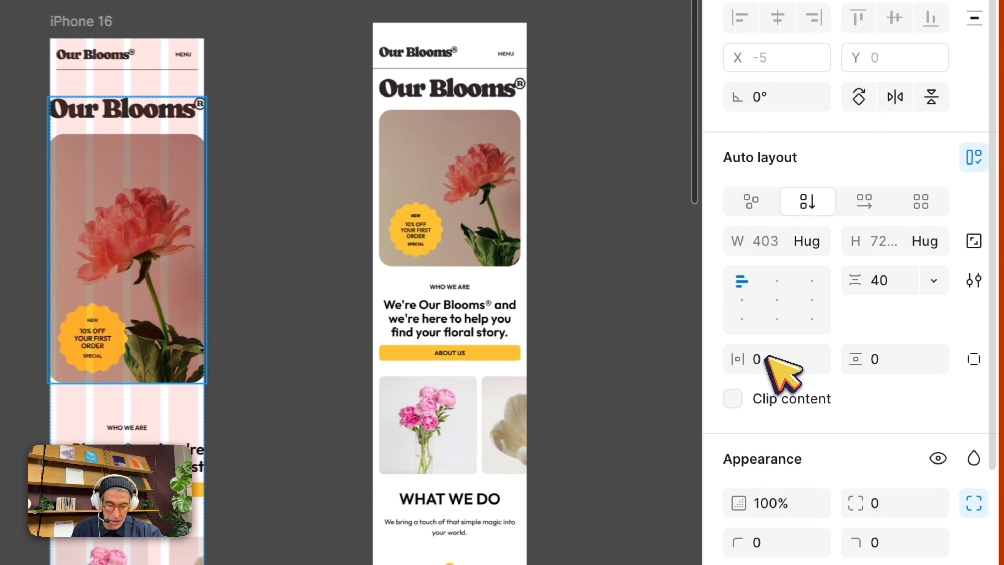
click(785, 345)
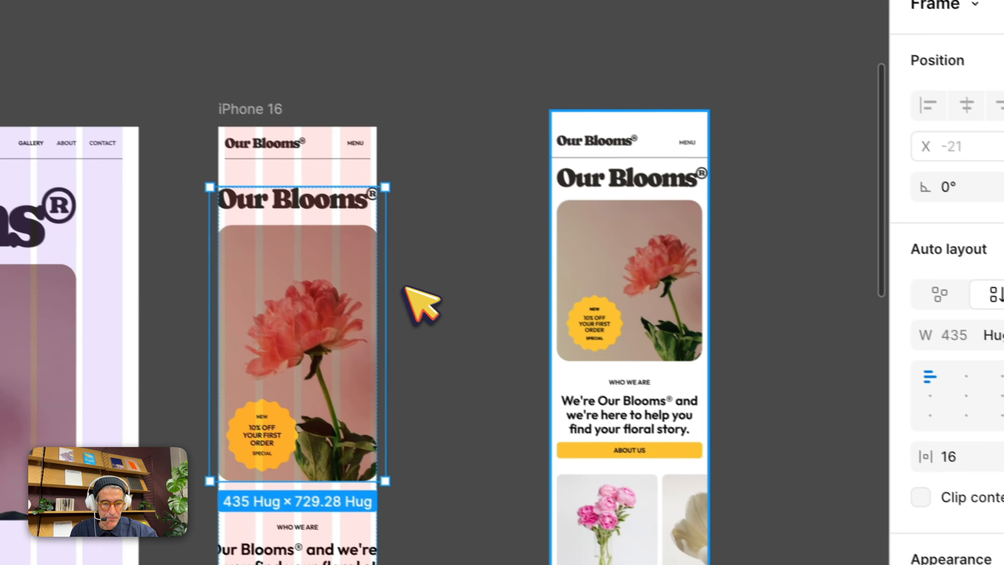
Narrow the Banner frame to about 259 wide and set its width to fill the container
drag(404, 297, 369, 296)
click(787, 313)
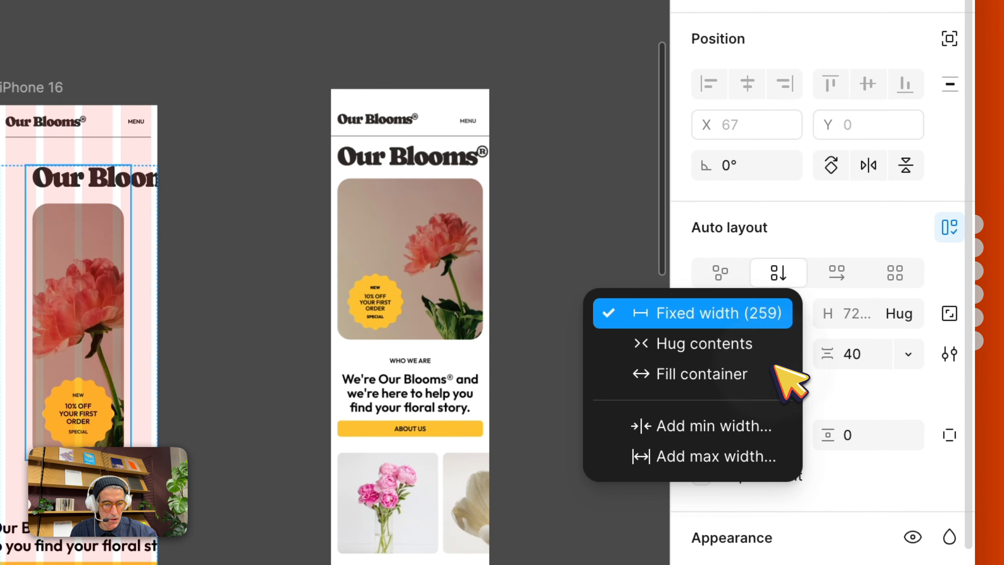
click(787, 375)
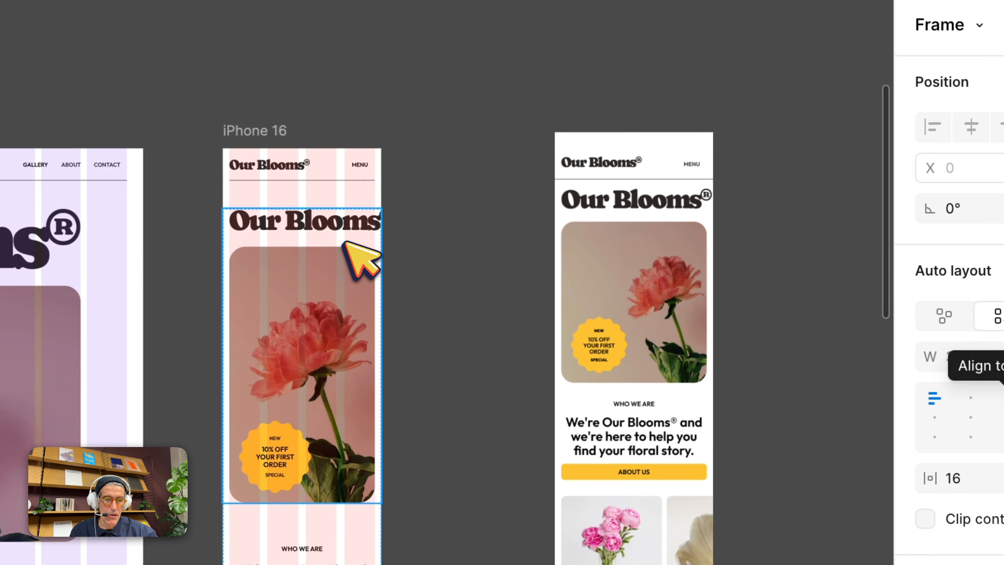
Shrink the Hero Logo in the Banner to about 272 × 36 and set its width to fill the container
click(348, 226)
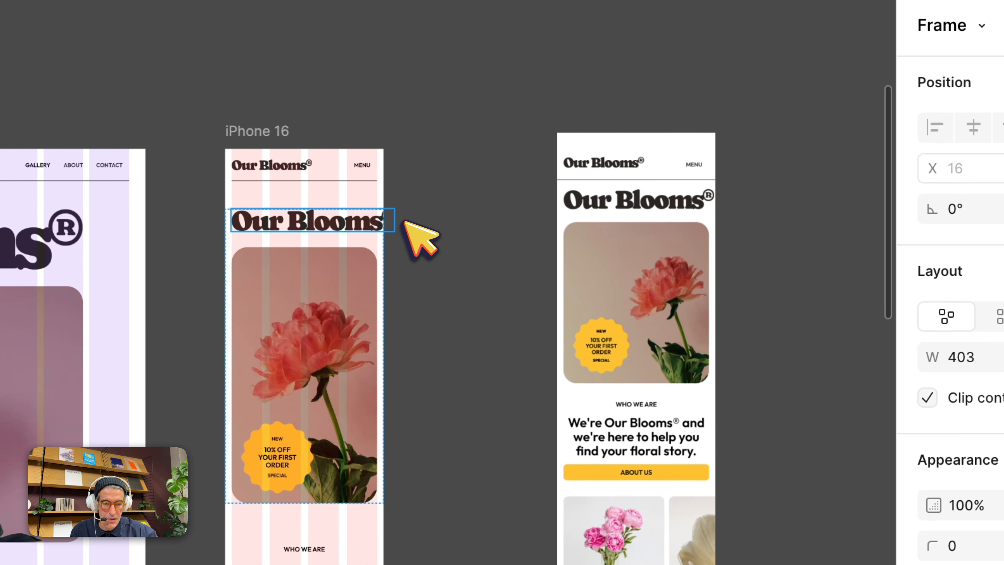
drag(394, 231, 342, 224)
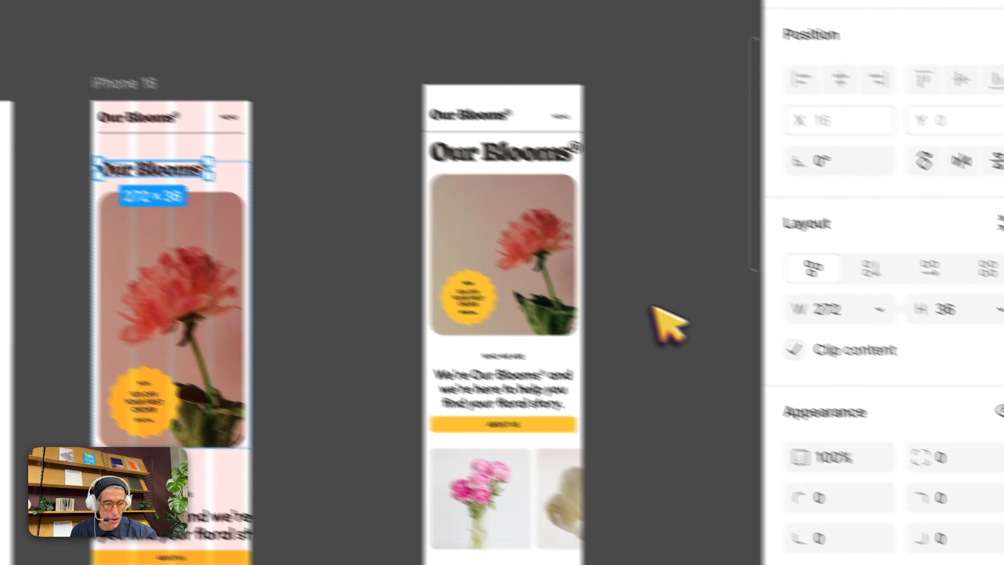
click(787, 275)
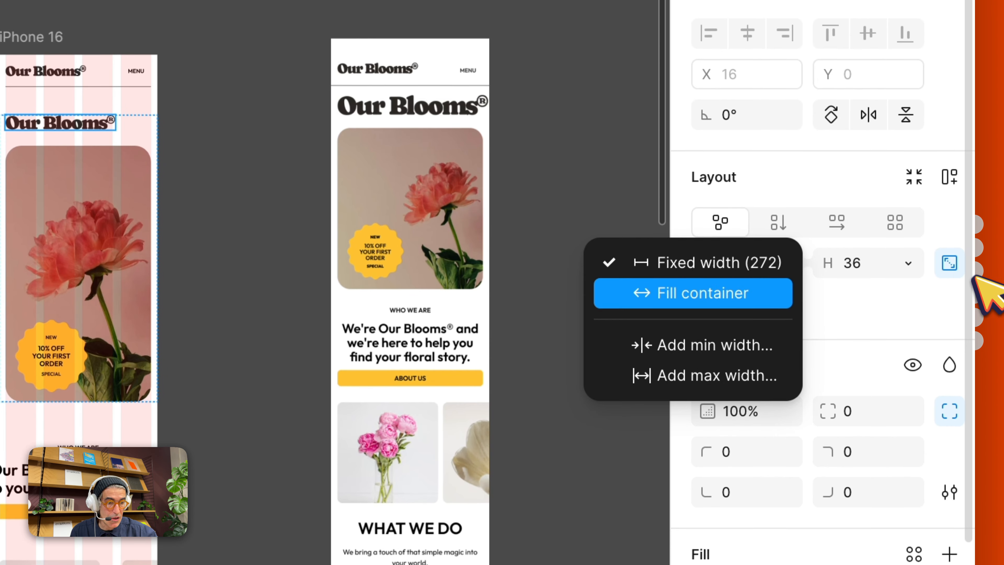
click(730, 290)
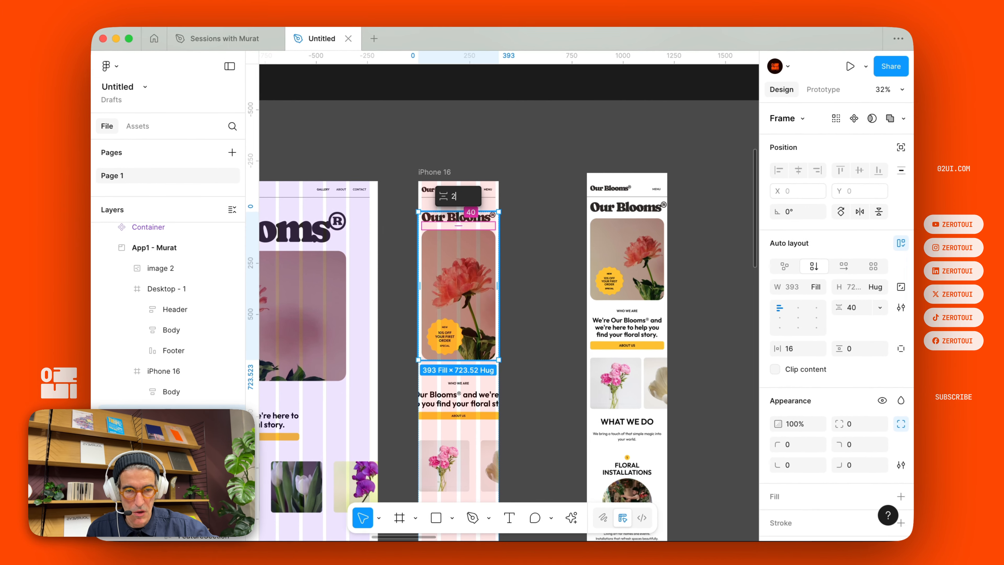
Set the Banner's vertical gap to 24 and shorten its flower image frame to about 395 high
text(24)
key(Return)
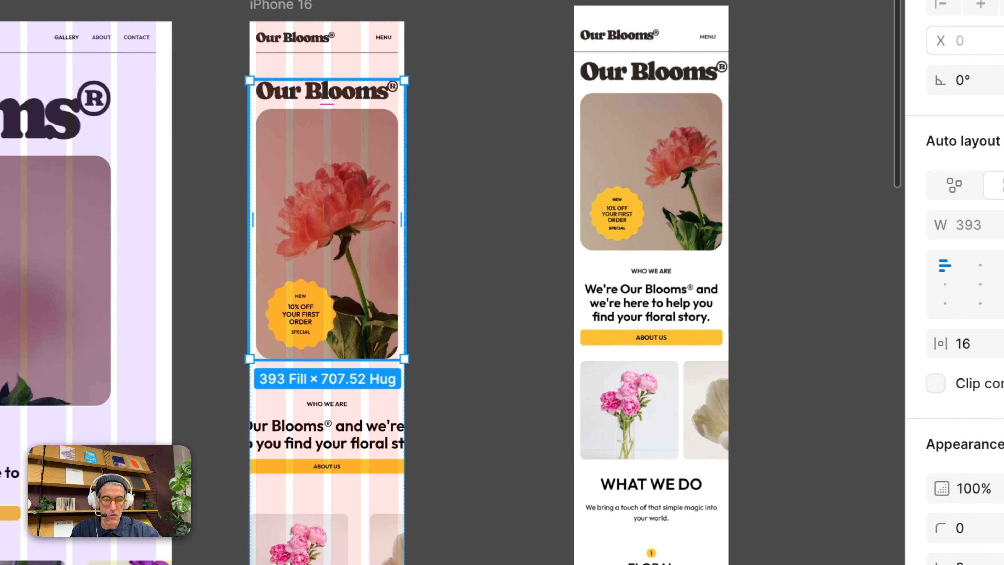
double_click(459, 283)
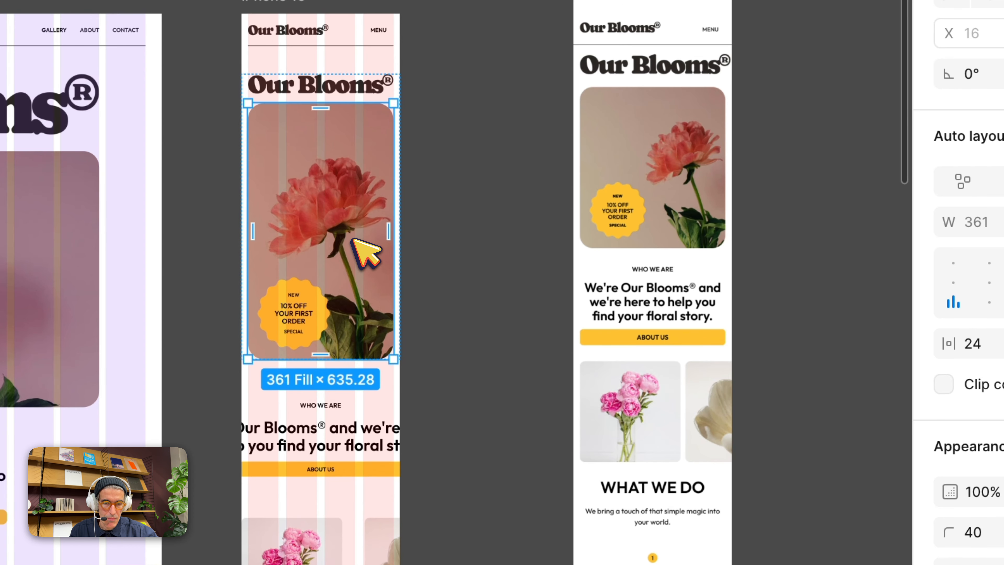
drag(352, 359, 375, 281)
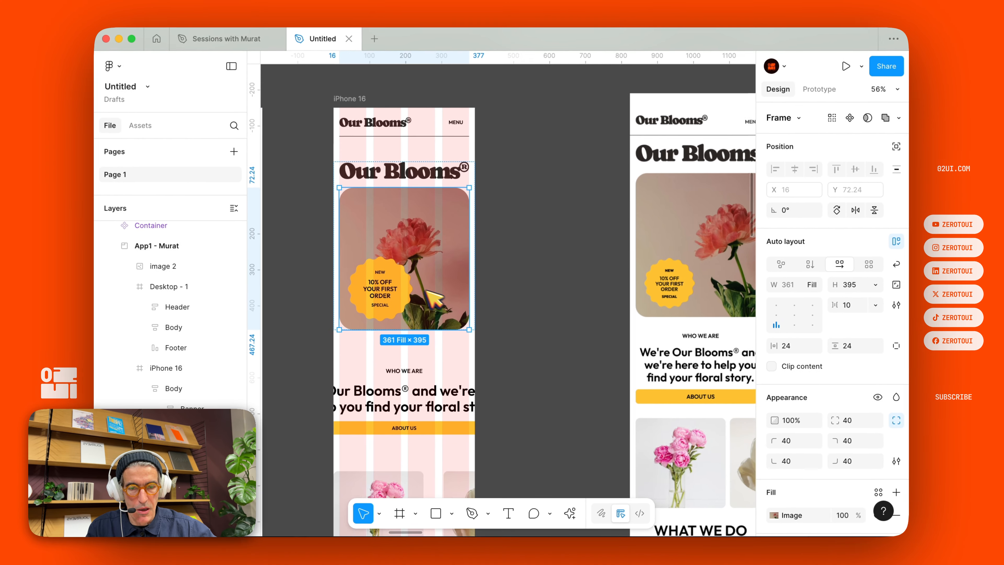
Hide the layout guides and clear the selection
scroll(484, 238, right, 1)
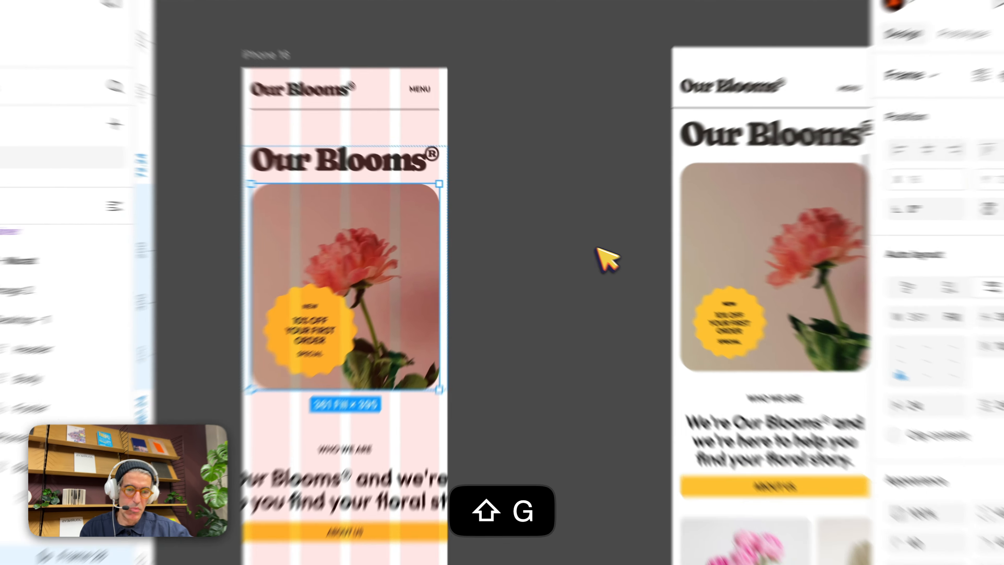
key(shift+g)
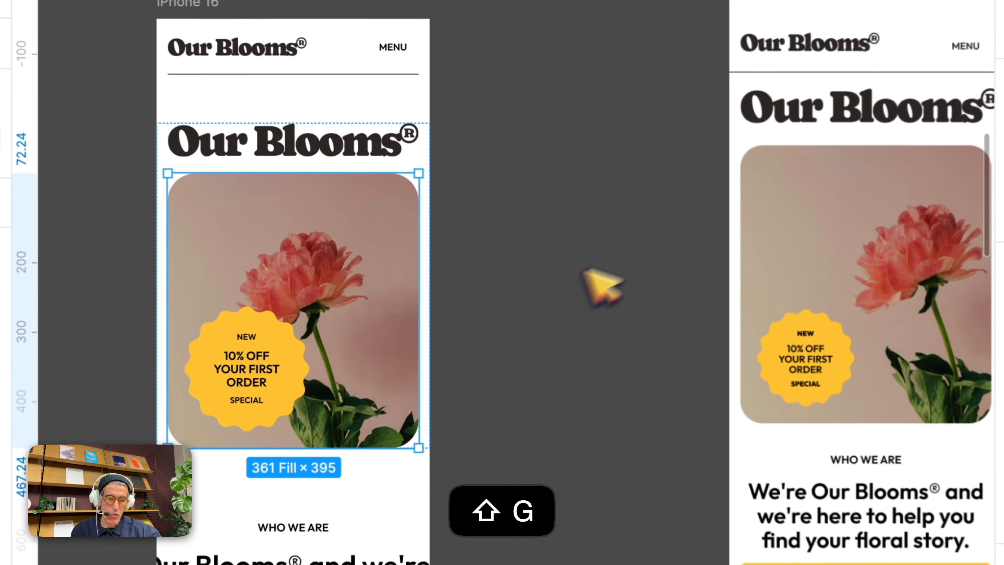
key(Escape)
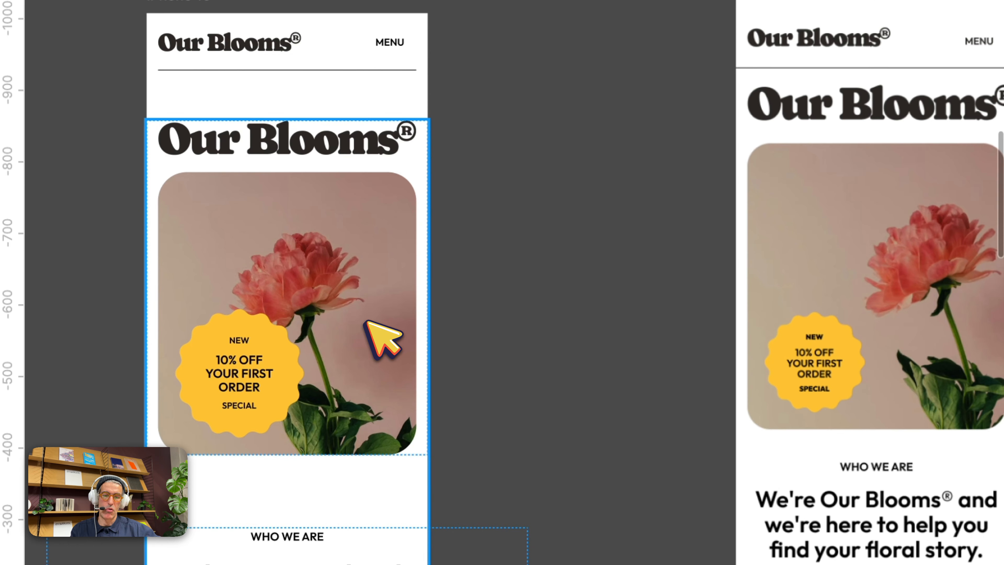
Switch the image fill of the Banner's flower frame from Fill to Crop mode
super+click(365, 245)
scroll(724, 338, down, 3)
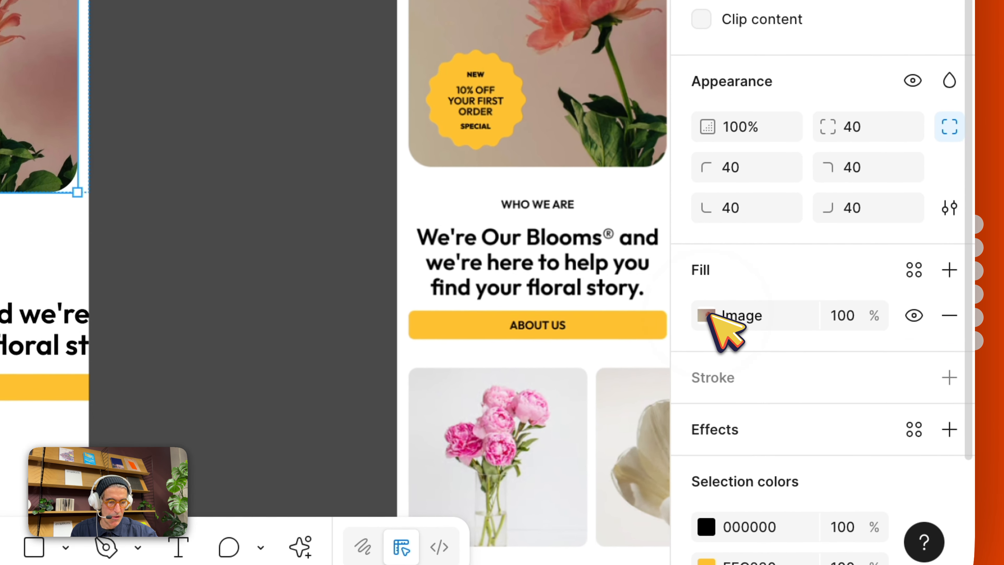
click(706, 316)
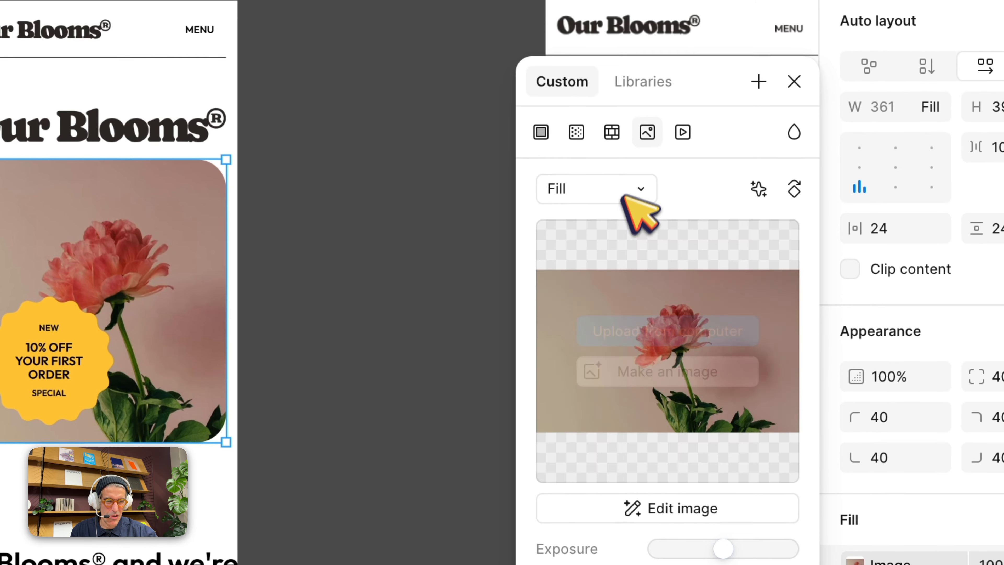
click(623, 186)
click(620, 249)
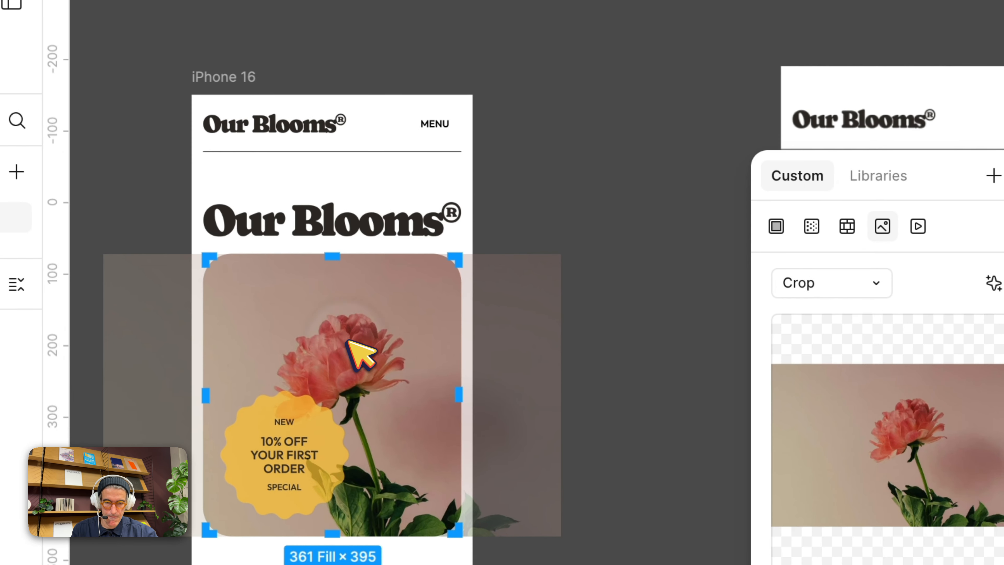
Shift and enlarge the cropped flower image so the flower sits toward the frame's right edge, clear of the offer badge
drag(410, 352, 420, 356)
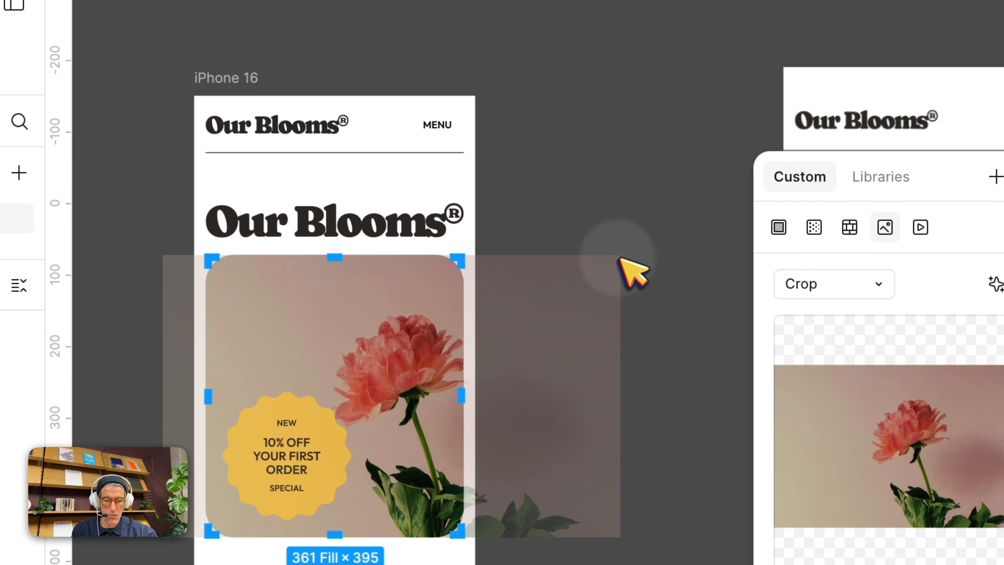
drag(618, 256, 659, 214)
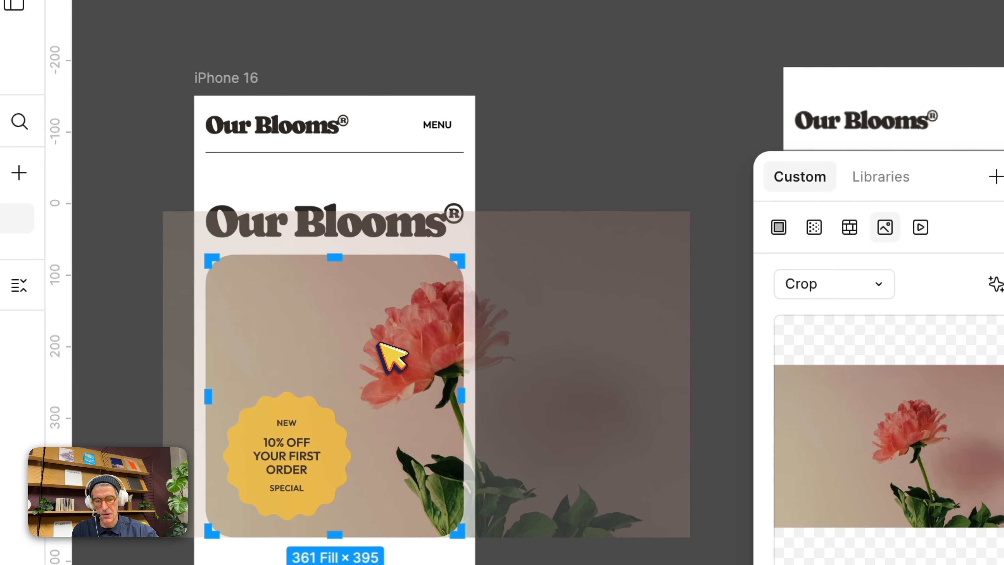
drag(379, 343, 348, 343)
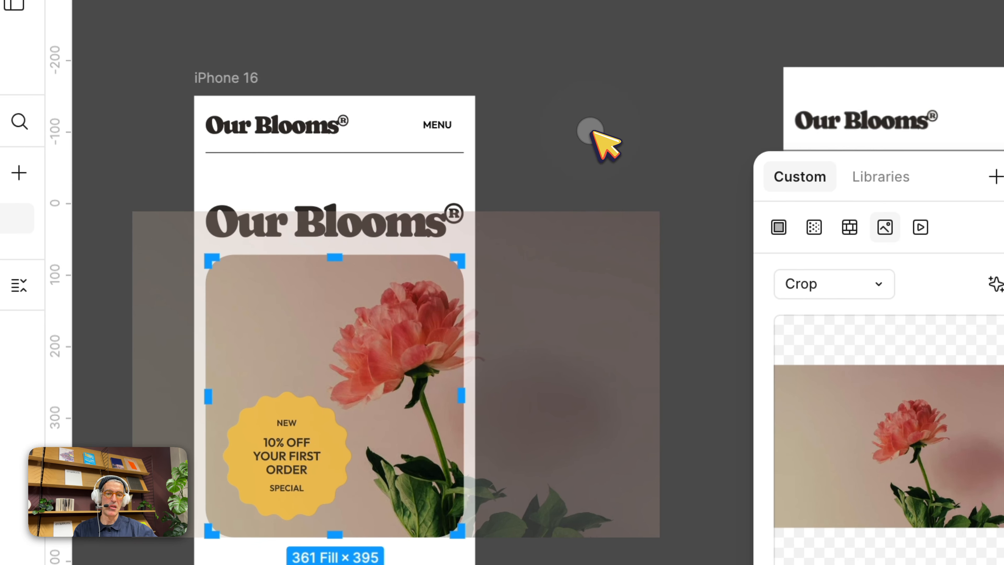
click(565, 165)
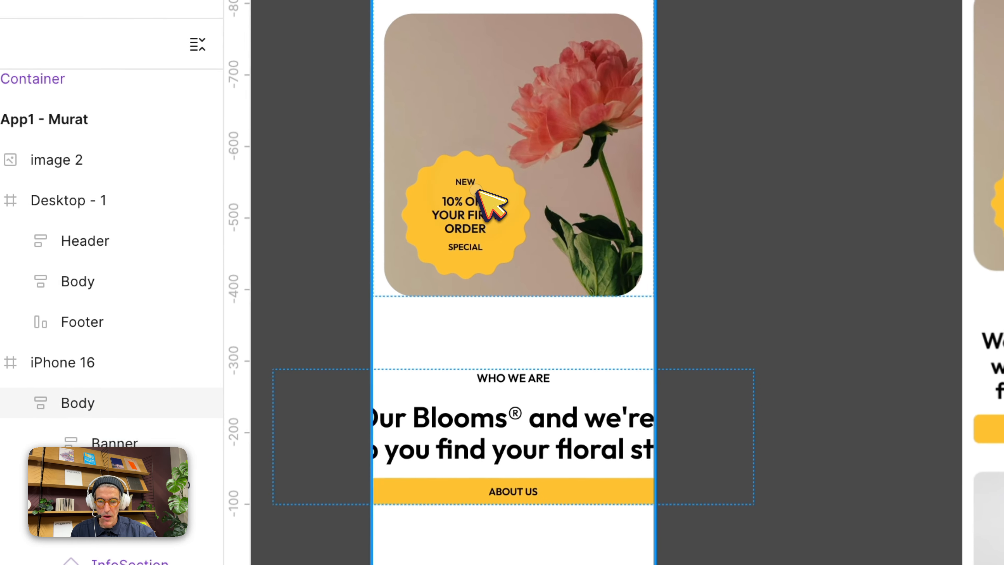
Scale the yellow Offer badge on the Banner's flower image down to 156 × 156
double_click(297, 431)
click(472, 190)
click(506, 176)
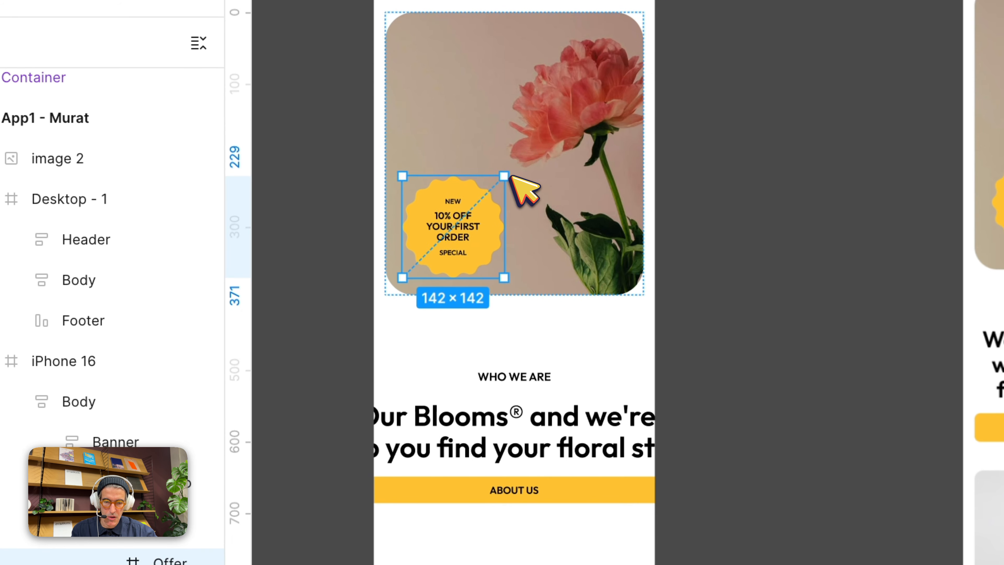
scroll(511, 176, up, 5)
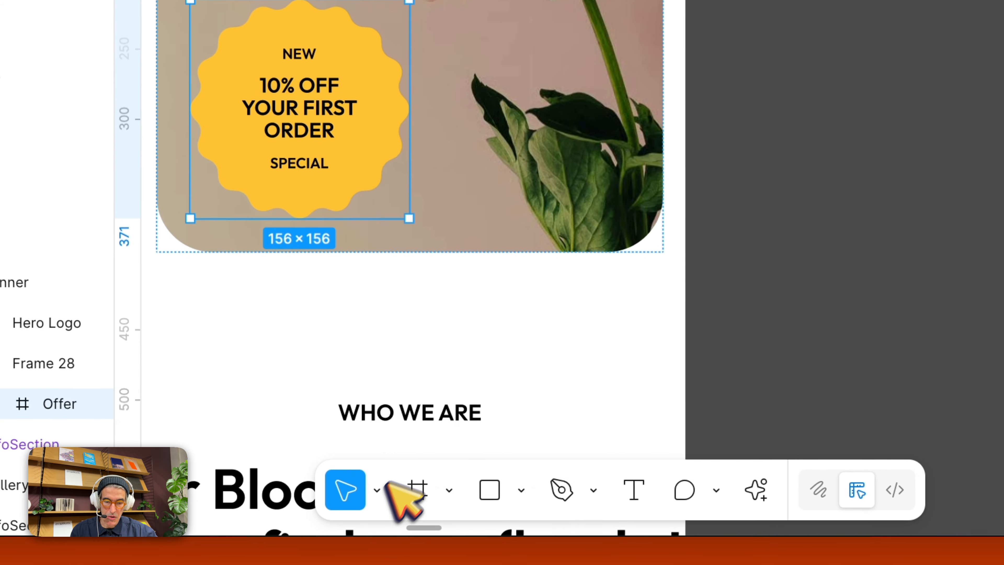
click(383, 499)
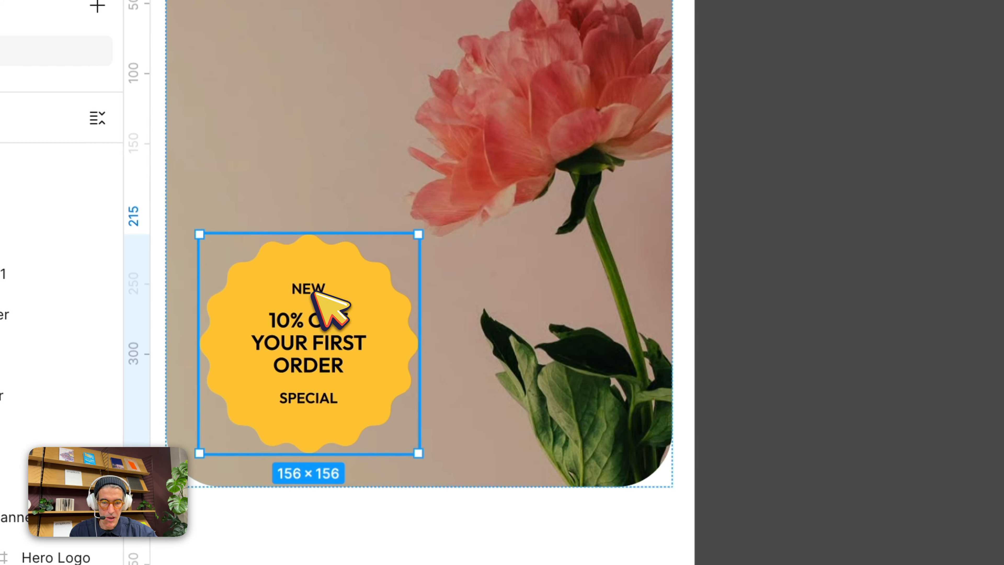
Set the font size of the NEW label in the Banner's yellow offer badge to 10
double_click(272, 265)
click(910, 311)
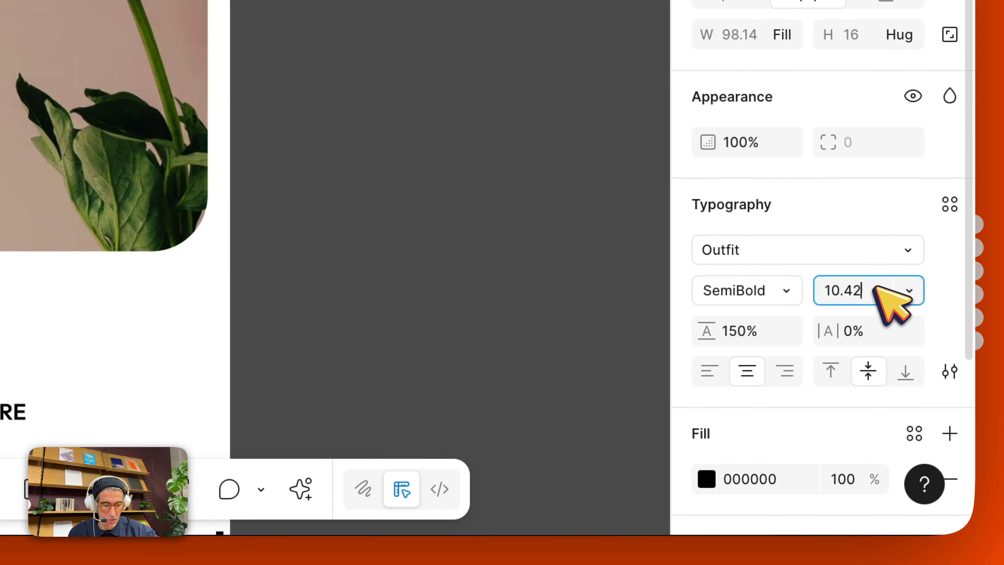
key(Escape)
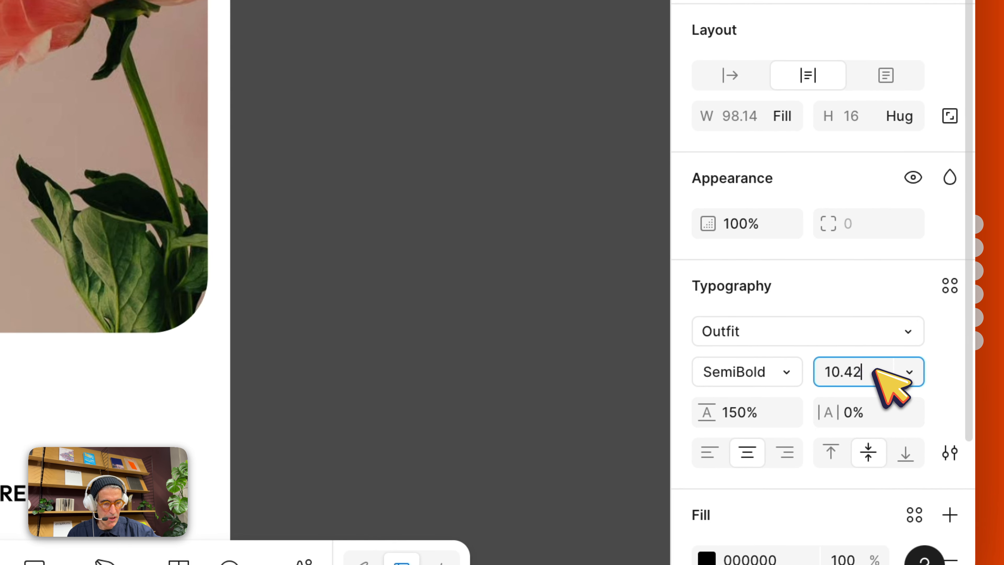
click(855, 370)
text(10)
key(Return)
Set the badge's "10% OFF YOUR FIRST ORDER" text to font size 16 and clear the selection
click(301, 286)
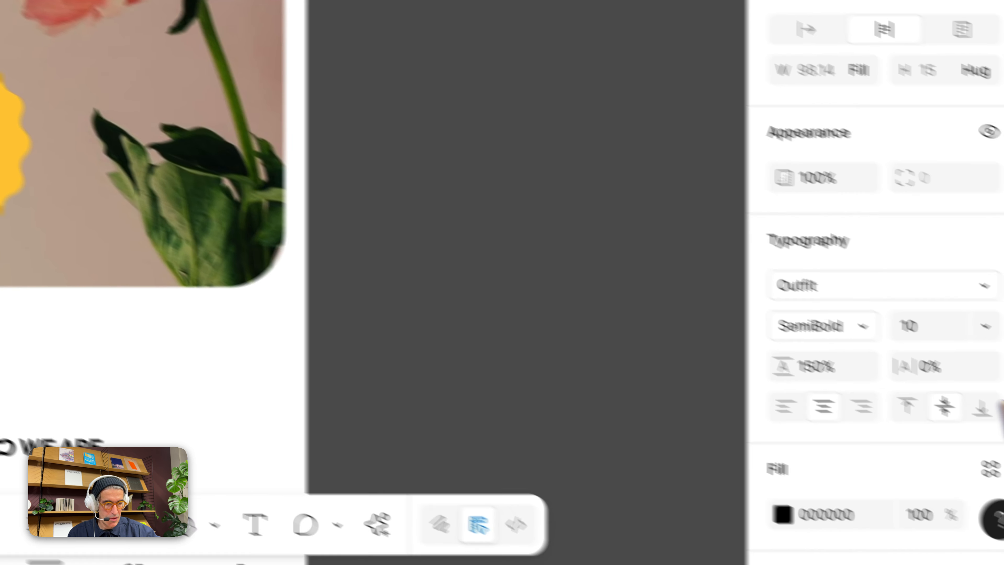
text(1)
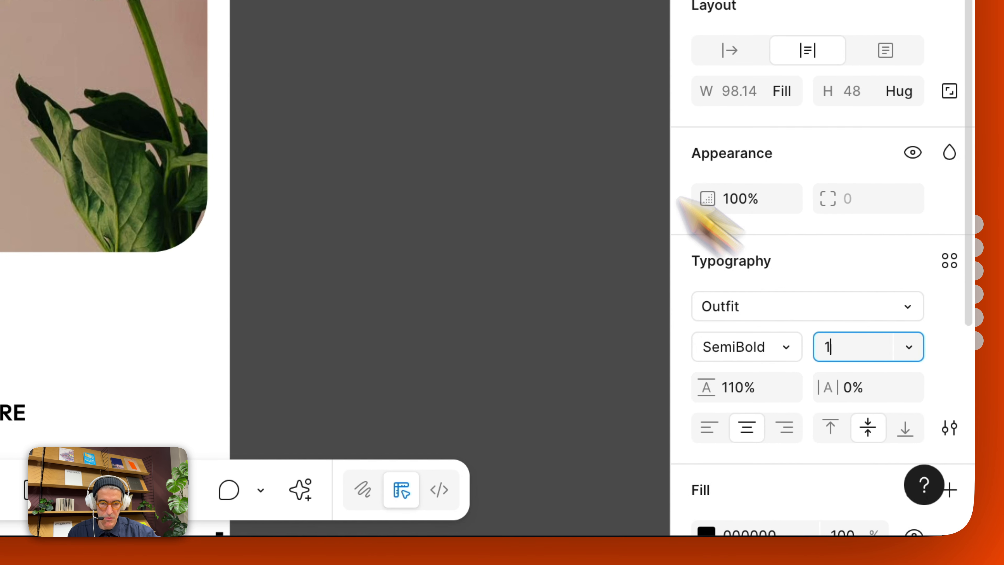
text(6)
key(Return)
click(444, 37)
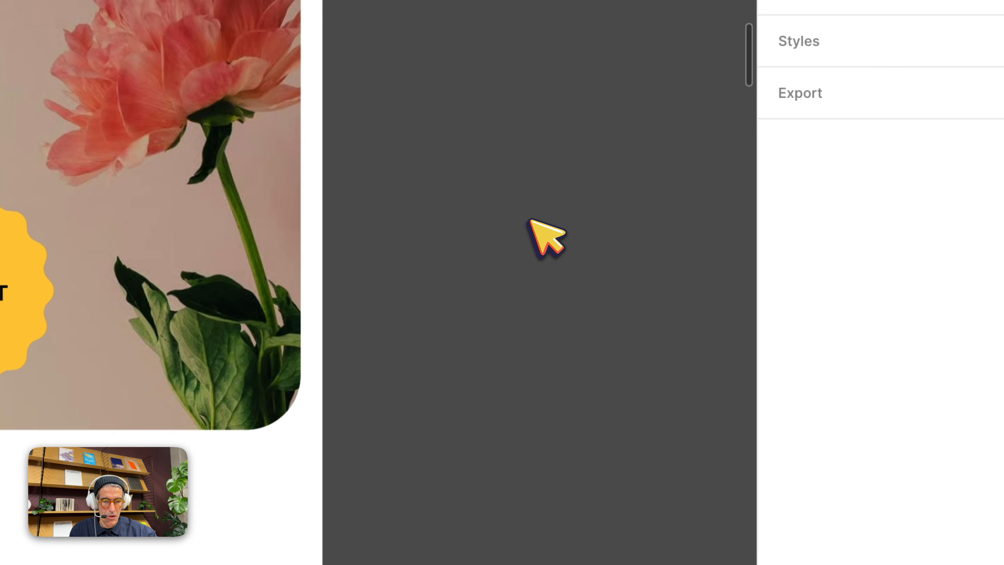
Make the WHO WE ARE section in the mobile frame fill the width of its container
scroll(531, 221, down, 5)
scroll(379, 282, down, 3)
scroll(378, 282, right, 3)
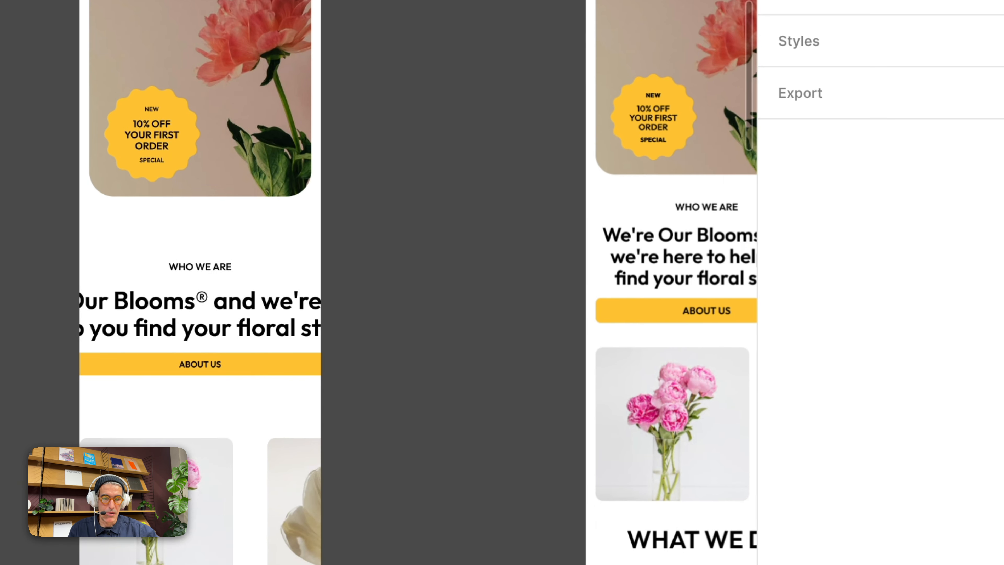
scroll(530, 220, right, 5)
click(199, 281)
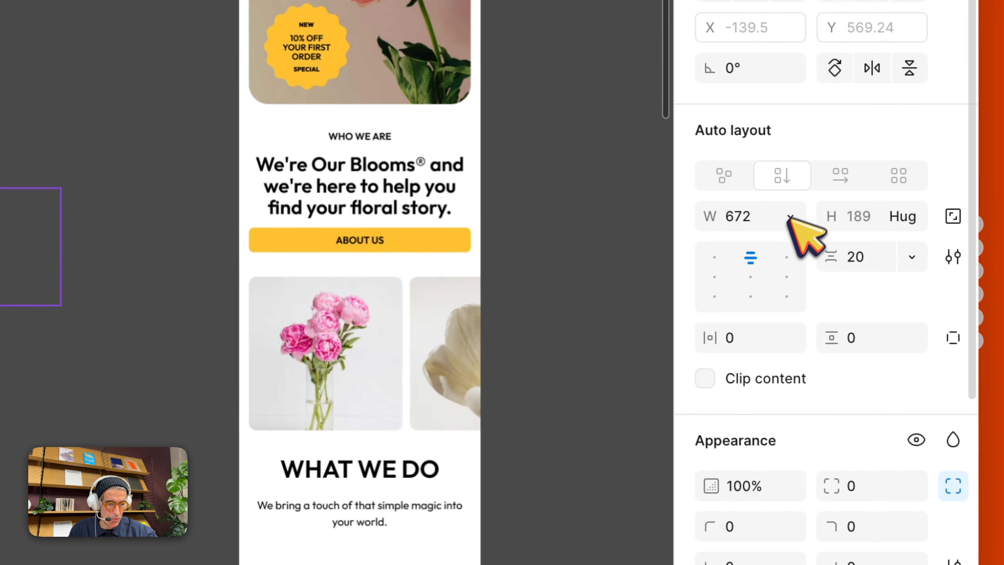
click(800, 238)
click(751, 275)
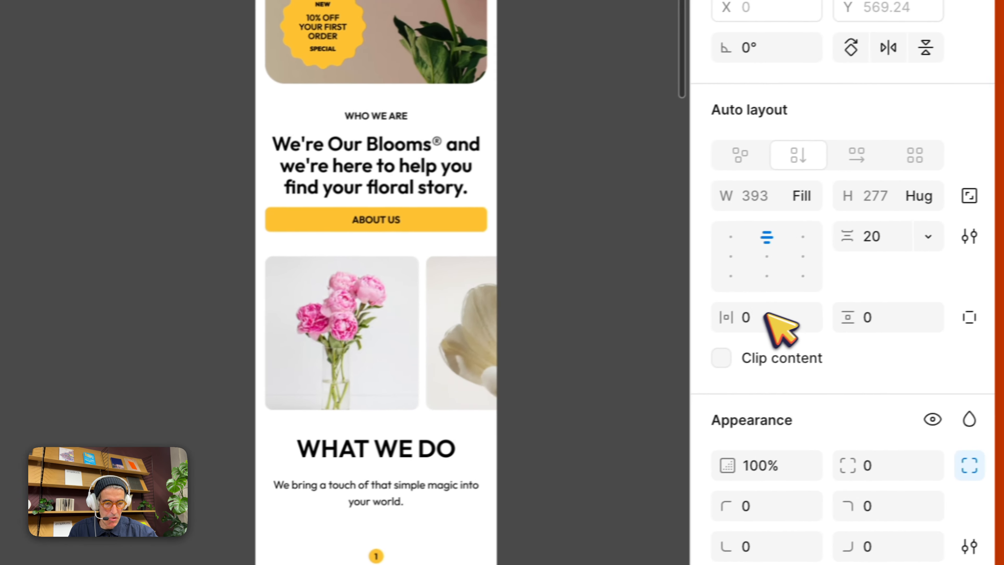
Try a horizontal padding of 16 on the WHO WE ARE section itself
click(767, 315)
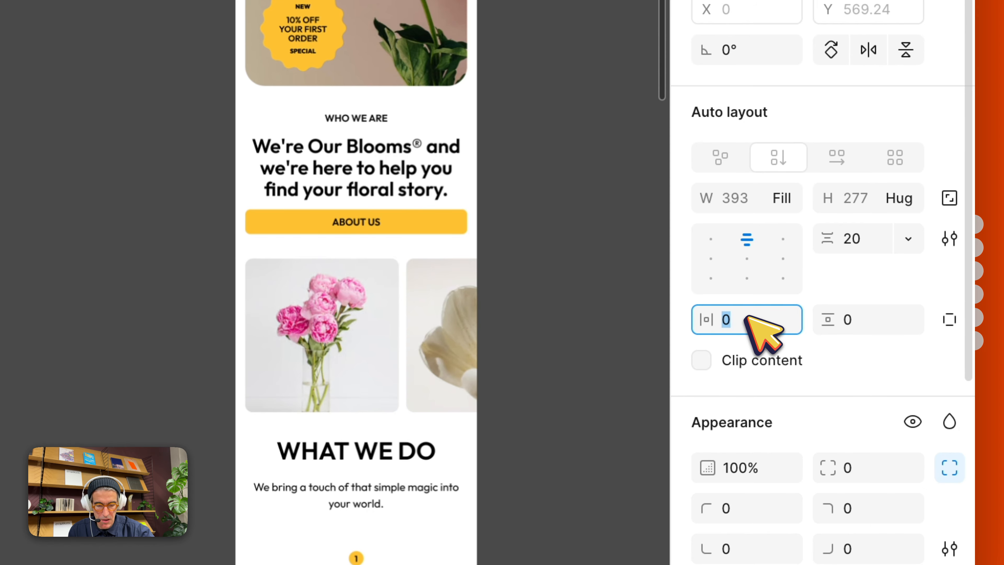
text(16)
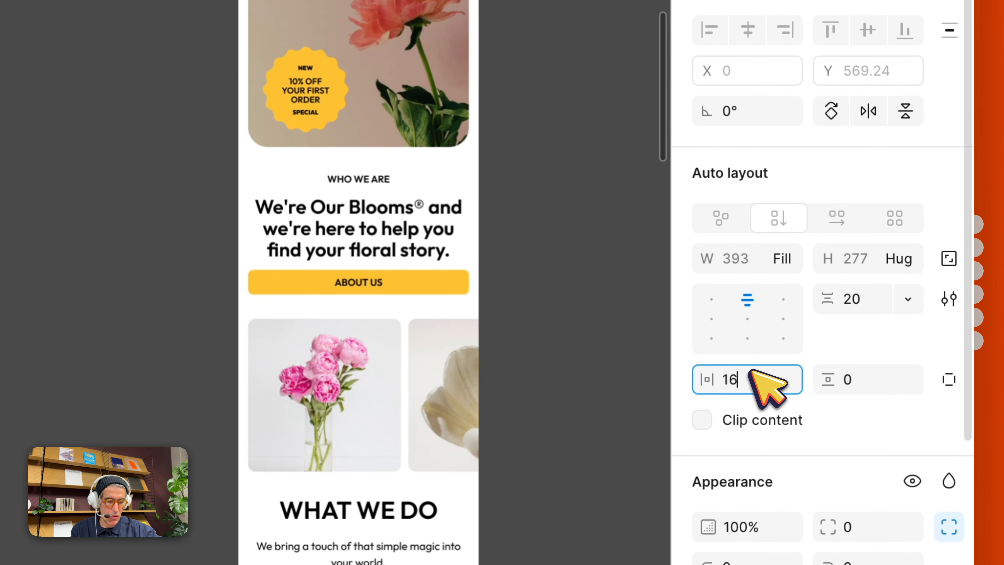
double_click(794, 359)
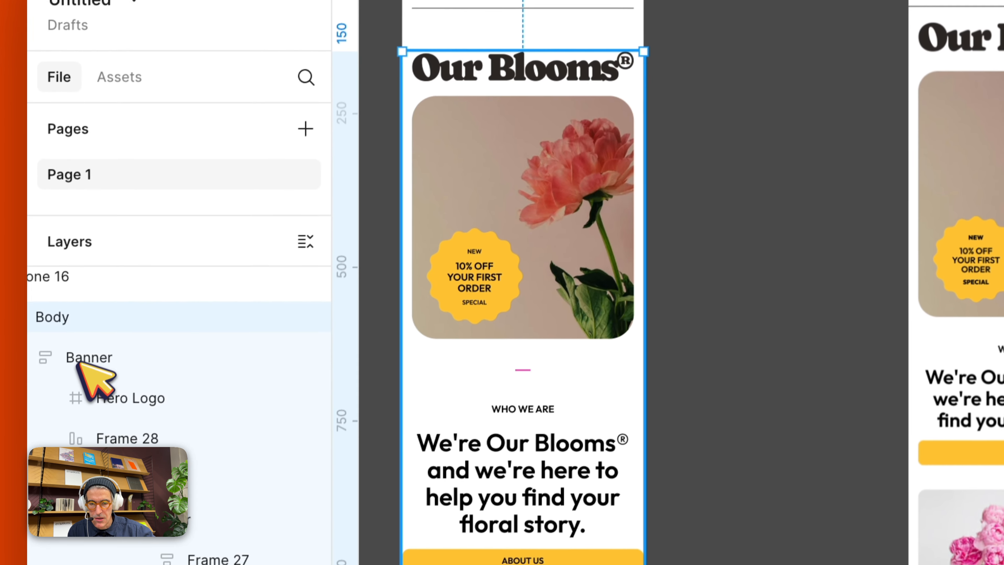
Remove the Banner's own horizontal padding and give the parent Body frame a horizontal padding of 16 instead
click(75, 420)
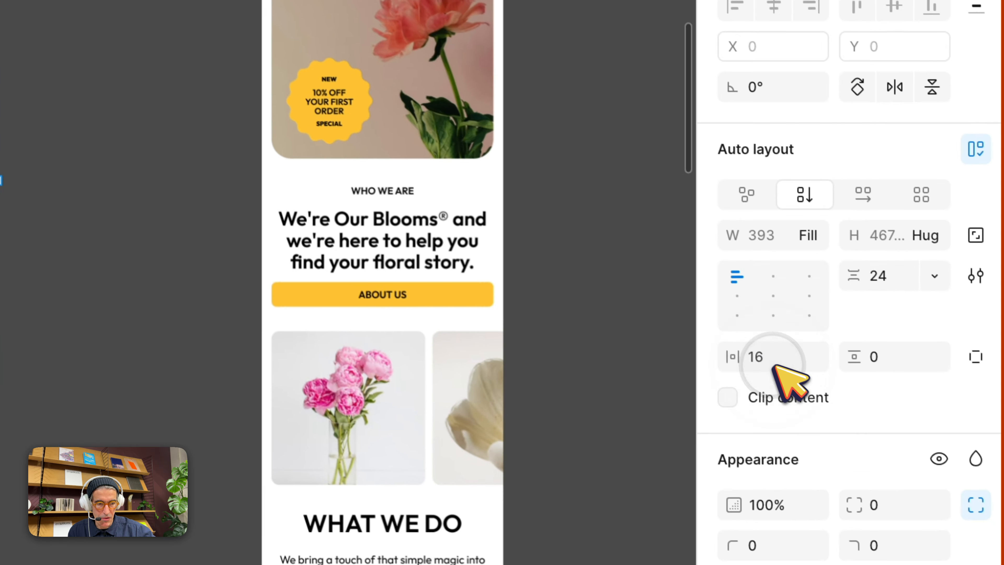
click(830, 418)
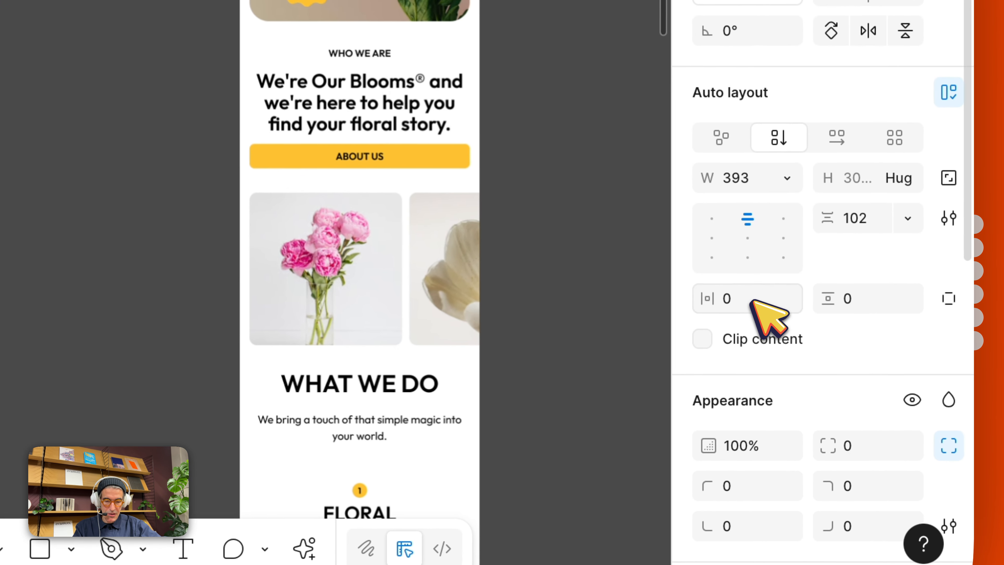
click(794, 387)
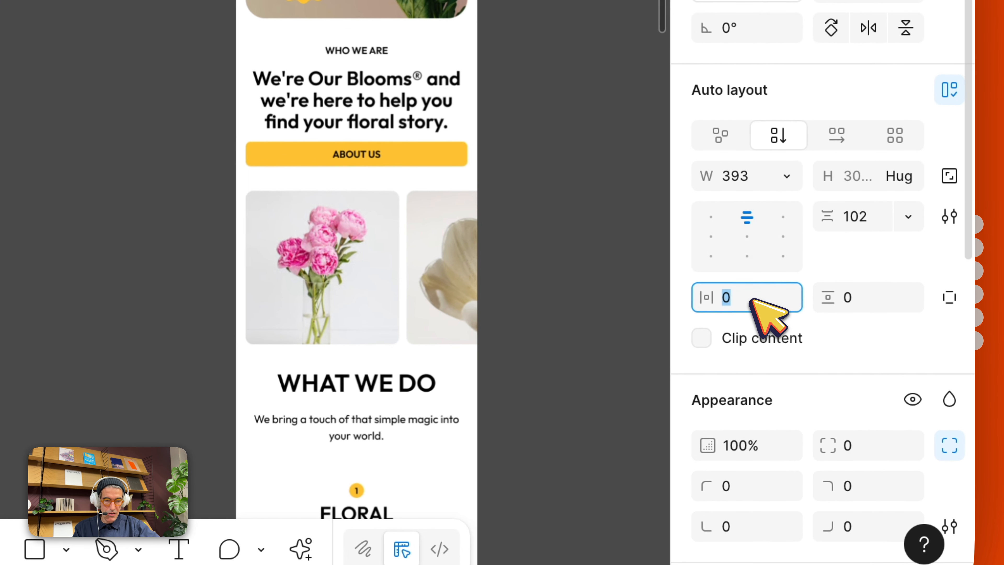
text(16)
key(Return)
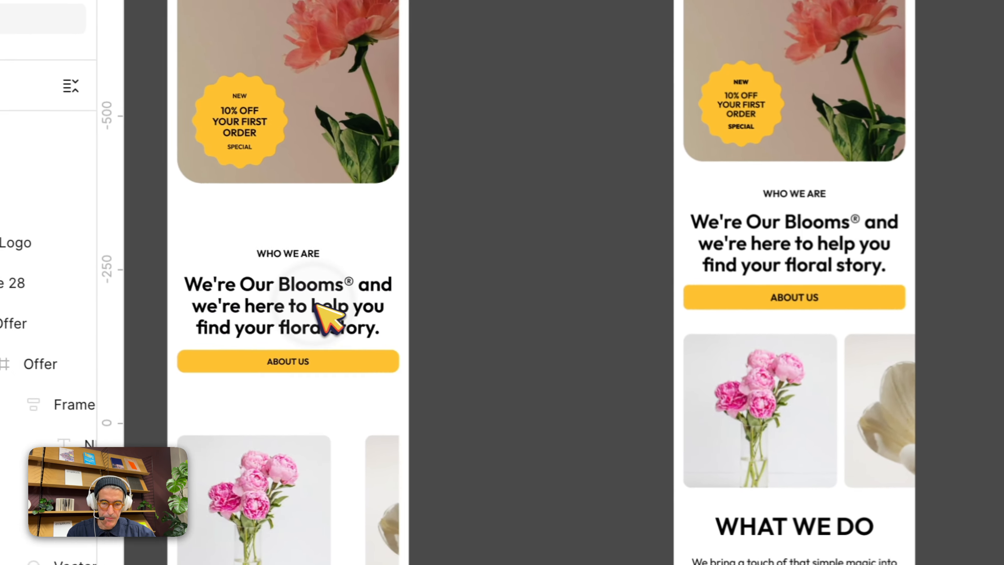
Set the vertical gap between the items of the WHO WE ARE section to 16
click(316, 307)
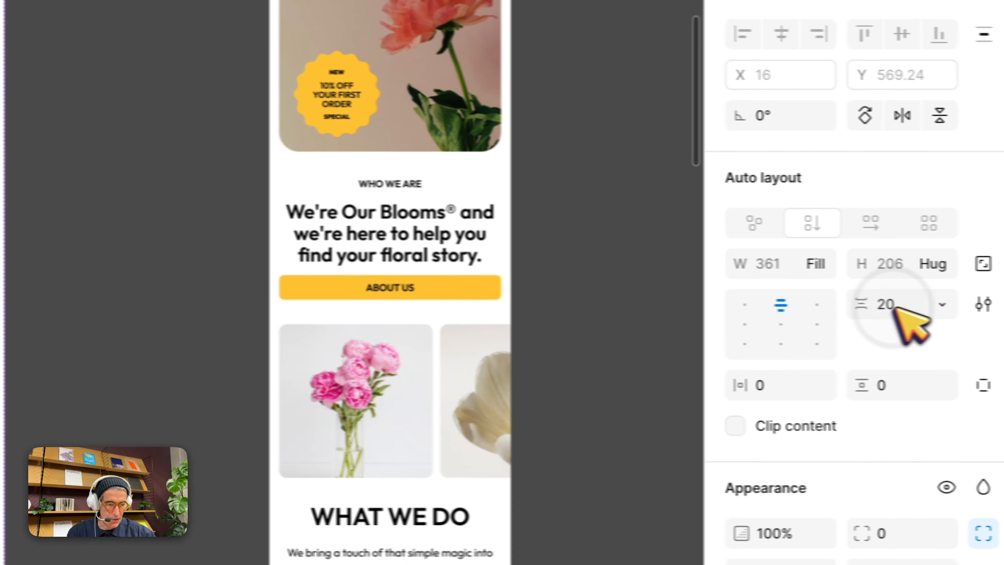
click(890, 304)
text(16)
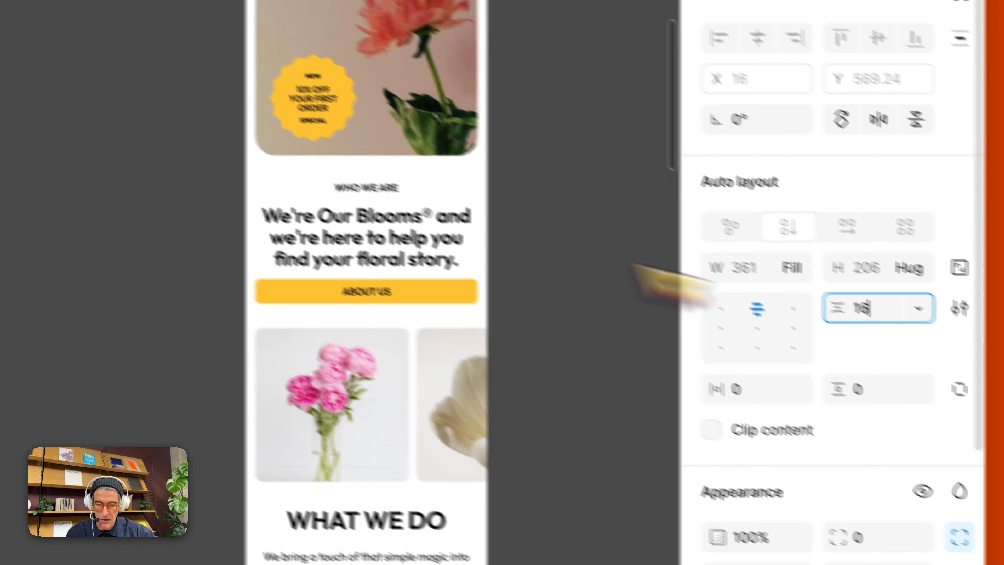
Reduce the vertical gap between the sections of the mobile Body frame to 40
click(370, 255)
click(125, 343)
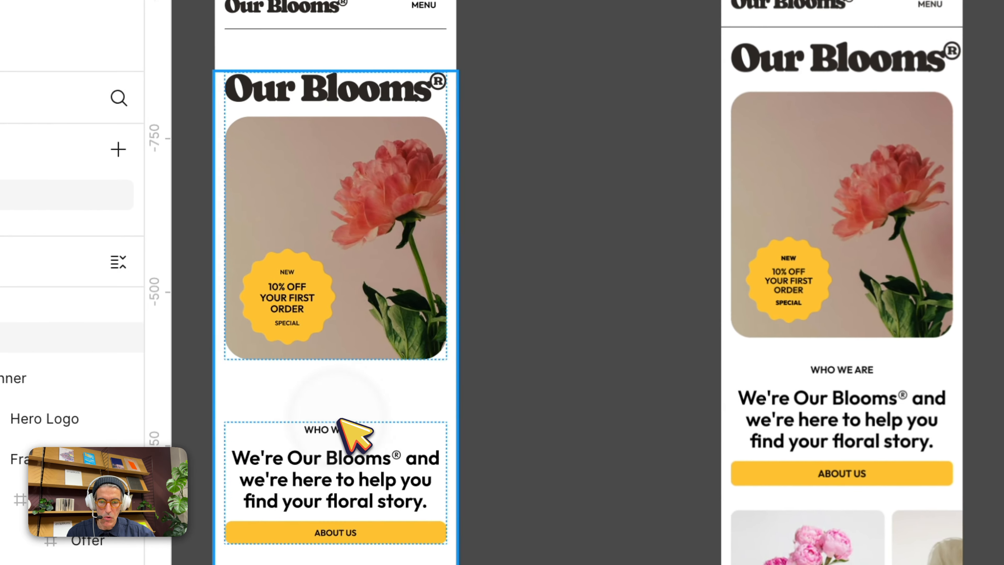
click(340, 401)
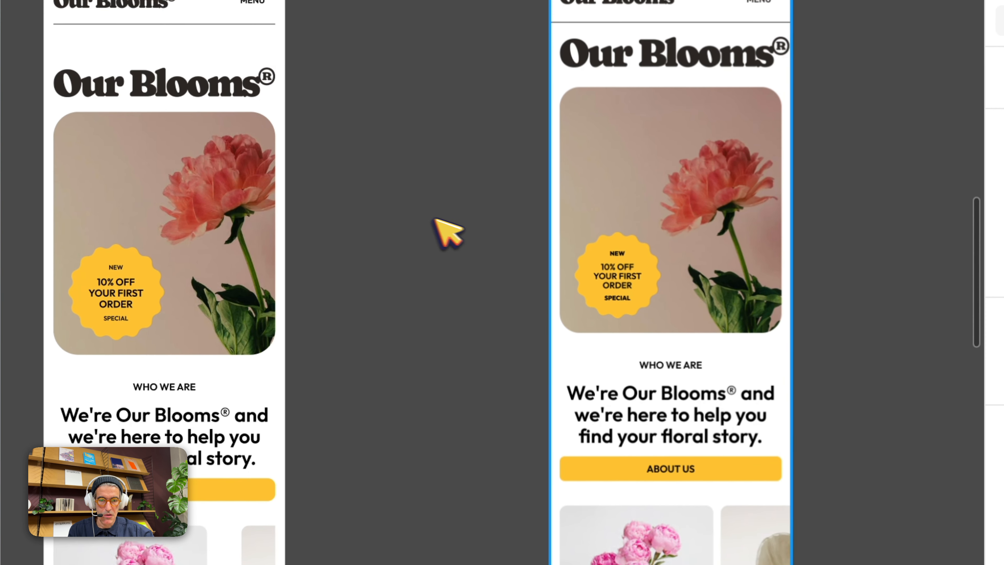
Move the reference mobile mockup close beside the iPhone 16 frame and clear the selection
drag(434, 218, 443, 219)
scroll(444, 220, up, 3)
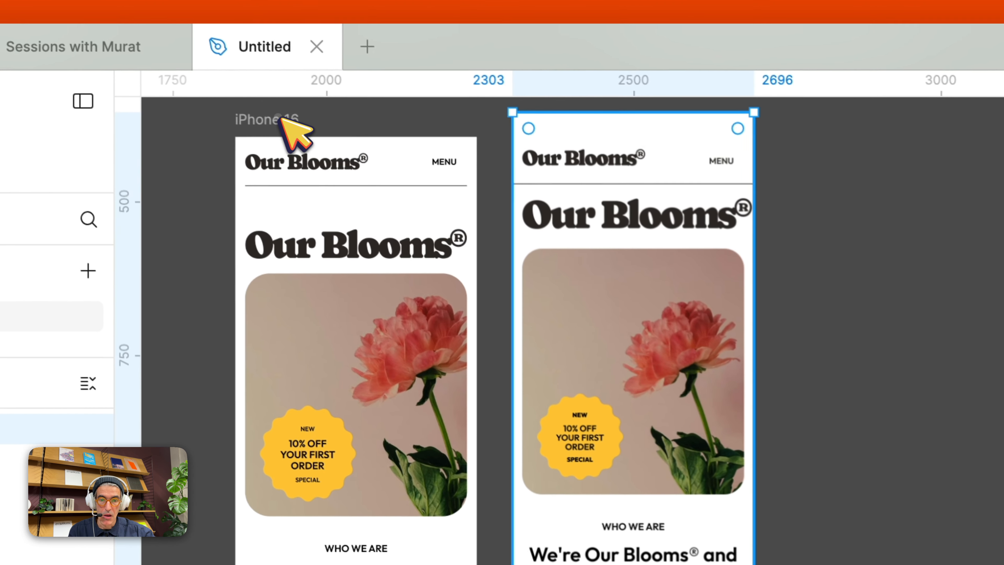
click(965, 287)
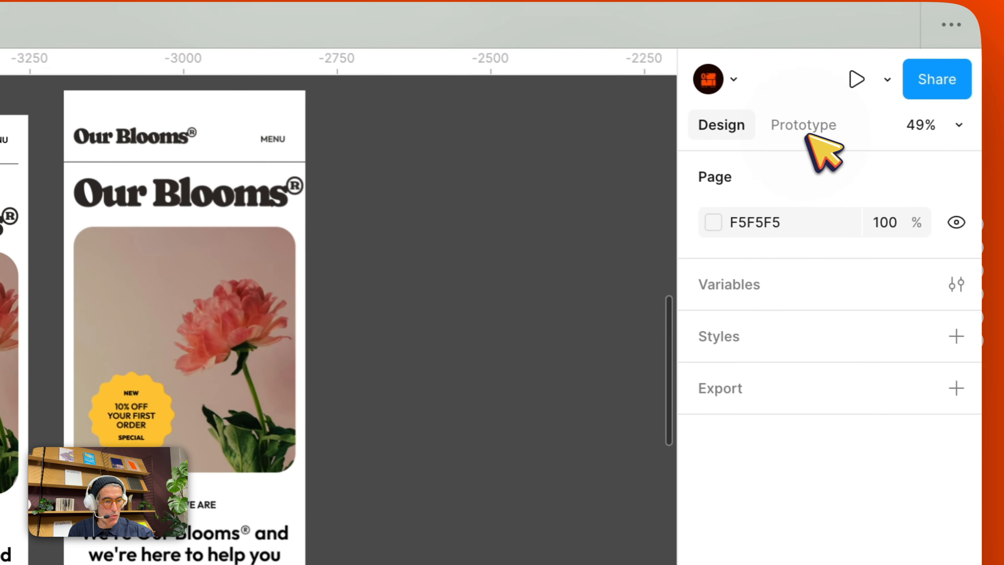
Set the prototype preview device to iPhone 16
key(shift+e)
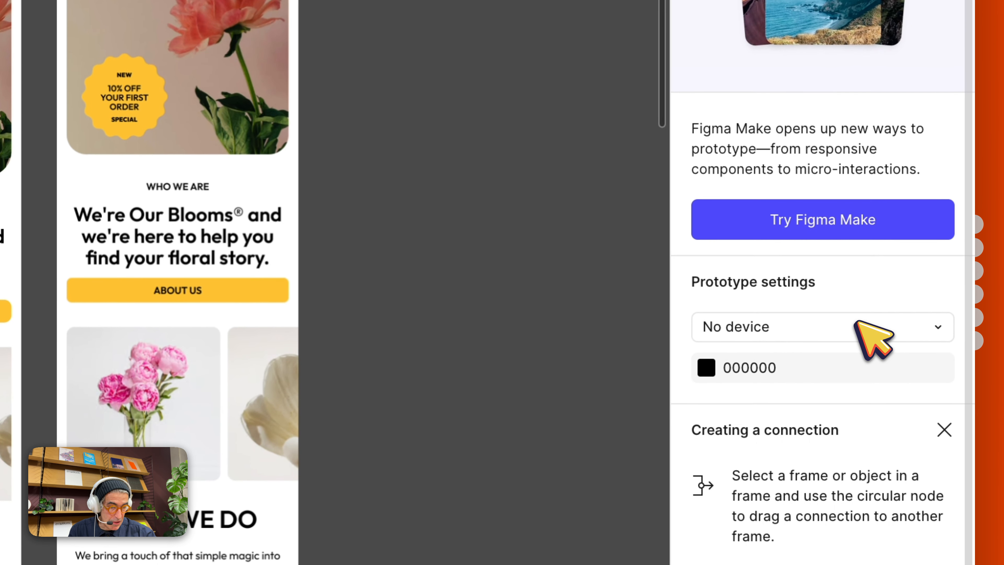
click(856, 324)
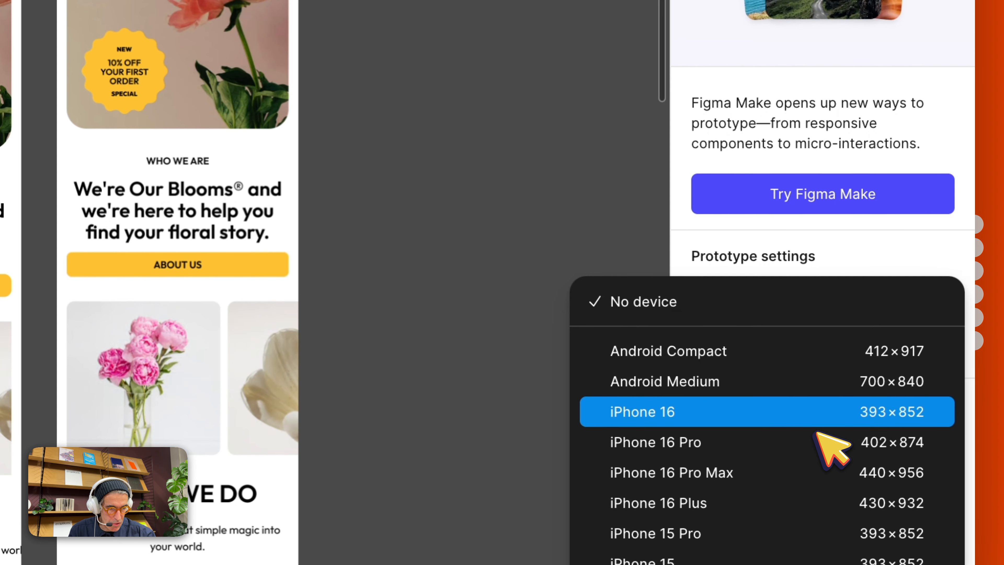
click(818, 439)
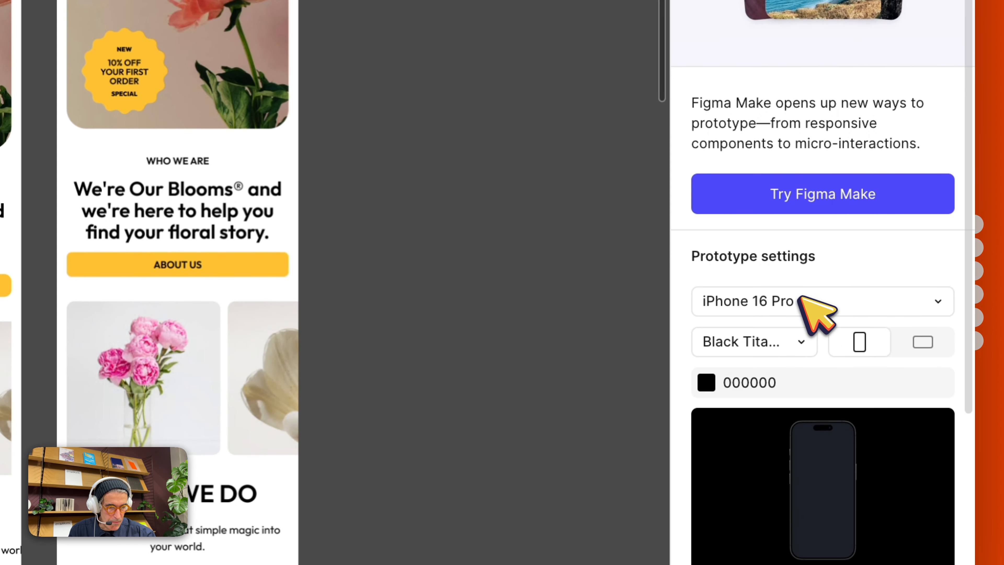
click(800, 298)
click(801, 277)
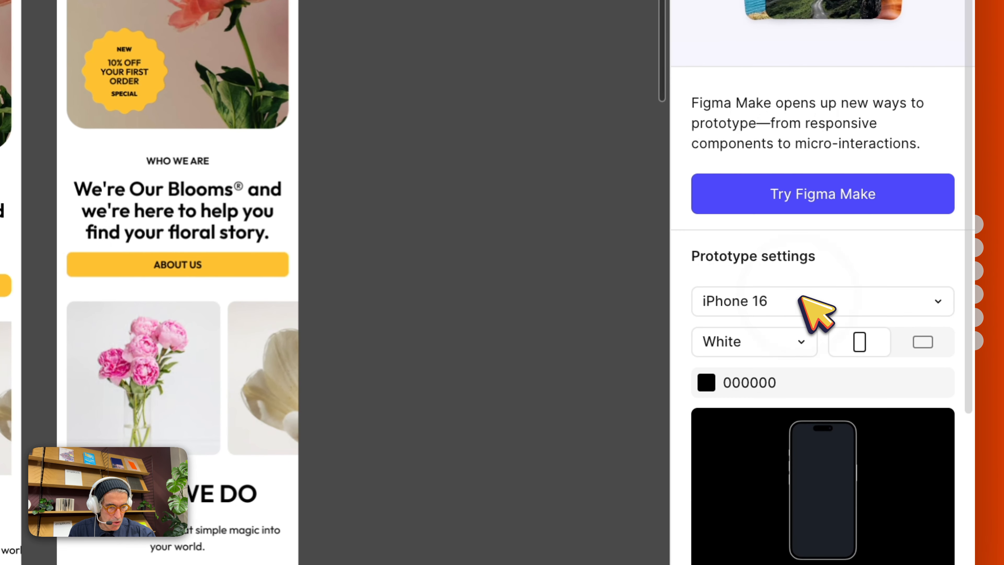
click(799, 301)
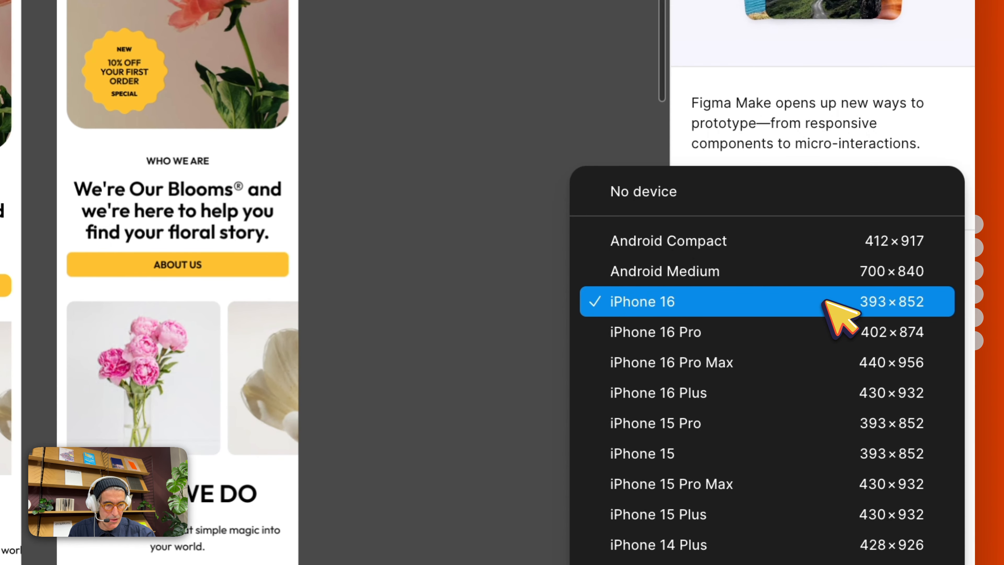
click(826, 304)
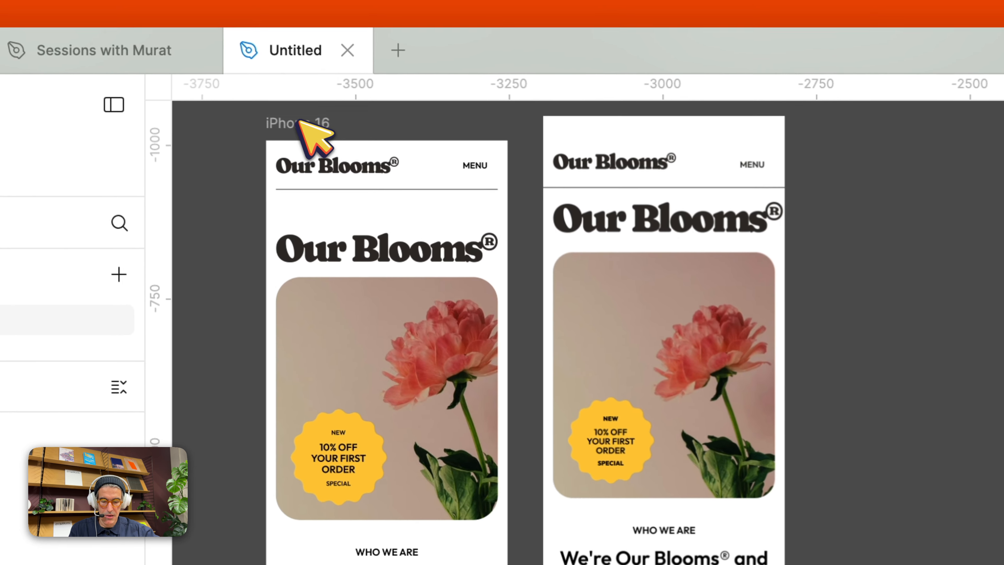
Preview the iPhone 16 frame inline and move the preview window aside so the frame being edited stays uncovered
key(shift+space)
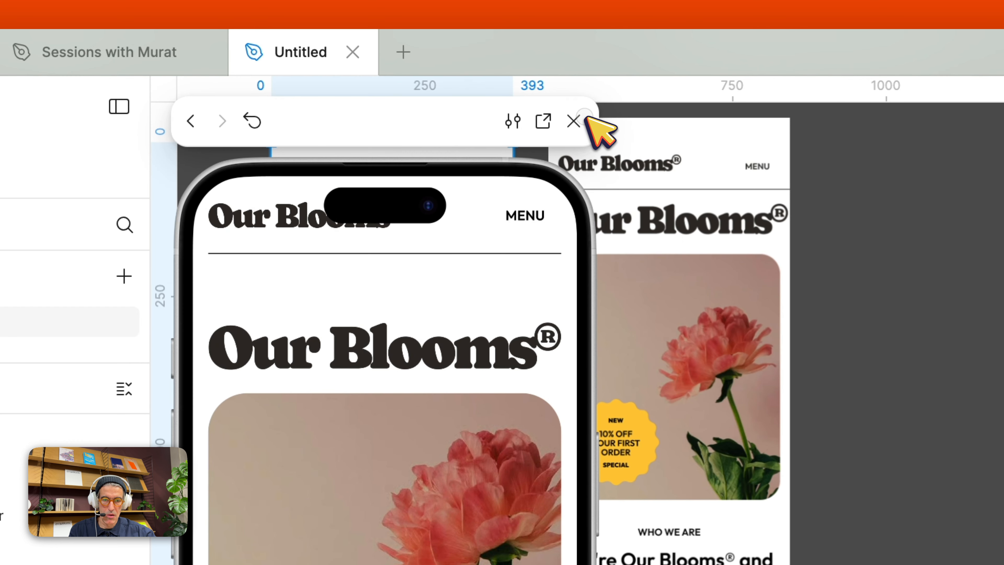
click(574, 121)
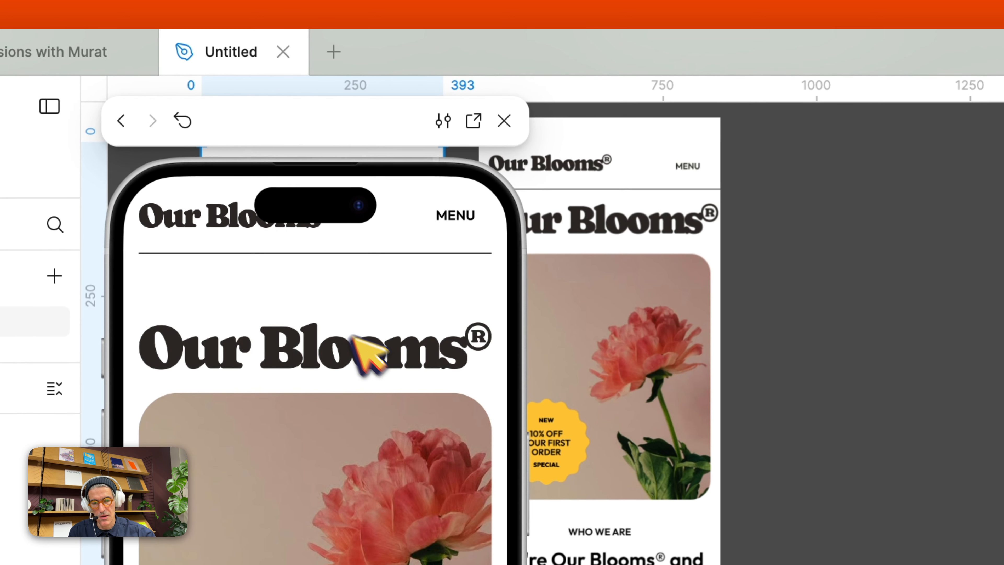
drag(375, 189, 513, 110)
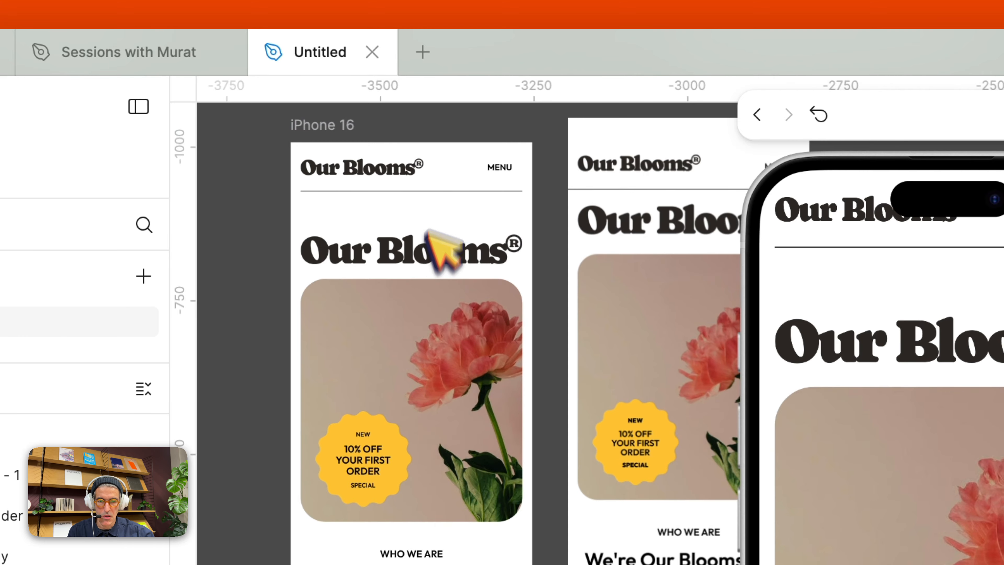
Try the mobile Body frame at Y position 0, and settle on 100 so it sits just beneath the Header
click(432, 263)
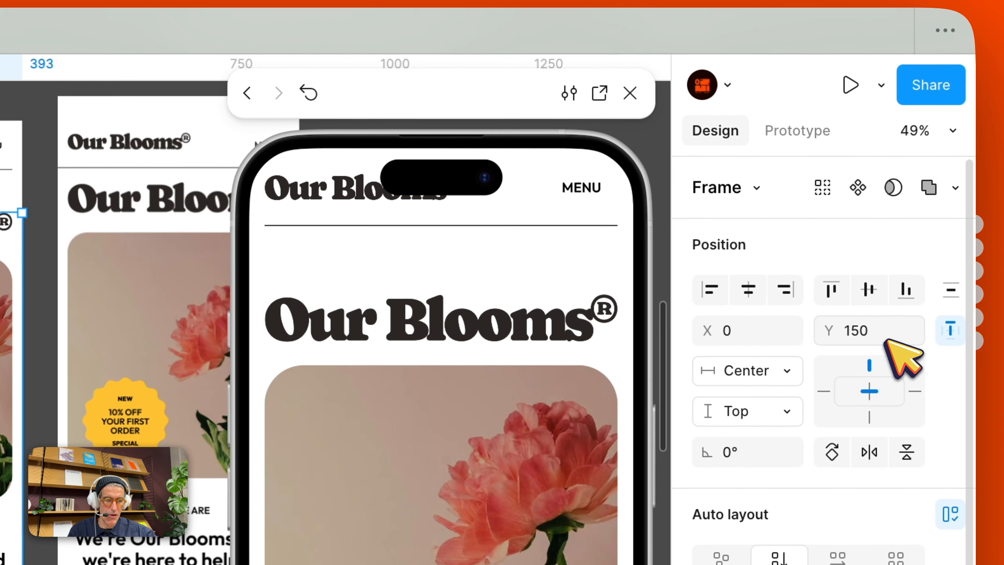
click(885, 337)
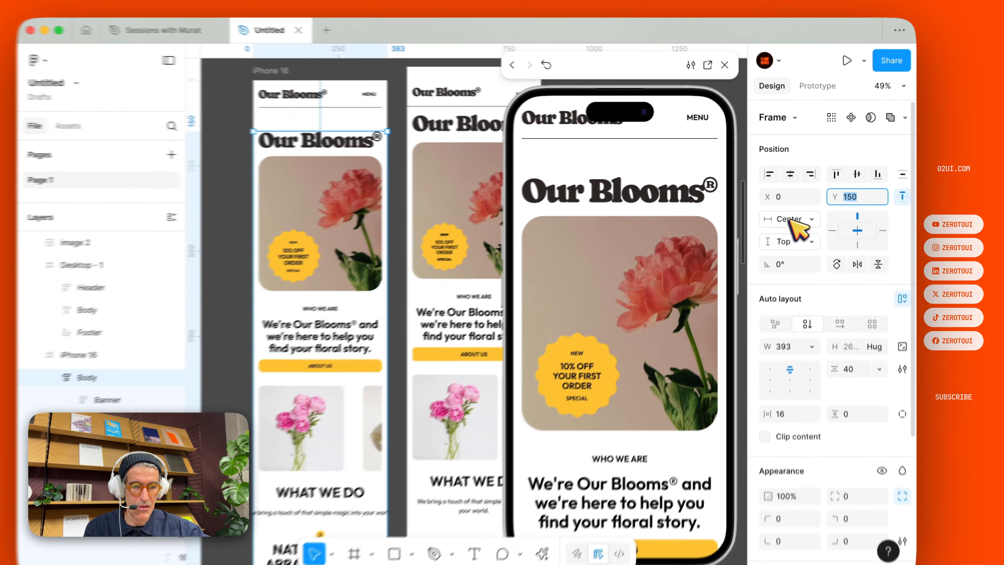
text(0)
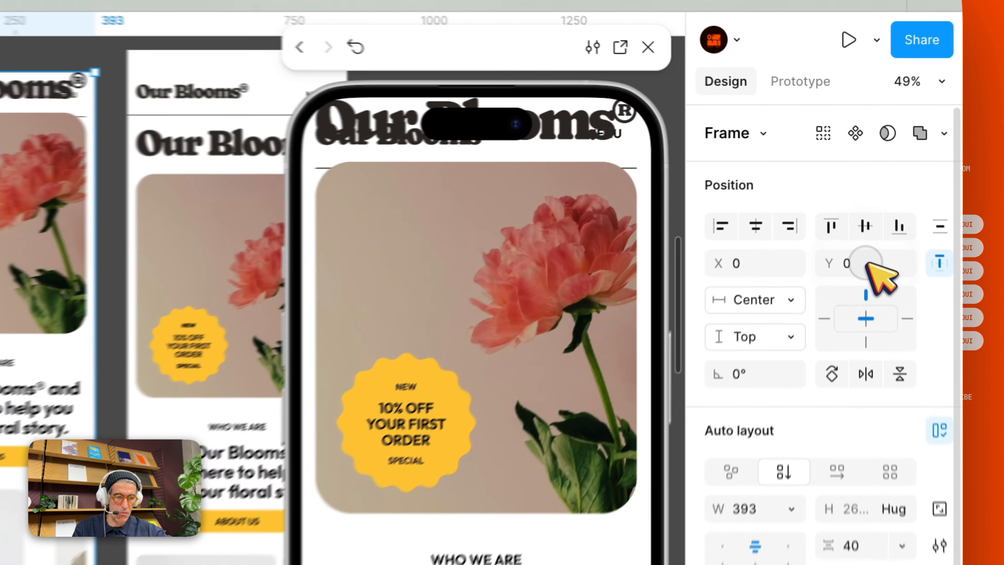
click(854, 191)
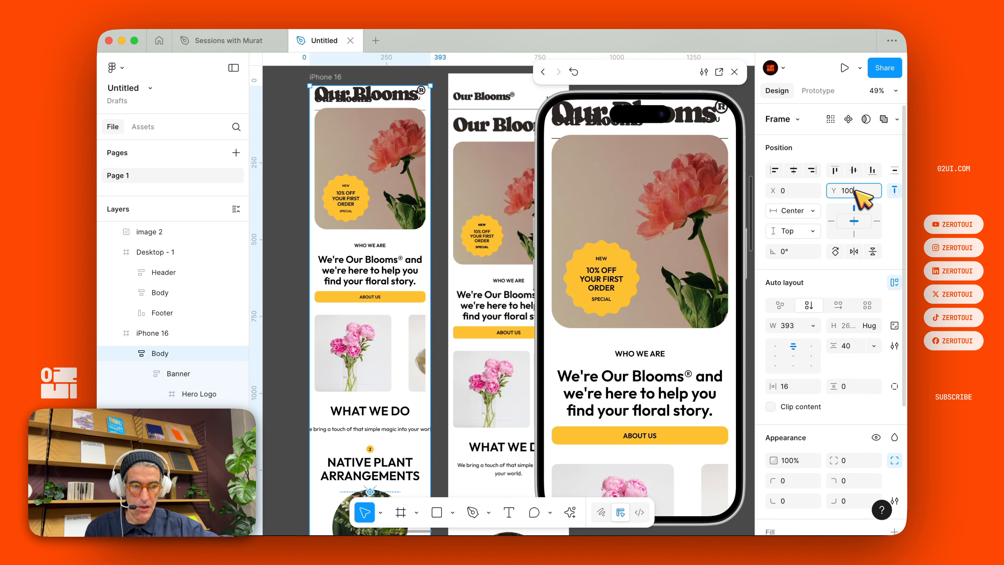
key(Return)
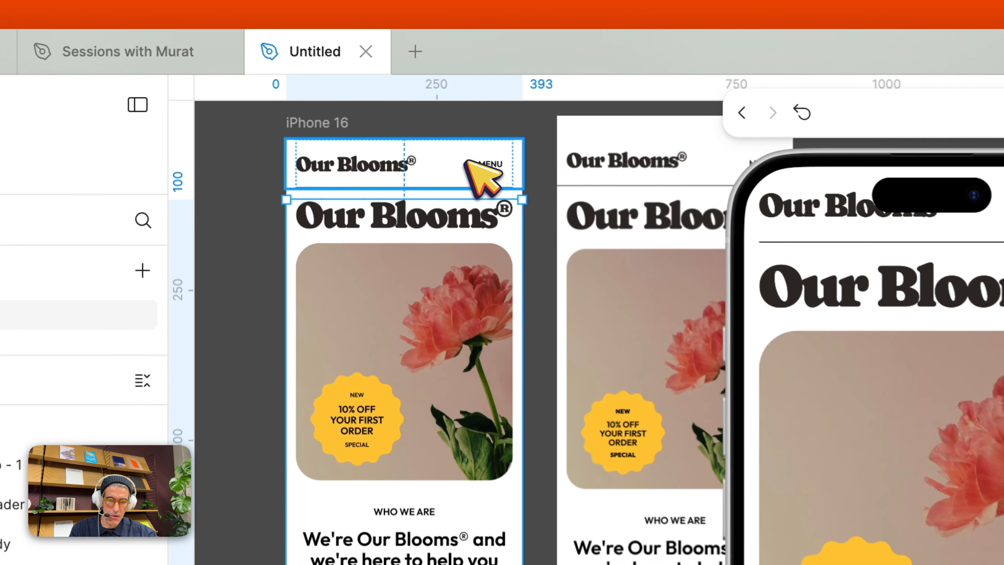
Select the mobile Header and Body together and review the page in the device preview from the hero down to the feature section
click(401, 99)
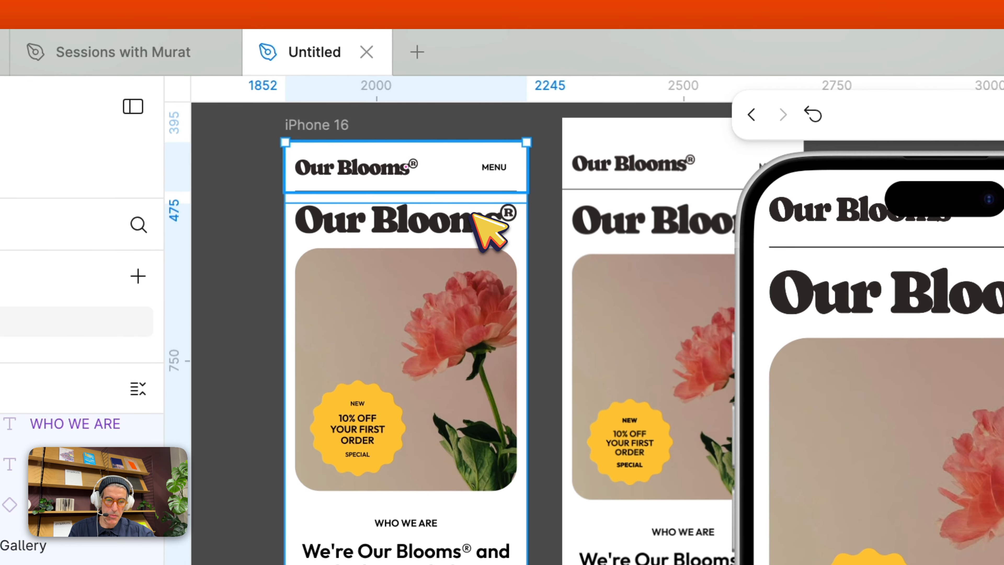
drag(471, 163, 470, 198)
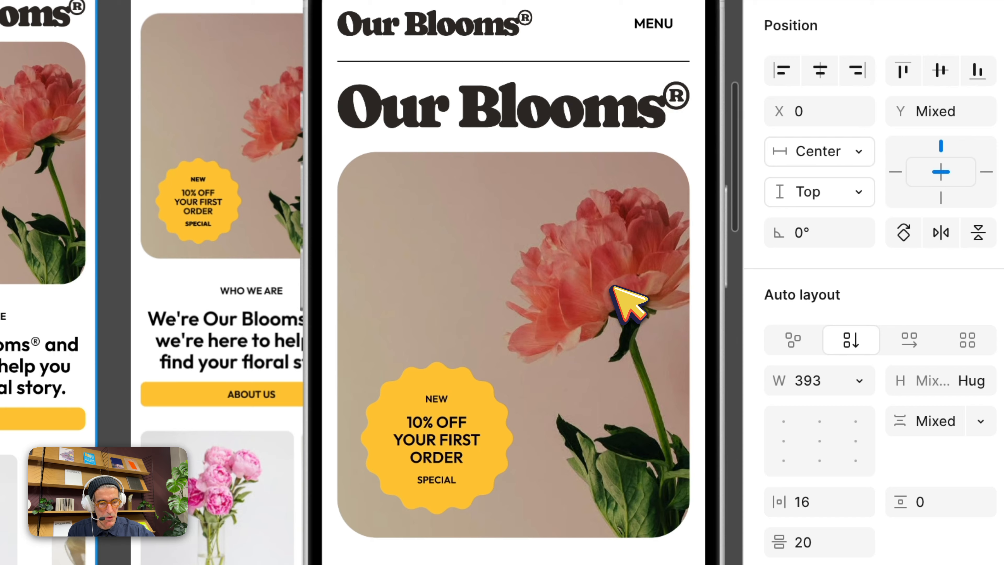
scroll(692, 278, down, 1)
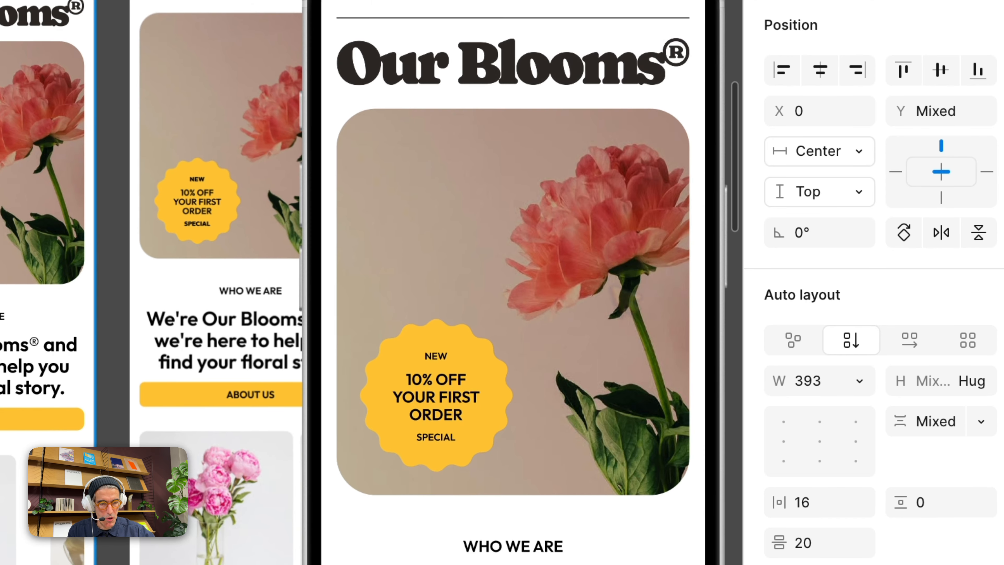
scroll(513, 285, down, 10)
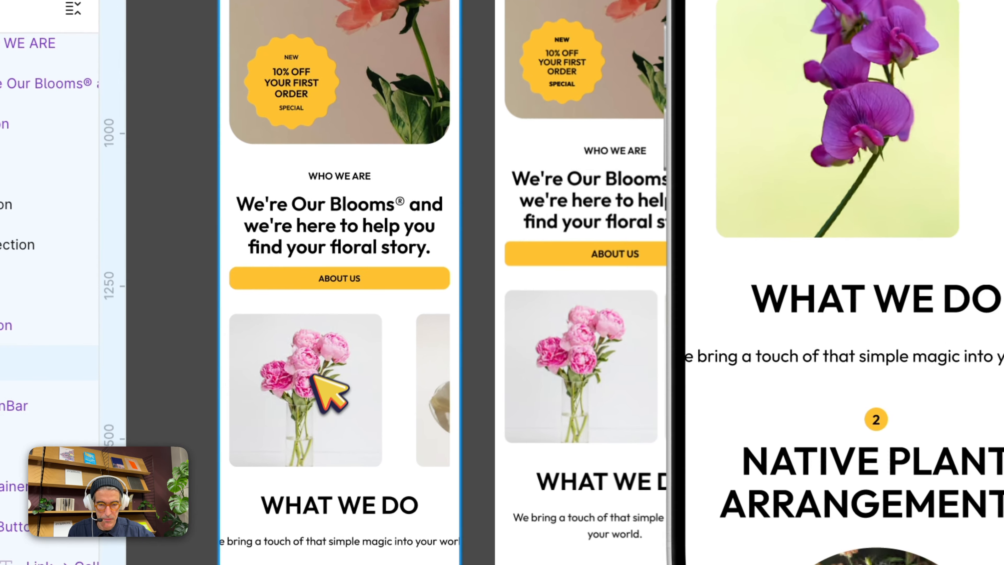
Widen the mobile Body's Gallery row to 393 so it reaches the right edge of the iPhone 16 frame
click(399, 379)
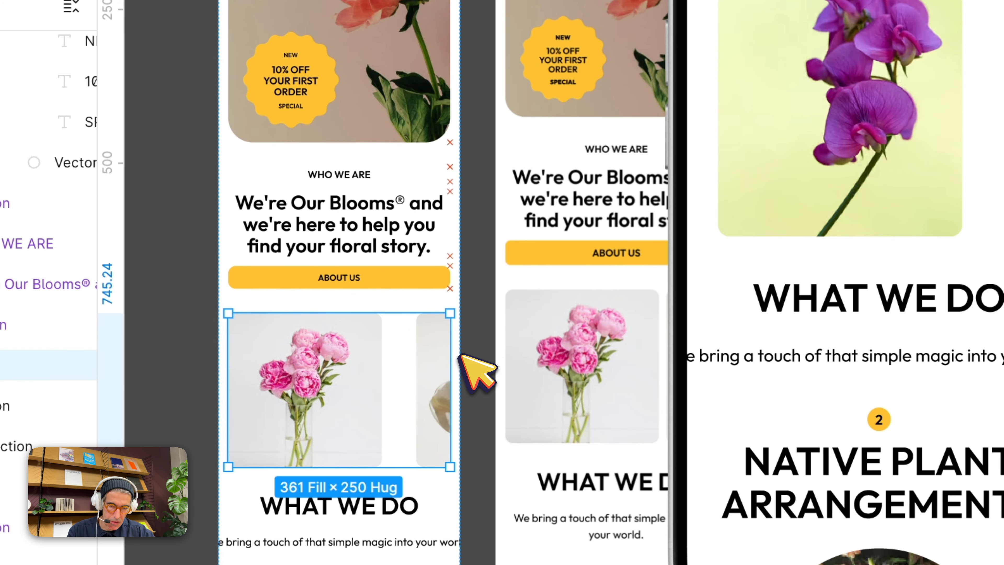
drag(451, 355, 459, 355)
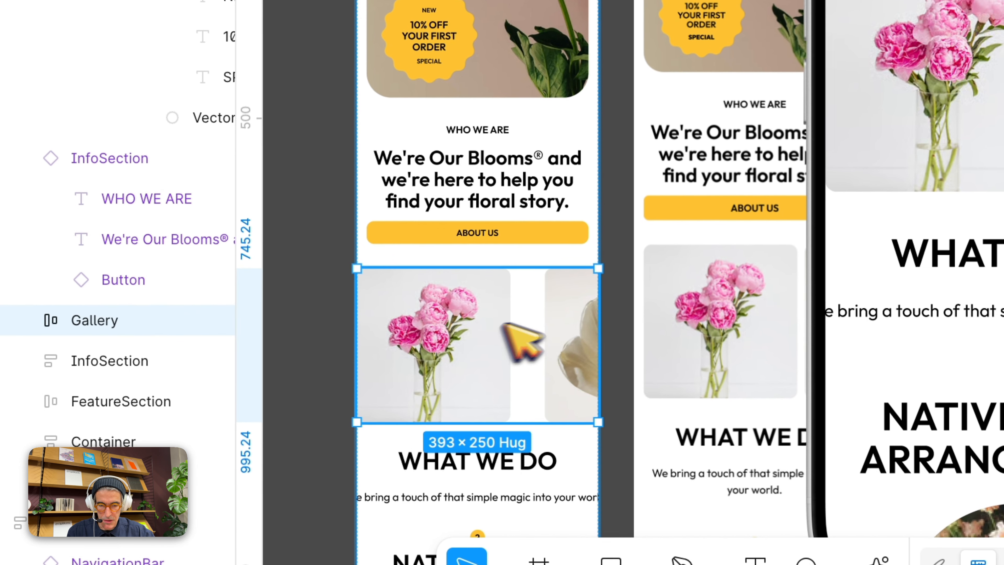
click(527, 344)
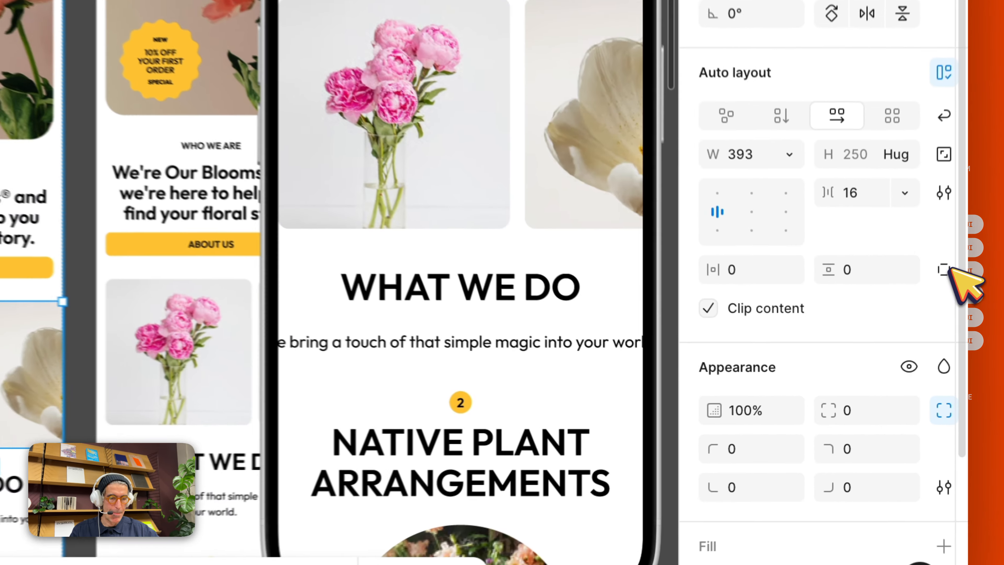
Switch the Gallery to individual paddings and set its left padding to 16
click(895, 346)
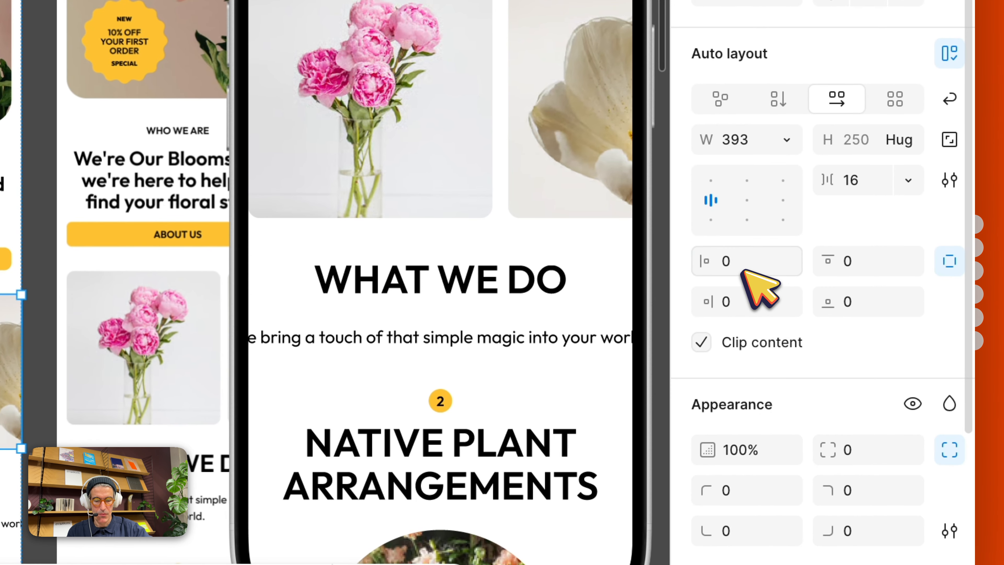
click(743, 272)
text(16)
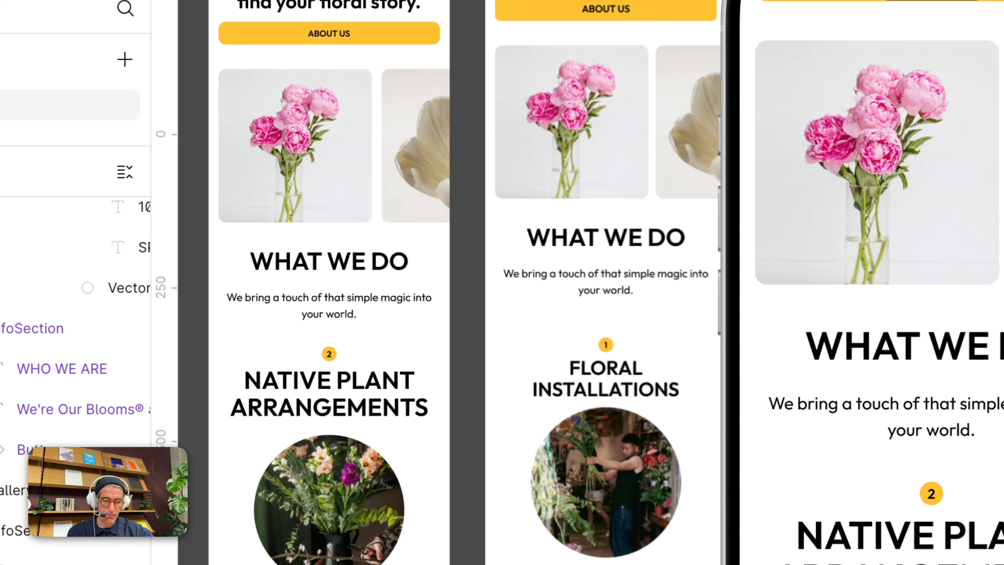
Select the FeatureSection in the mobile Body and close the device preview
scroll(447, 277, down, 1)
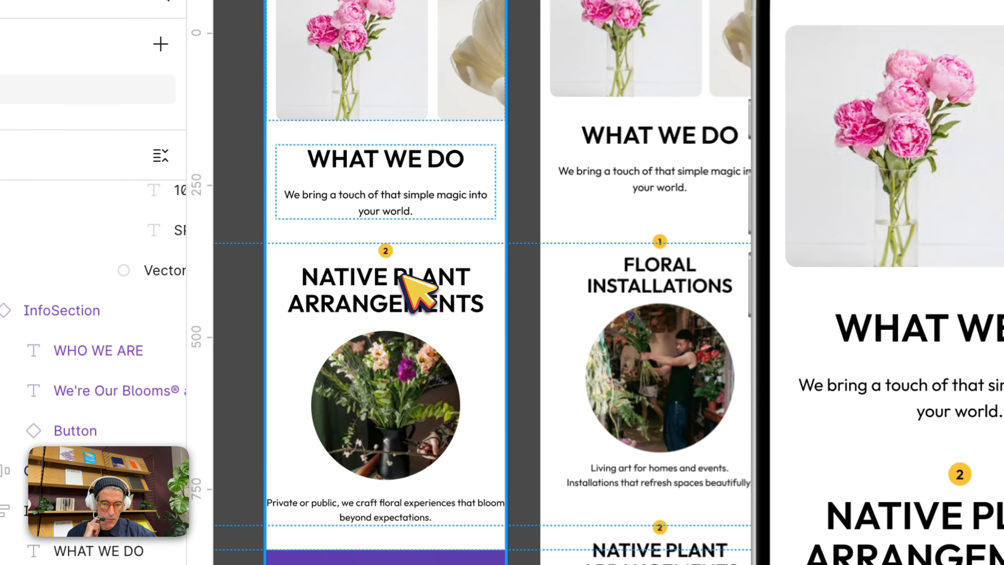
click(380, 273)
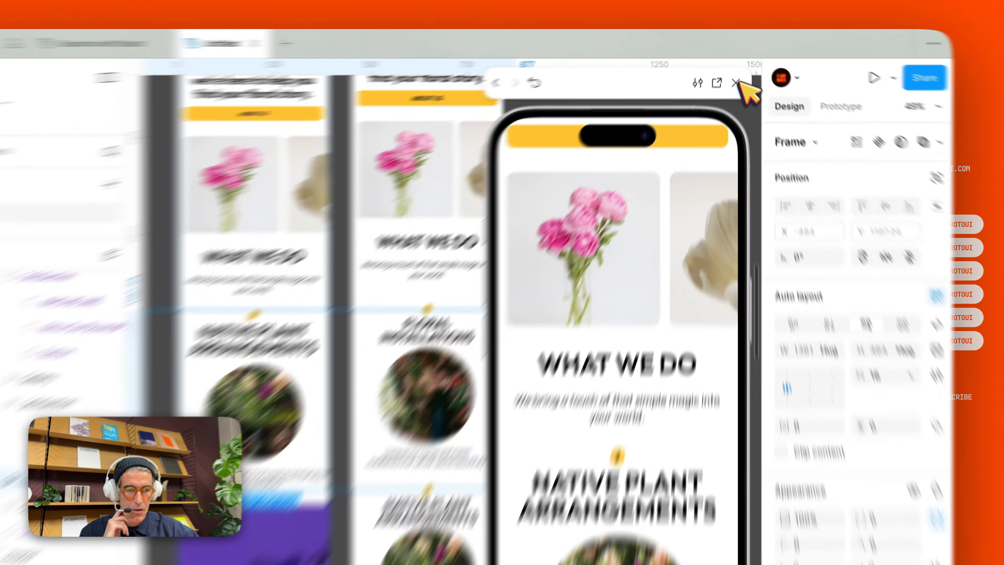
click(735, 72)
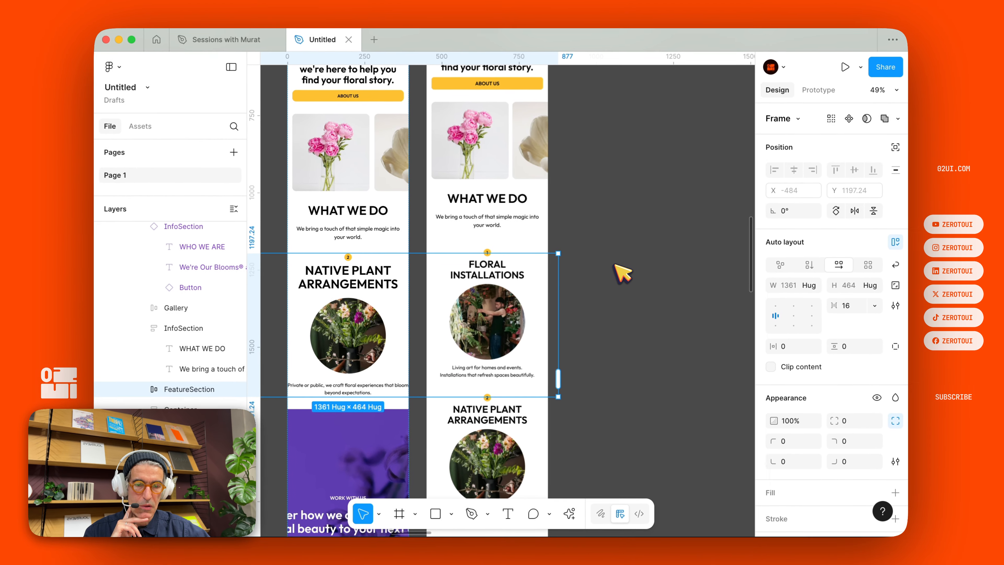
Set the FeatureSection's width to Fill container
scroll(625, 271, left, 5)
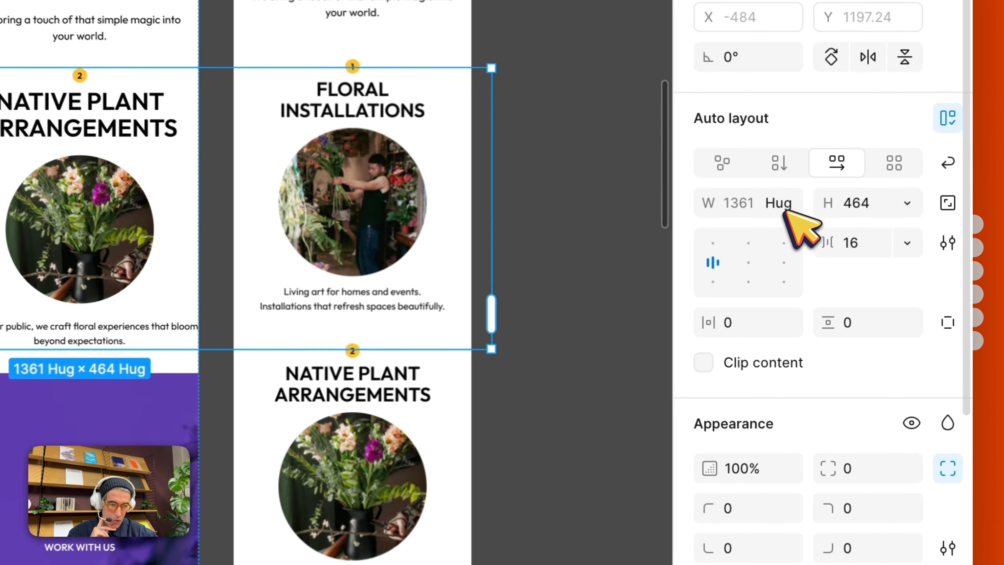
click(786, 209)
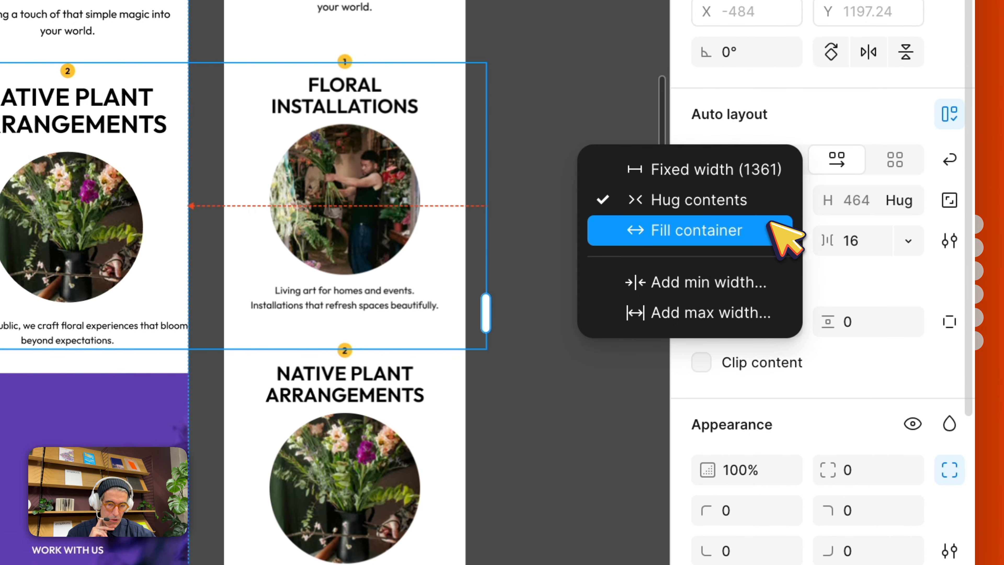
click(771, 225)
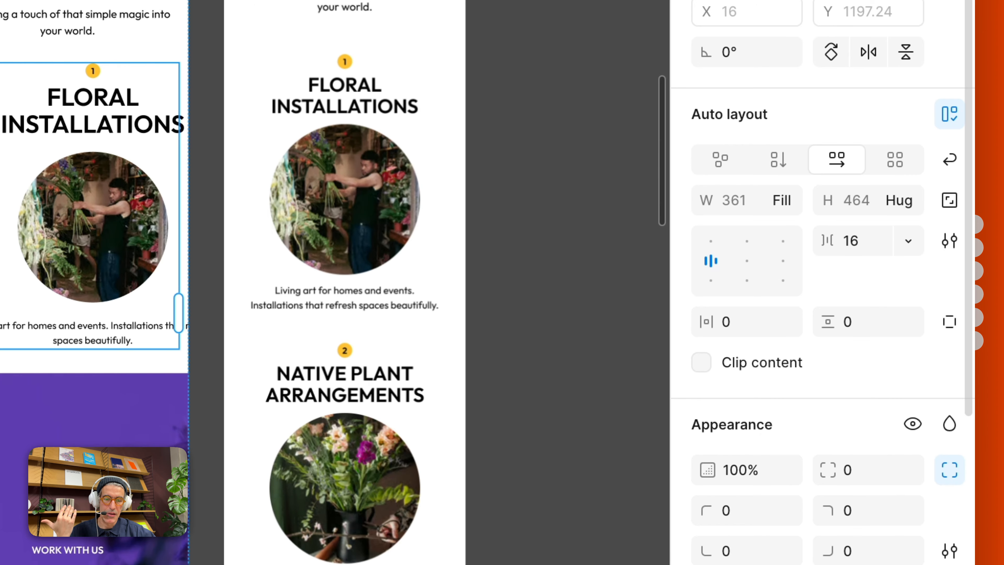
click(702, 362)
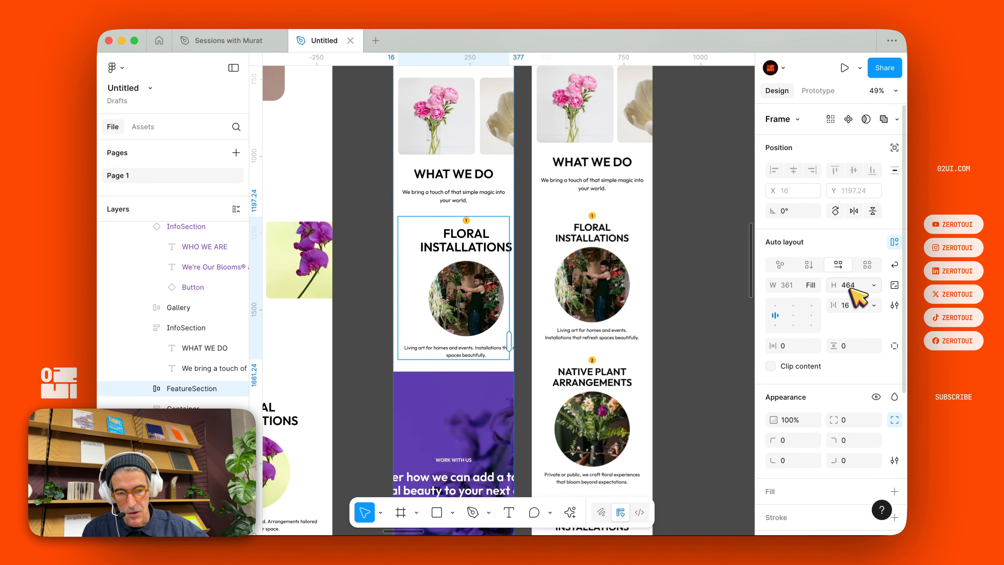
Change the FeatureSection's auto layout to a vertical stack with its cards aligned top center, and clear the selection
key(Return)
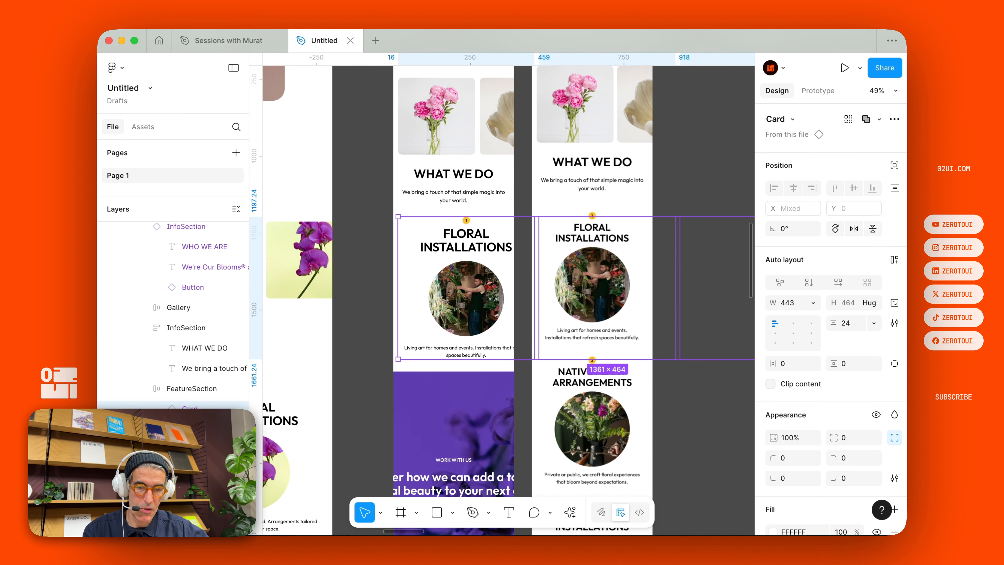
key(shift+Return)
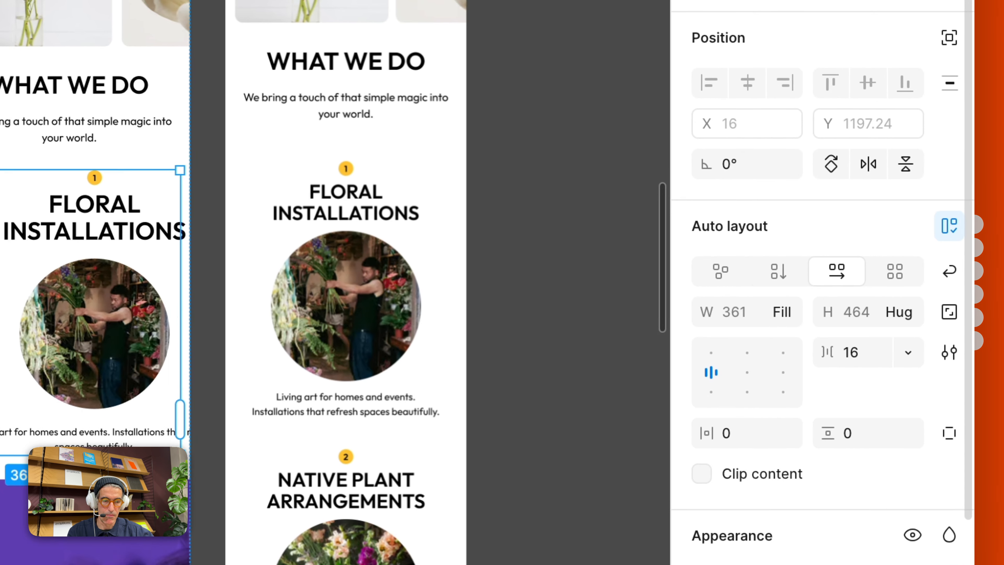
click(811, 269)
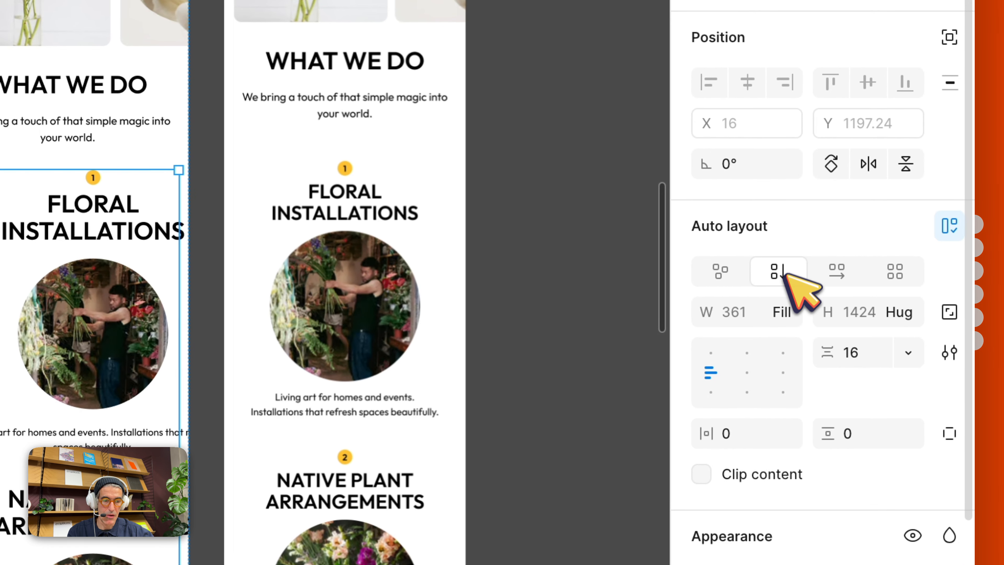
click(747, 374)
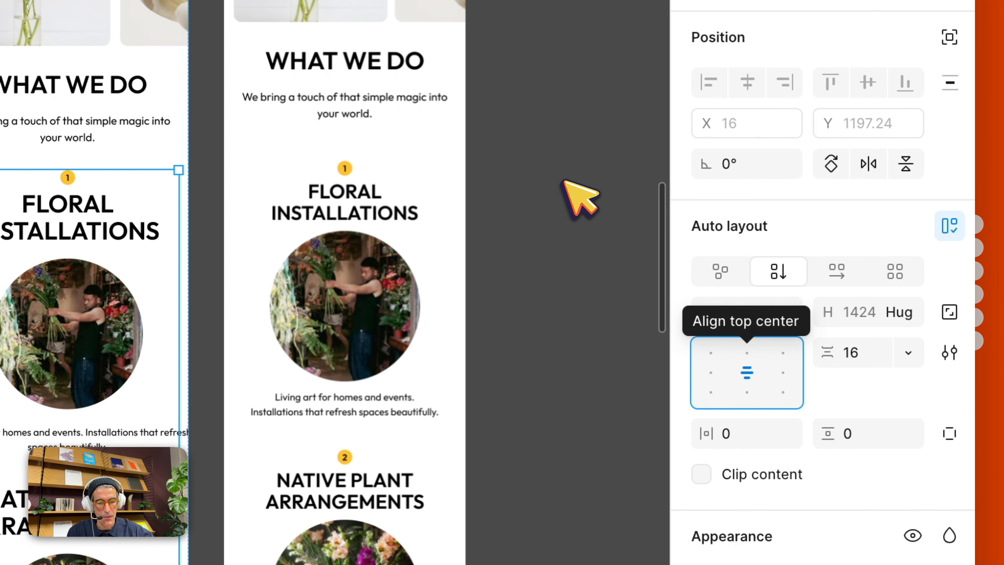
click(579, 198)
Set the width of all three cards inside the FeatureSection to Fill container and clear the selection
scroll(580, 197, down, 6)
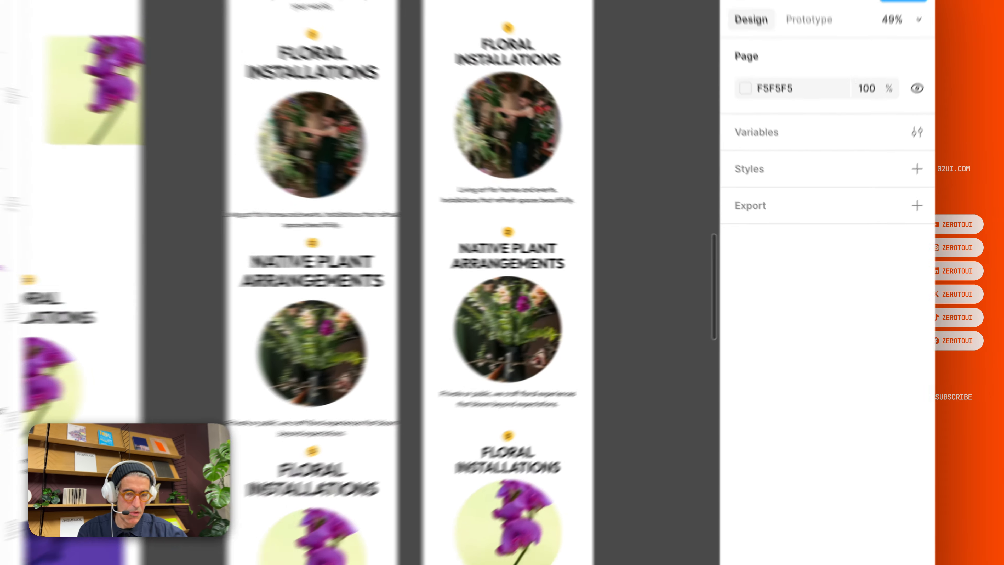
scroll(462, 134, up, 4)
scroll(461, 134, down, 1)
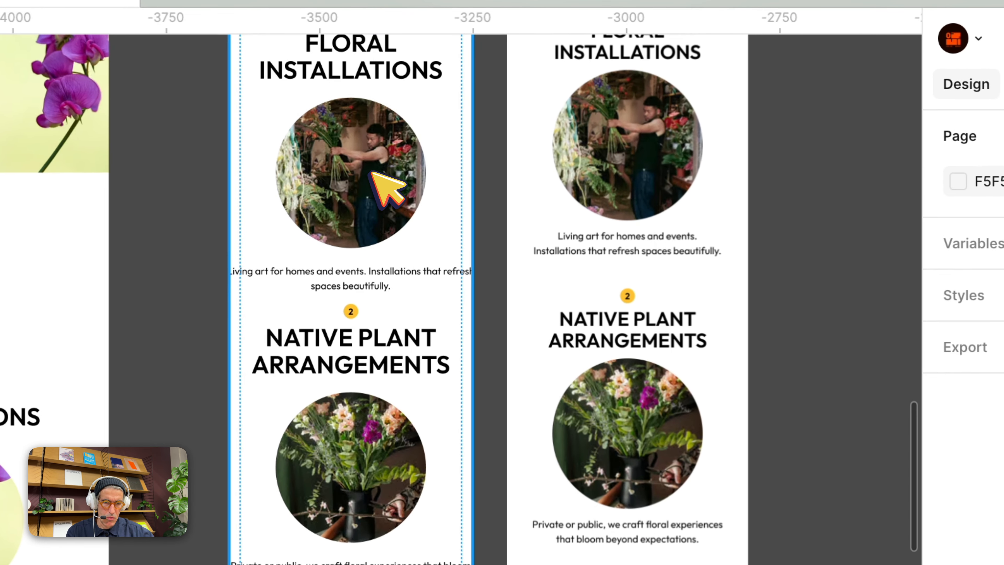
click(407, 163)
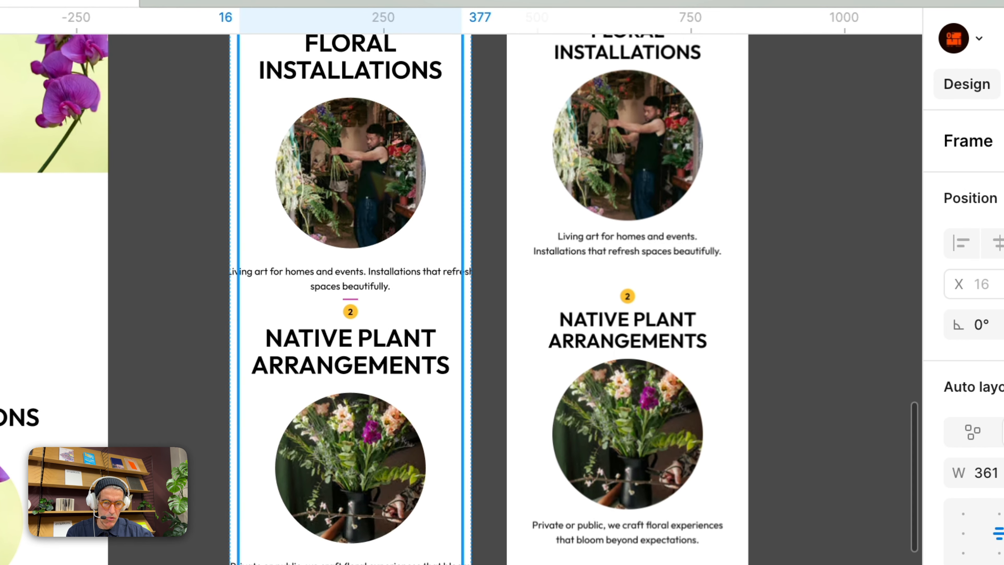
double_click(351, 173)
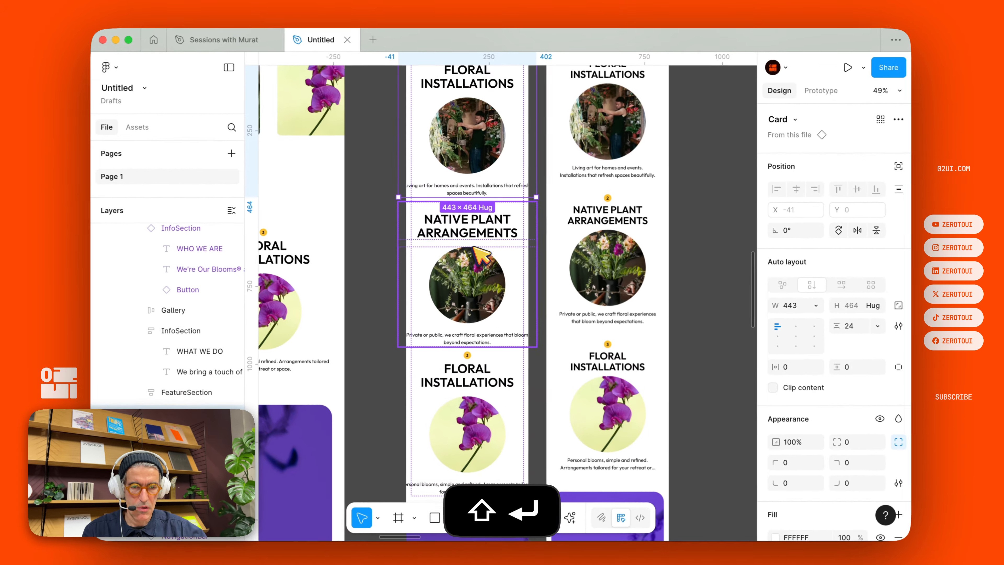
key(shift+Return)
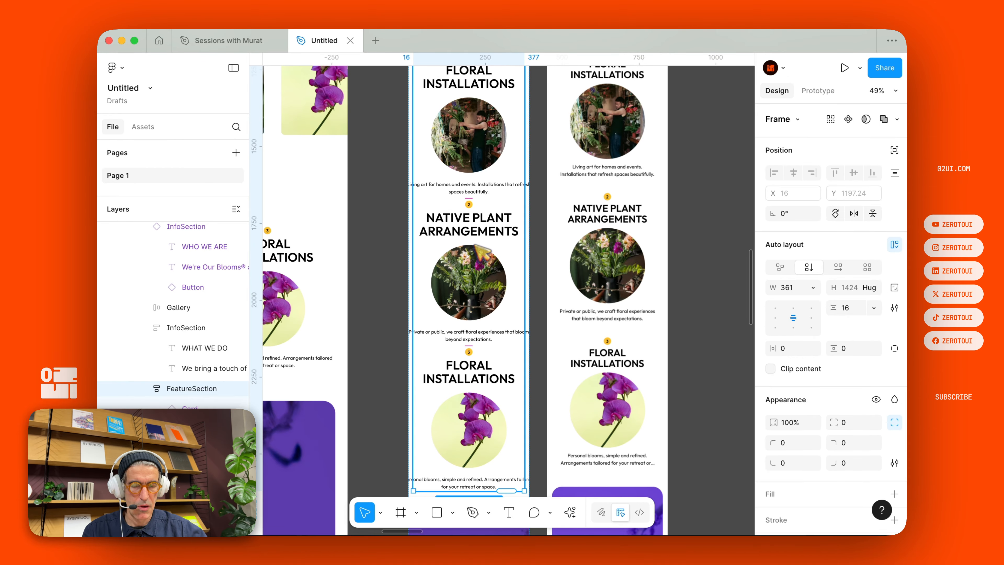
key(Return)
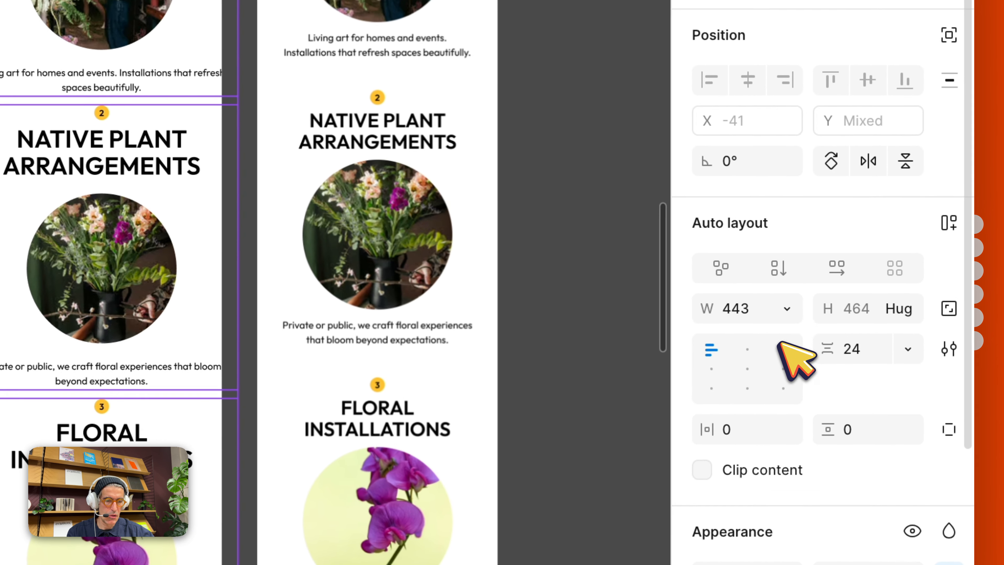
click(789, 308)
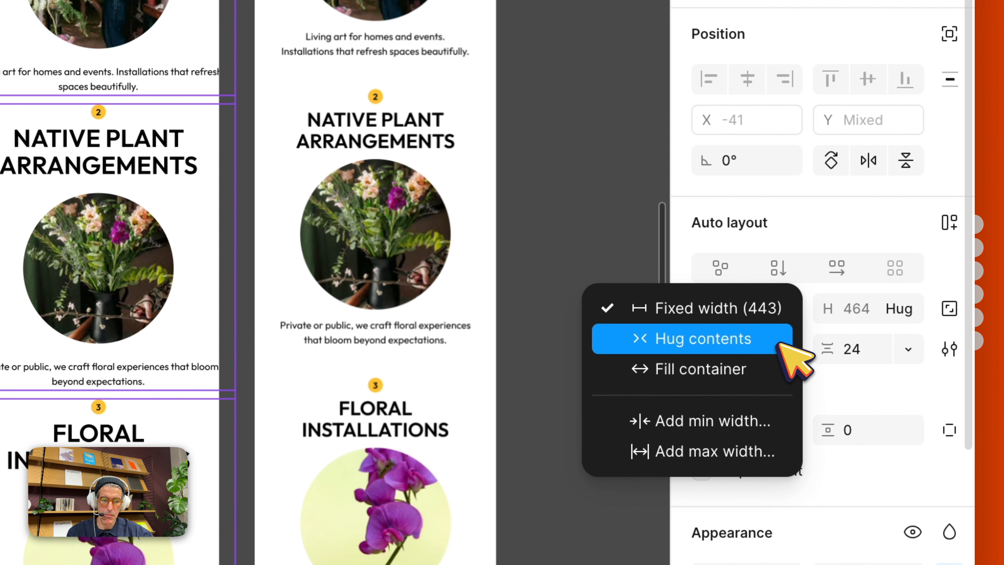
click(778, 362)
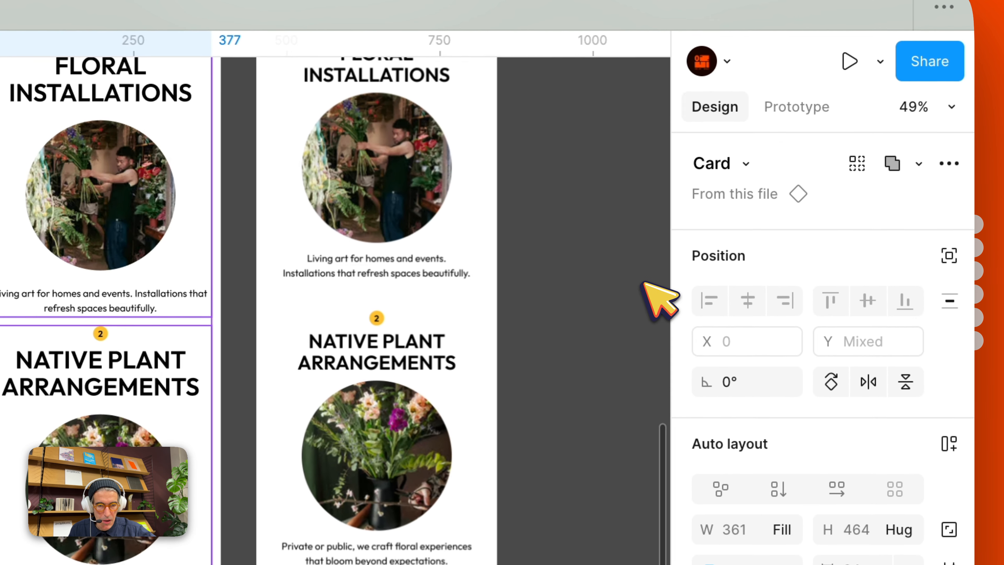
click(748, 187)
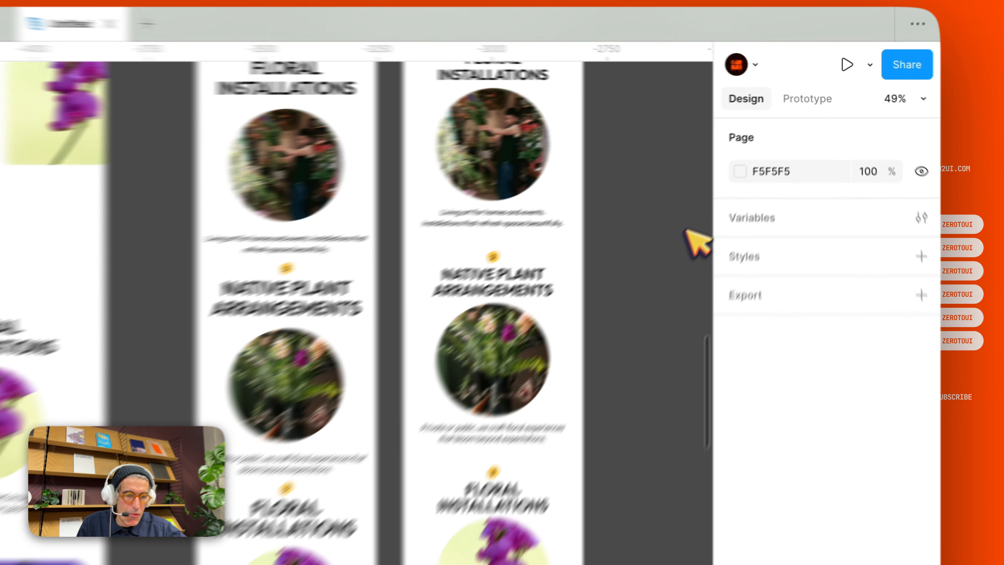
Set the vertical gap between the FeatureSection's cards to 40, trying 24 and 32 first, and clear the selection
scroll(634, 284, up, 3)
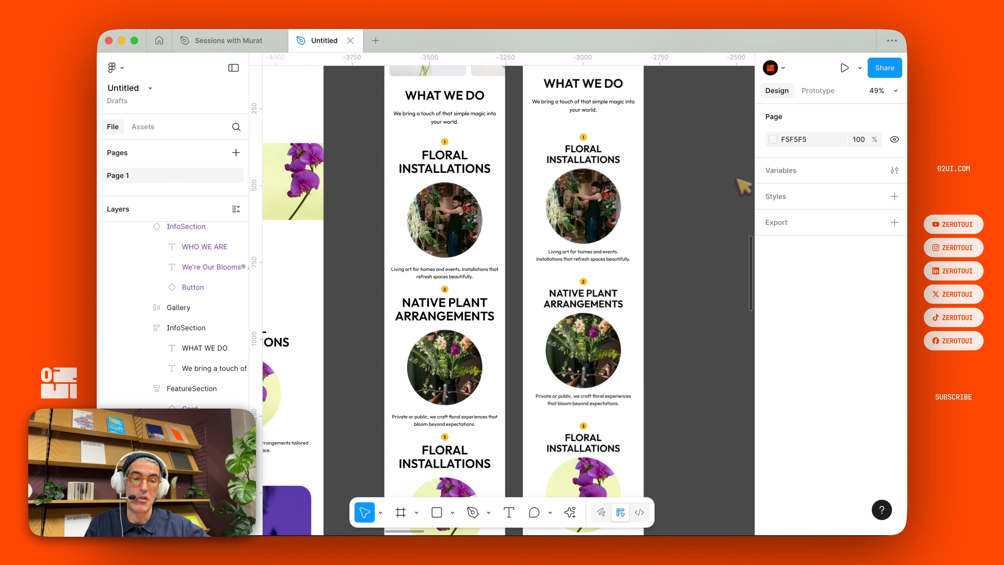
click(450, 191)
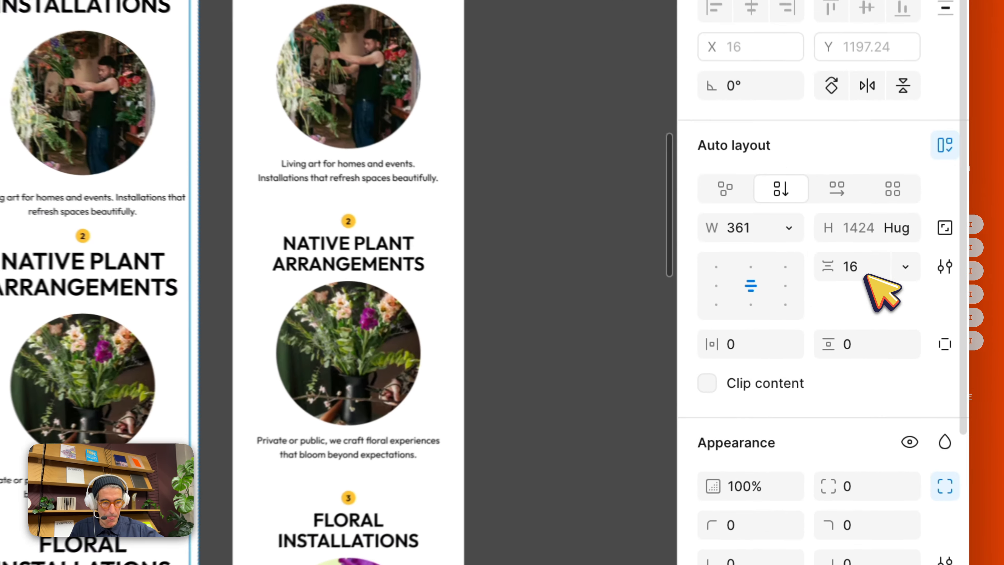
click(853, 308)
text(24)
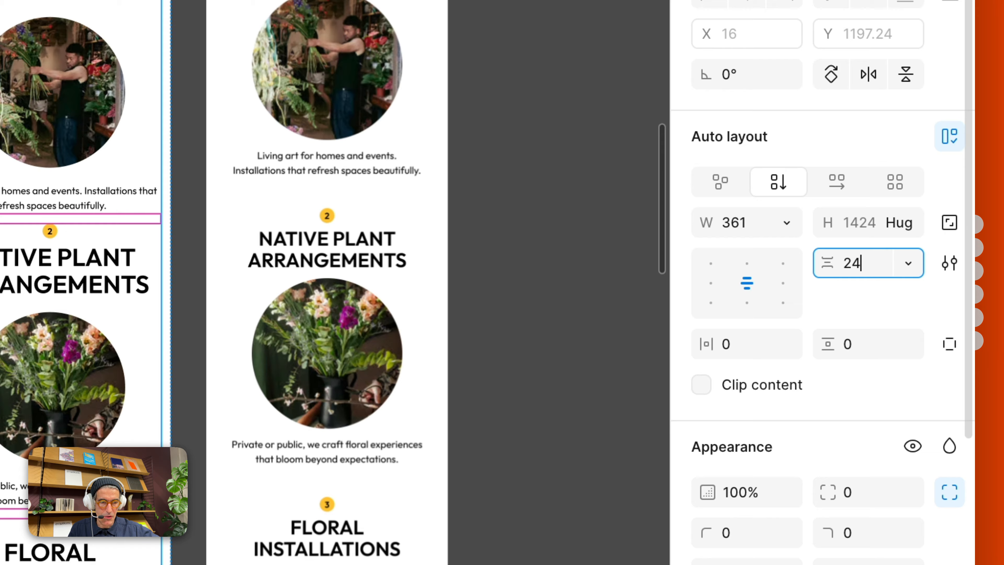
key(Return)
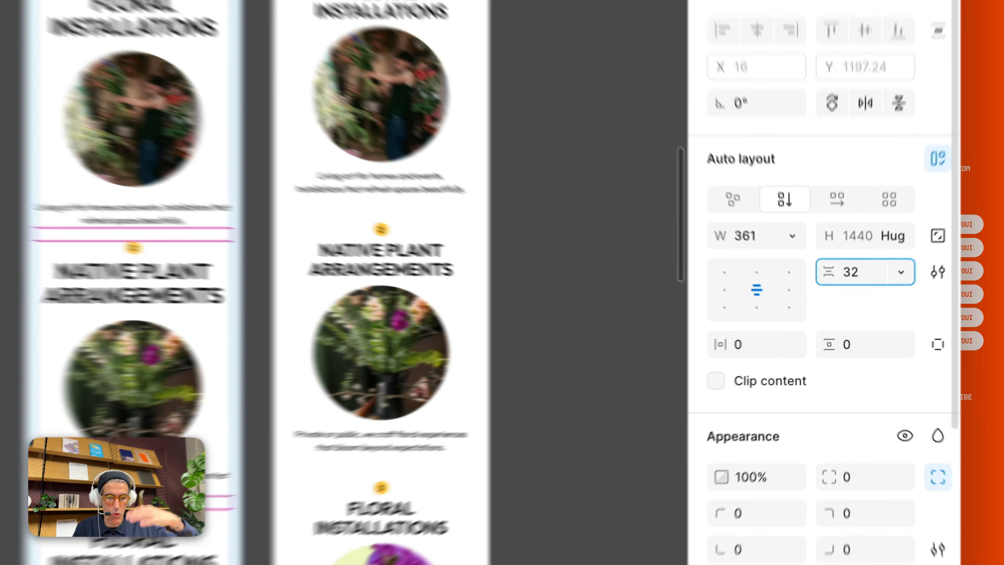
key(Return)
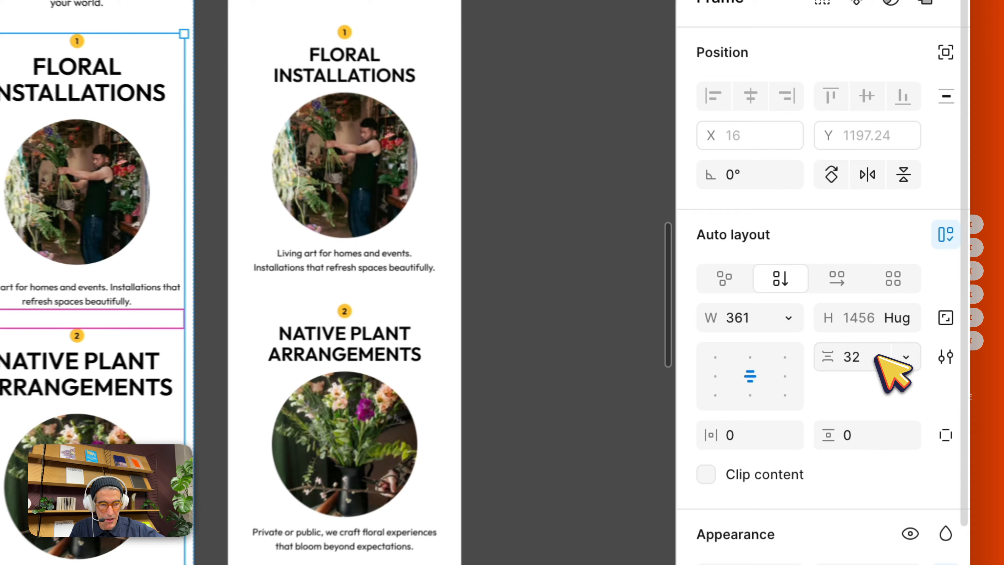
click(858, 305)
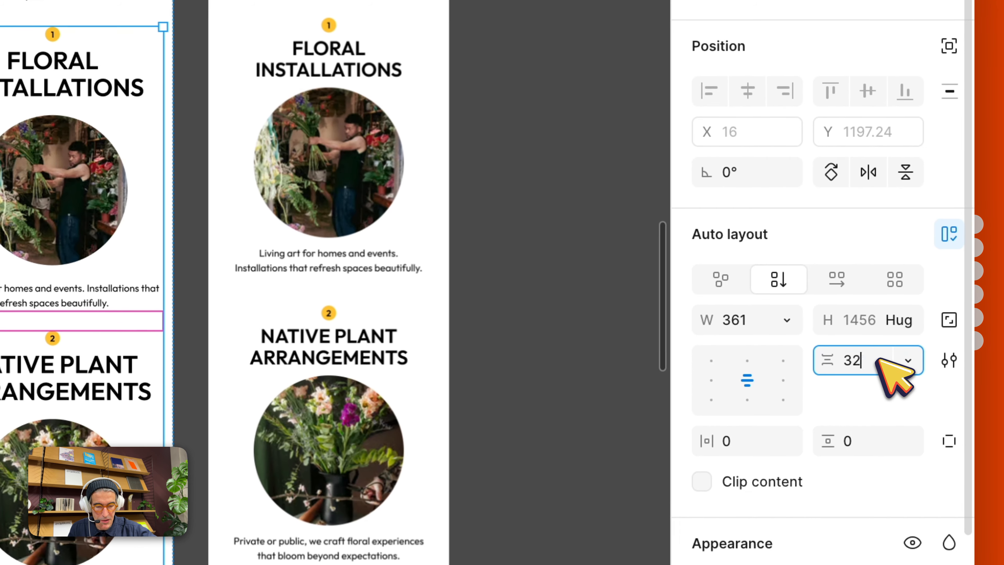
text(40)
key(Return)
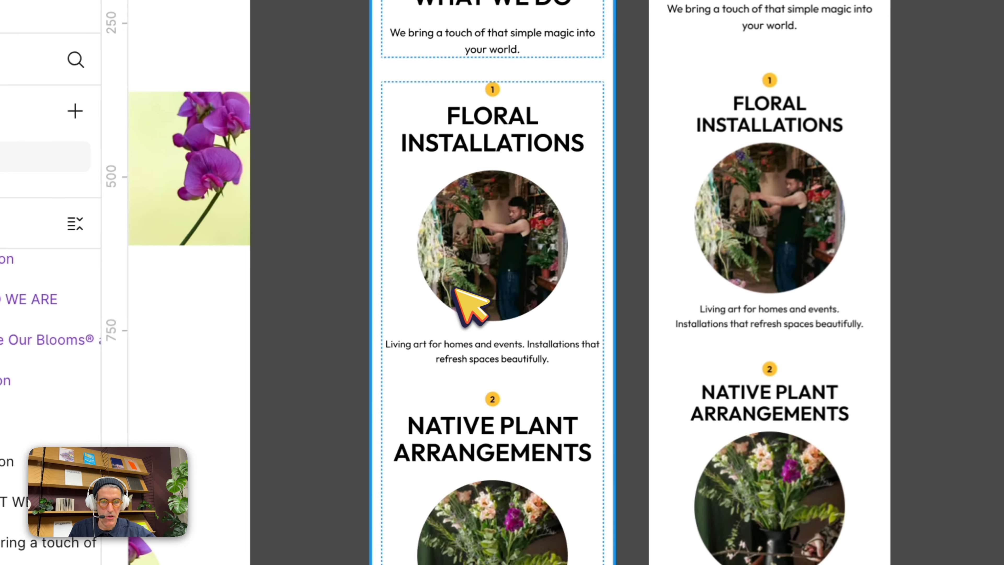
key(Escape)
Set the width of the purple Work With Us Container in the mobile page to Fill container
scroll(413, 302, up, 5)
scroll(413, 301, up, 3)
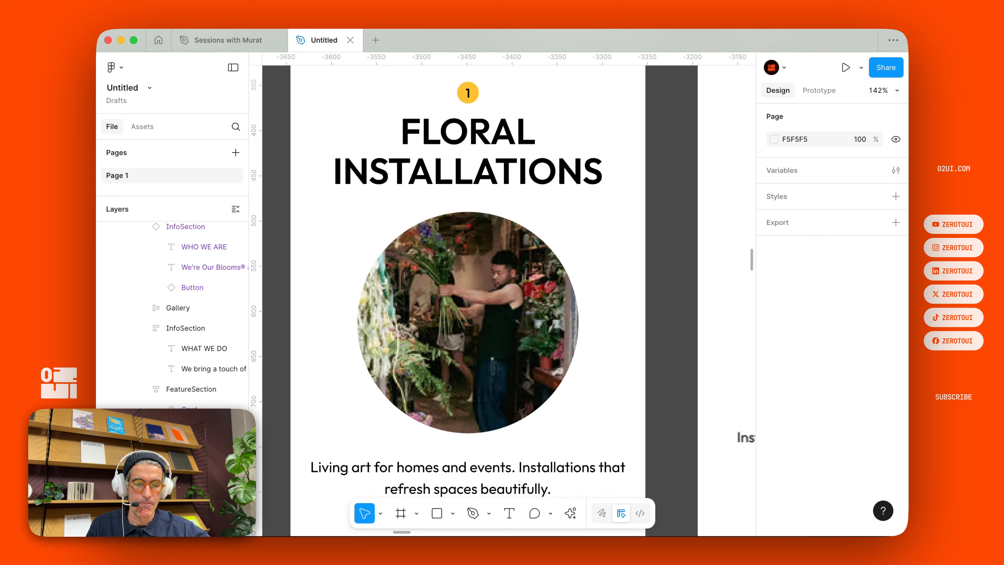
scroll(468, 300, down, 15)
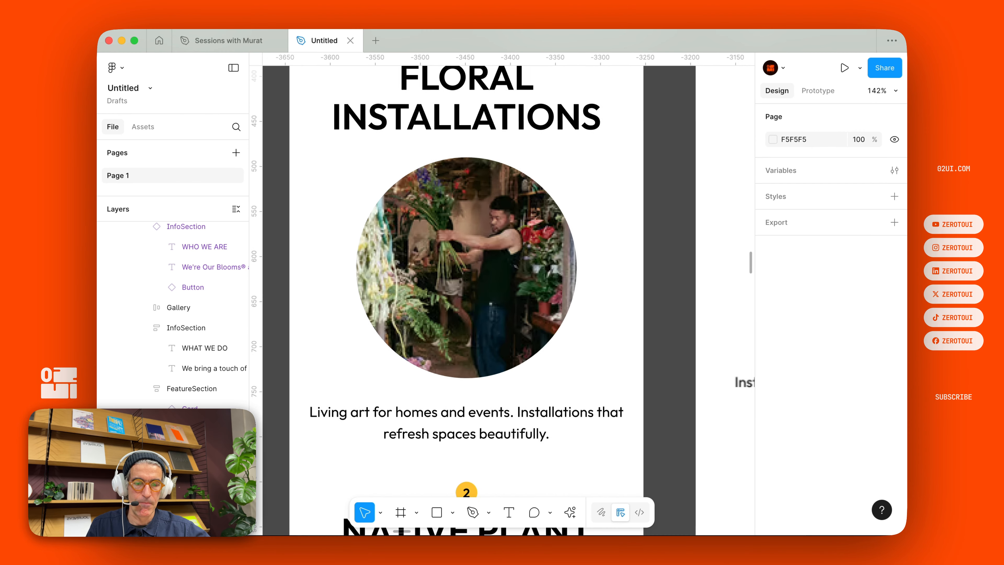
scroll(418, 243, down, 5)
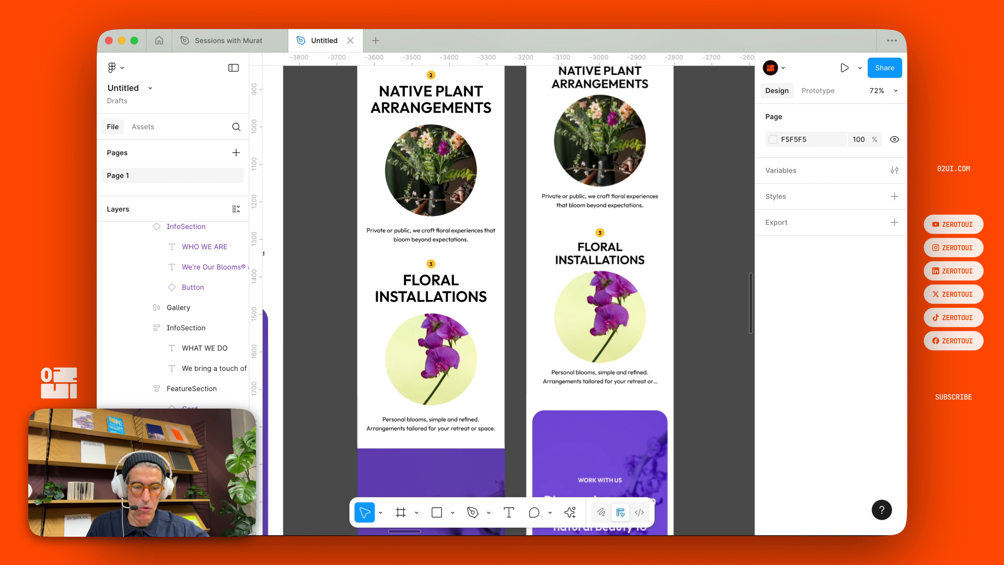
scroll(418, 243, down, 4)
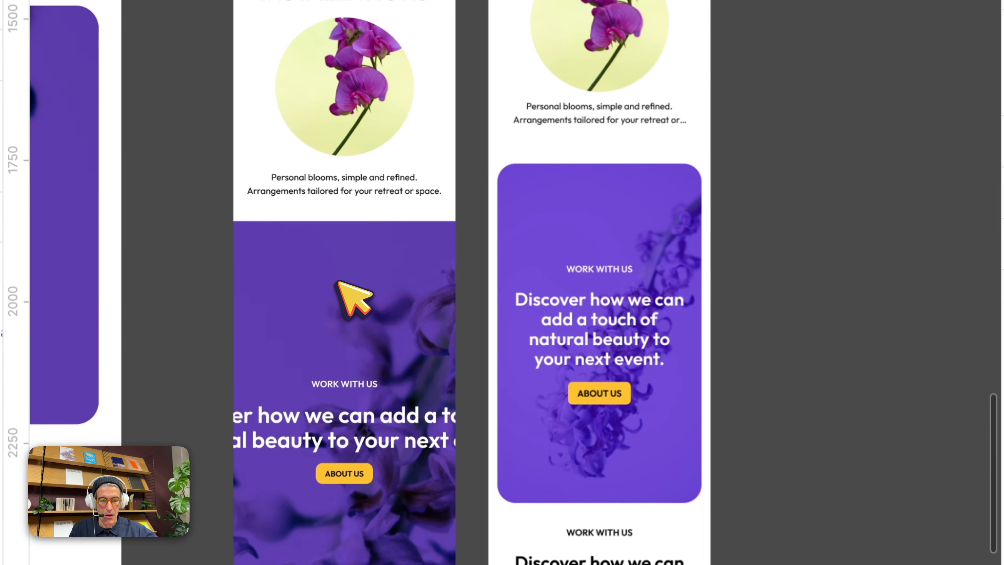
click(344, 336)
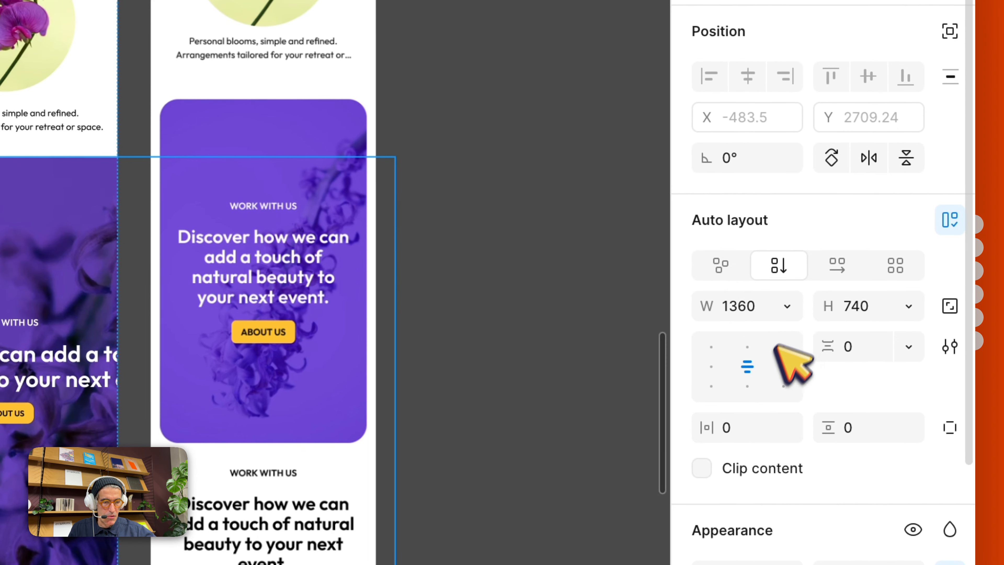
click(787, 306)
click(773, 366)
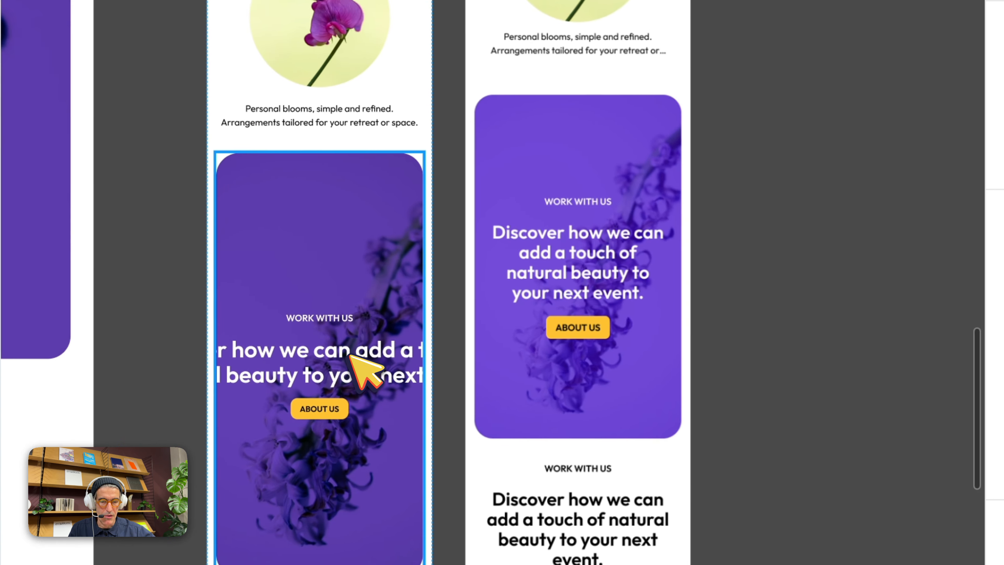
Set the width of the InfoSection inside the purple Container to Fill container
double_click(351, 355)
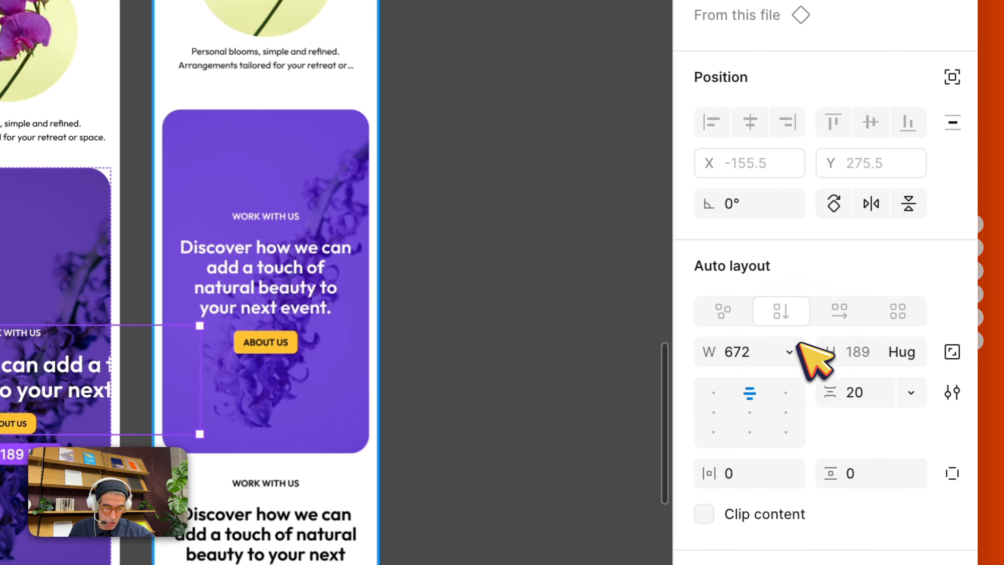
click(790, 352)
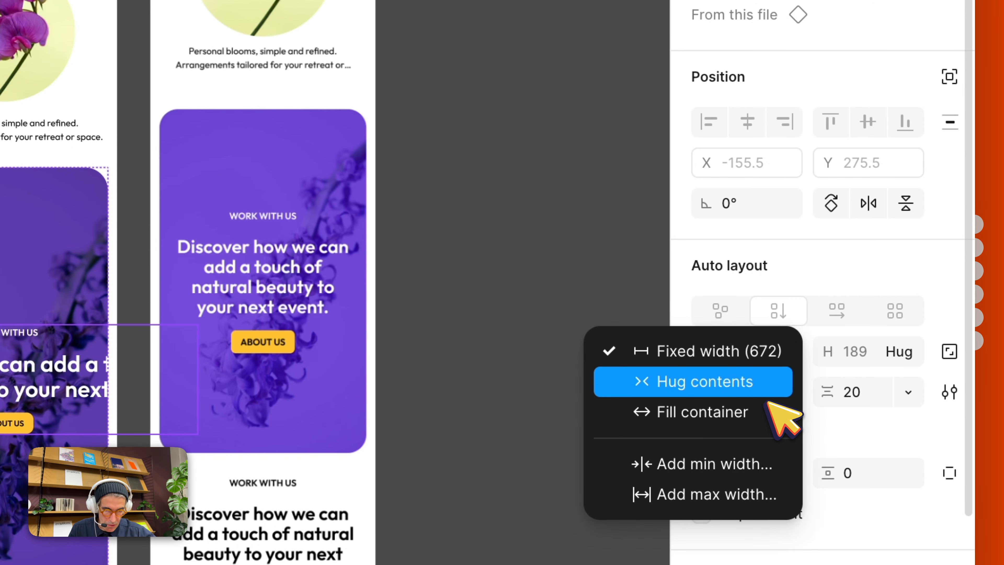
click(769, 411)
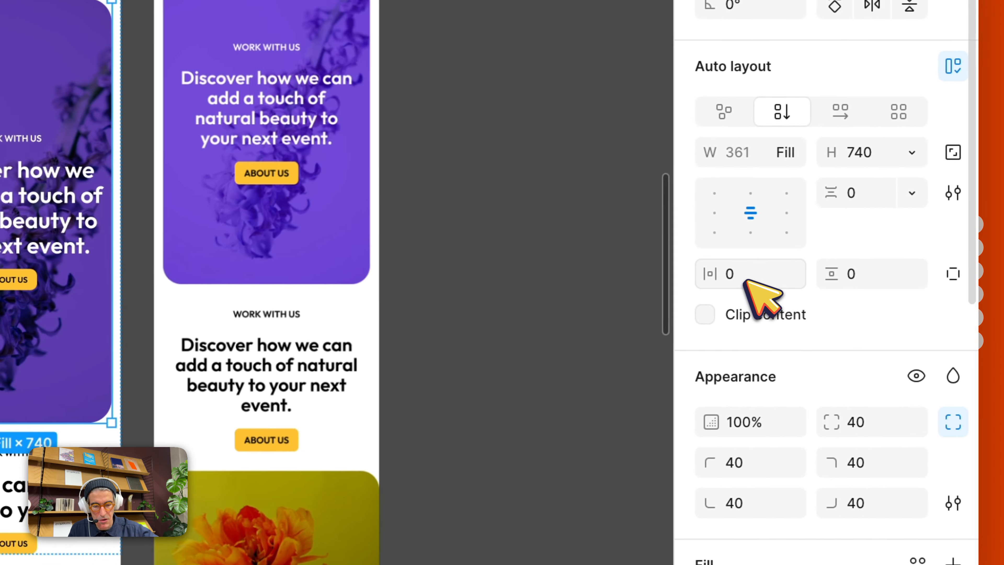
Set the purple Container's horizontal padding to 16, trying 24 first
click(743, 276)
key(Return)
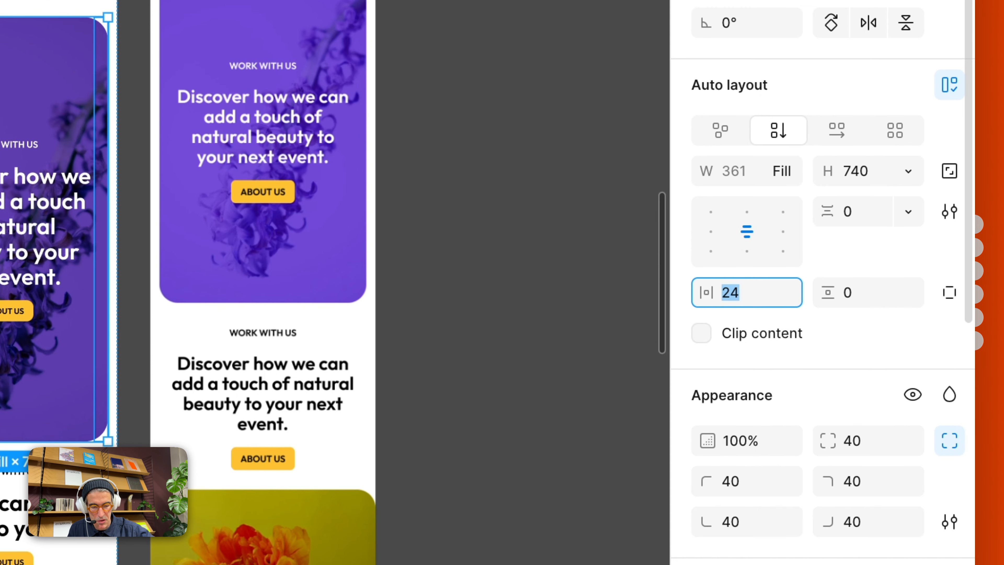
key(BackSpace)
text(6)
key(Return)
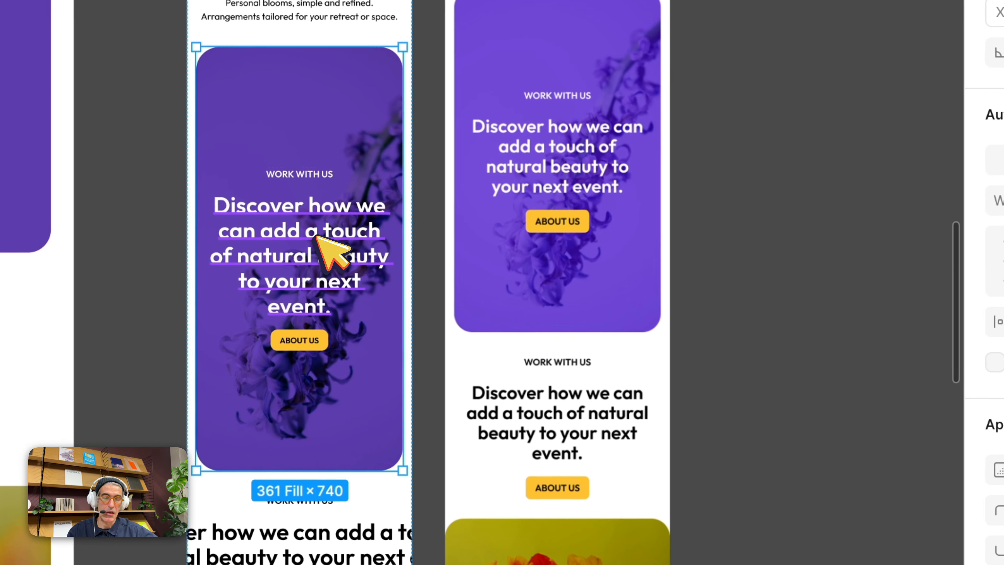
Reduce the font size of the "Discover how we can" heading in the purple Container to 32 and then slightly smaller
double_click(433, 307)
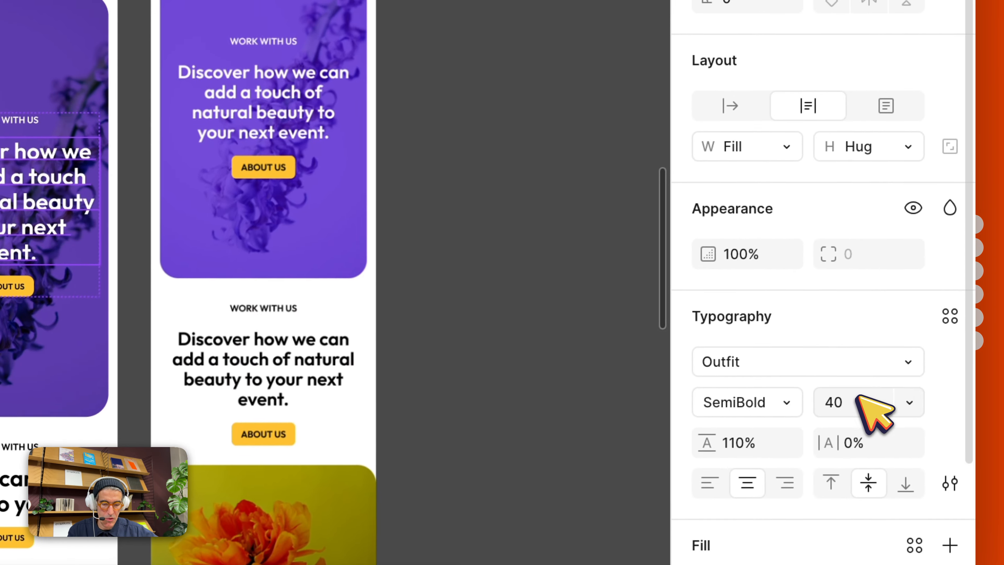
click(860, 402)
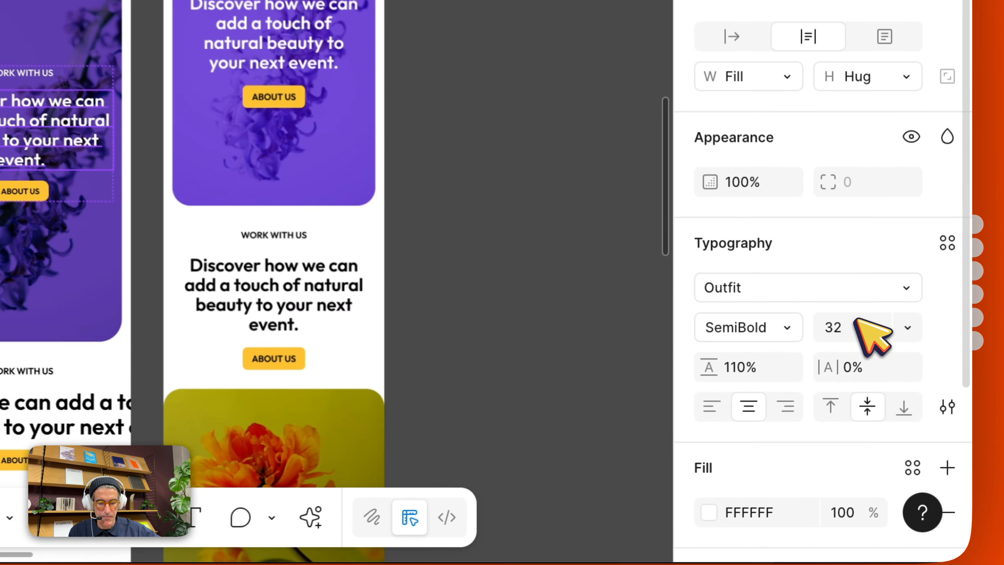
click(845, 413)
key(Return)
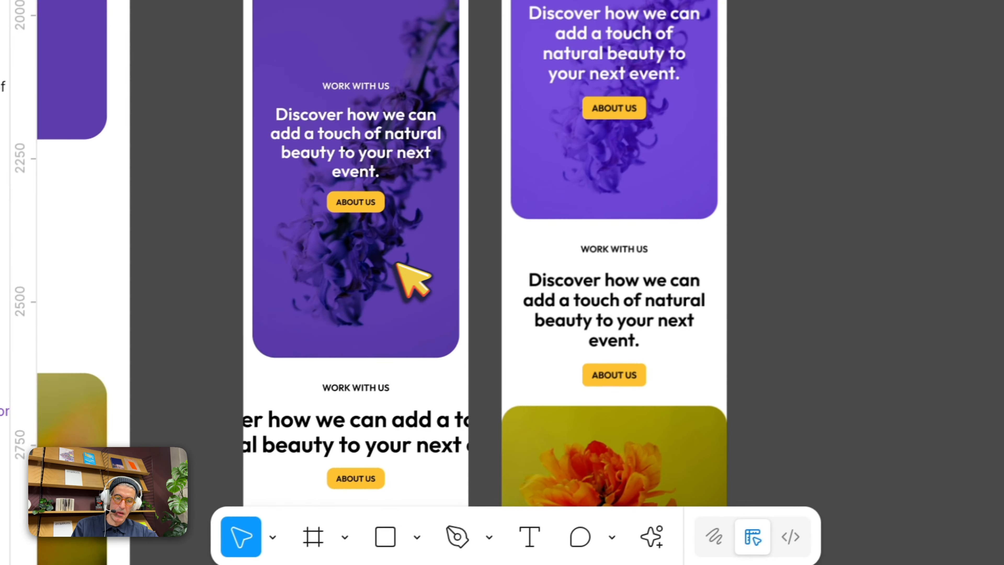
Try giving the purple Container a vertical padding of 16 and a height of Hug contents
click(380, 302)
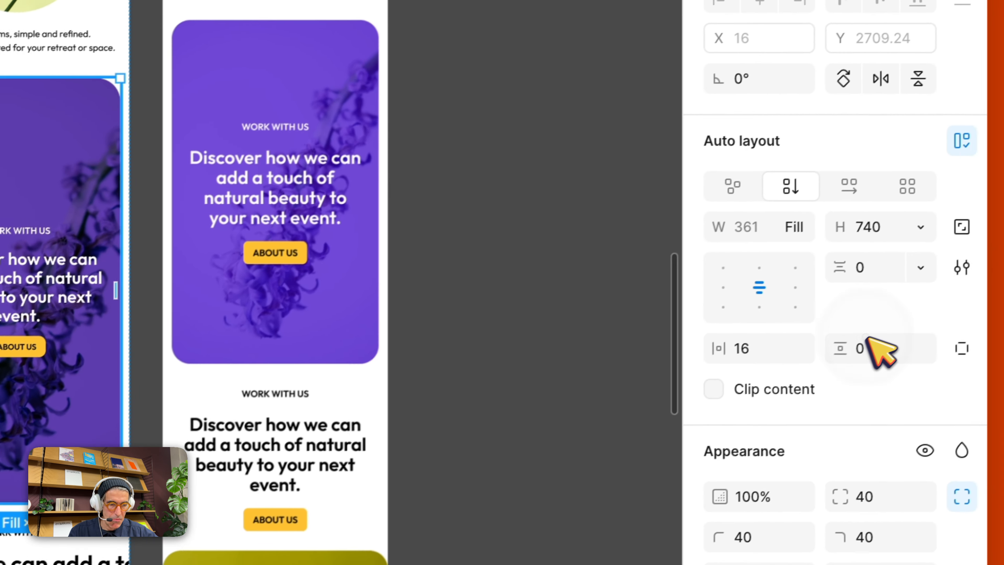
click(858, 352)
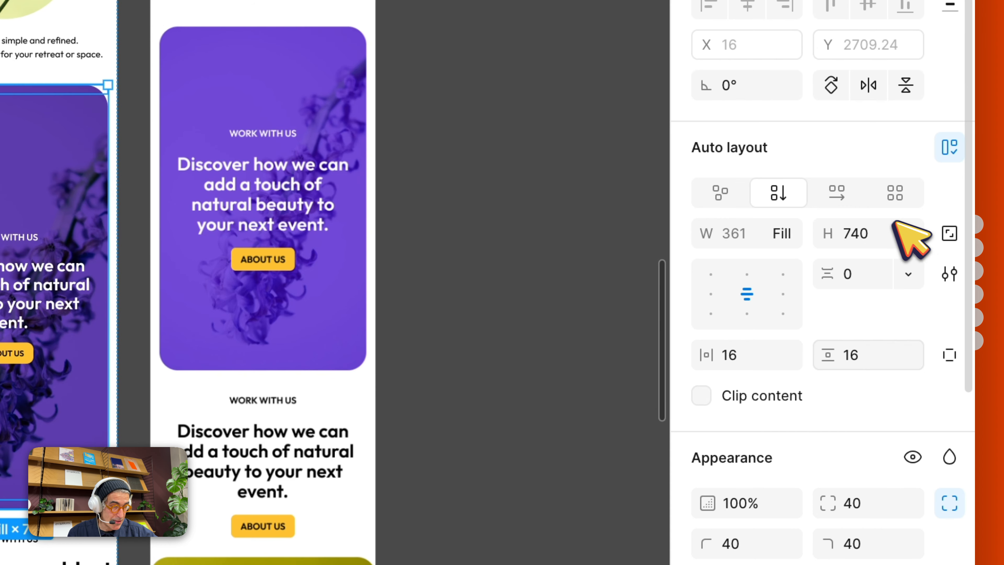
click(907, 234)
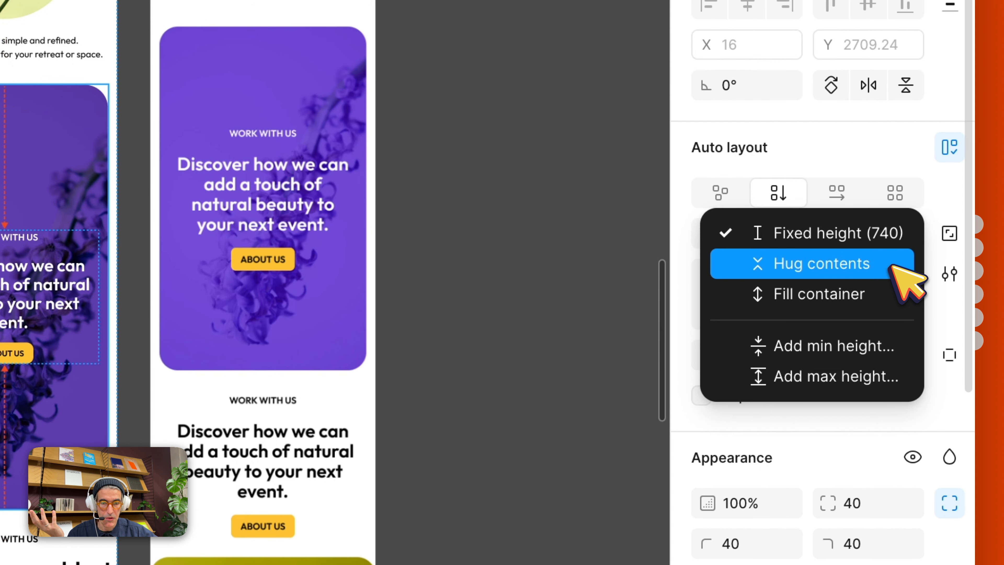
click(892, 266)
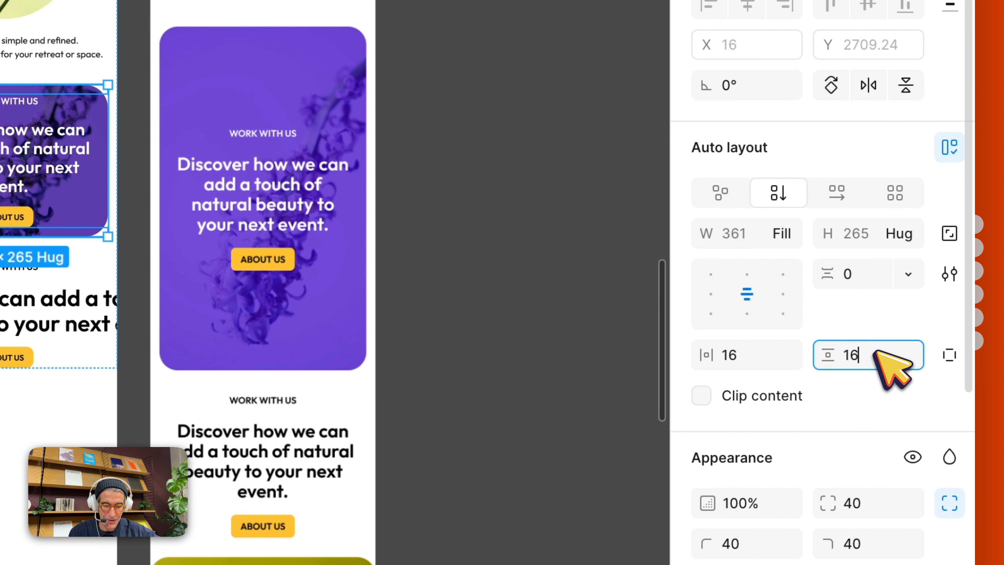
Try a vertical padding of 40 on the purple Container and increase it past 70 in steps of 10
key(Return)
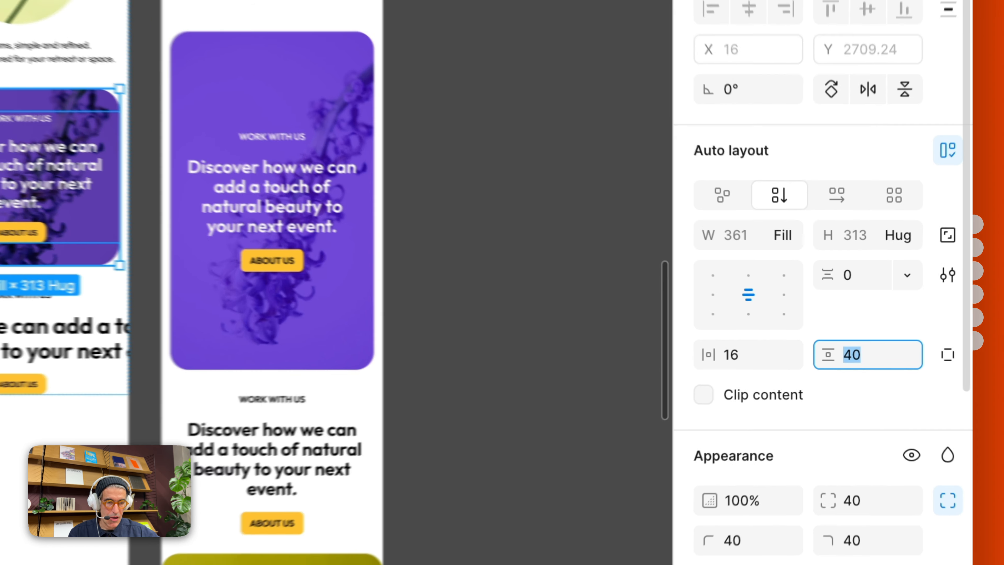
key(shift+Up)
key(shift+Up)
key(shift+Up)
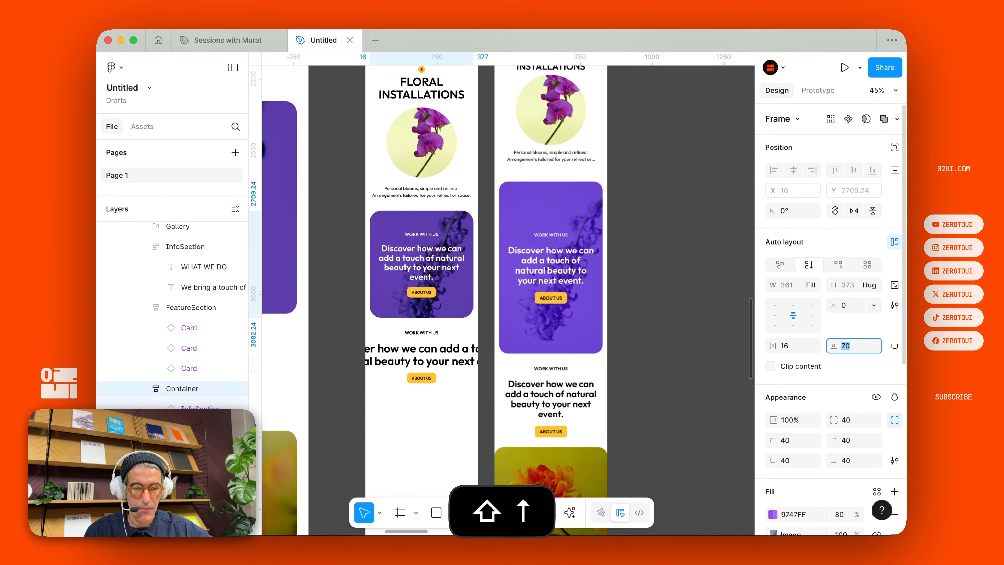
key(shift+Up)
key(shift+Up)
key(shift+Up)
key(shift+Up)
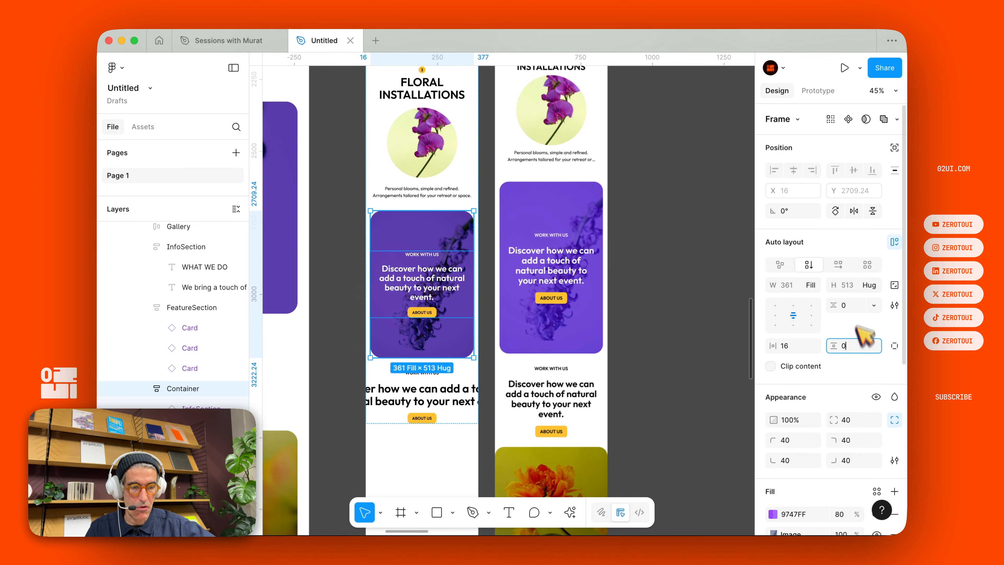
Set the purple Container's vertical padding to 0 and its height to a fixed 400
key(Return)
click(849, 288)
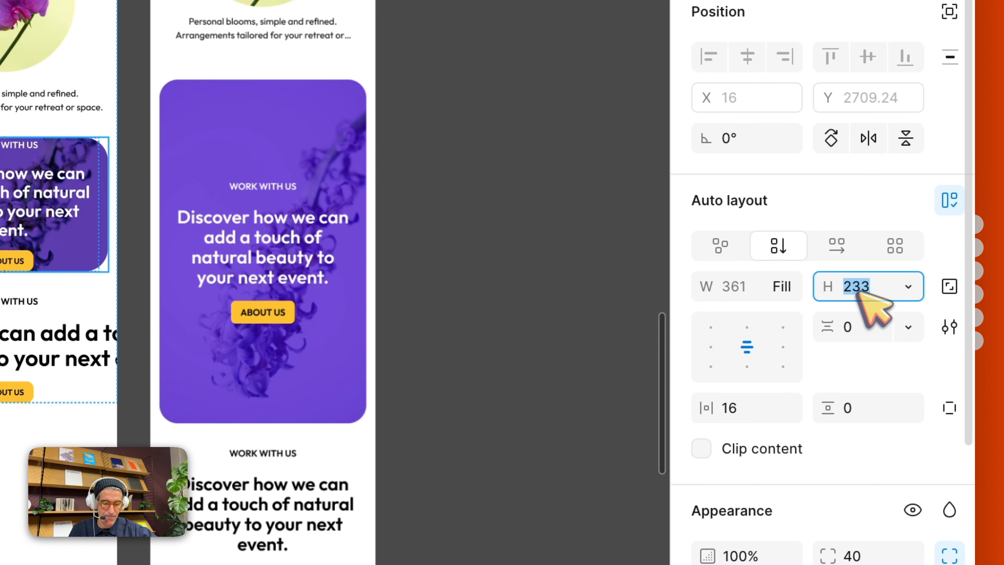
key(Return)
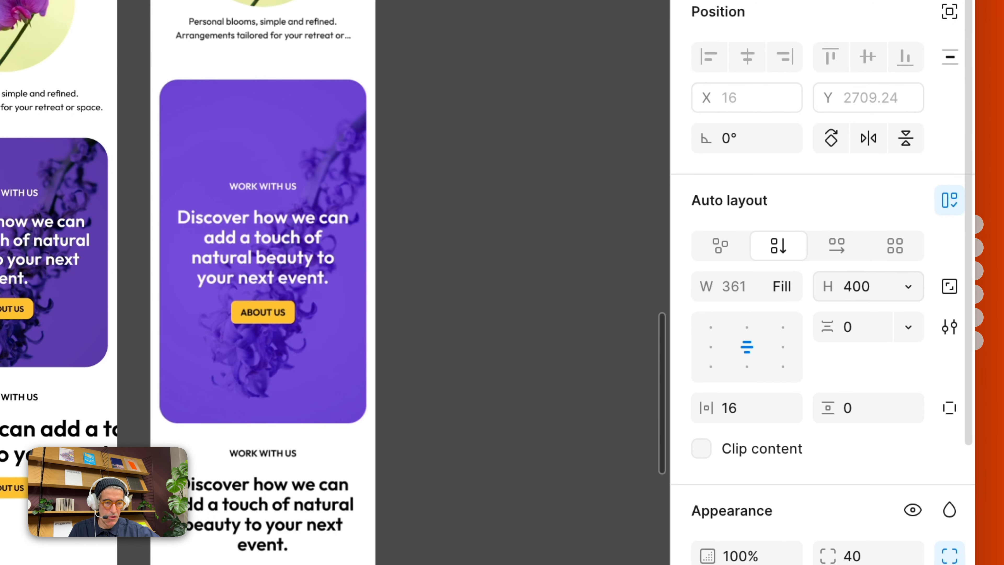
Increase the purple Container's height to 500 in steps of 10, set it to 600 to match the mockup, and clear the selection
key(shift+Up)
key(shift+Up)
key(shift+Up)
key(shift+Up)
key(shift+Up)
key(shift+Up)
key(shift+Up)
key(shift+Up)
key(shift+Up)
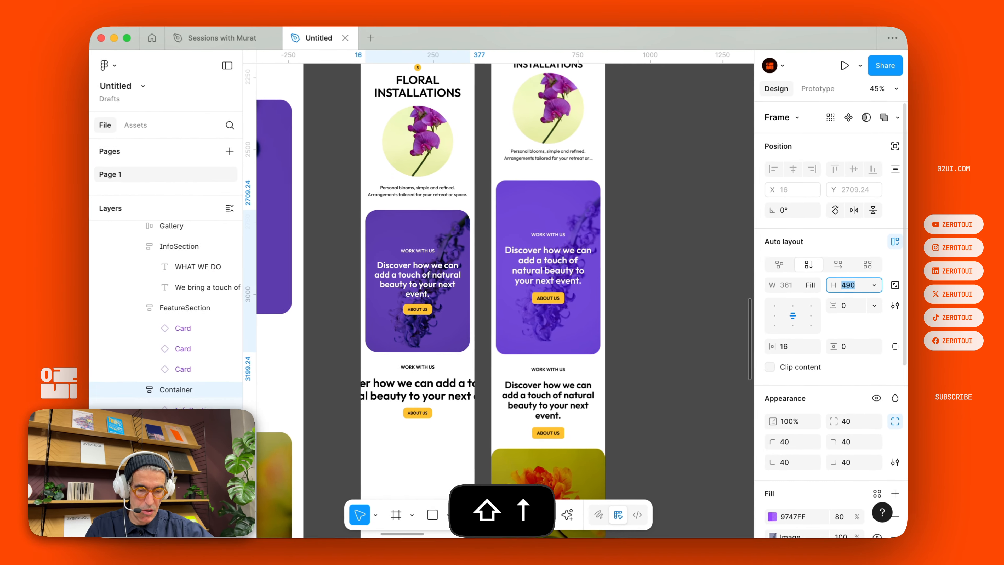
key(shift+Up)
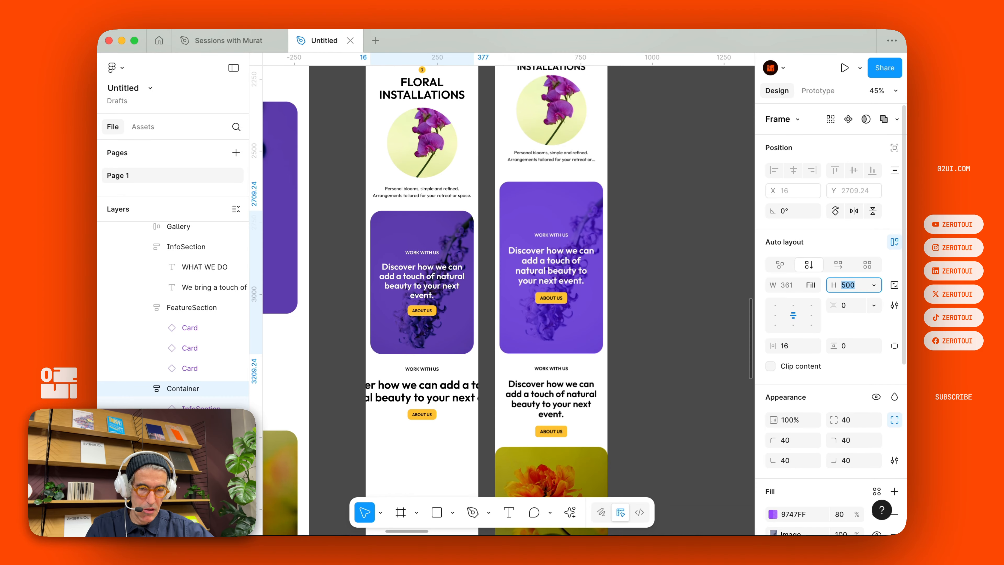
text(800)
key(Return)
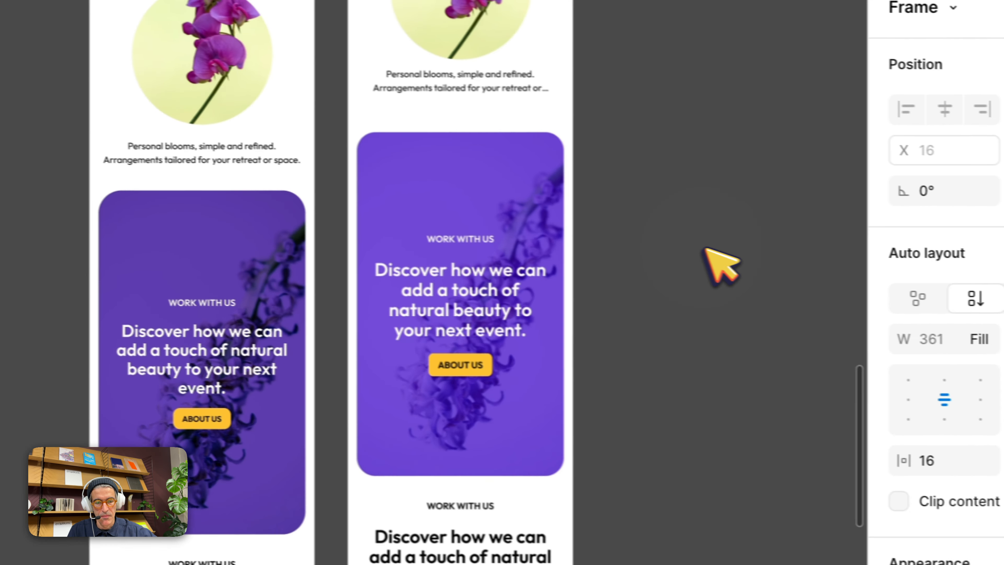
click(510, 234)
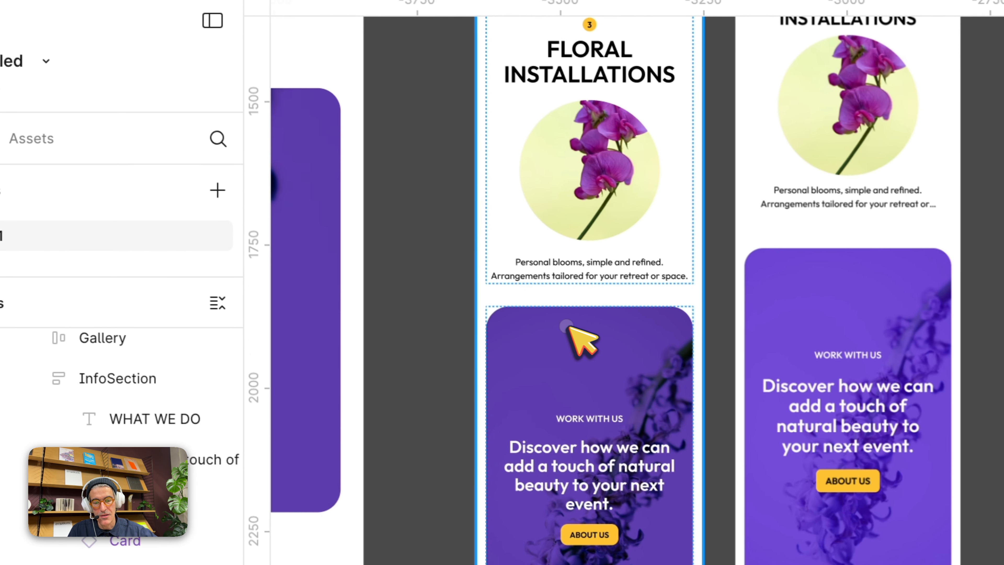
Switch the auto layout of the three-item Features frame in the mobile page to horizontal and back to vertical
click(579, 331)
scroll(579, 330, up, 20)
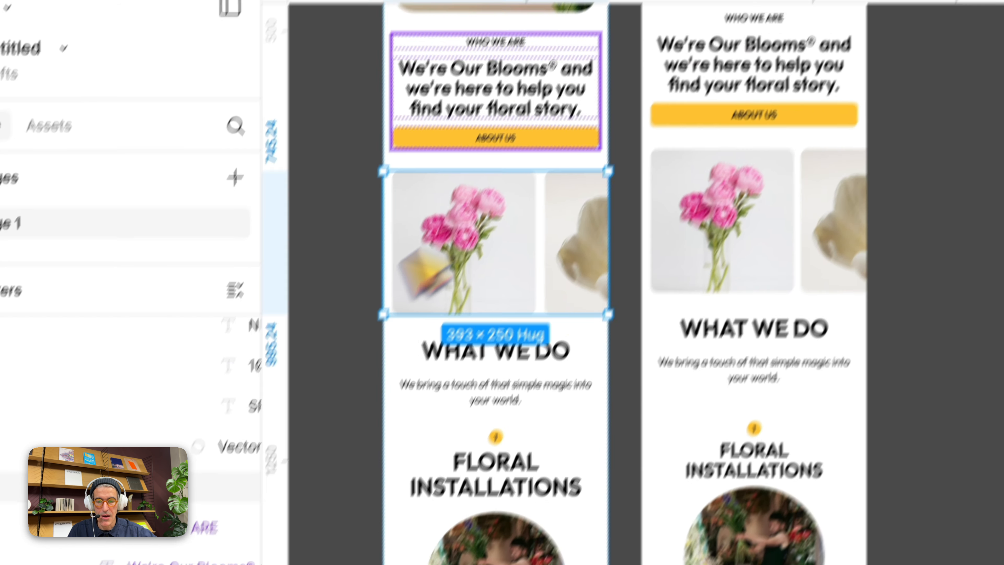
click(537, 133)
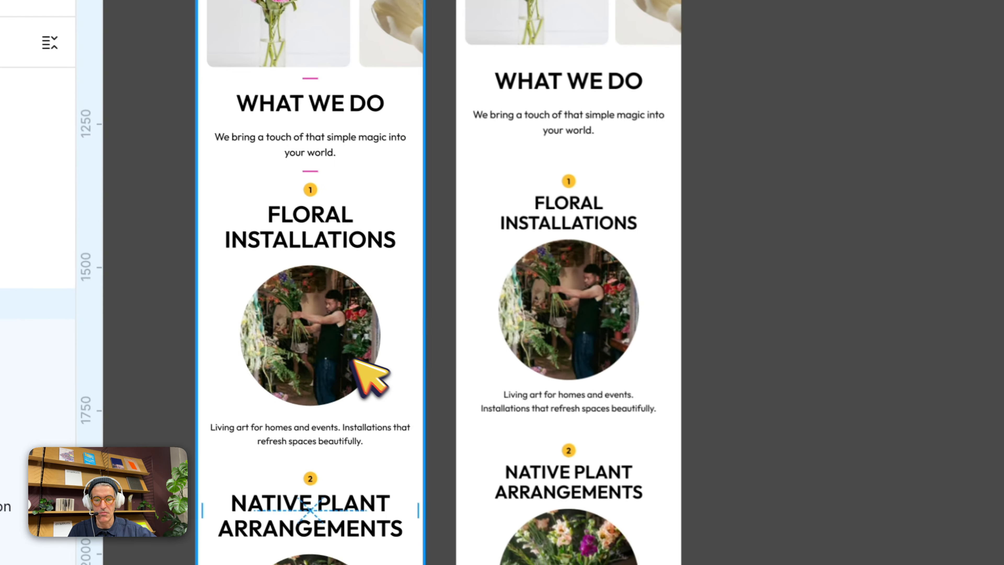
double_click(614, 476)
click(875, 264)
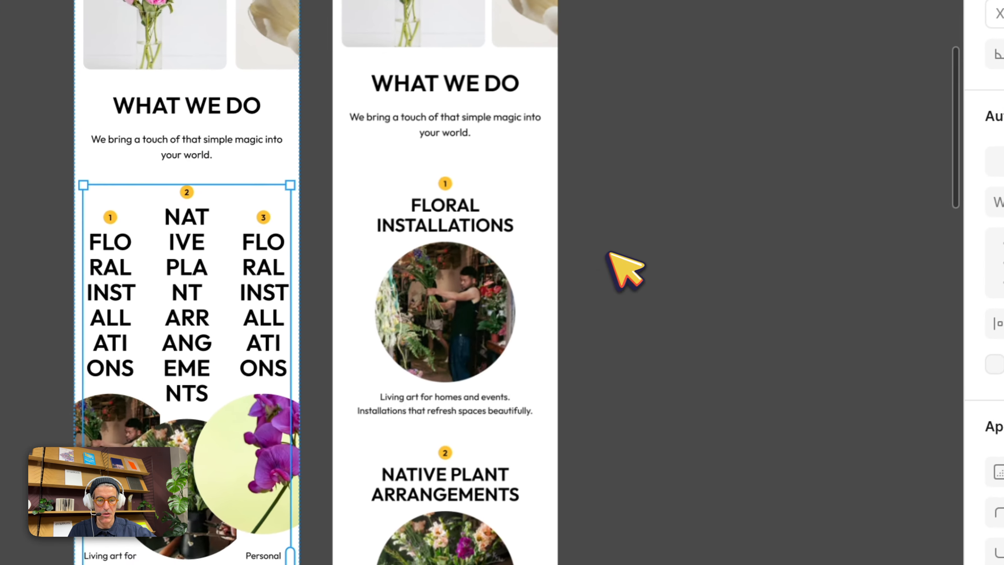
scroll(625, 271, down, 10)
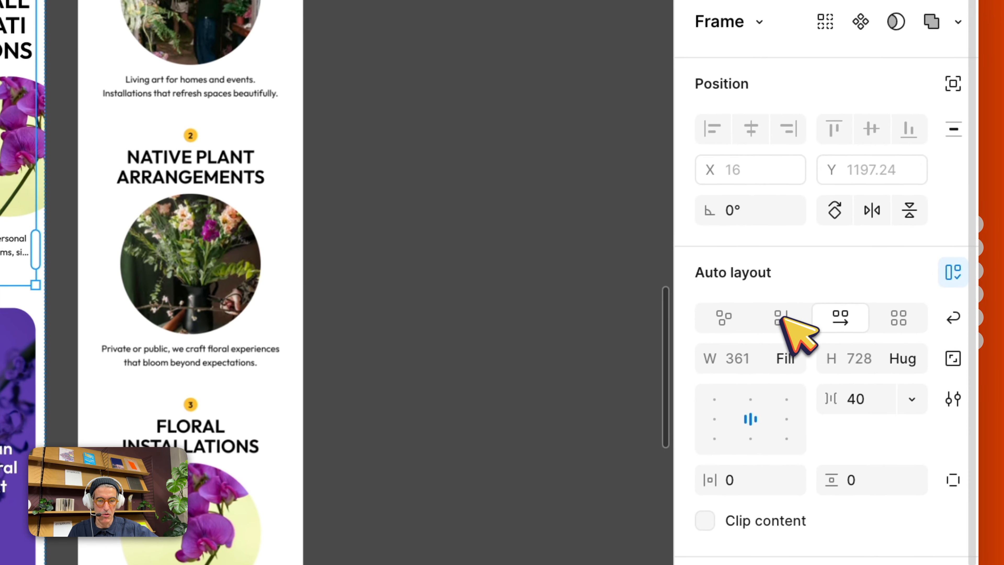
click(777, 309)
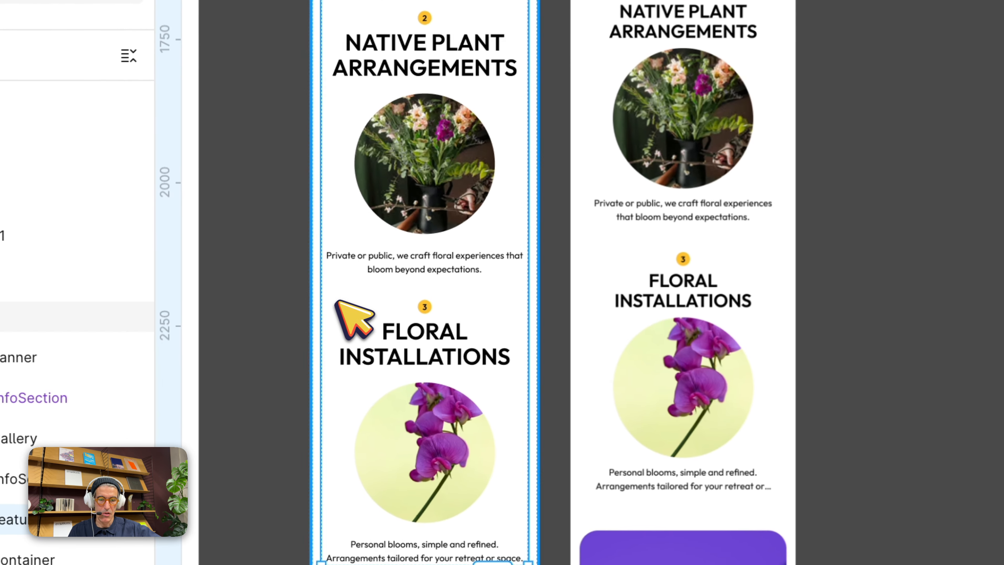
Set the width of the info section below the purple container to Fill container
scroll(296, 315, down, 10)
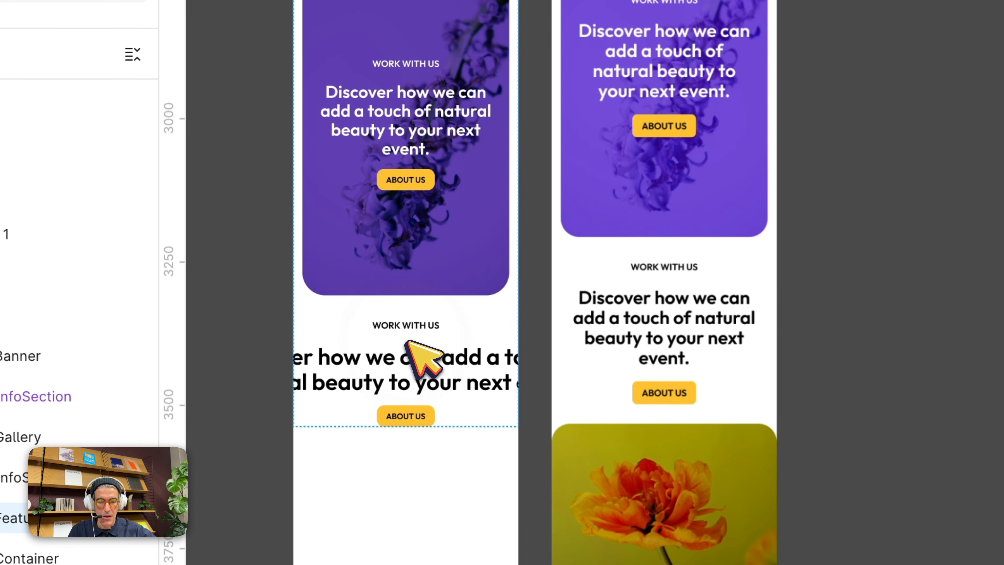
click(408, 343)
click(795, 289)
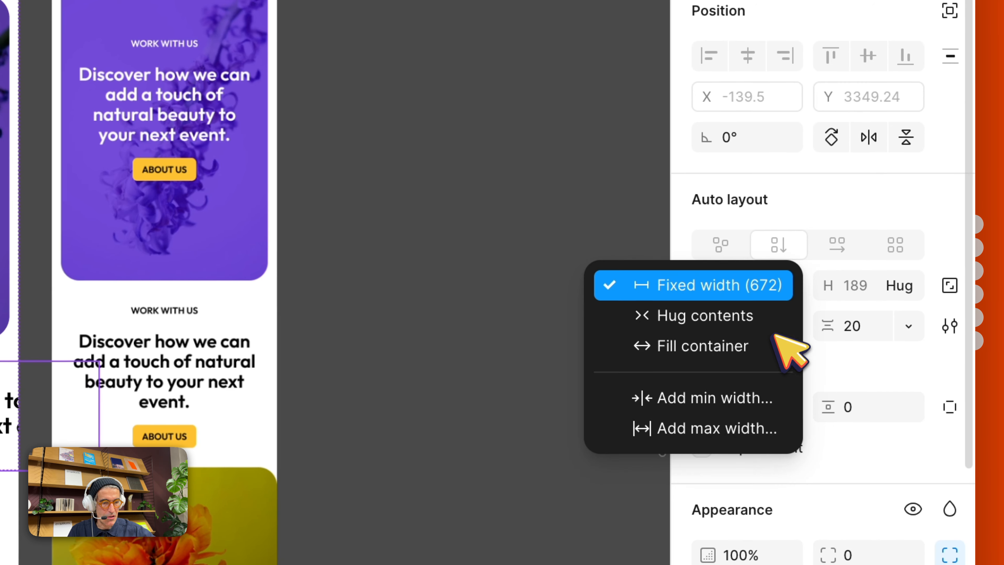
click(774, 344)
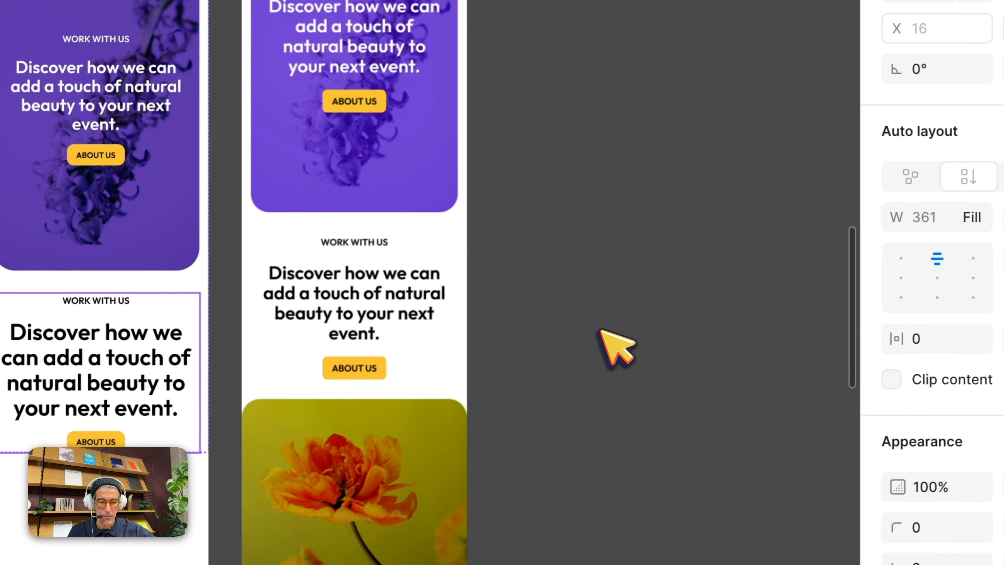
Copy the desktop page's Footer into the iPhone 16 frame and center it horizontally in the frame
scroll(616, 342, down, 10)
scroll(605, 329, up, 2)
scroll(605, 329, down, 5)
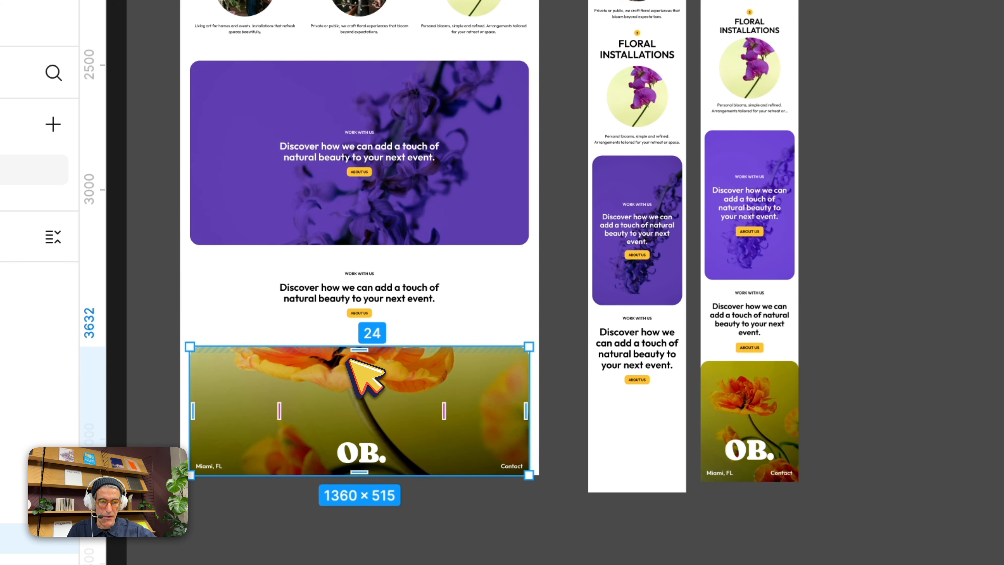
scroll(348, 360, up, 15)
click(473, 122)
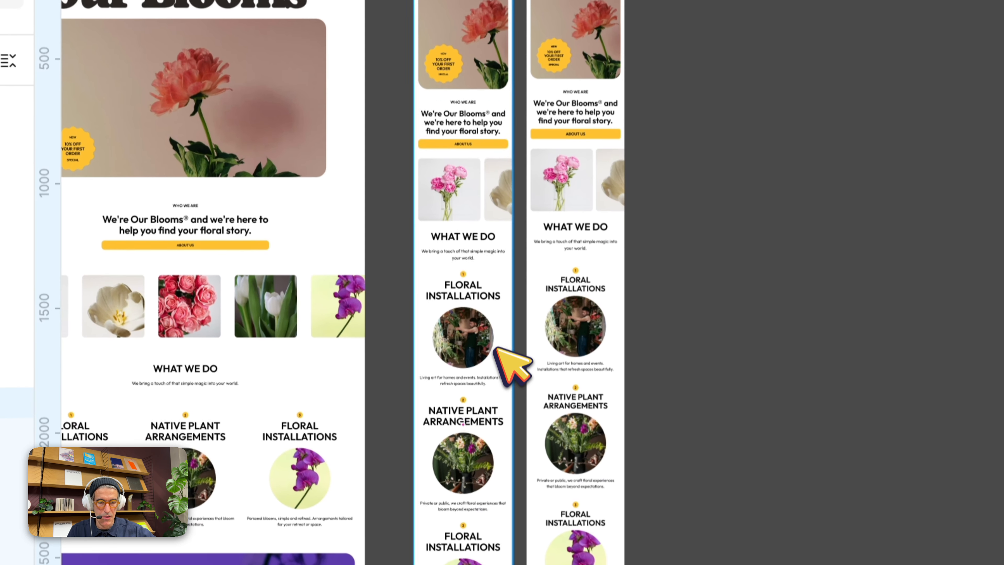
scroll(497, 351, down, 10)
key(super+v)
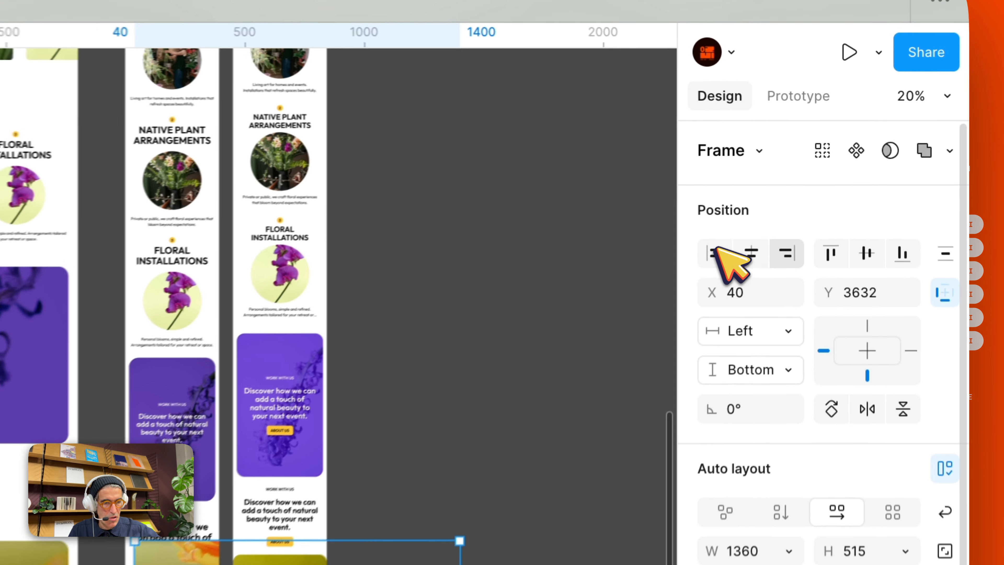
click(794, 172)
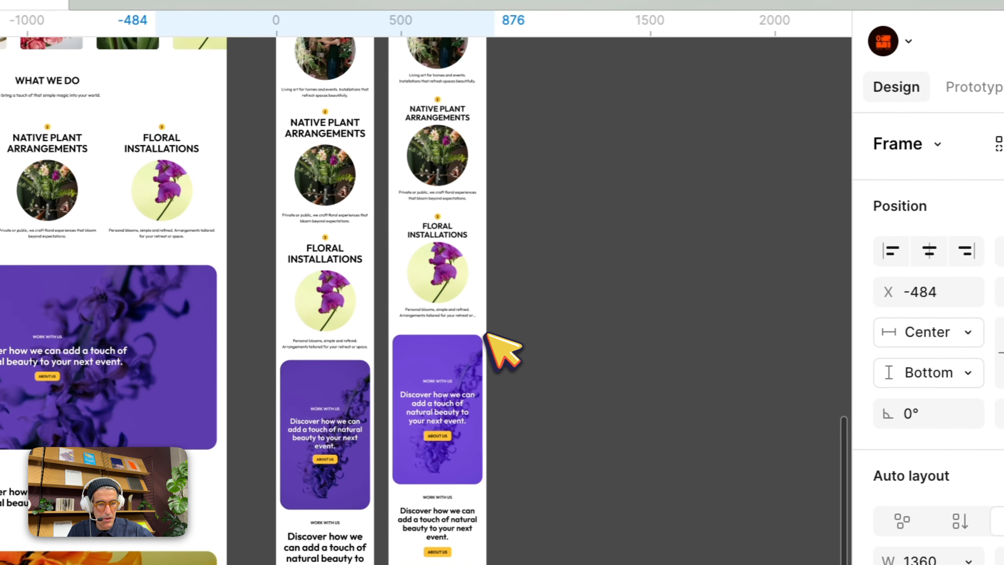
scroll(324, 273, down, 5)
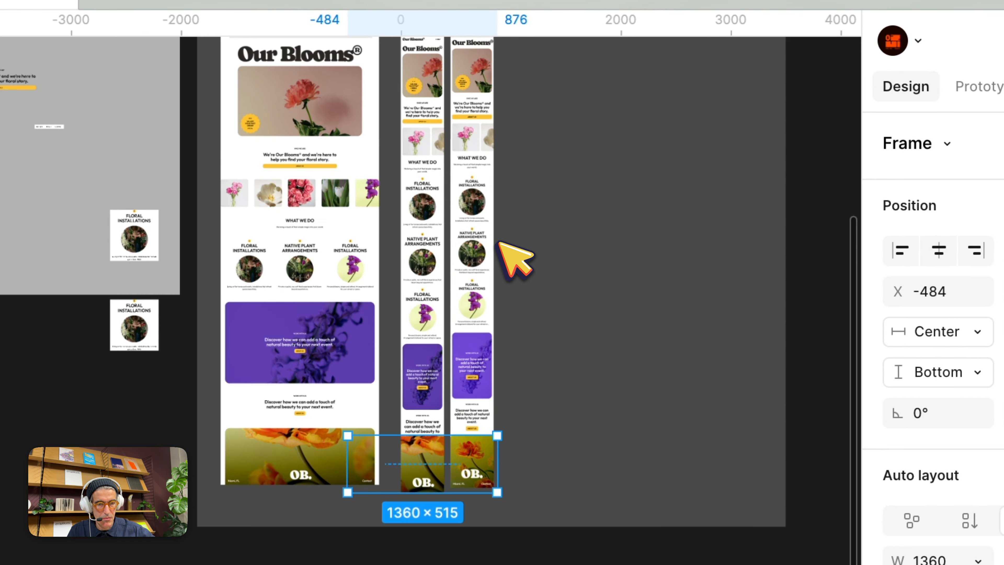
Resize the iPhone 16 frame's height to 4380 to leave room for the footer
scroll(400, 162, up, 3)
click(401, 139)
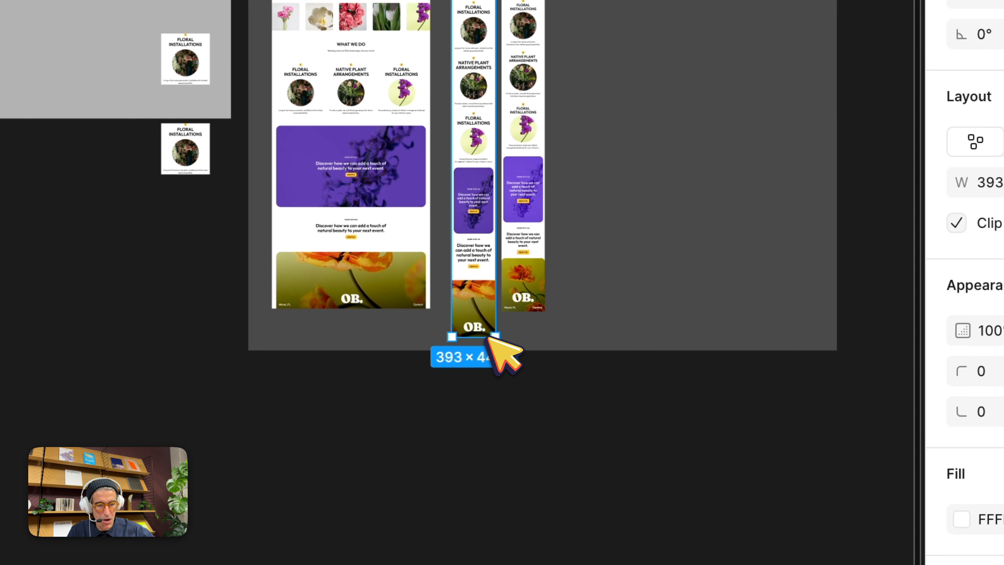
scroll(490, 339, up, 6)
drag(491, 354, 504, 342)
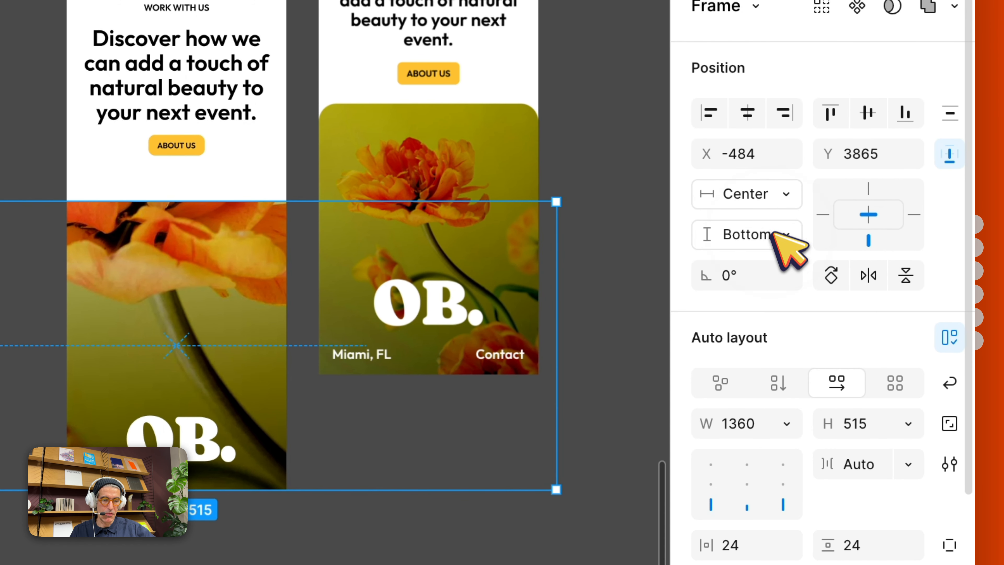
Try a Top vertical constraint on the footer and test it by stretching the iPhone 16 frame's bottom edge
click(773, 242)
click(781, 232)
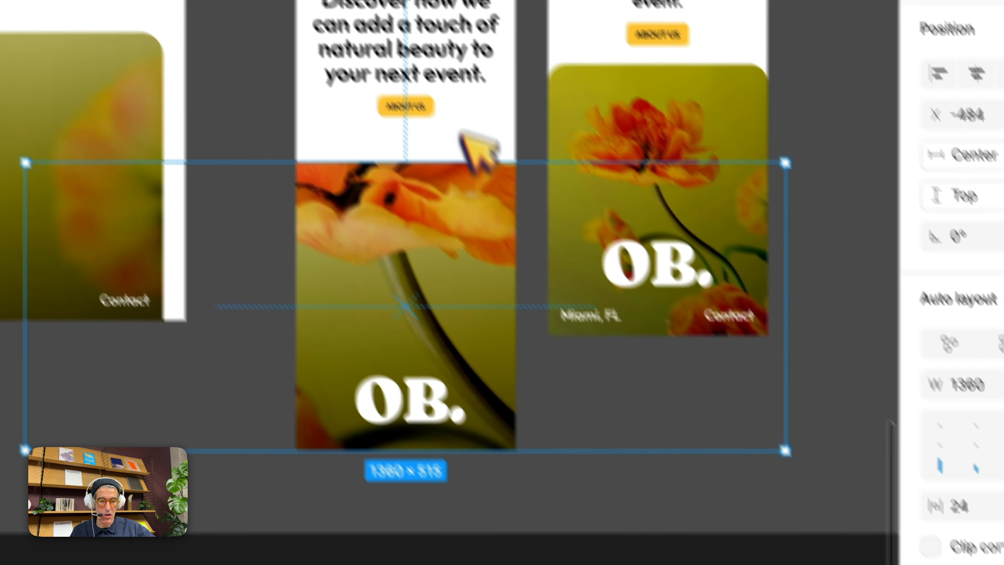
click(454, 459)
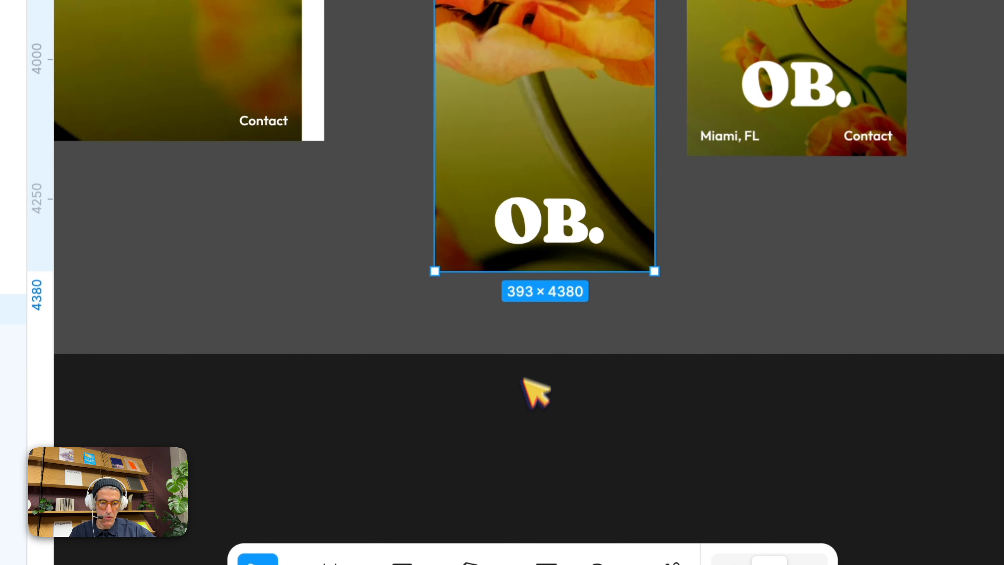
drag(523, 271, 523, 419)
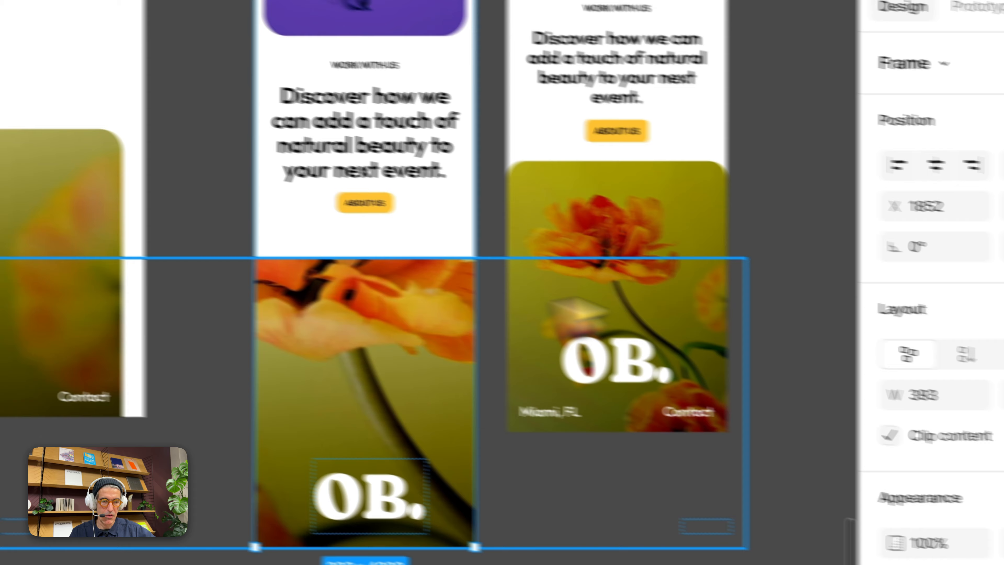
Set the footer's vertical constraint to Bottom, test it by stretching the iPhone 16 frame to 4427, and undo that resize
click(401, 332)
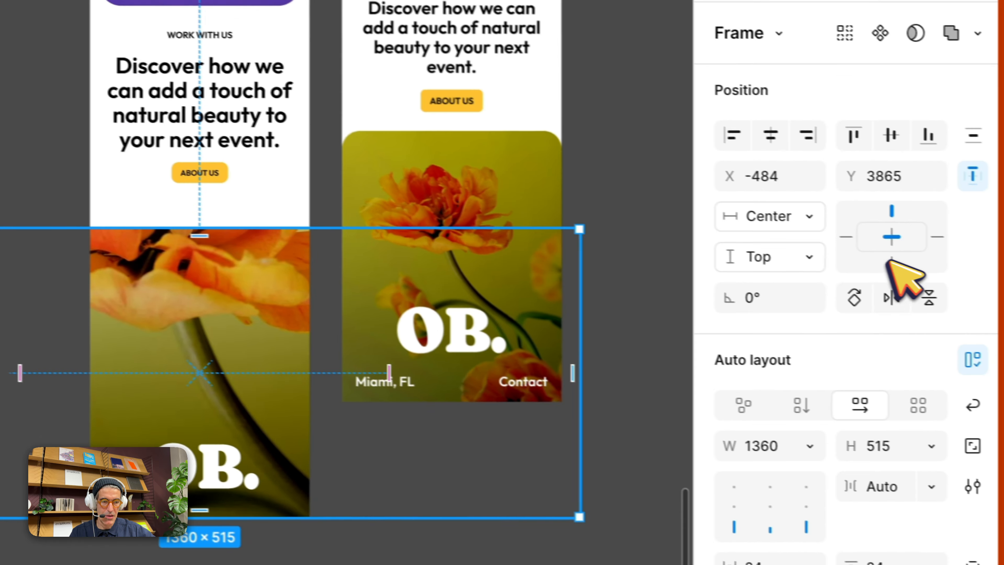
click(868, 258)
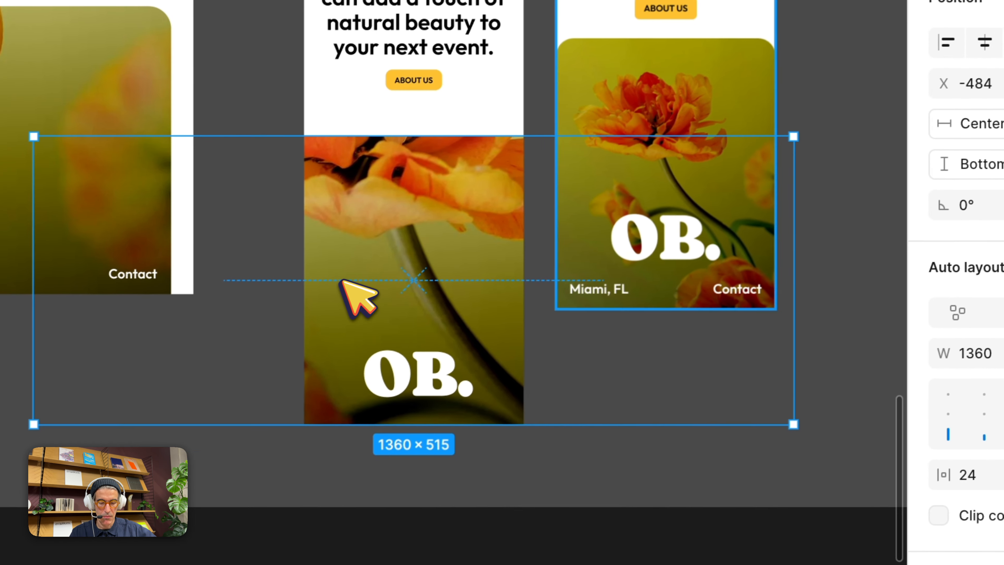
key(shift+Return)
key(shift+Return)
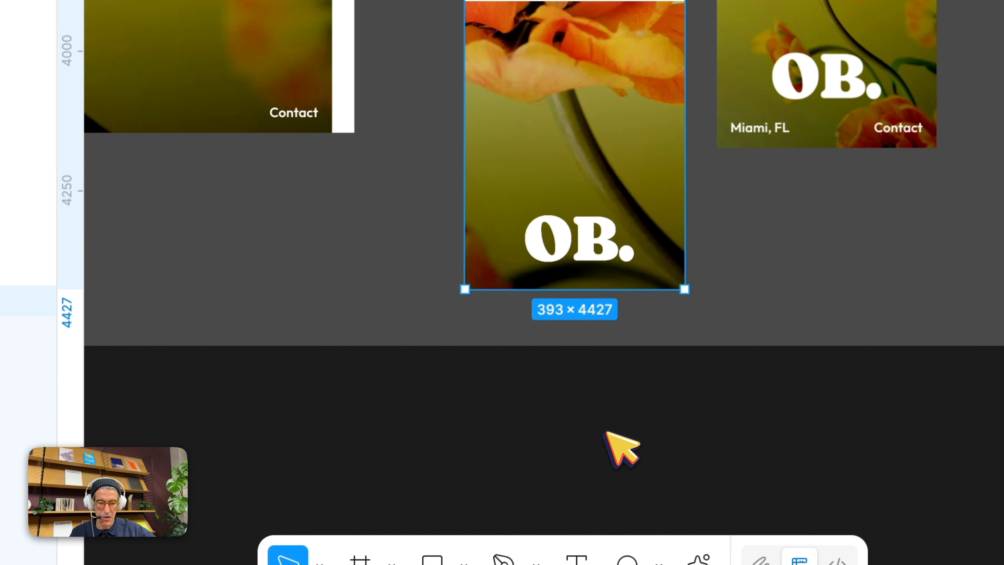
key(super+z)
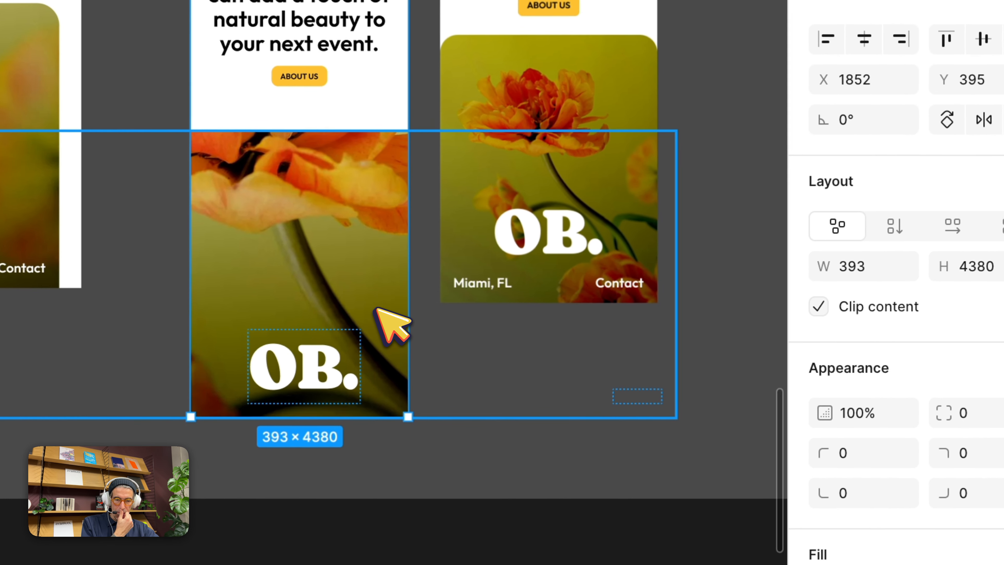
Try Hug contents for the footer's width, and resize its sides to the frame's edges for a width of 393
click(546, 304)
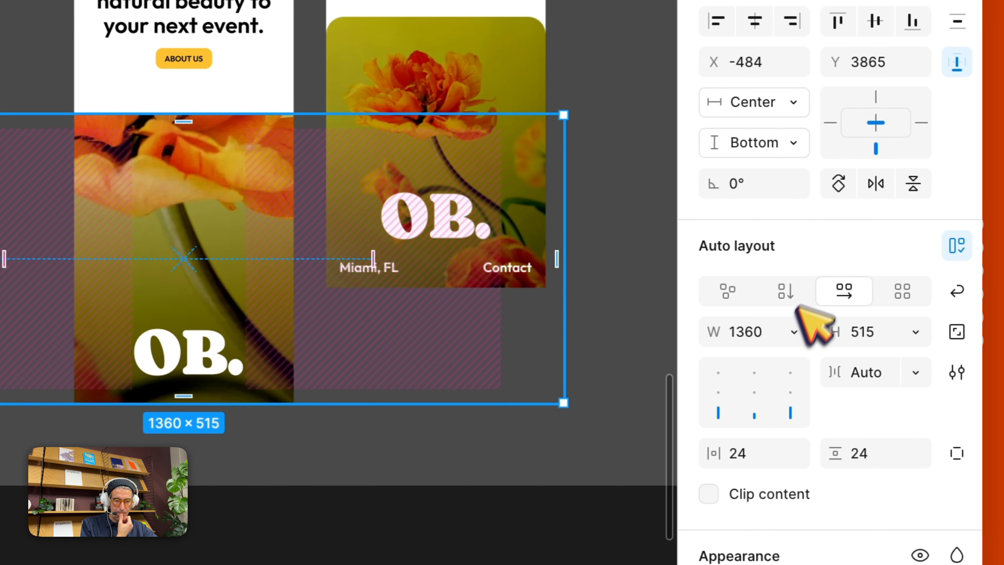
click(787, 330)
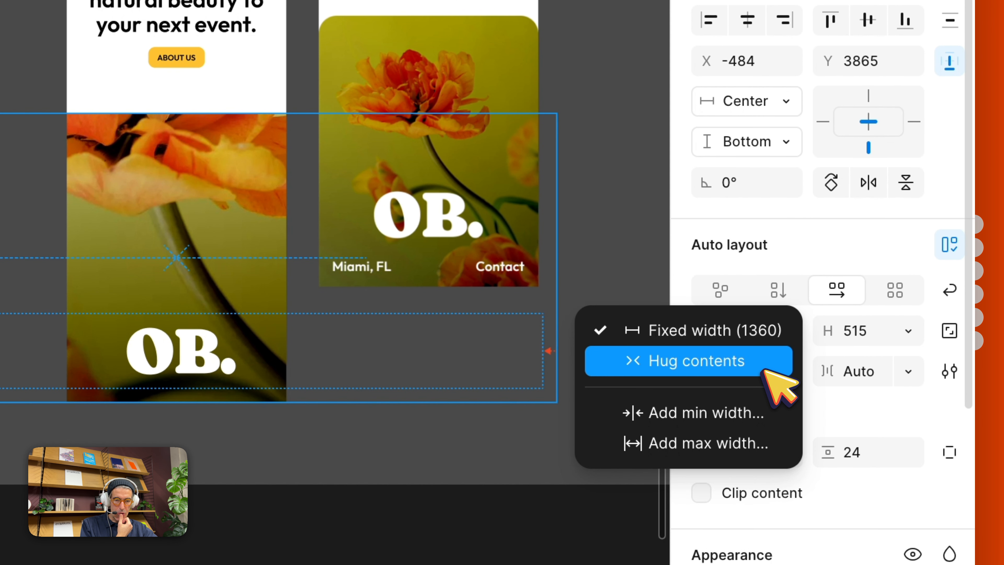
click(775, 361)
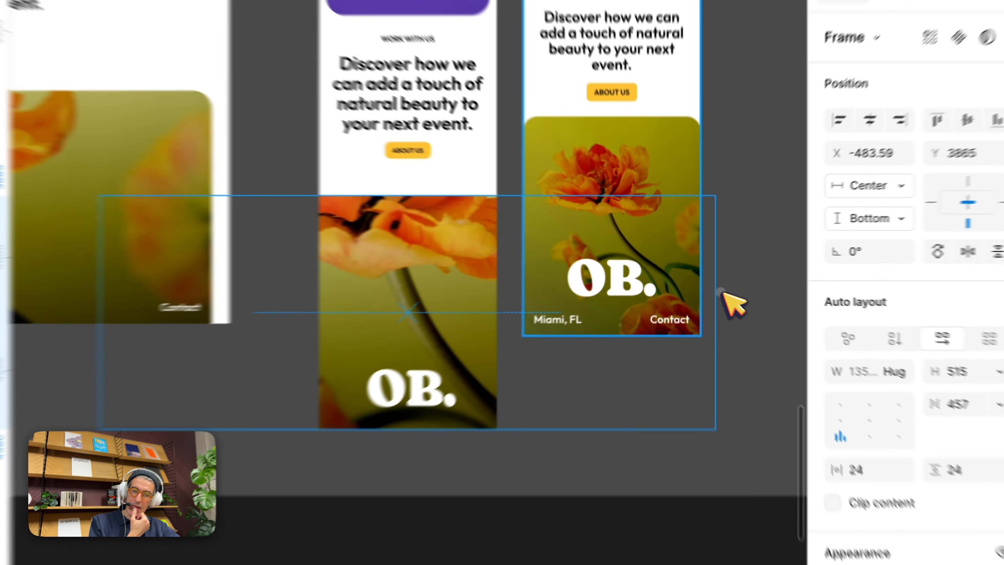
mouse_move(698, 276)
mouse_down()
mouse_move(508, 262)
mouse_move(533, 260)
mouse_up()
drag(397, 272, 457, 265)
drag(267, 289, 546, 279)
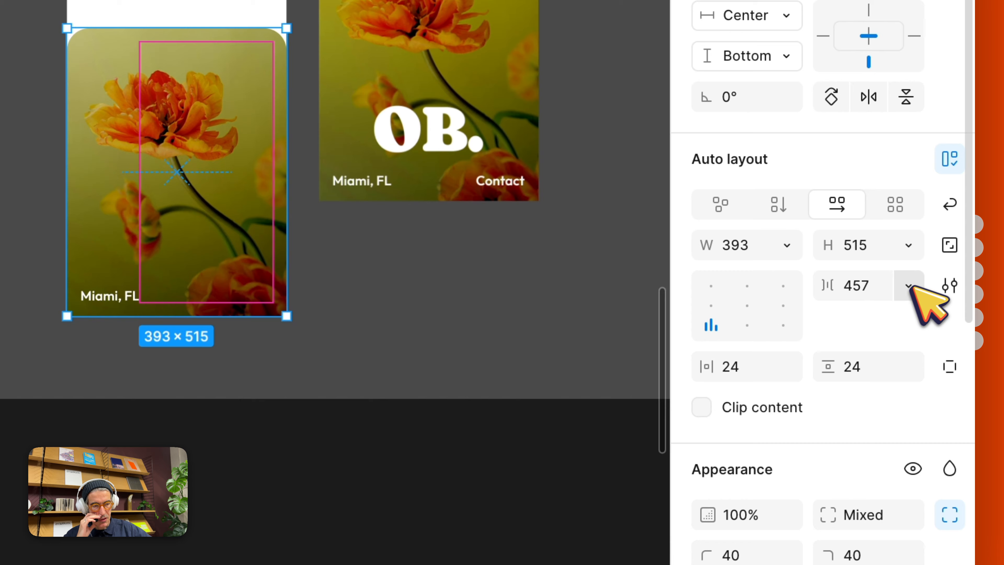
Set the gap between the footer's items to Auto and compare the footer with the reference mockup
click(908, 286)
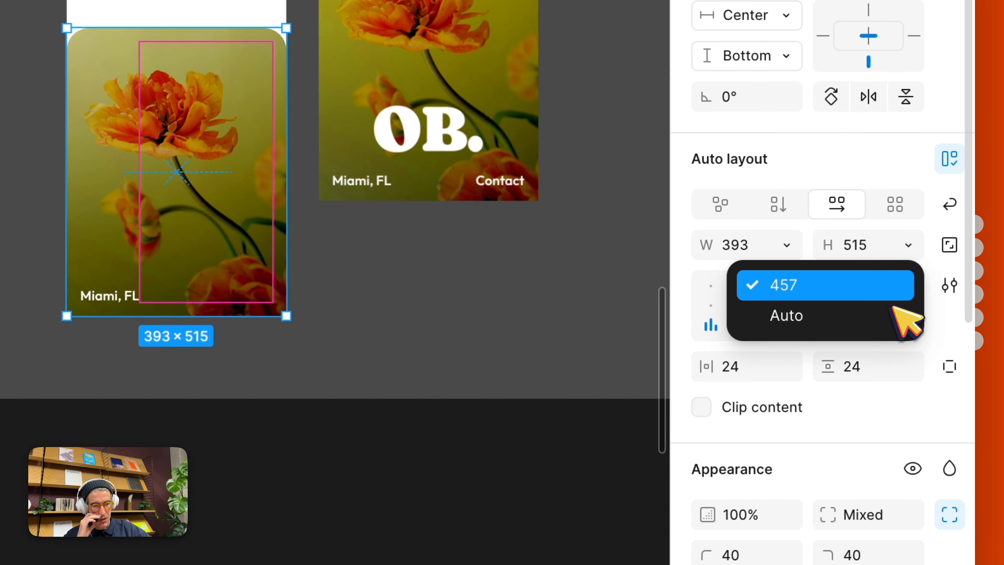
click(895, 314)
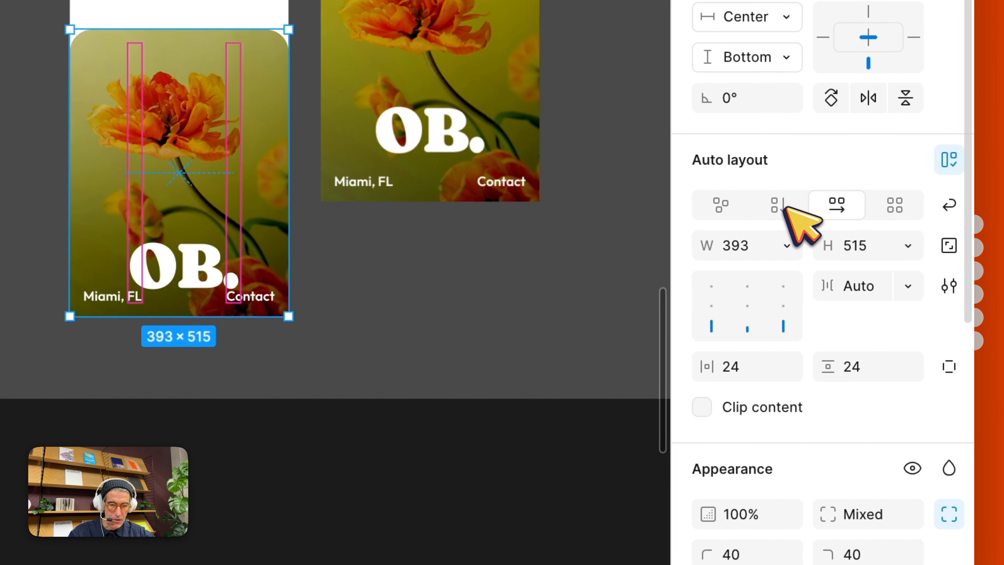
click(811, 304)
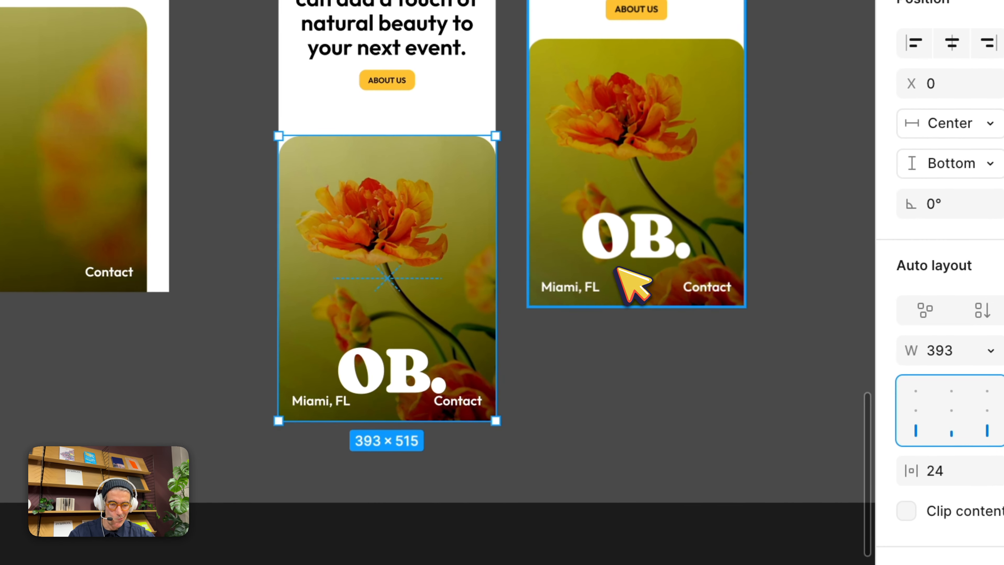
click(633, 294)
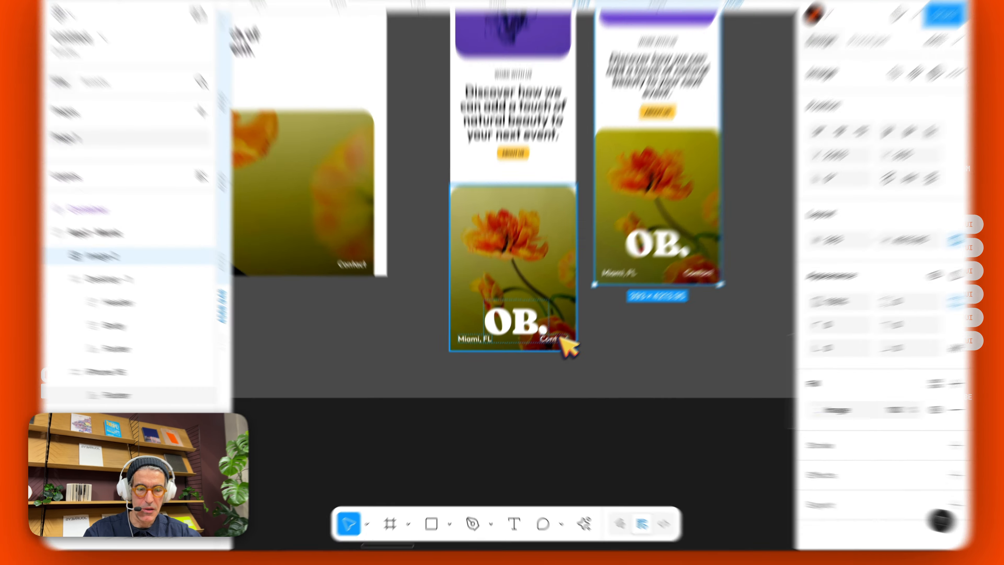
Move the Contact text ahead of the logo in the footer and wrap Location and Contact in an auto layout frame
double_click(548, 350)
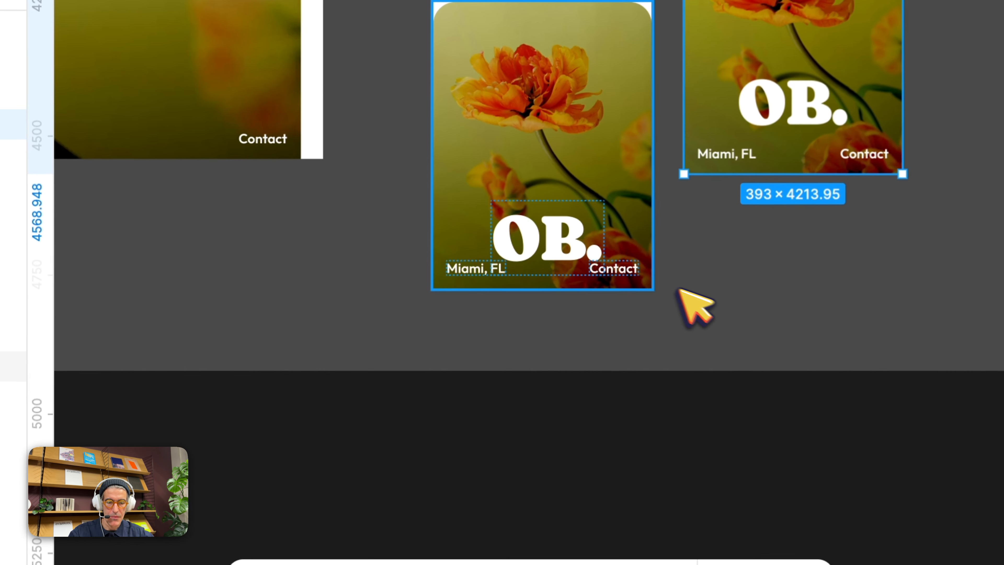
key(Left)
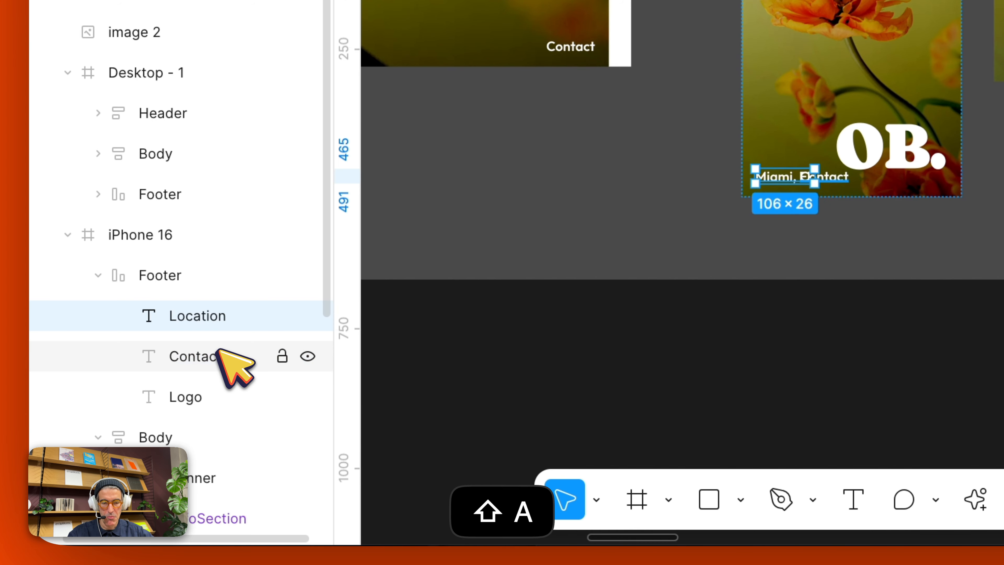
key(shift+a)
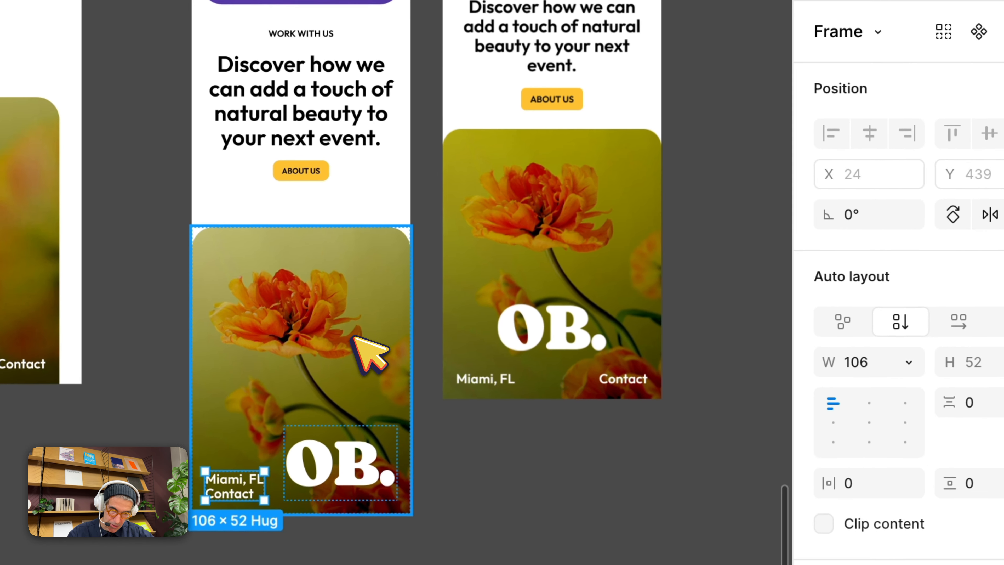
Change the footer's auto layout to vertical and align its contents to the horizontal center
click(534, 273)
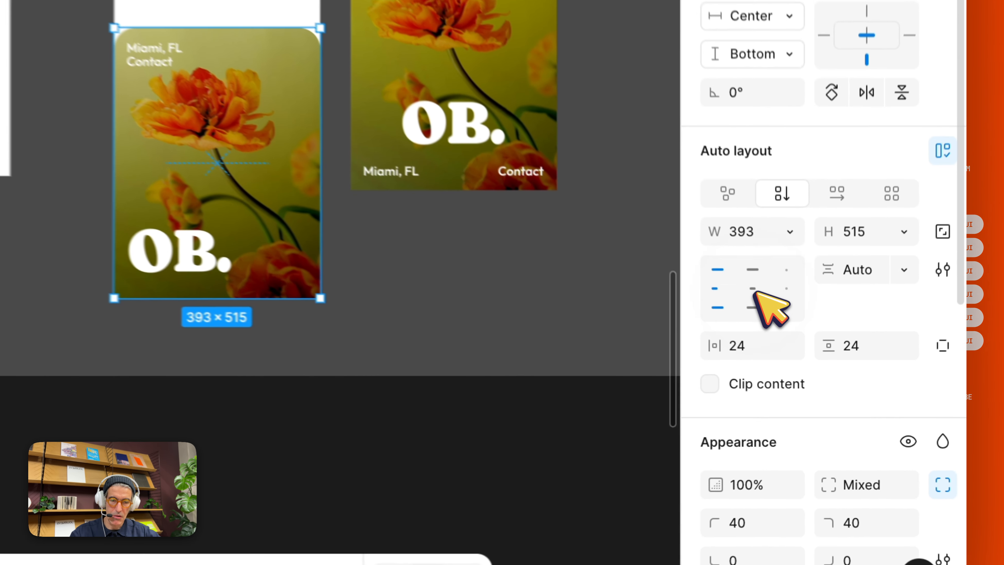
click(794, 357)
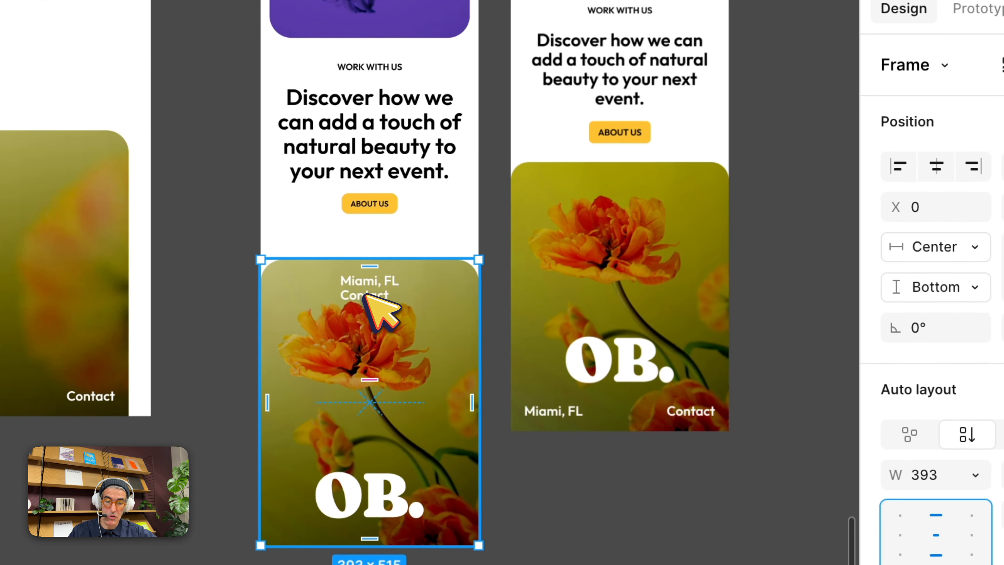
Set the footer frame holding the Miami, FL and Contact texts to Fill width with a horizontal auto layout
click(505, 236)
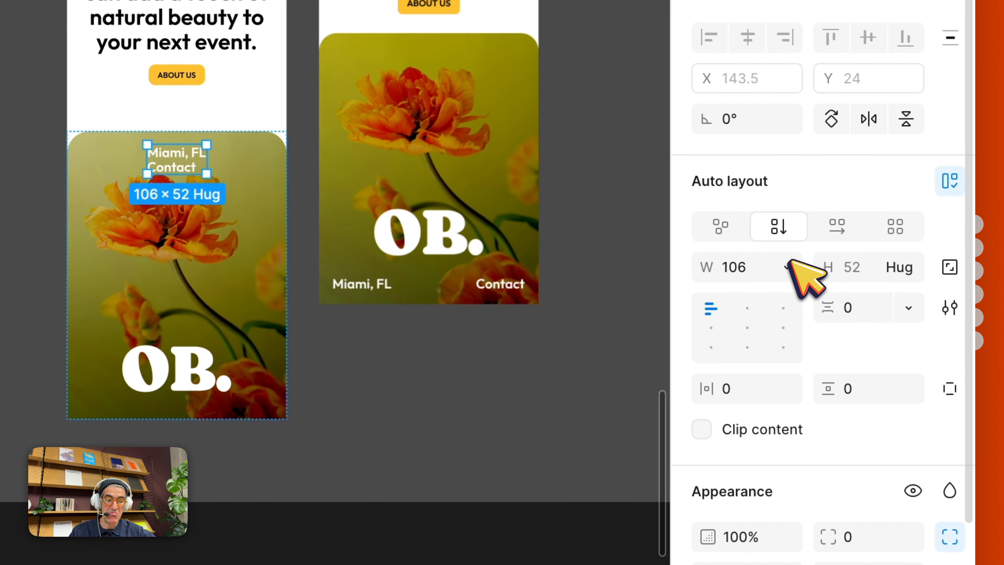
click(978, 396)
click(777, 326)
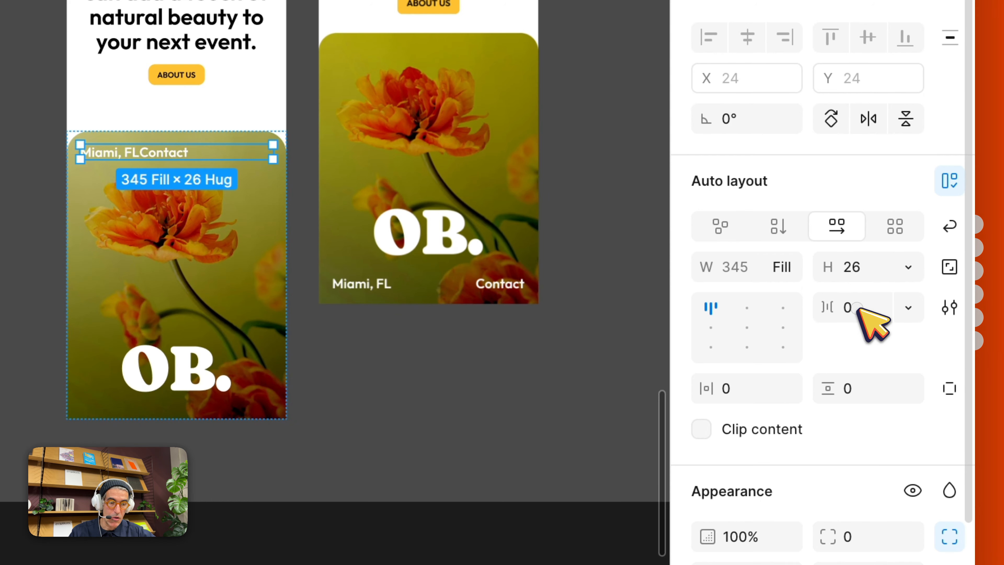
Set the gap between the Miami, FL and Contact texts to Auto
key(shift+Up)
key(shift+Up)
key(shift+Up)
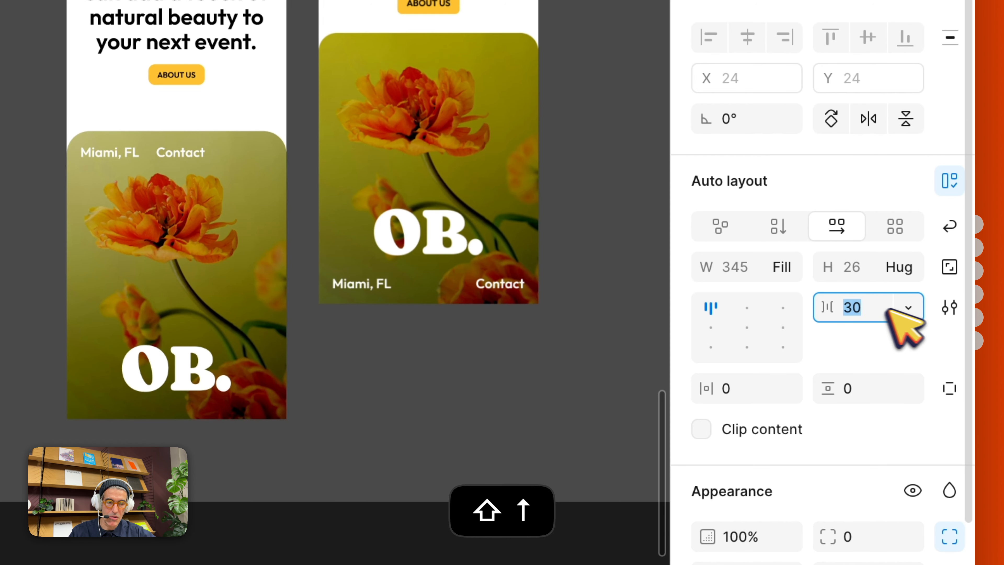
click(908, 308)
click(878, 335)
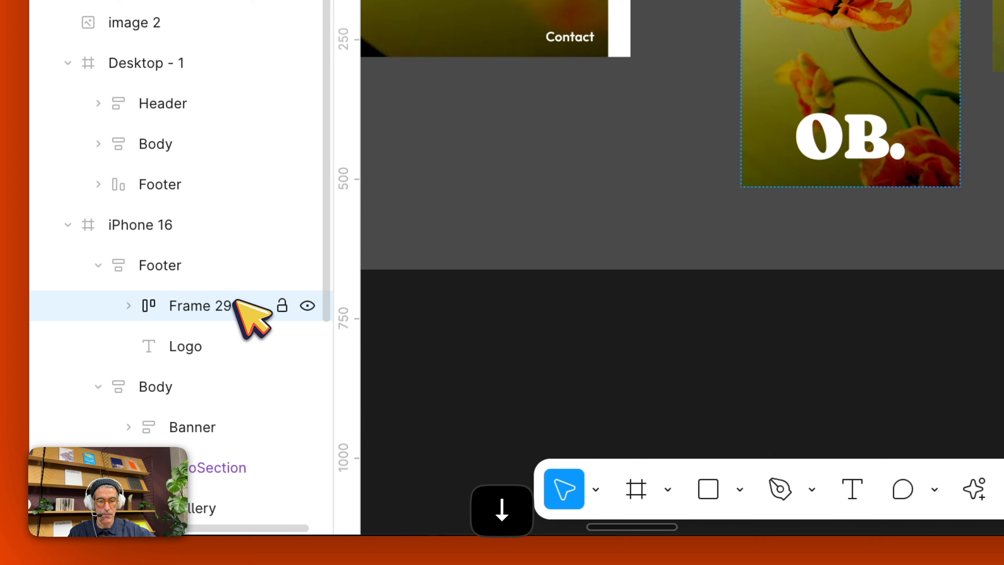
Move the Miami, FL and Contact frame after the Logo in the footer and rename it FooterNavigation
drag(201, 418, 148, 435)
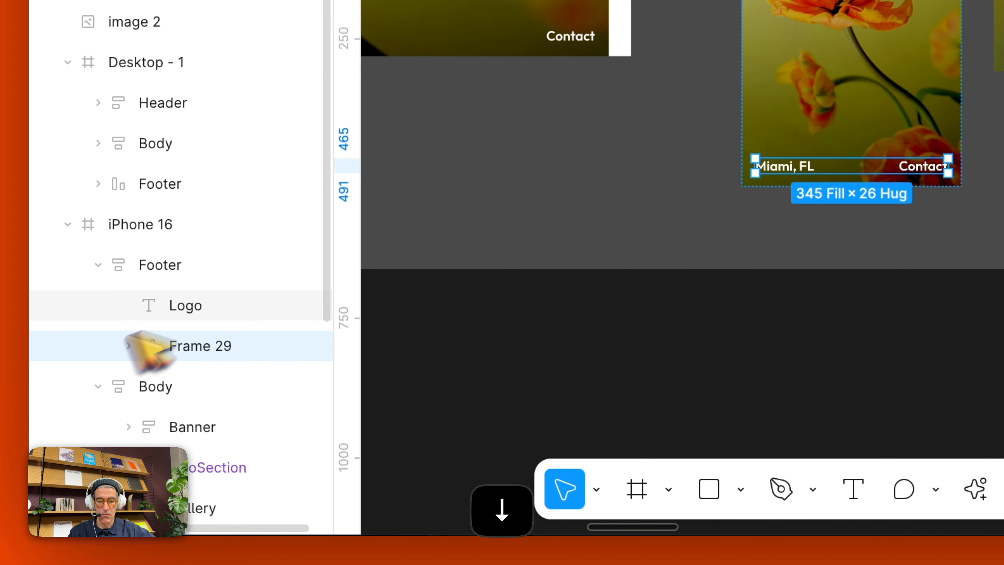
double_click(199, 346)
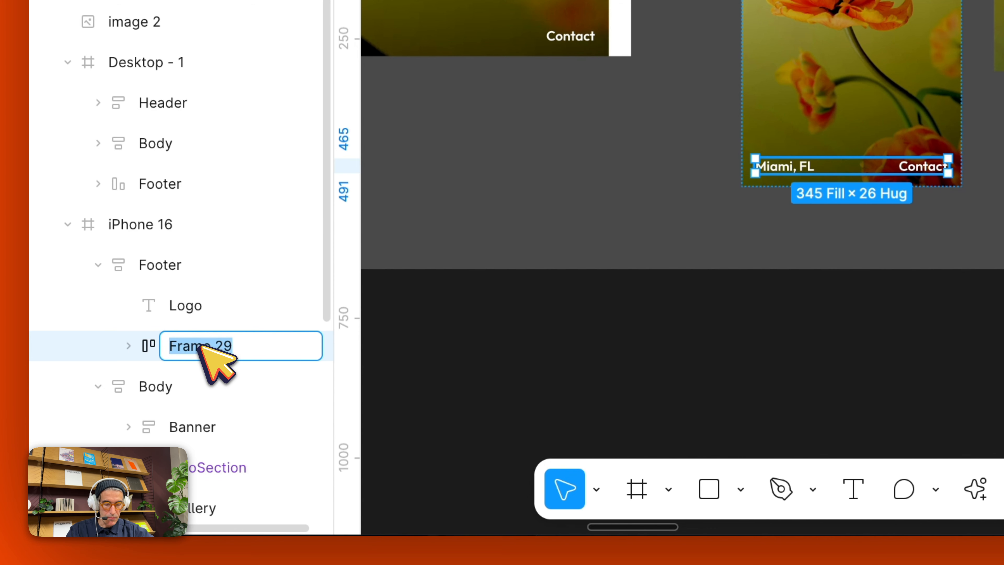
text(F)
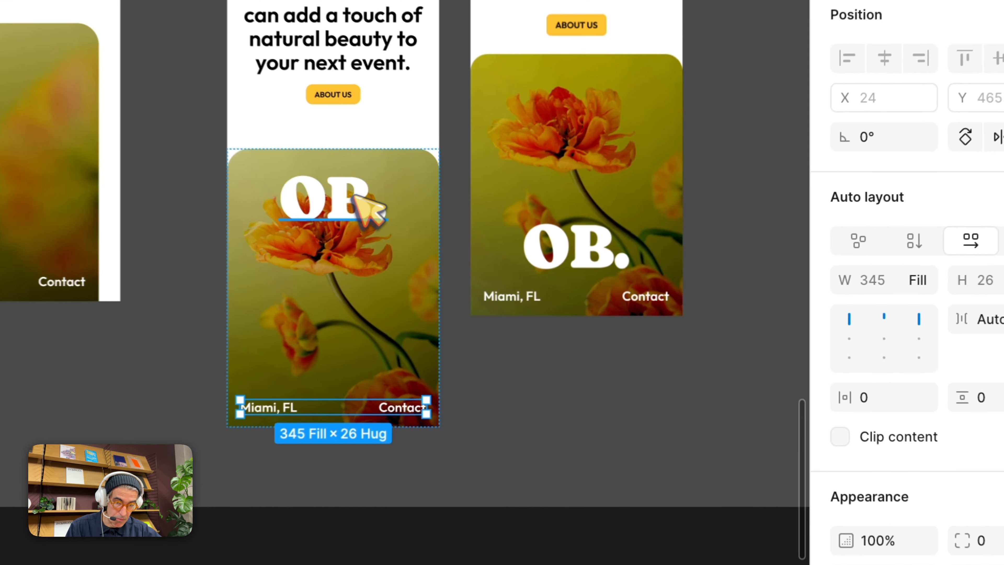
Set the mobile footer's vertical gap to 24 and align its contents to the bottom center
click(520, 241)
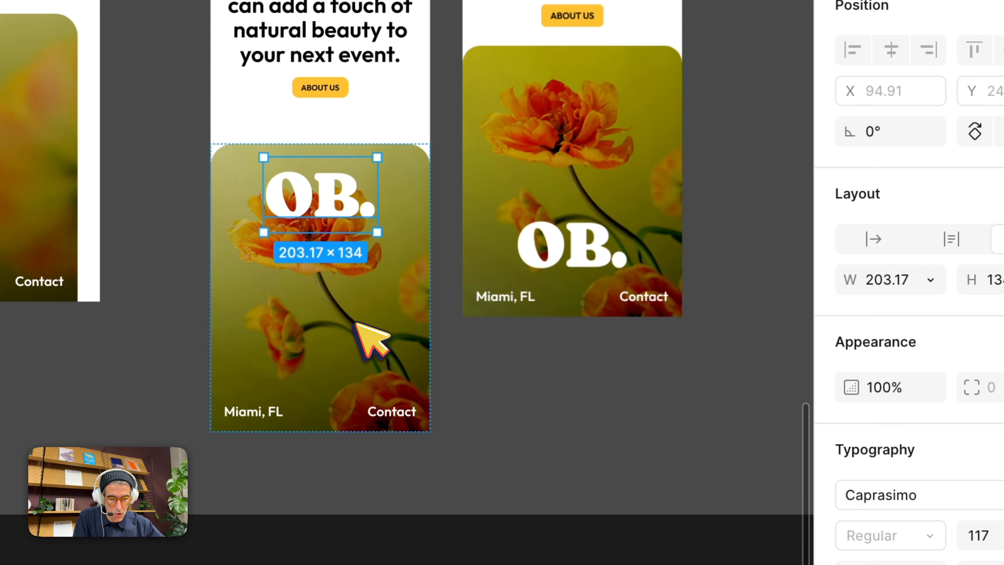
click(370, 337)
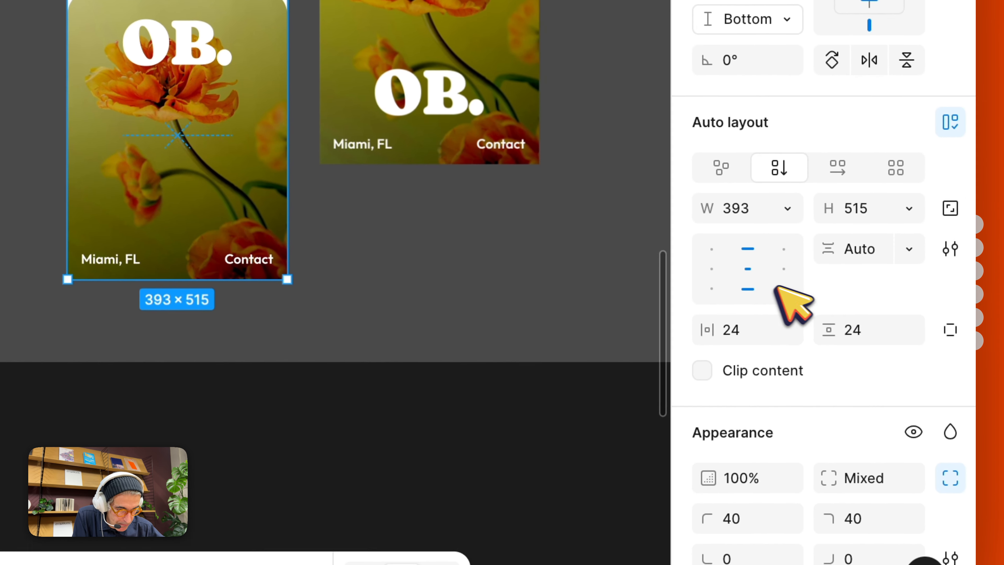
click(953, 329)
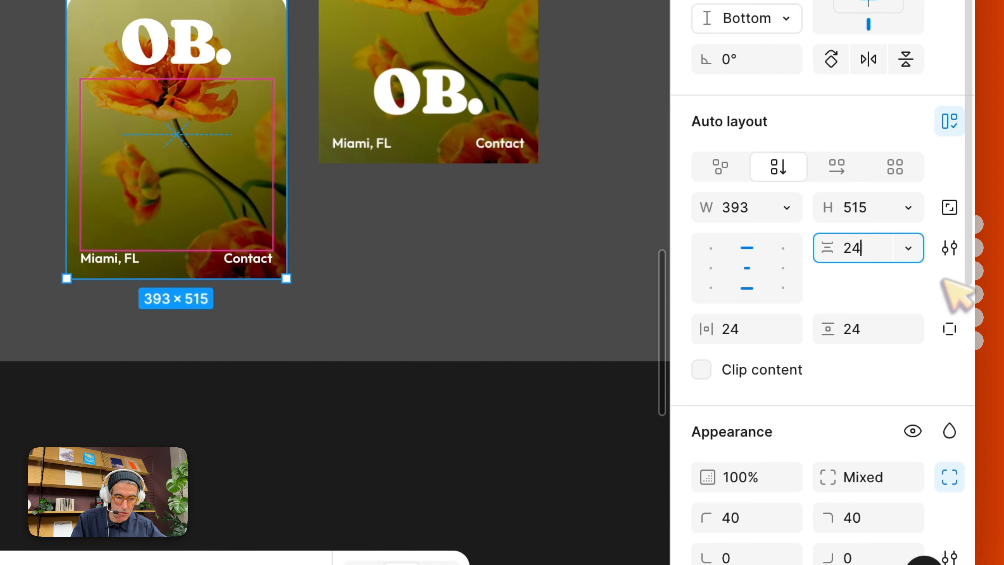
key(Return)
click(747, 284)
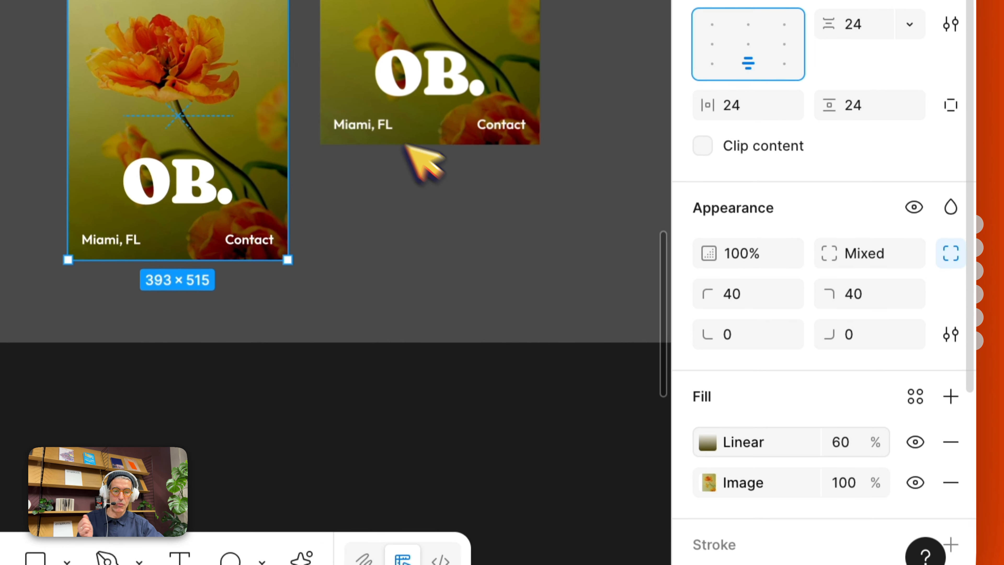
Set the opacity of the mobile footer's Linear gradient fill to 70%
click(848, 448)
key(shift+Up)
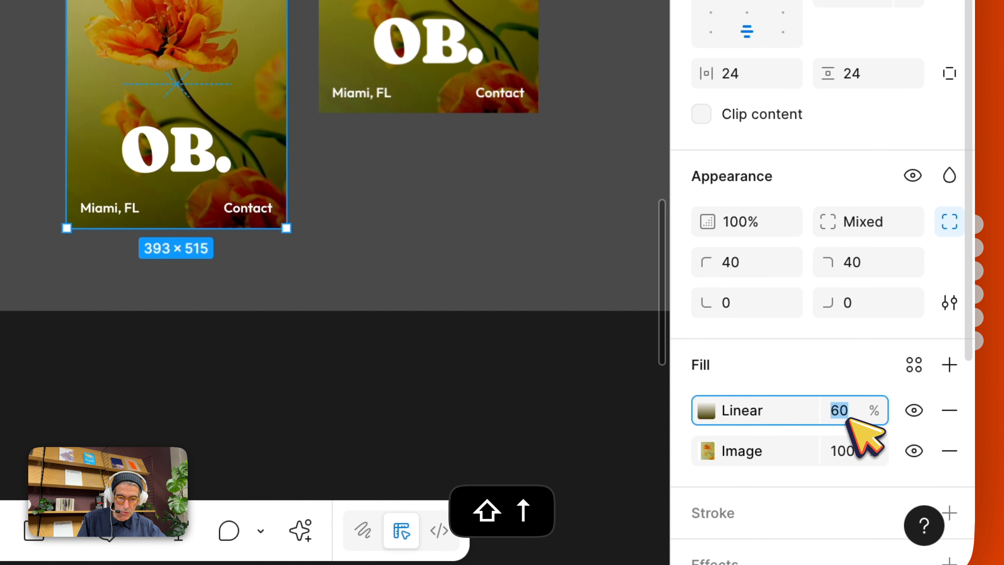
key(shift+Up)
key(shift+Down)
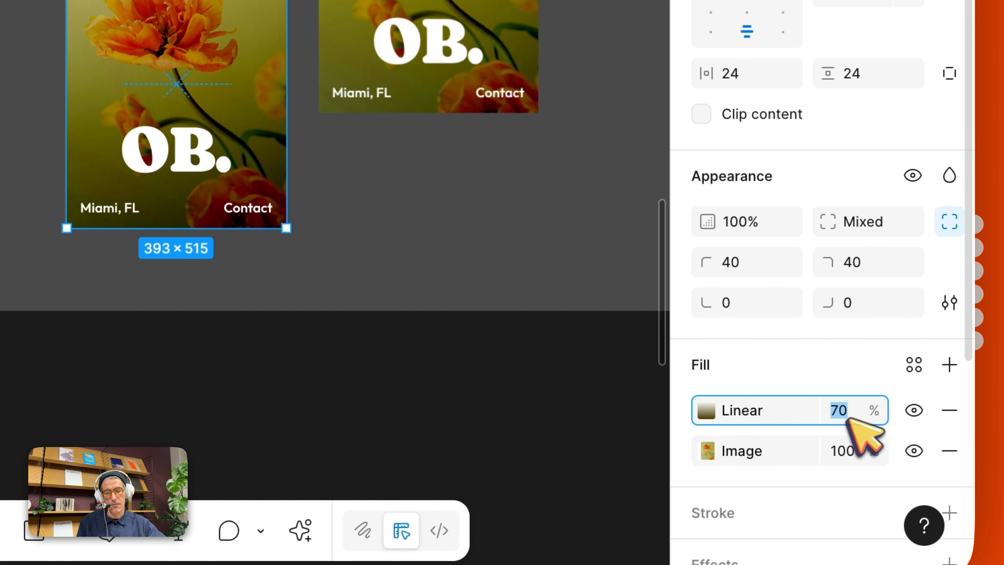
click(538, 212)
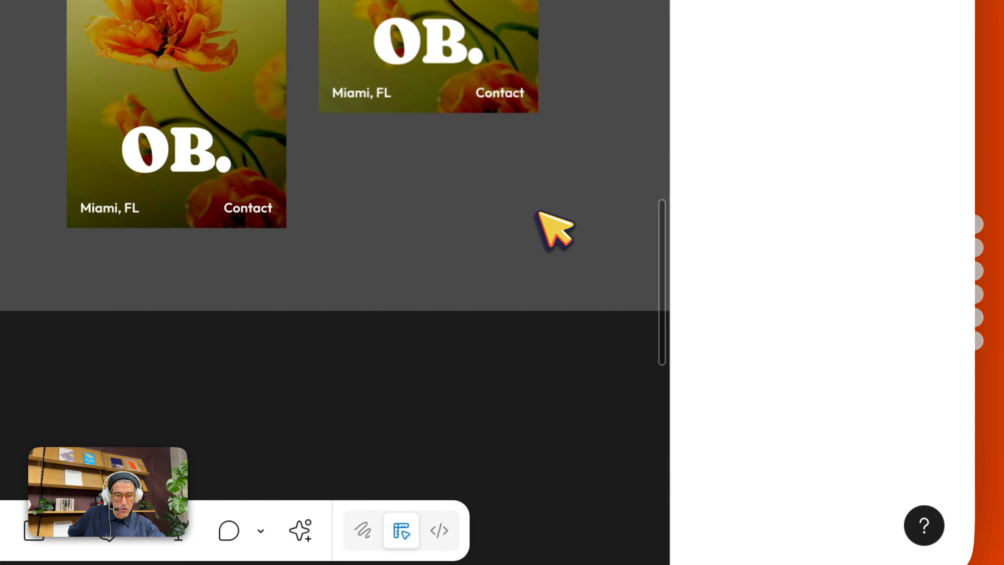
Delete the reference mockup image beside the iPhone 16 frame
scroll(538, 212, down, 6)
scroll(439, 59, up, 5)
key(BackSpace)
click(603, 217)
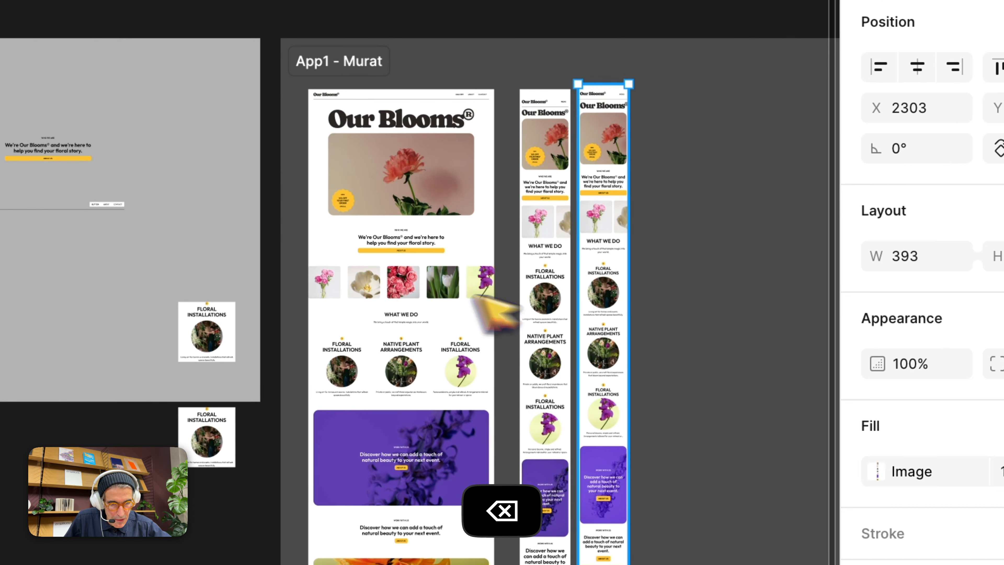
key(BackSpace)
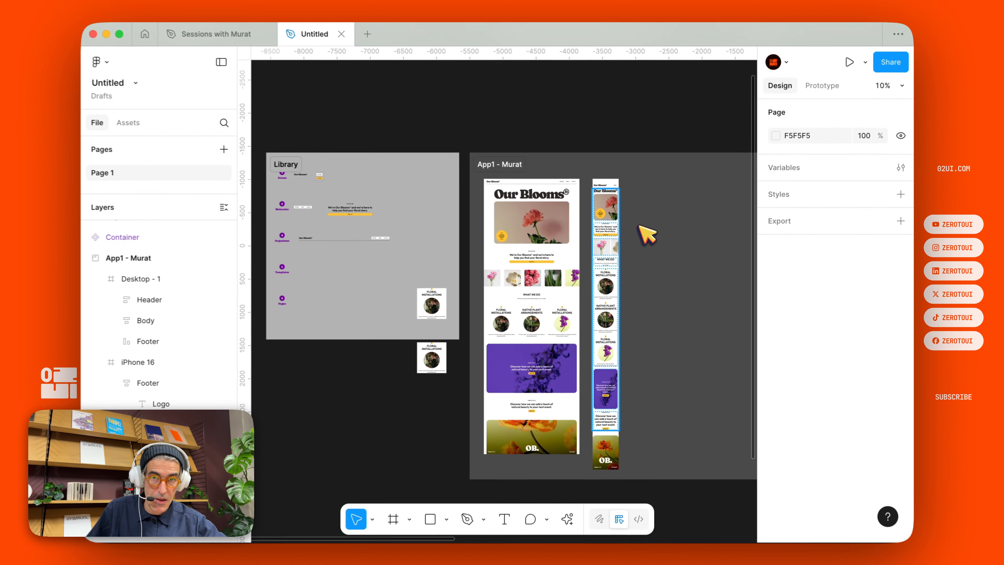
Collapse all layers, expand the outermost section, and move the App1 section below the Card layer
scroll(585, 259, up, 5)
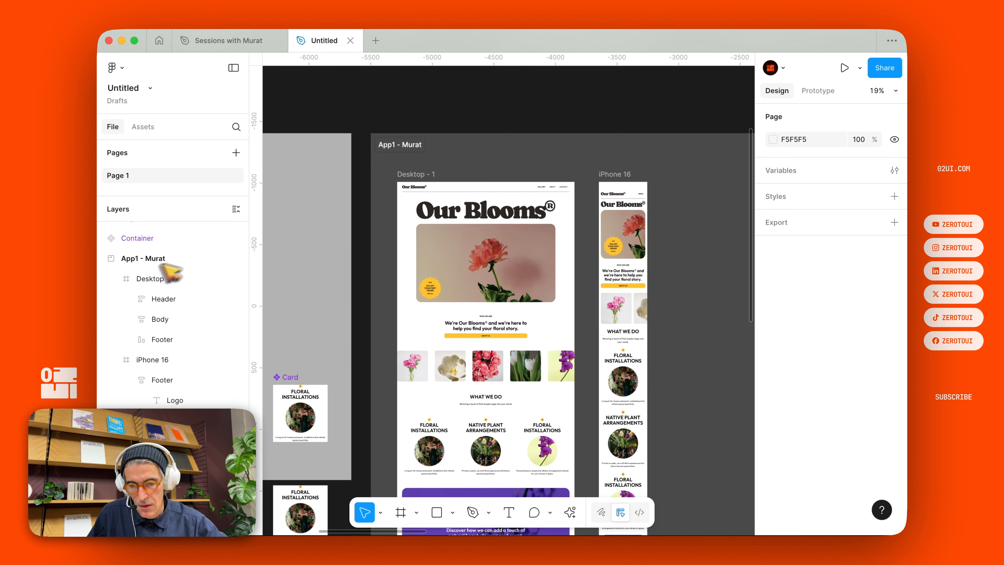
click(186, 259)
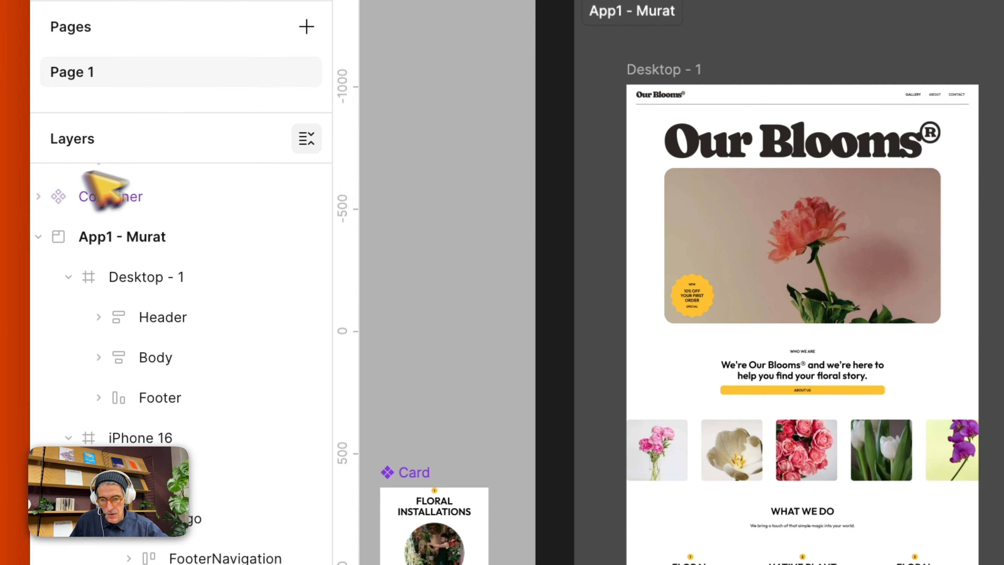
click(307, 139)
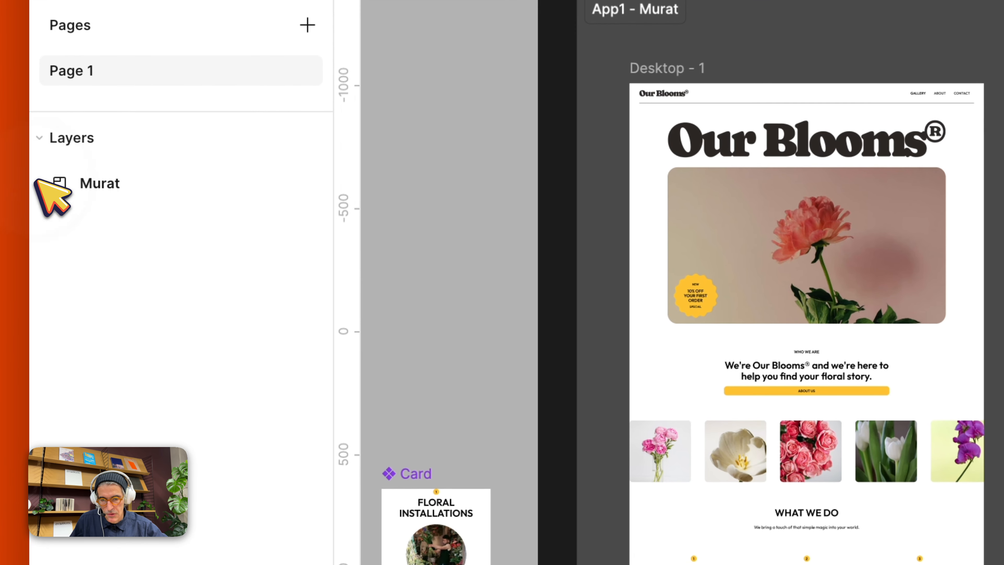
click(38, 183)
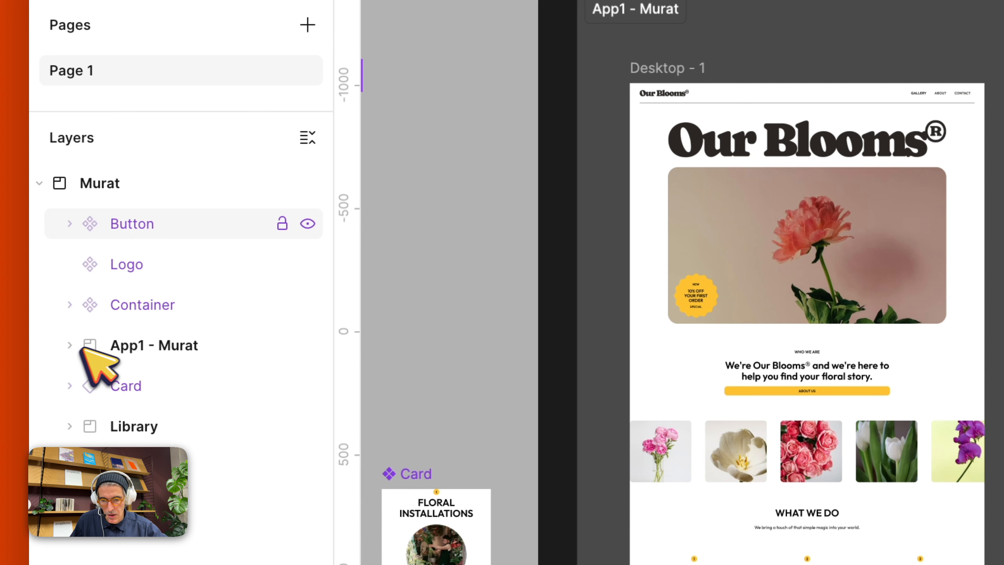
click(119, 347)
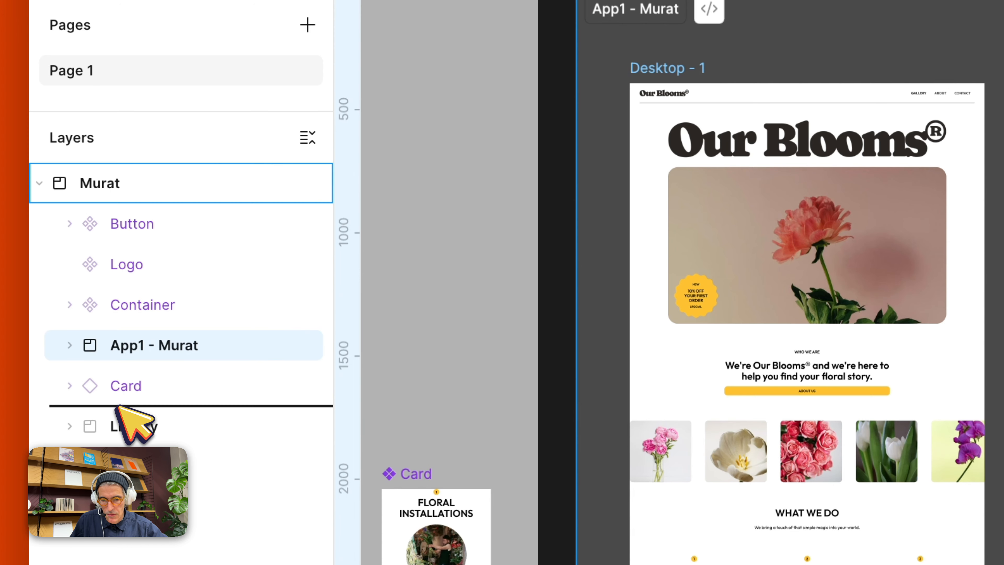
drag(118, 407, 181, 390)
Rename the App1 section as Desktop
double_click(183, 387)
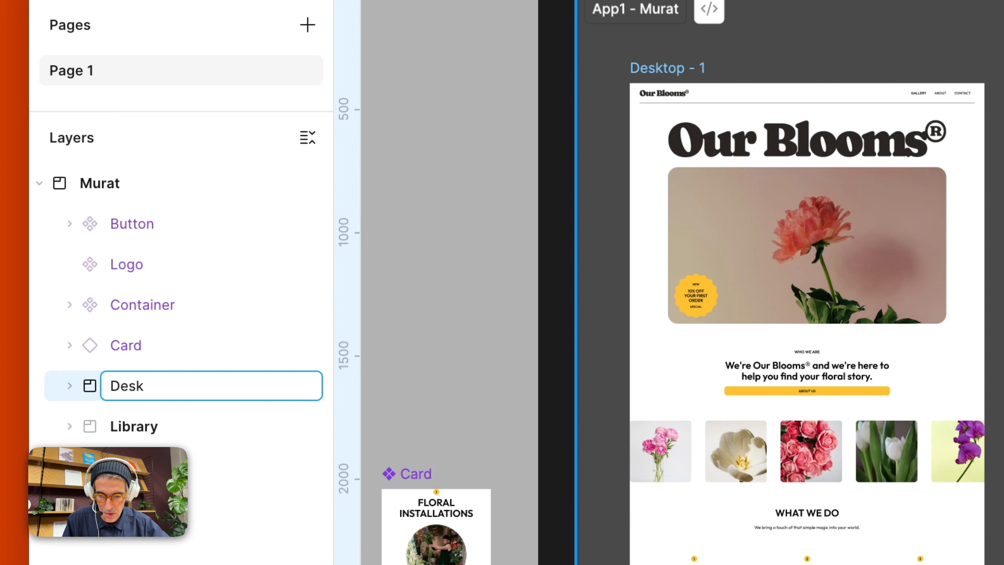
text(Desktop)
key(Return)
Undo the renaming of the section that holds the desktop and mobile frames
click(131, 425)
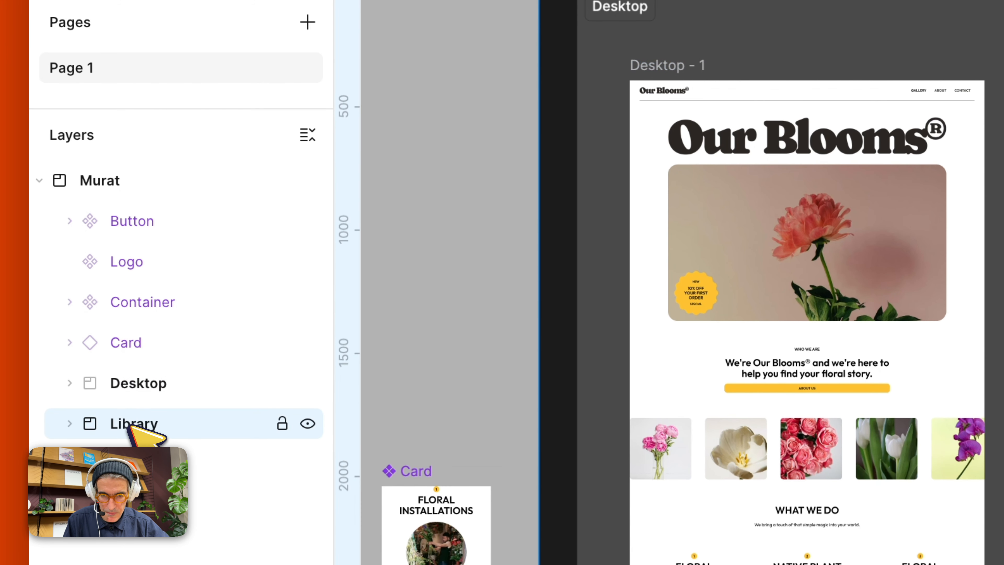
double_click(151, 384)
key(super+z)
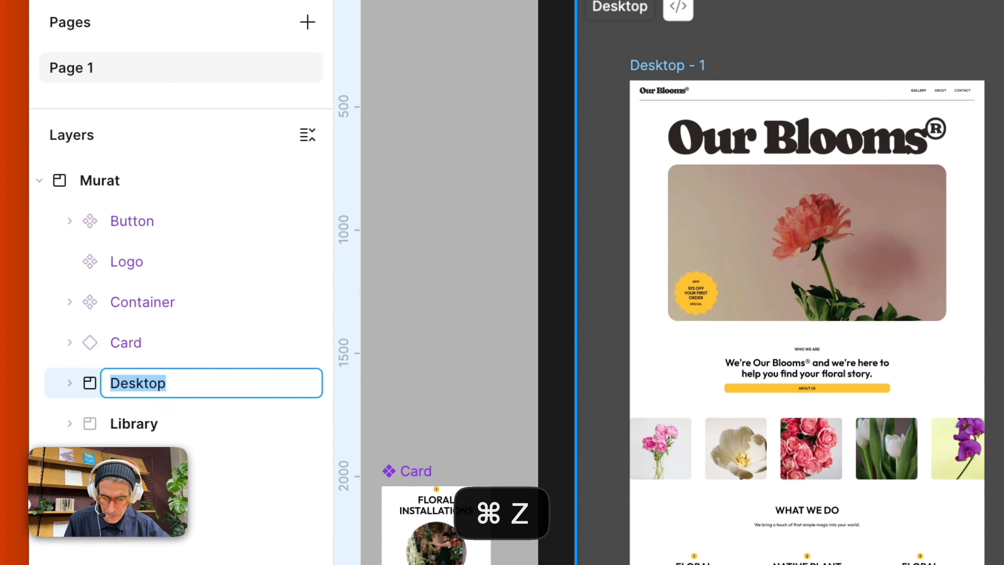
click(236, 304)
key(super+z)
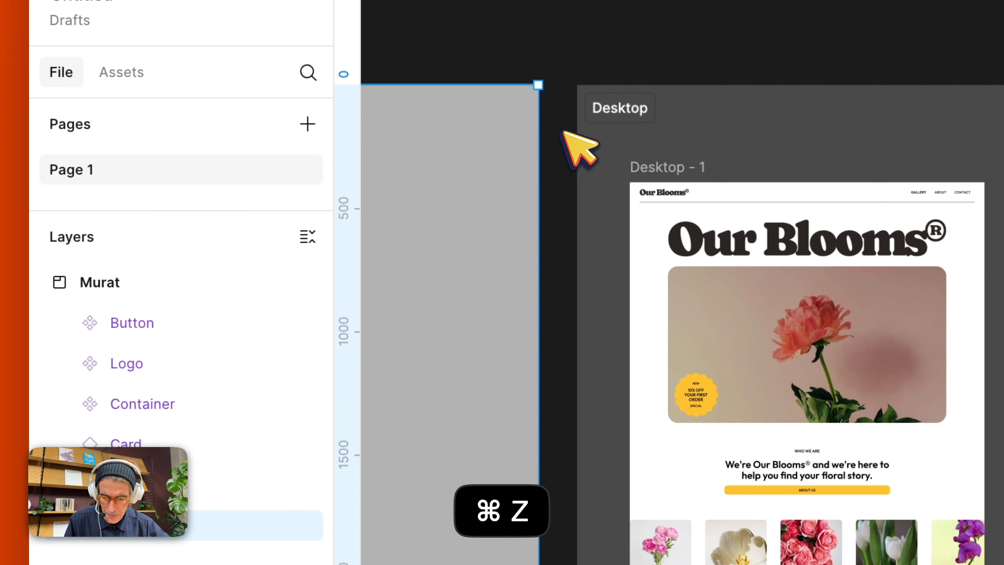
key(super+z)
key(super+z)
Rename the section that holds the desktop and mobile frames as App
double_click(178, 485)
key(shift+alt+Left)
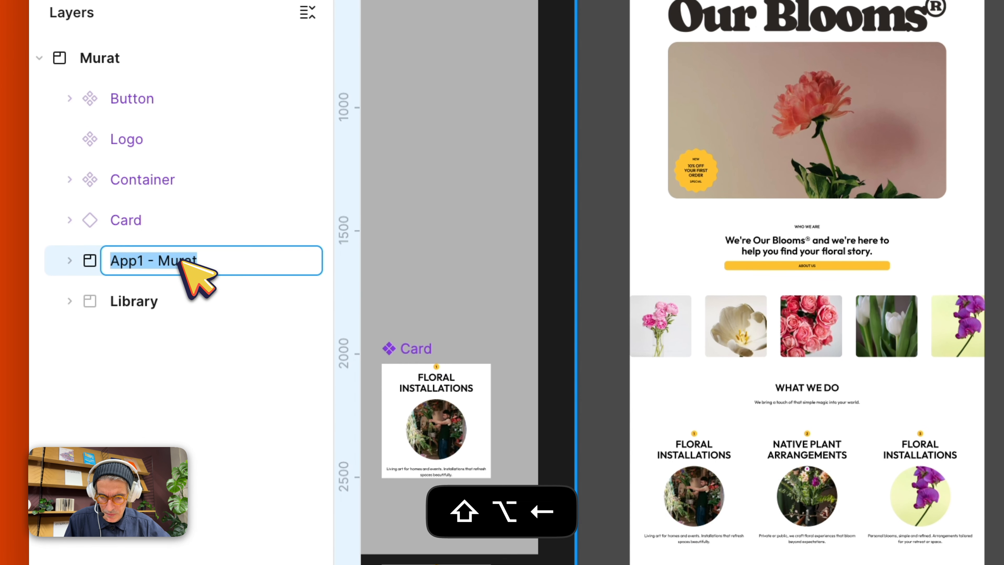
key(shift+Left)
key(shift+Left)
key(shift+Left)
key(shift+Left)
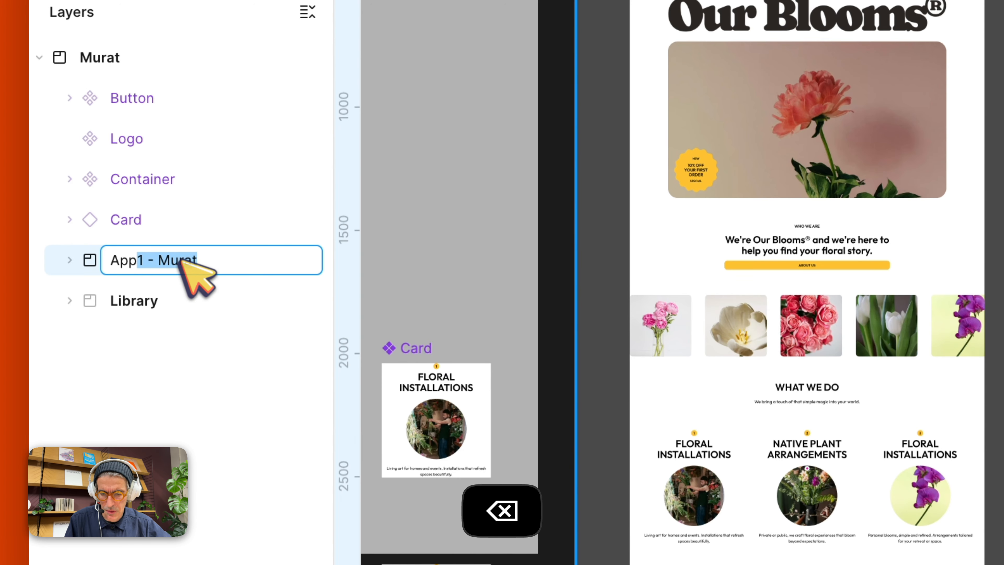
key(BackSpace)
Expand the App section and rename the Desktop - 1 frame as Desktop
click(85, 259)
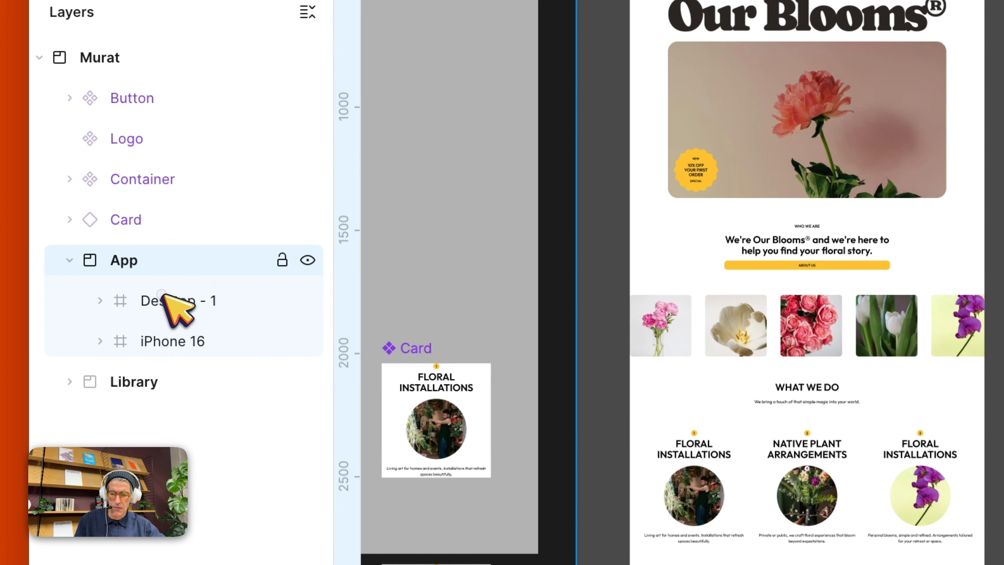
double_click(166, 295)
key(Right)
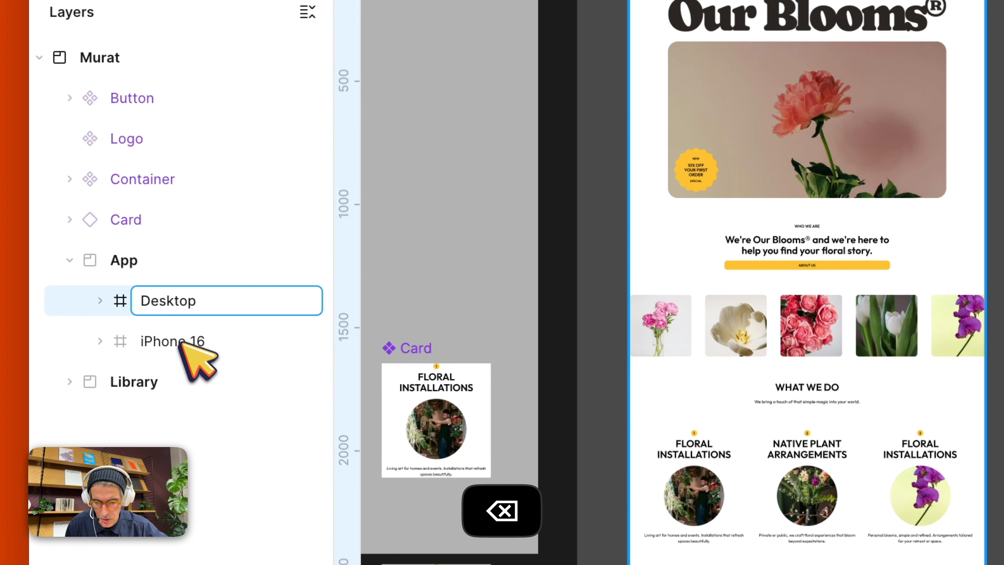
click(178, 342)
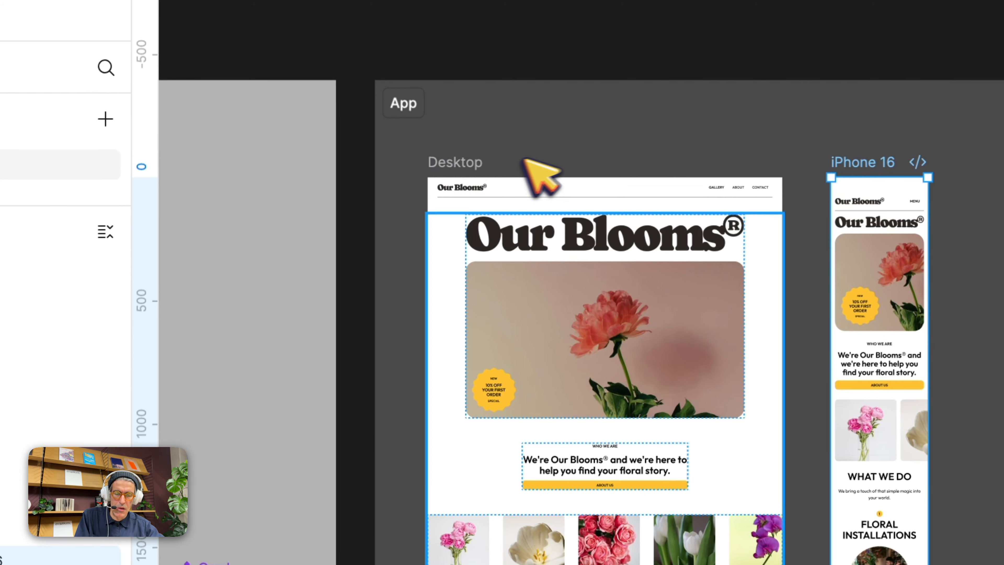
click(460, 160)
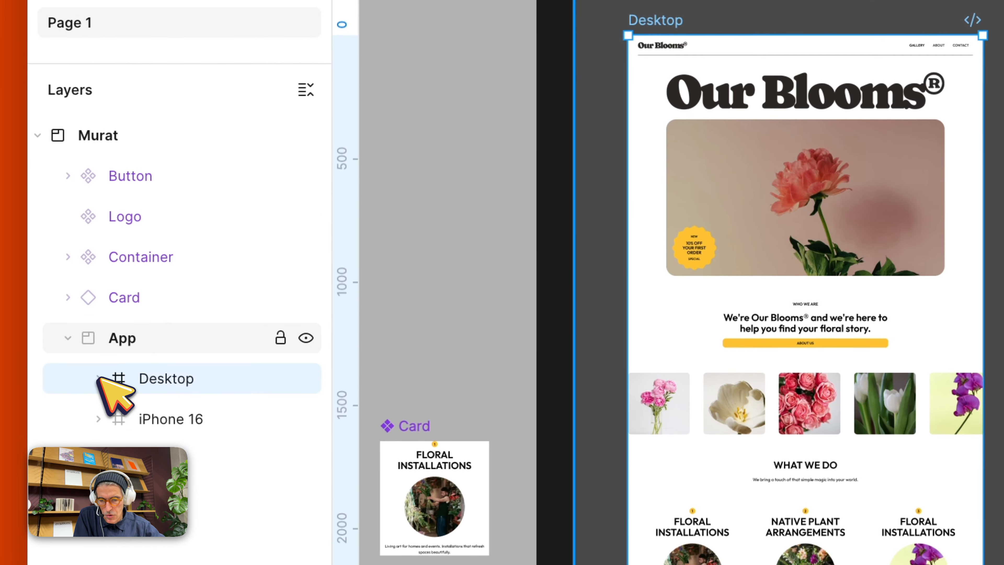
Expand the Desktop frame and its Body layer to review the names and structure of the nested sections
click(99, 378)
click(137, 418)
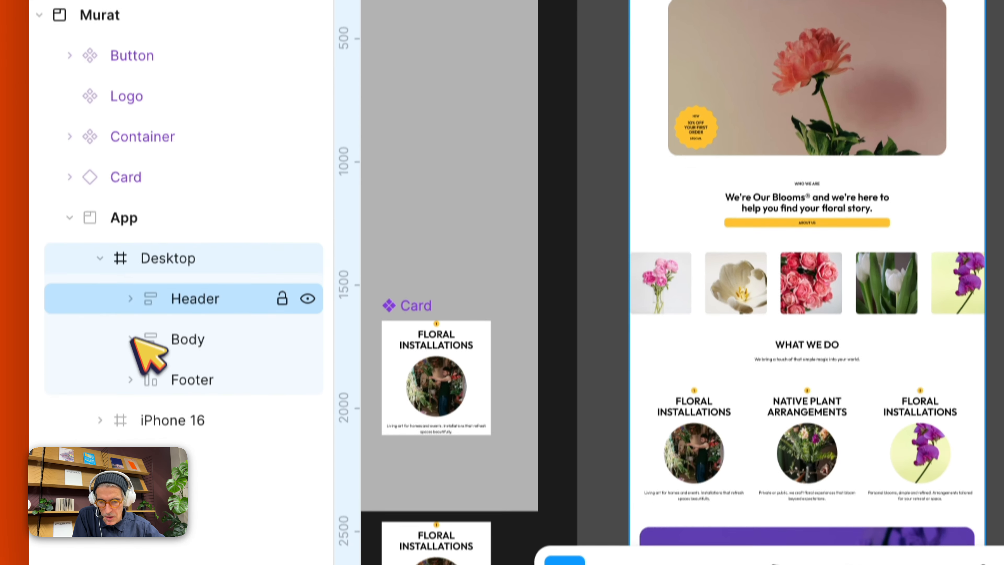
click(130, 340)
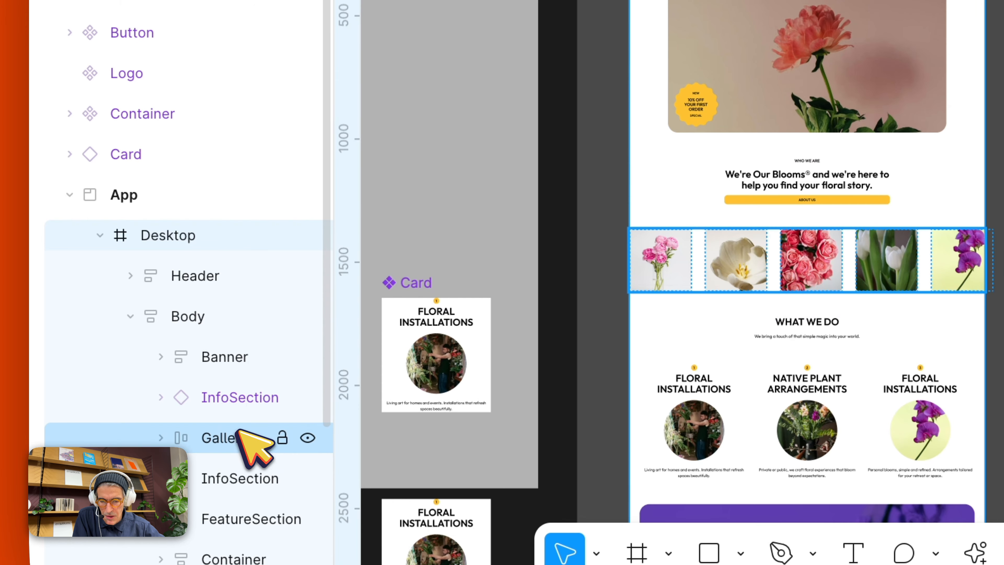
scroll(217, 443, down, 5)
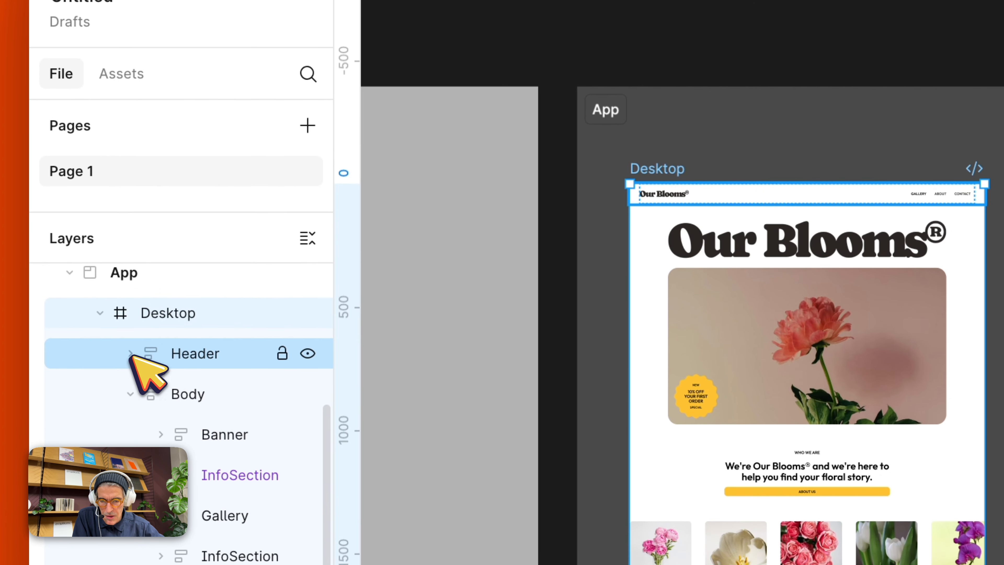
click(131, 62)
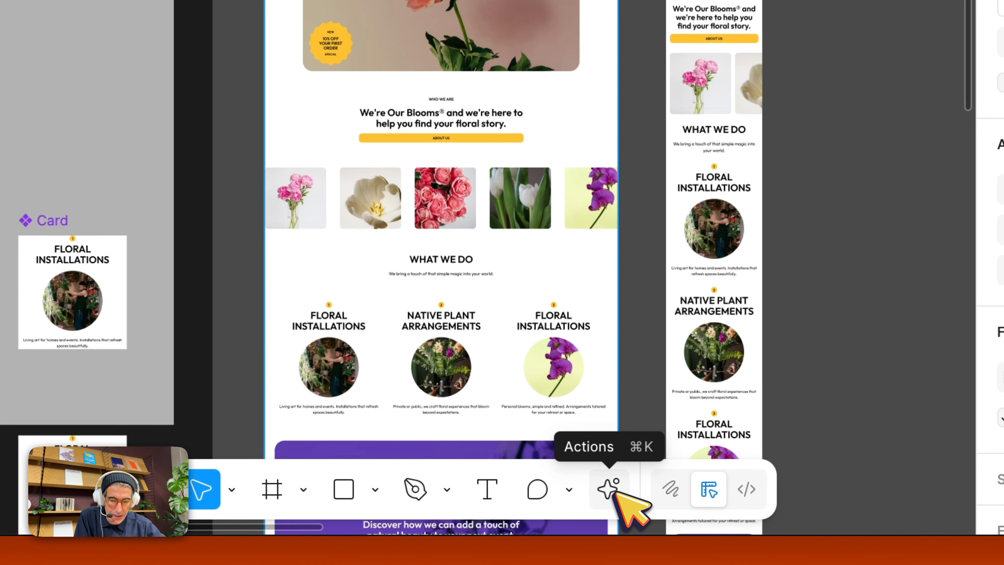
Run the AI Rename layers action on the Desktop frame and review the new layer names from the Banner down to the lower sections
click(569, 512)
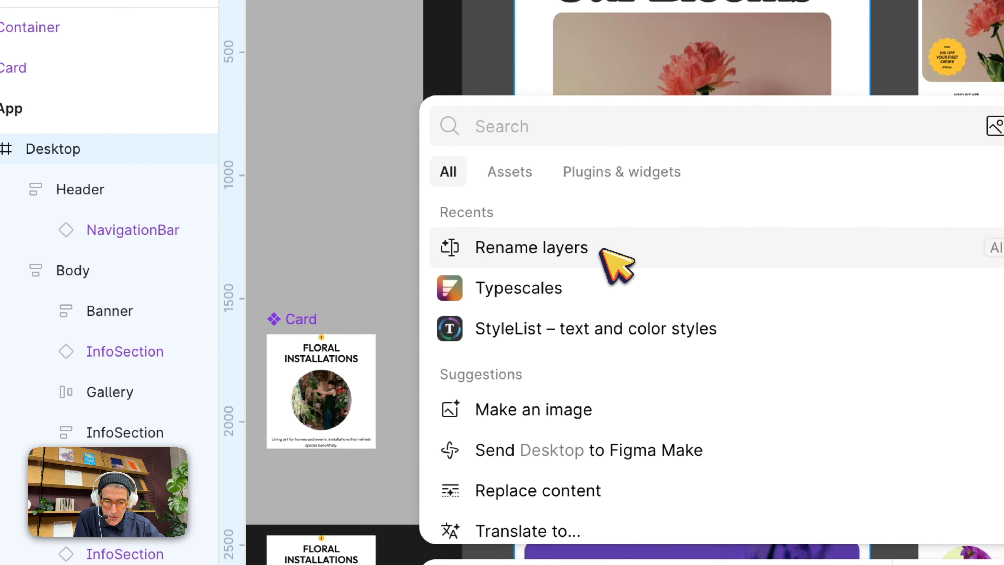
click(602, 249)
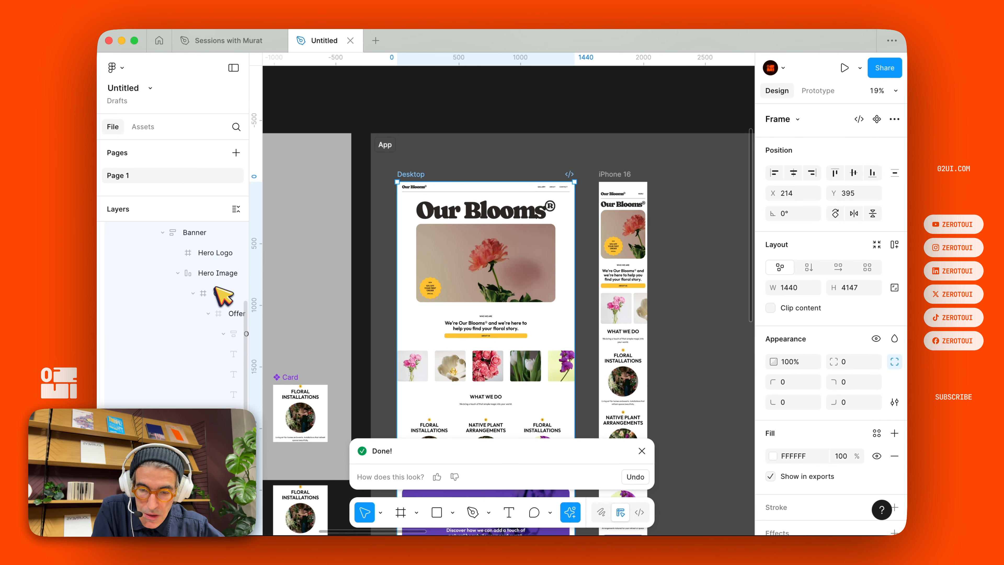
scroll(205, 316, right, 2)
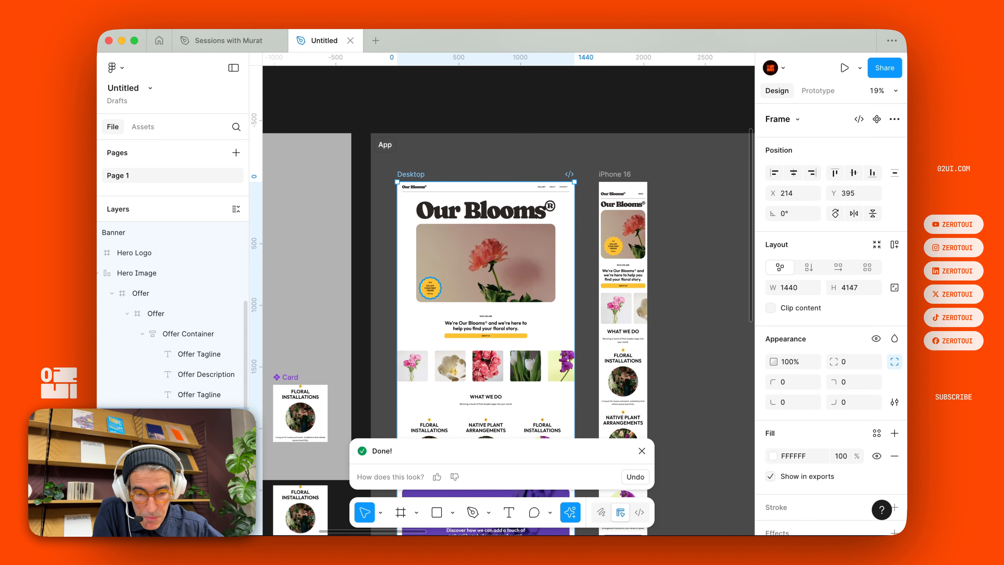
scroll(166, 312, right, 1)
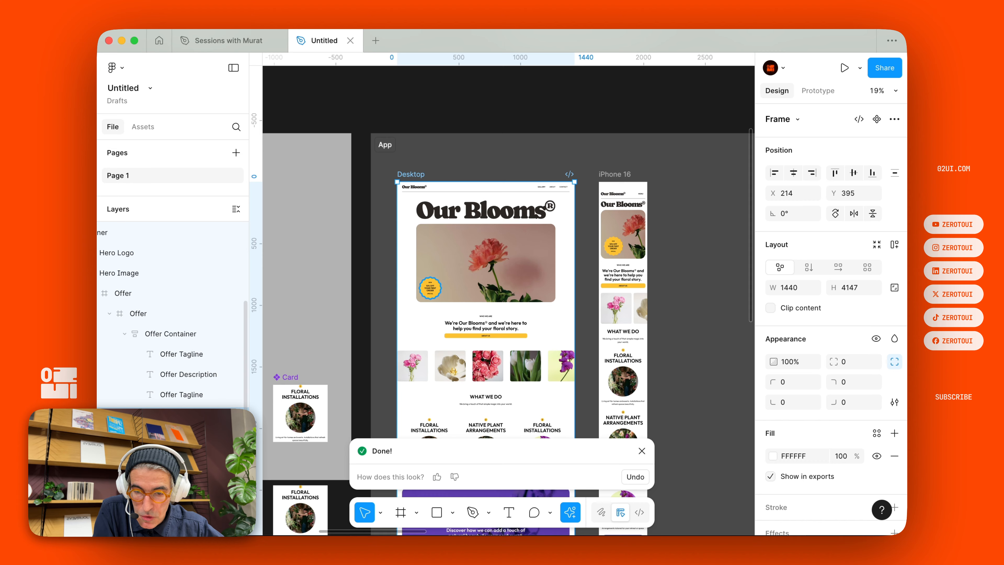
scroll(172, 313, left, 2)
scroll(172, 312, down, 5)
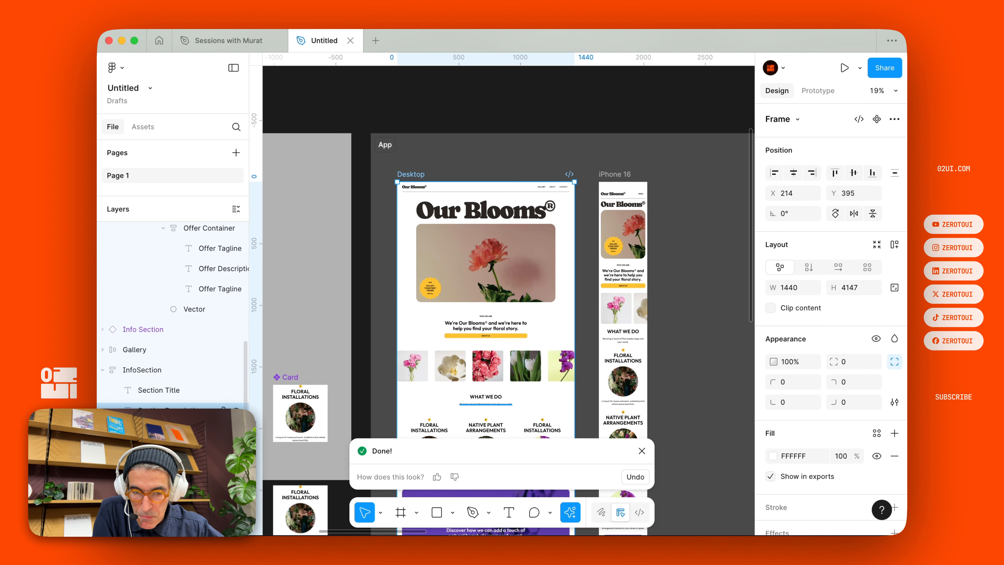
scroll(172, 312, down, 3)
scroll(172, 312, down, 2)
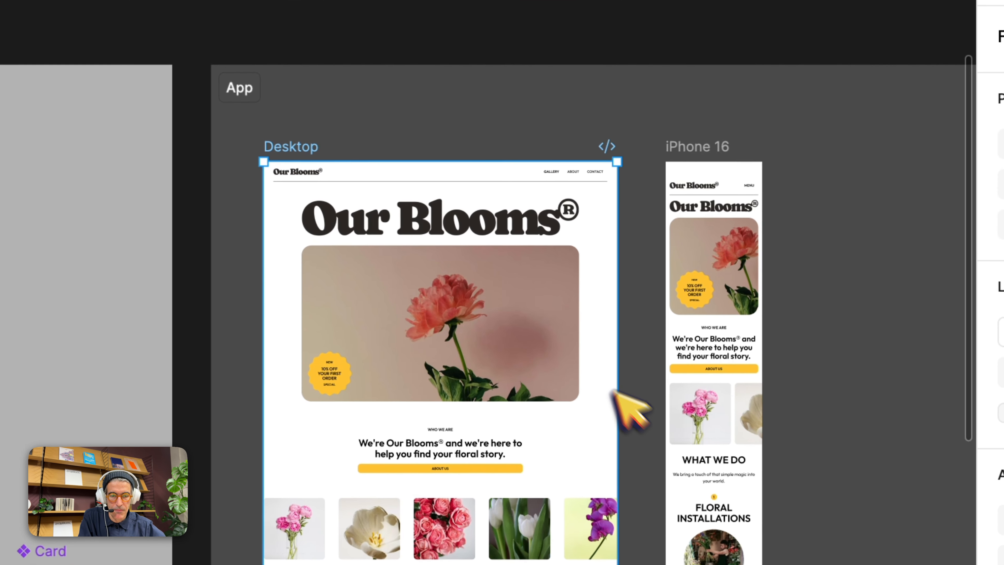
click(571, 295)
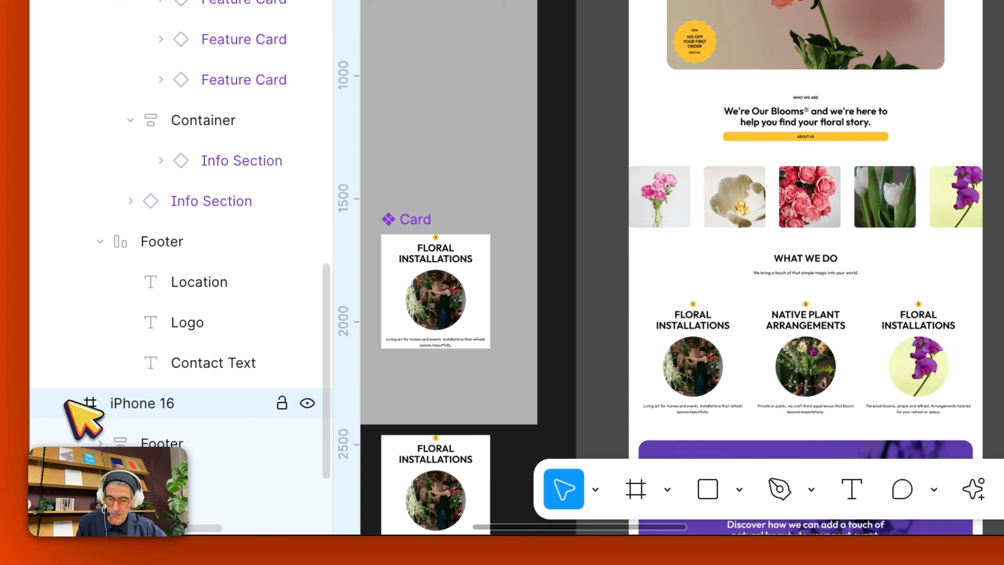
Expand the iPhone 16 frame and its Footer and Body layers to review the names of the nested sections
click(69, 403)
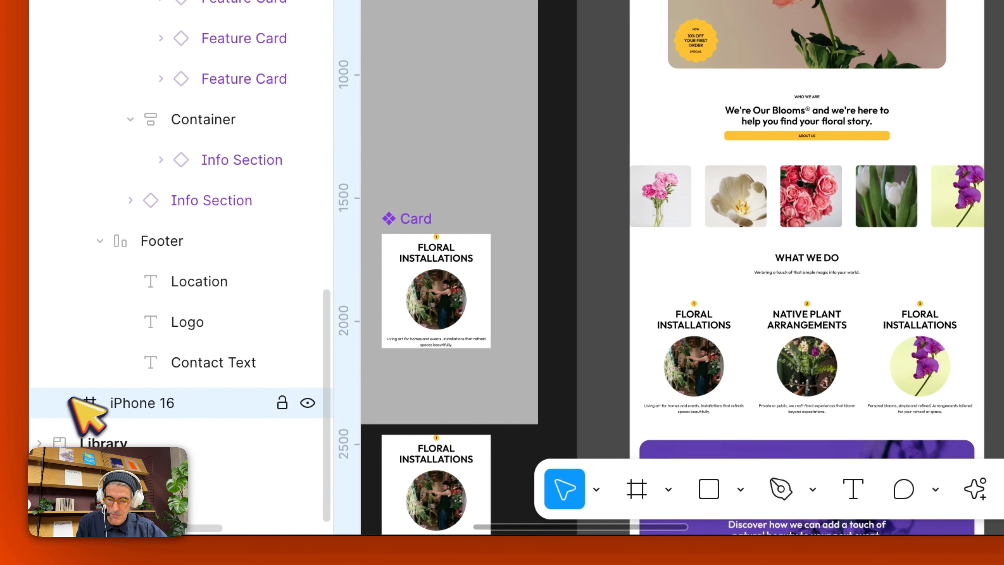
click(69, 403)
scroll(240, 336, down, 3)
click(104, 322)
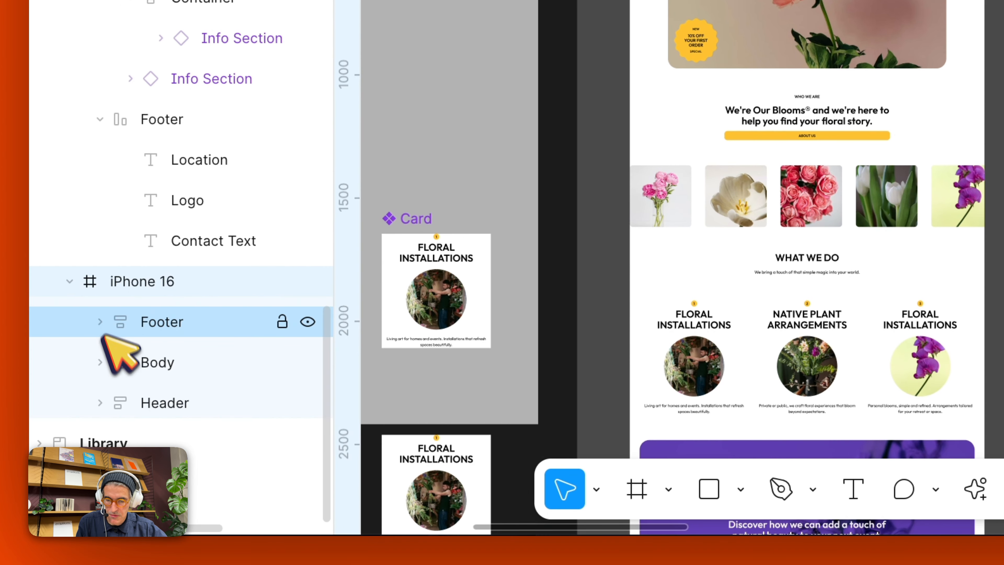
click(100, 321)
click(98, 442)
click(100, 442)
scroll(112, 376, down, 5)
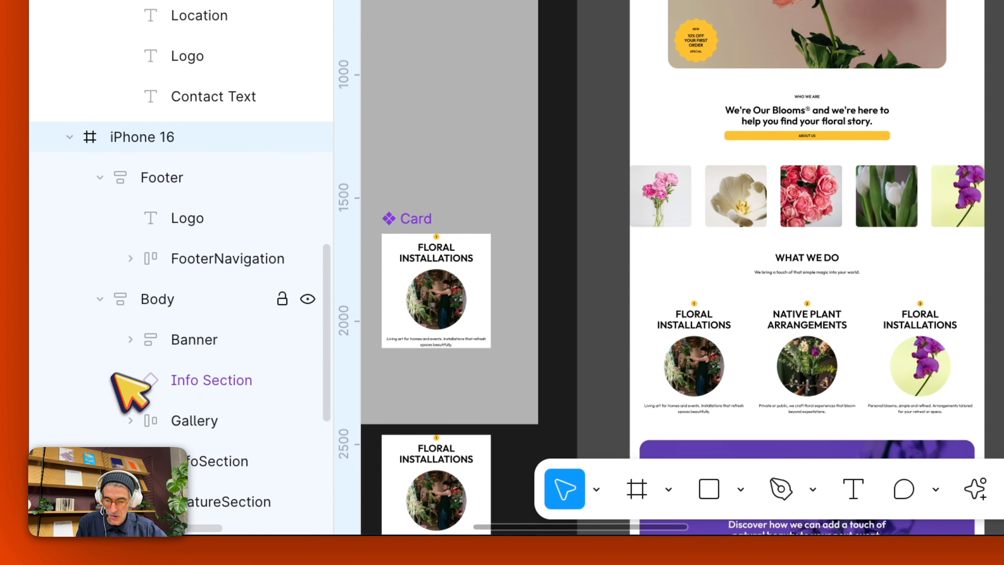
click(103, 401)
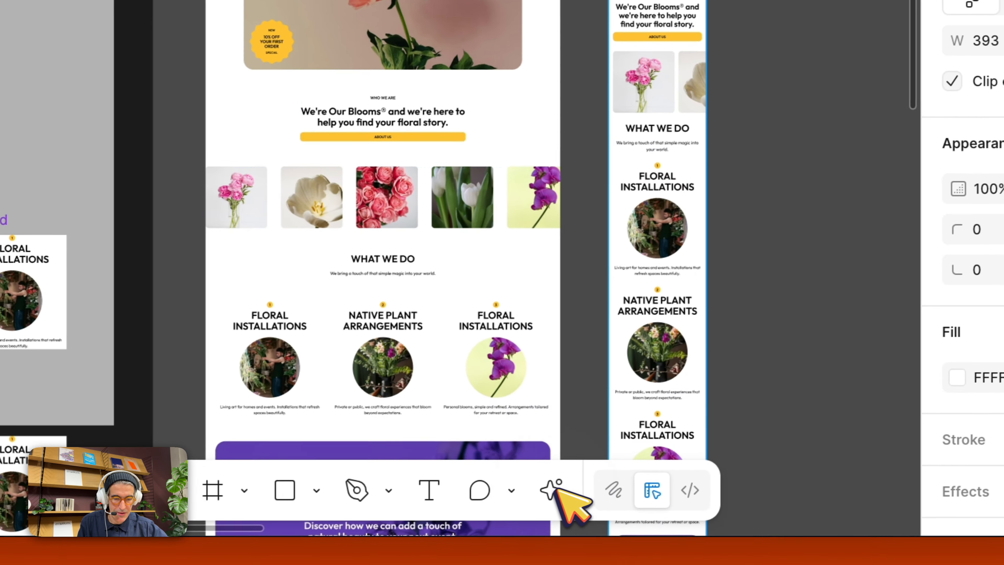
Run the AI Rename layers action on the iPhone 16 frame, review the new names and dismiss the result message
click(480, 501)
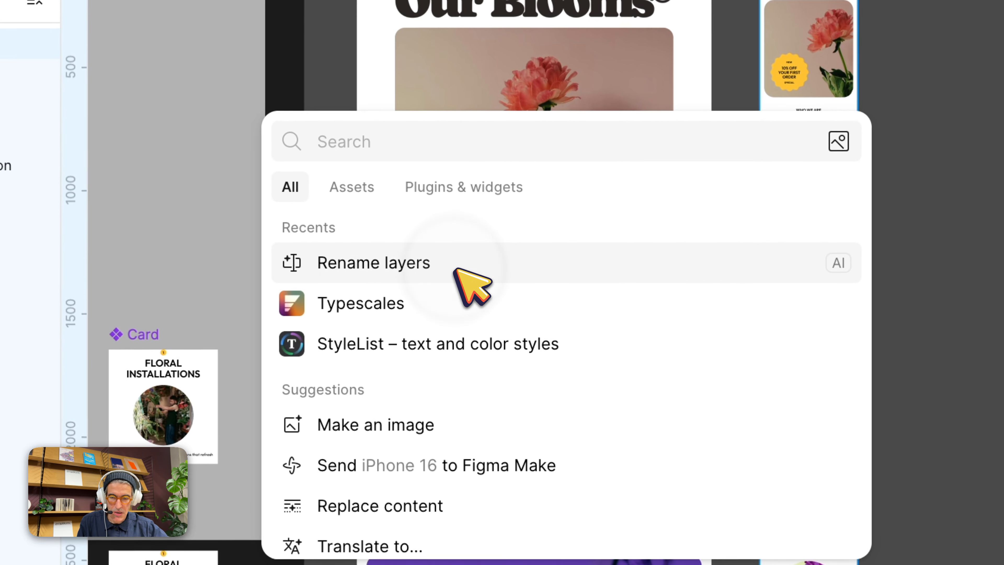
click(455, 271)
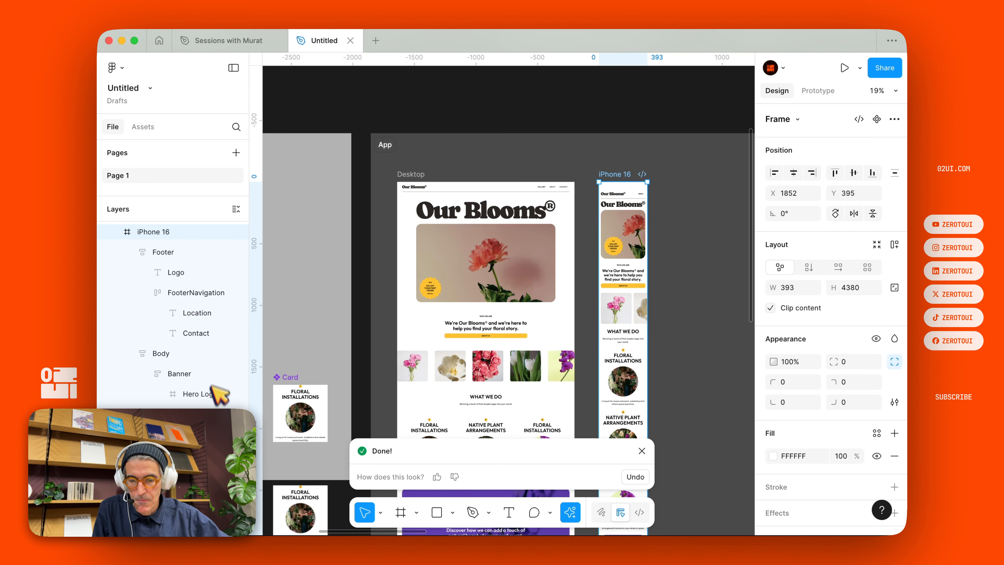
scroll(206, 385, down, 1)
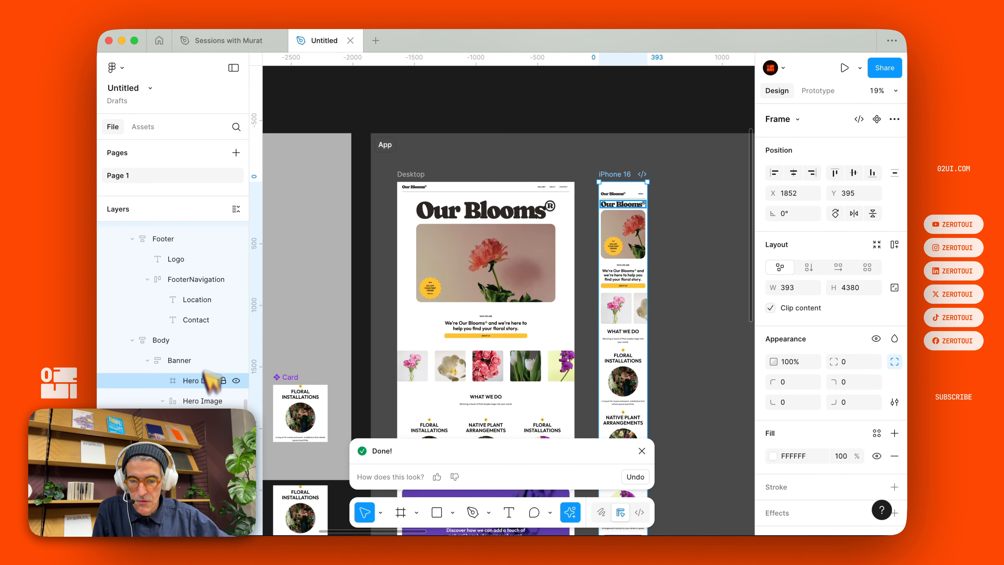
scroll(204, 374, down, 5)
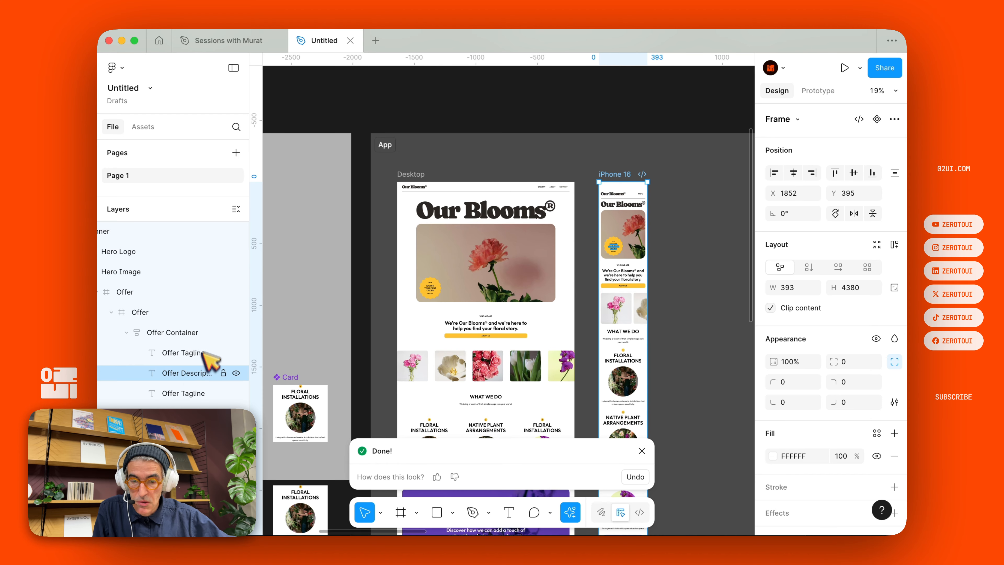
scroll(207, 296, down, 5)
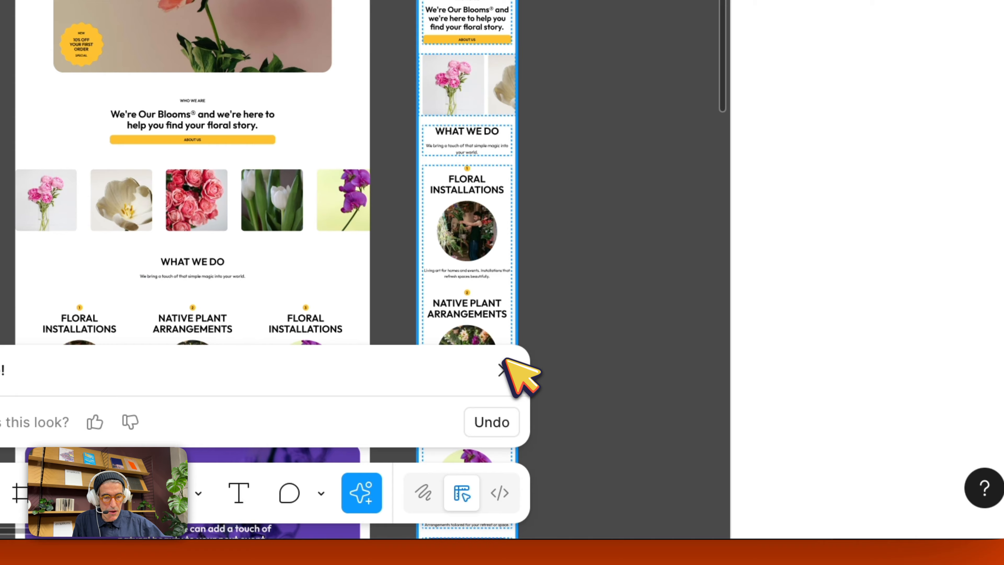
click(502, 369)
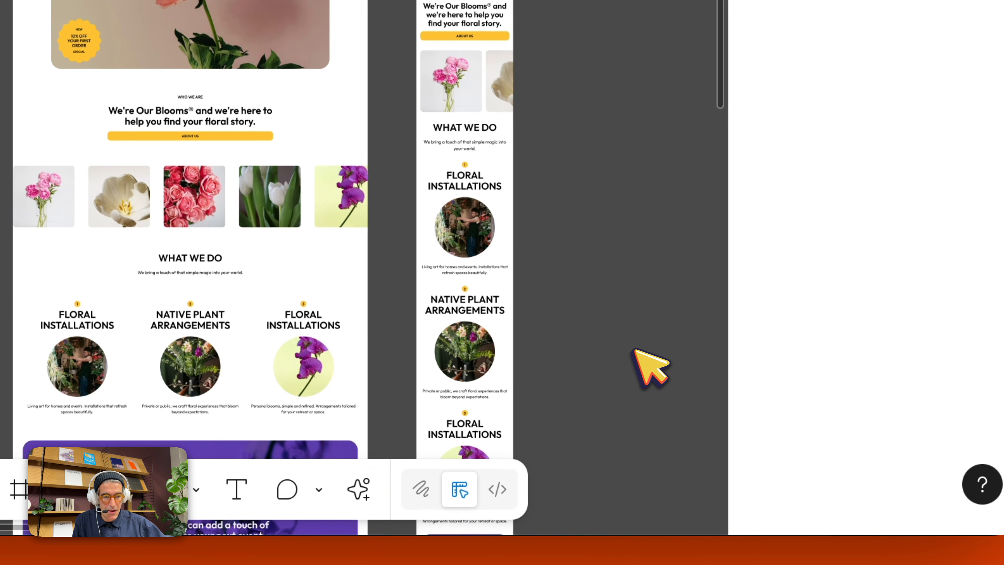
scroll(644, 358, down, 5)
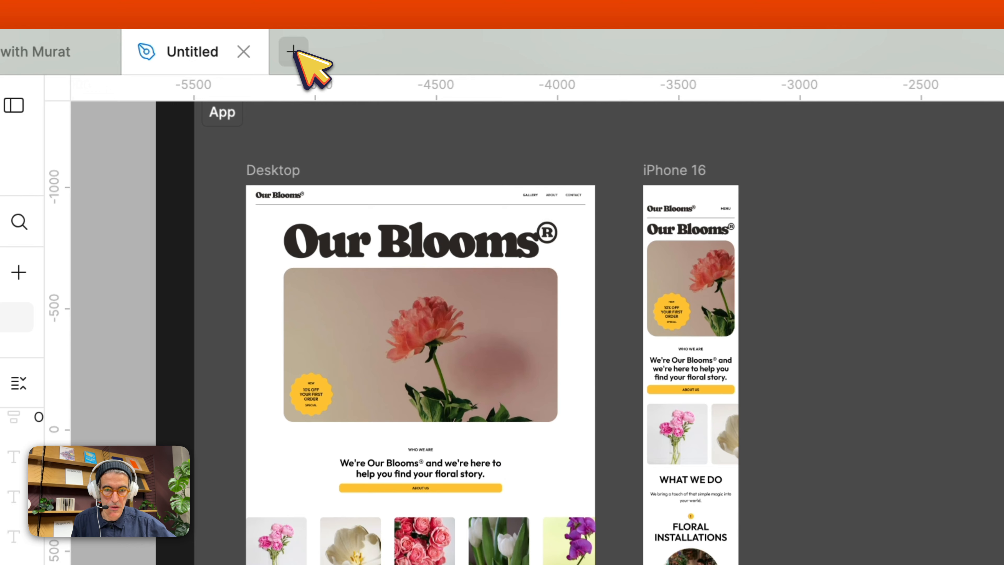
Create a new Figma Sites file from the Blank site option
click(376, 40)
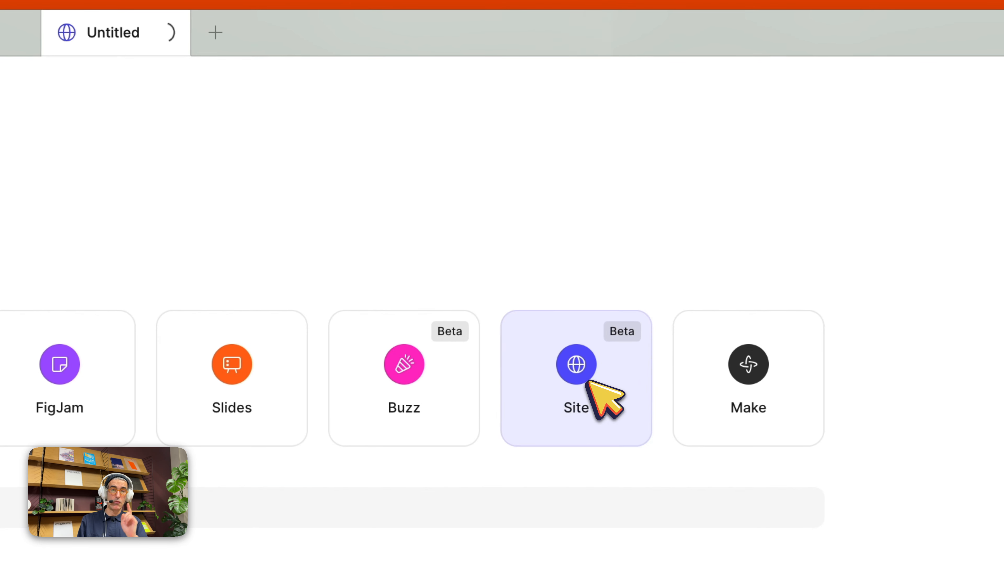
click(588, 382)
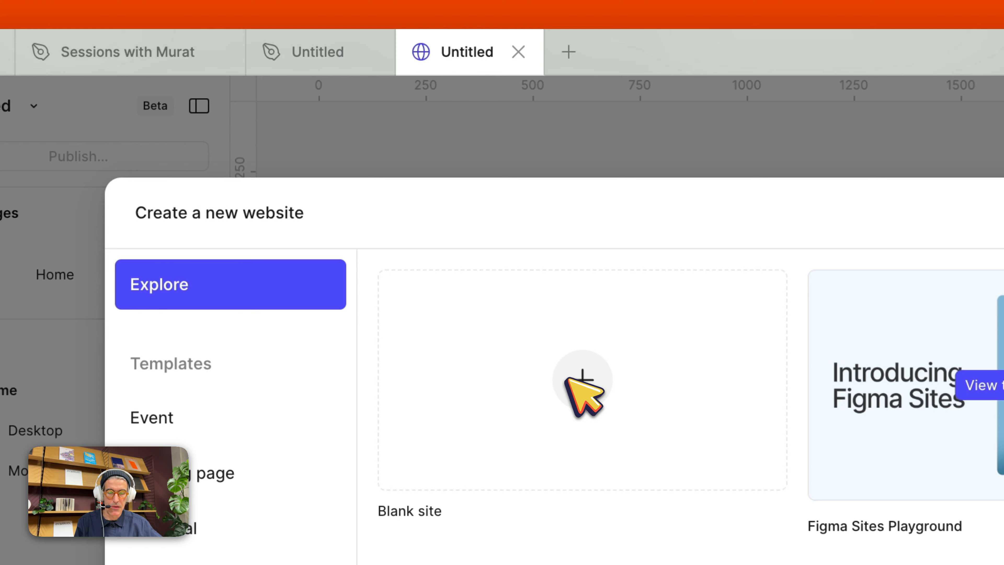
click(458, 206)
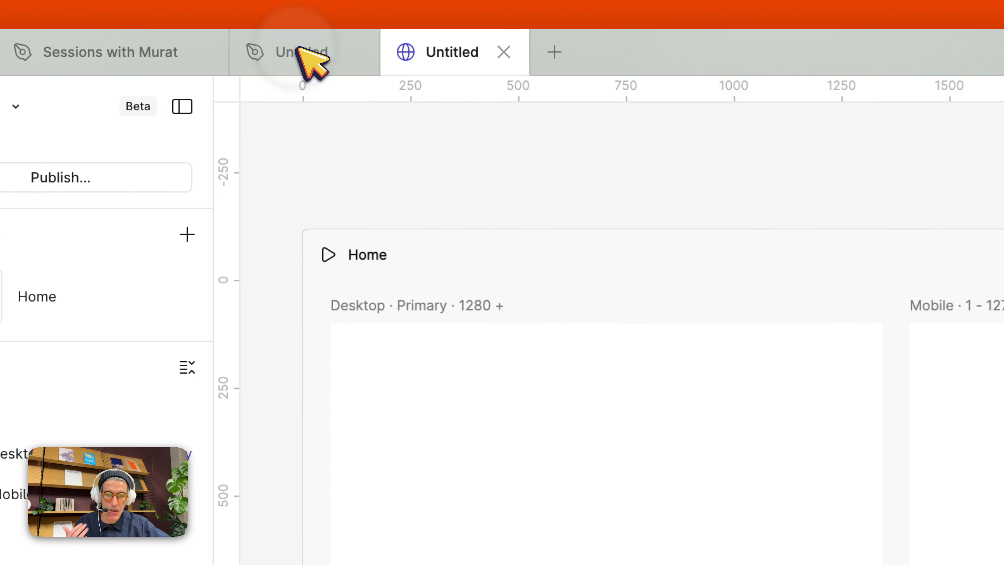
Check the Desktop frame's size in the design file, and set the site's Desktop breakpoint to 1440 wide and 4200 high
click(300, 49)
click(407, 187)
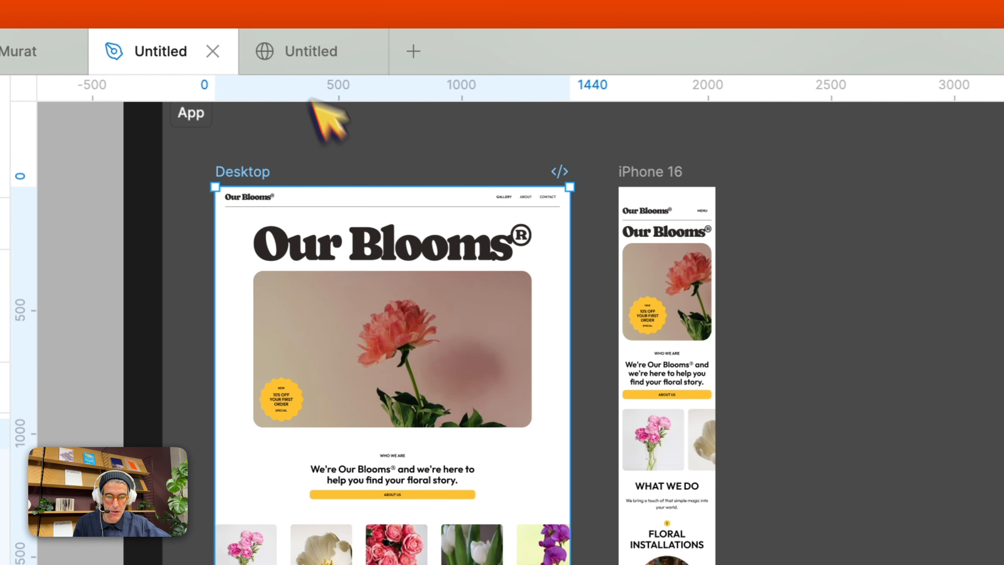
click(316, 52)
click(339, 309)
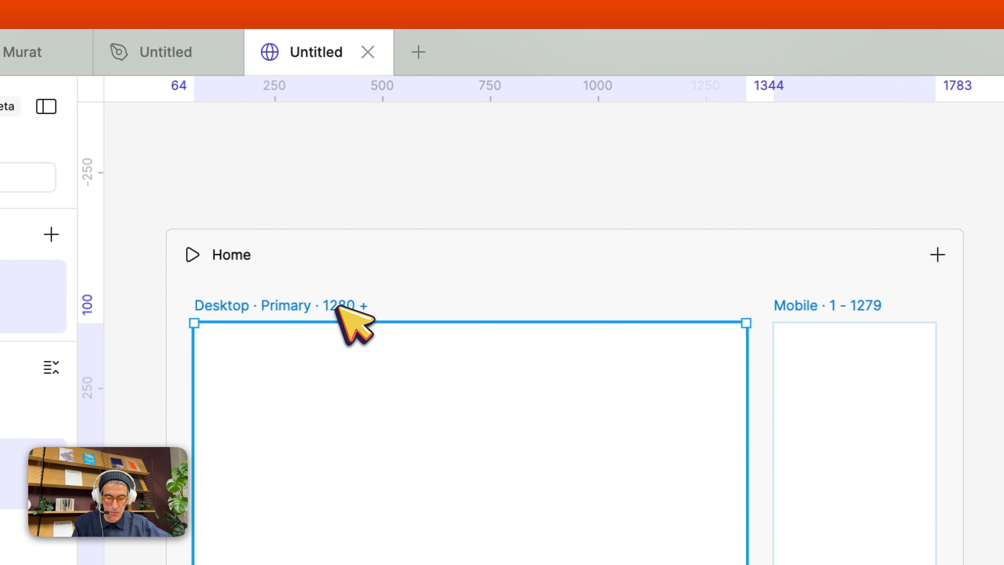
click(489, 297)
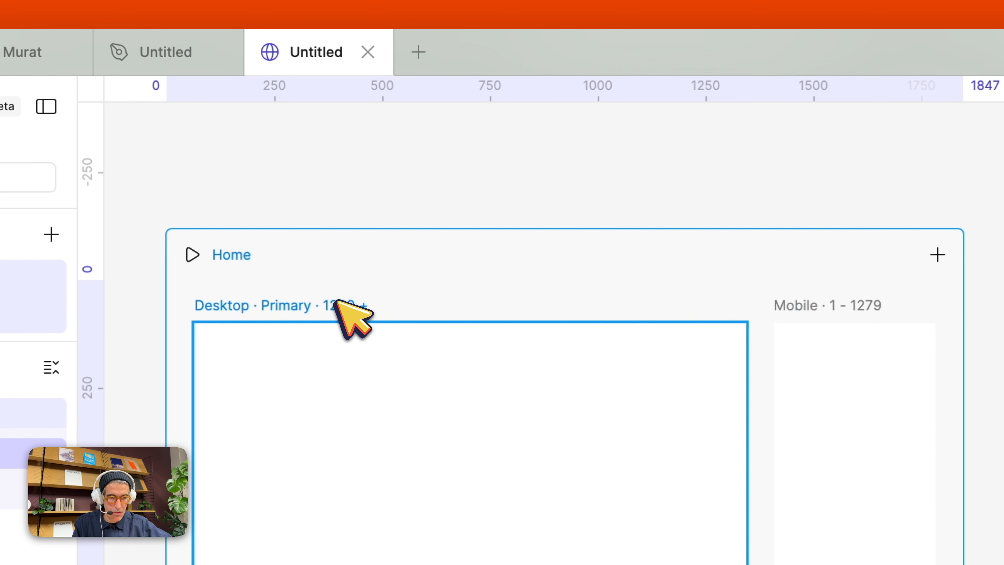
click(335, 302)
click(798, 278)
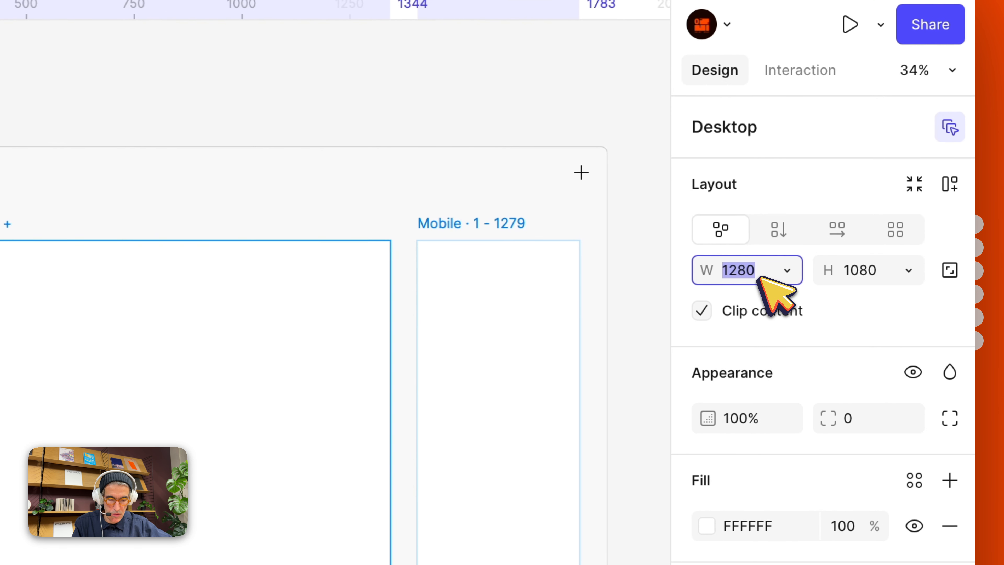
text(1440)
key(Tab)
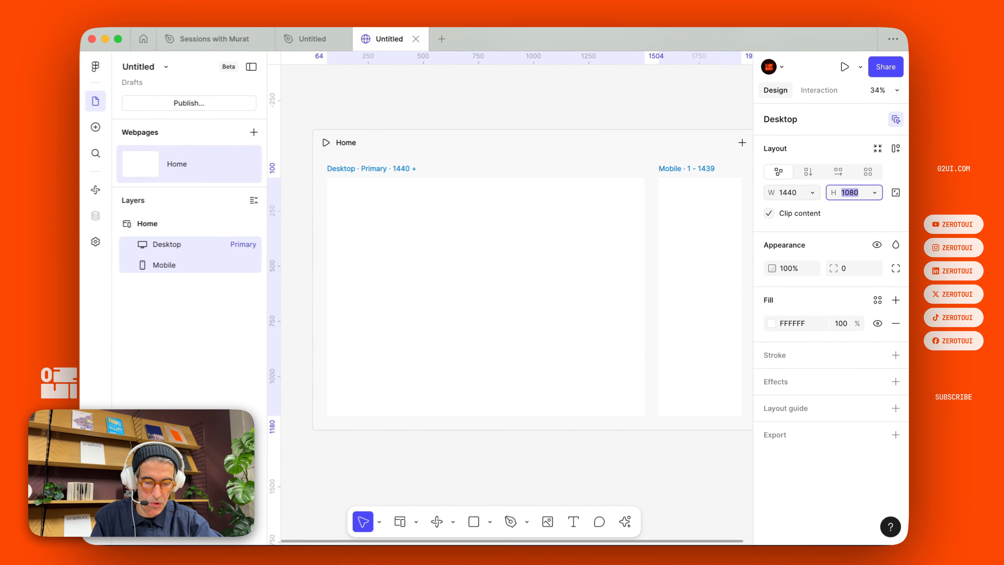
text(4200)
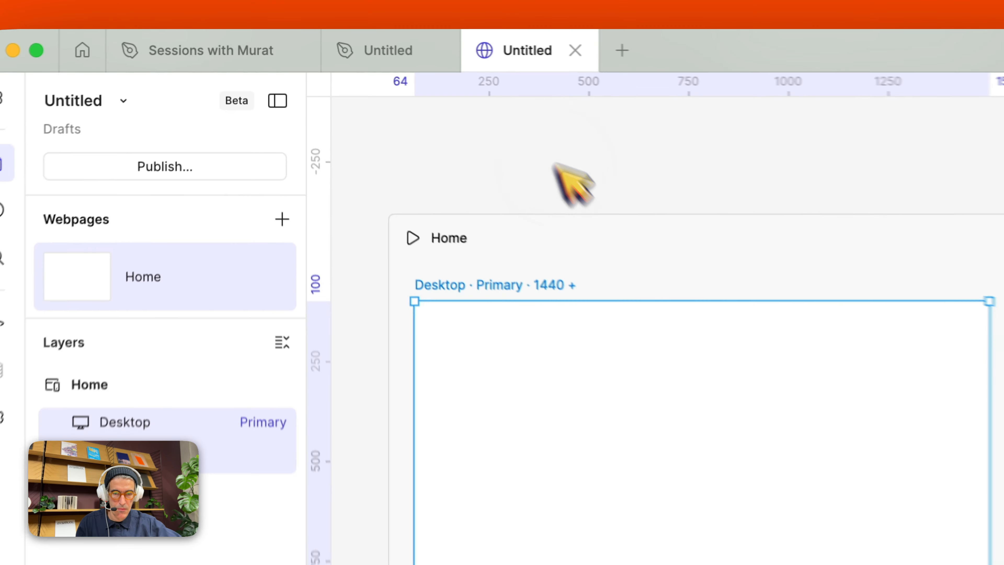
click(419, 135)
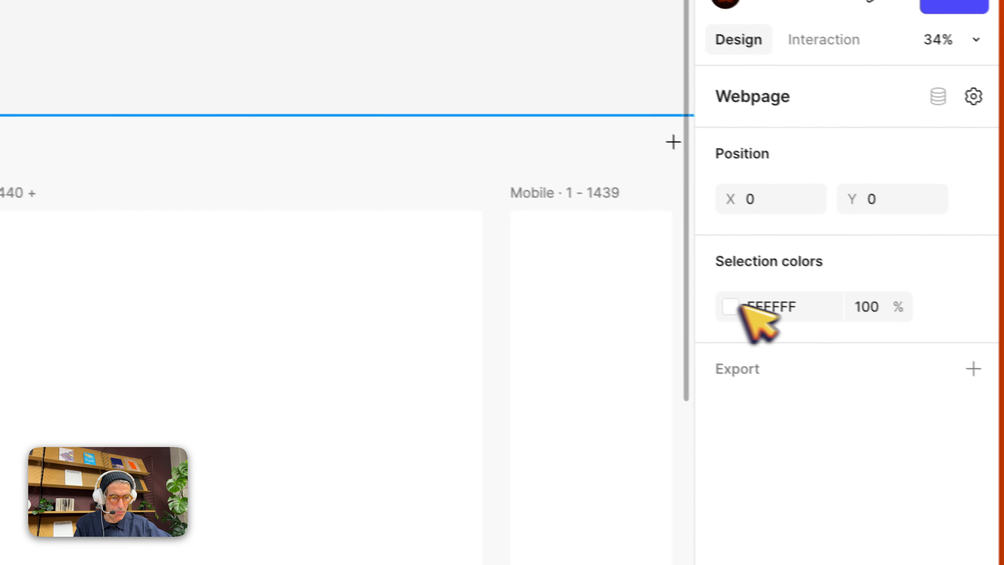
click(732, 307)
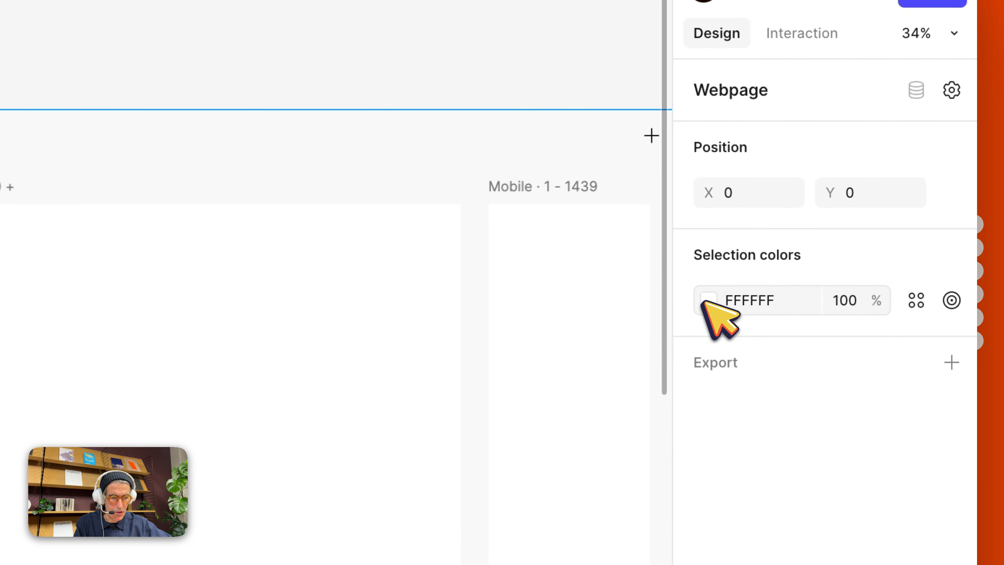
click(516, 425)
key(super+z)
key(super+z)
key(super+z)
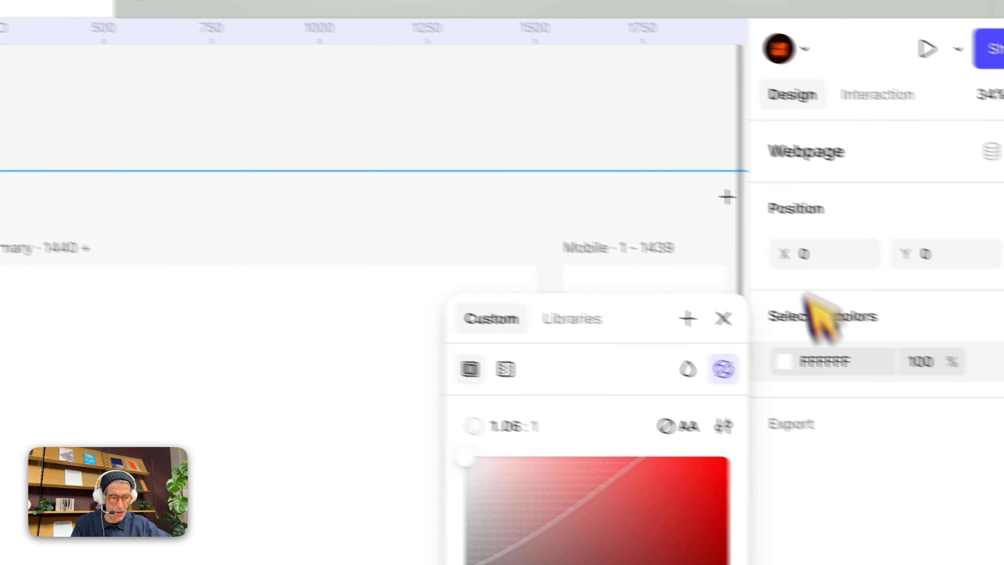
key(Escape)
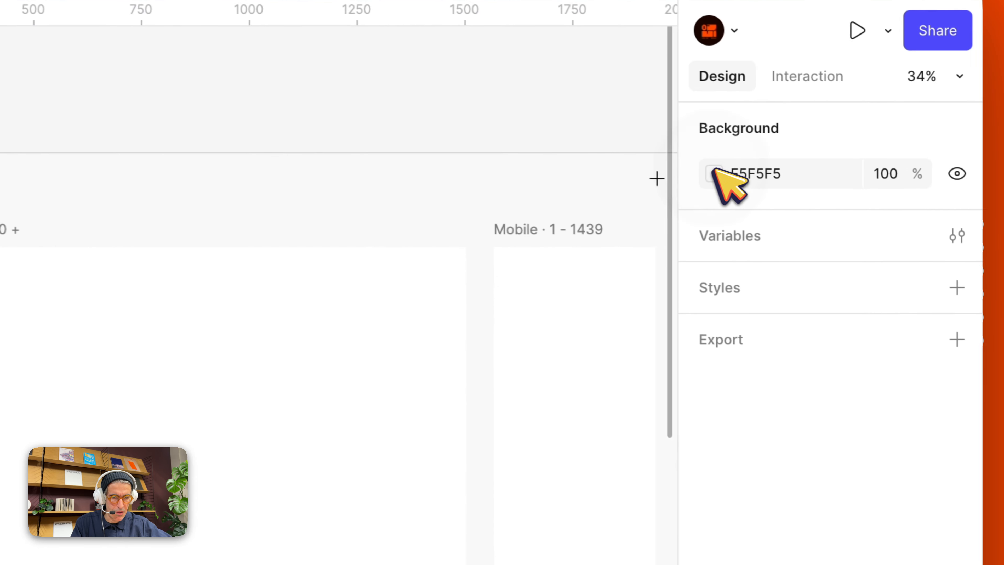
Change the site canvas background colour to dark grey 585858
click(715, 172)
click(423, 296)
drag(620, 362, 623, 433)
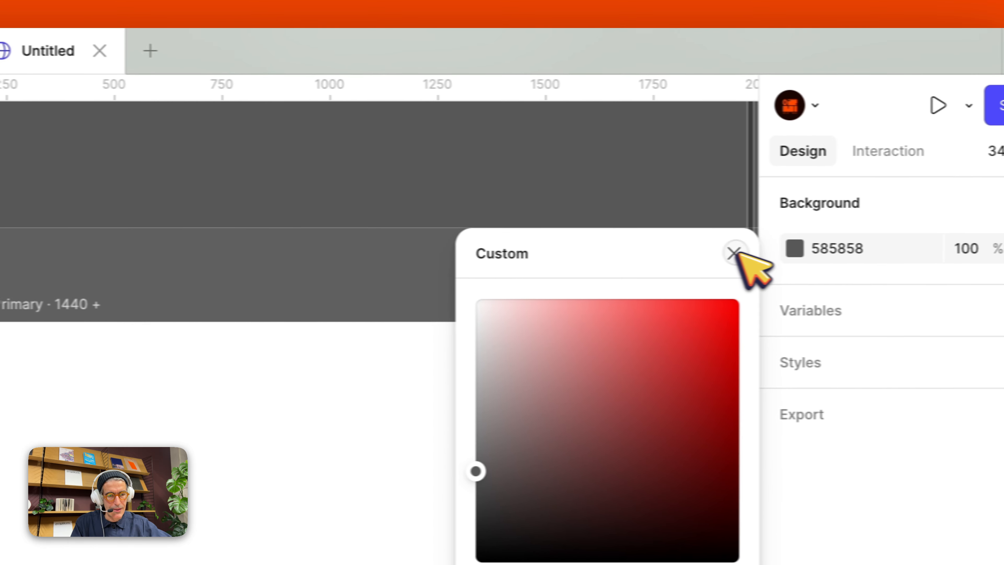
click(657, 307)
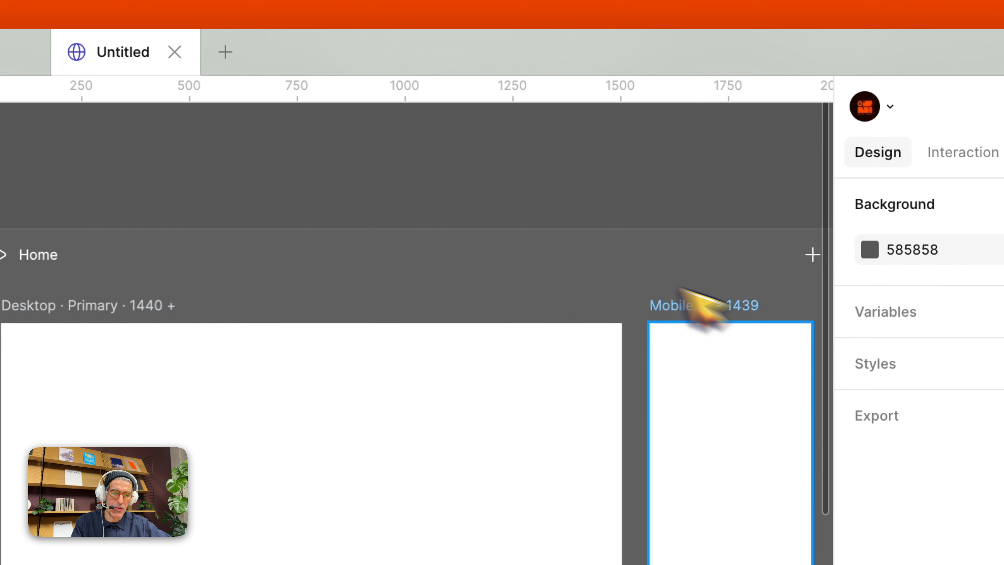
Check the iPhone 16 frame's width in the design file, and set the site's Mobile breakpoint to 393 wide
click(226, 55)
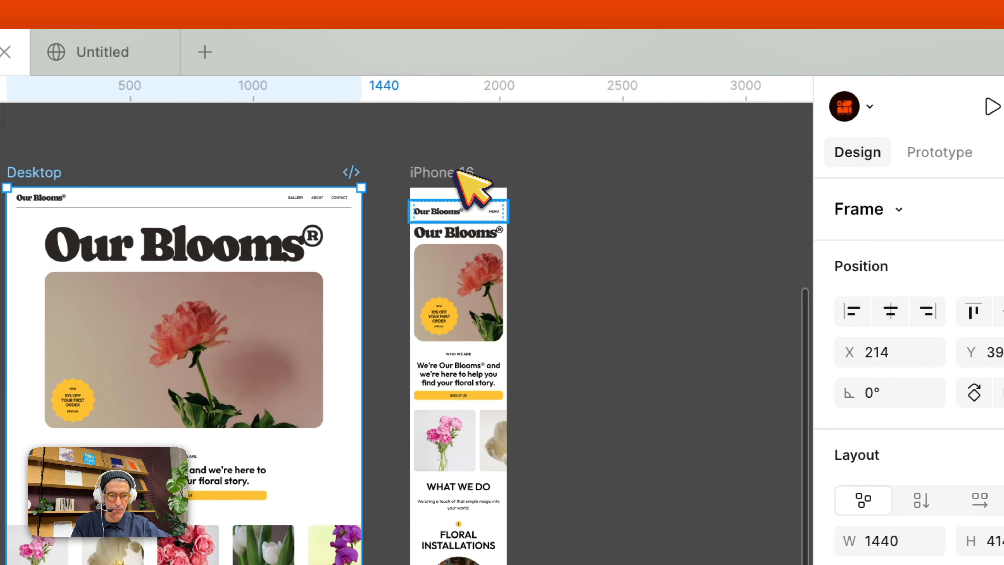
click(459, 173)
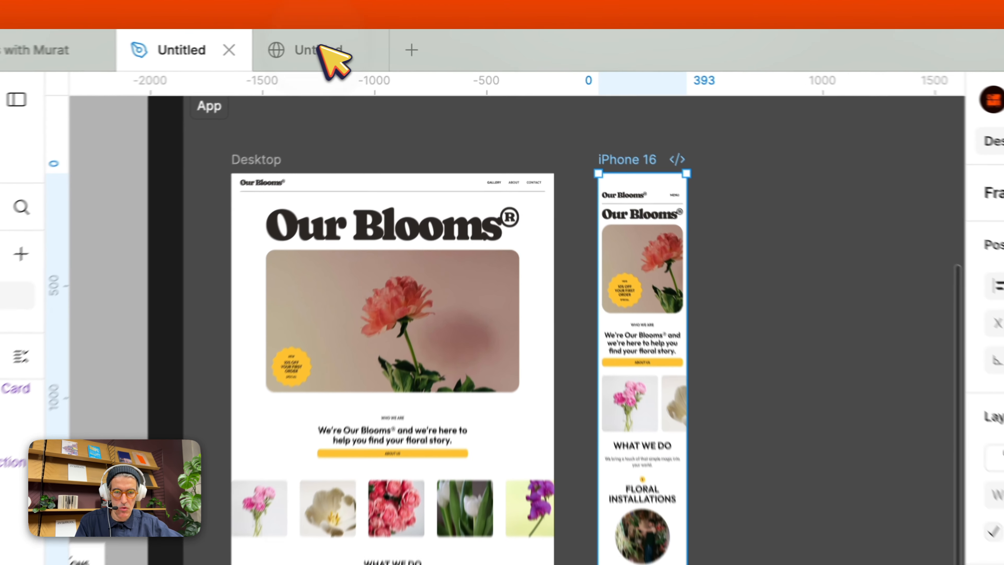
click(405, 41)
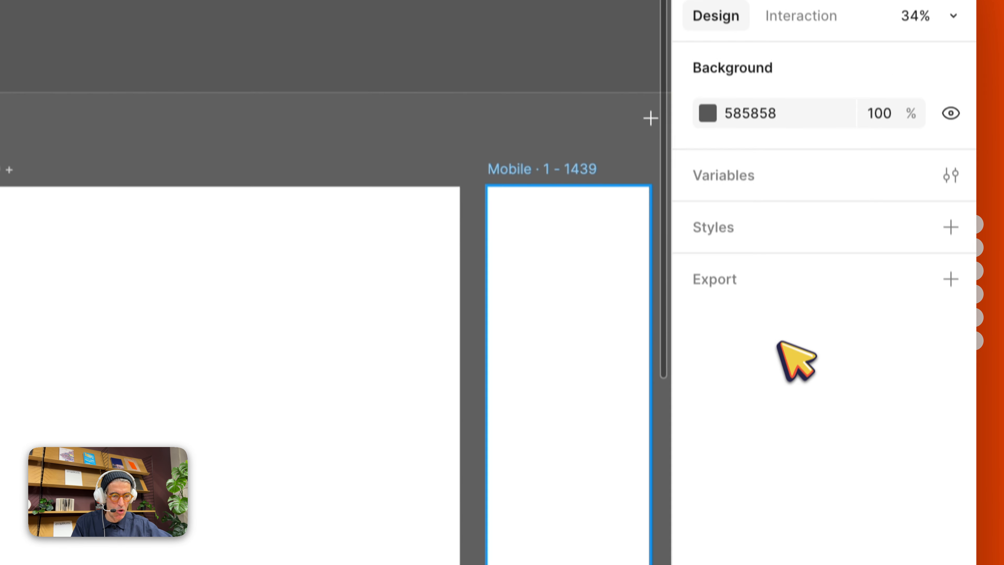
click(569, 336)
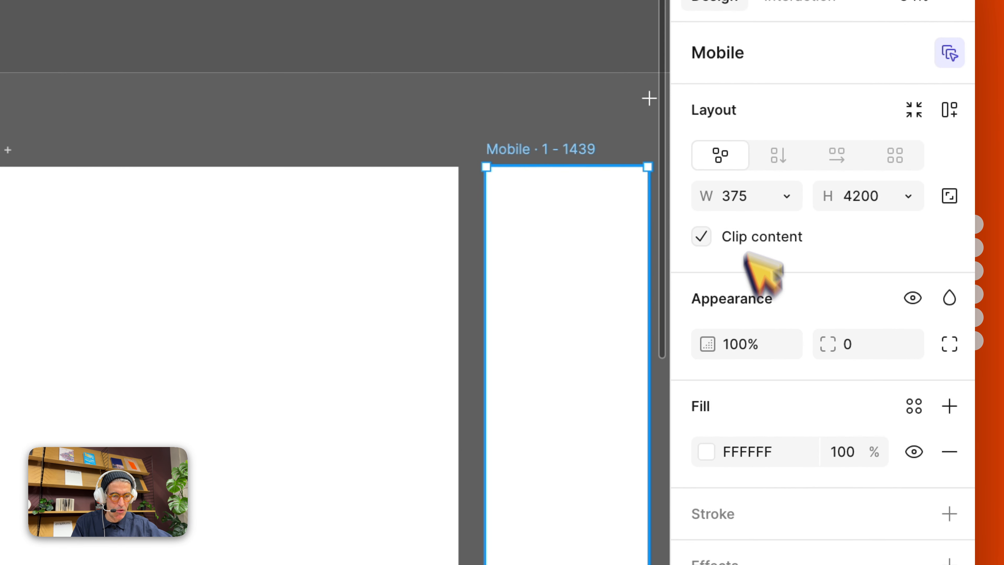
click(746, 194)
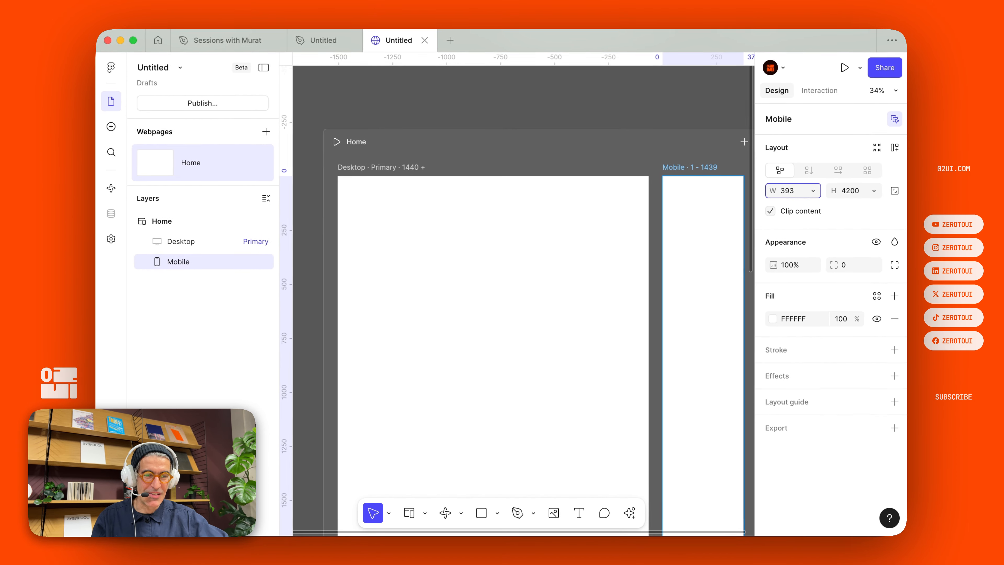
scroll(580, 158, right, 2)
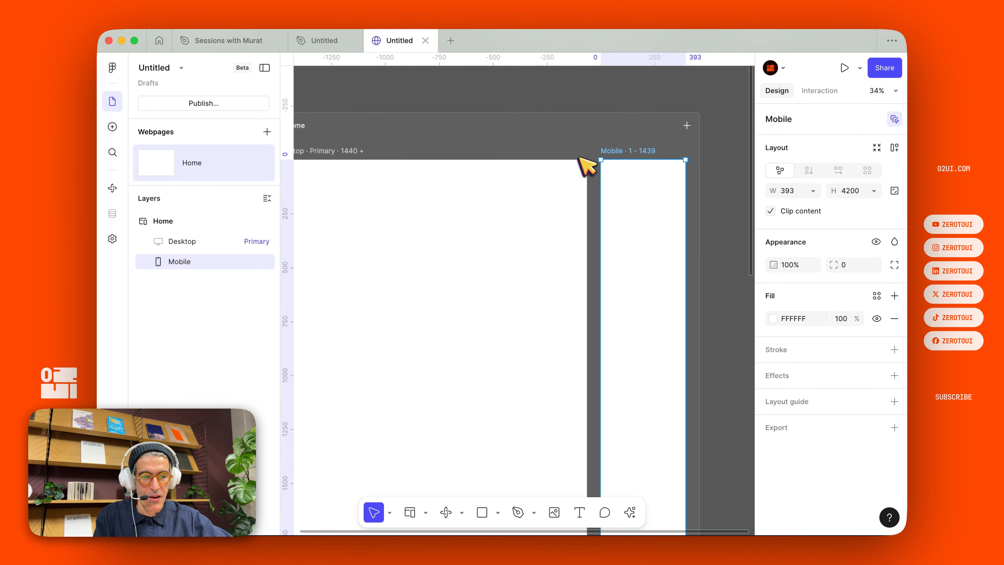
scroll(581, 157, left, 1)
scroll(566, 151, down, 3)
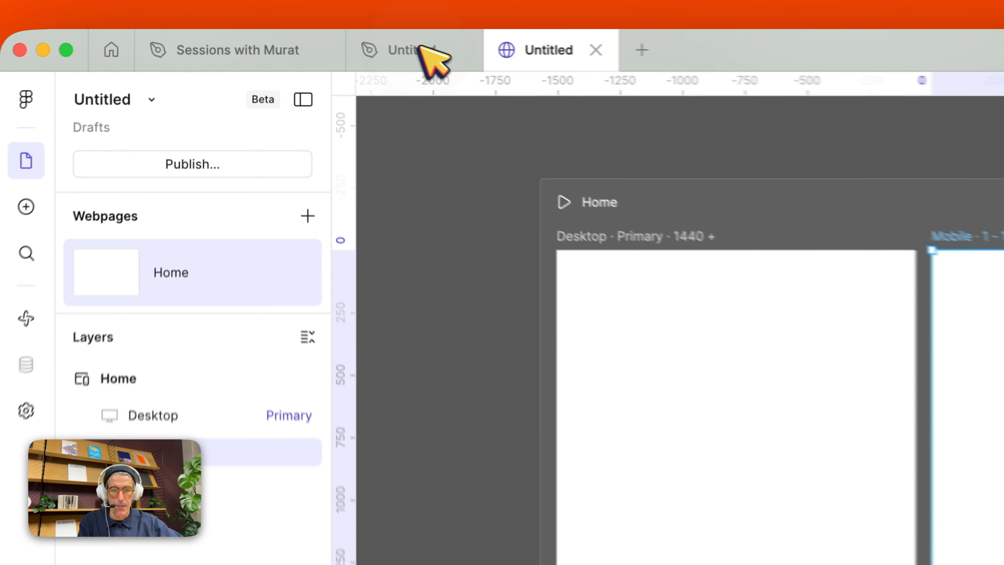
Copy the Desktop frame from the design file into the site's Home page, and align it to the breakpoint's left and top edges
click(346, 48)
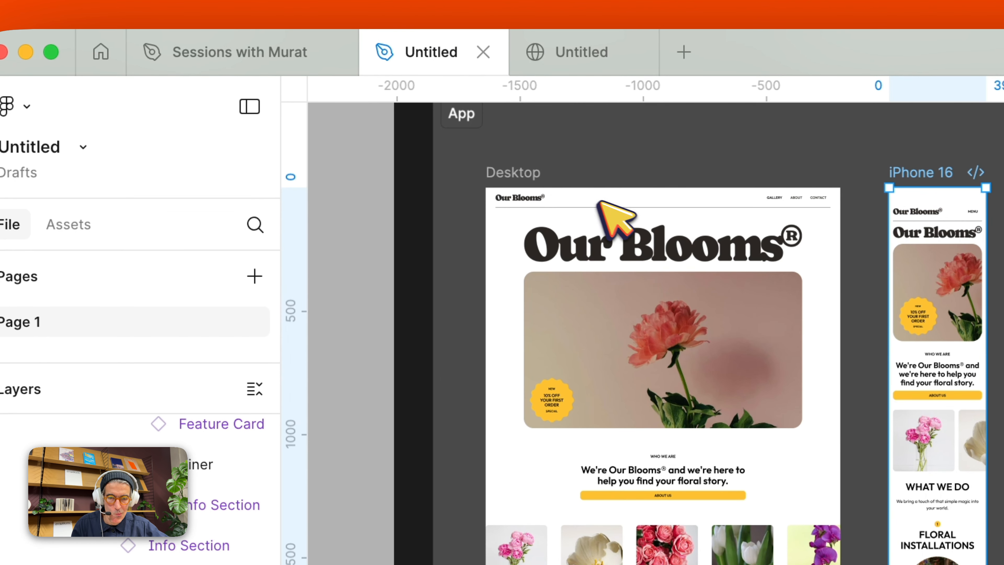
click(515, 179)
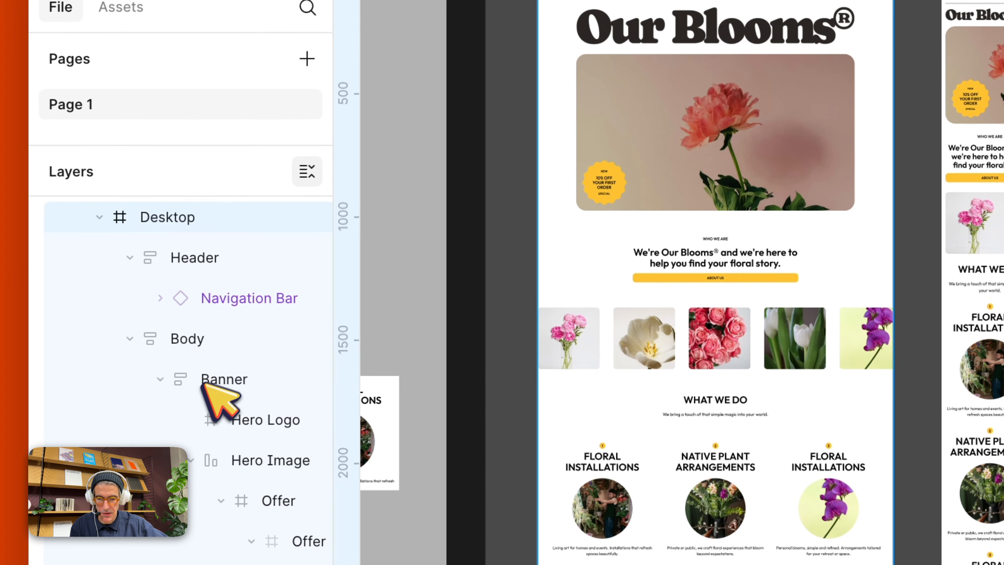
scroll(213, 423, up, 5)
key(super+c)
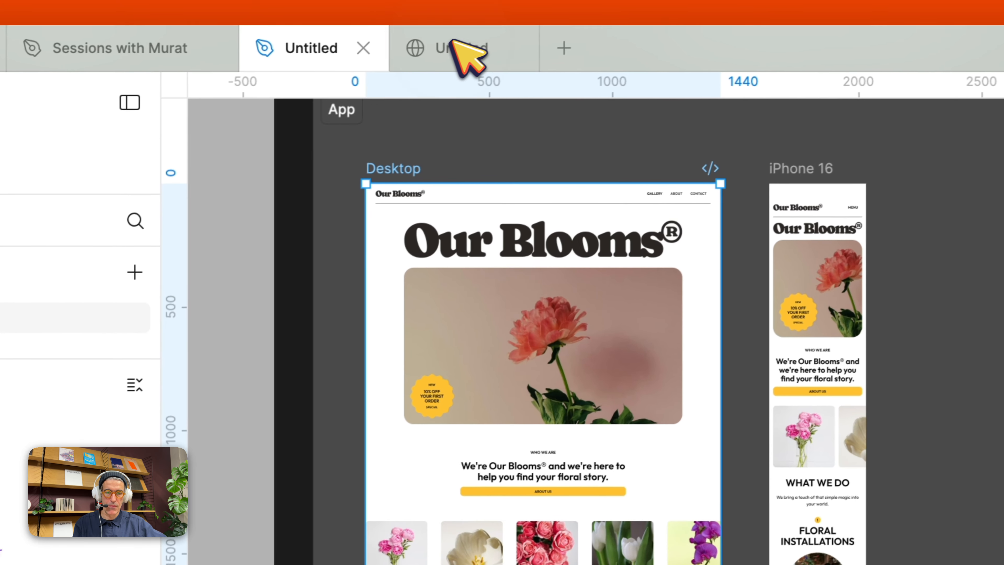
click(451, 44)
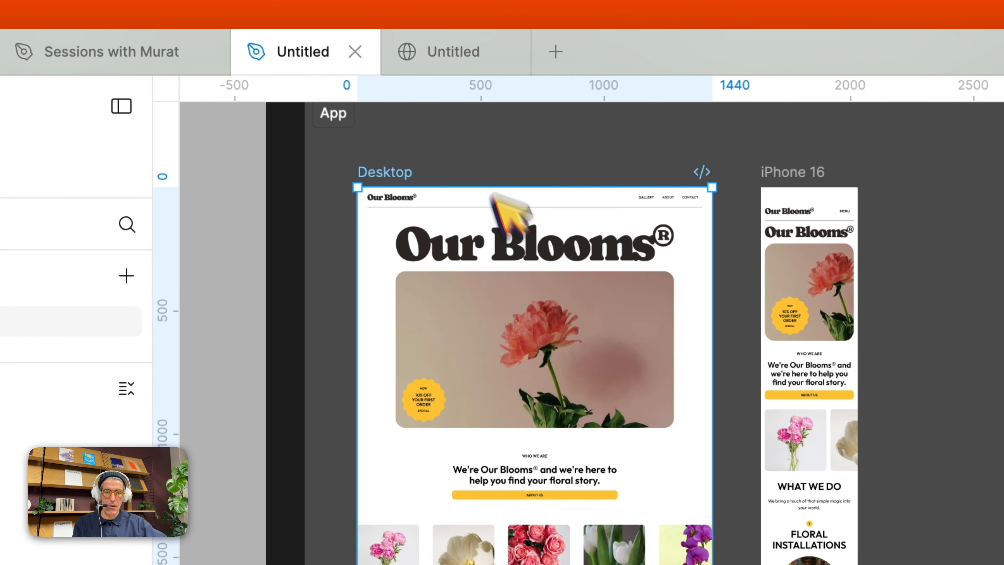
key(super+v)
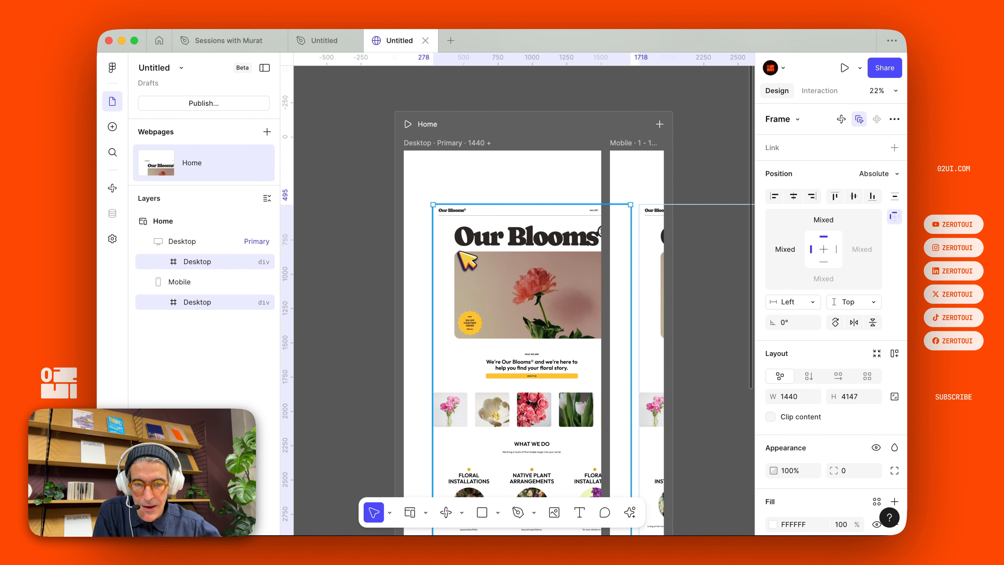
click(774, 196)
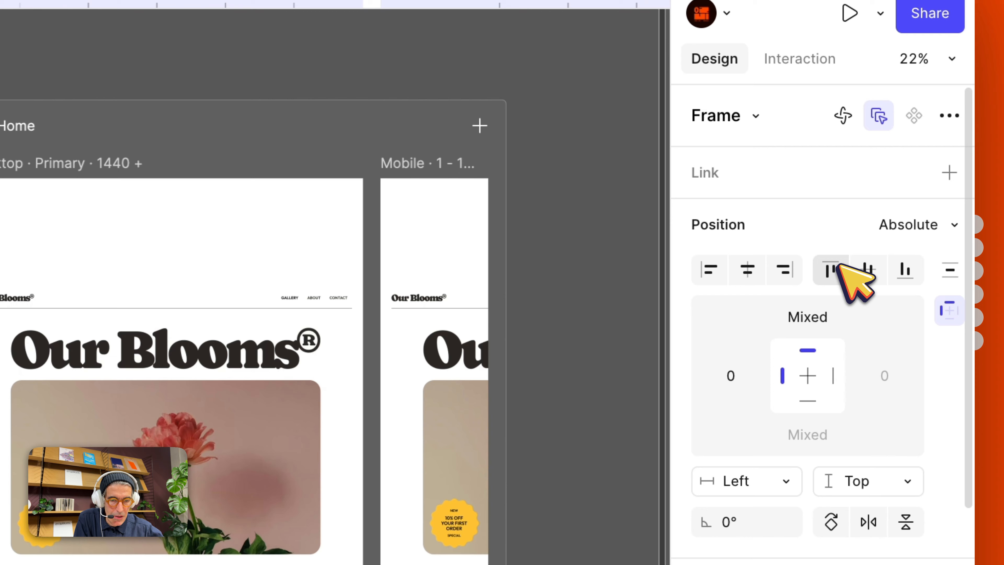
click(833, 270)
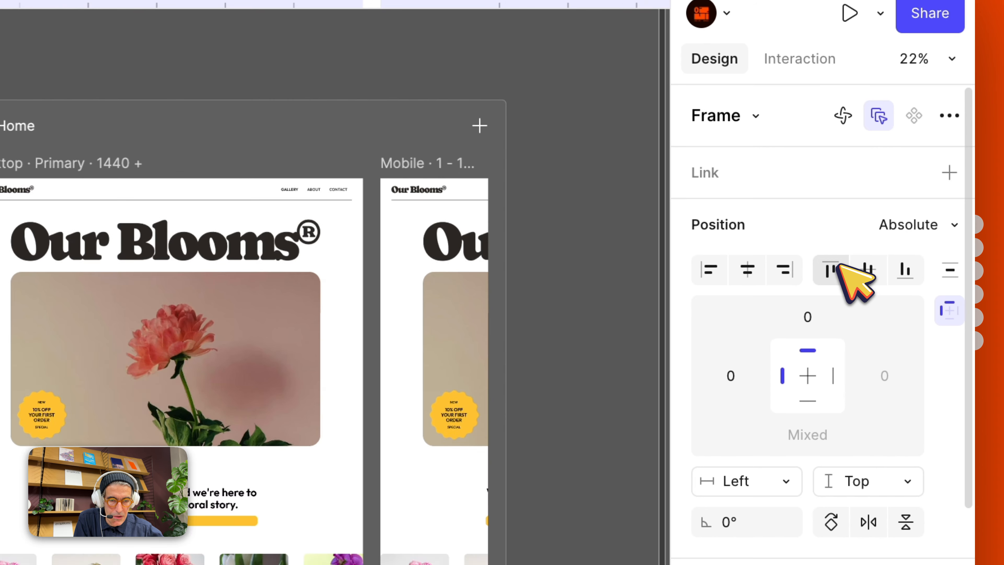
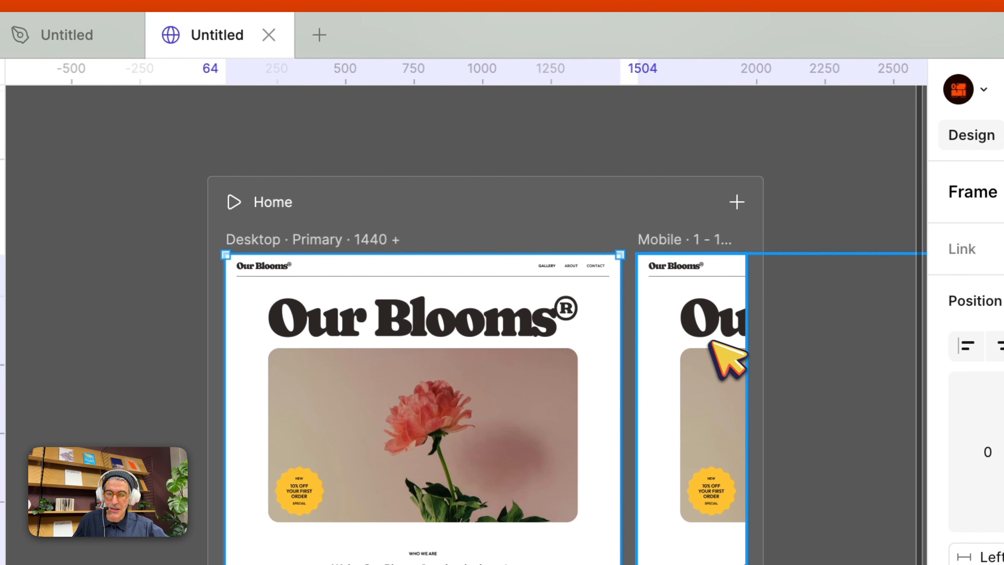
Try reordering the hero logo below the hero image in the Mobile breakpoint, and undo the move
double_click(641, 188)
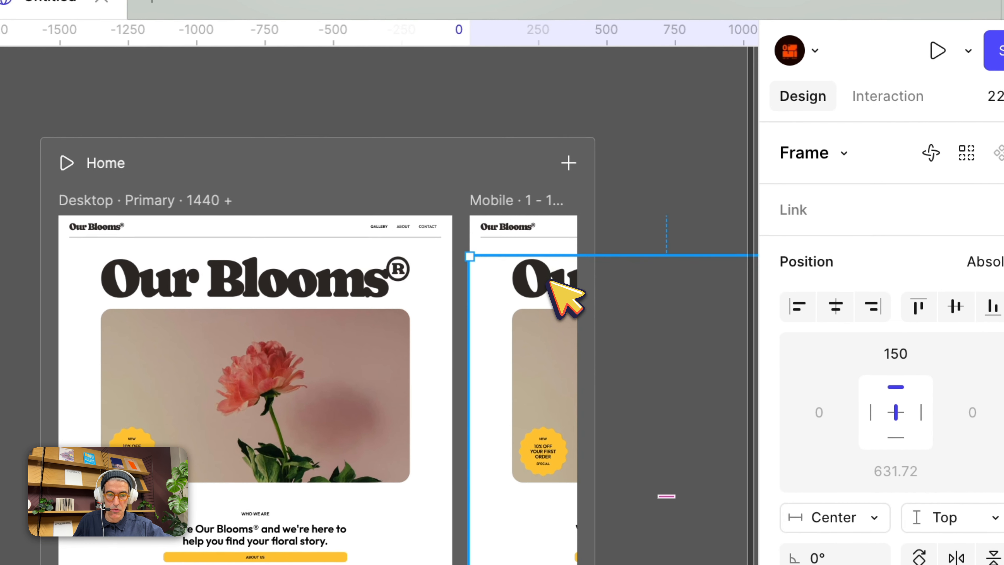
click(649, 182)
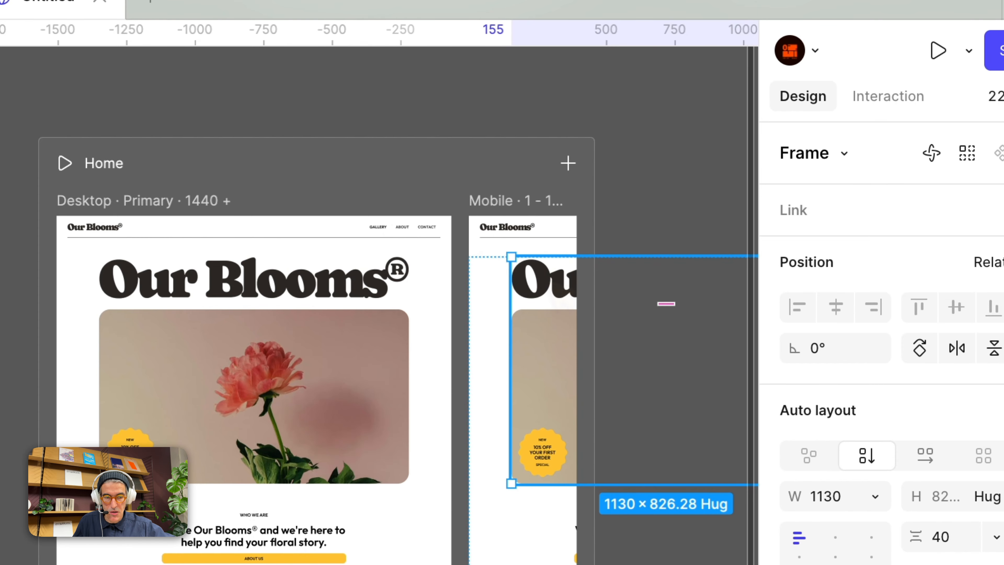
key(Return)
key(Down)
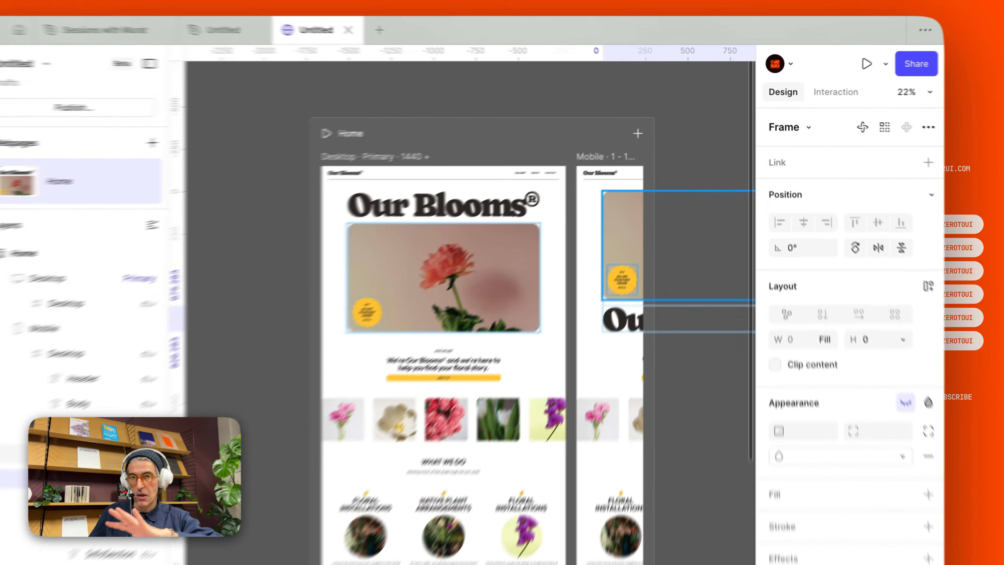
key(super+z)
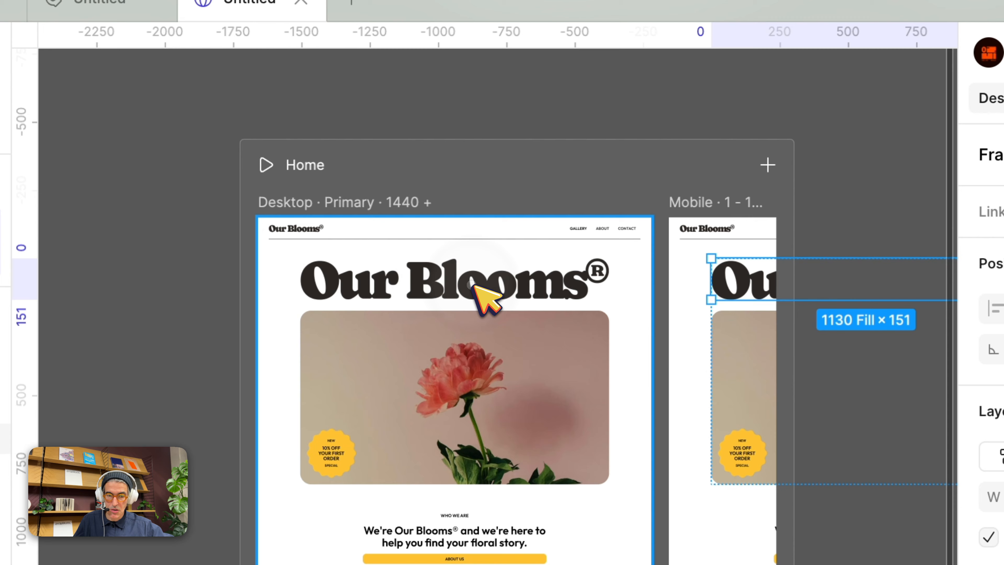
Try reordering the hero logo below the hero image in the Desktop breakpoint, and undo the move
click(512, 185)
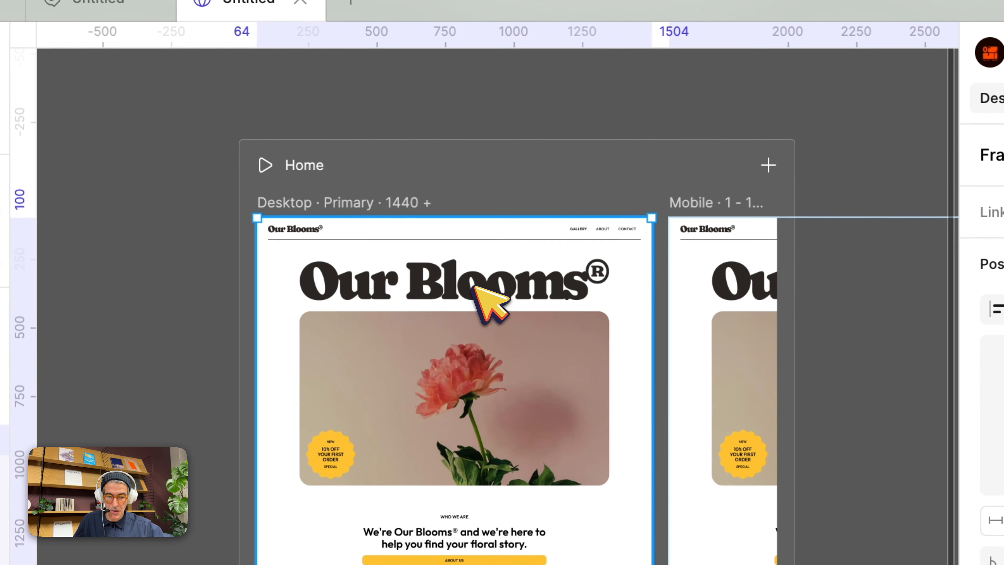
click(474, 286)
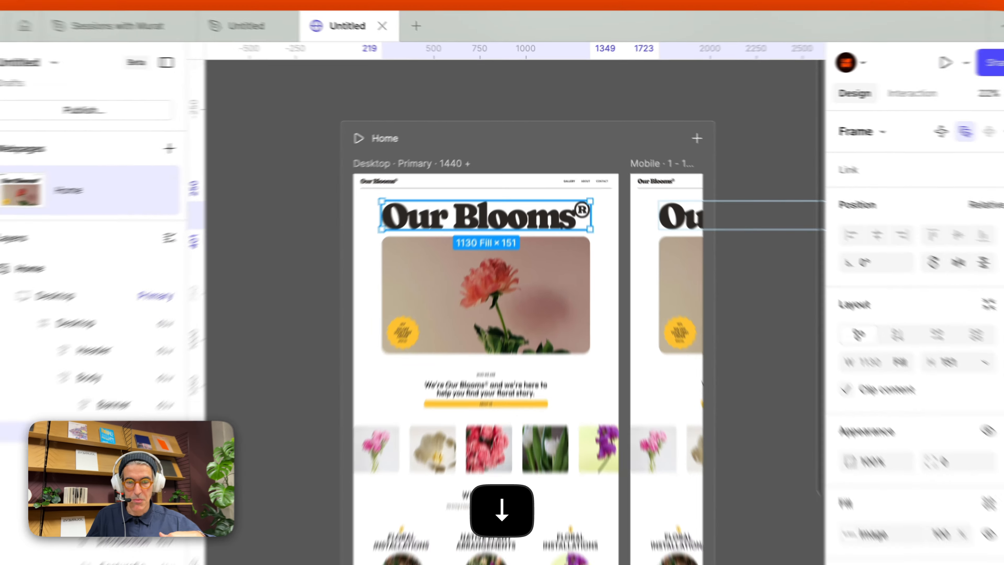
key(Down)
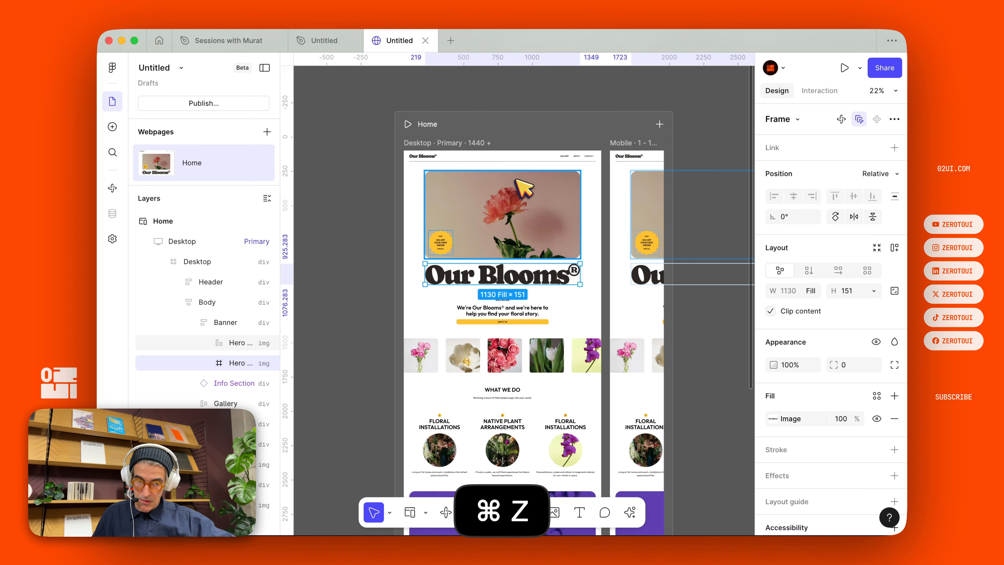
key(super+z)
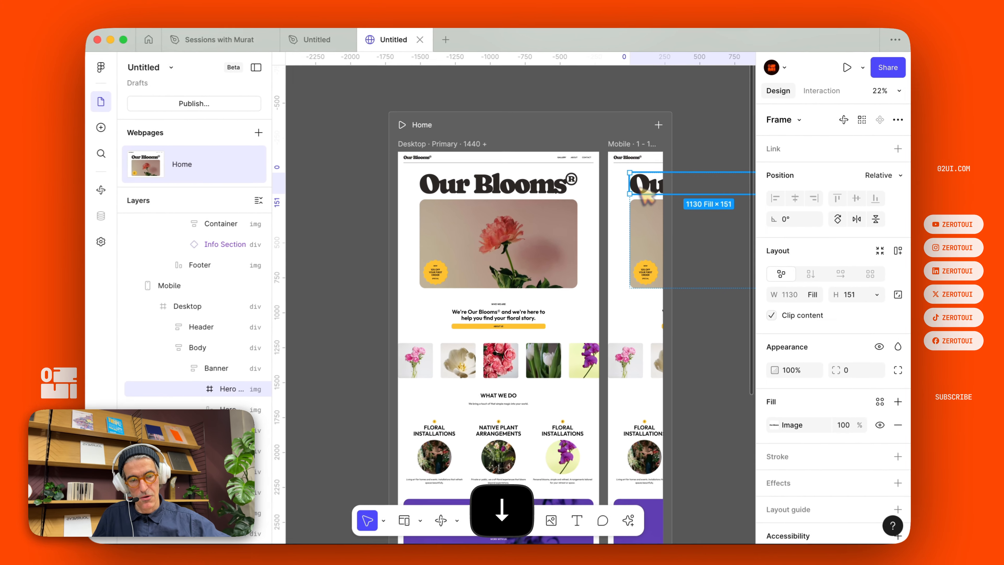
Reorder the hero logo below the hero image in the Mobile breakpoint only
key(Down)
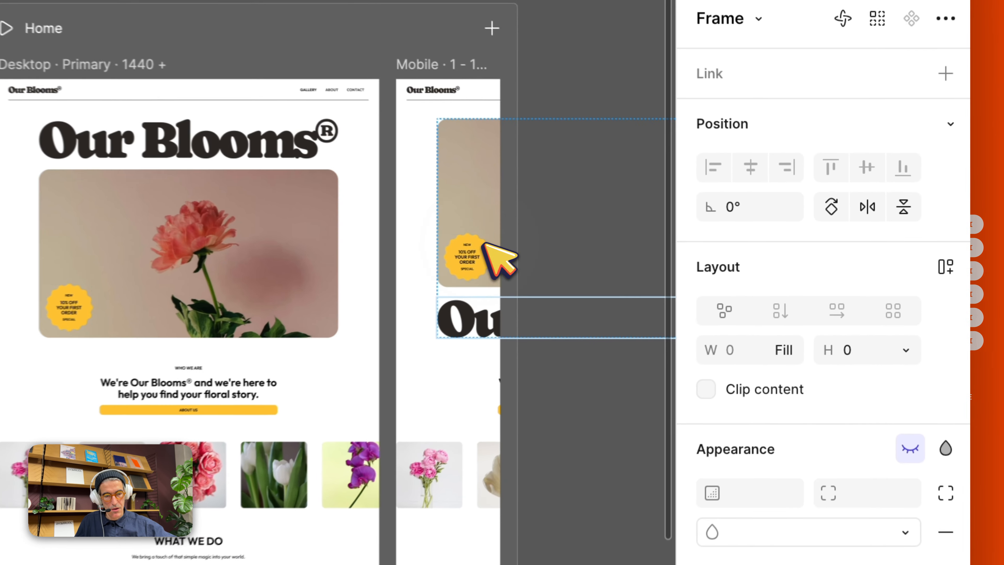
double_click(686, 206)
click(643, 196)
key(Escape)
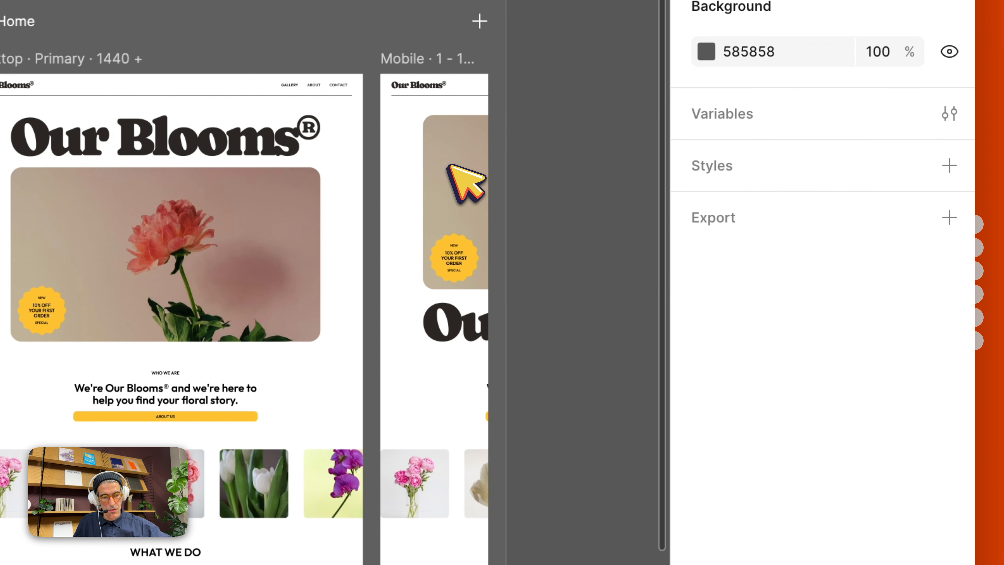
Align the offer badge to the top left of the hero image in the Mobile breakpoint
click(448, 165)
click(462, 149)
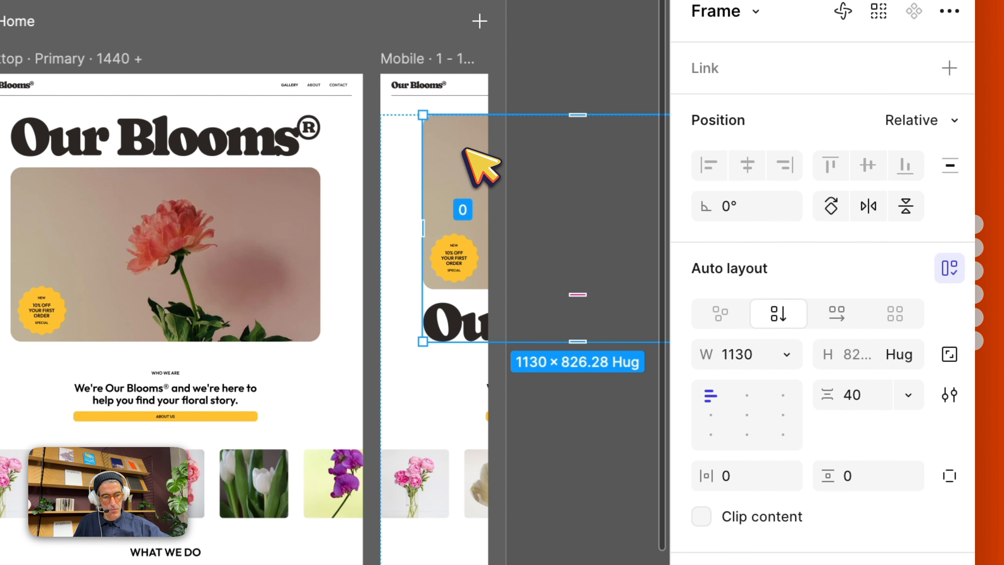
click(714, 395)
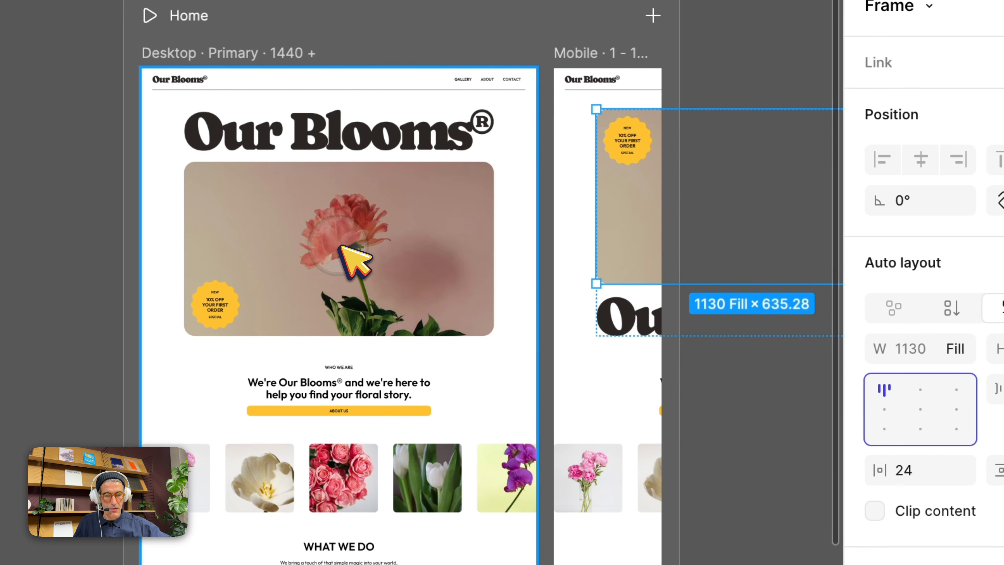
Try other alignments for the offer badge in the Desktop hero image, and restore the bottom-left alignment in both breakpoints
click(341, 247)
double_click(340, 246)
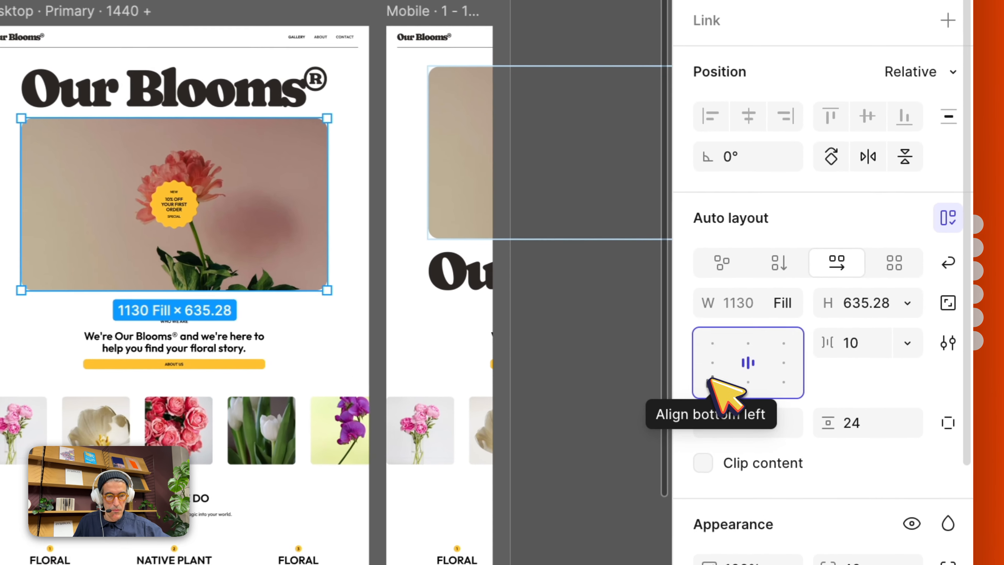
click(776, 331)
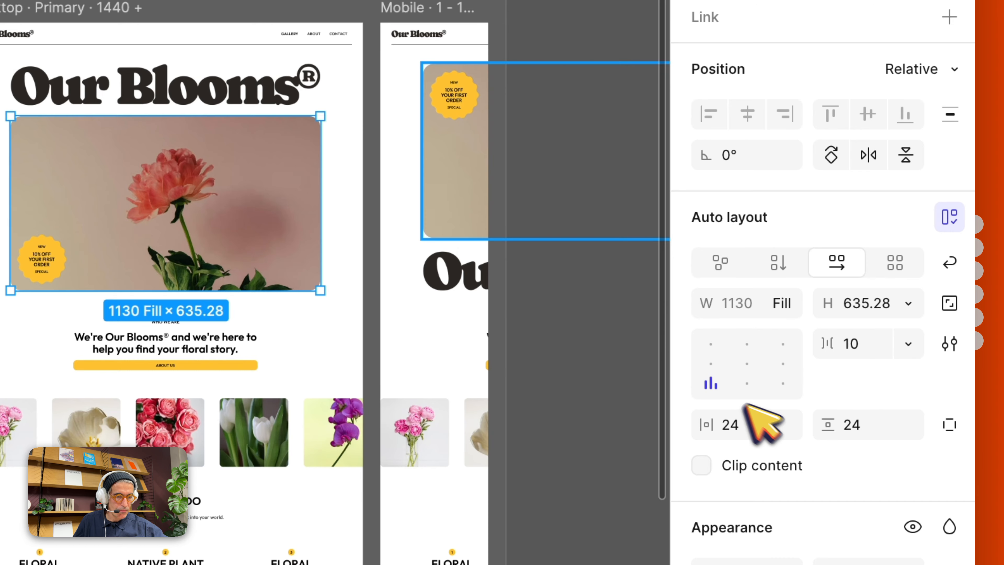
click(711, 382)
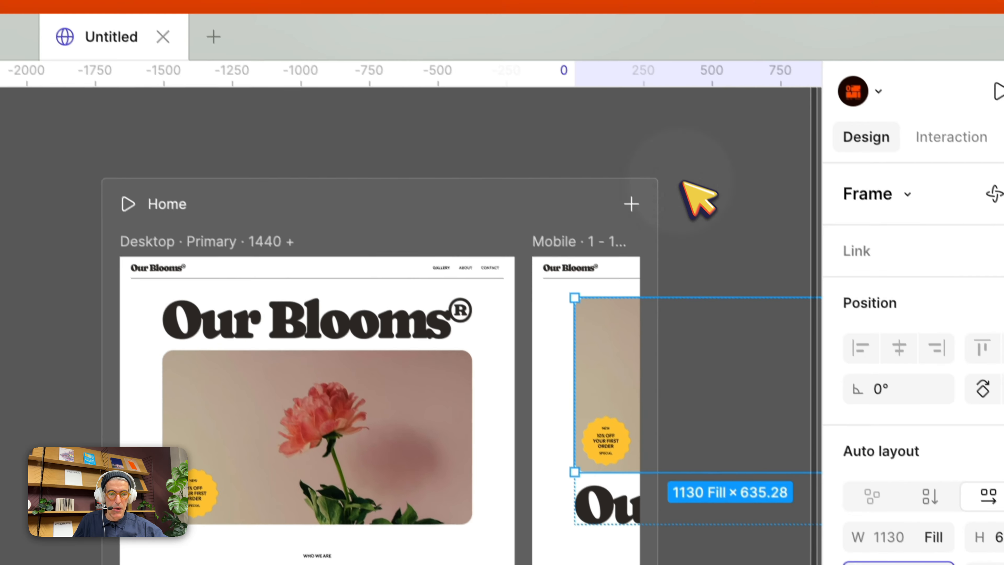
click(693, 195)
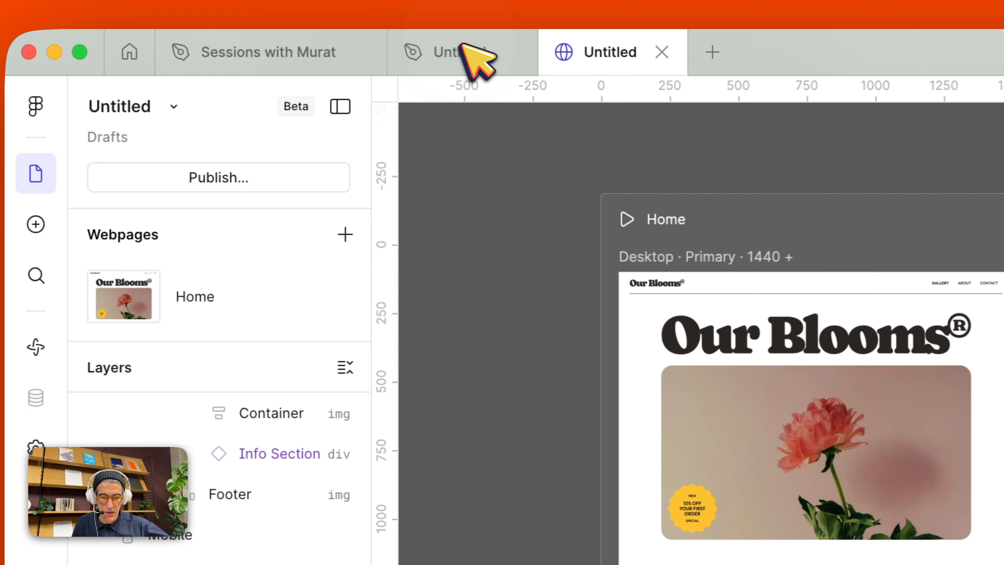
Copy the iPhone 16 frame from the design file and return to the Sites file
click(462, 41)
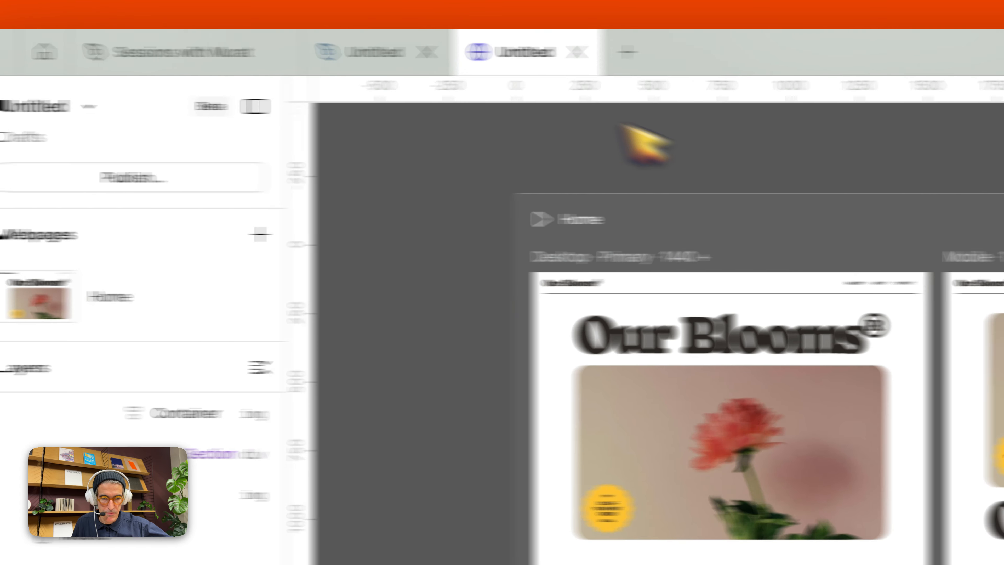
click(681, 174)
key(super+c)
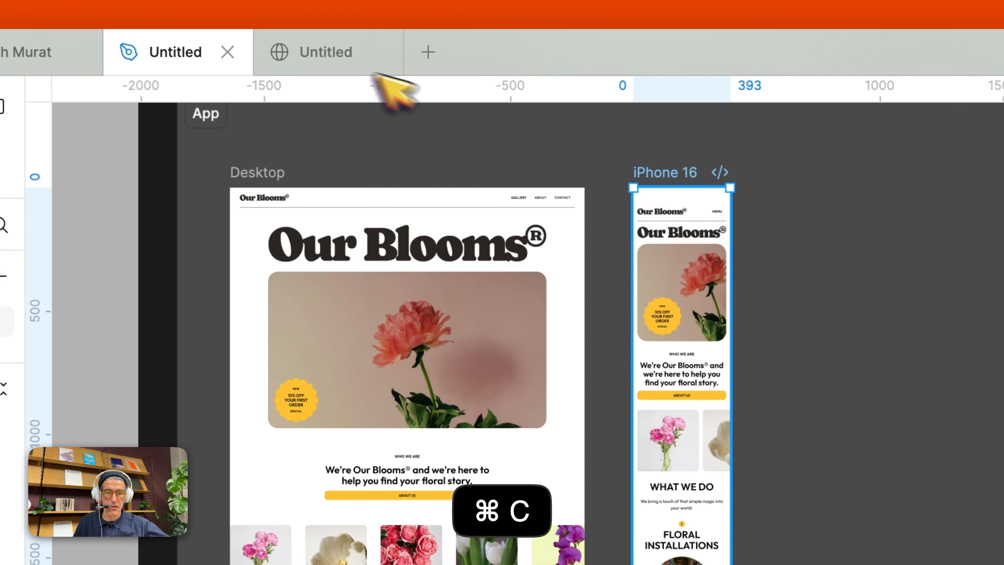
click(325, 57)
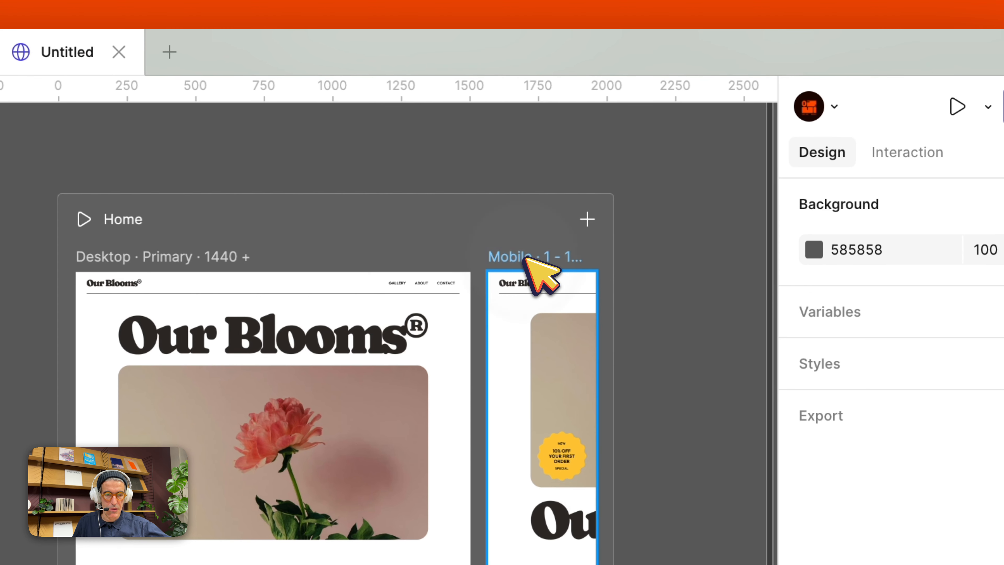
Remove the Desktop frame from the Mobile breakpoint only
click(525, 258)
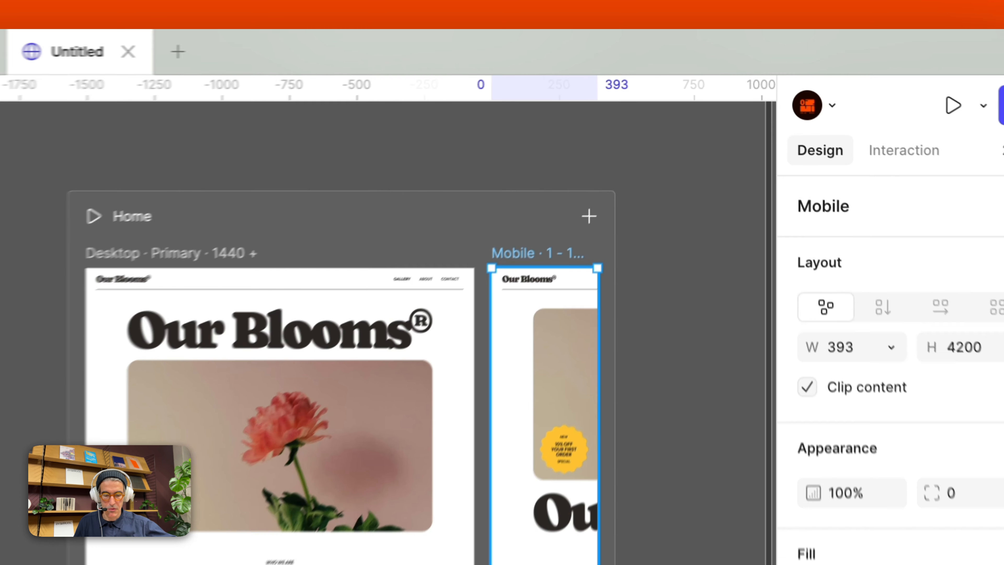
key(Return)
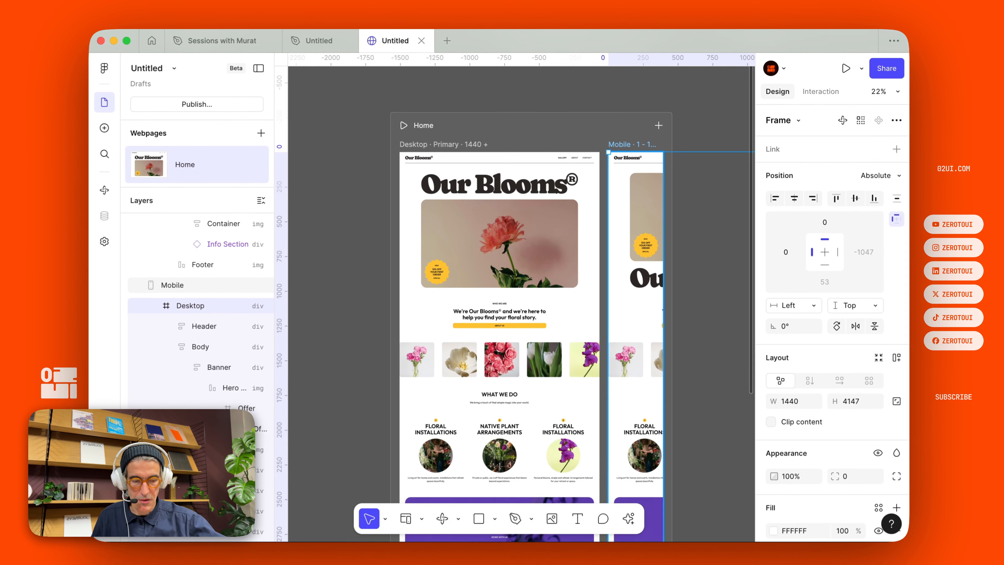
key(BackSpace)
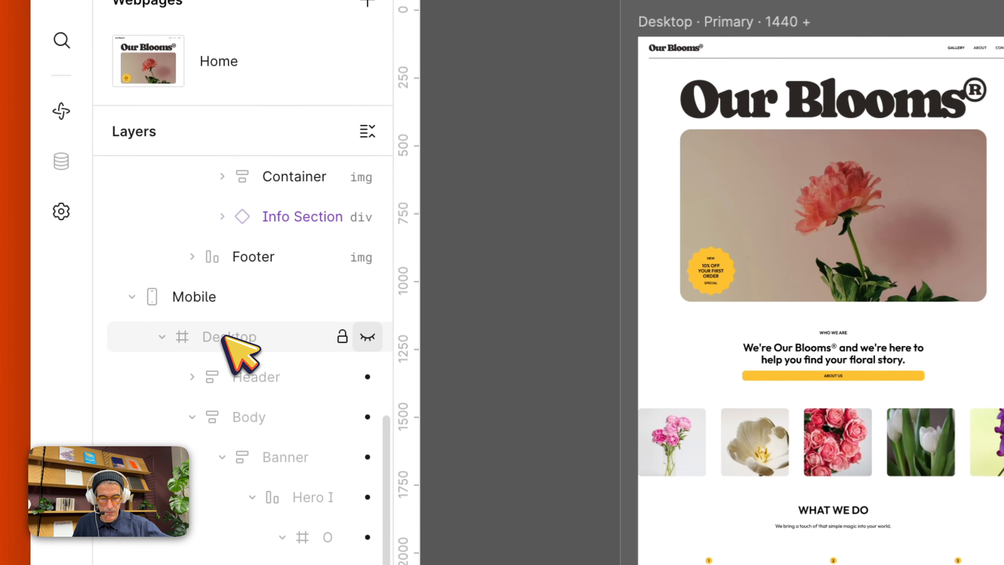
click(195, 302)
key(BackSpace)
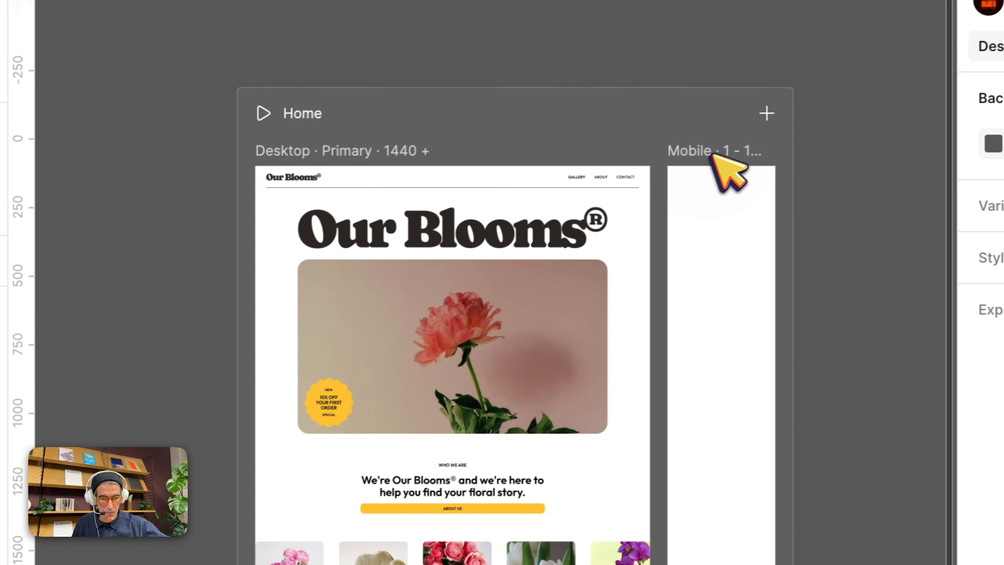
Paste the iPhone 16 frame into the Mobile breakpoint and collapse the hidden Desktop layer beneath it
key(super+v)
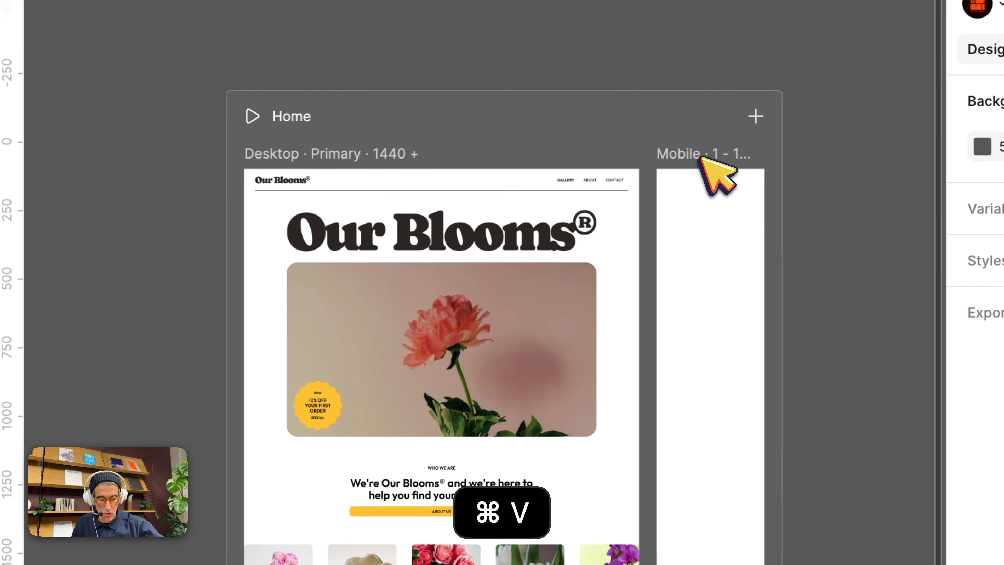
click(702, 158)
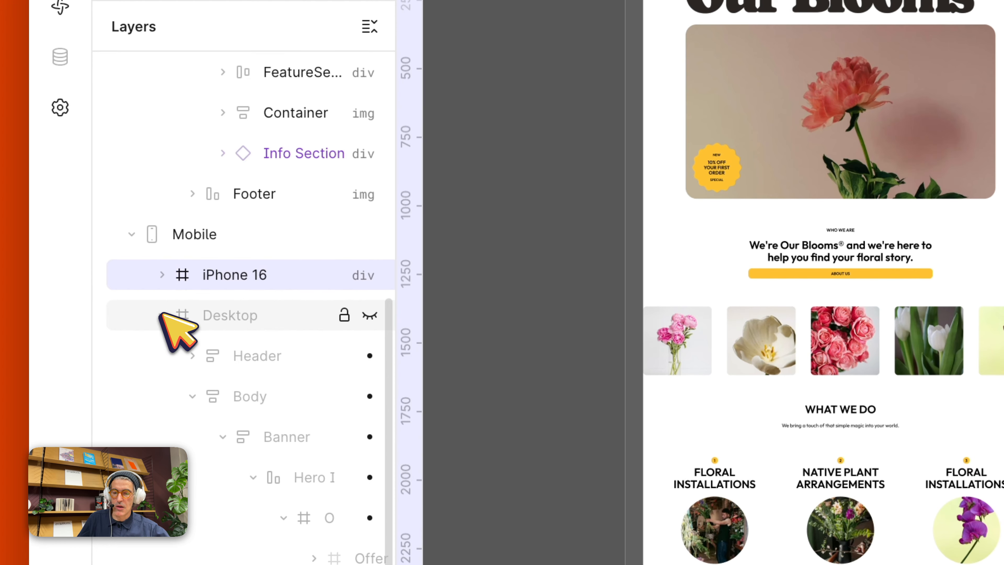
click(162, 307)
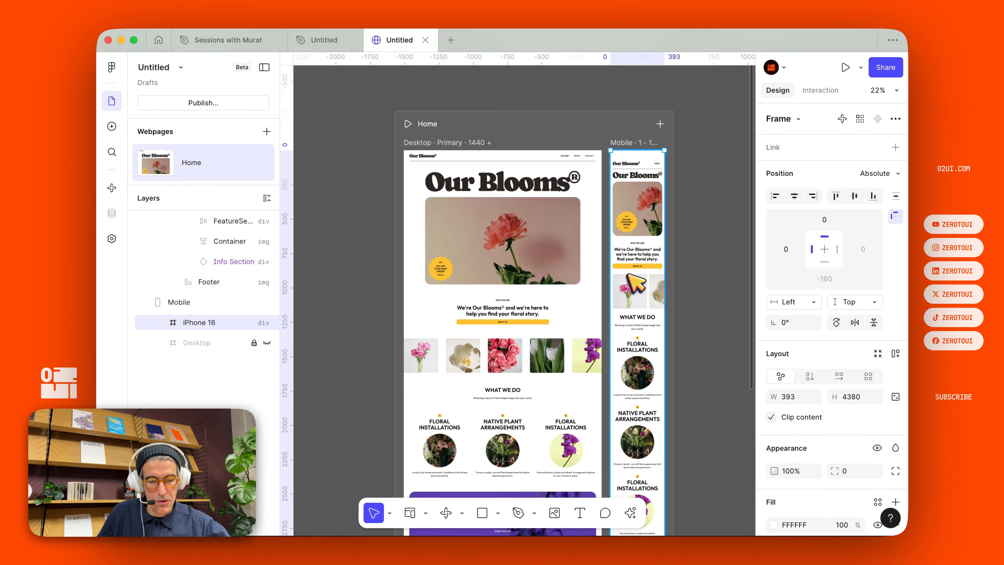
Set the iPhone 16 frame's constraints in the Mobile breakpoint to left and right (L + R) and top and bottom (T + B)
scroll(636, 283, down, 15)
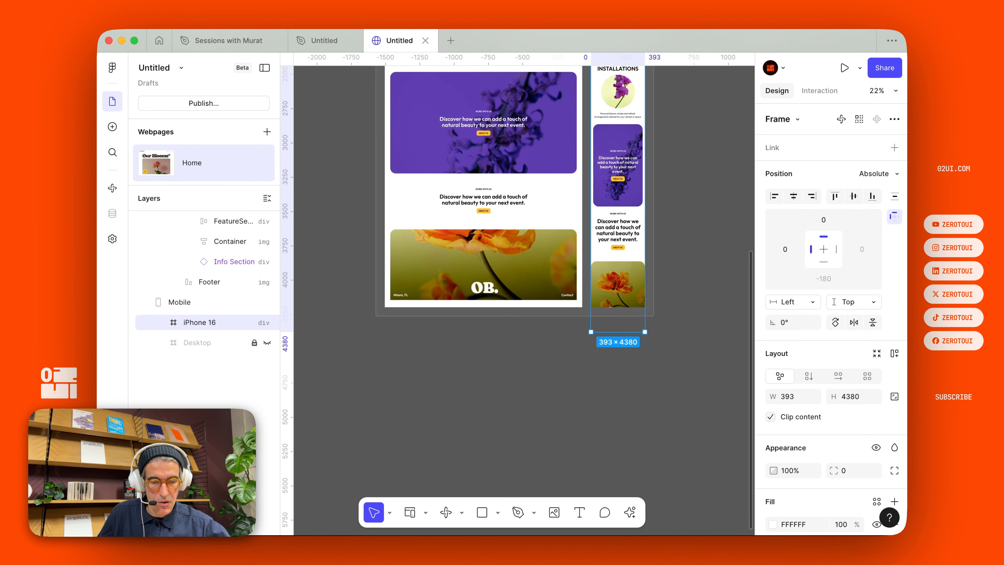
scroll(634, 287, up, 11)
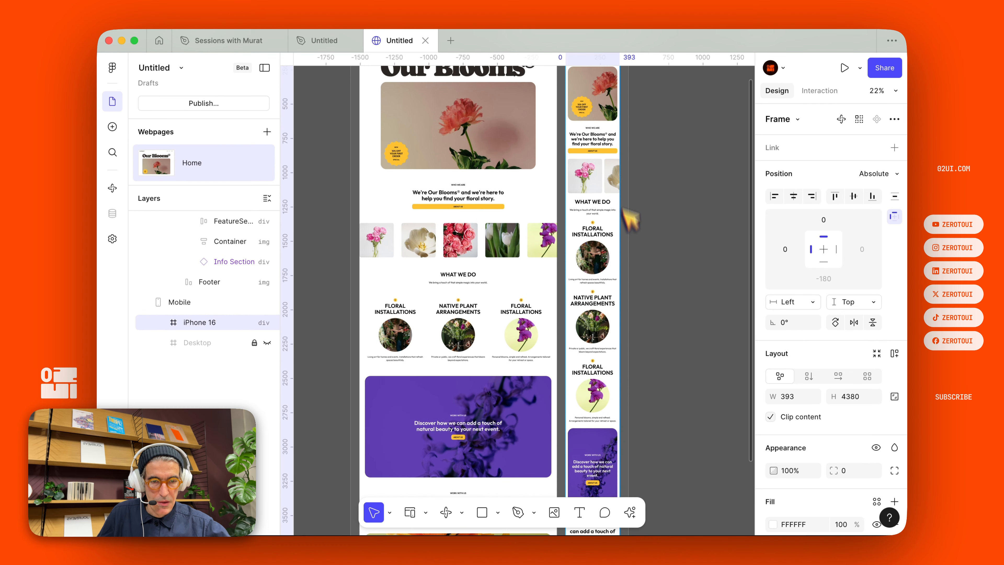
scroll(630, 220, down, 5)
scroll(635, 437, down, 5)
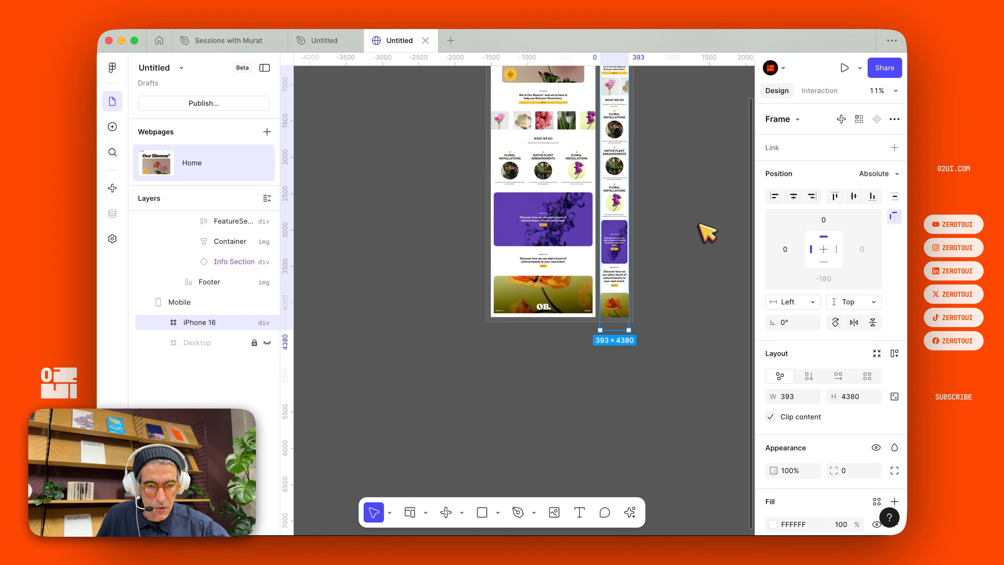
scroll(708, 229, up, 5)
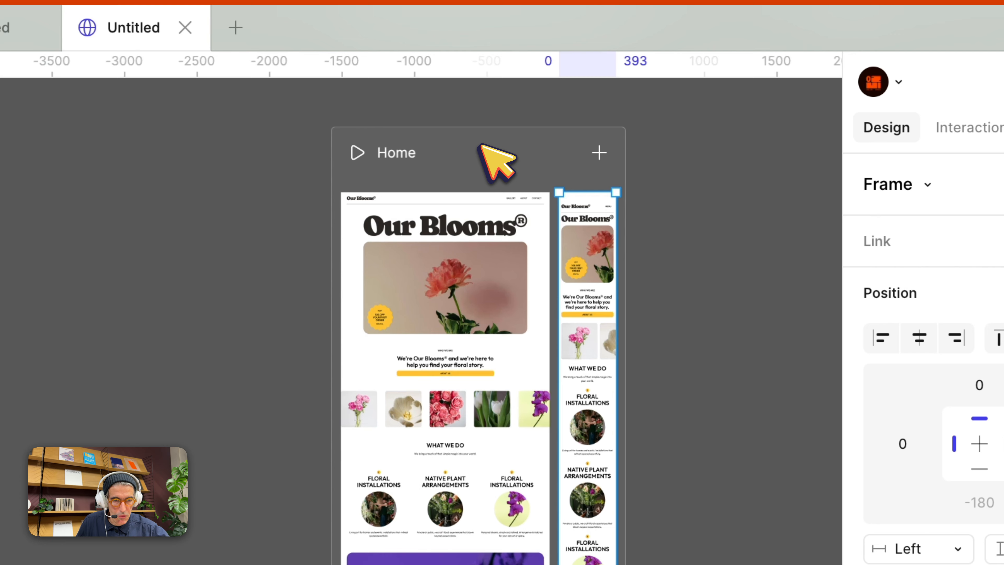
click(480, 145)
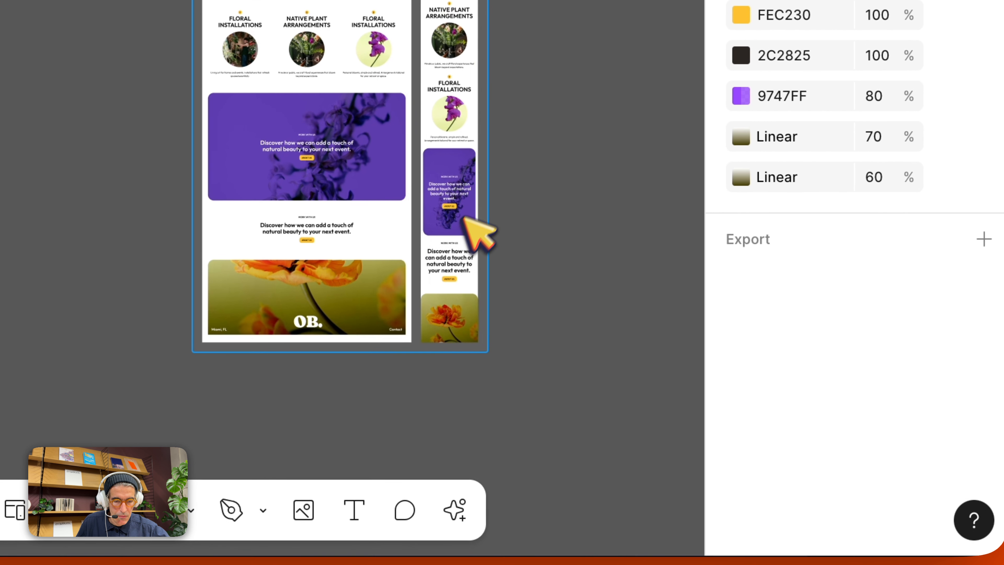
click(470, 214)
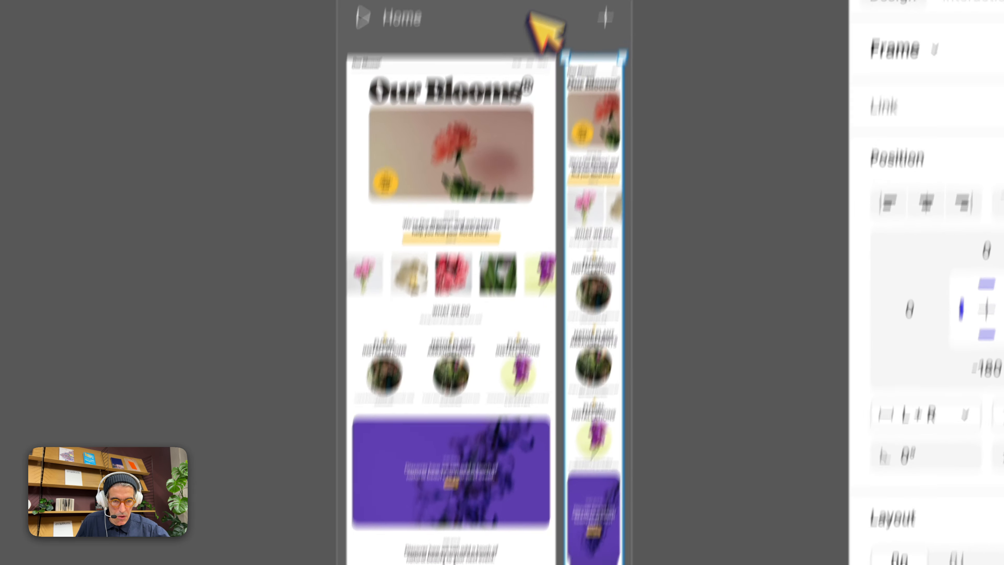
Shorten the Desktop breakpoint to a height of 4147 so it ends at the footer's lower edge
click(469, 133)
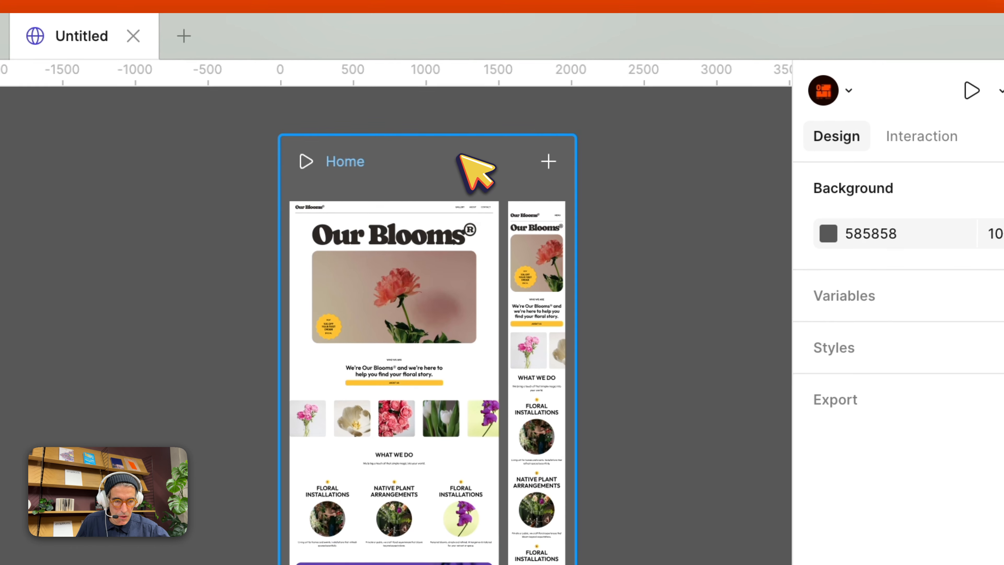
click(461, 156)
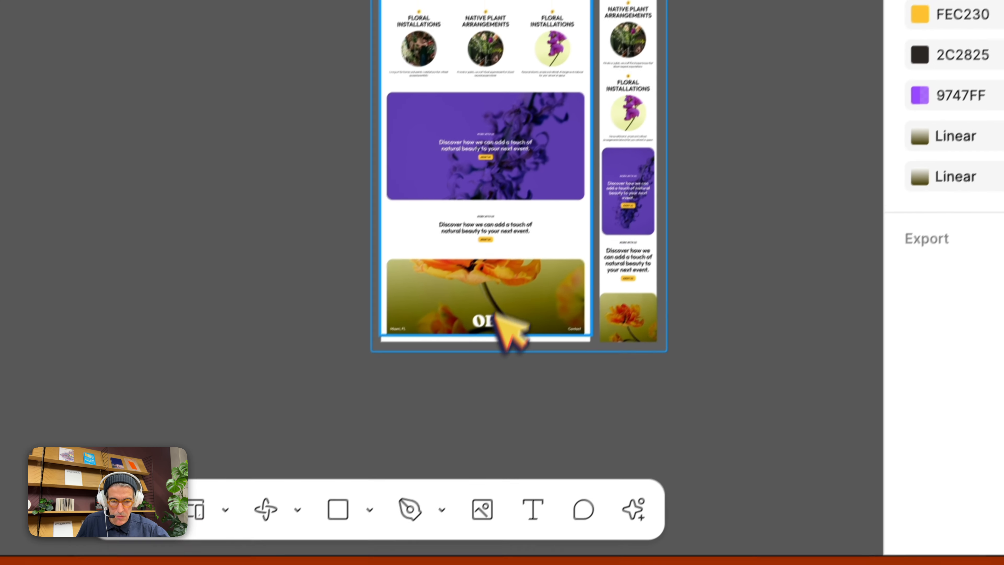
click(506, 277)
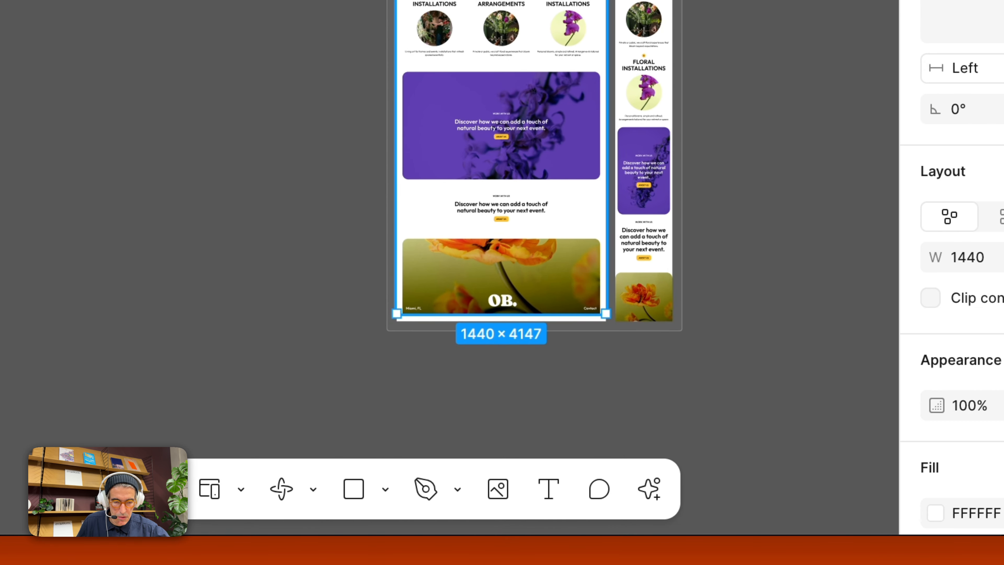
scroll(518, 256, up, 5)
scroll(619, 155, down, 4)
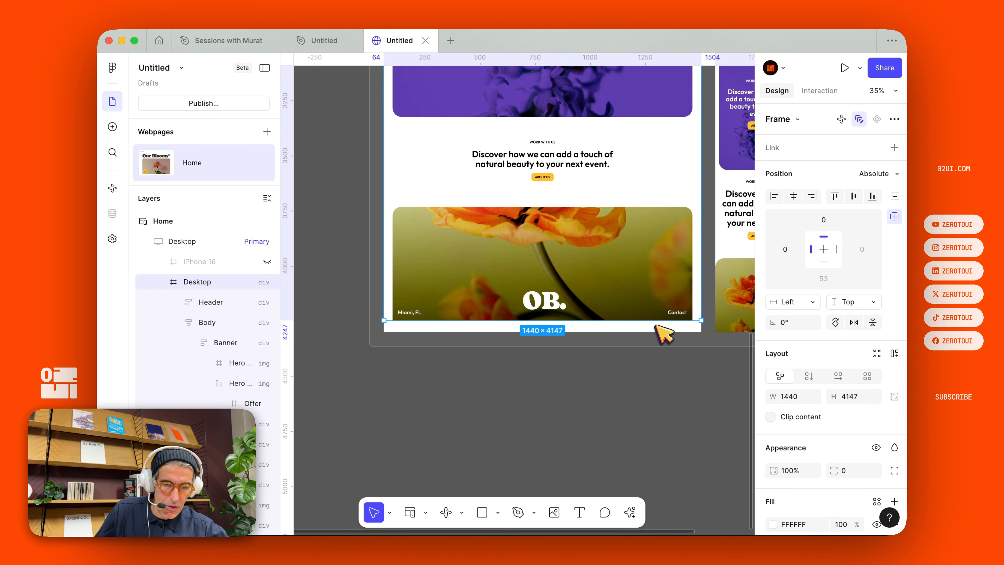
scroll(655, 325, up, 10)
scroll(655, 325, down, 7)
scroll(655, 325, up, 6)
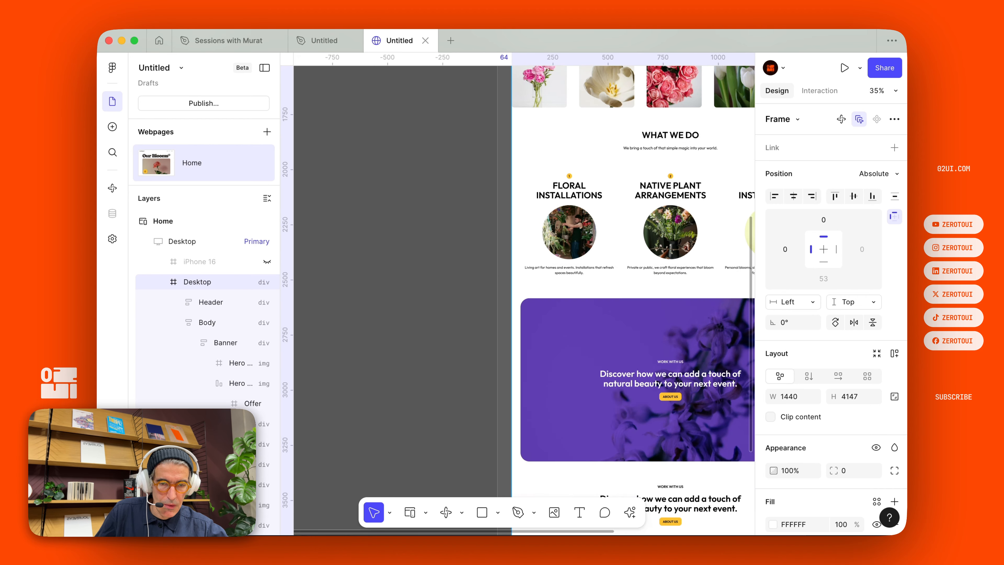
scroll(655, 325, up, 10)
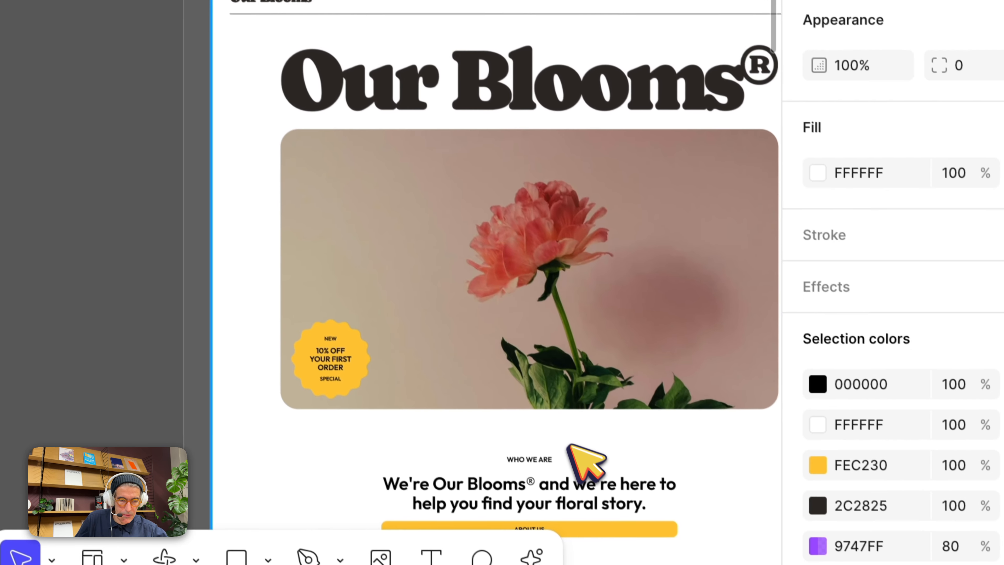
scroll(571, 447, down, 15)
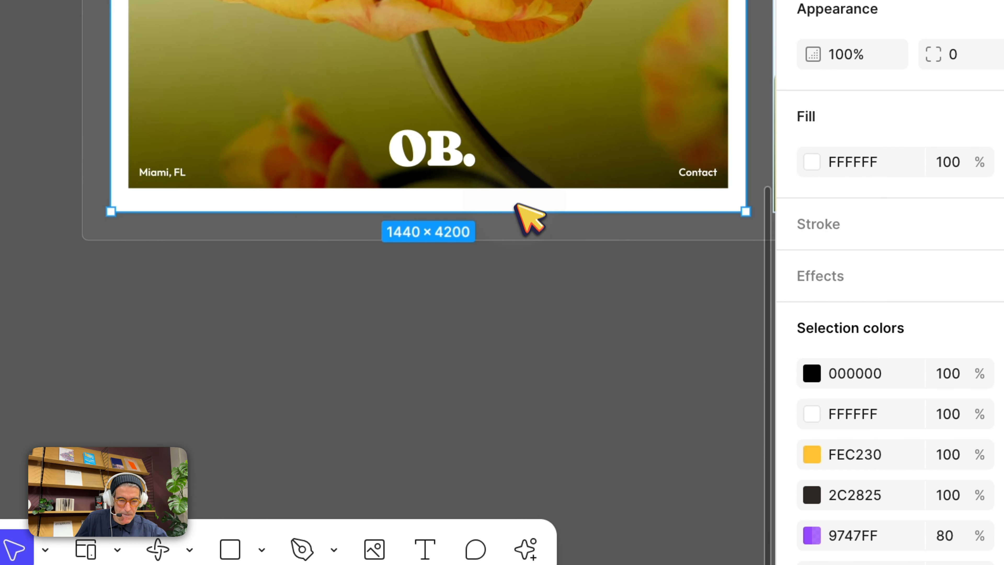
drag(516, 186, 540, 172)
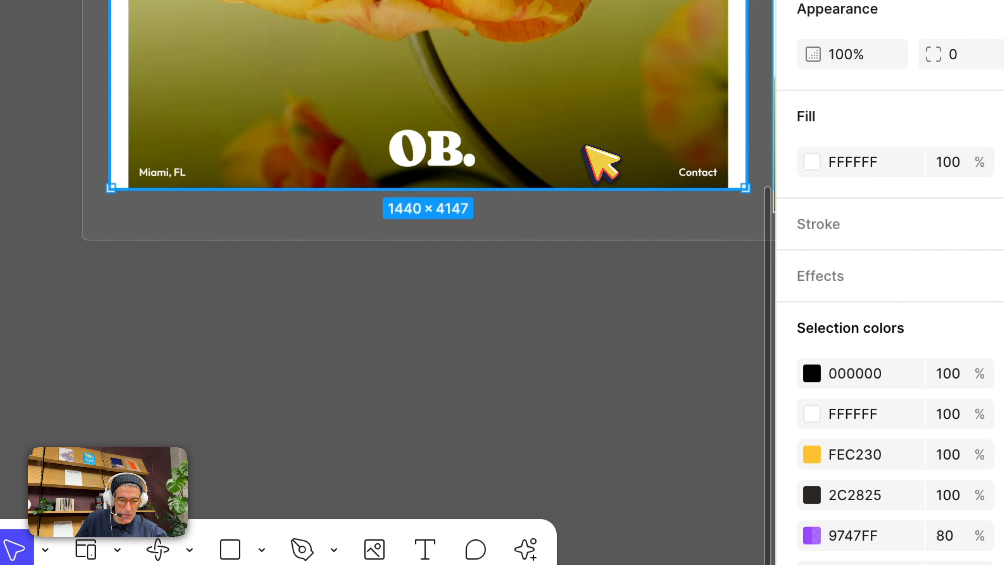
Shorten the iPhone 16 frame in the Mobile breakpoint to a height of 4200, and deselect it
scroll(586, 148, right, 10)
scroll(580, 165, left, 3)
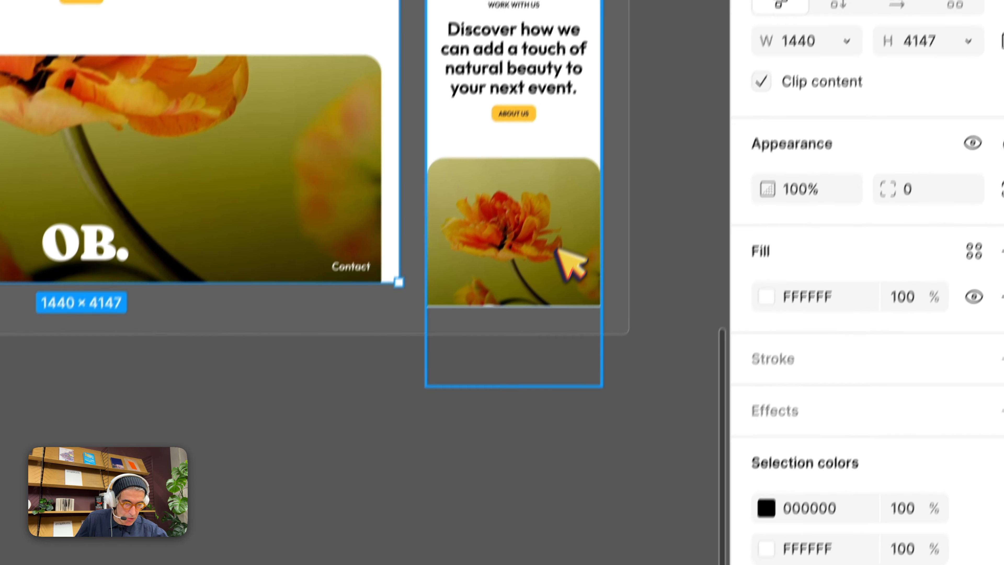
click(558, 251)
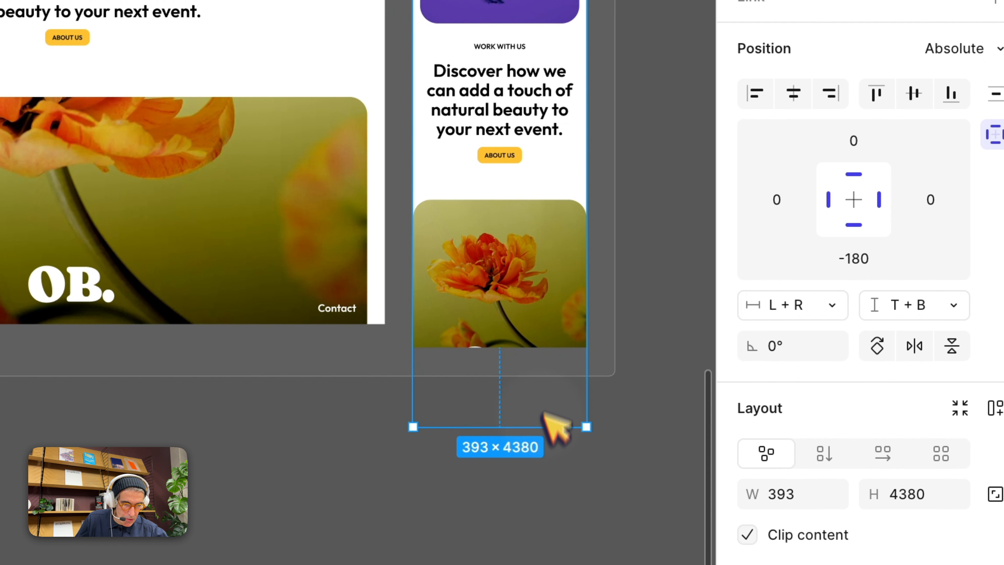
drag(536, 427, 545, 347)
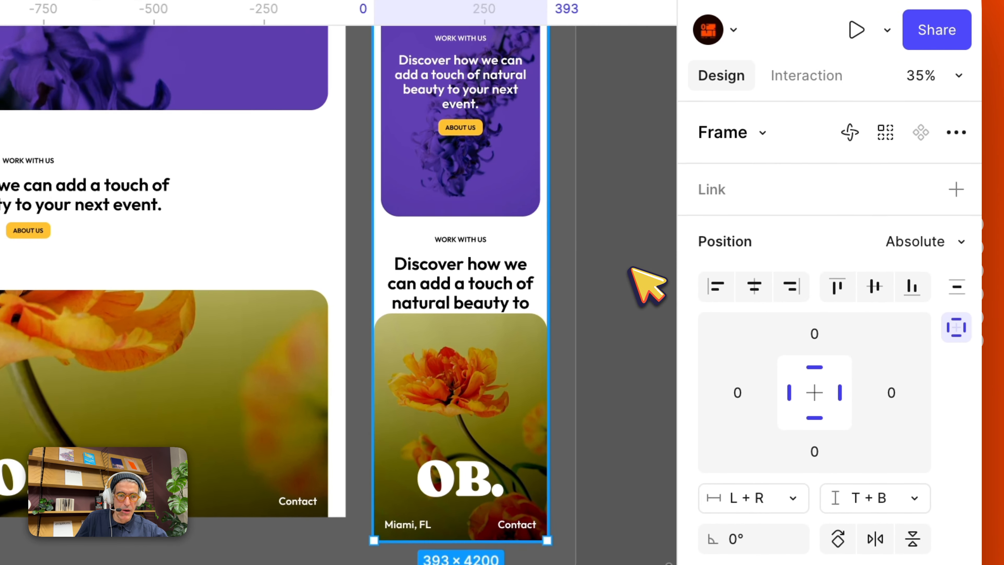
click(647, 284)
Compare the Desktop and Mobile breakpoints in the Sites file with the original frames in the design file
scroll(647, 285, up, 15)
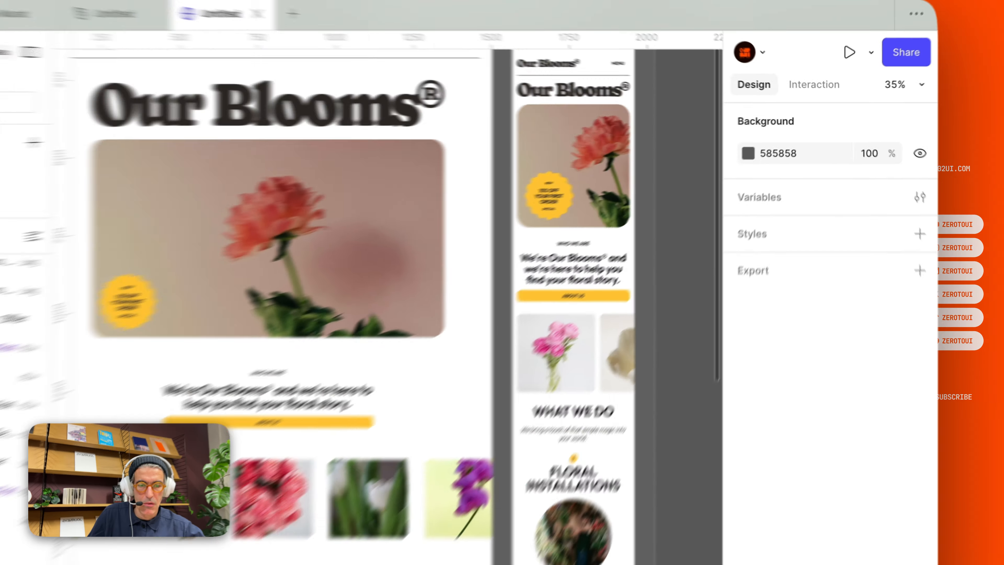
scroll(728, 191, left, 2)
scroll(729, 190, down, 1)
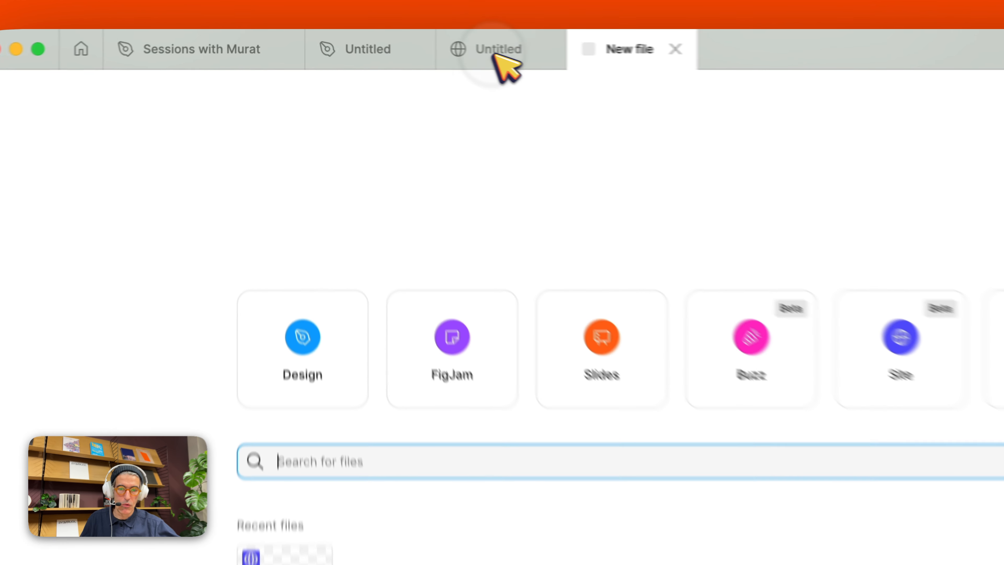
click(394, 43)
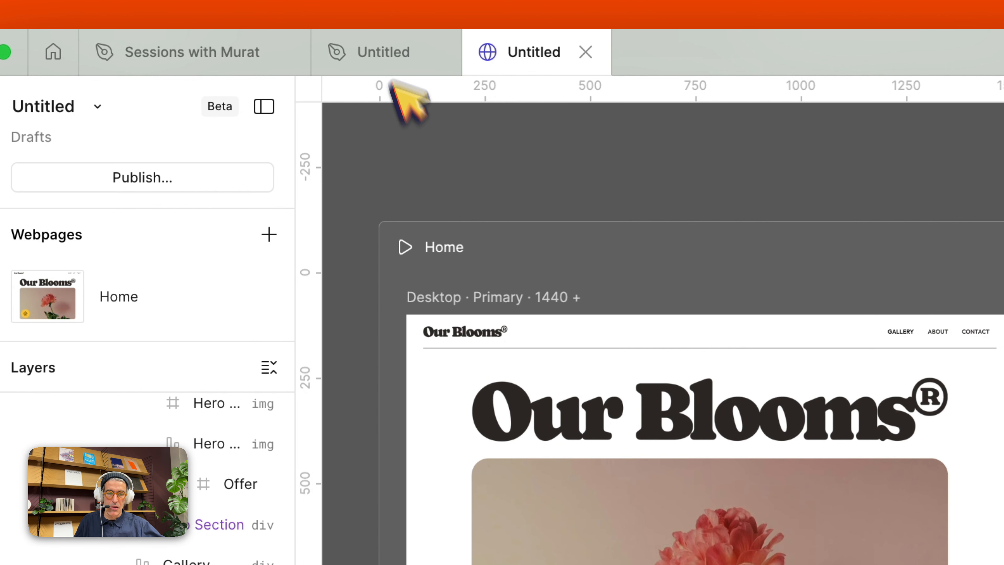
click(388, 59)
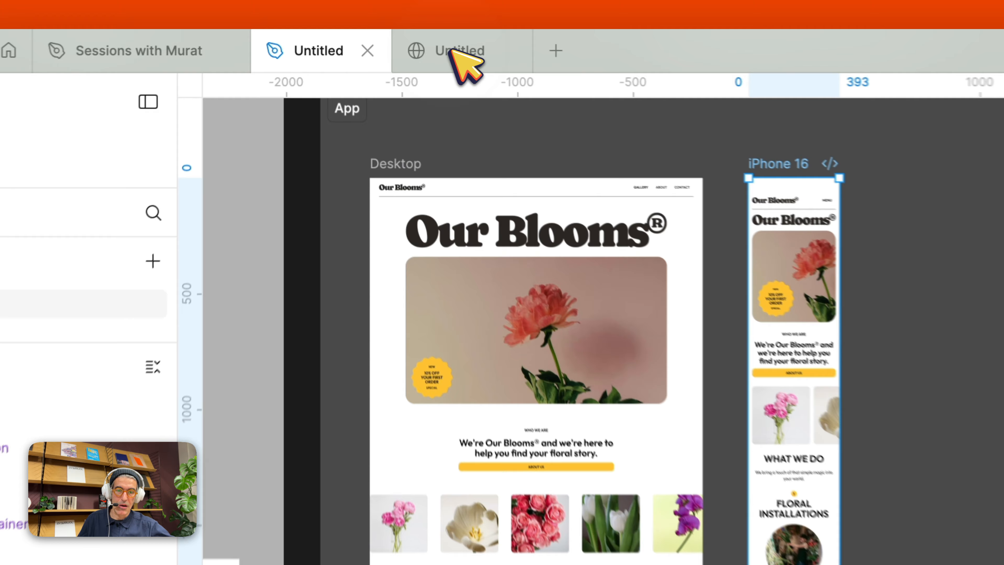
click(397, 42)
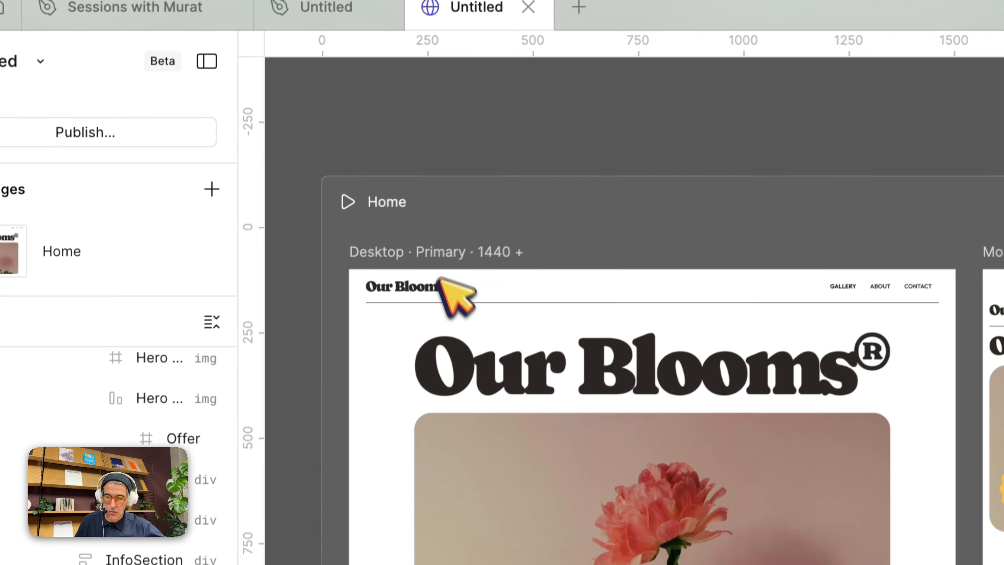
click(437, 252)
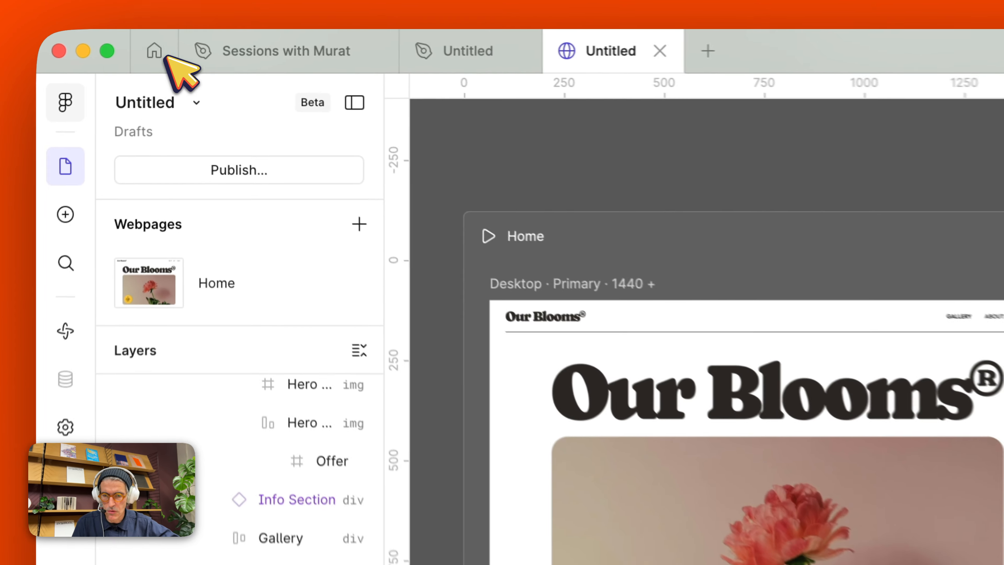
Look through the Community page's featured resources, including the website categories, UI kits and website templates
click(159, 40)
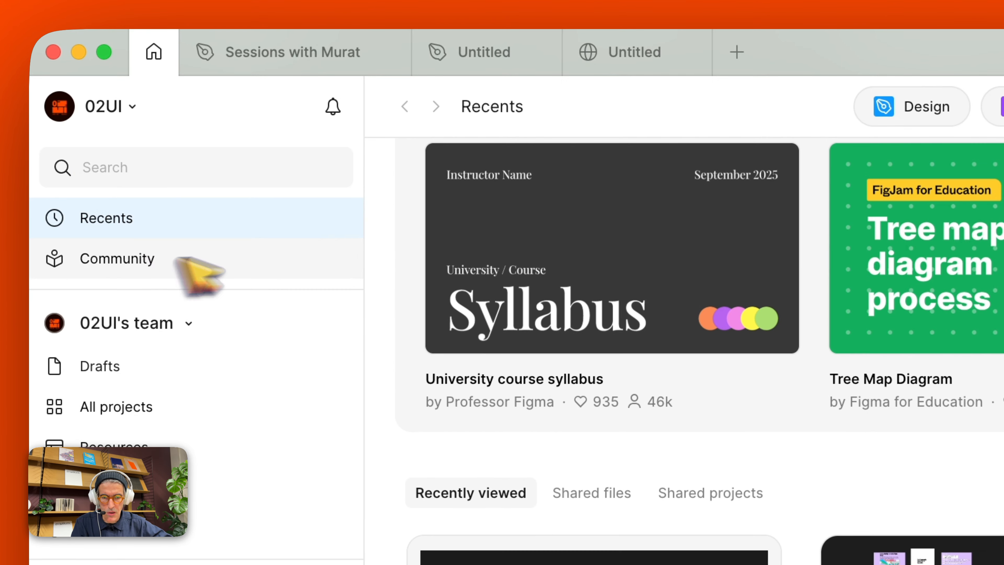
click(143, 261)
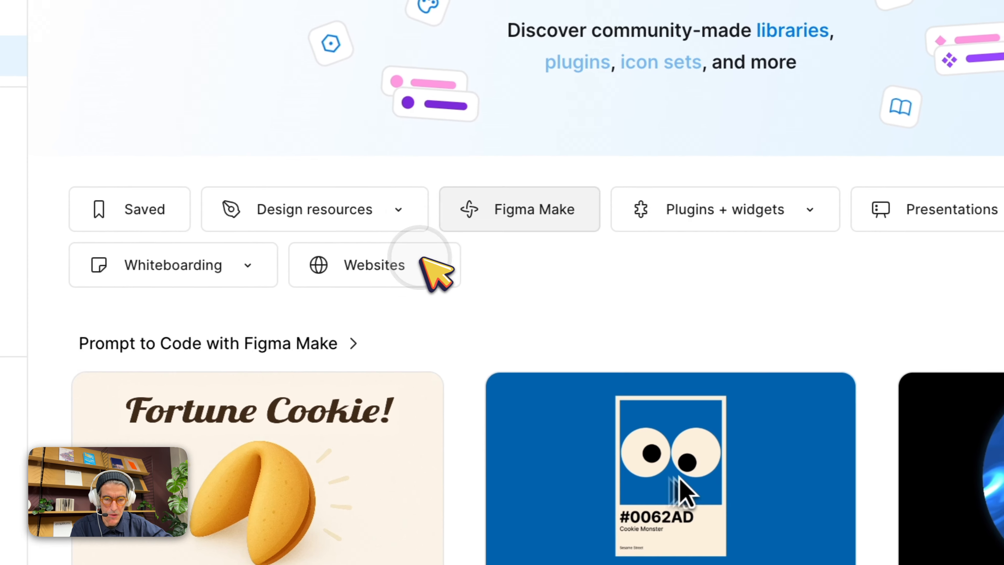
click(364, 273)
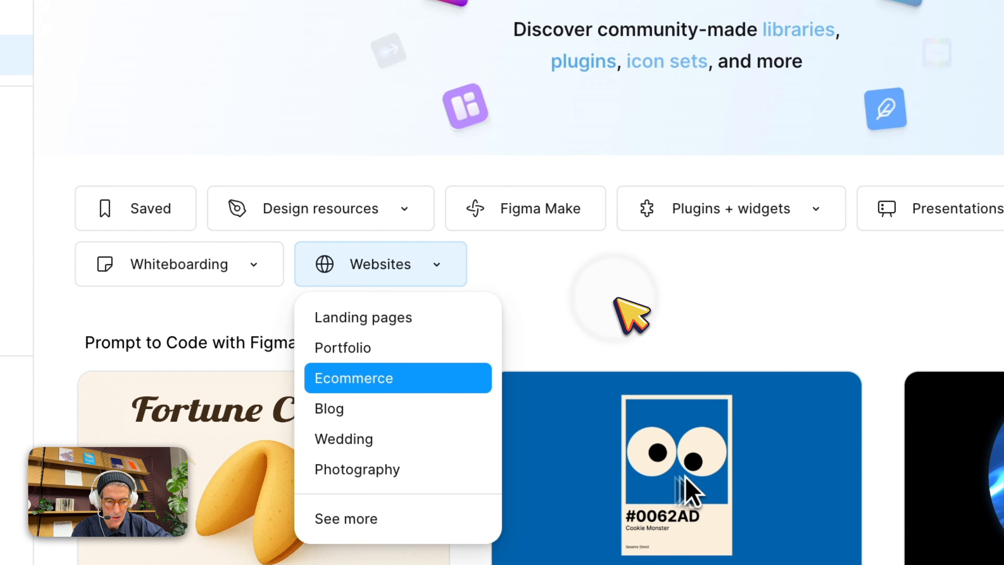
scroll(616, 300, down, 15)
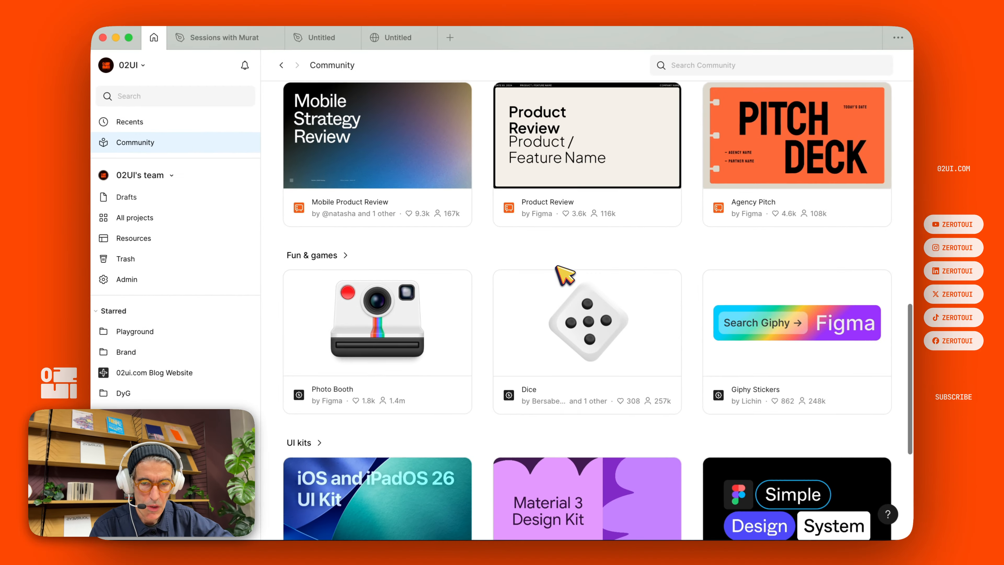
scroll(565, 274, down, 6)
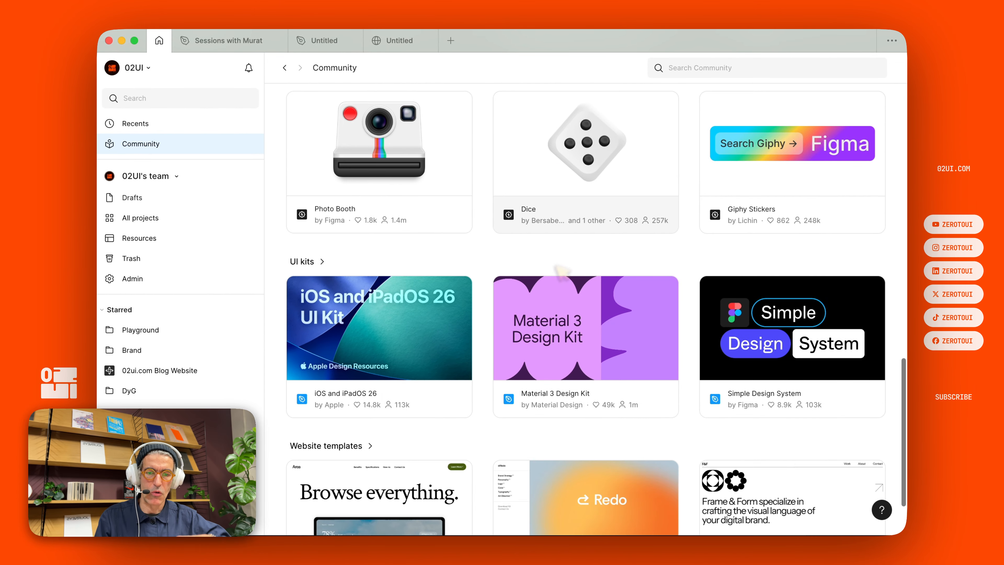
scroll(567, 274, up, 20)
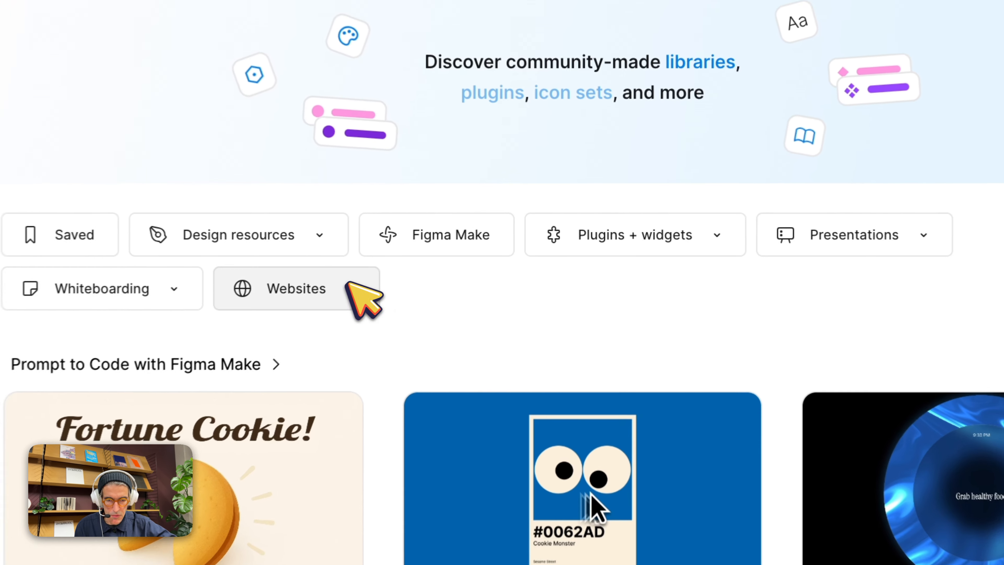
View the Figma Make resources in Community, and return to the main Community page
click(344, 285)
click(615, 281)
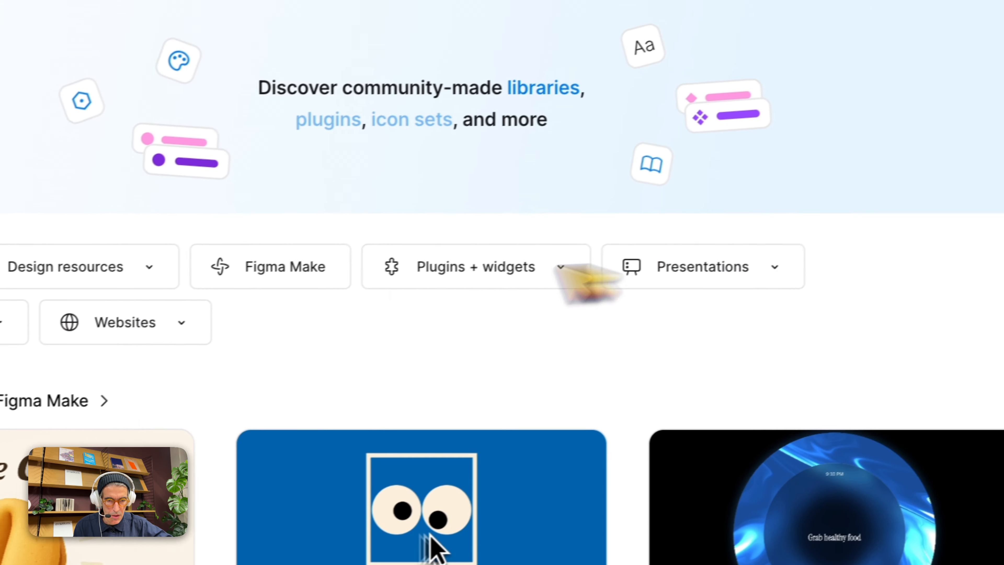
click(456, 242)
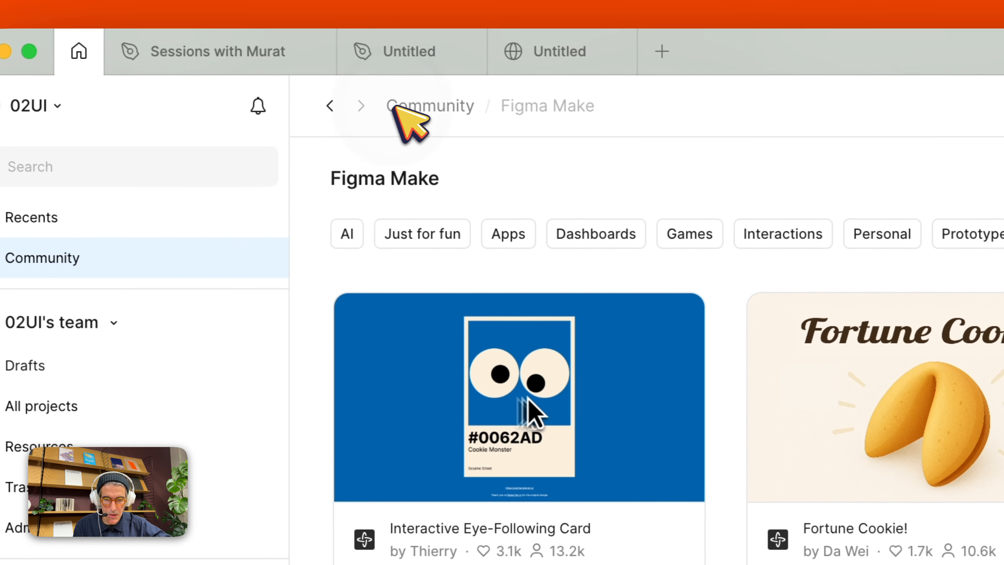
click(394, 107)
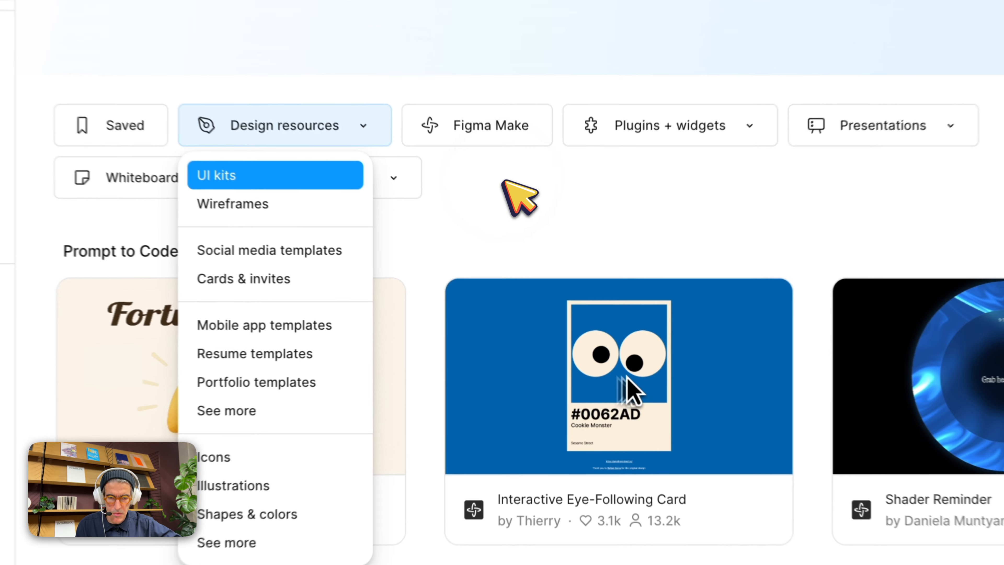
Open the full Websites collection in Community and look through its Figma Sites templates
click(466, 249)
click(379, 178)
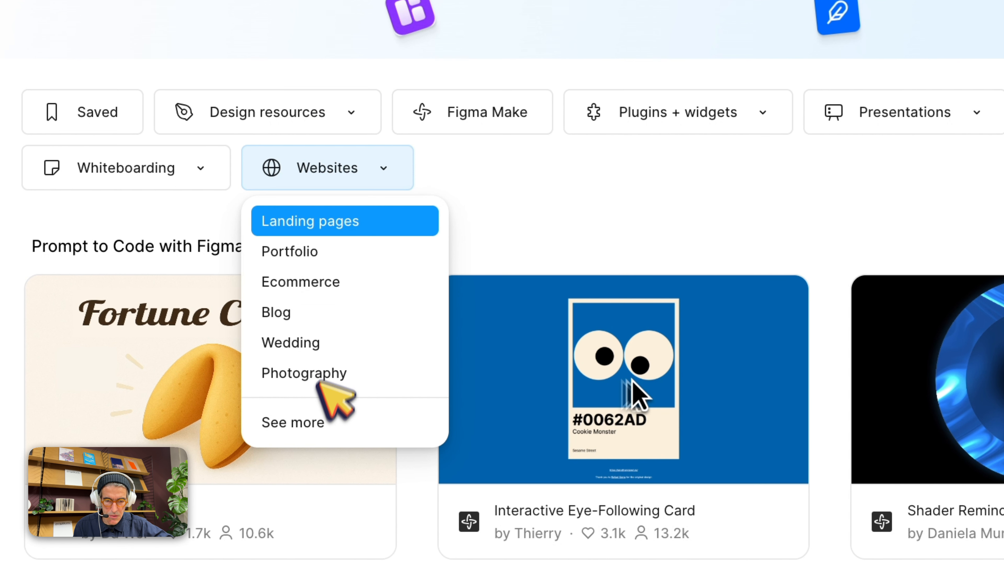
click(321, 432)
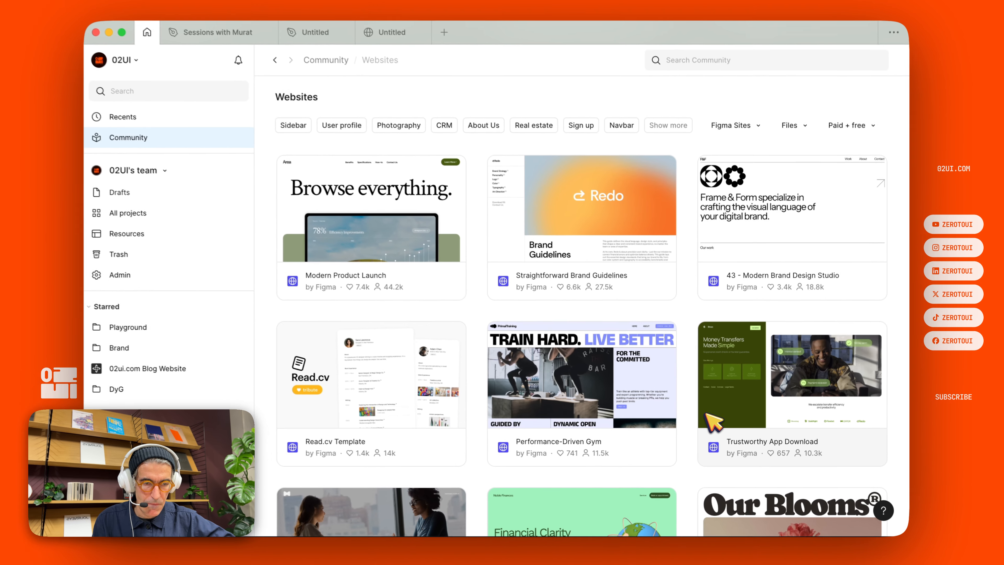
scroll(699, 413, down, 10)
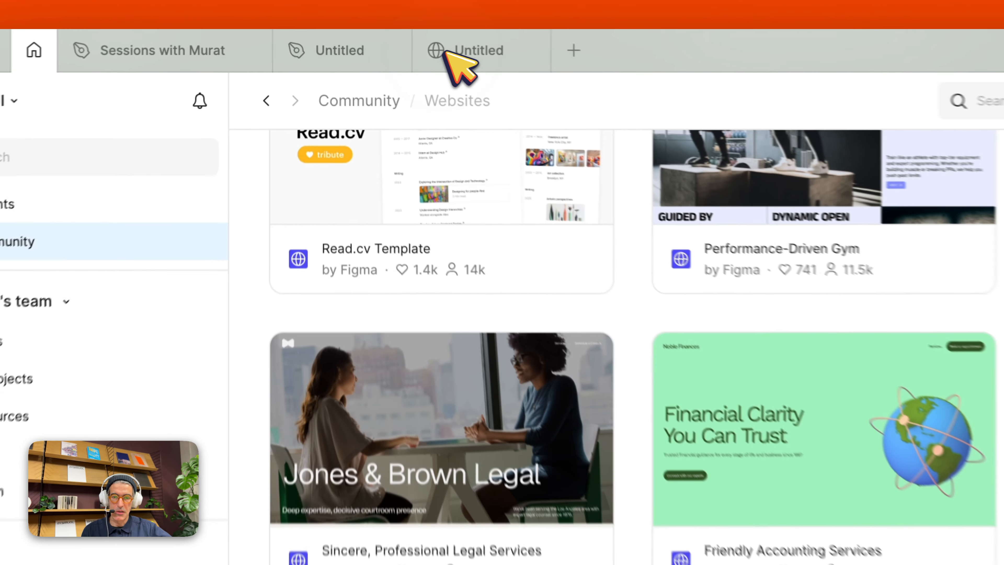
In the design file's Library, move the Card component to the right of InfoSection and delete the stray Card instance below the section
click(394, 40)
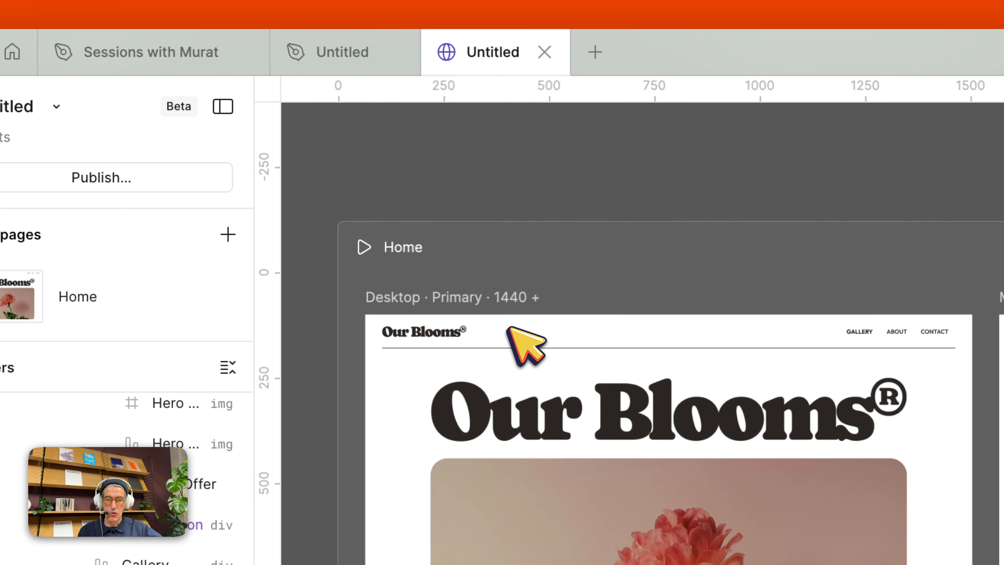
click(371, 53)
scroll(514, 331, left, 15)
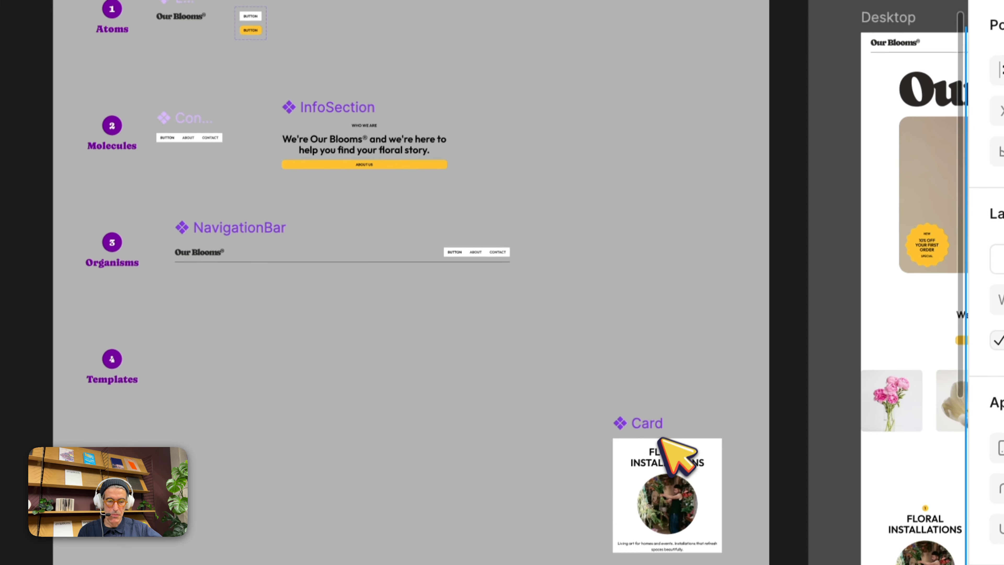
drag(647, 419, 339, 324)
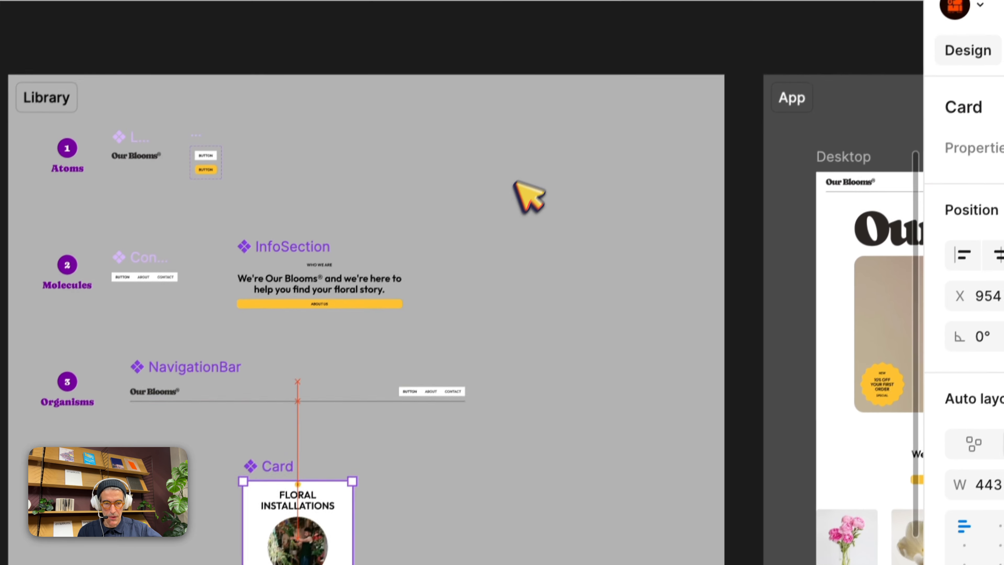
drag(529, 198, 506, 186)
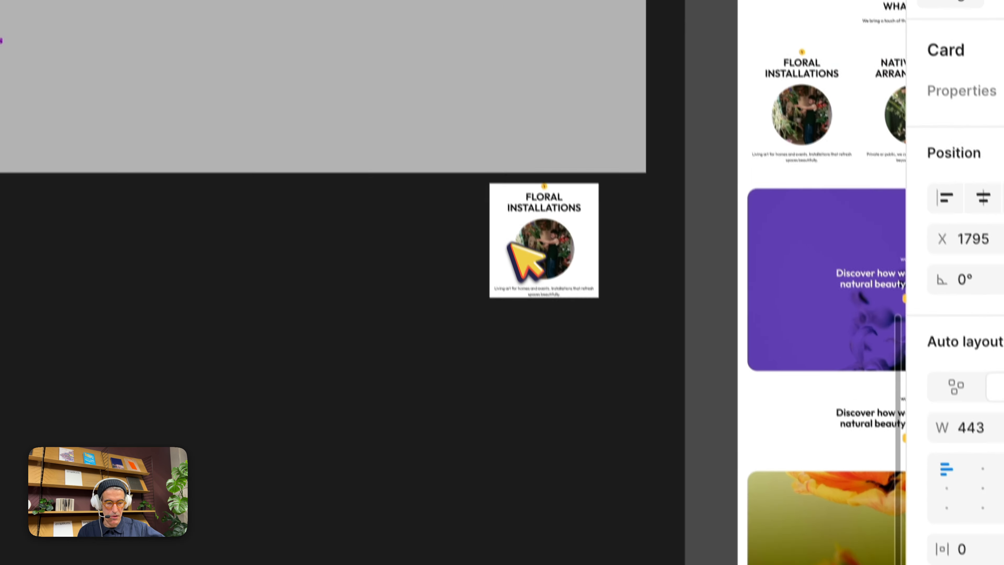
key(BackSpace)
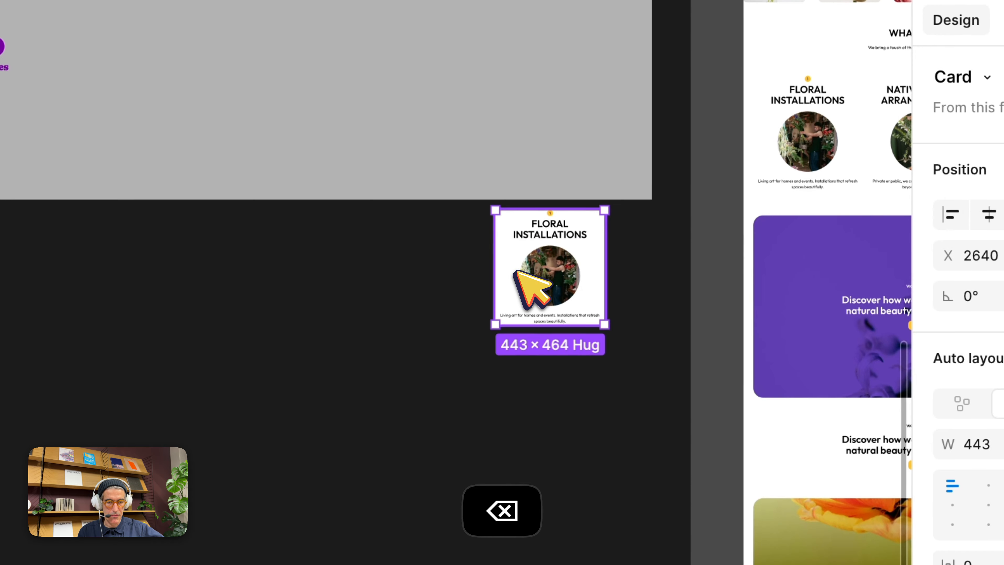